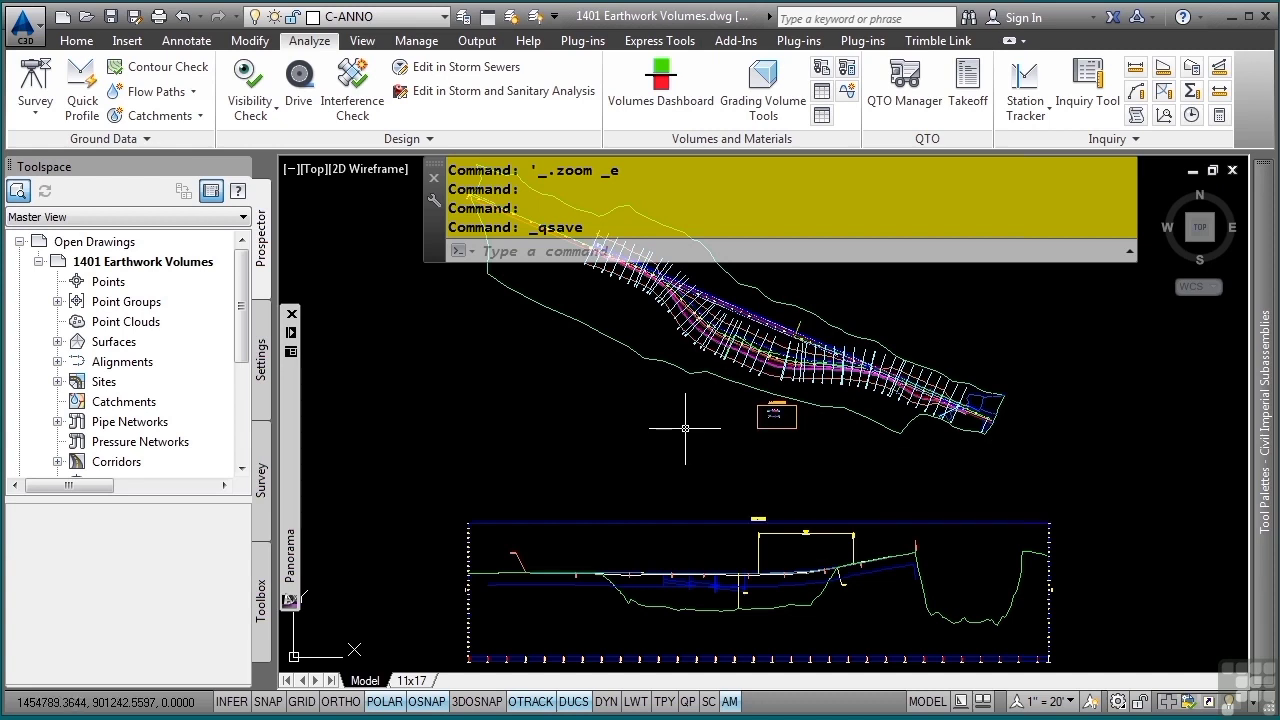
- Freeze the C-ROAD-SAMP-XSEC layer by picking one of the existing sample lines across the bypass corridor
{"action": "mouse_move", "coordinate": [713, 388]}
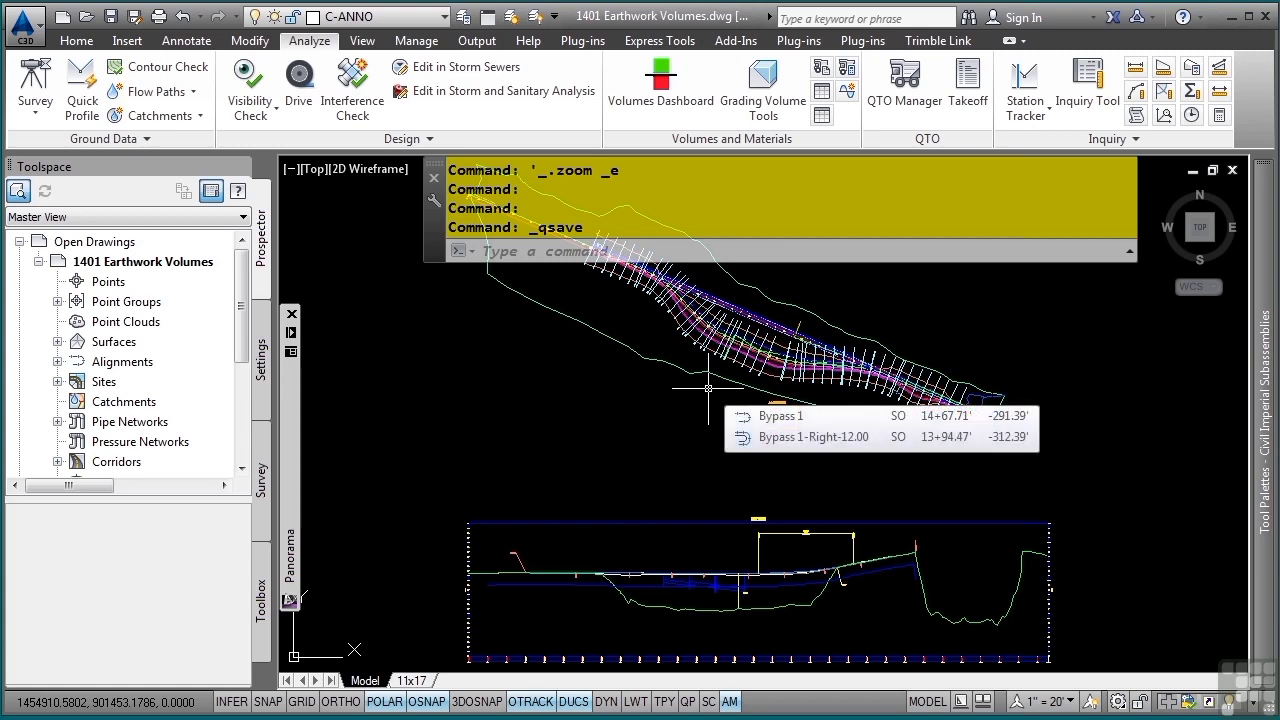
{"action": "scroll", "coordinate": [775, 410], "scroll_direction": "up", "scroll_amount": 3}
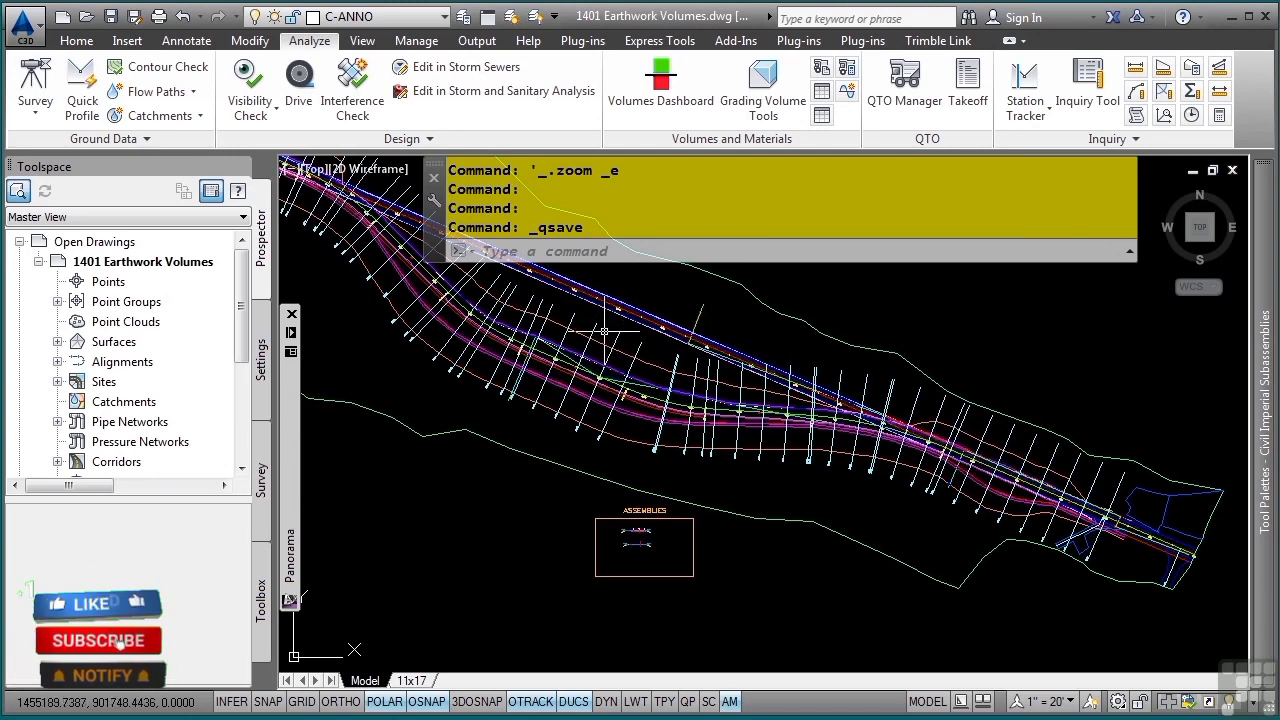
{"action": "left_click", "coordinate": [90, 42]}
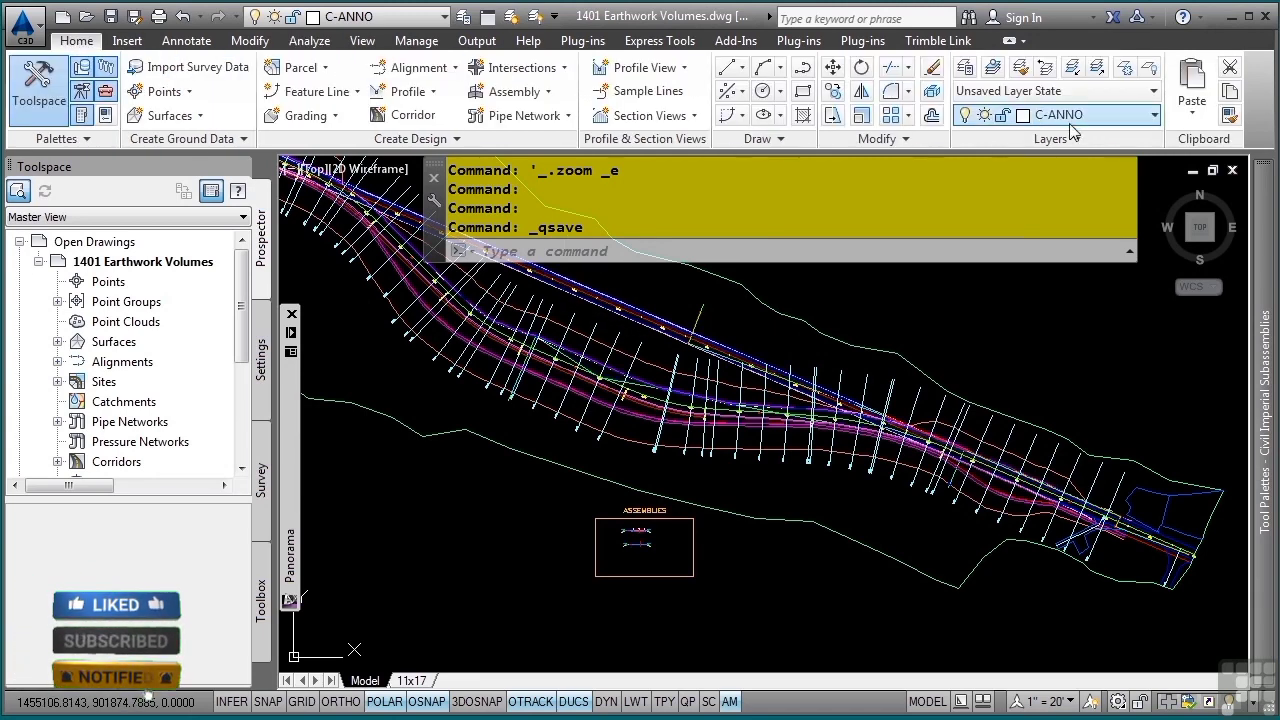
{"action": "left_click", "coordinate": [1124, 68]}
{"action": "left_click", "coordinate": [668, 436]}
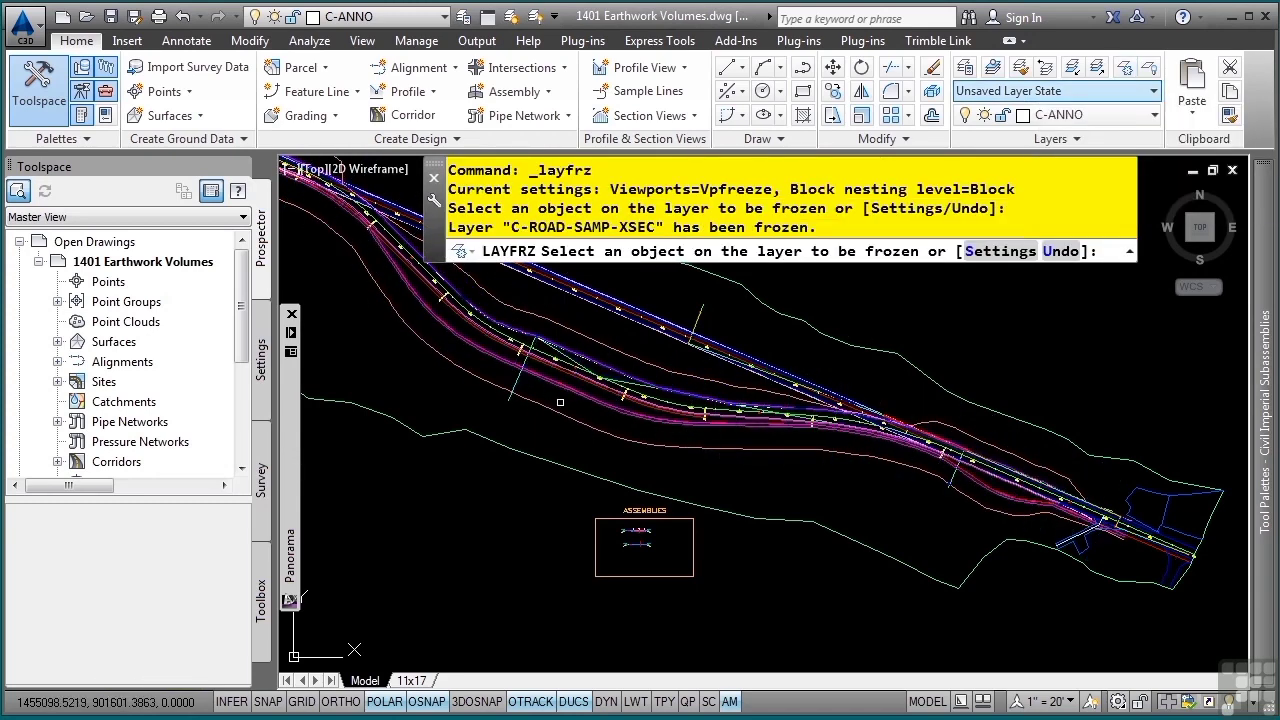
{"action": "key", "text": "Escape"}
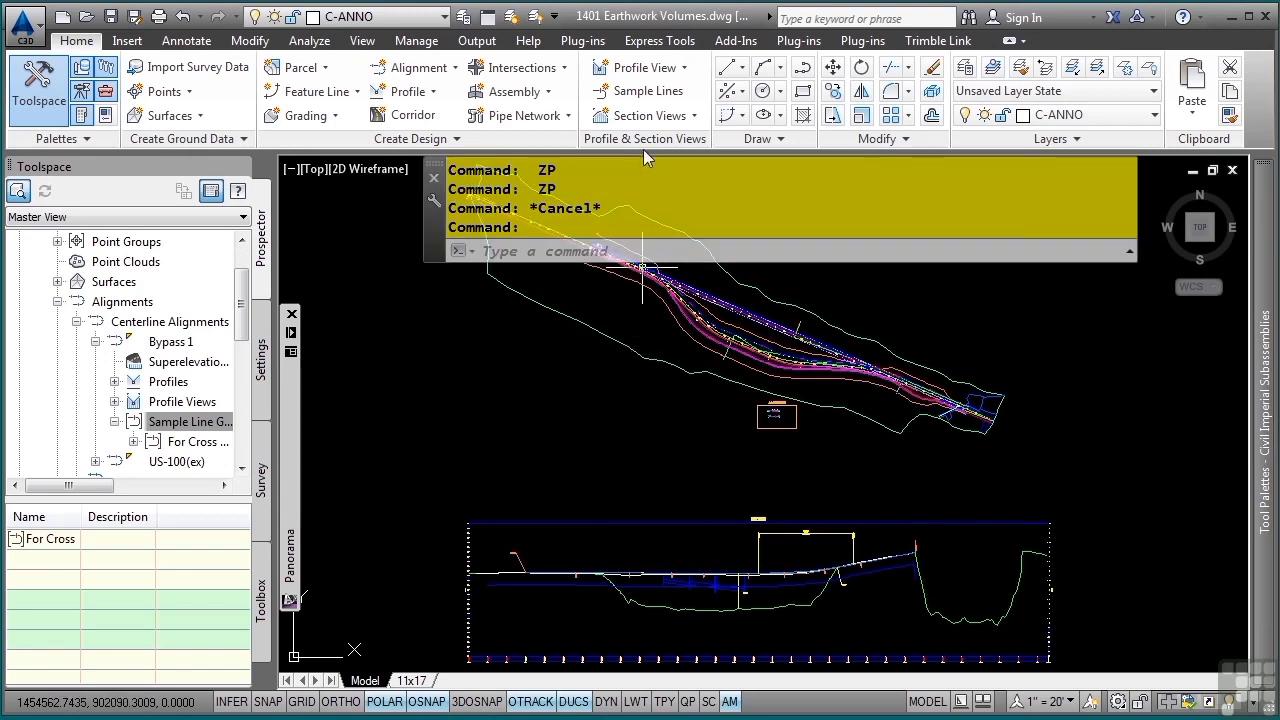
- Start Create Sample Lines on the Bypass 1 alignment and name a new sample line group "!For Material and Volume Calculations"
{"action": "left_click", "coordinate": [652, 94]}
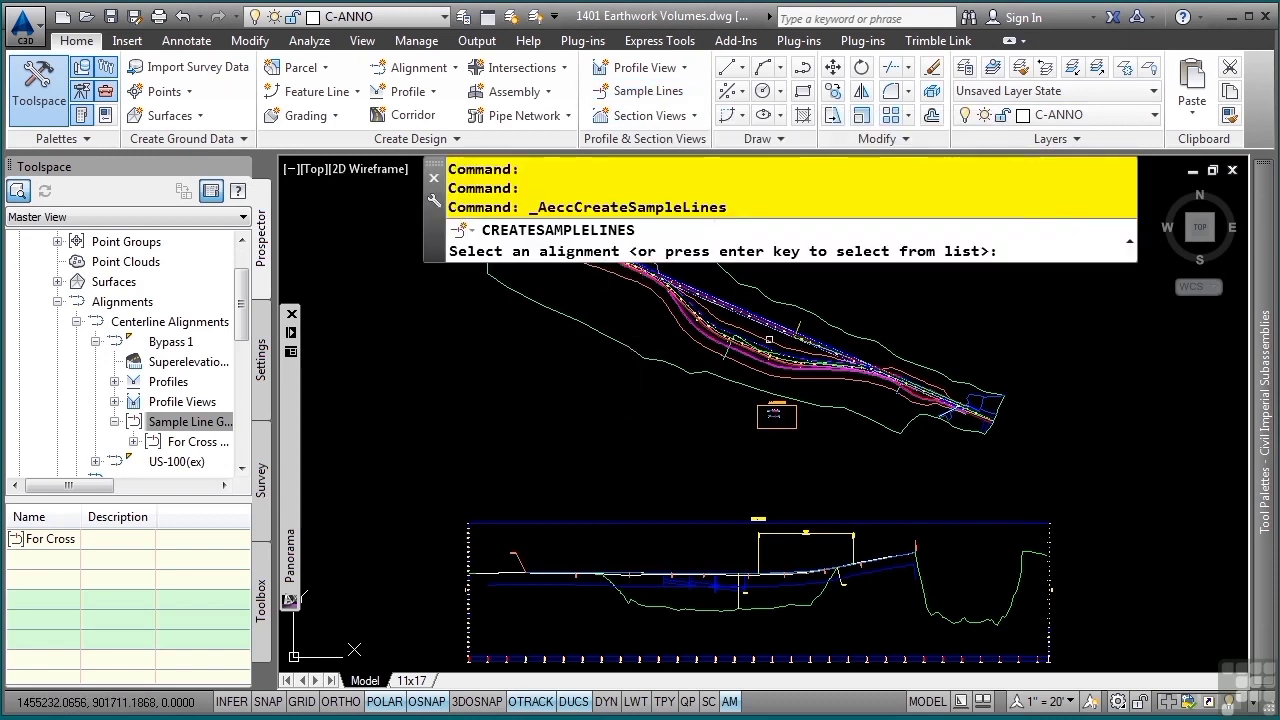
{"action": "key", "text": "Return"}
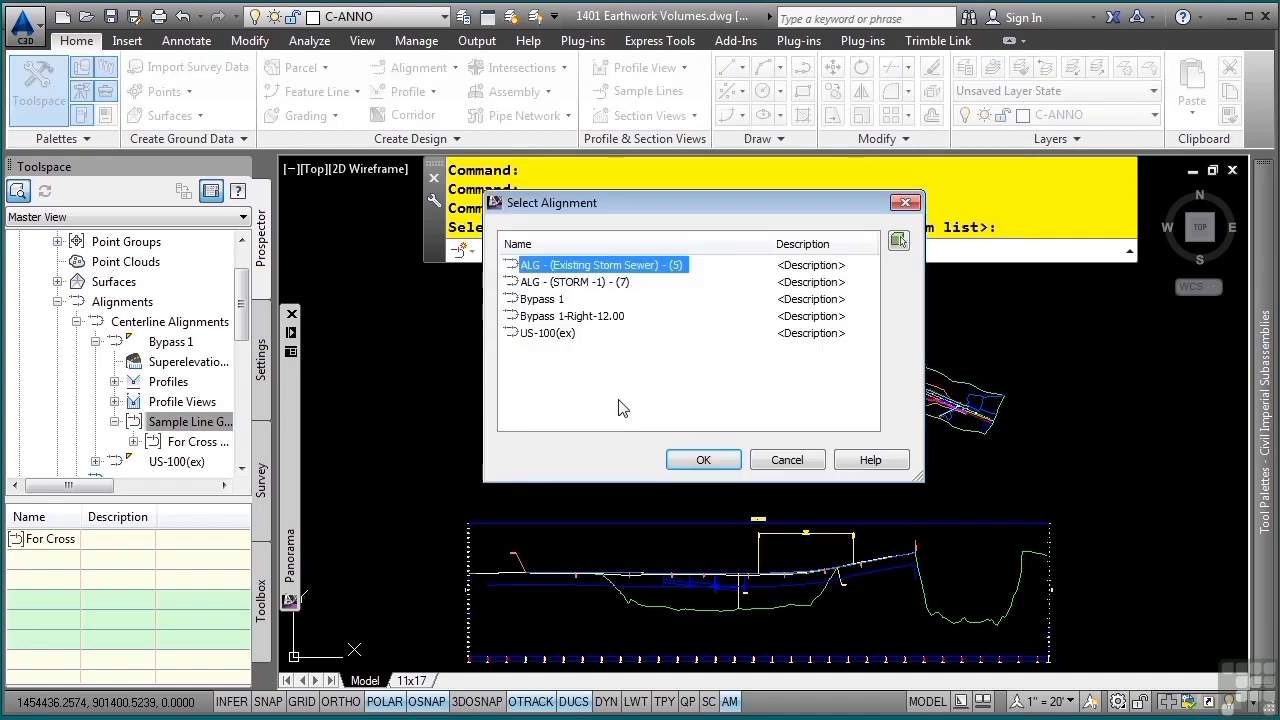
{"action": "left_click", "coordinate": [546, 299]}
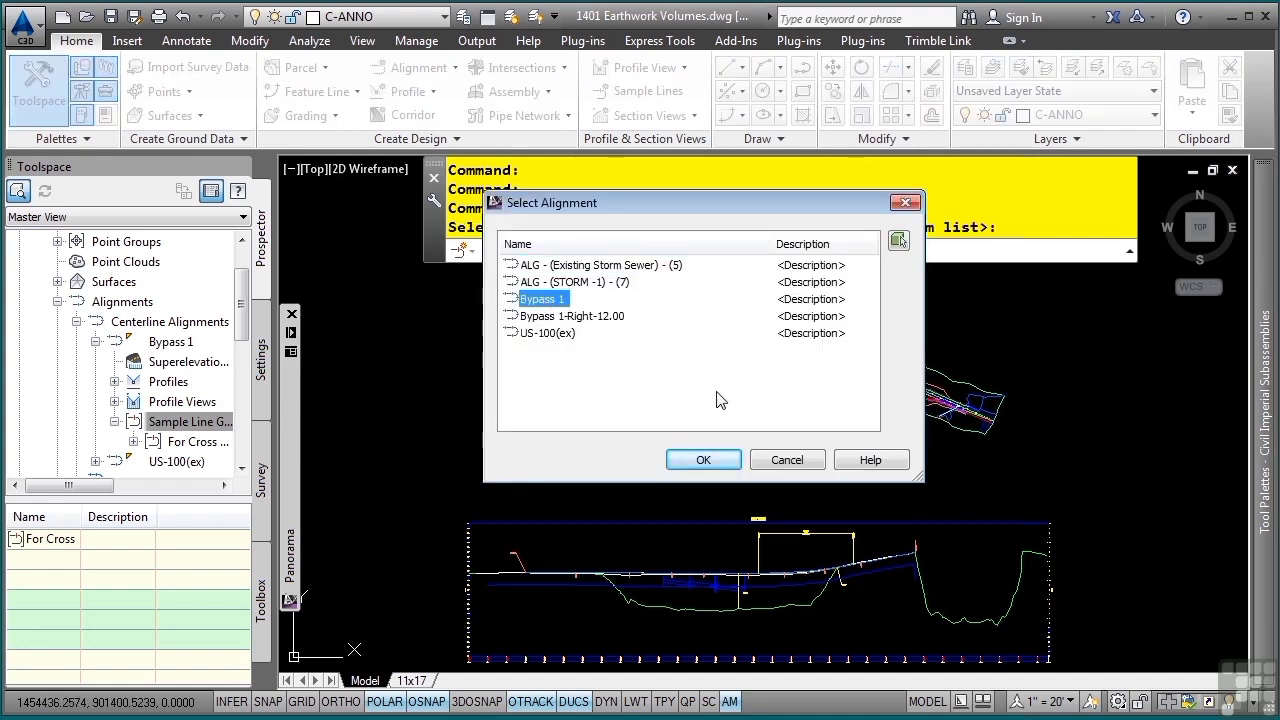
{"action": "left_click", "coordinate": [705, 462]}
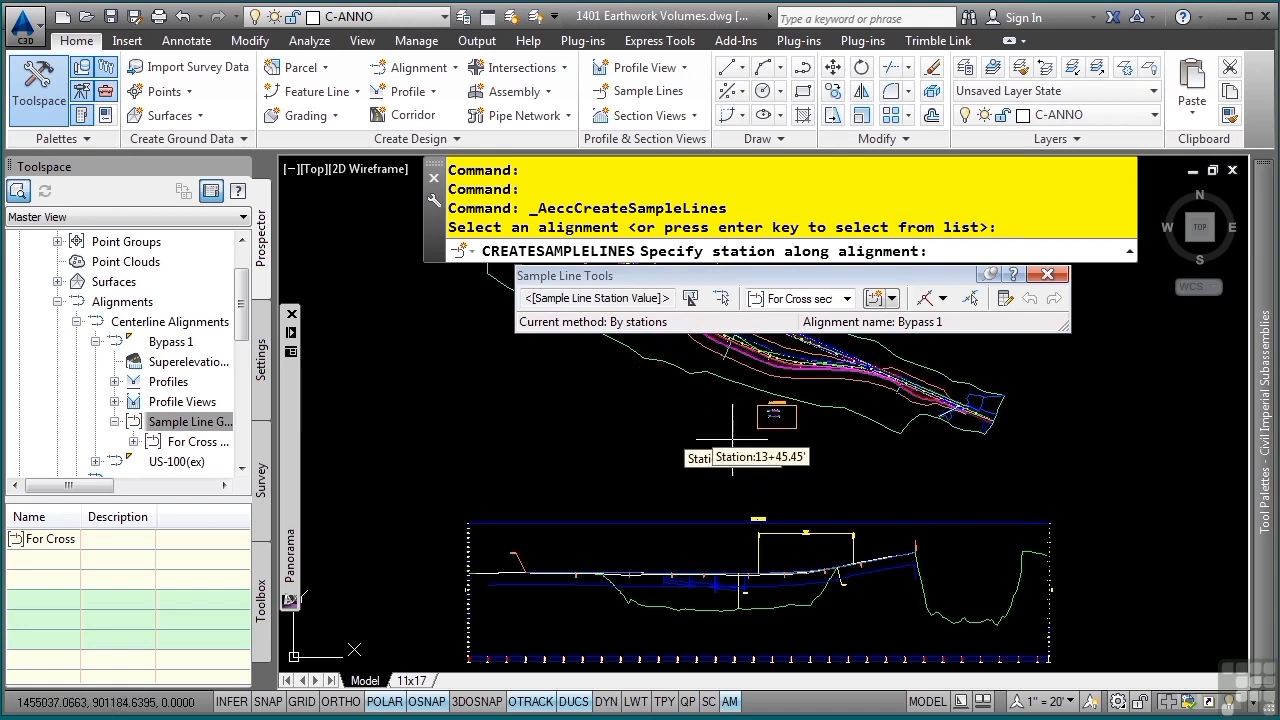
{"action": "left_click", "coordinate": [893, 298]}
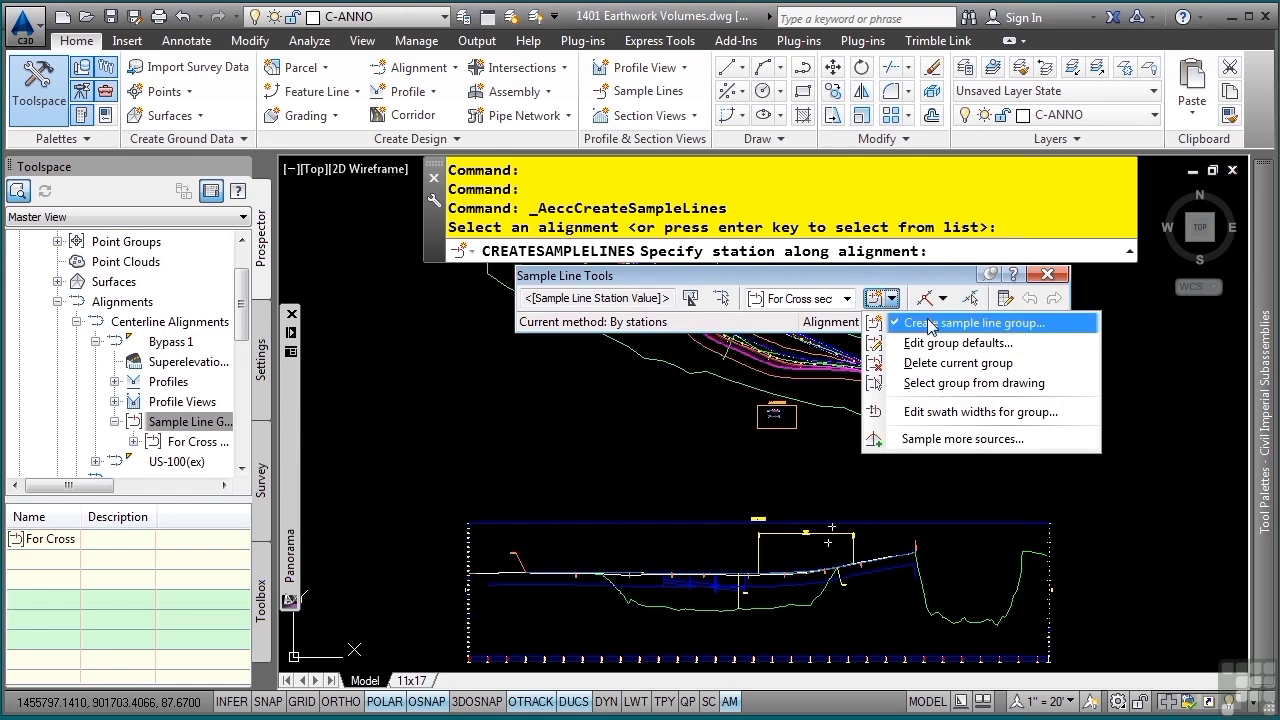
{"action": "left_click", "coordinate": [910, 323]}
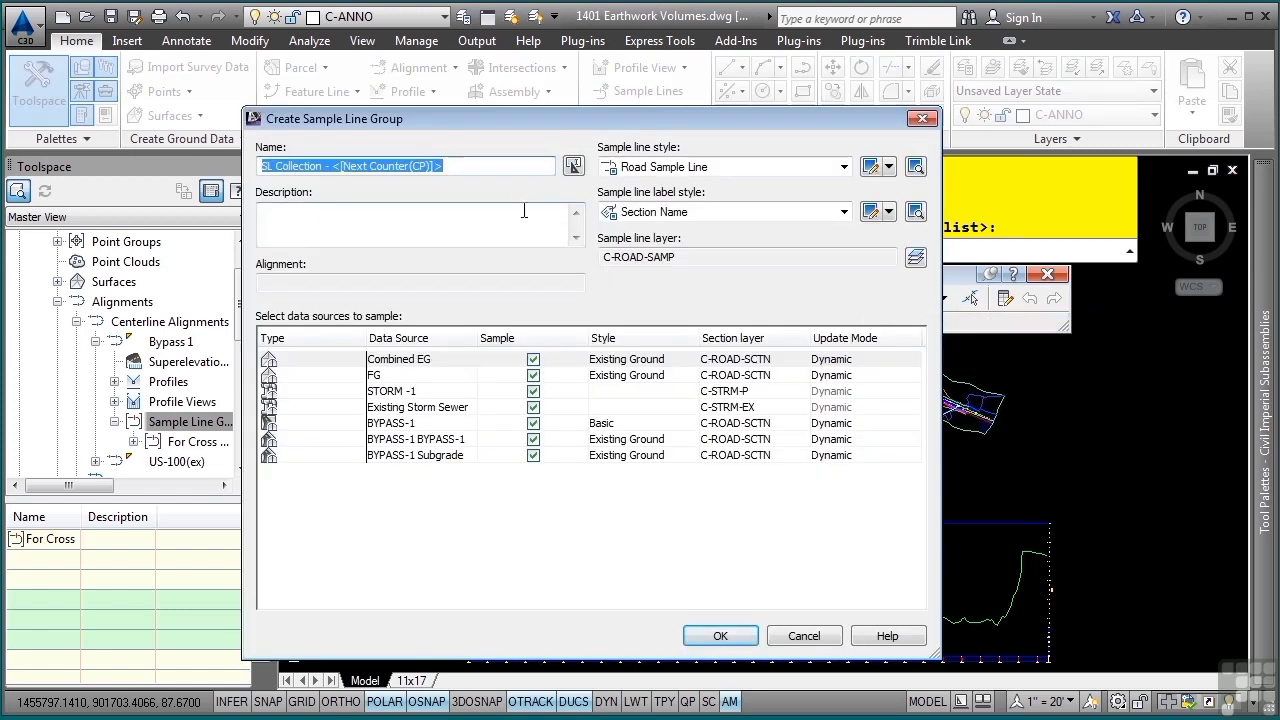
{"action": "key", "text": "BackSpace"}
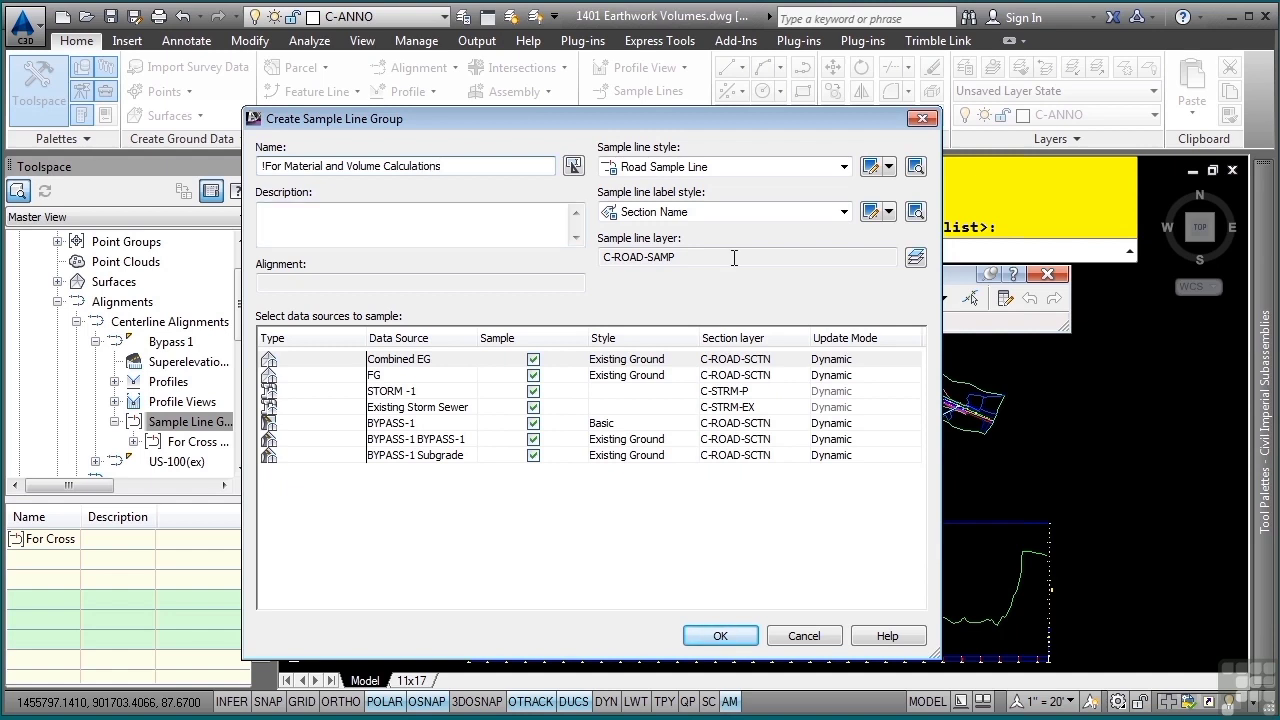
- Add the suffix -VOL to the sample line group's C-ROAD-SAMP layer
{"action": "left_click", "coordinate": [915, 257]}
{"action": "left_click", "coordinate": [440, 246]}
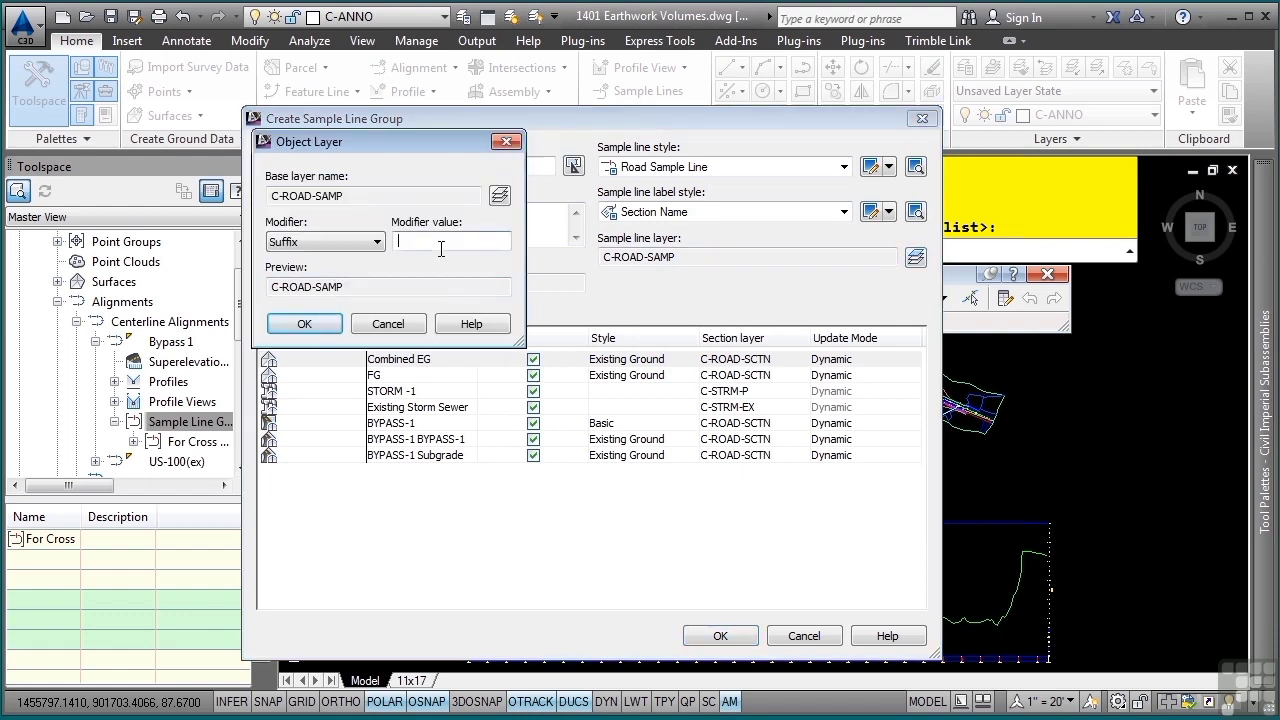
{"action": "type", "text": "-VOL"}
{"action": "left_click", "coordinate": [308, 325]}
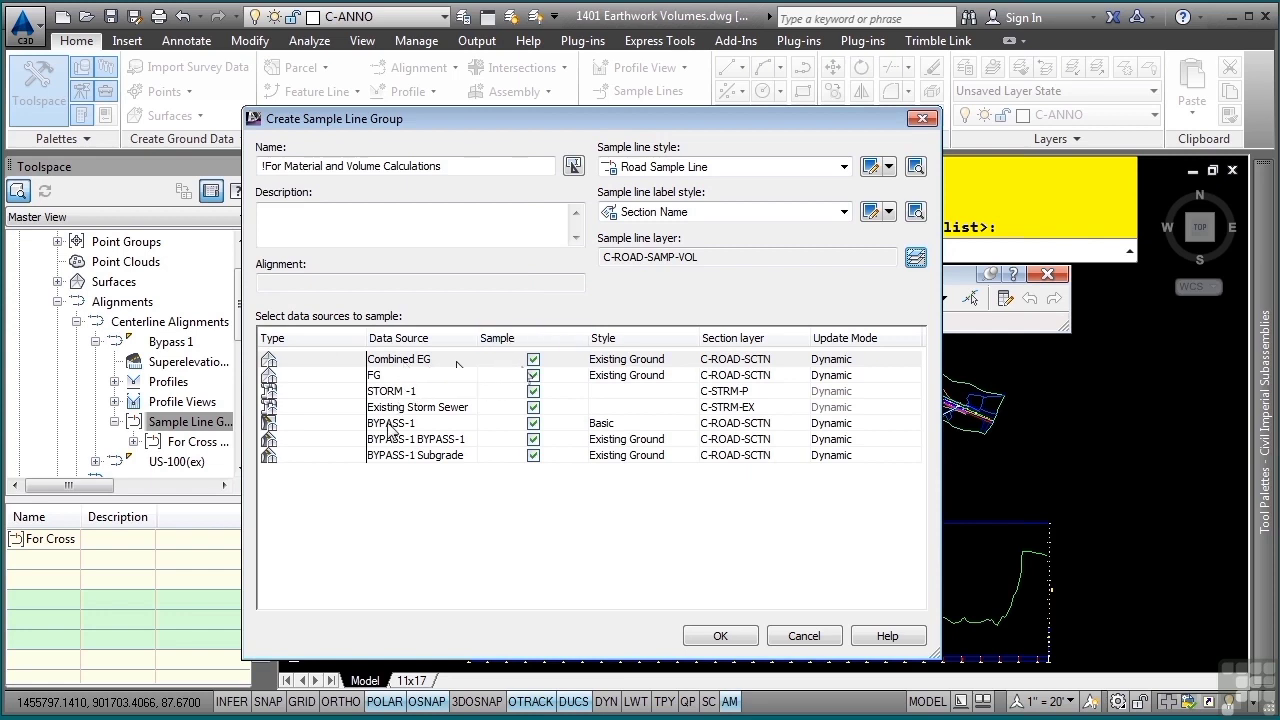
- Exclude FG, STORM -1, Existing Storm Sewer and BYPASS-1 BYPASS-1 from sampling and create the sample line group
{"action": "left_click", "coordinate": [533, 376]}
{"action": "left_click", "coordinate": [533, 391]}
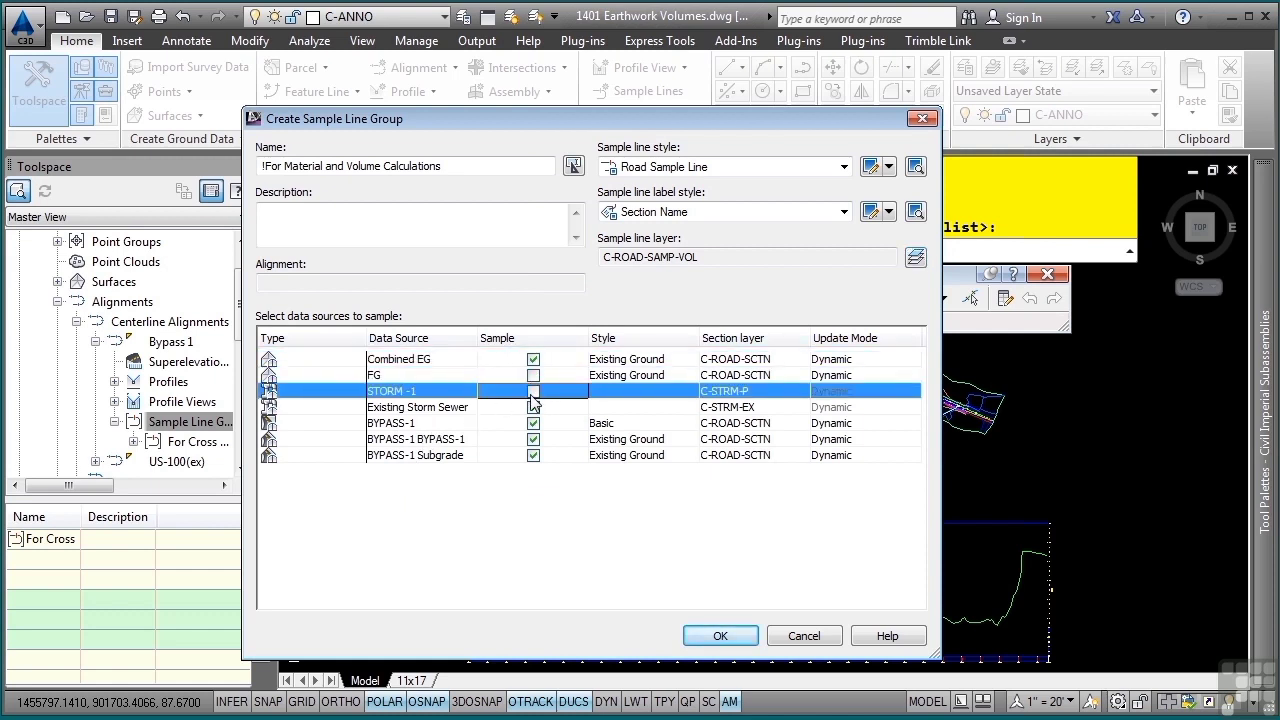
{"action": "left_click", "coordinate": [533, 407]}
{"action": "left_click", "coordinate": [533, 439]}
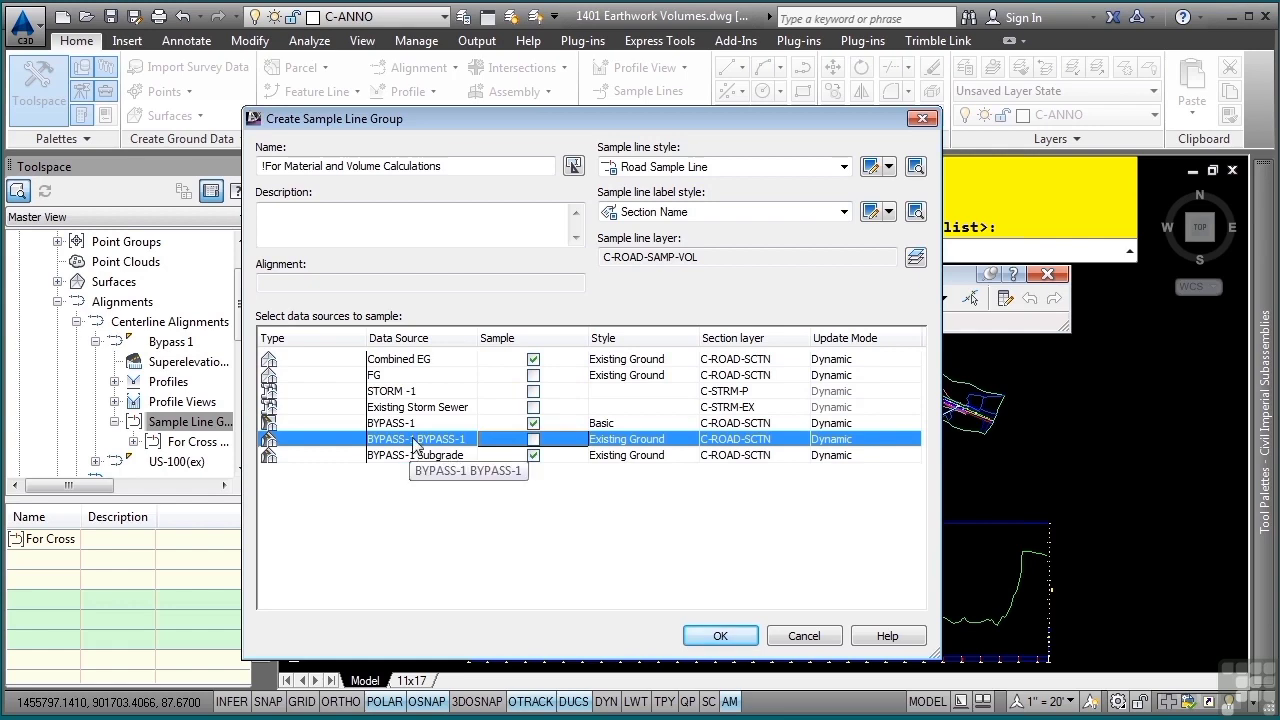
{"action": "left_click", "coordinate": [720, 636]}
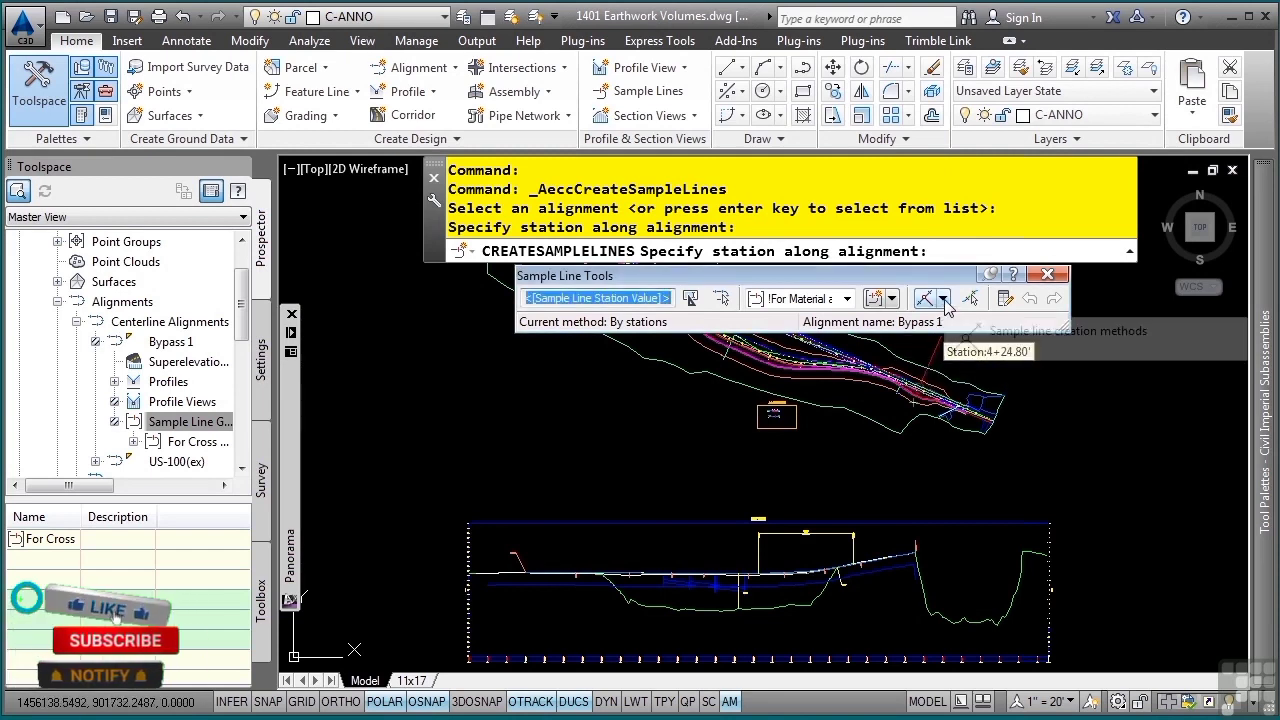
- Choose sample line creation by range of stations and set the start station to 1+50
{"action": "left_click", "coordinate": [943, 299]}
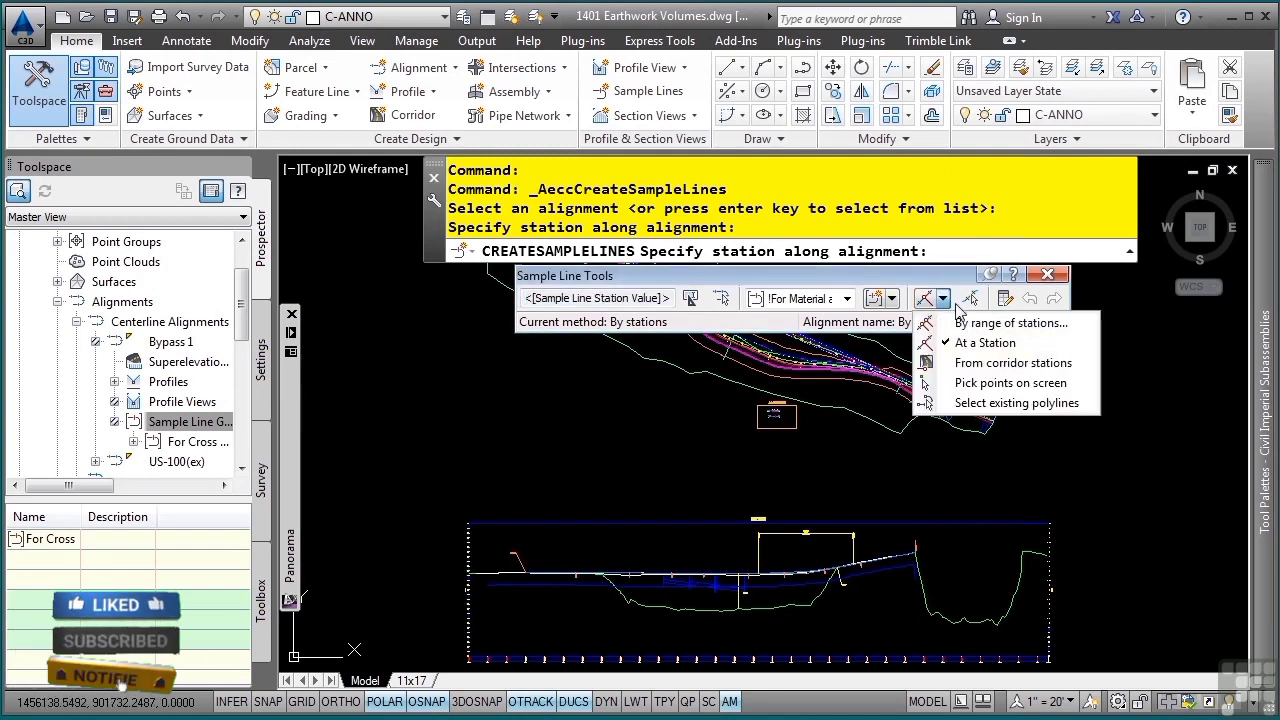
{"action": "left_click", "coordinate": [945, 323]}
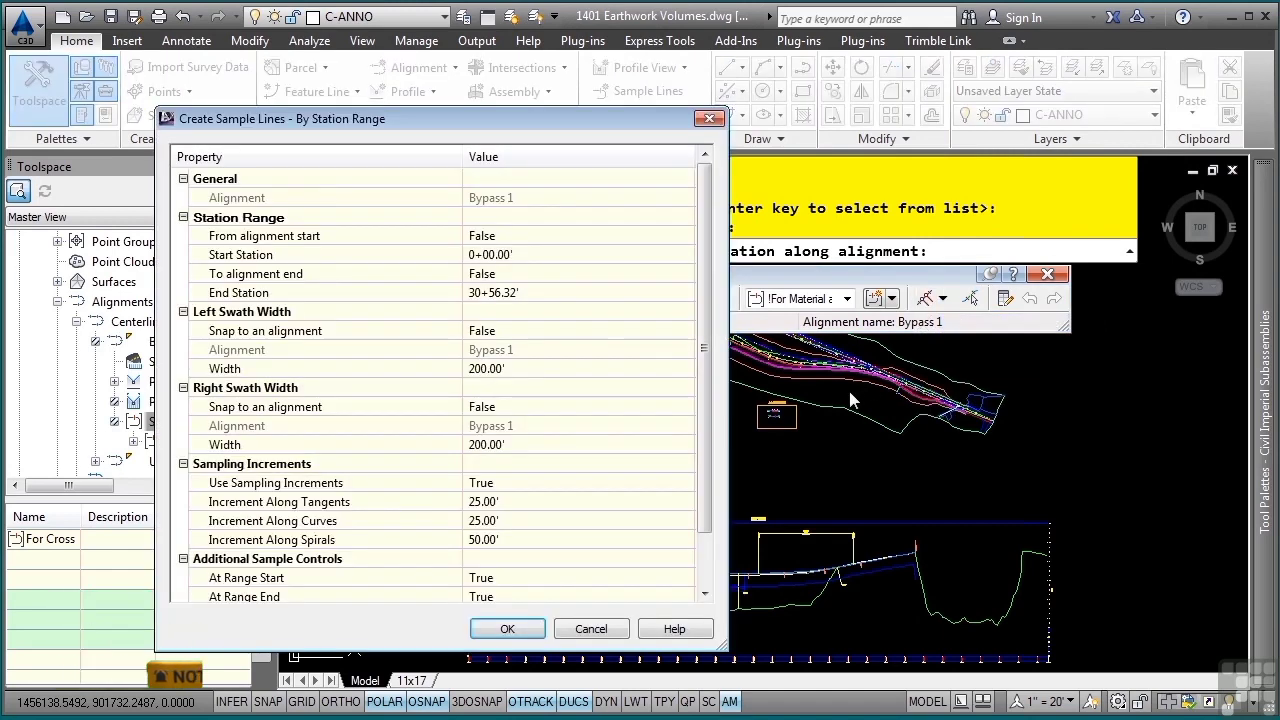
{"action": "left_click", "coordinate": [572, 255]}
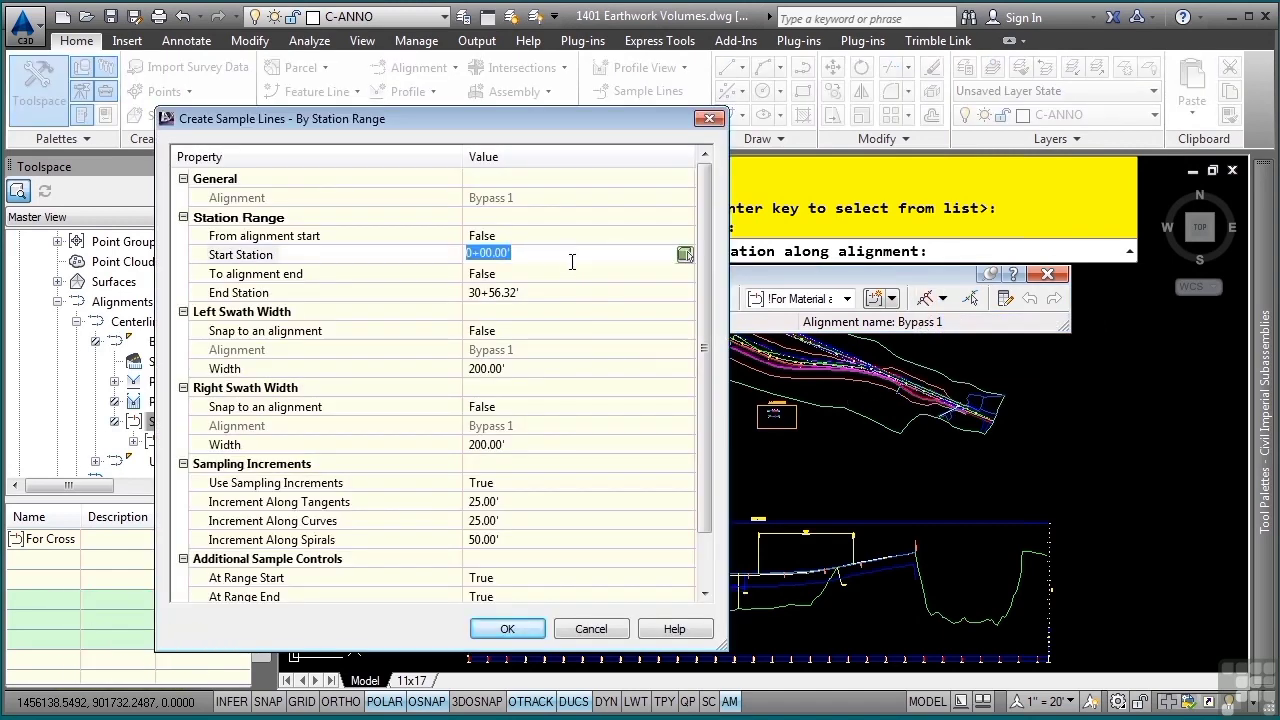
{"action": "type", "text": "1+5"}
{"action": "type", "text": "0"}
- Set the end station to 23+56.49' by picking the circle marker at the corridor's upper-left end in the drawing
{"action": "left_click", "coordinate": [651, 298]}
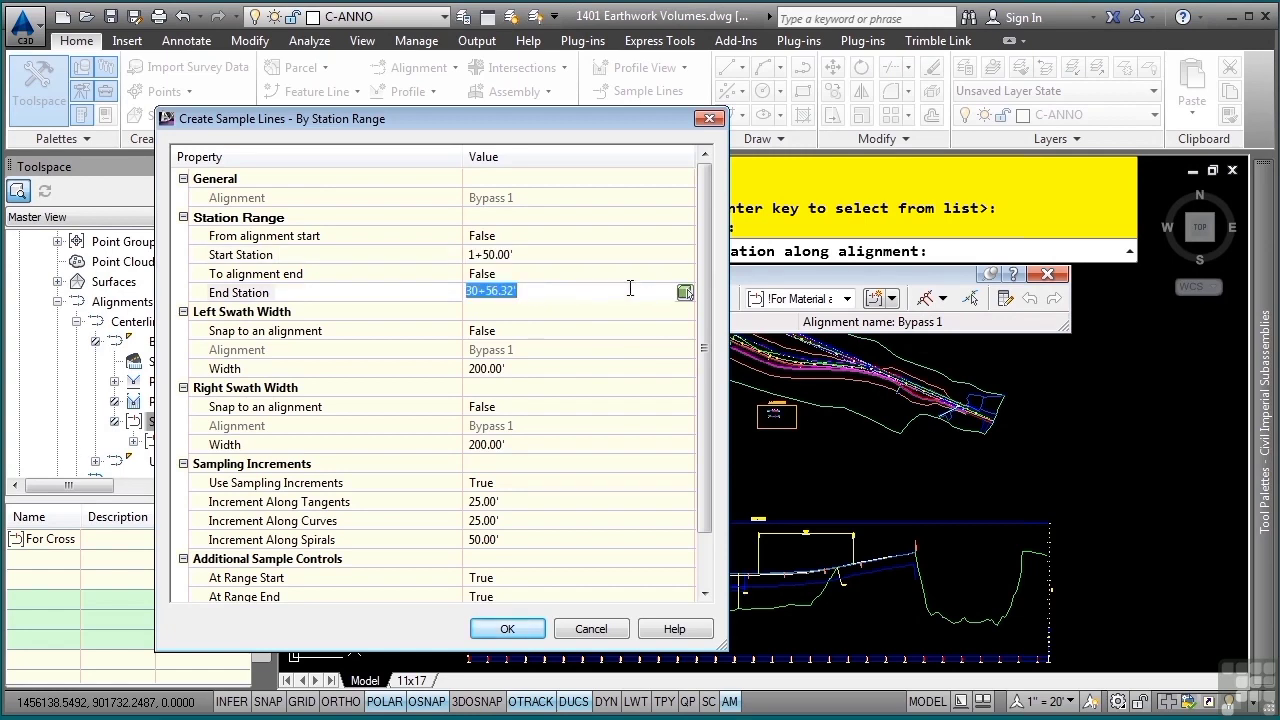
{"action": "left_click", "coordinate": [691, 294]}
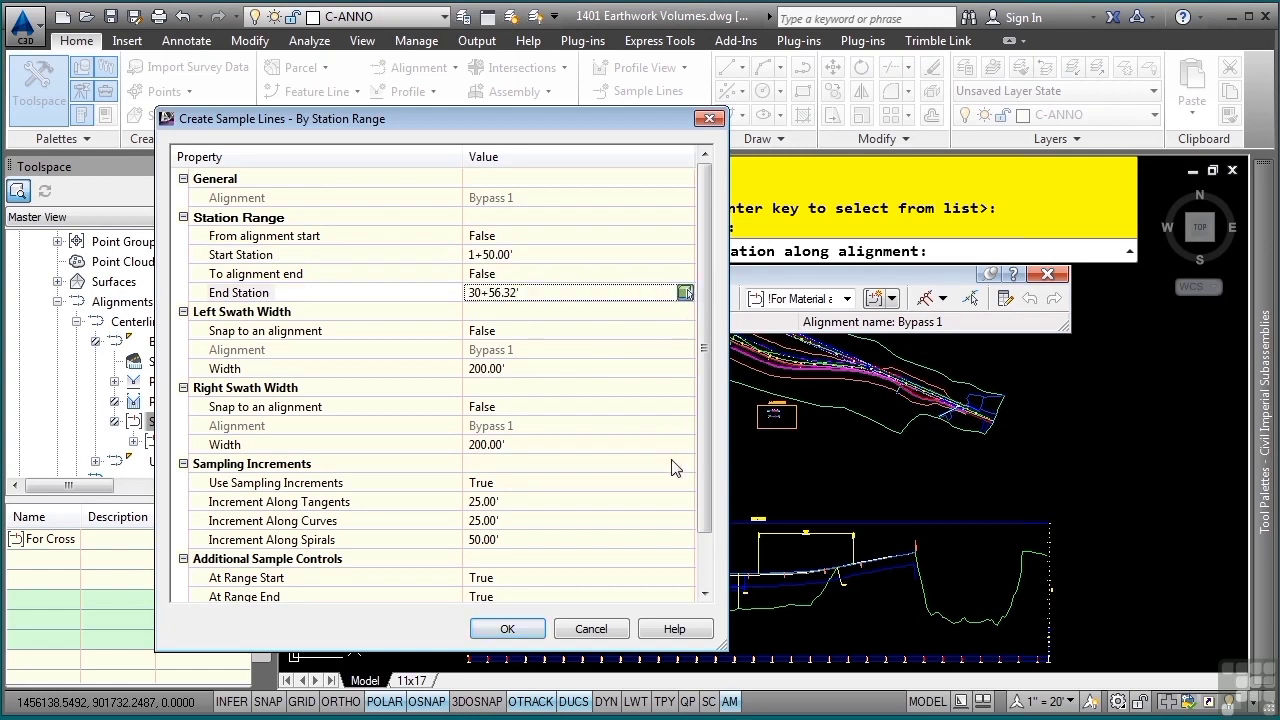
{"action": "scroll", "coordinate": [665, 525], "scroll_direction": "up", "scroll_amount": 5}
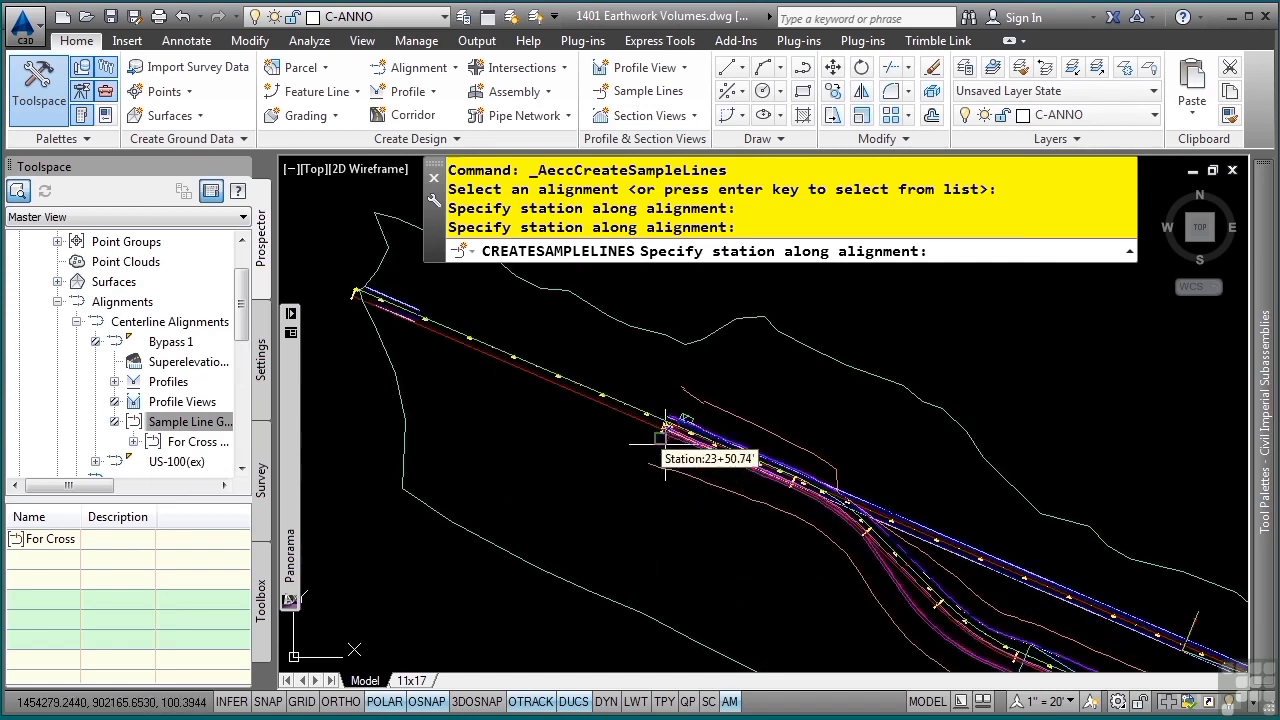
{"action": "scroll", "coordinate": [670, 440], "scroll_direction": "up", "scroll_amount": 4}
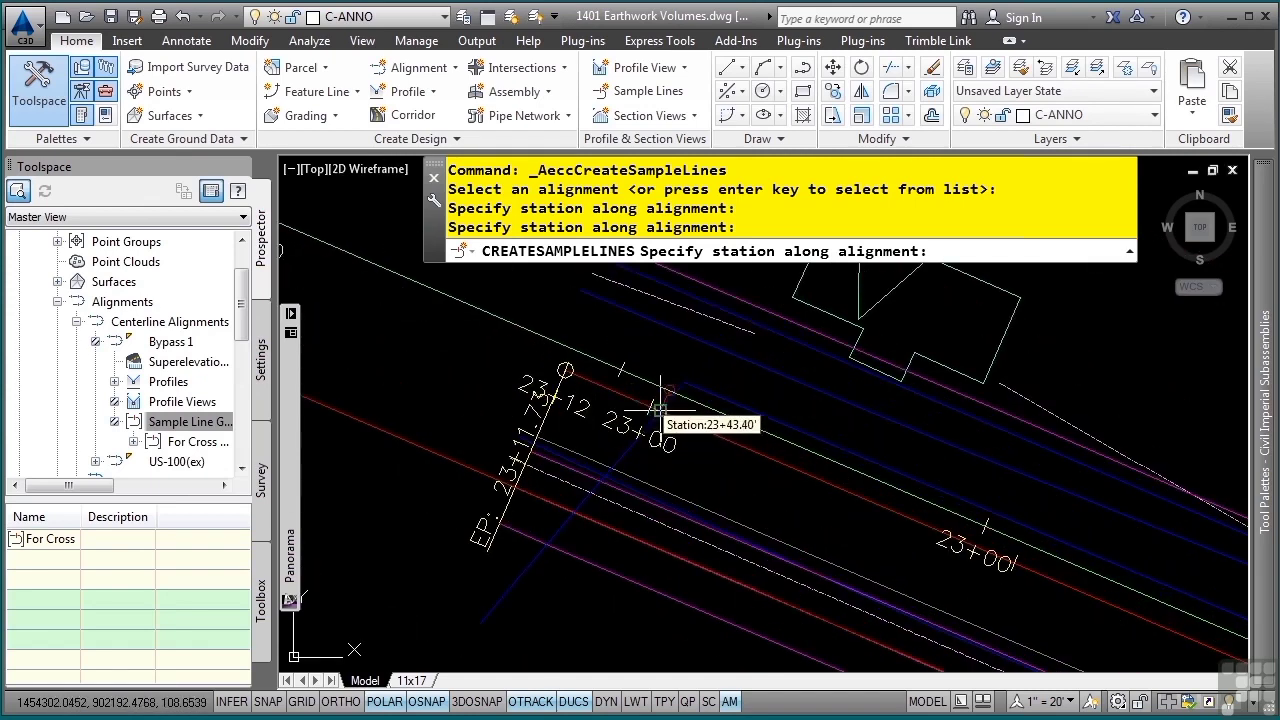
{"action": "left_click", "coordinate": [565, 370]}
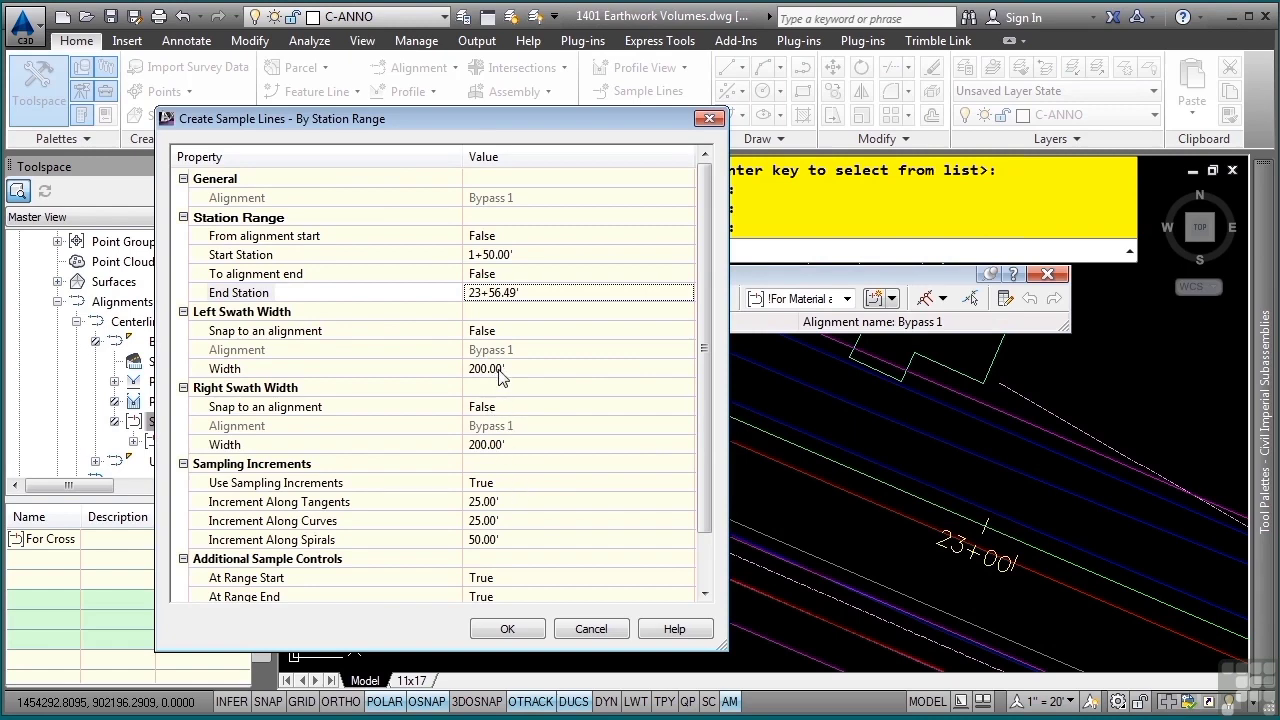
- Keep both swath widths at 200' and the tangent and curve increments at 25', and set the spiral increment to 25'
{"action": "left_click", "coordinate": [525, 367]}
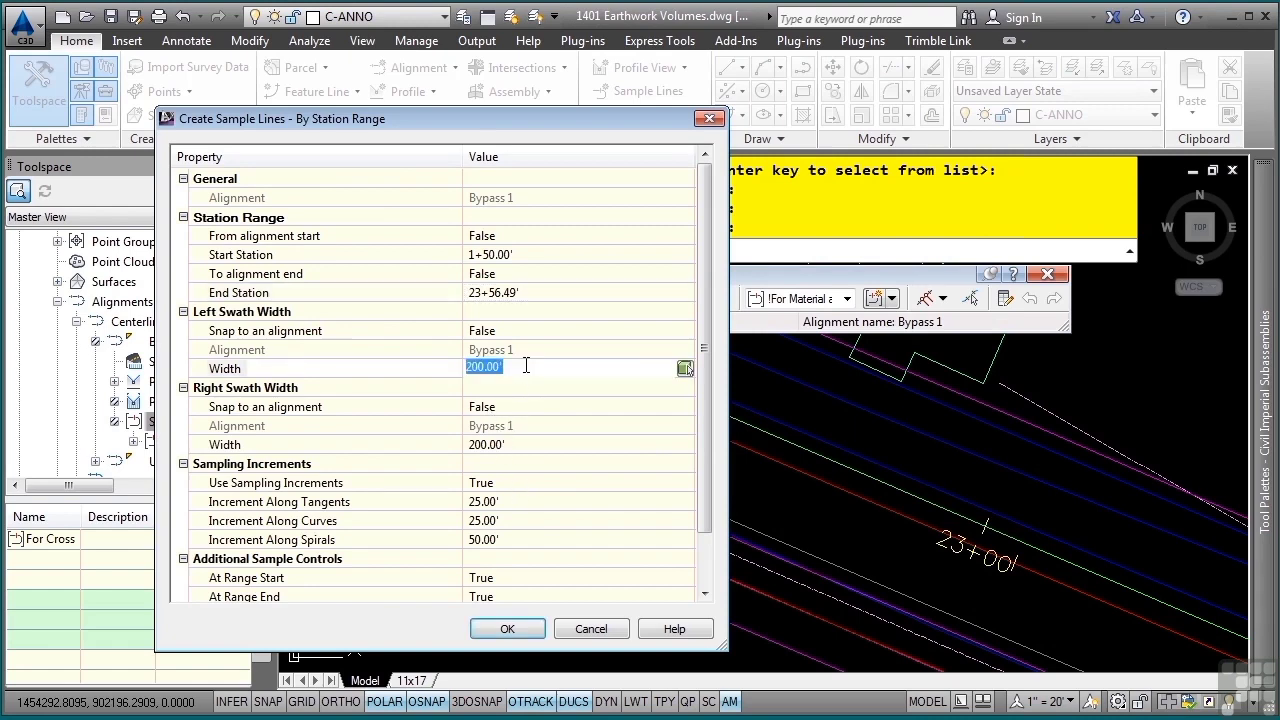
{"action": "left_click", "coordinate": [555, 444]}
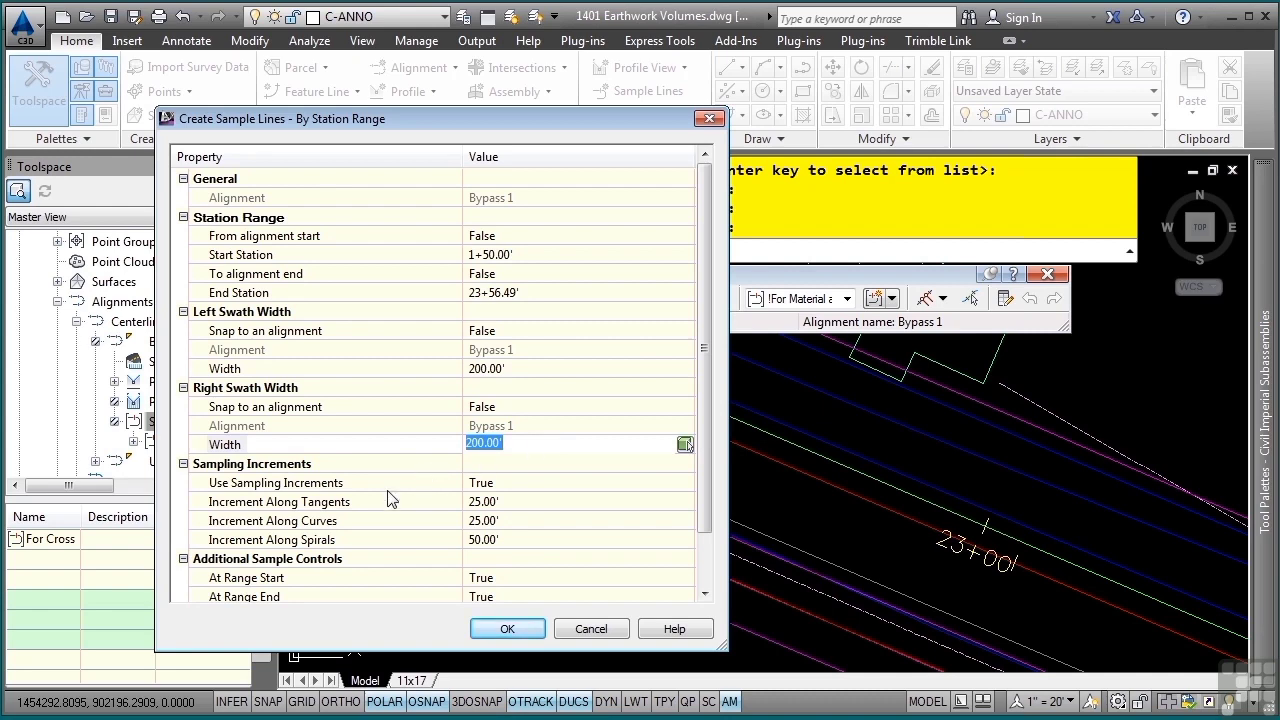
{"action": "left_click", "coordinate": [503, 500]}
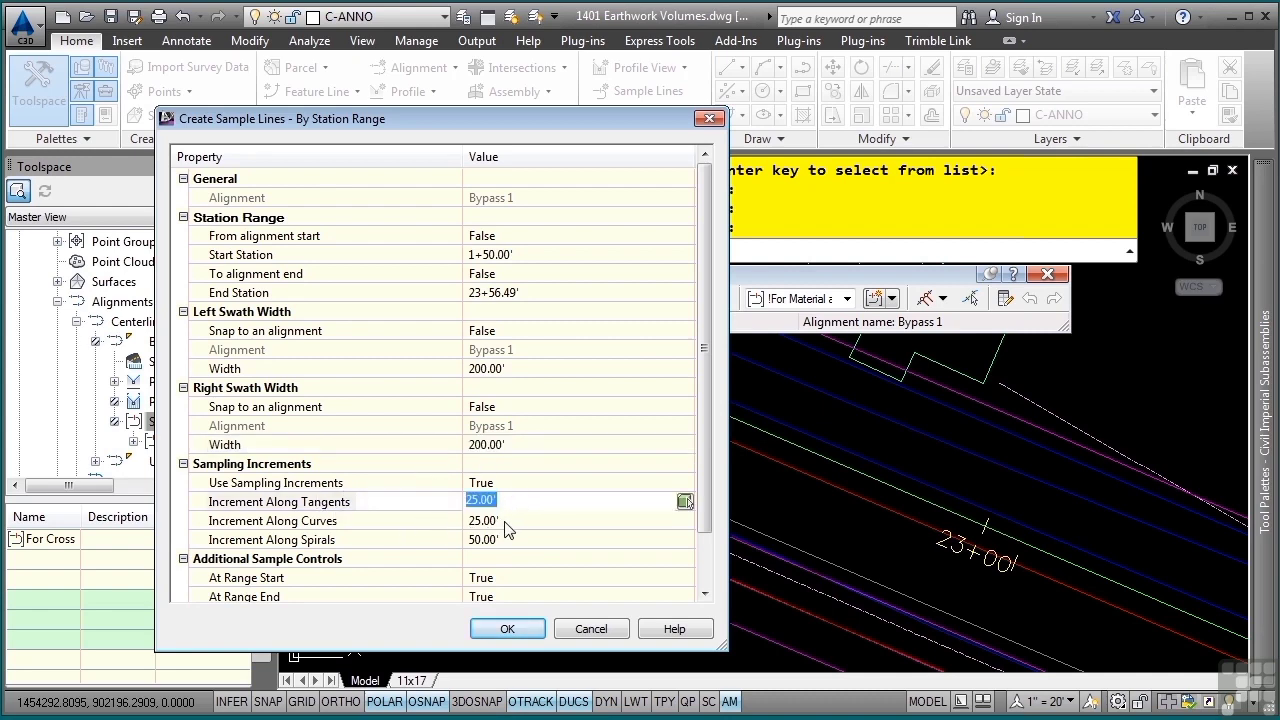
{"action": "left_click", "coordinate": [506, 521]}
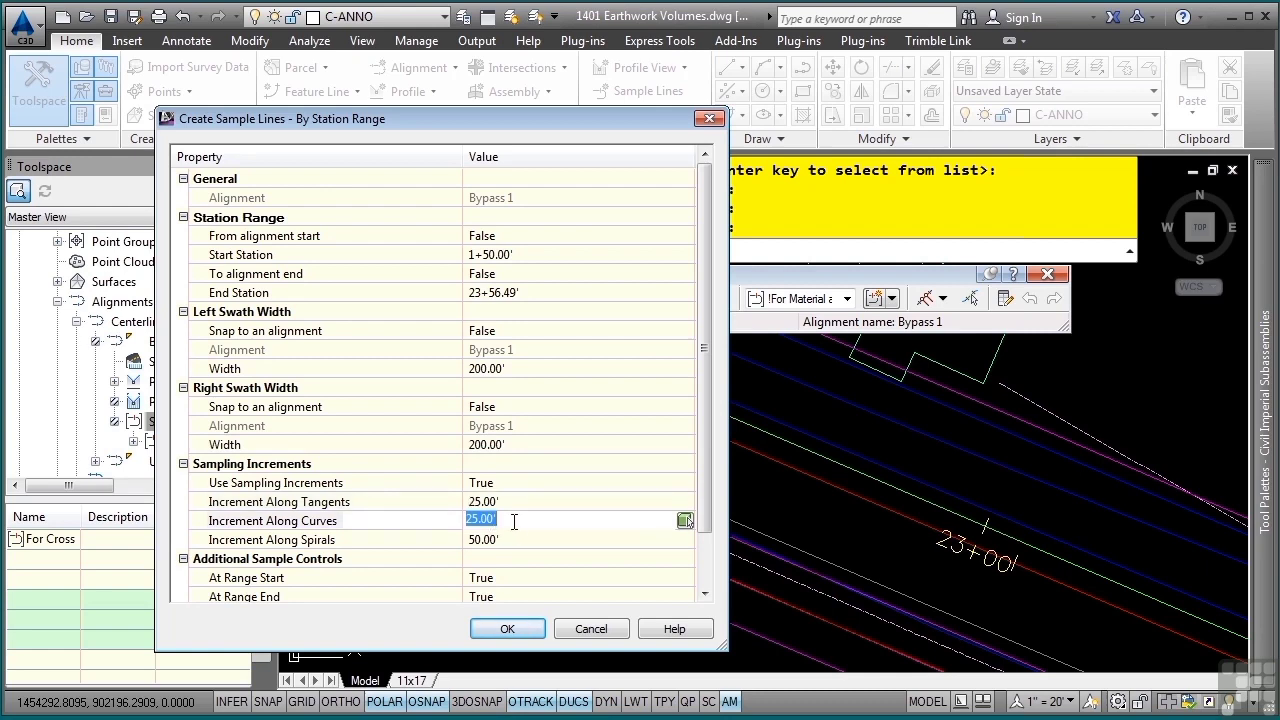
{"action": "left_click", "coordinate": [510, 539]}
{"action": "type", "text": "25"}
{"action": "key", "text": "Return"}
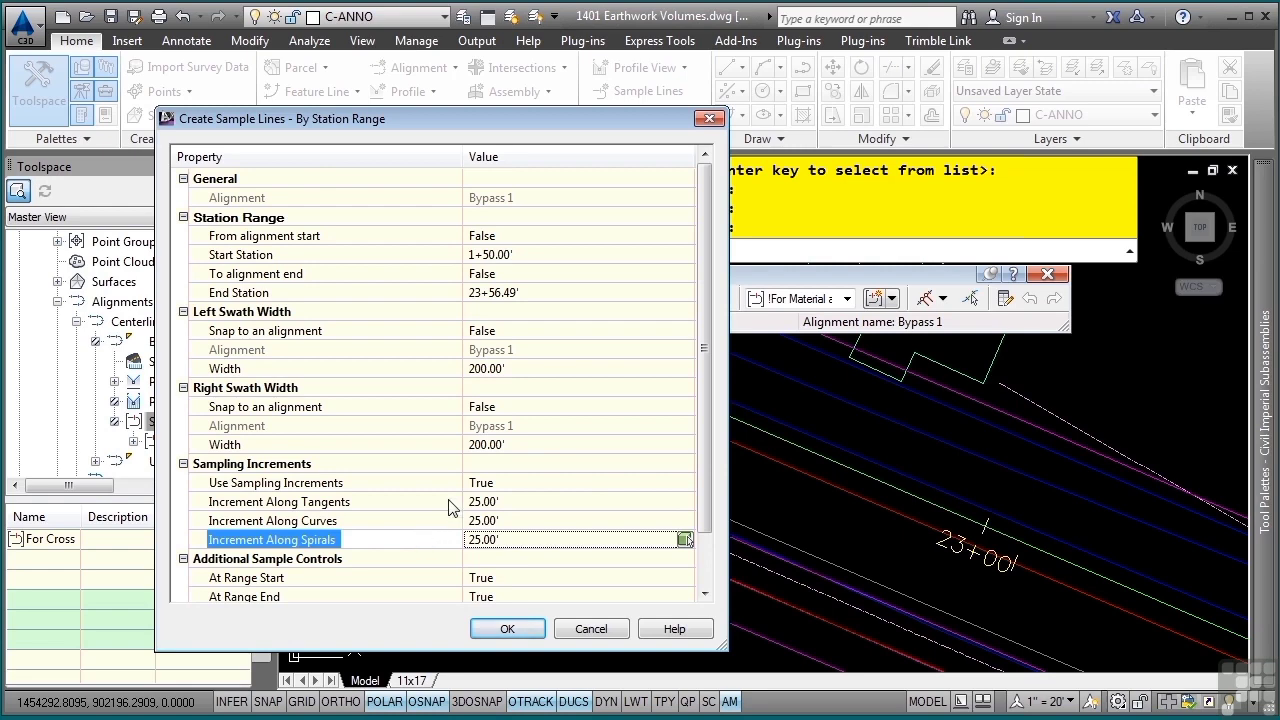
- Create the sample lines with the additional sample controls left at True, end the command and inspect them along the corridor
{"action": "left_click_drag", "start_coordinate": [710, 453], "coordinate": [710, 521]}
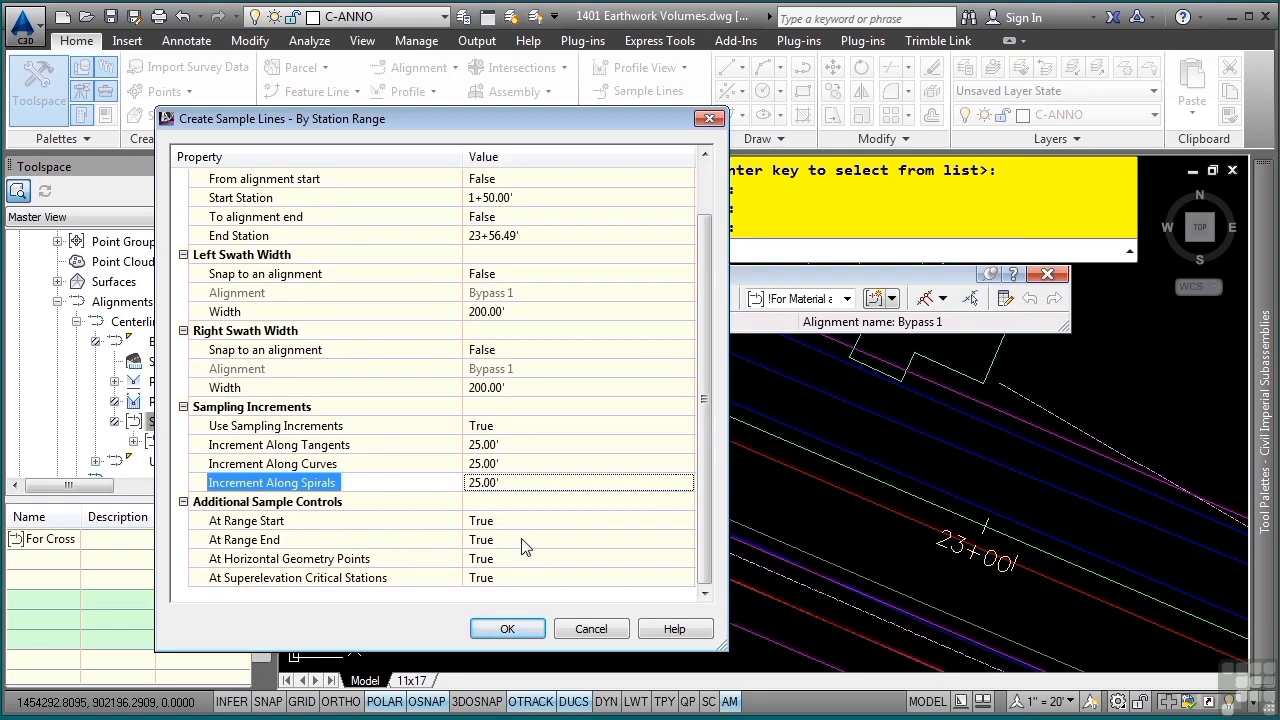
{"action": "left_click", "coordinate": [505, 630]}
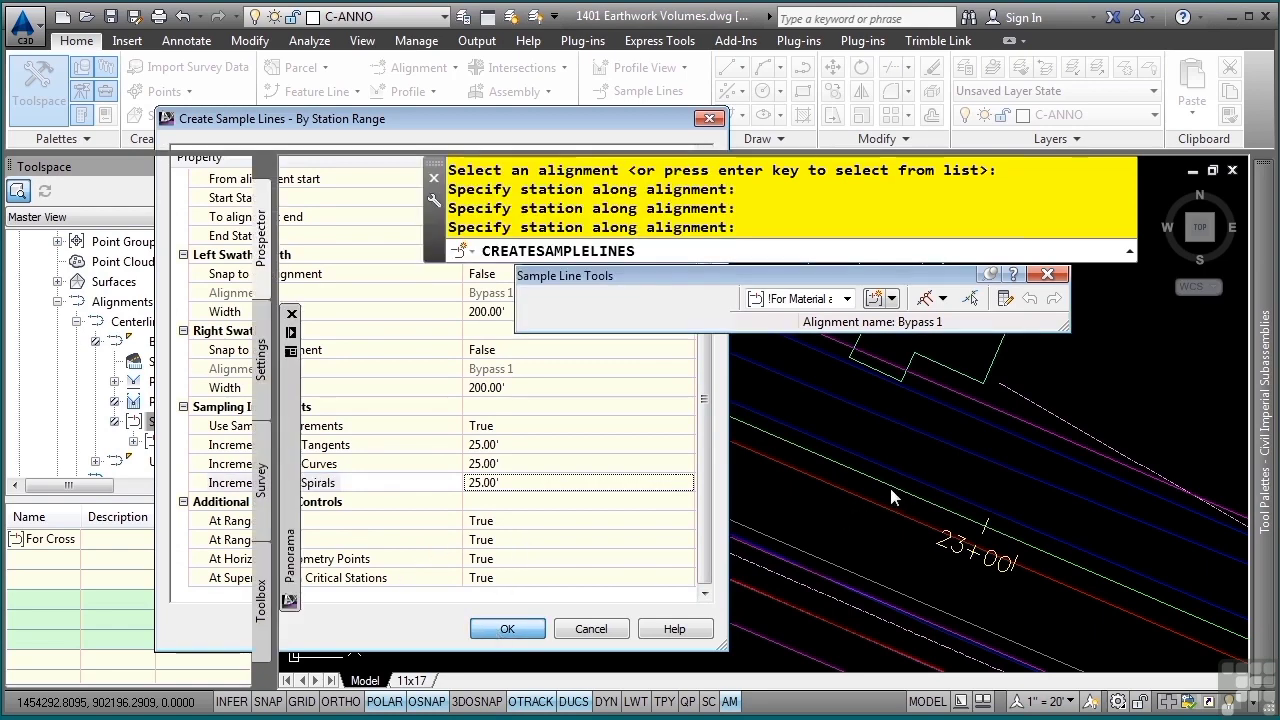
{"action": "key", "text": "Escape"}
{"action": "key", "text": "Escape"}
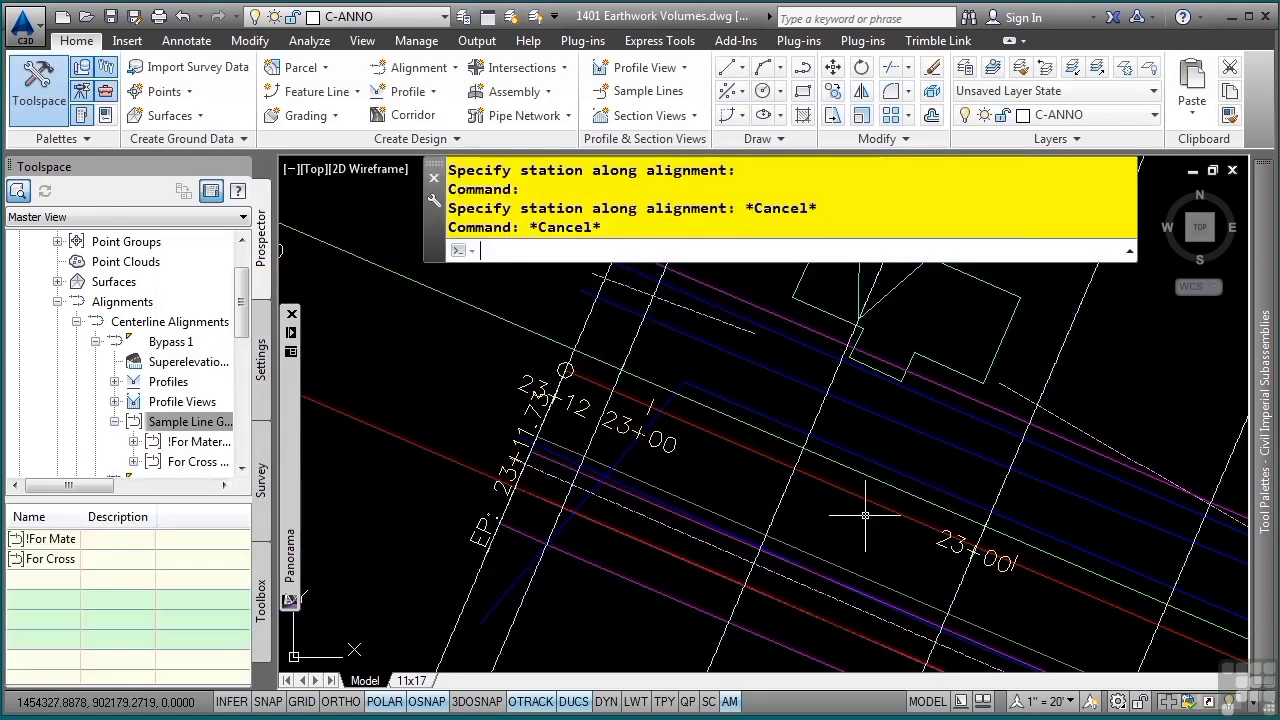
{"action": "scroll", "coordinate": [868, 512], "scroll_direction": "down", "scroll_amount": 6}
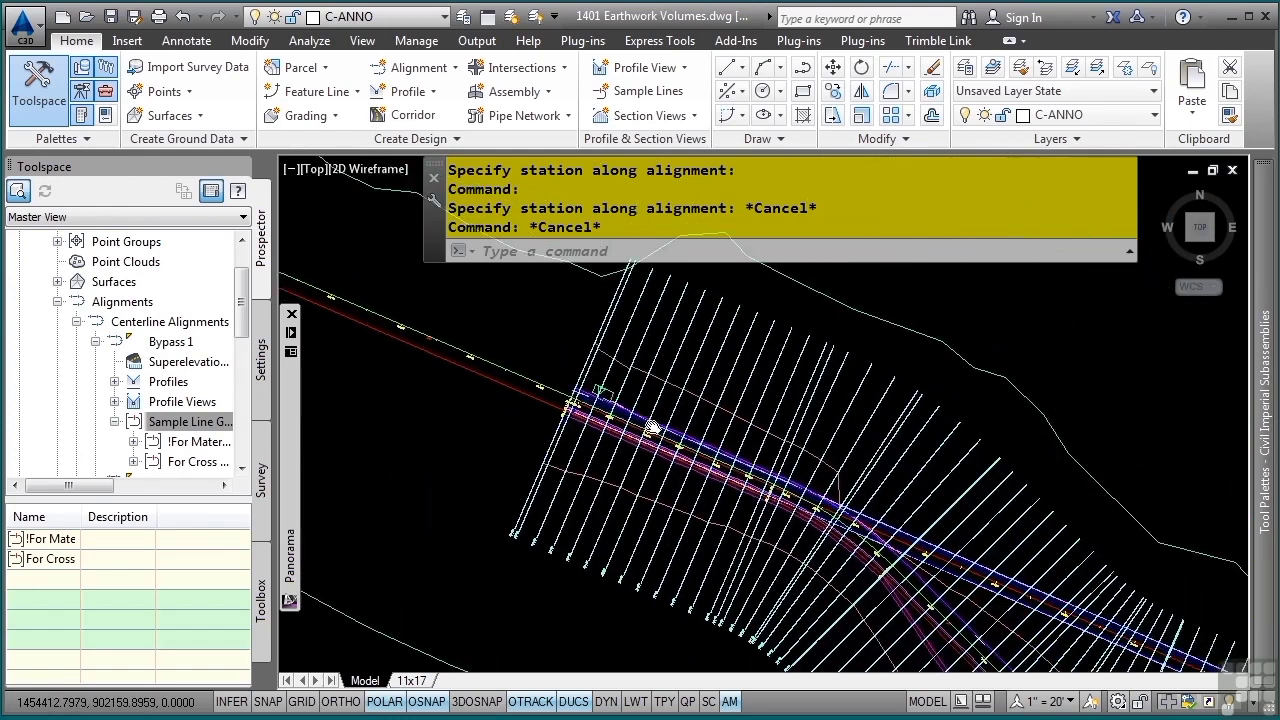
{"action": "scroll", "coordinate": [660, 422], "scroll_direction": "up", "scroll_amount": 3}
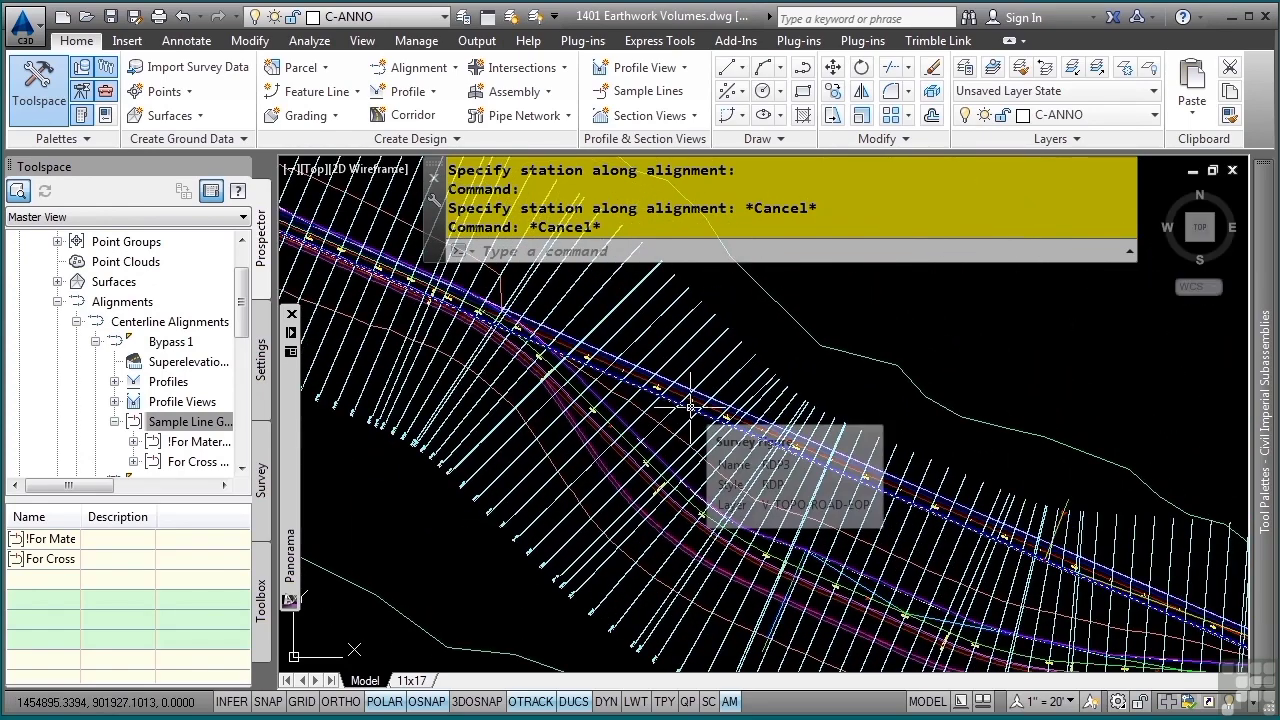
- Expand the drawing settings to the Quantity Takeoff Criteria collection and list its existing criteria
{"action": "middle_click", "coordinate": [810, 421]}
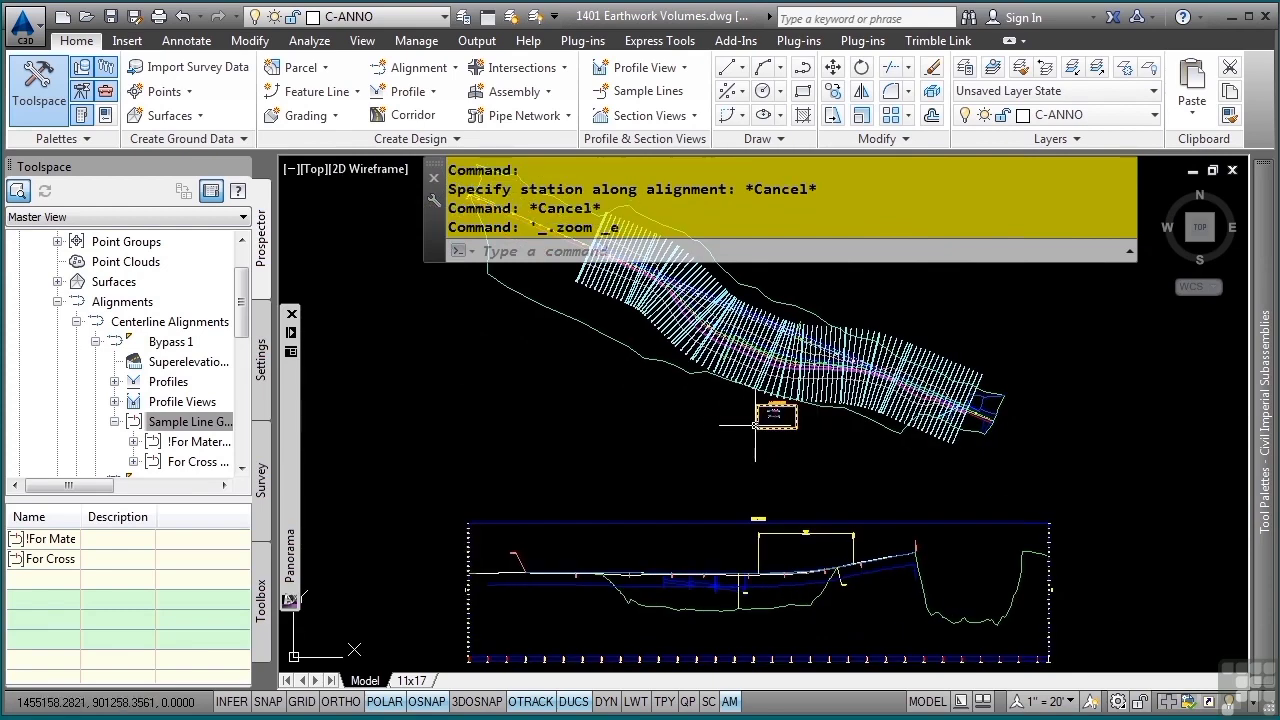
{"action": "left_click", "coordinate": [263, 368]}
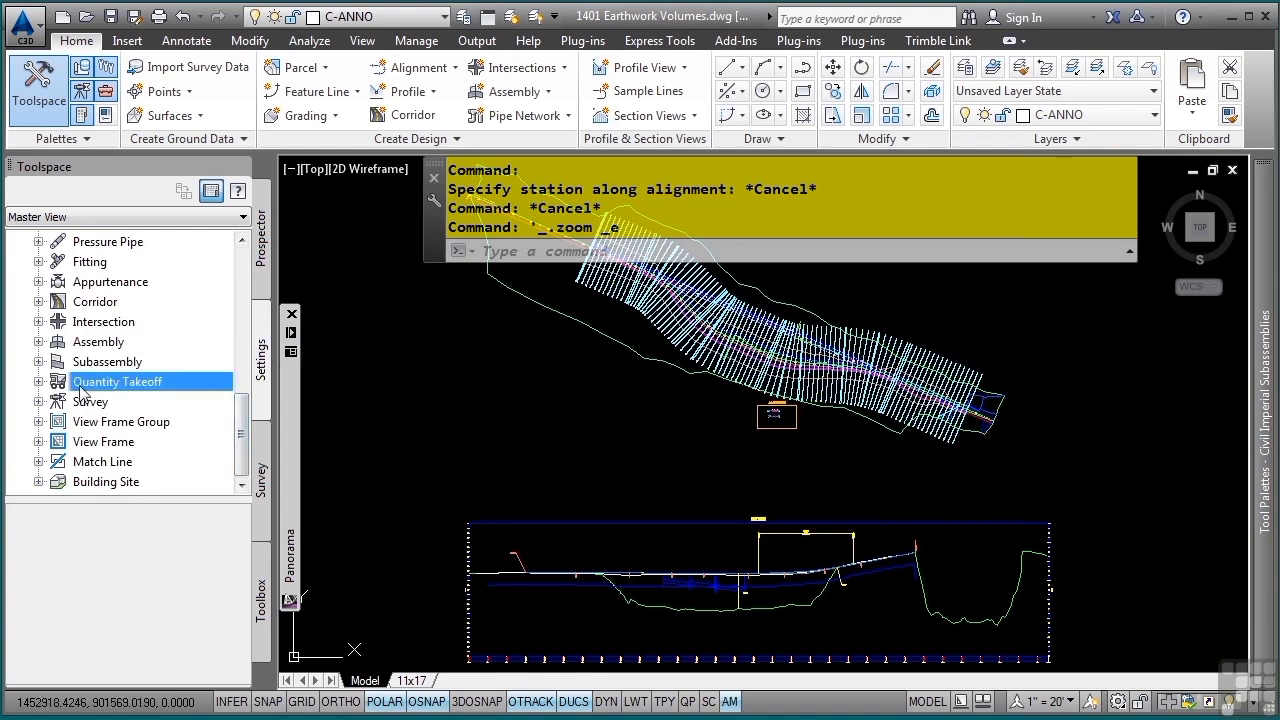
{"action": "left_click", "coordinate": [39, 381]}
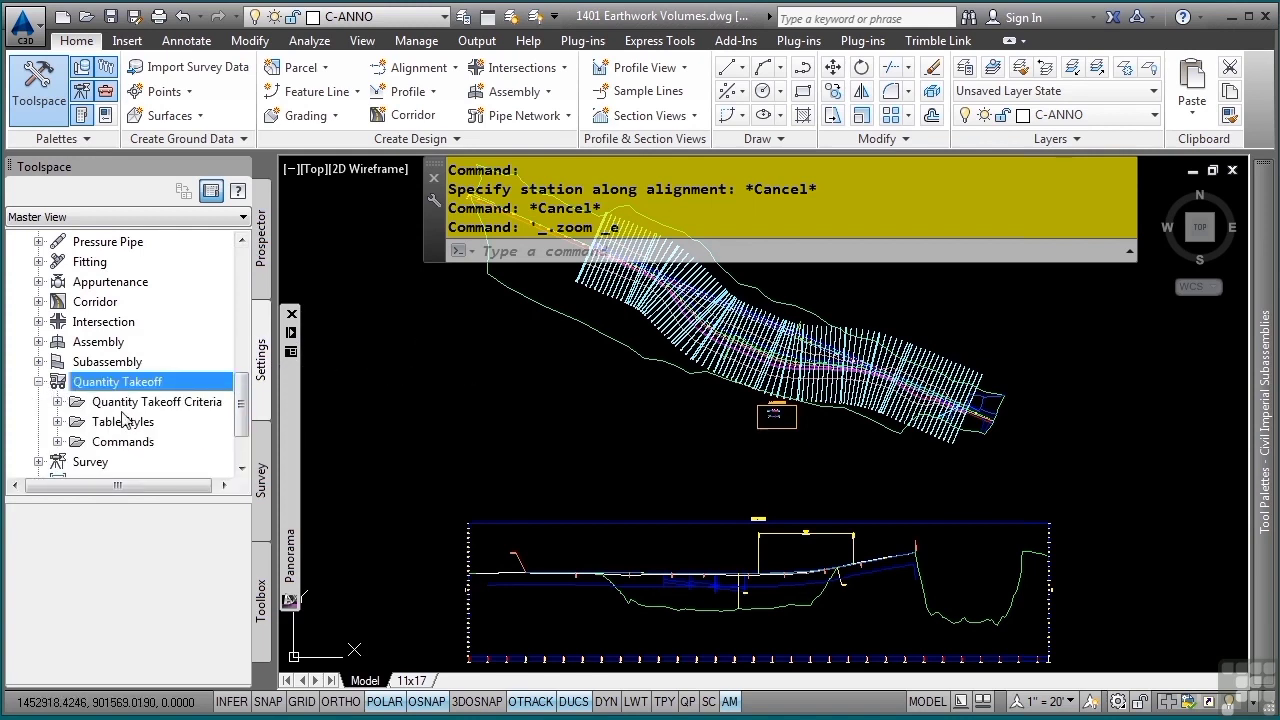
{"action": "left_click", "coordinate": [57, 401]}
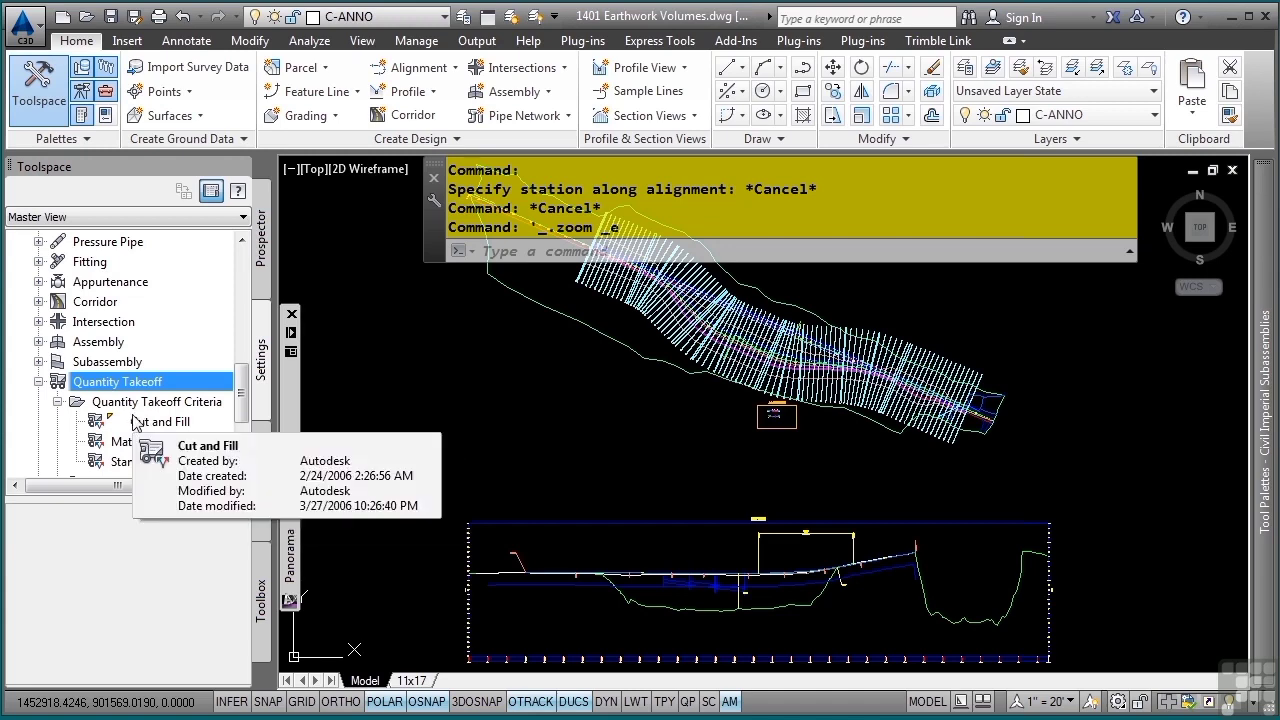
{"action": "left_click", "coordinate": [156, 401]}
{"action": "left_click", "coordinate": [585, 430]}
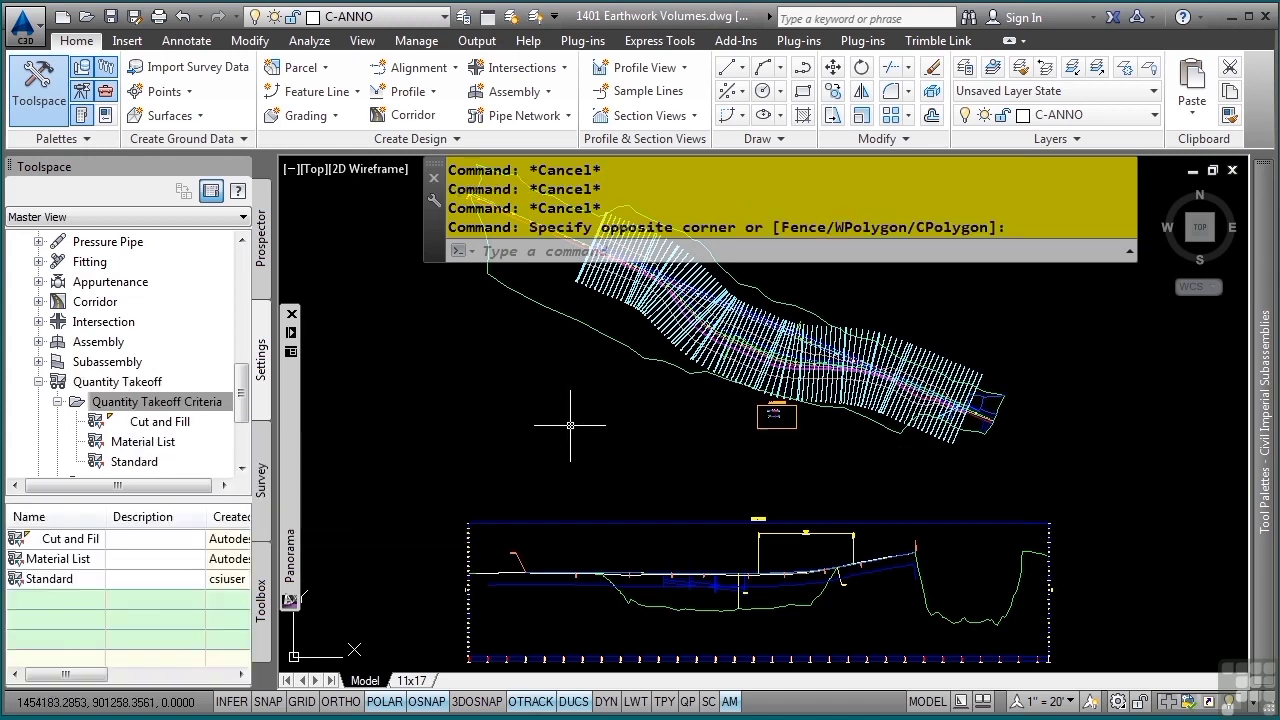
- Create a new quantity takeoff criteria named Earthwork
{"action": "left_click", "coordinate": [145, 401]}
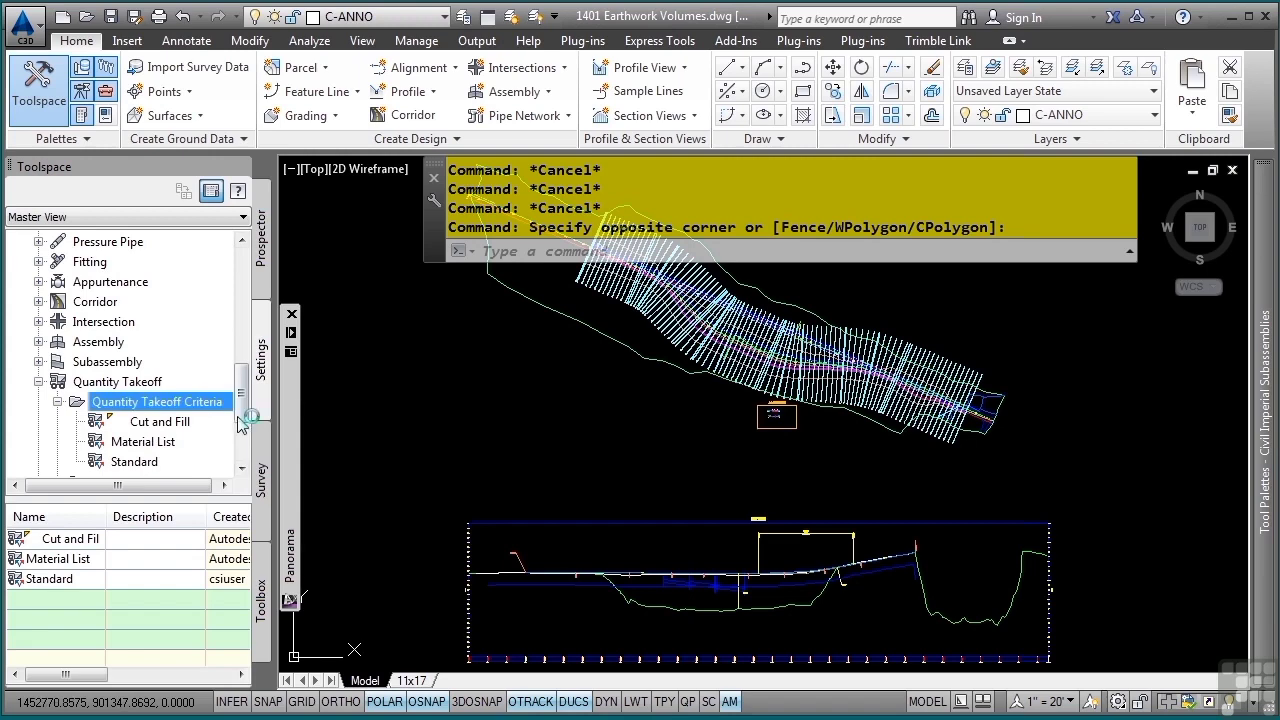
{"action": "right_click", "coordinate": [146, 405]}
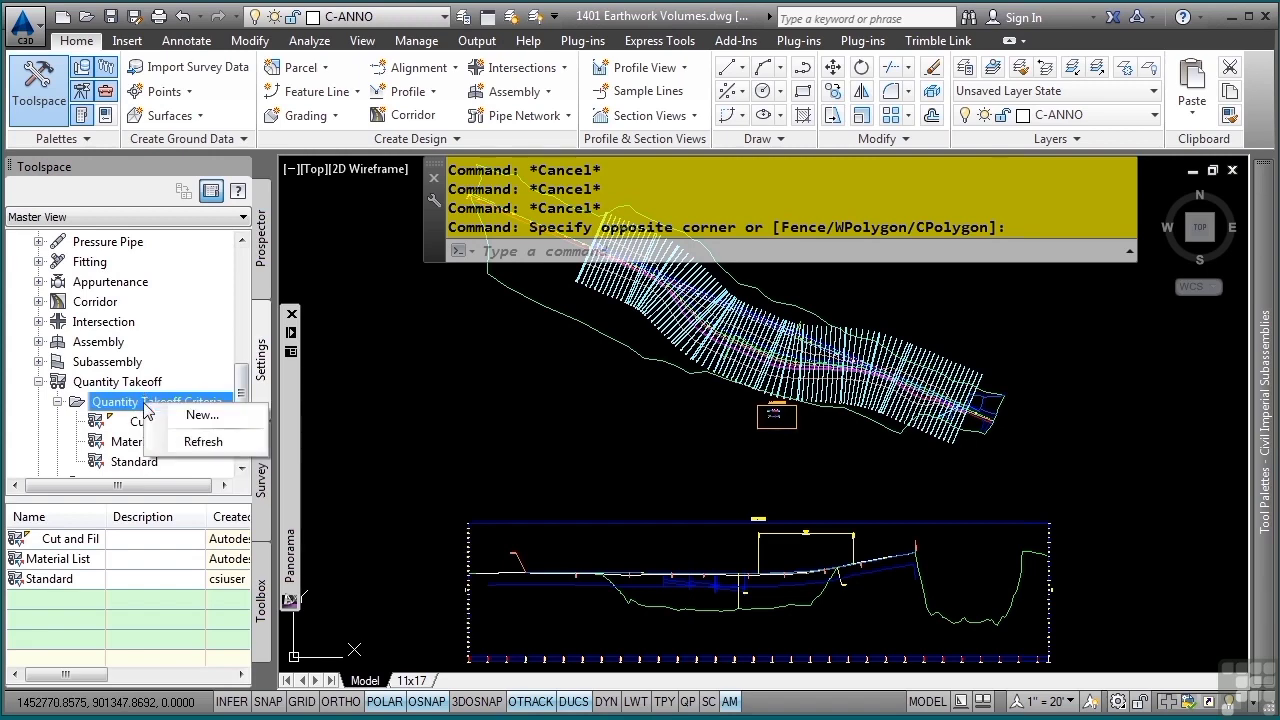
{"action": "left_click", "coordinate": [249, 417]}
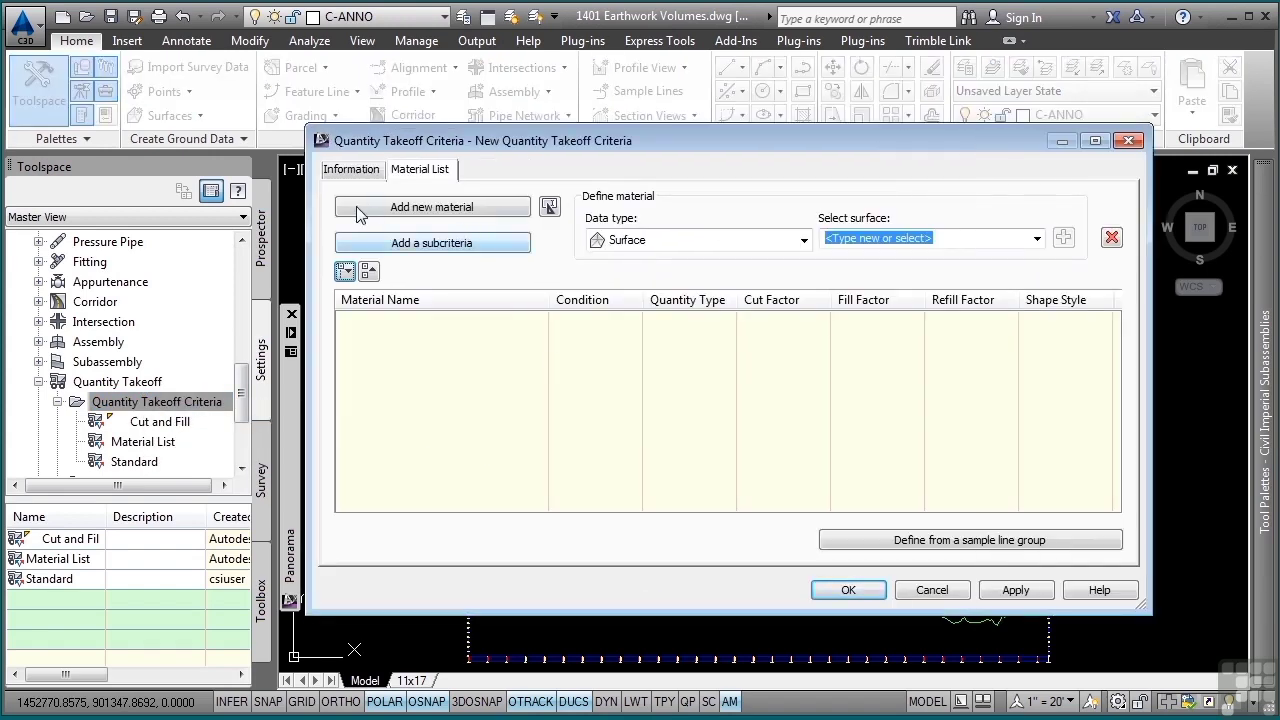
{"action": "left_click", "coordinate": [352, 170]}
{"action": "triple_click", "coordinate": [469, 213]}
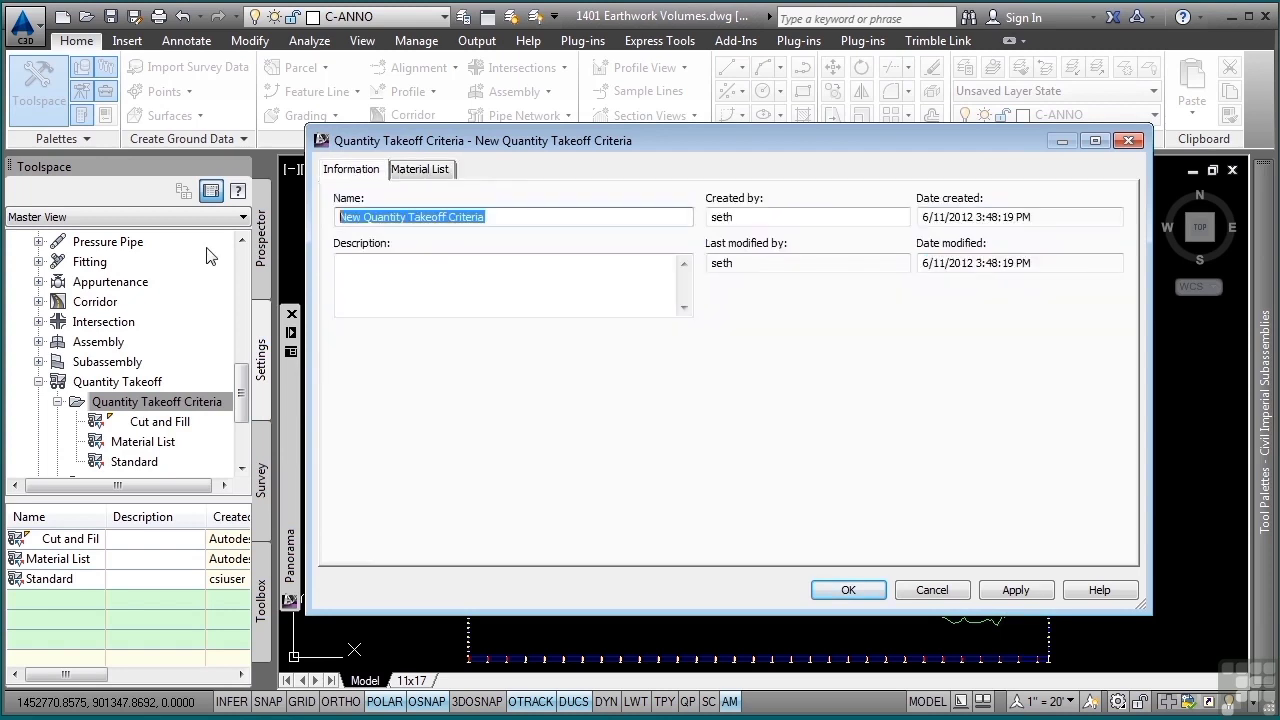
{"action": "type", "text": "Earthwork"}
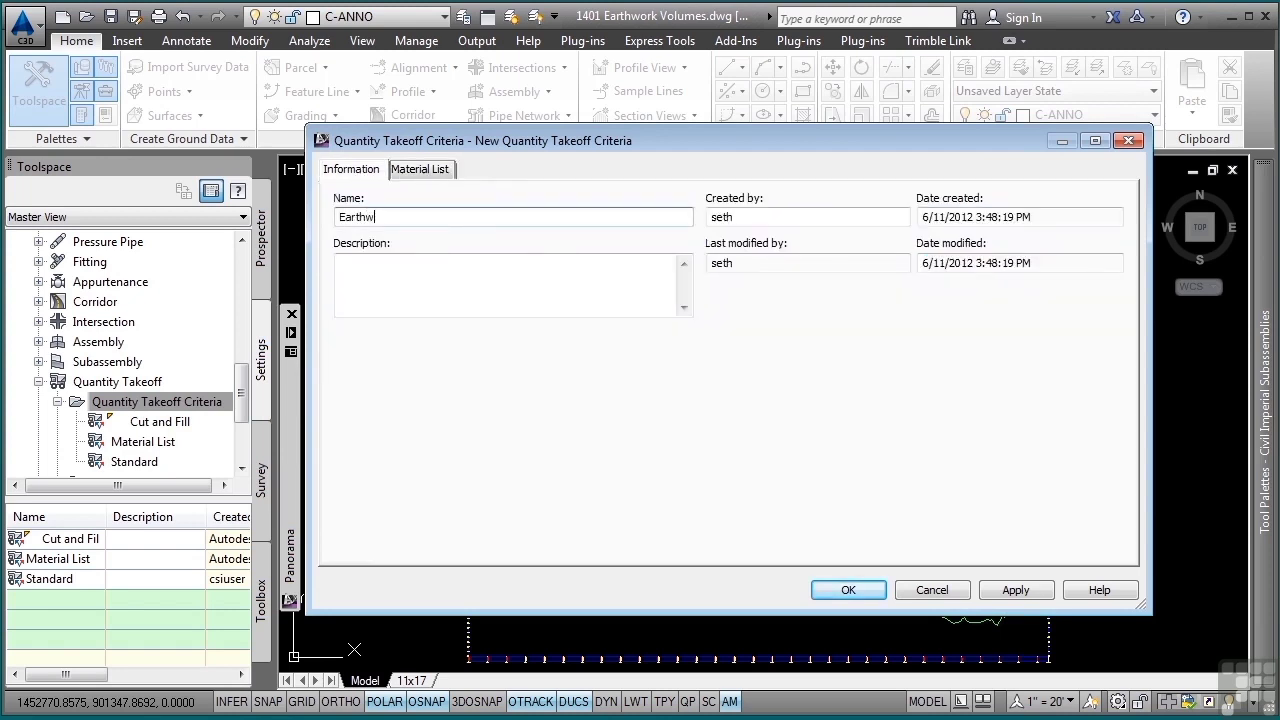
- Add a material named Earthwork to the criteria's material list and set its quantity type to Earthworks
{"action": "left_click", "coordinate": [414, 172]}
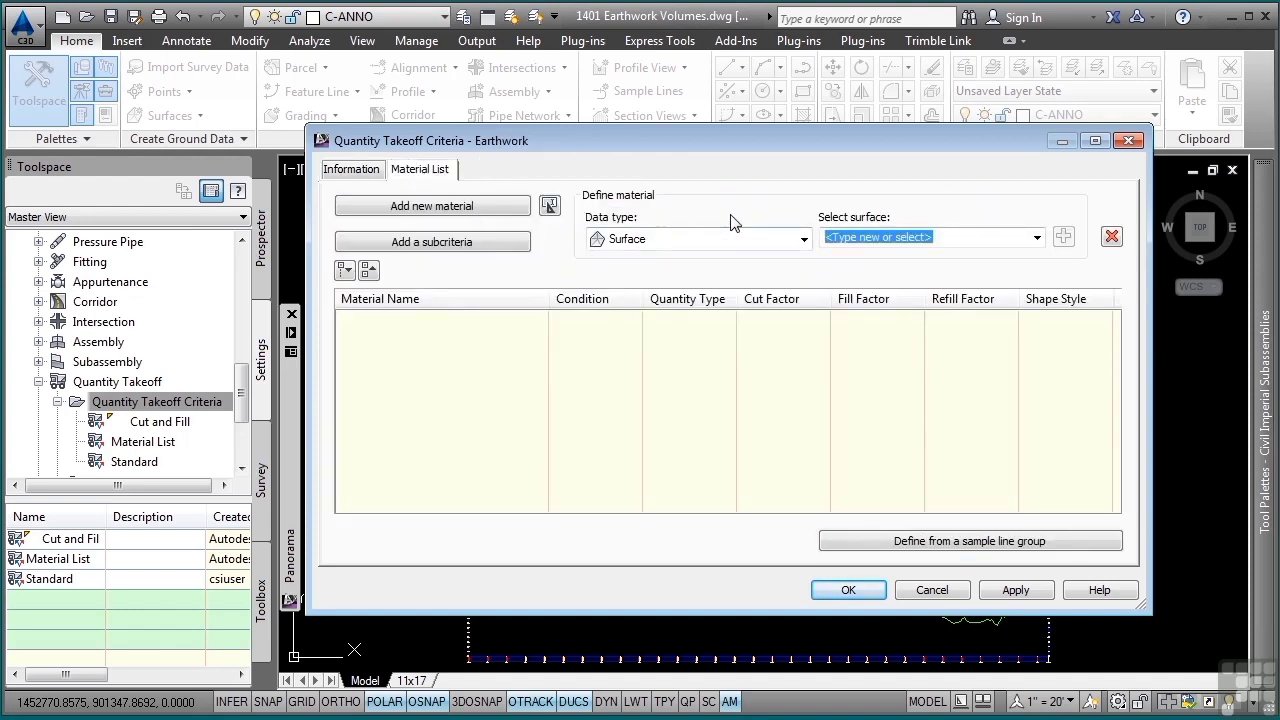
{"action": "left_click", "coordinate": [804, 240]}
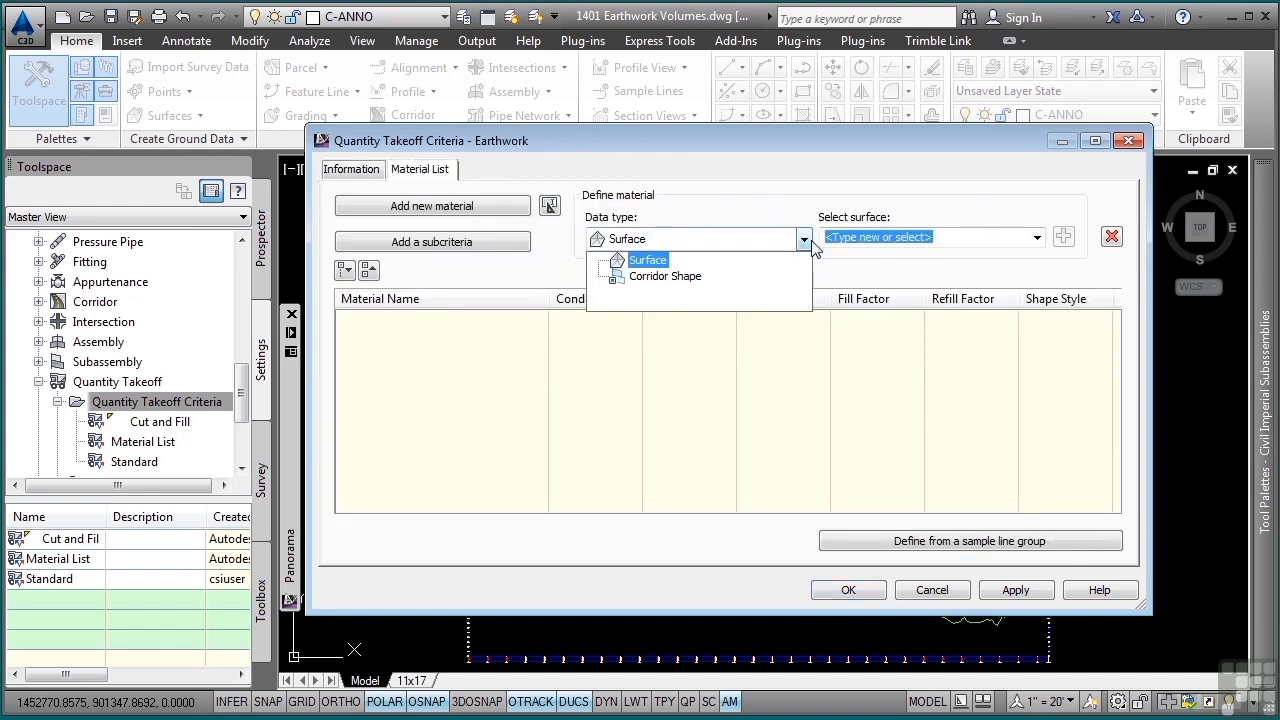
{"action": "left_click", "coordinate": [785, 238]}
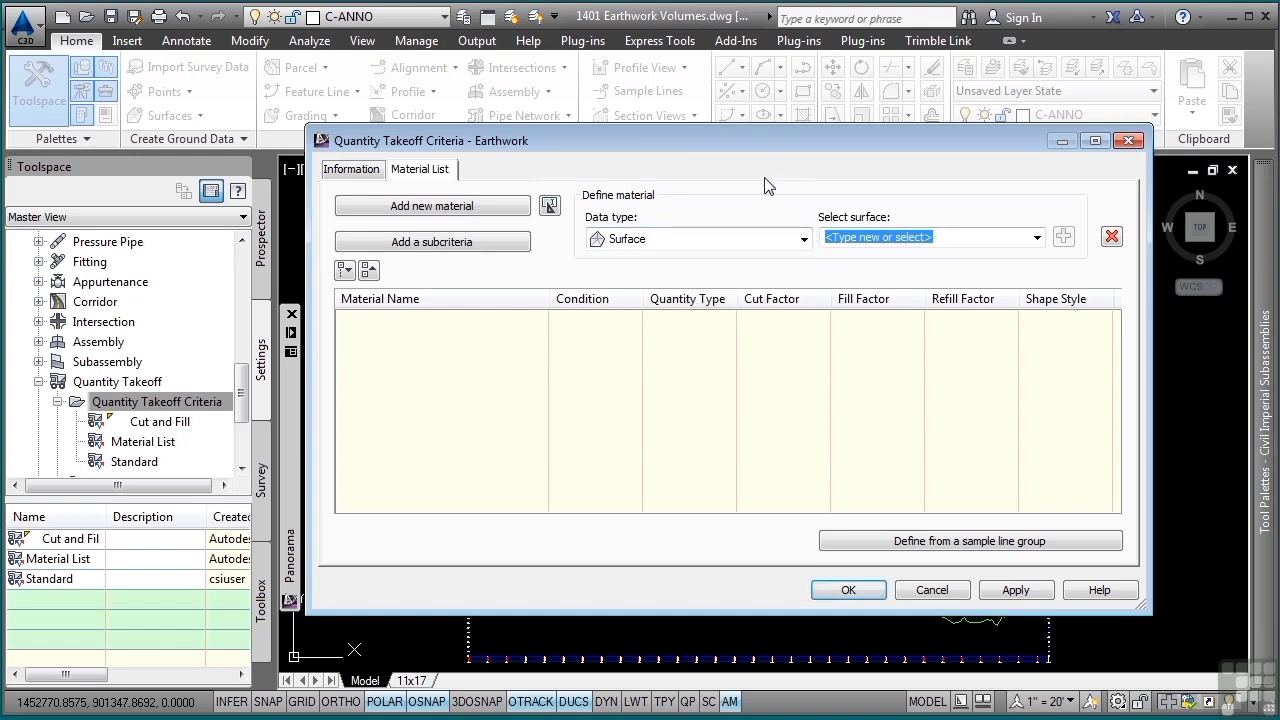
{"action": "left_click", "coordinate": [433, 207]}
{"action": "left_click", "coordinate": [426, 322]}
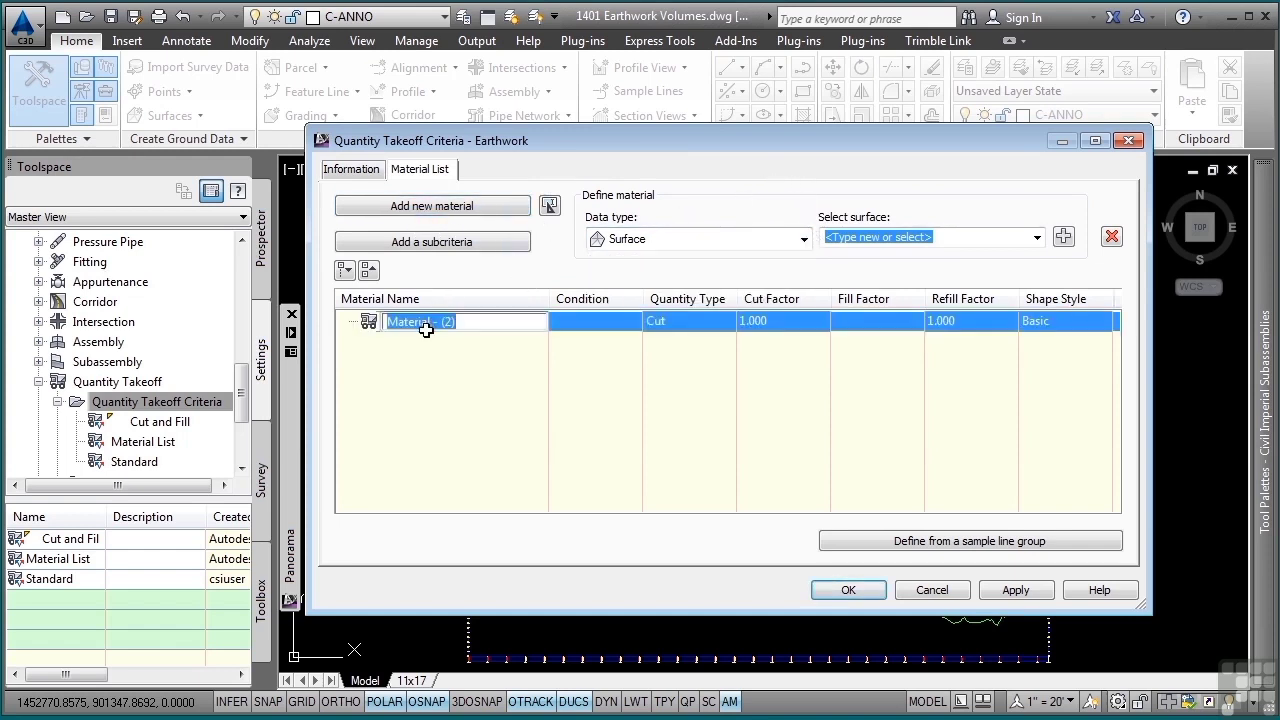
{"action": "type", "text": "Earthwork"}
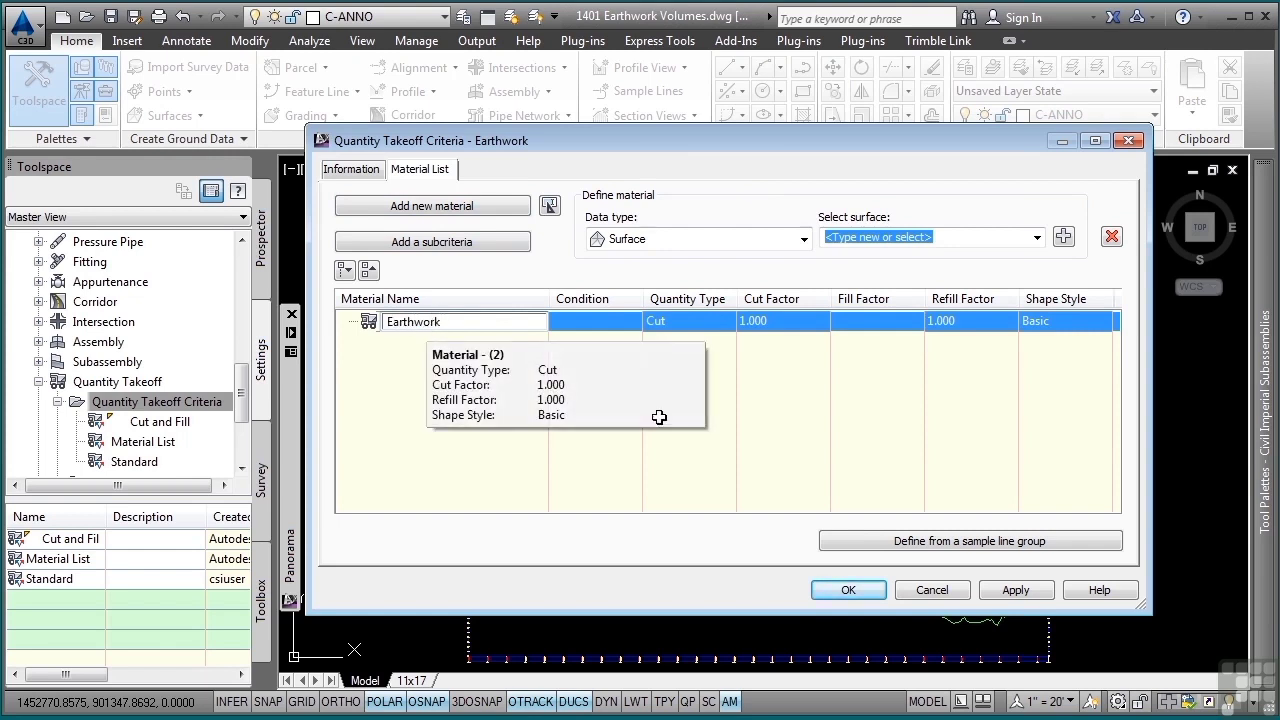
{"action": "key", "text": "Return"}
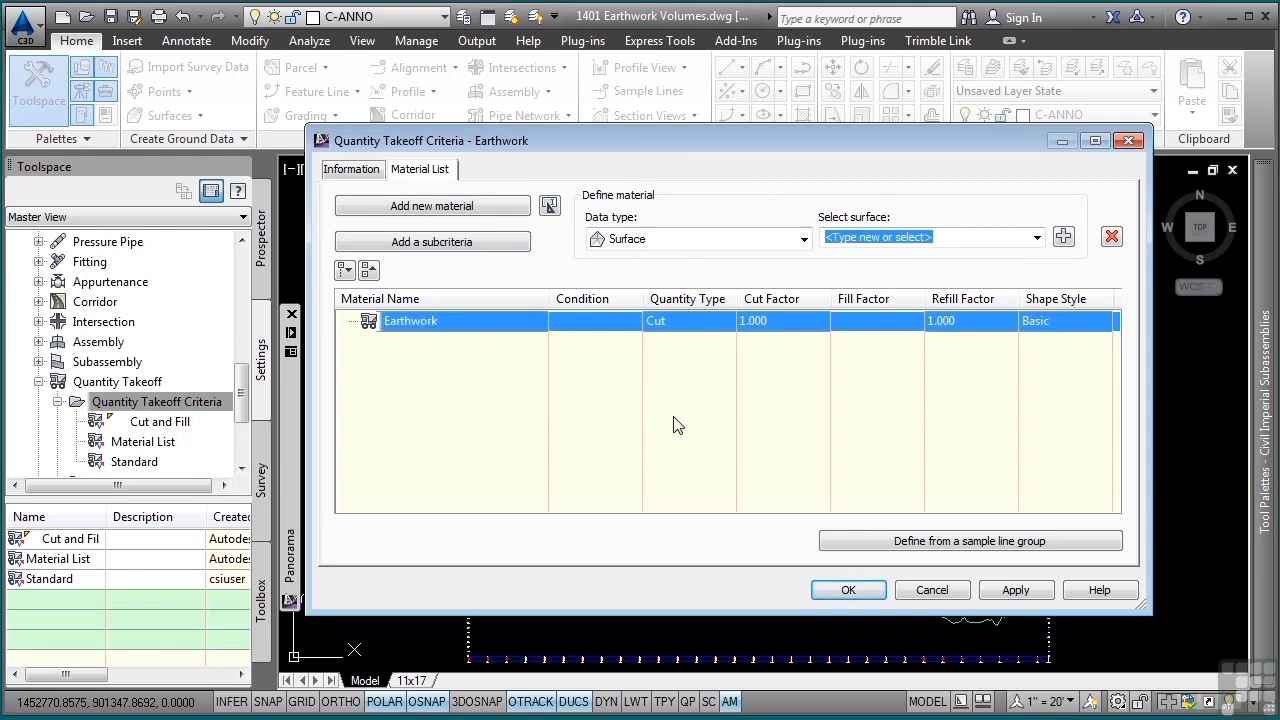
{"action": "left_click", "coordinate": [692, 323]}
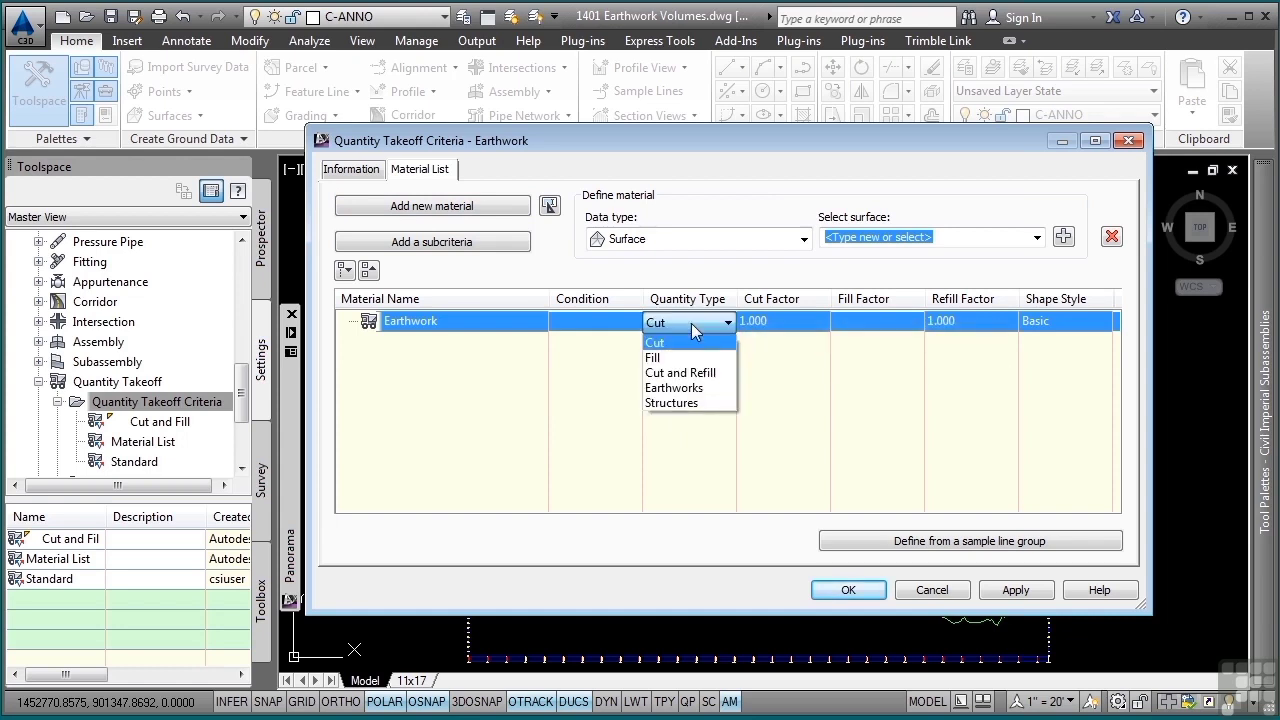
{"action": "left_click", "coordinate": [690, 388]}
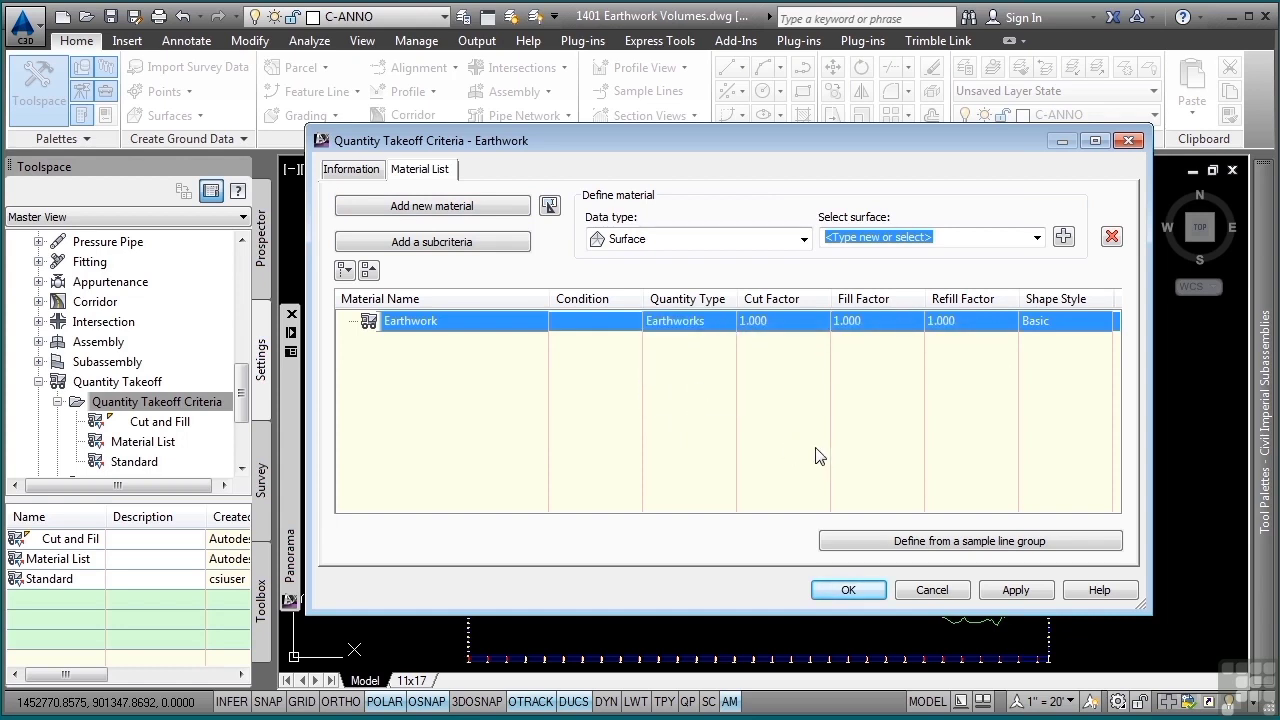
- Add the Combined EG surface to the Earthwork material with the condition Base
{"action": "left_click", "coordinate": [1038, 238]}
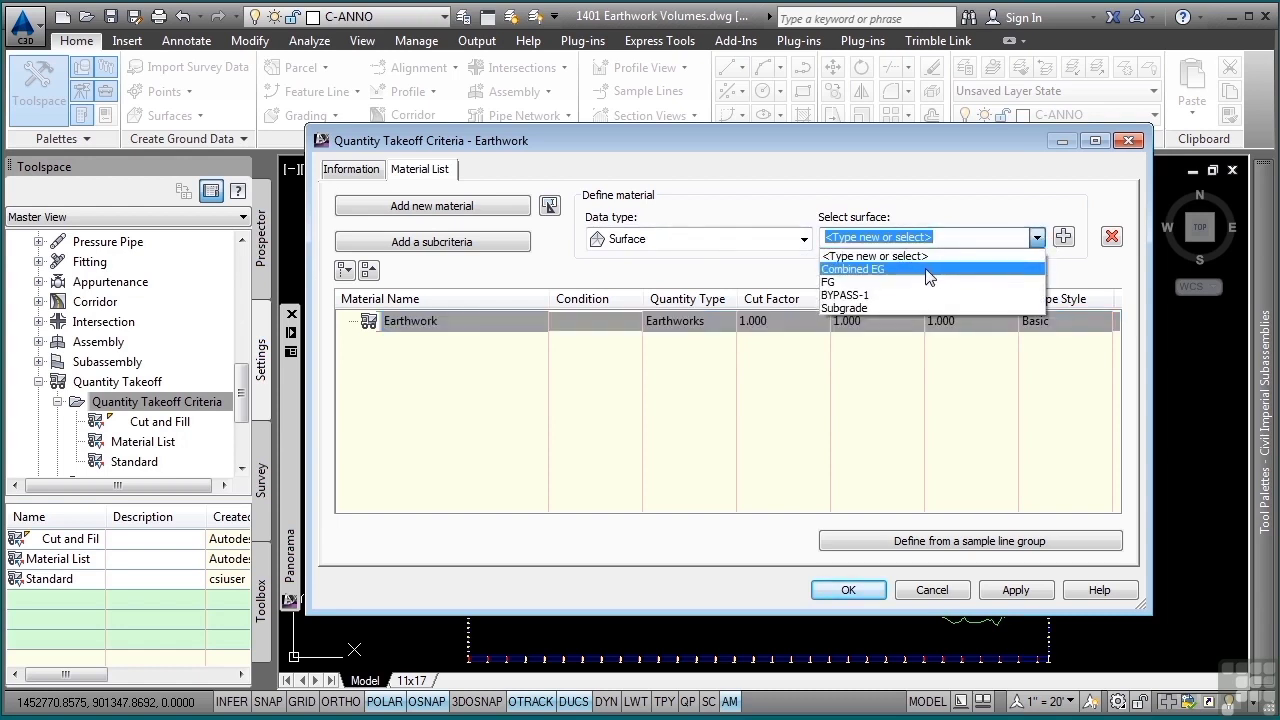
{"action": "left_click", "coordinate": [926, 269]}
{"action": "left_click", "coordinate": [1063, 237]}
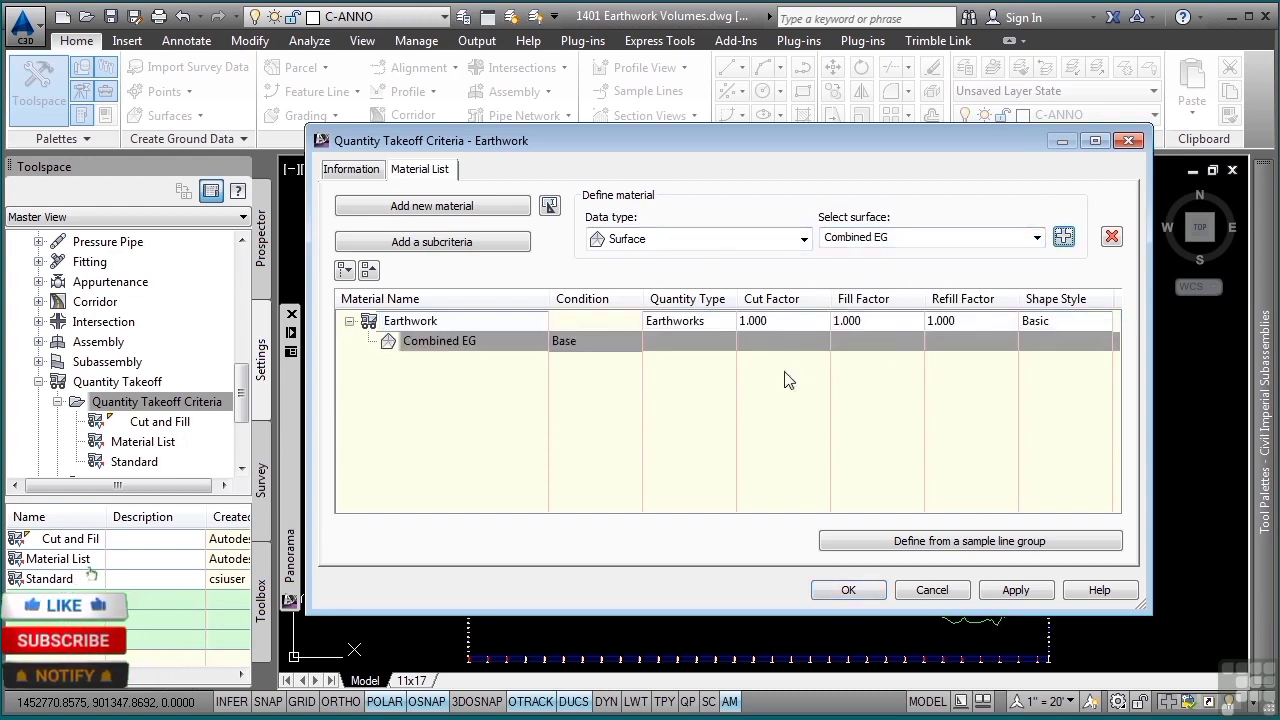
{"action": "left_click", "coordinate": [580, 342]}
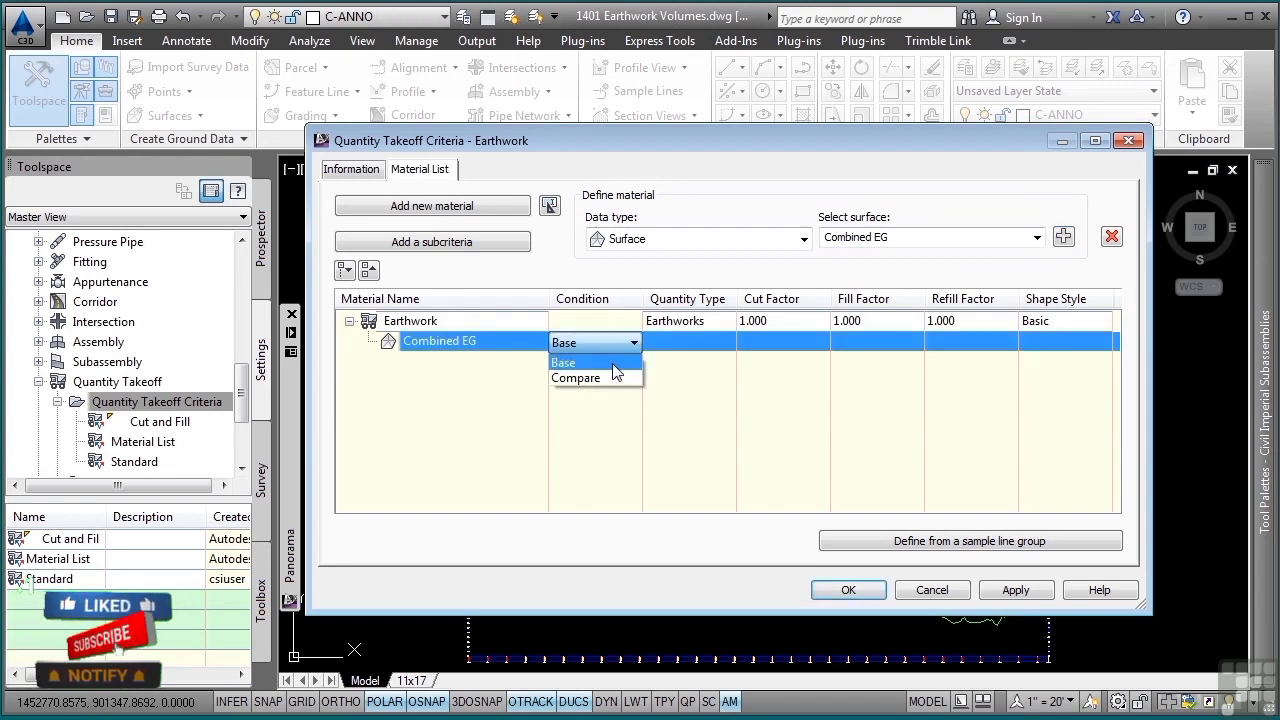
{"action": "left_click", "coordinate": [566, 360]}
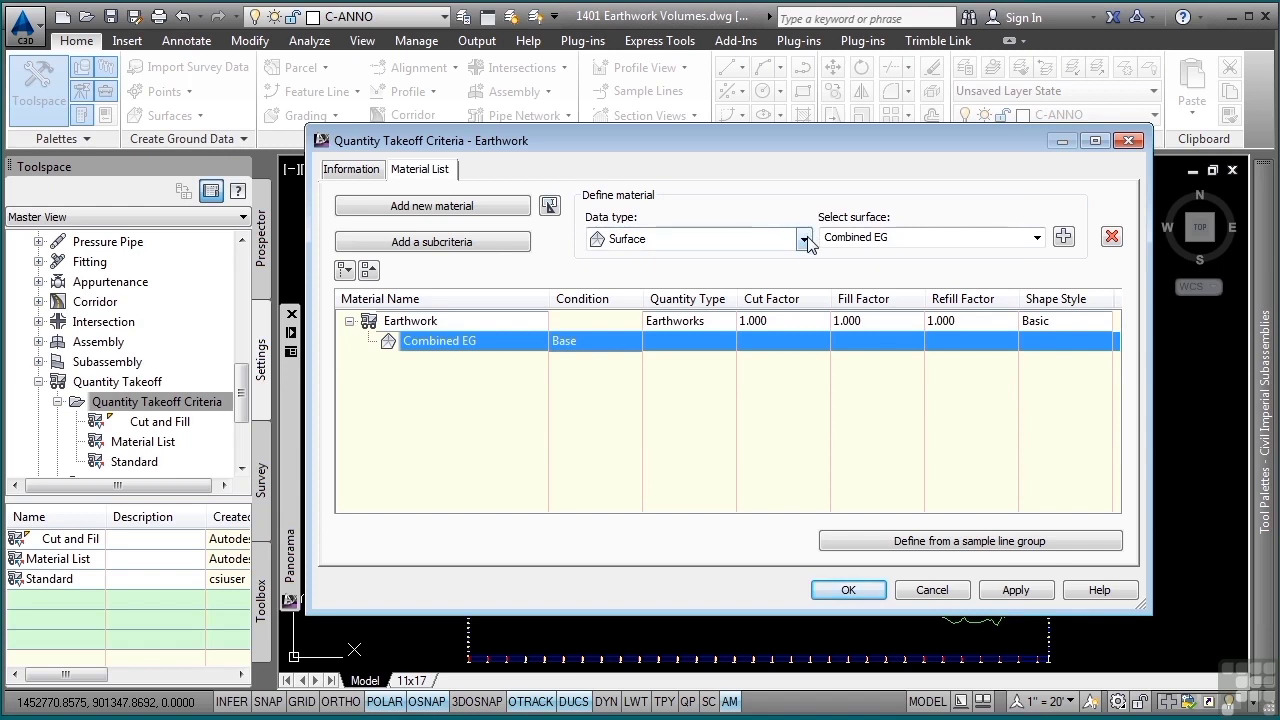
- Add the Subgrade surface to the Earthwork material with the condition Compare and save the criteria
{"action": "left_click", "coordinate": [1037, 238]}
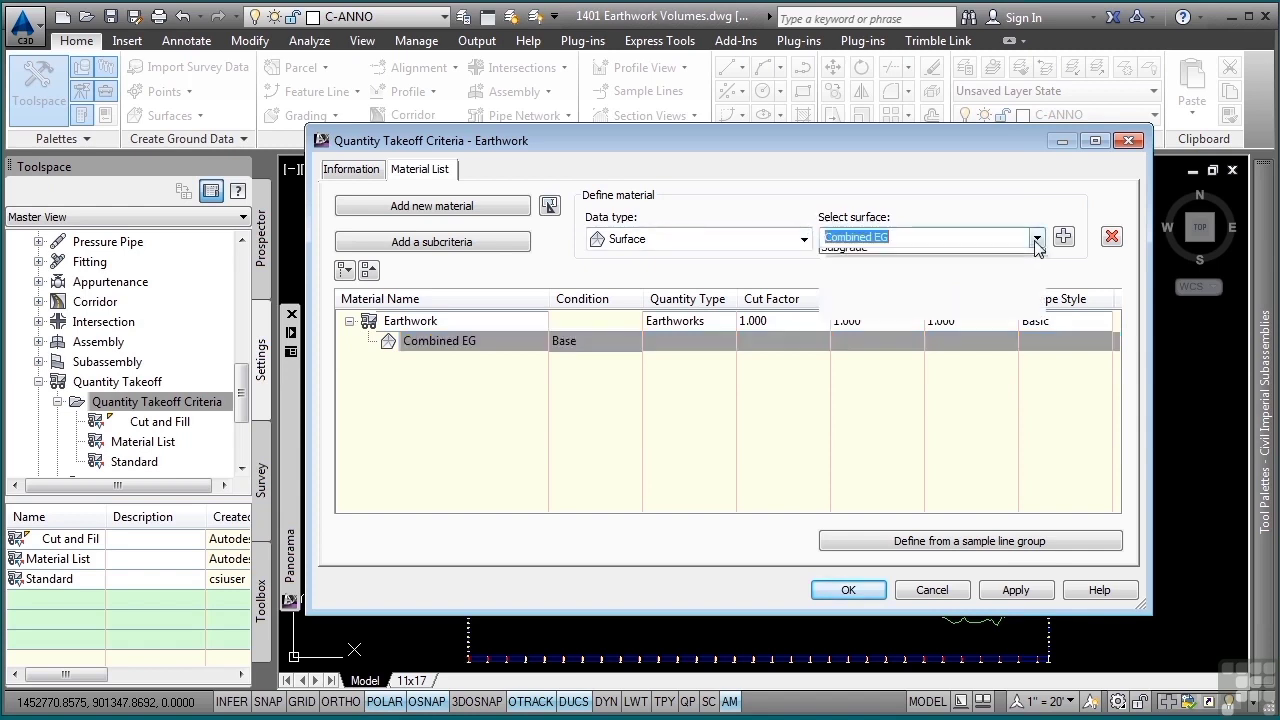
{"action": "left_click", "coordinate": [884, 306]}
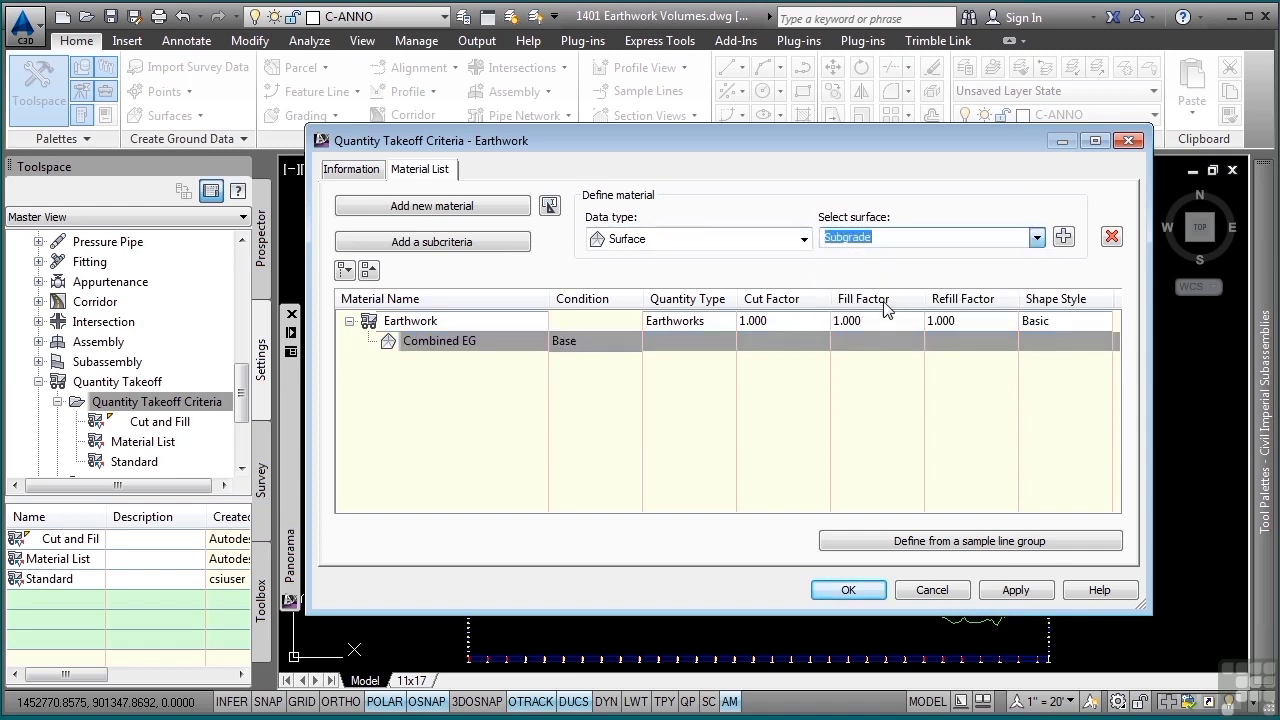
{"action": "left_click", "coordinate": [1063, 237]}
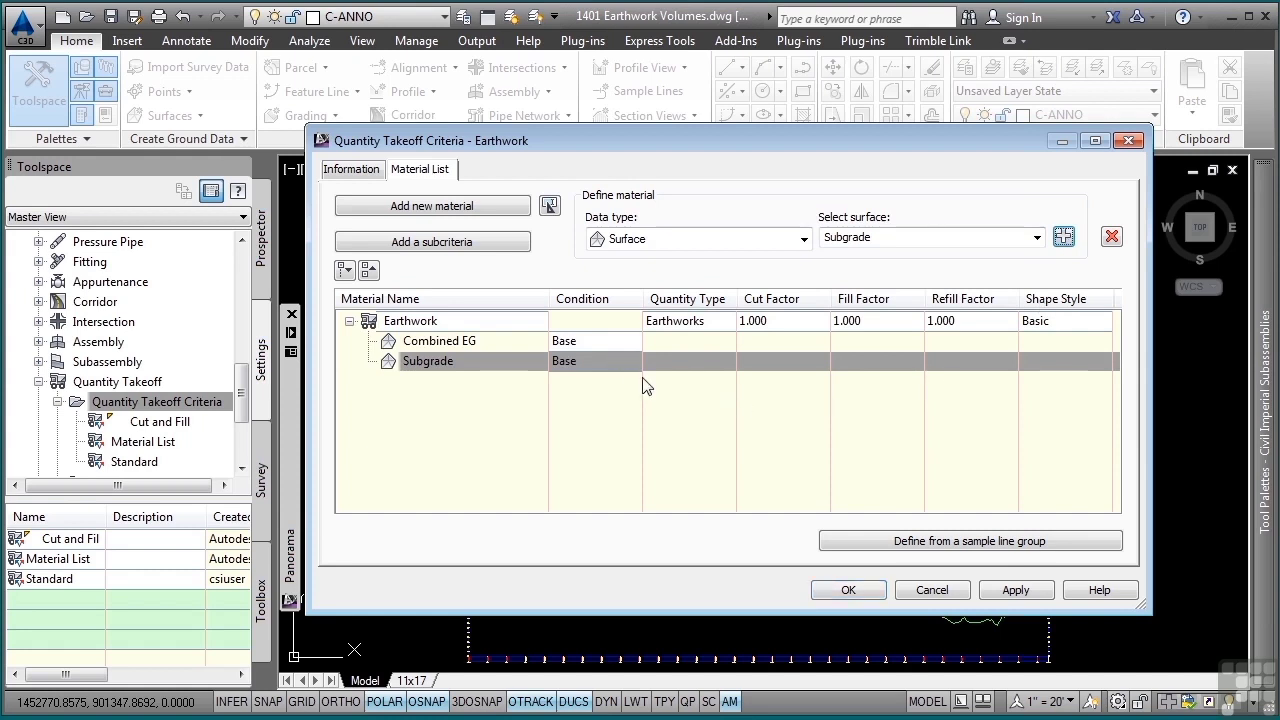
{"action": "left_click", "coordinate": [594, 362]}
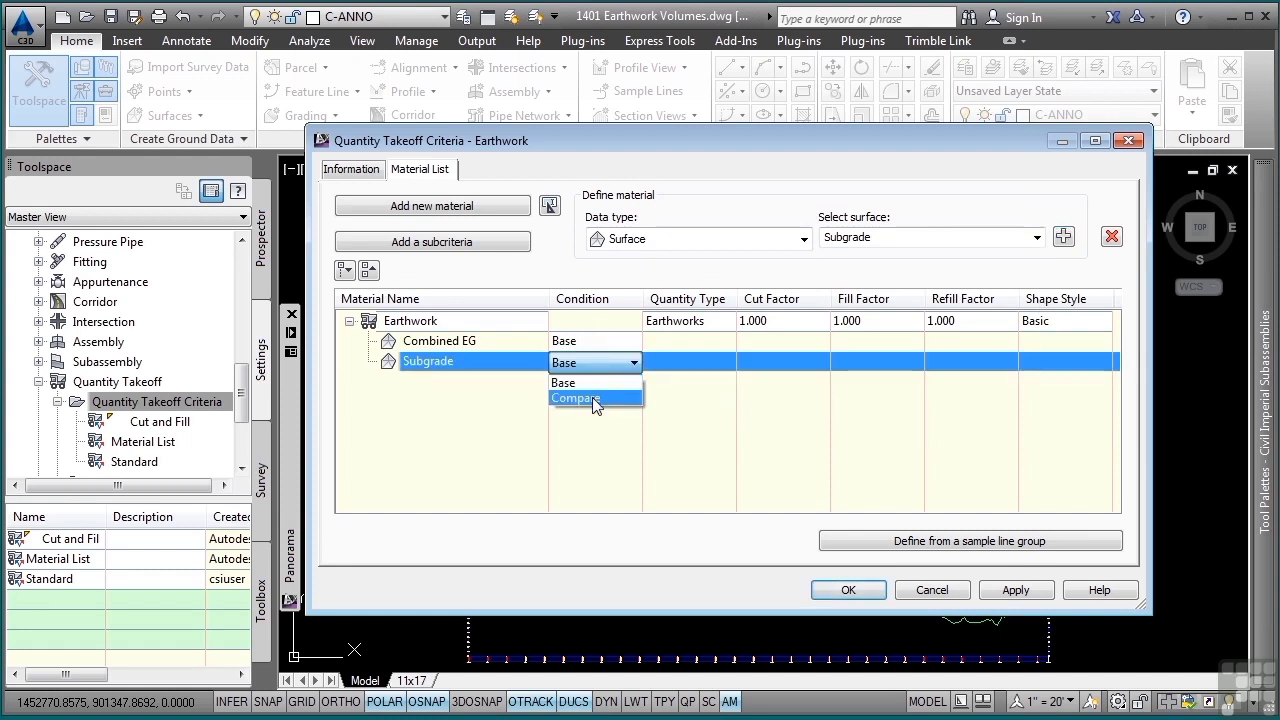
{"action": "left_click", "coordinate": [592, 397]}
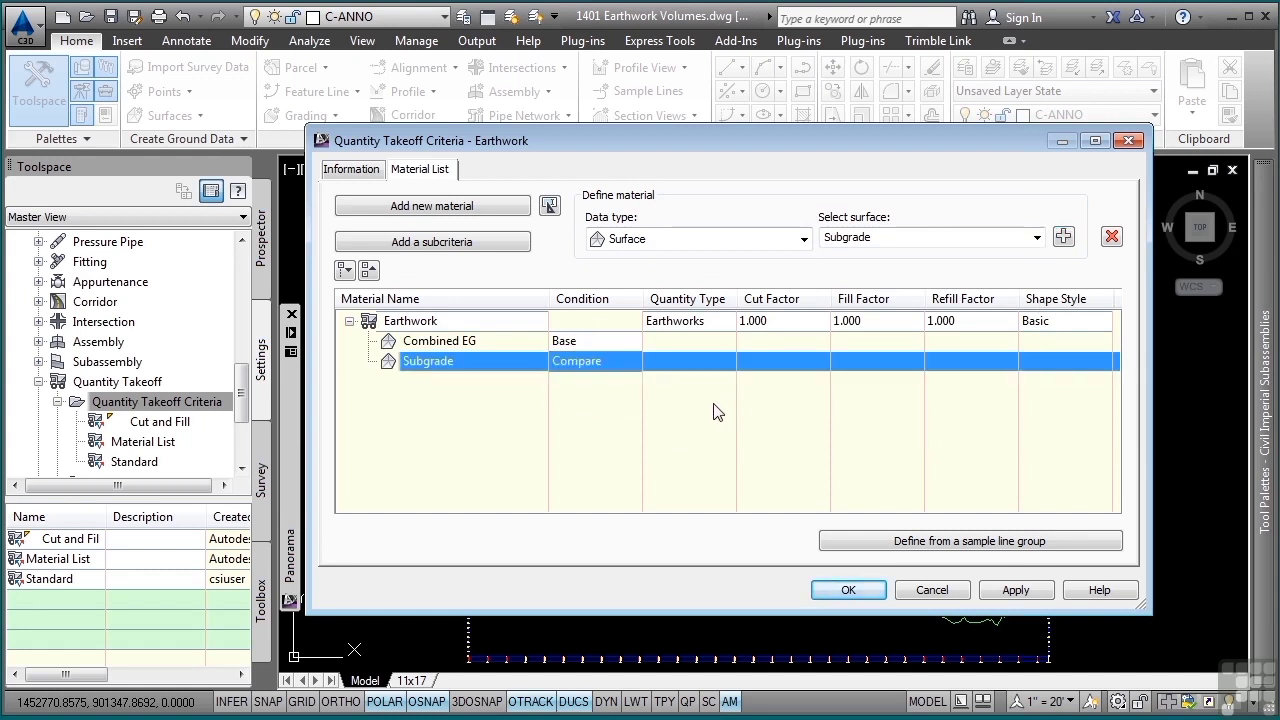
{"action": "left_click", "coordinate": [847, 589]}
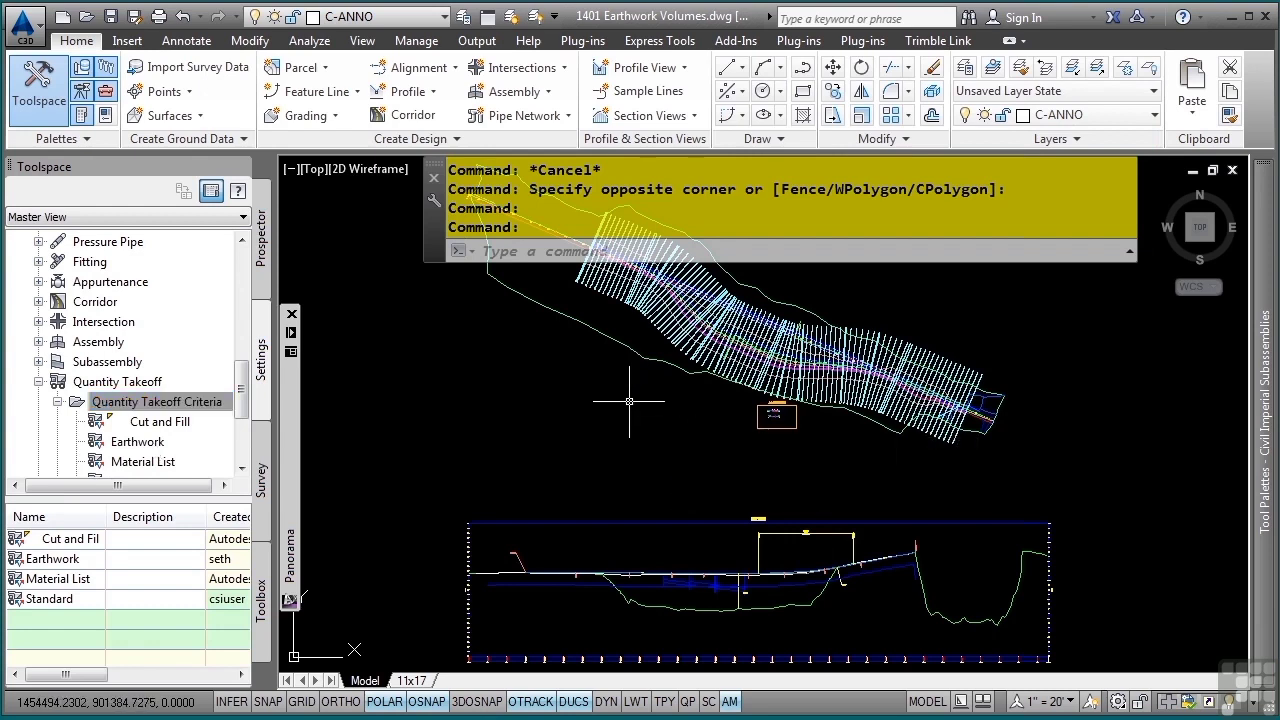
- Start computing materials for the Bypass 1 sample line group !For Material and Volume Calculations
{"action": "left_click", "coordinate": [655, 318]}
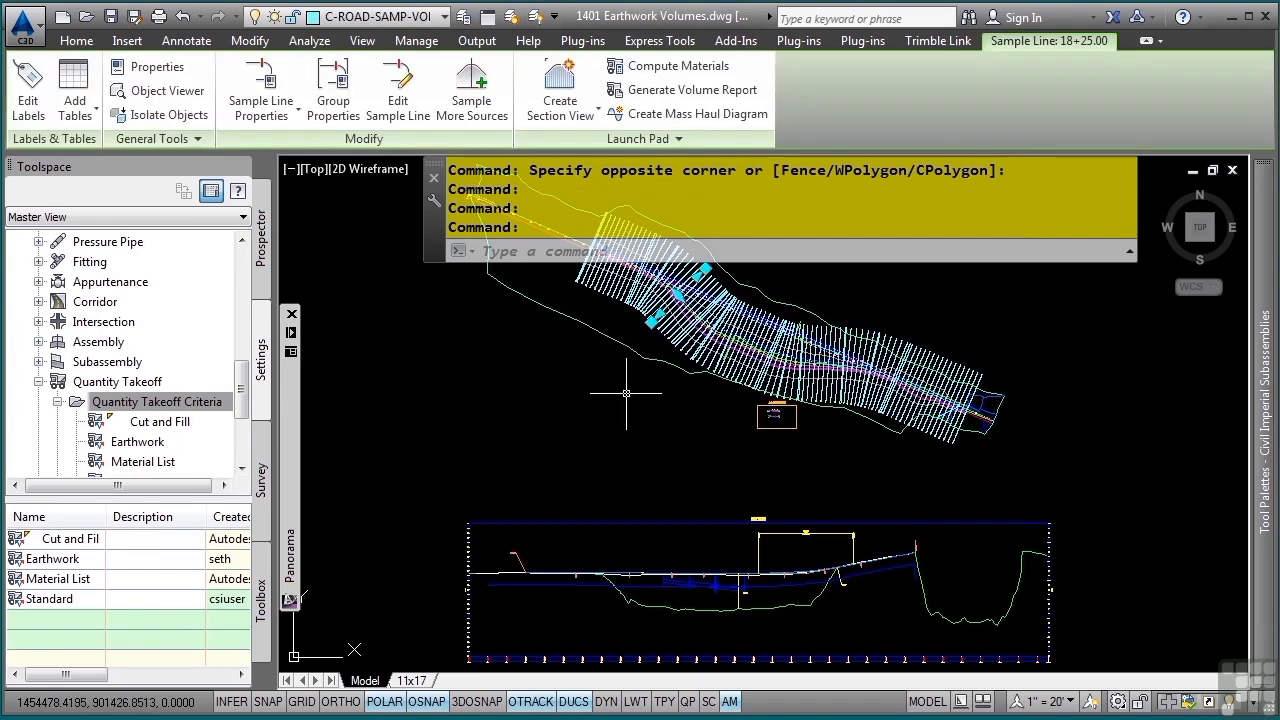
{"action": "left_click", "coordinate": [692, 72]}
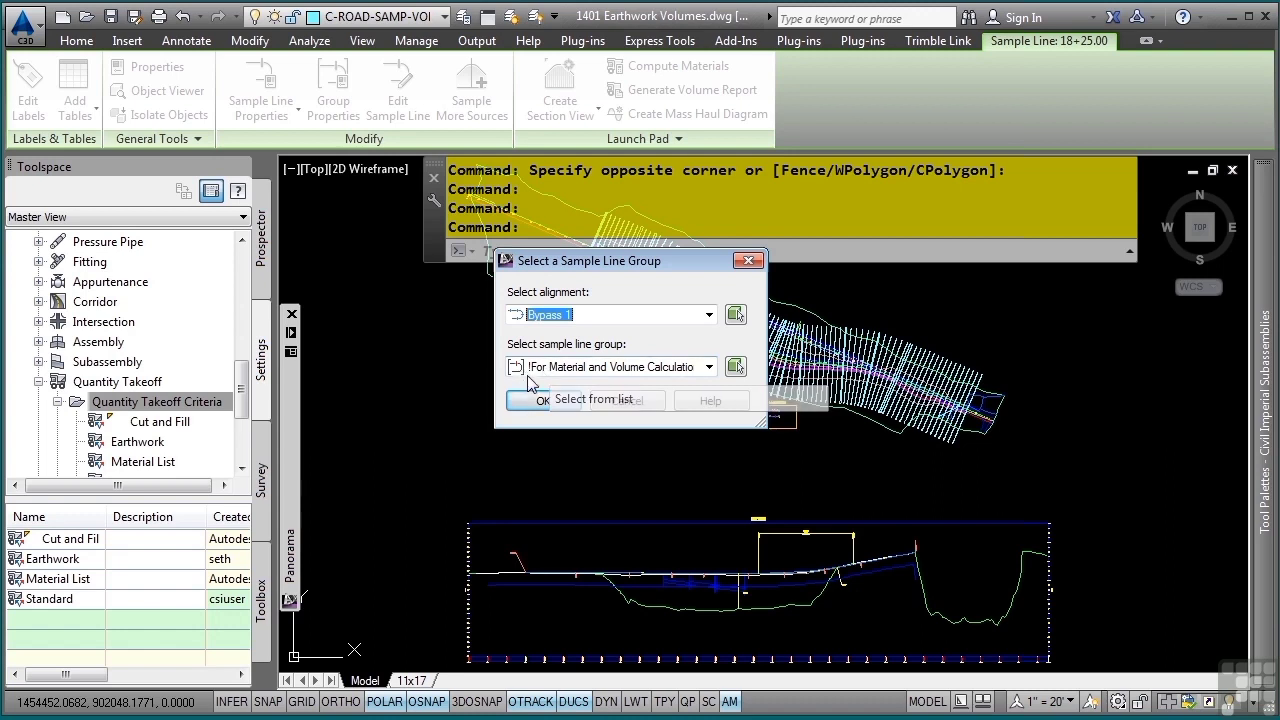
{"action": "left_click", "coordinate": [545, 401]}
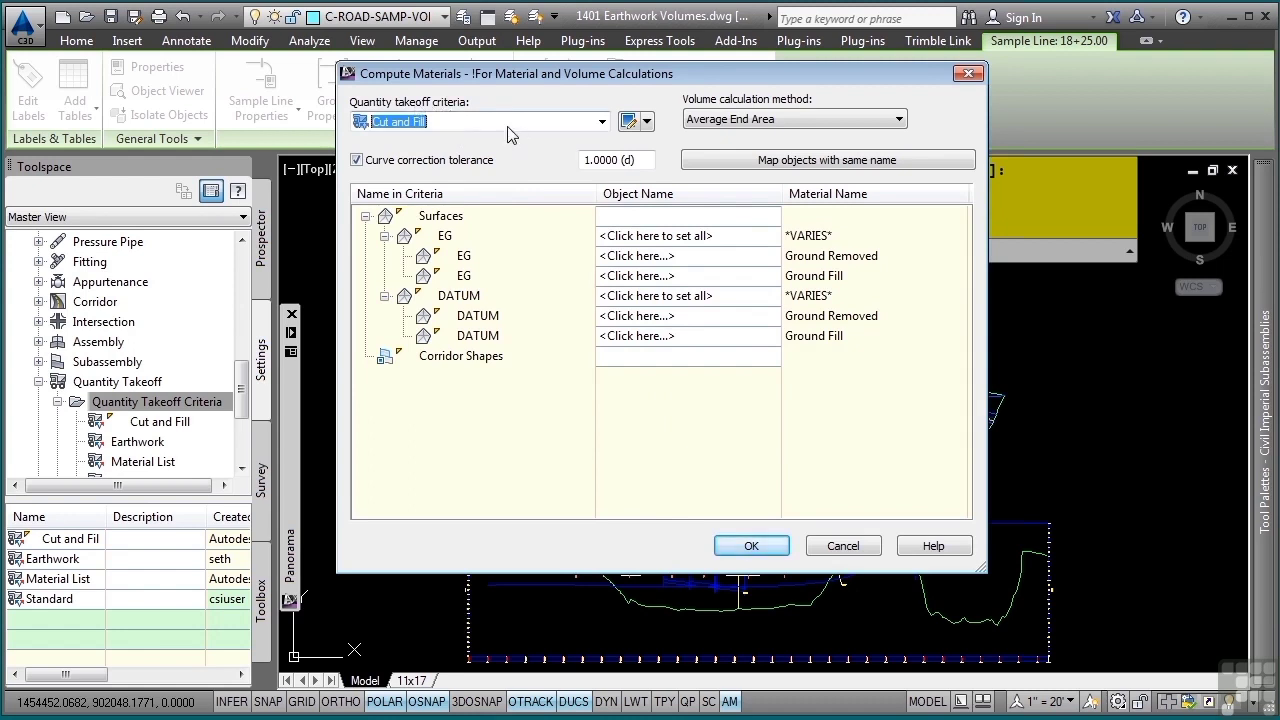
- Choose Earthwork as the quantity takeoff criteria and keep Average End Area as the volume calculation method
{"action": "left_click", "coordinate": [600, 122]}
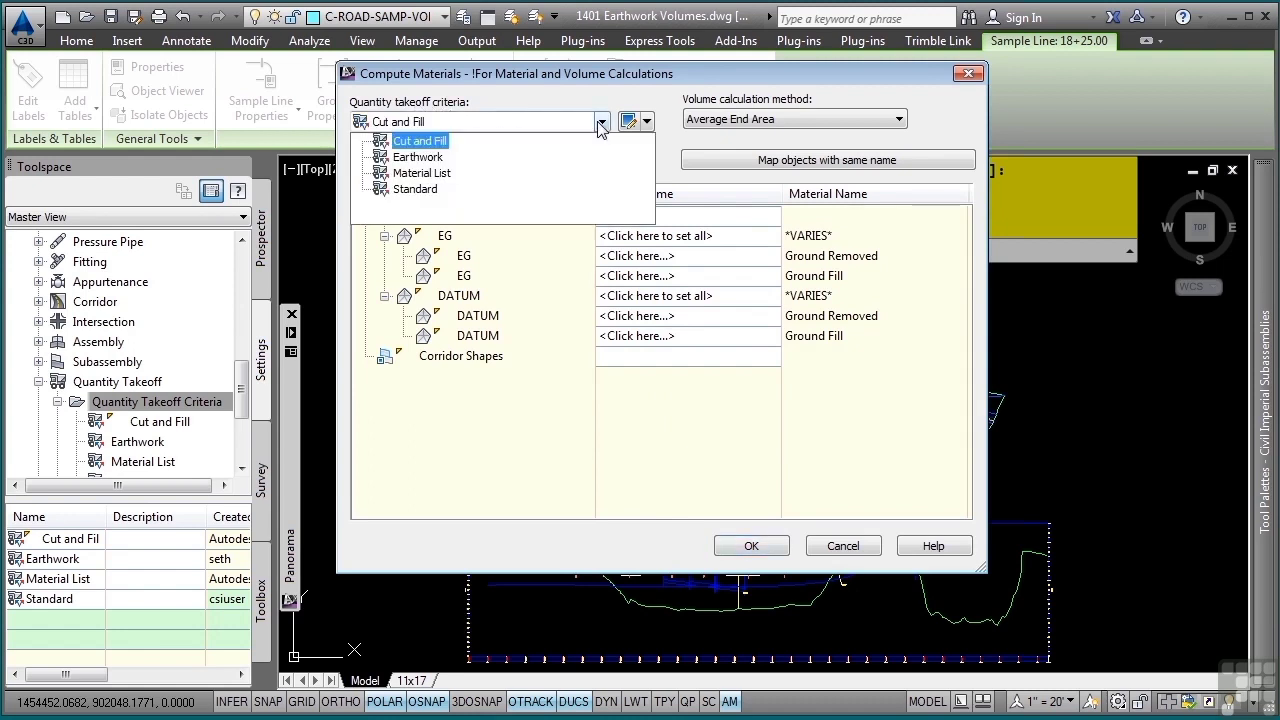
{"action": "left_click", "coordinate": [412, 160]}
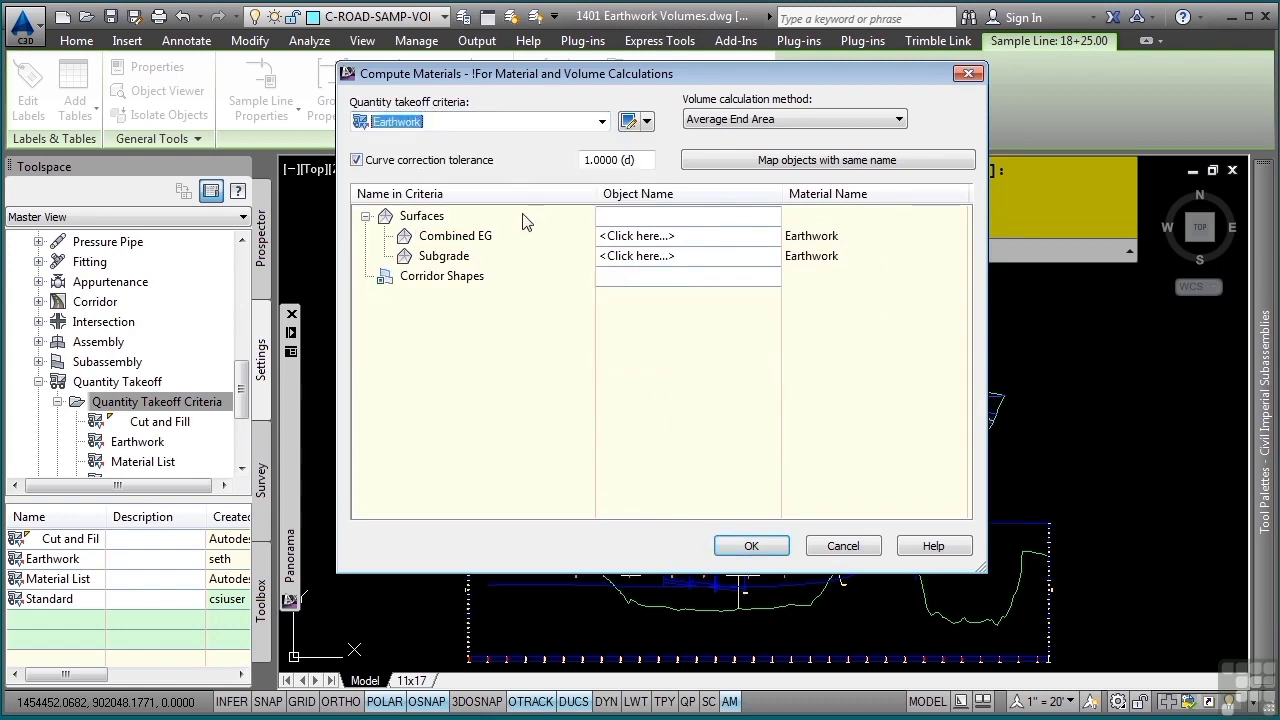
{"action": "left_click", "coordinate": [850, 121]}
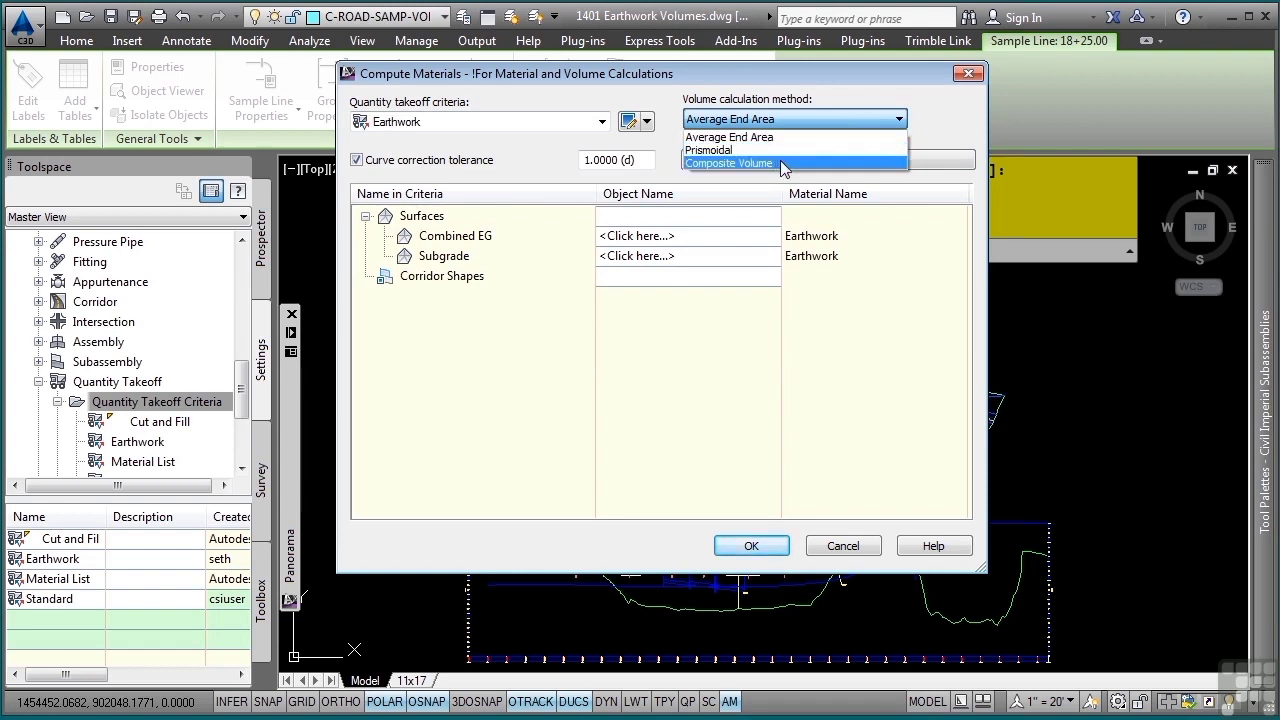
{"action": "left_click", "coordinate": [842, 86]}
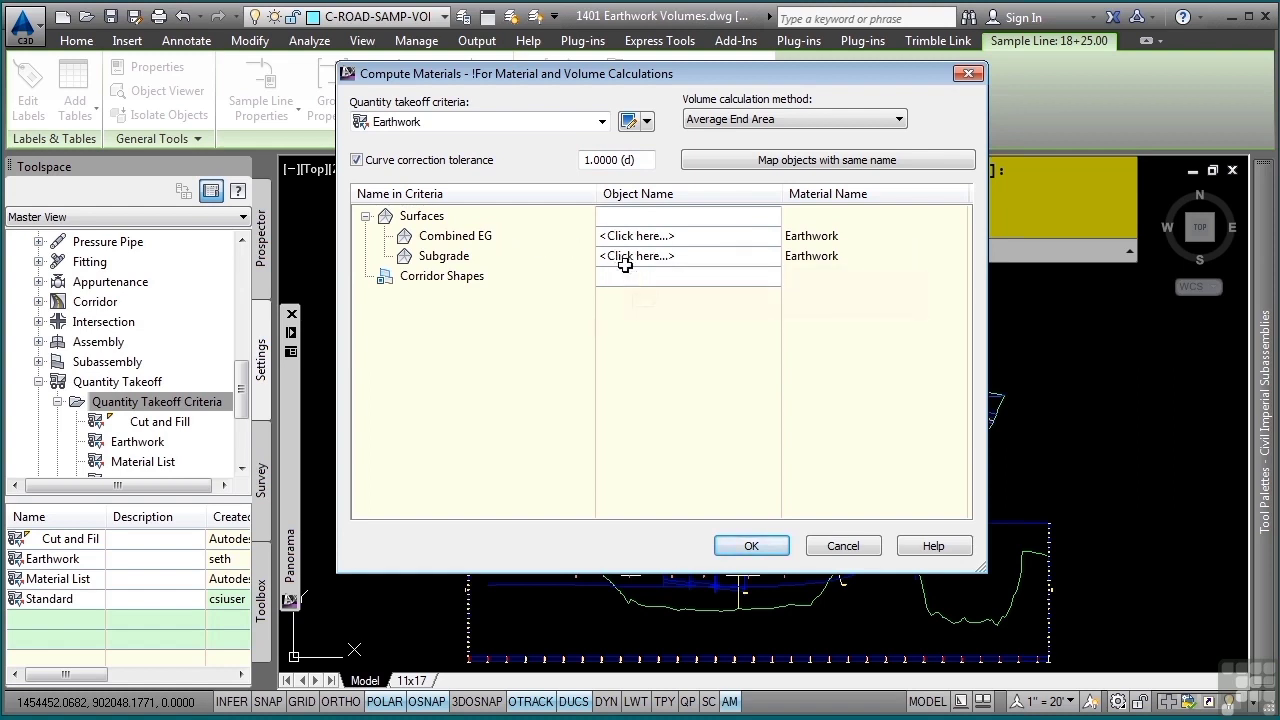
- Map Combined EG to the Combined EG surface and Subgrade to BYPASS-1 Subgrade, compute the materials and clear the selection
{"action": "left_click", "coordinate": [711, 236]}
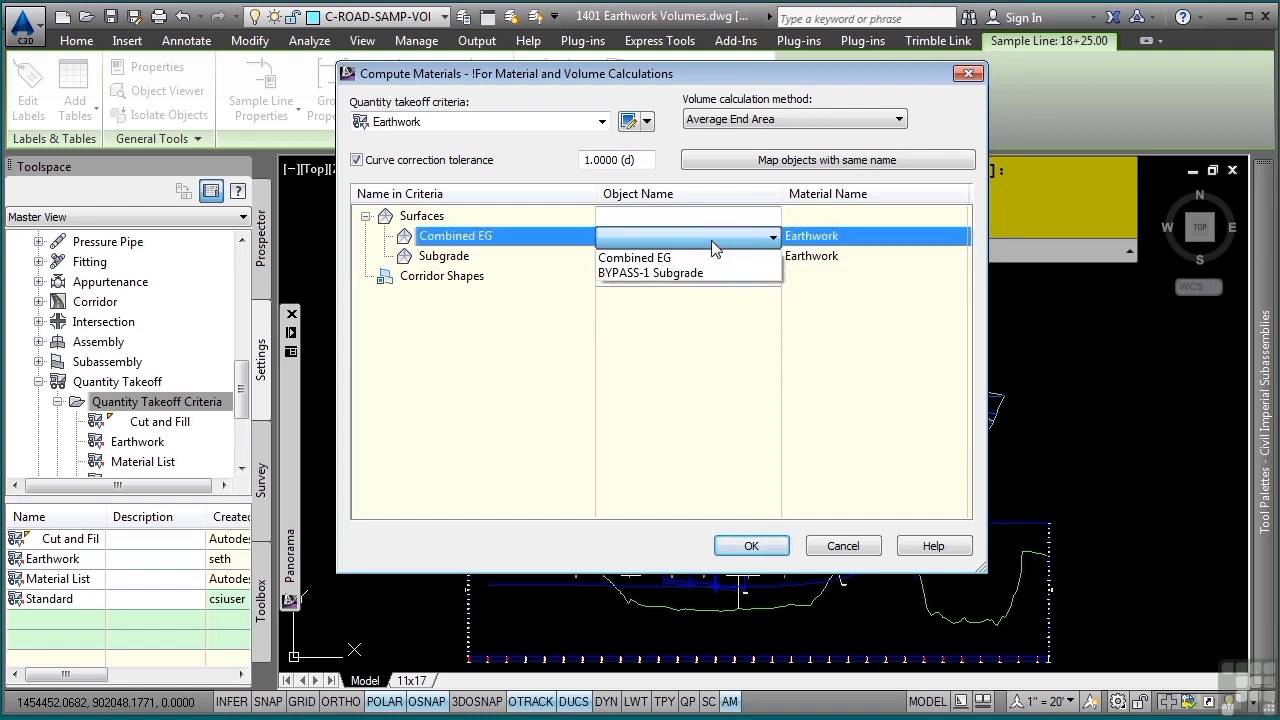
{"action": "left_click", "coordinate": [709, 262]}
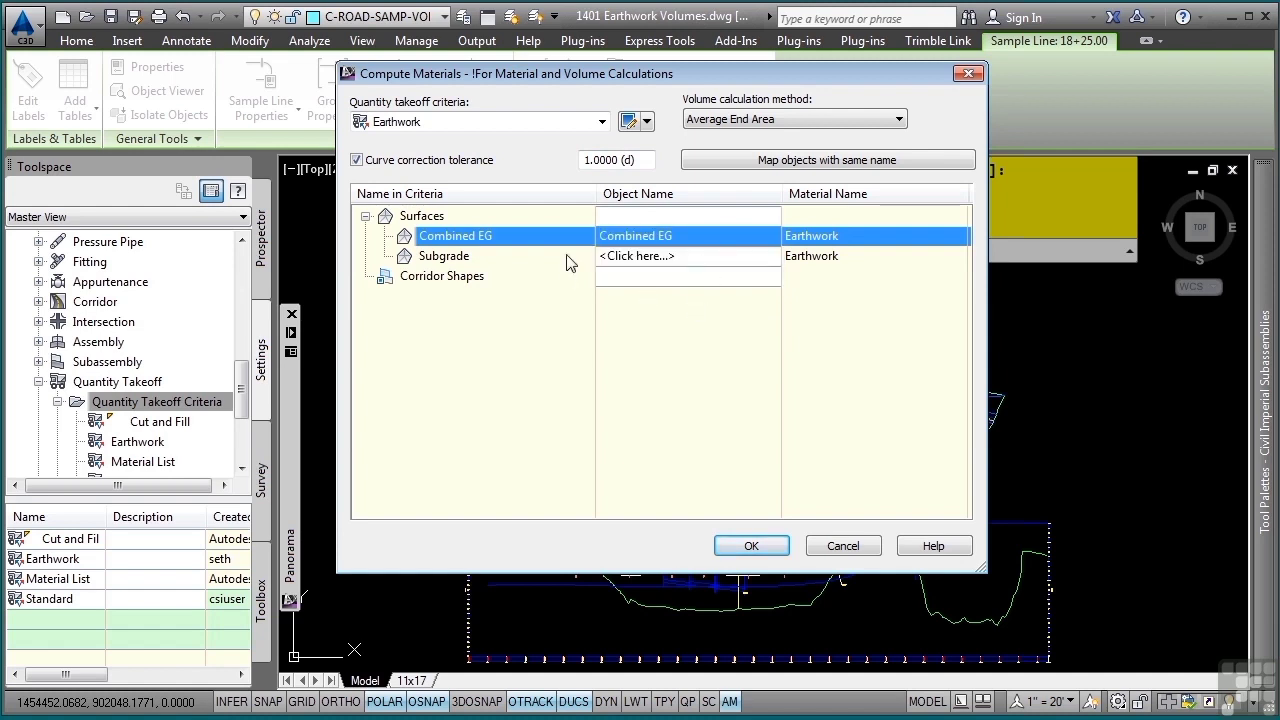
{"action": "left_click", "coordinate": [640, 256]}
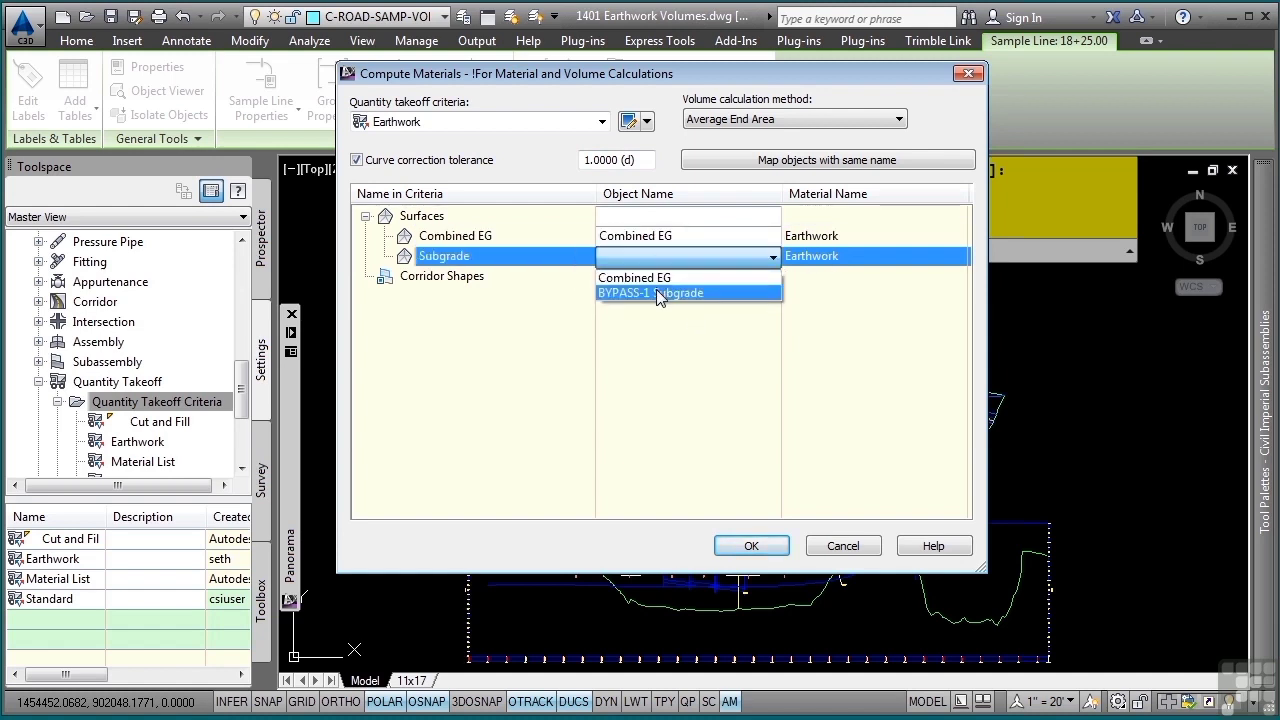
{"action": "left_click", "coordinate": [658, 293]}
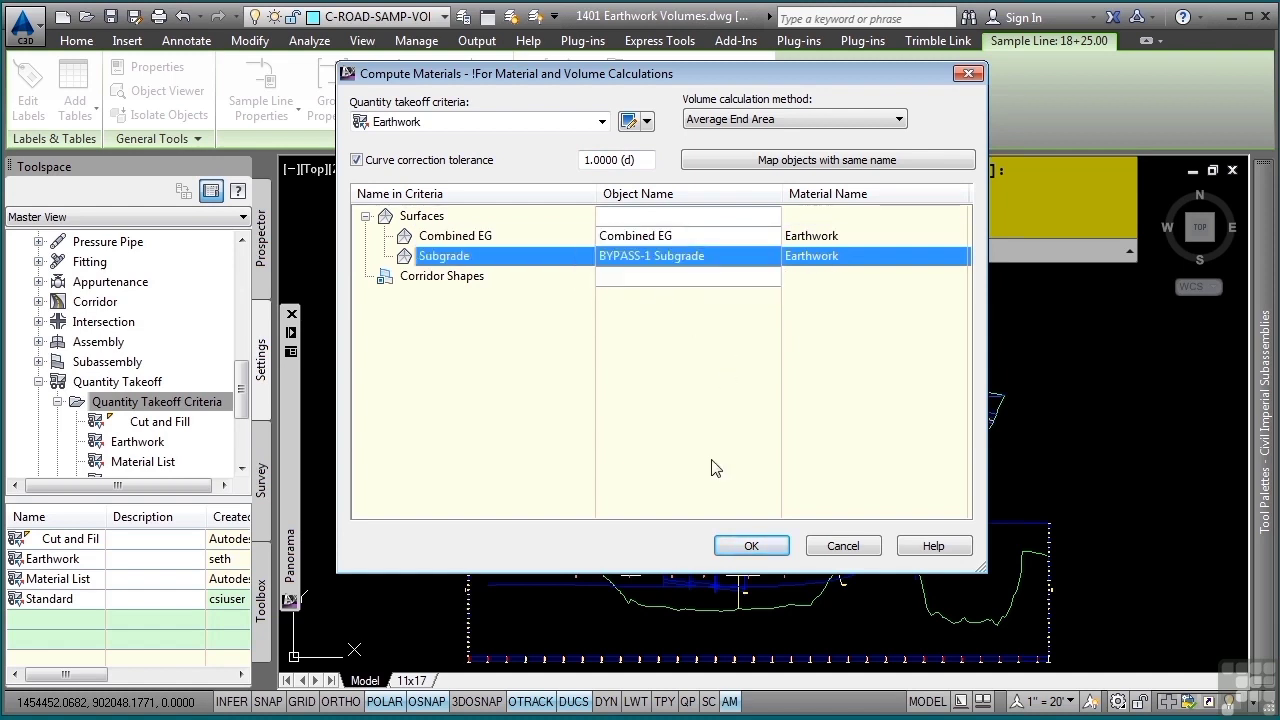
{"action": "left_click", "coordinate": [740, 547]}
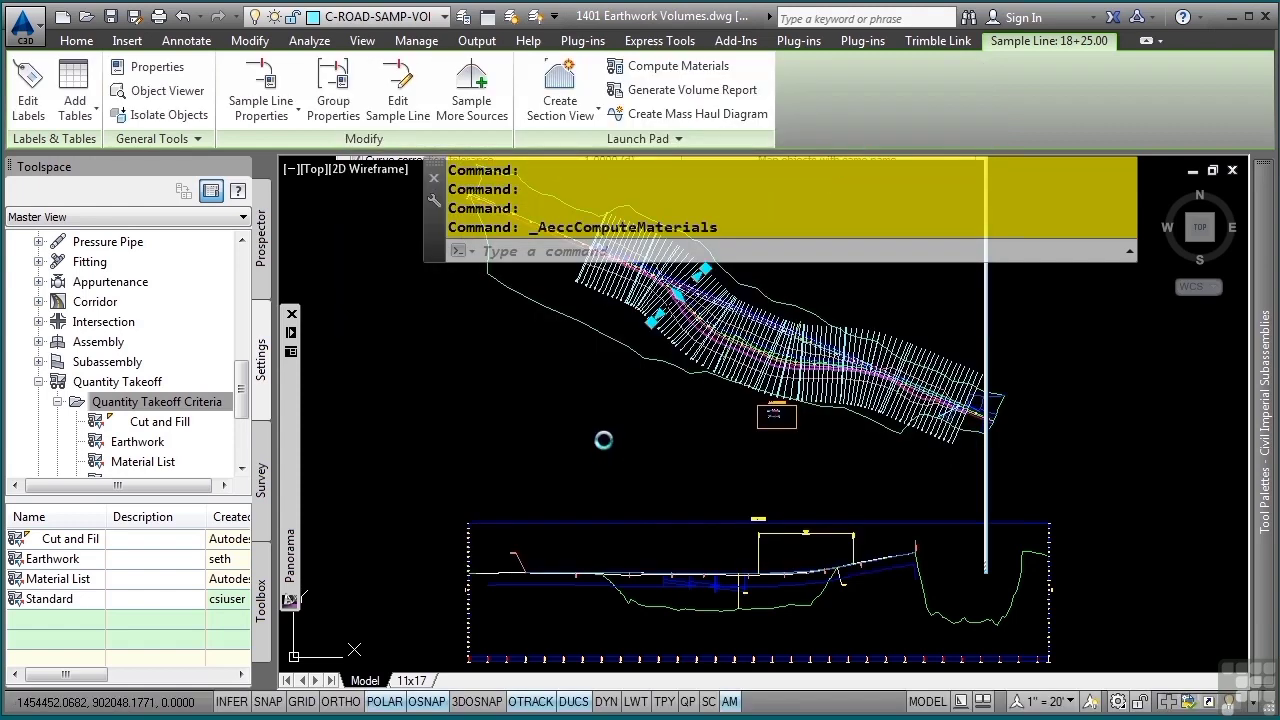
{"action": "key", "text": "Escape"}
{"action": "key", "text": "Escape"}
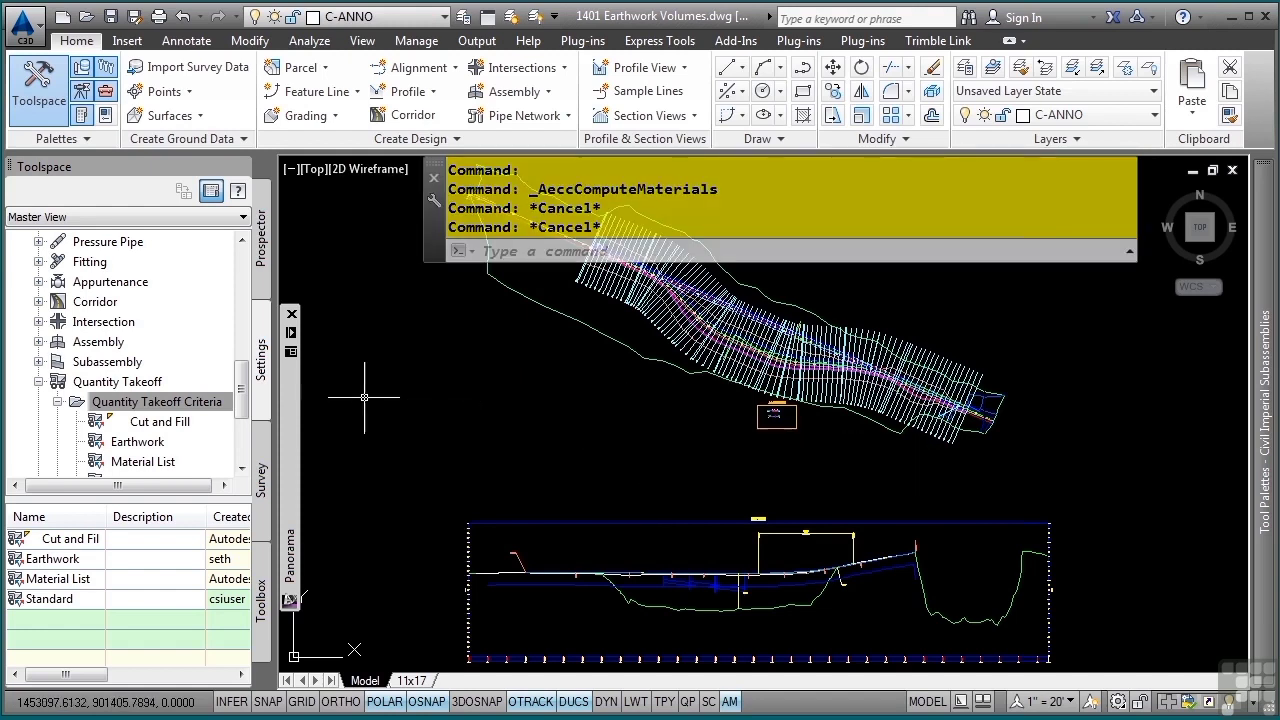
- Open the Cut and Fill total volume table style from the quantity takeoff table styles and examine its column structure
{"action": "left_click", "coordinate": [40, 383]}
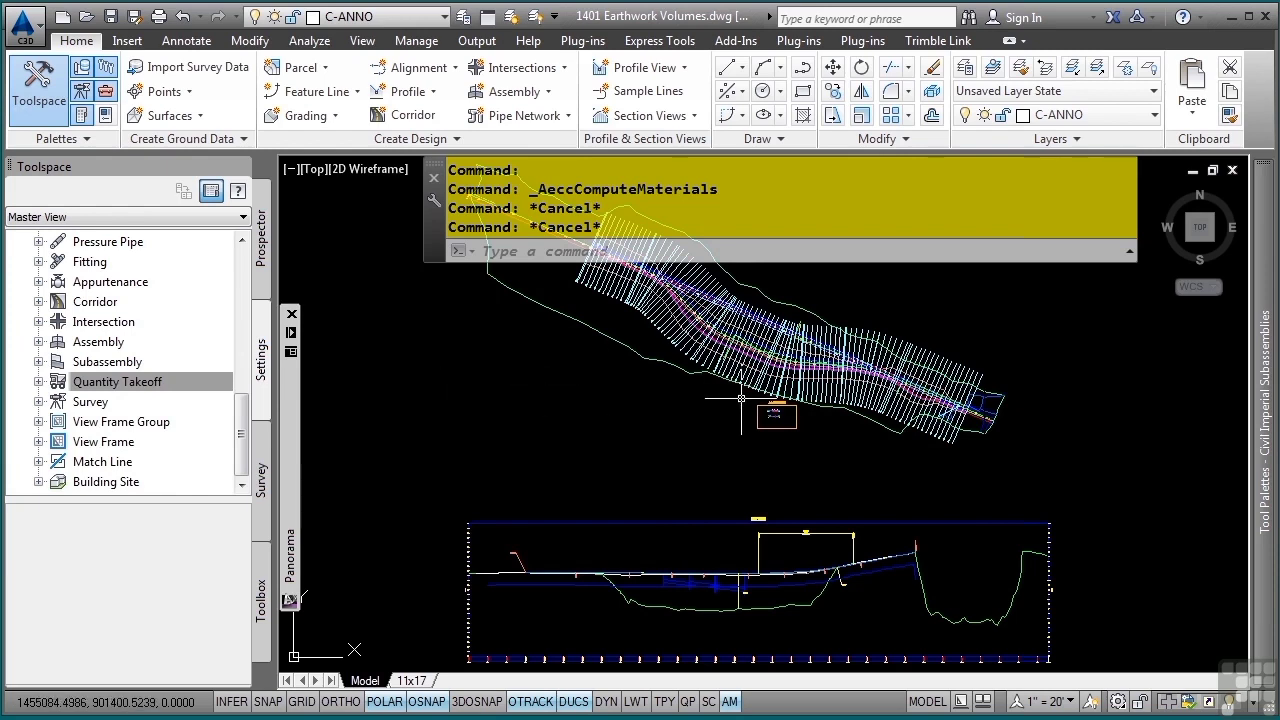
{"action": "left_click", "coordinate": [41, 382]}
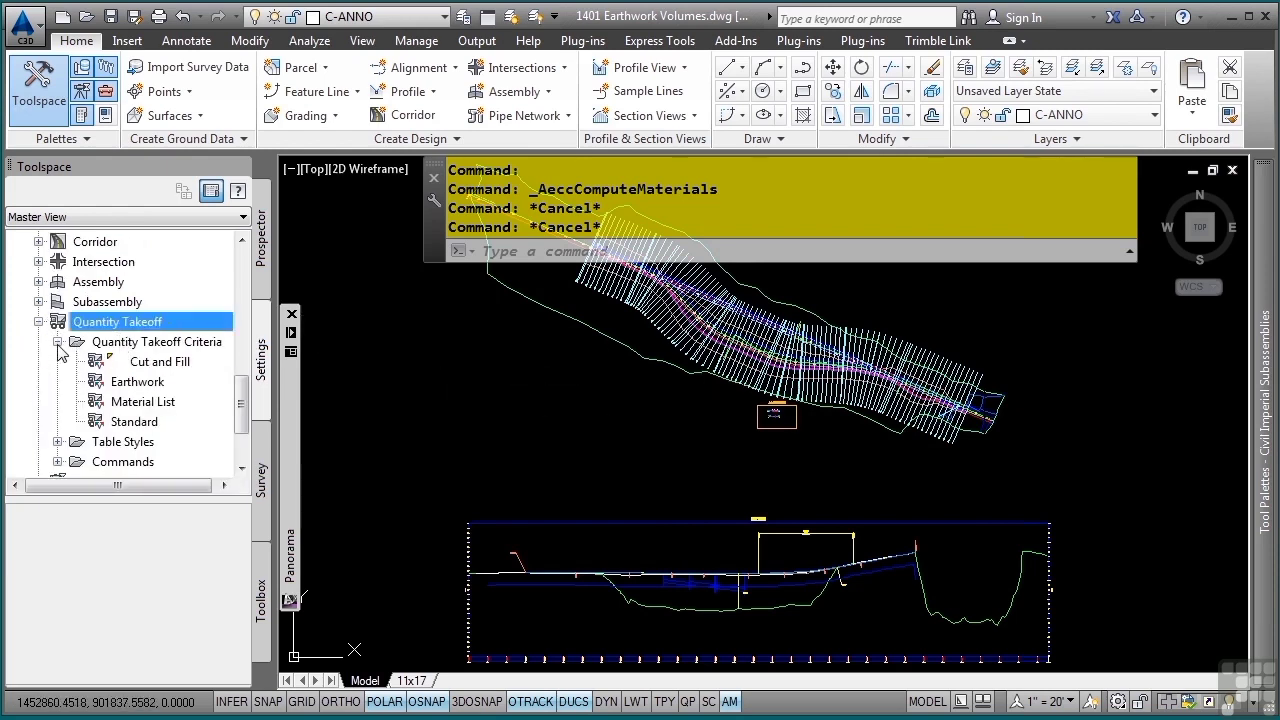
{"action": "left_click", "coordinate": [57, 342]}
{"action": "left_click", "coordinate": [57, 362]}
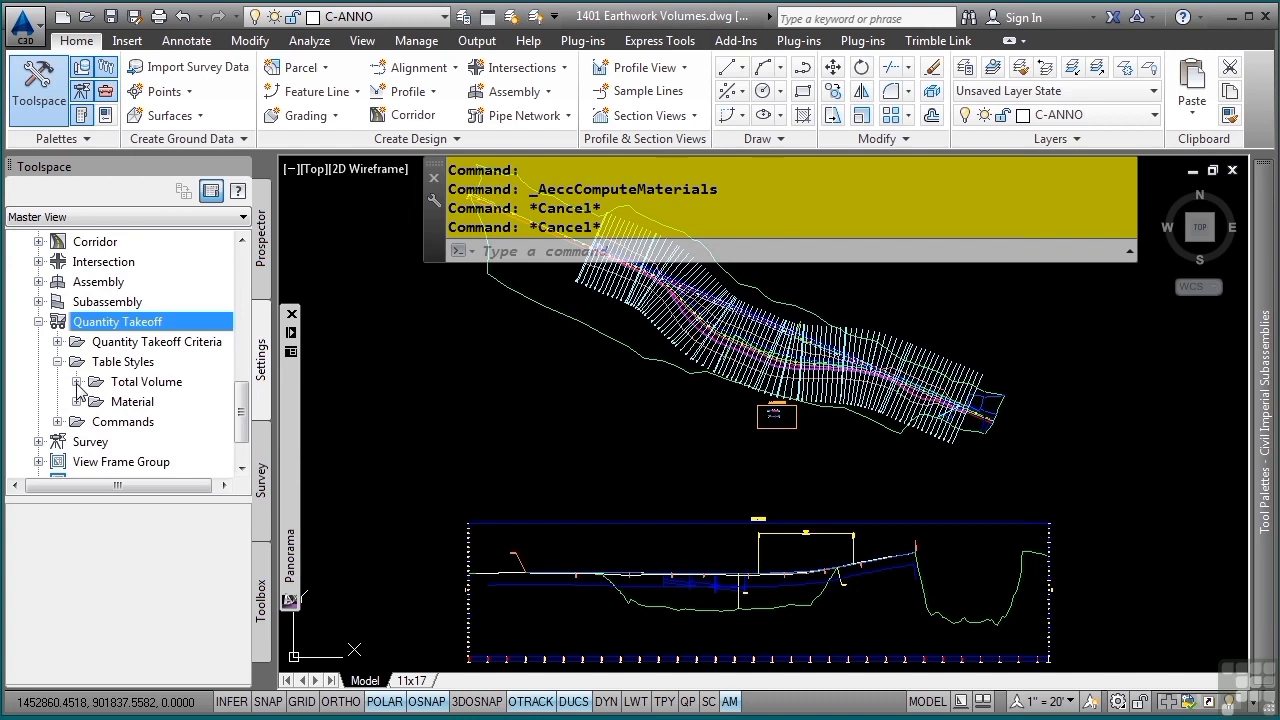
{"action": "left_click", "coordinate": [77, 382]}
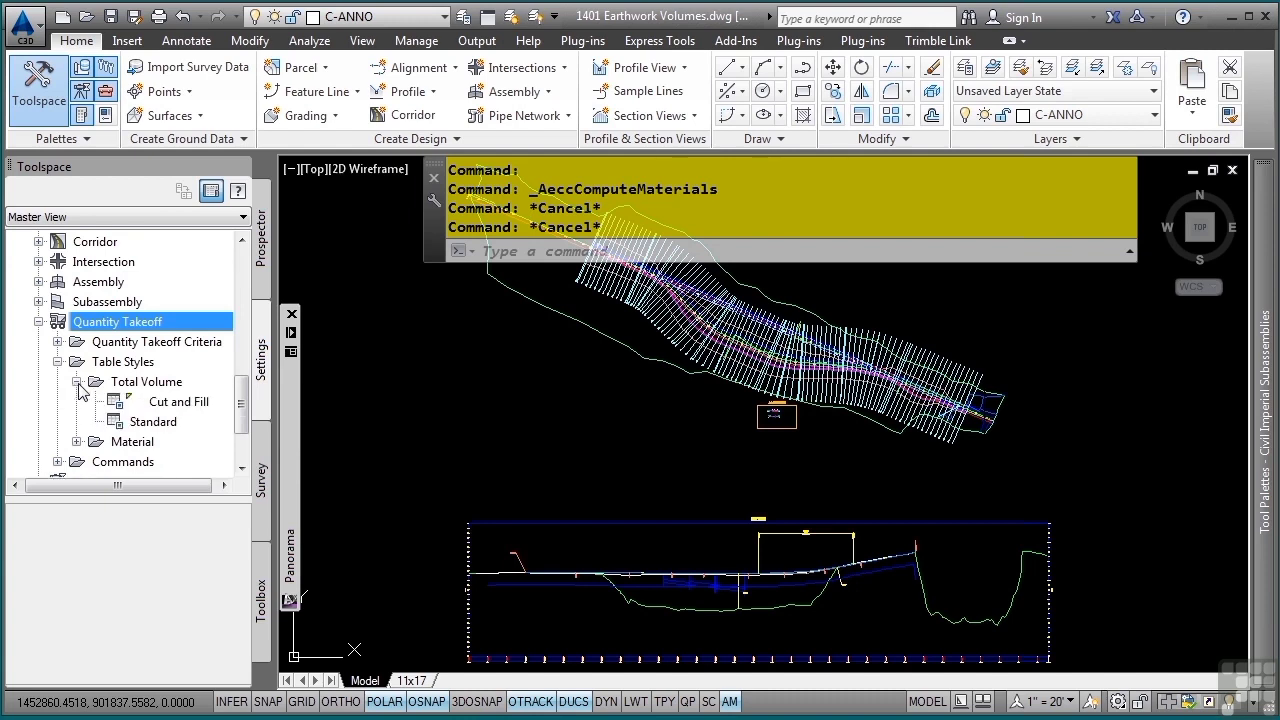
{"action": "left_click", "coordinate": [180, 402]}
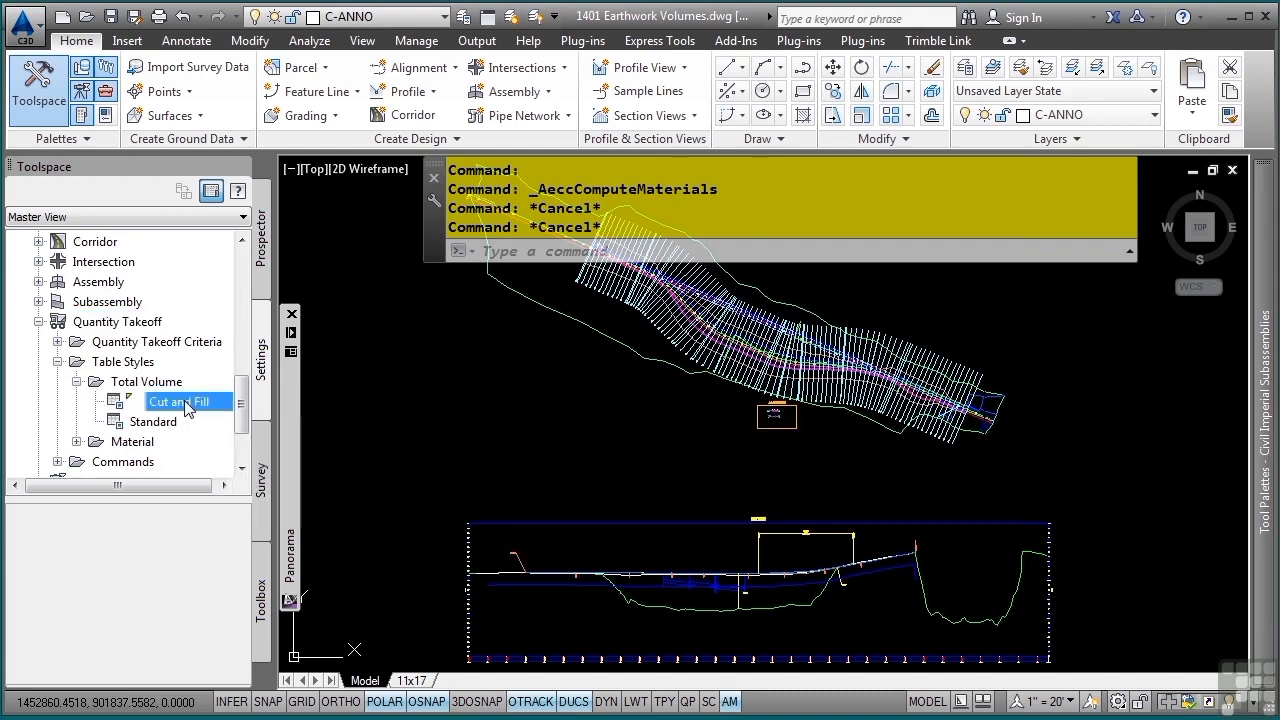
{"action": "right_click", "coordinate": [185, 408]}
{"action": "left_click", "coordinate": [230, 418]}
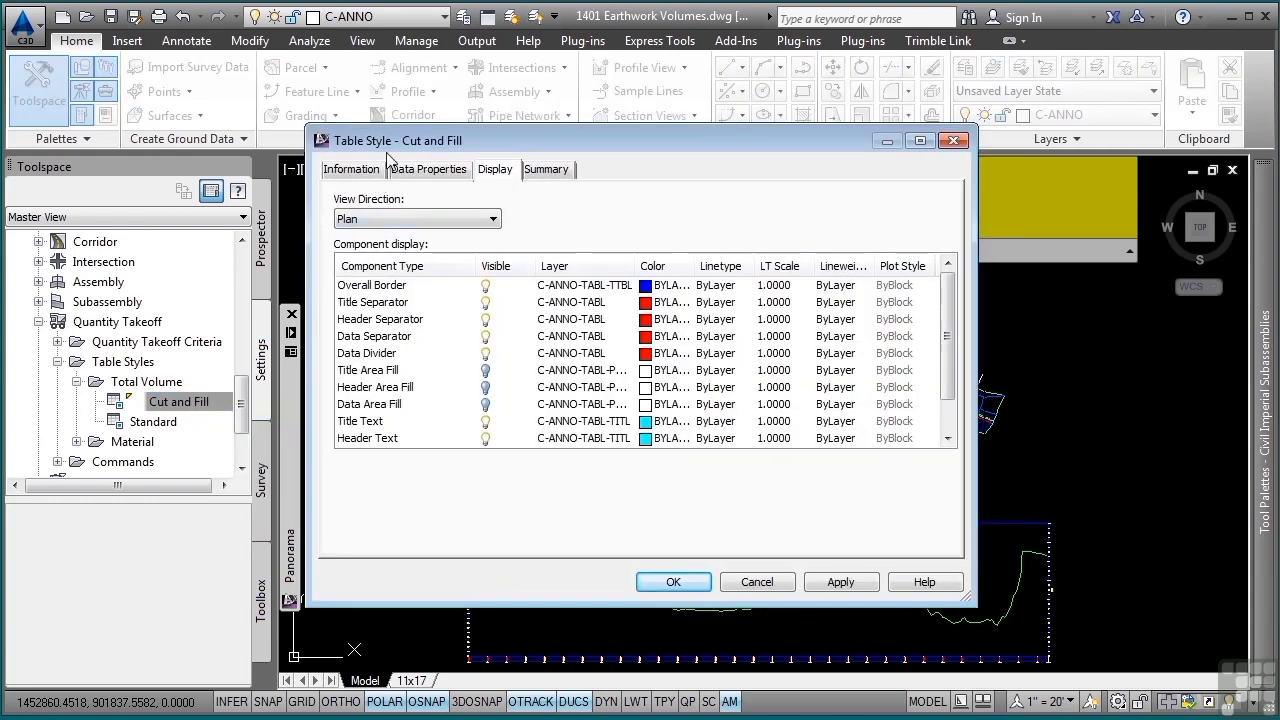
{"action": "left_click", "coordinate": [440, 174]}
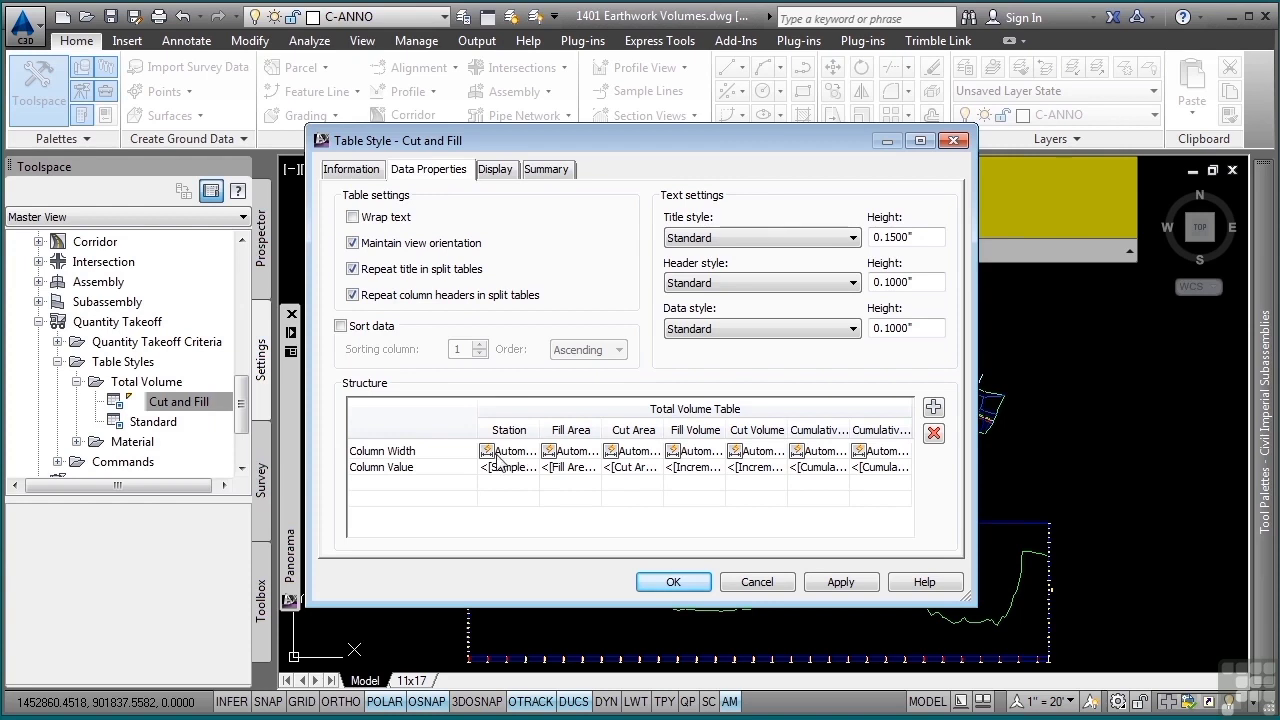
- Examine the Cut Area column's contents and the properties available for it, leaving its definition as is, and close the table style
{"action": "left_click", "coordinate": [572, 466]}
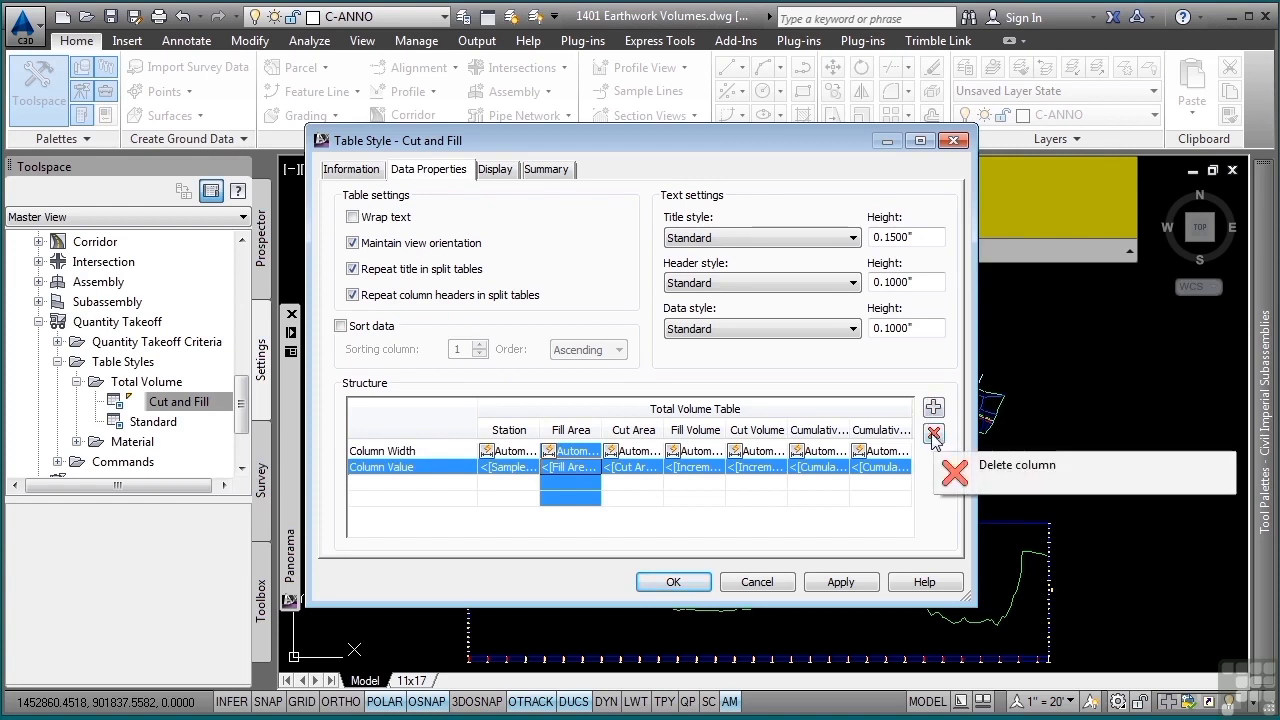
{"action": "double_click", "coordinate": [633, 474]}
{"action": "left_click", "coordinate": [217, 140]}
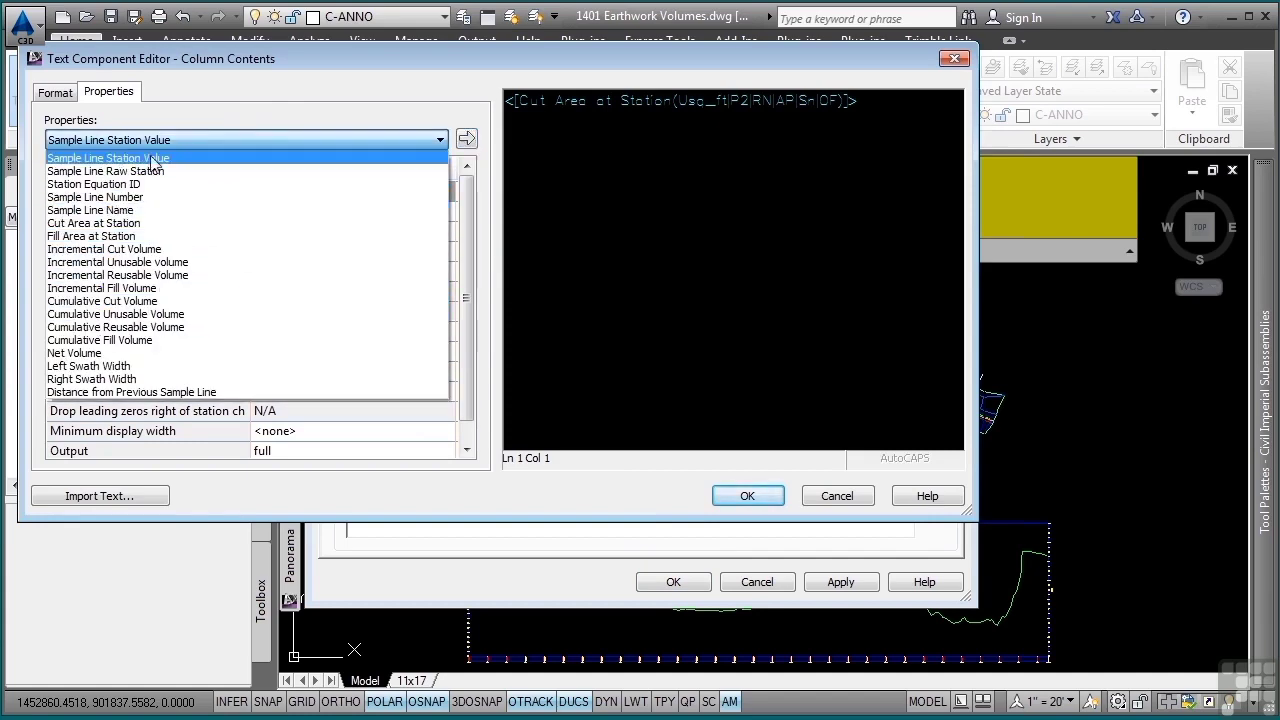
{"action": "left_click", "coordinate": [826, 492]}
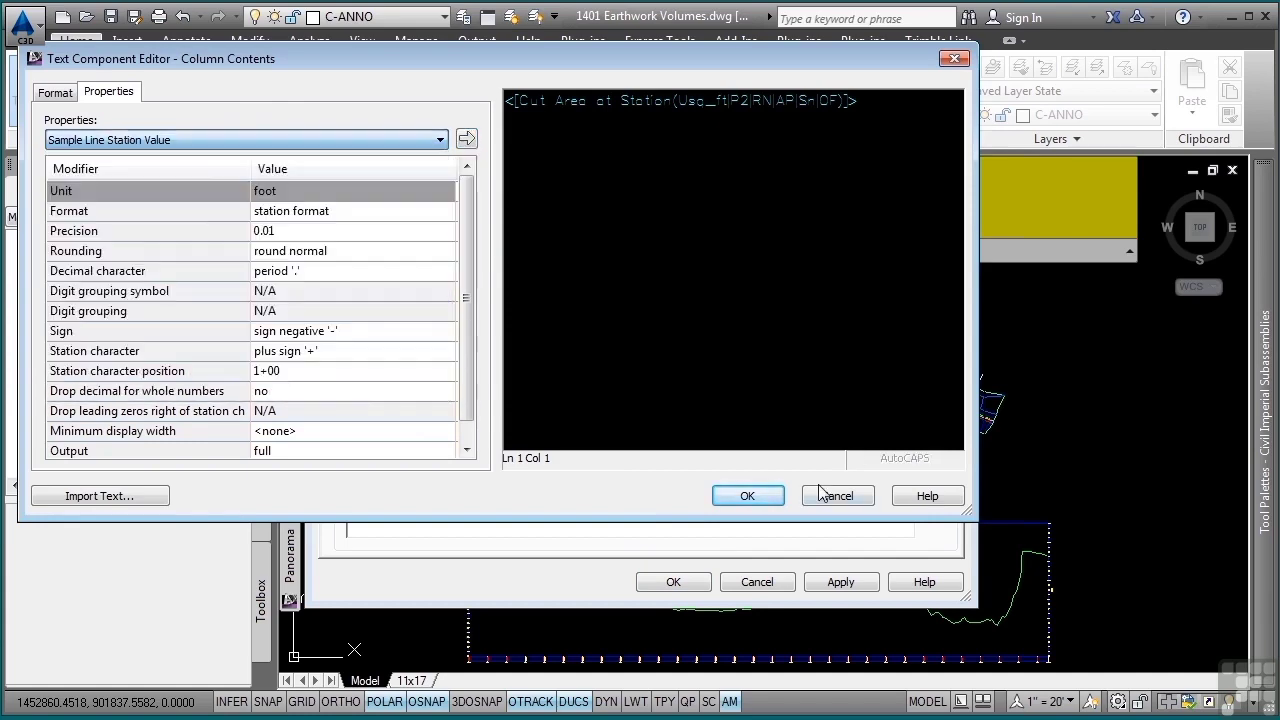
{"action": "left_click", "coordinate": [830, 494]}
{"action": "left_click", "coordinate": [668, 582]}
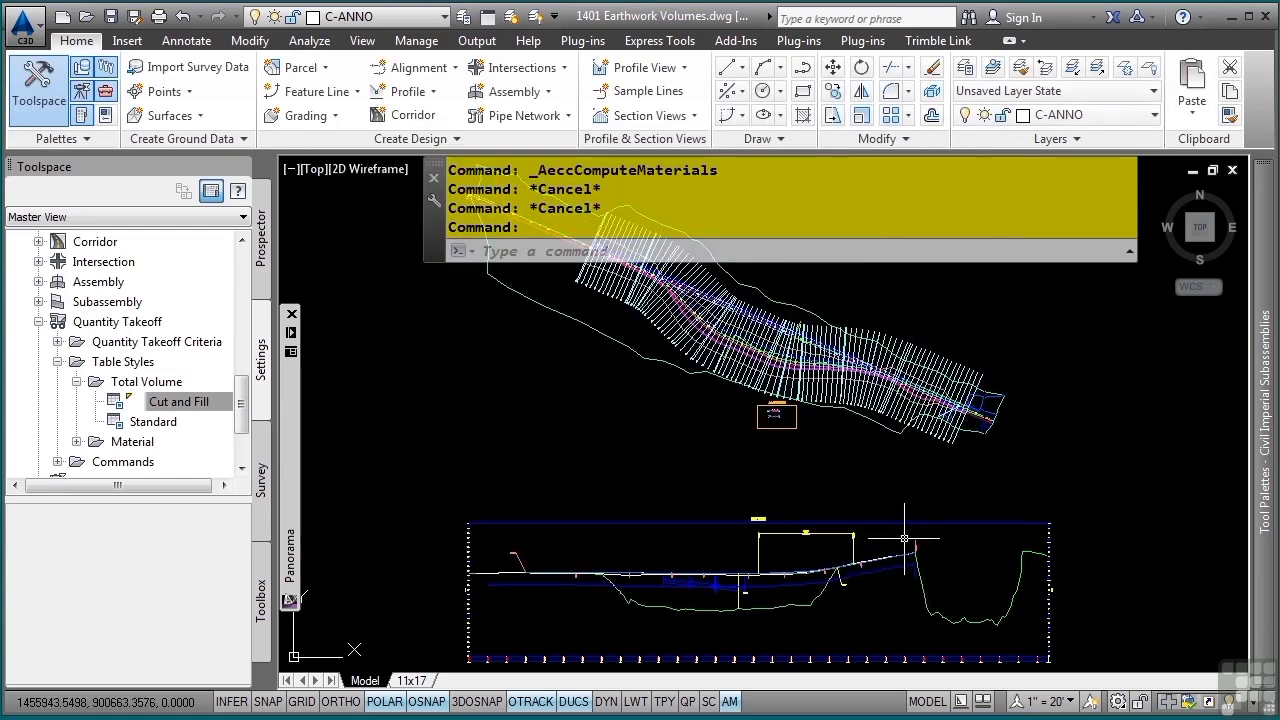
- Place a dynamic Cut and Fill total volume table for Bypass 1 from Material List - (1) in the empty area east of the corridor
{"action": "left_click", "coordinate": [738, 342]}
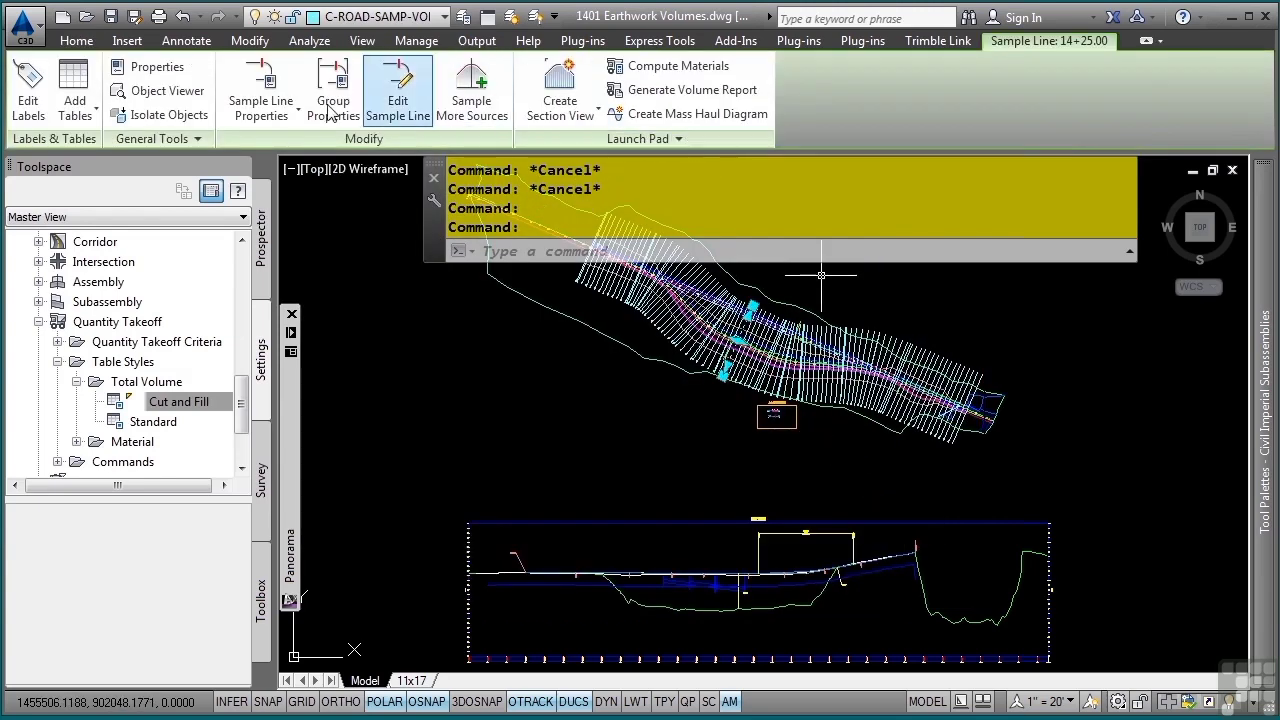
{"action": "left_click", "coordinate": [92, 116]}
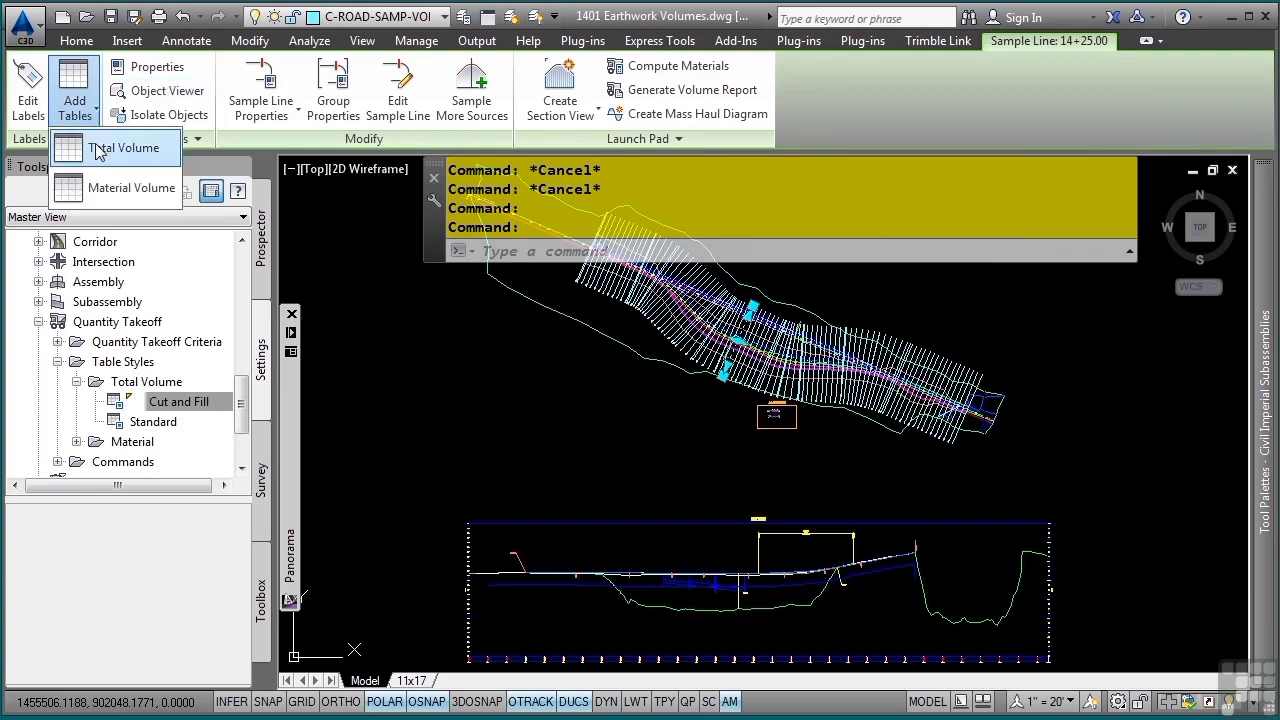
{"action": "left_click", "coordinate": [100, 148]}
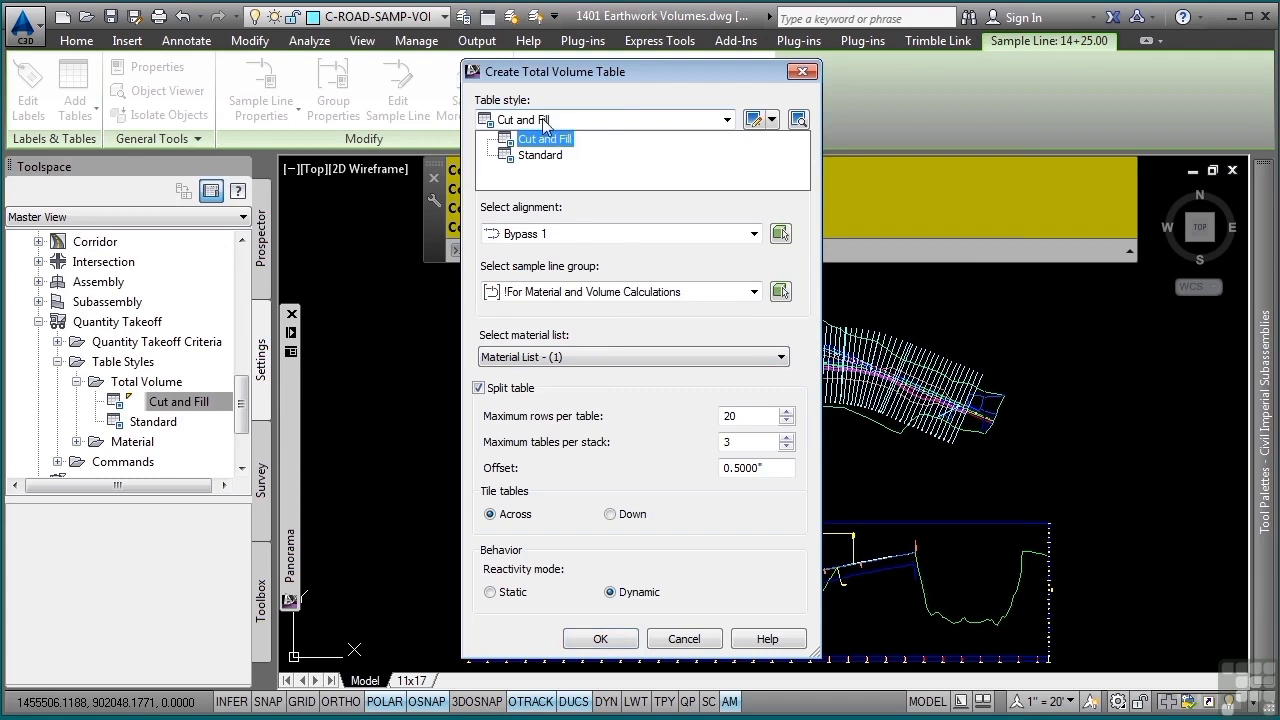
{"action": "left_click", "coordinate": [560, 139]}
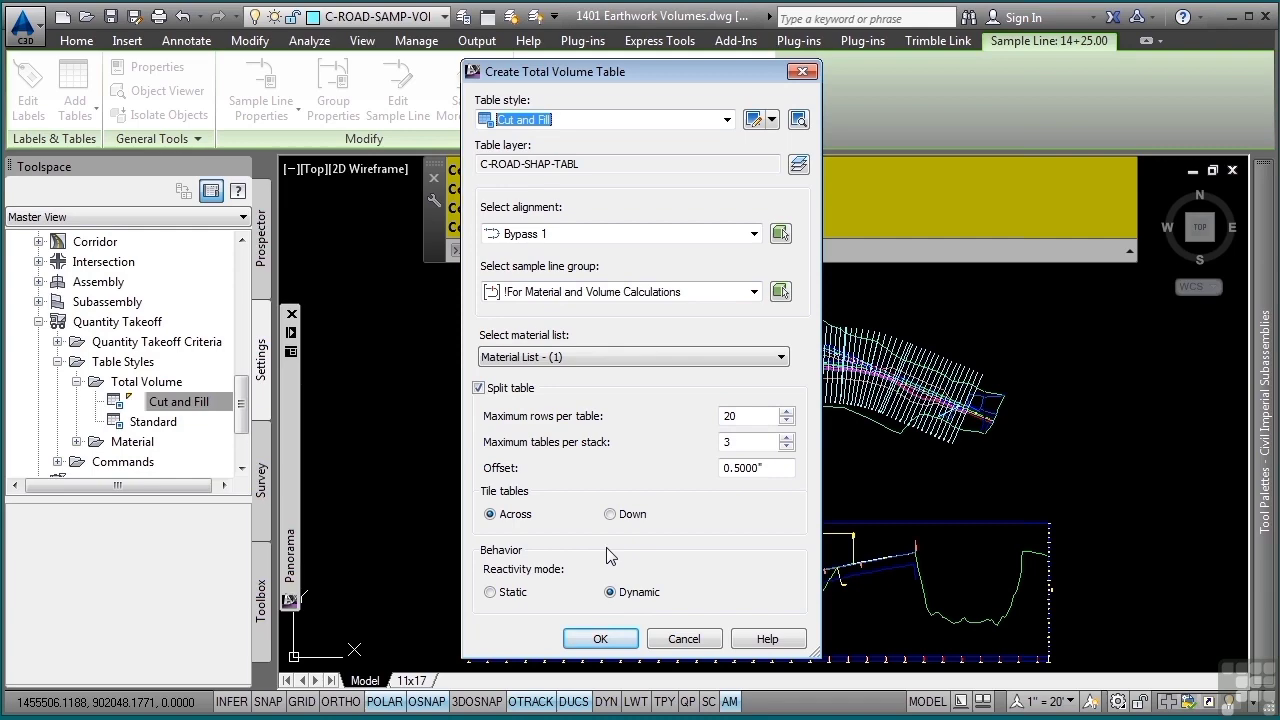
{"action": "left_click", "coordinate": [600, 639]}
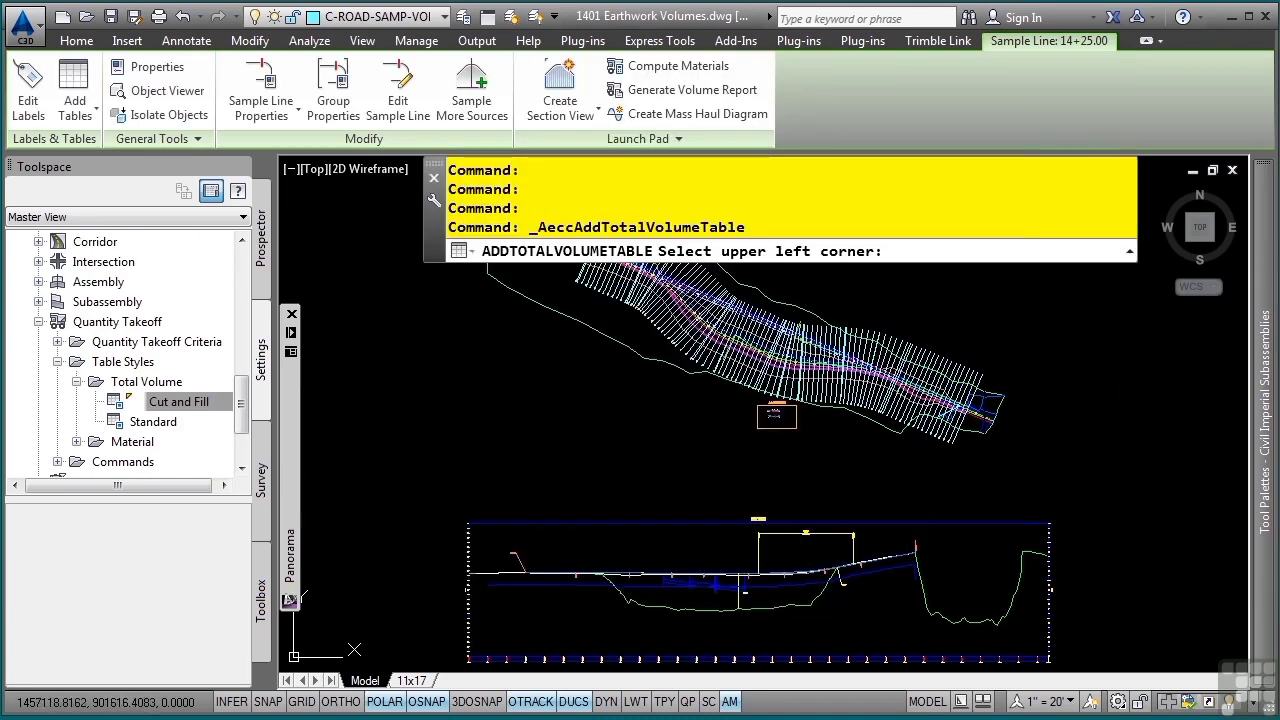
{"action": "left_click", "coordinate": [1127, 357]}
{"action": "middle_click_drag", "start_coordinate": [1021, 441], "coordinate": [680, 445]}
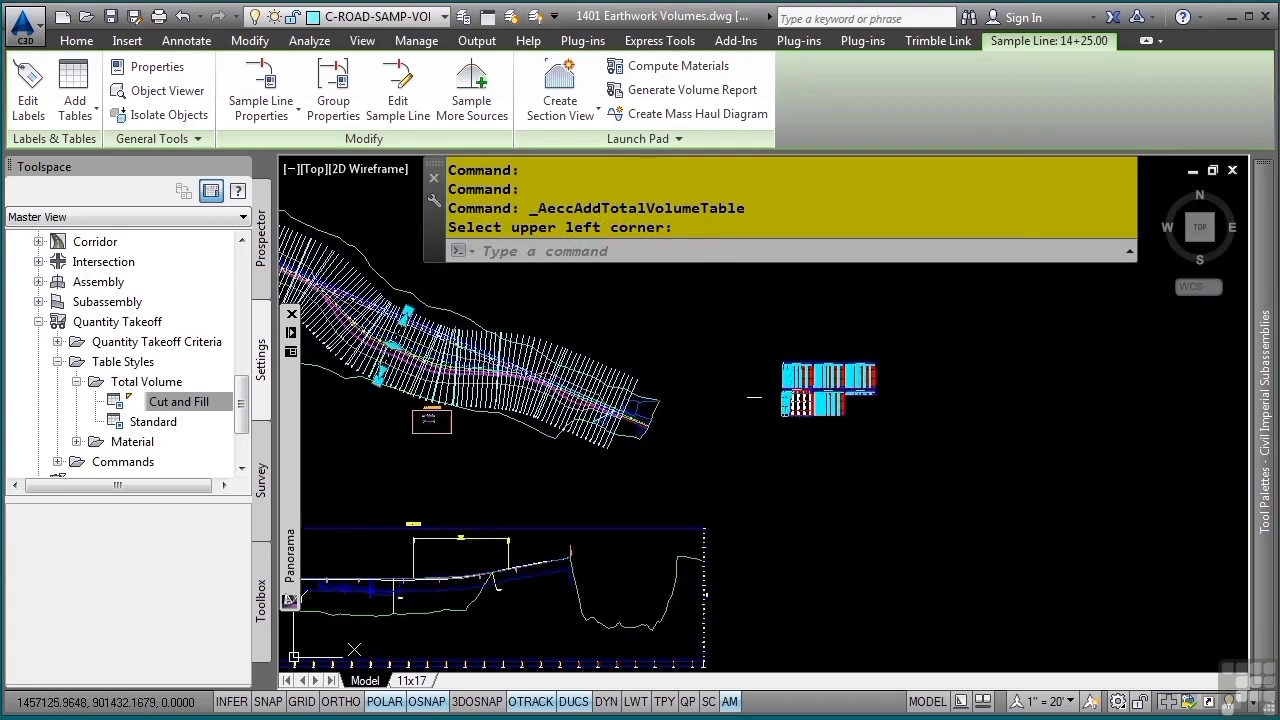
{"action": "scroll", "coordinate": [755, 397], "scroll_direction": "up", "scroll_amount": 10}
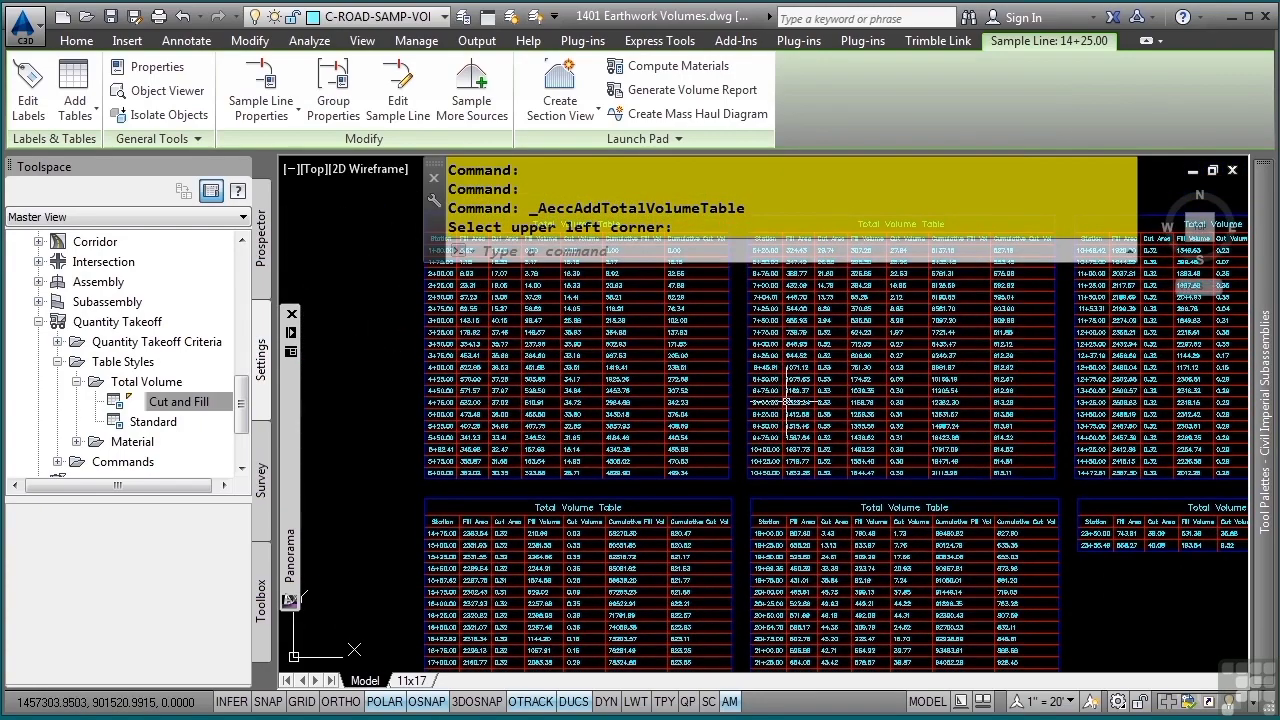
{"action": "key", "text": "Escape"}
{"action": "key", "text": "Escape"}
{"action": "key", "text": "Escape"}
{"action": "key", "text": "Escape"}
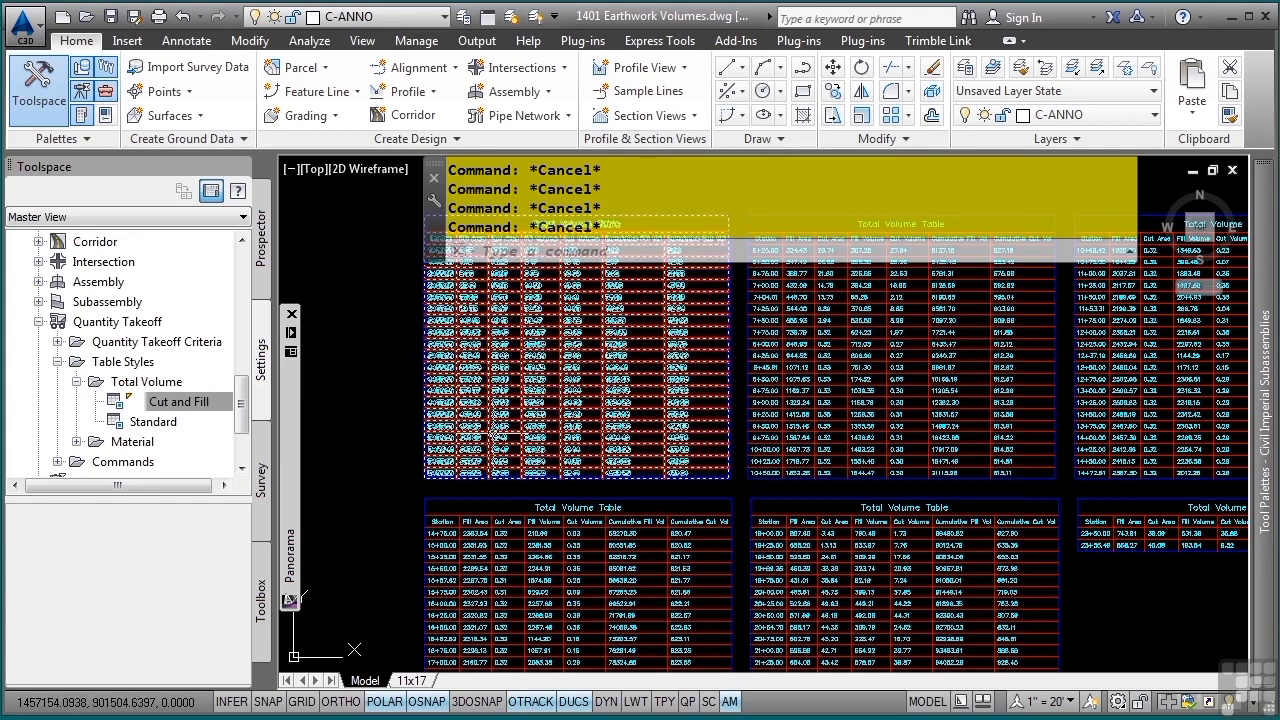
- Set the total volume table's maximum rows per table to 40 and clear the selection
{"action": "scroll", "coordinate": [686, 388], "scroll_direction": "down", "scroll_amount": 2}
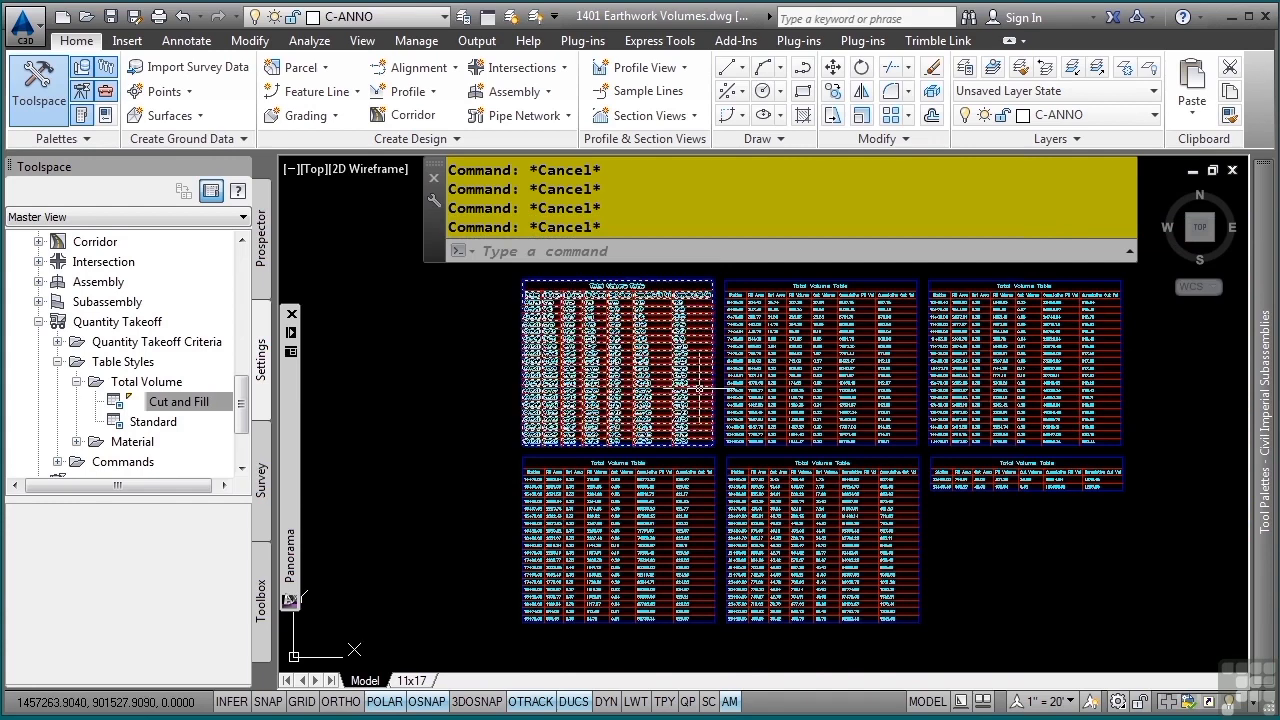
{"action": "left_click", "coordinate": [699, 385]}
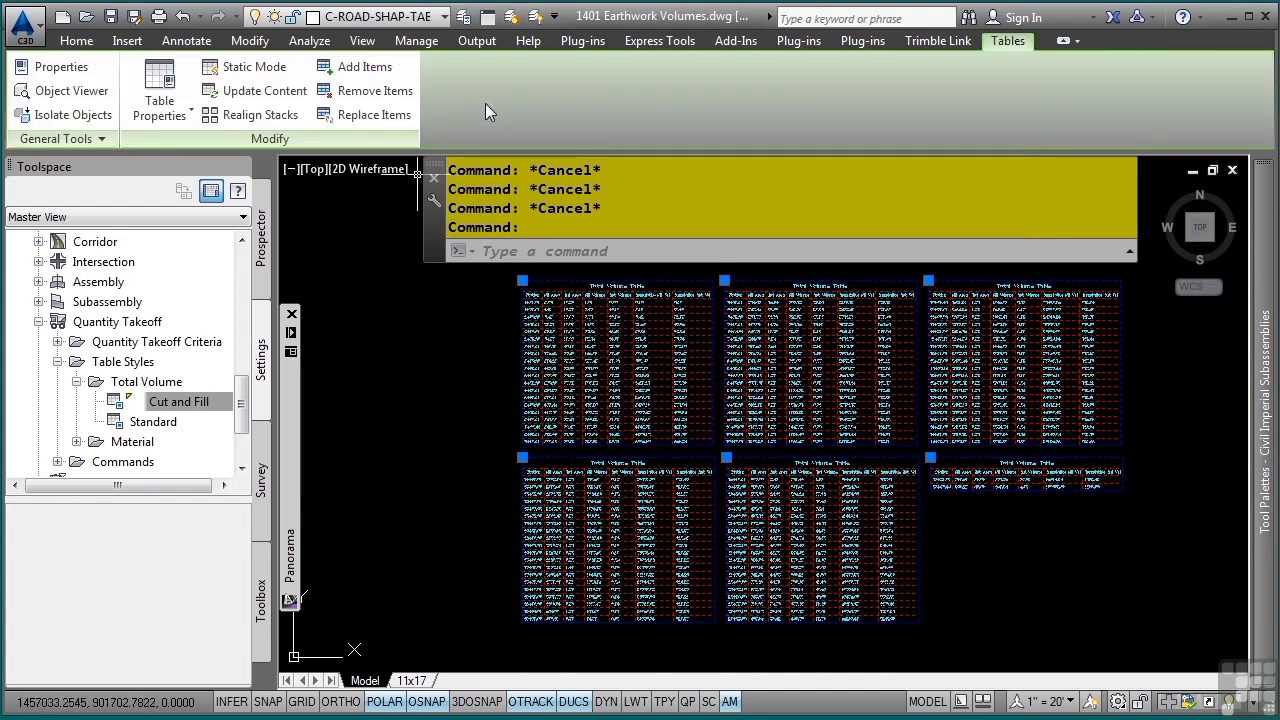
{"action": "left_click", "coordinate": [176, 85]}
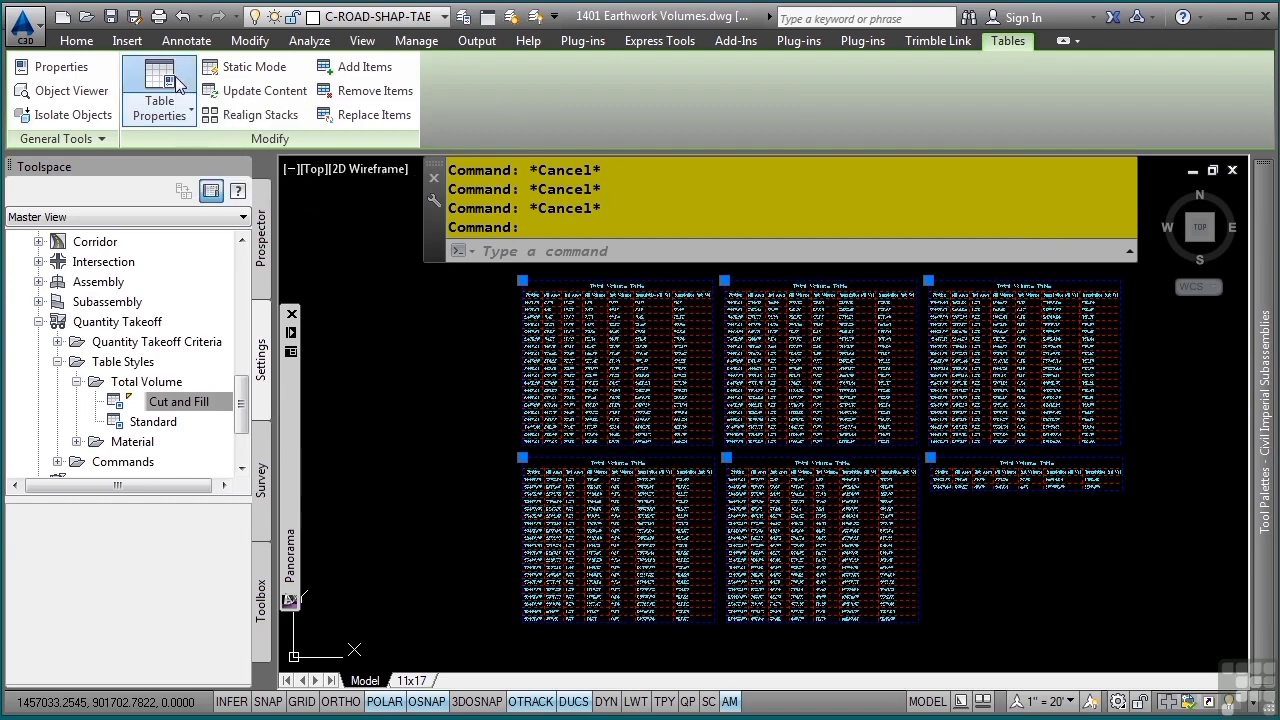
{"action": "double_click", "coordinate": [740, 220]}
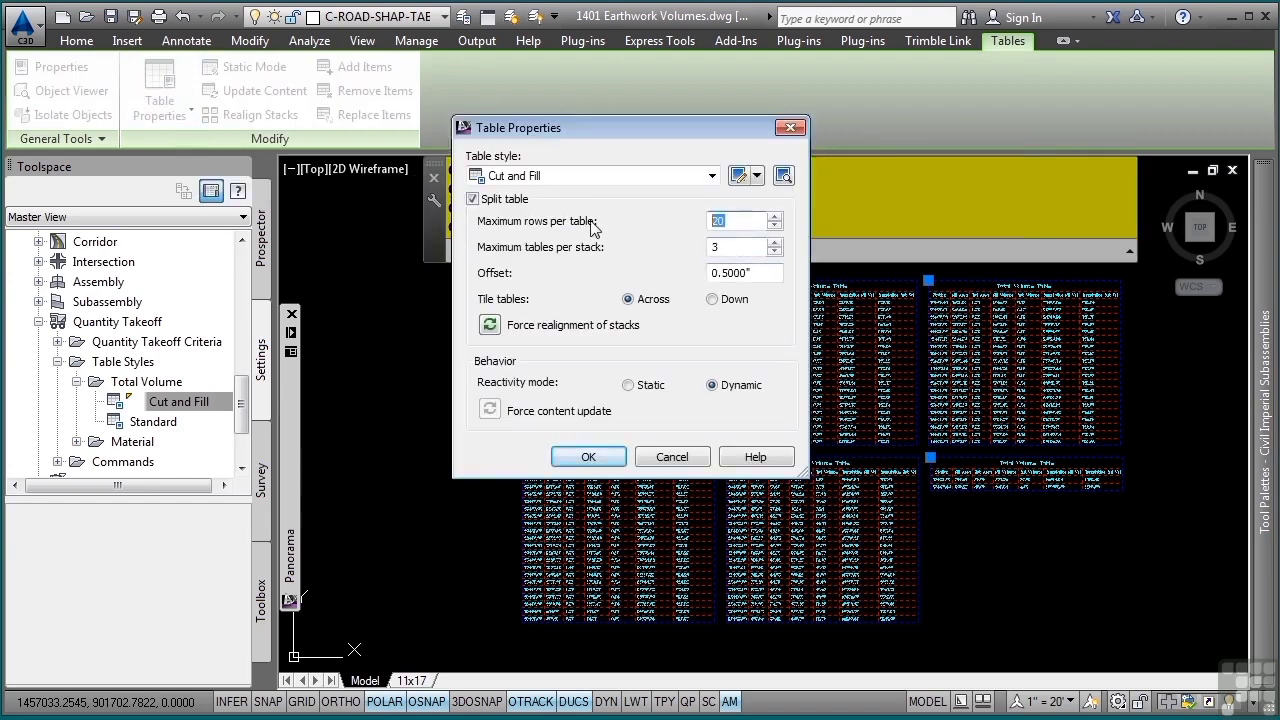
{"action": "type", "text": "40"}
{"action": "left_click", "coordinate": [583, 457]}
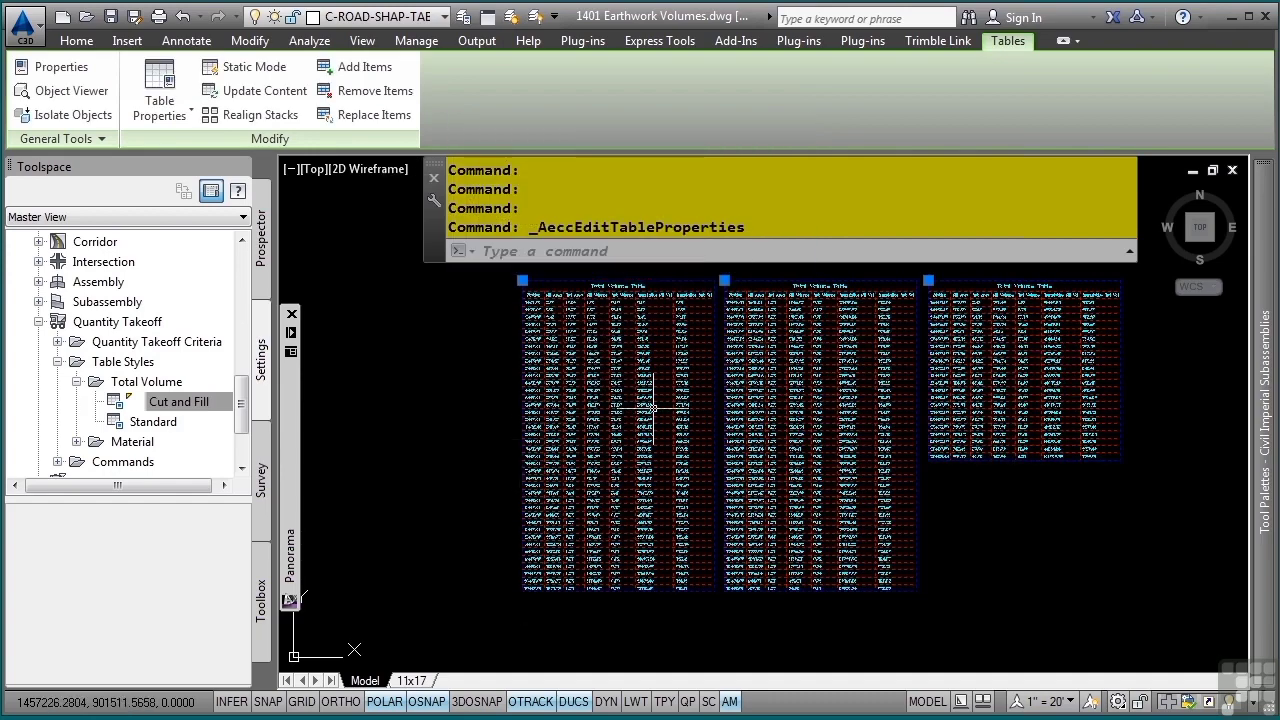
{"action": "key", "text": "Escape"}
{"action": "key", "text": "Escape"}
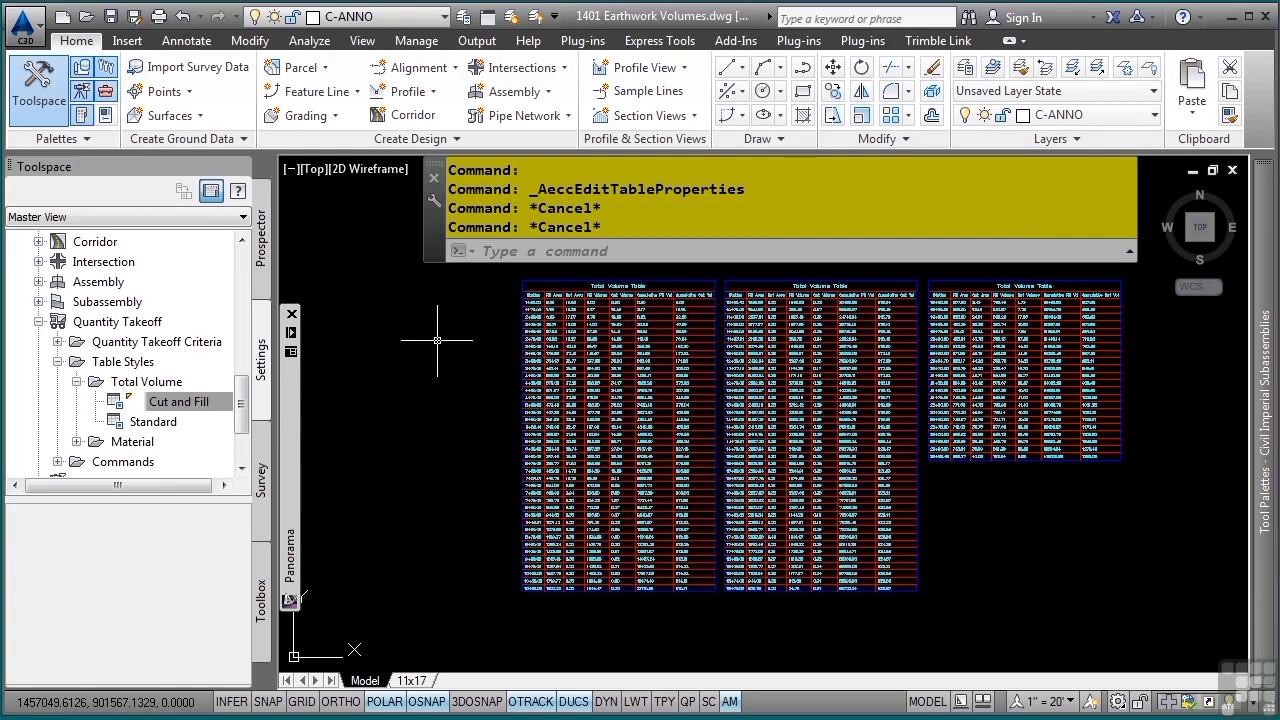
- Generate a volume report for Bypass 1 from Material List - (1) with the earthwork.xsl style sheet, allowing its scripts to run
{"action": "middle_click", "coordinate": [518, 325]}
{"action": "middle_click", "coordinate": [518, 325]}
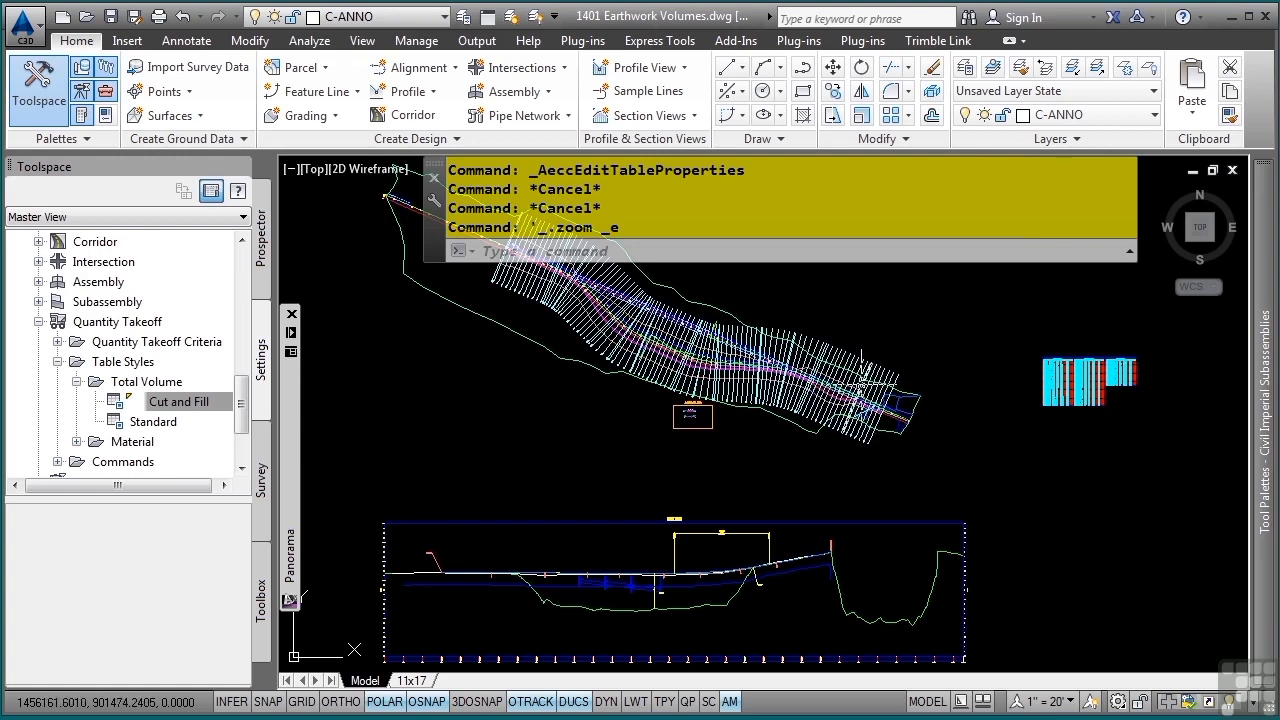
{"action": "left_click", "coordinate": [840, 388]}
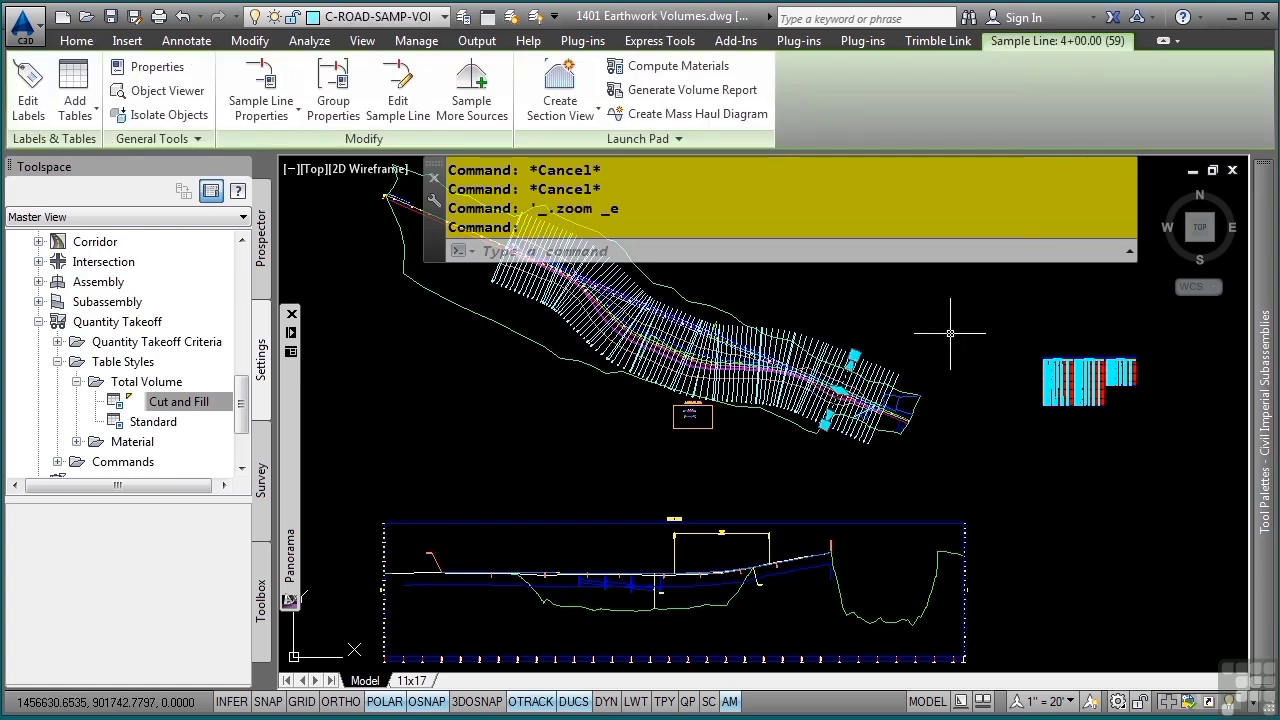
{"action": "left_click", "coordinate": [683, 90]}
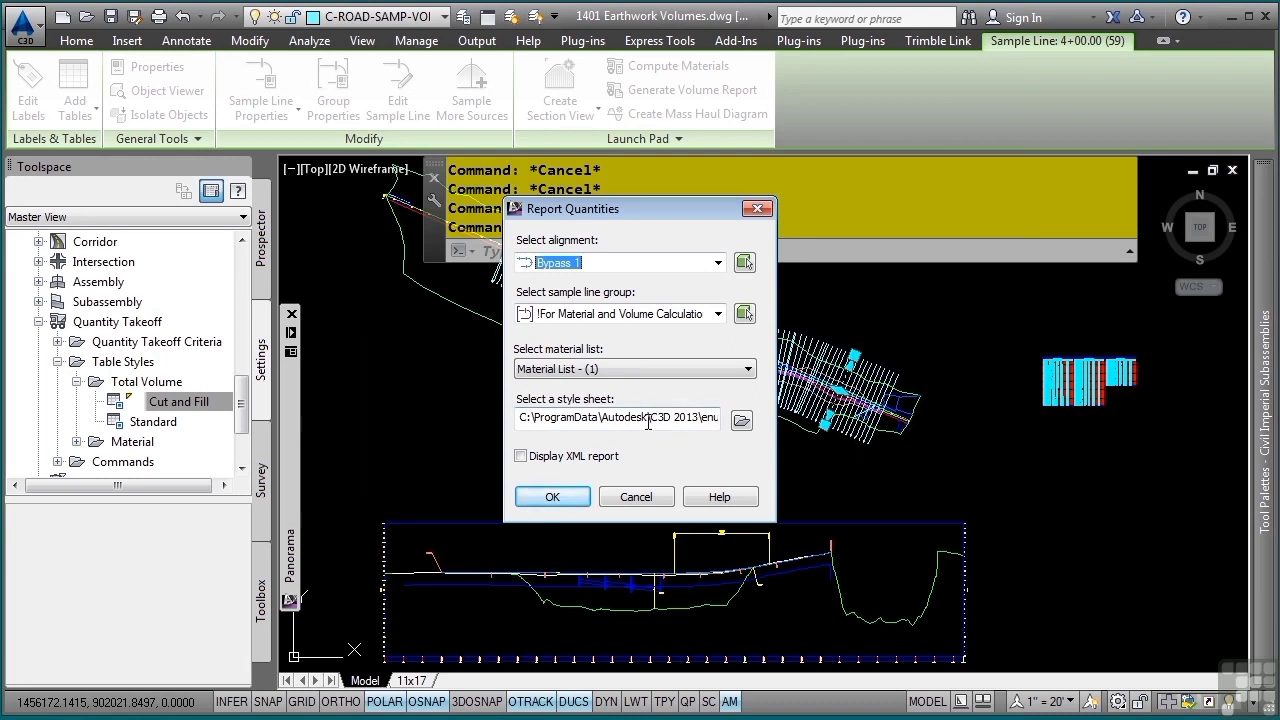
{"action": "left_click_drag", "start_coordinate": [600, 424], "coordinate": [795, 430]}
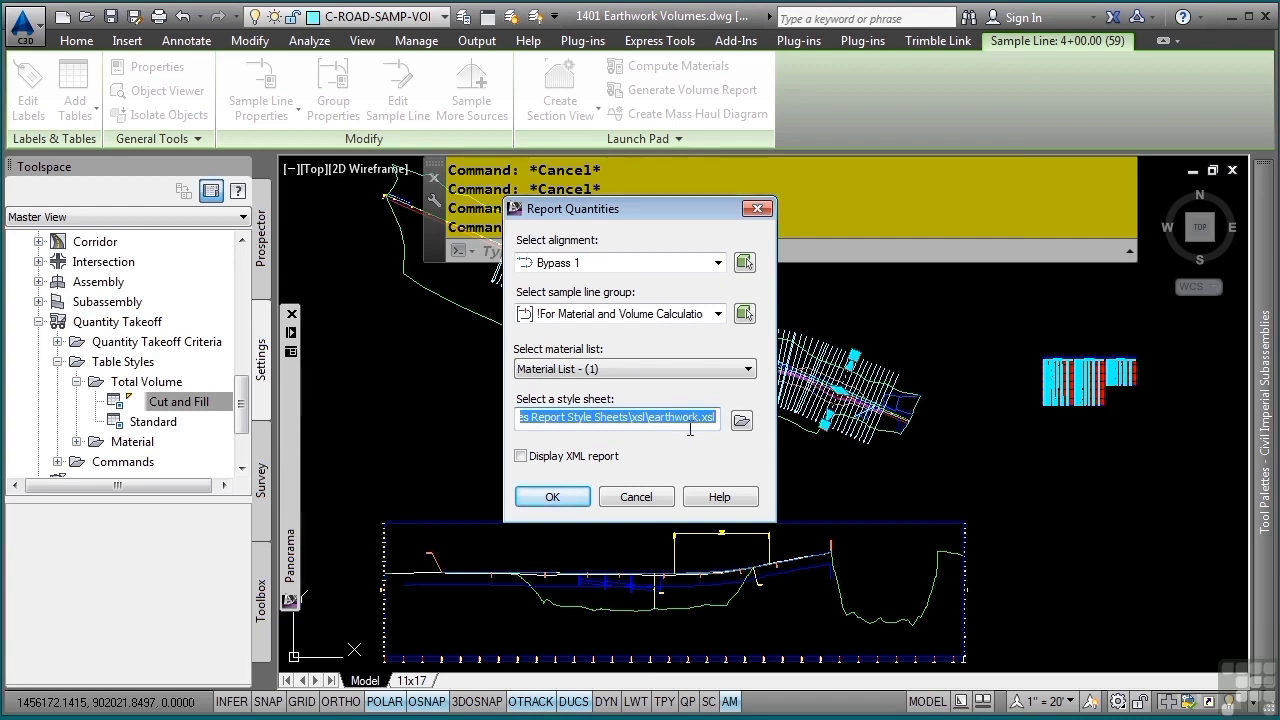
{"action": "left_click", "coordinate": [741, 420]}
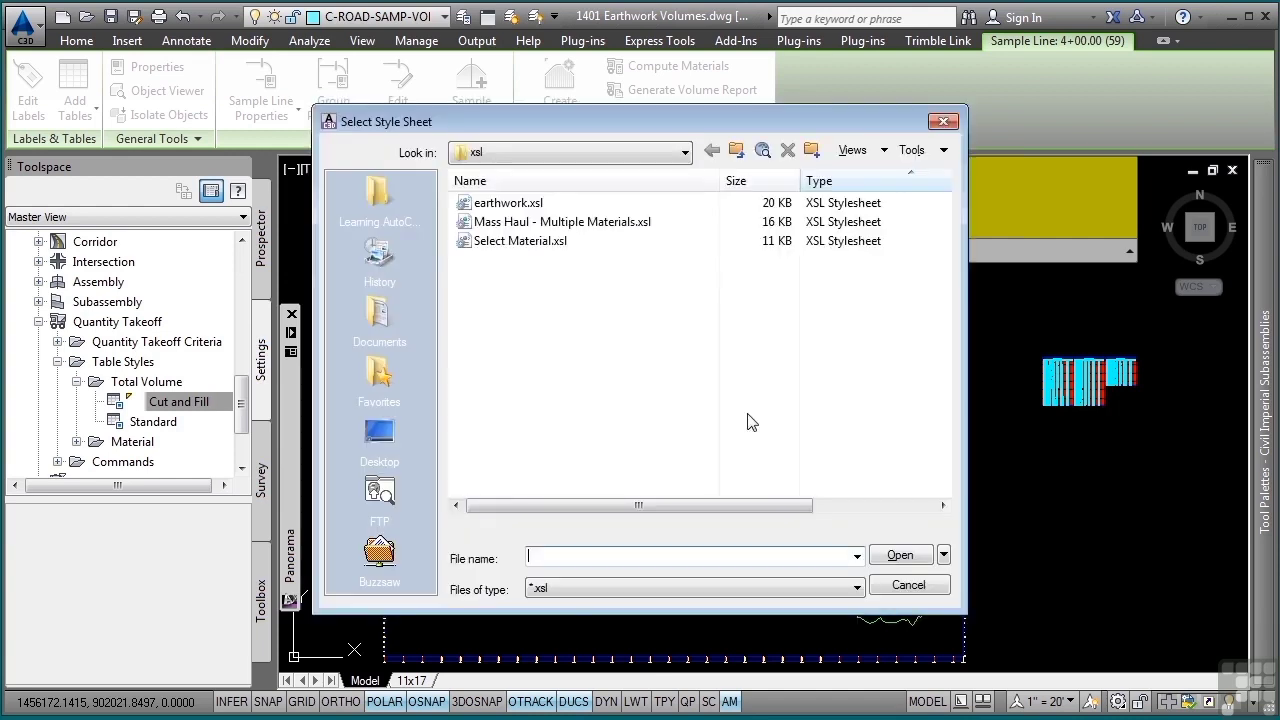
{"action": "left_click", "coordinate": [498, 205]}
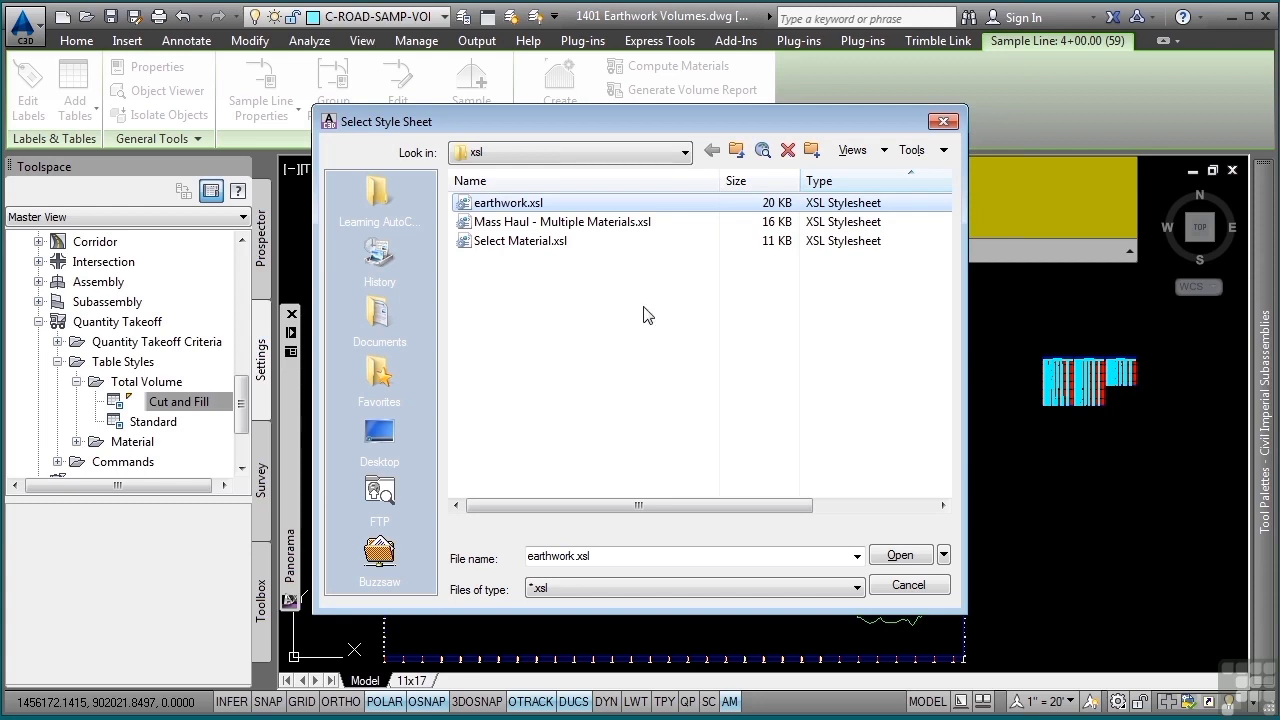
{"action": "left_click", "coordinate": [918, 556]}
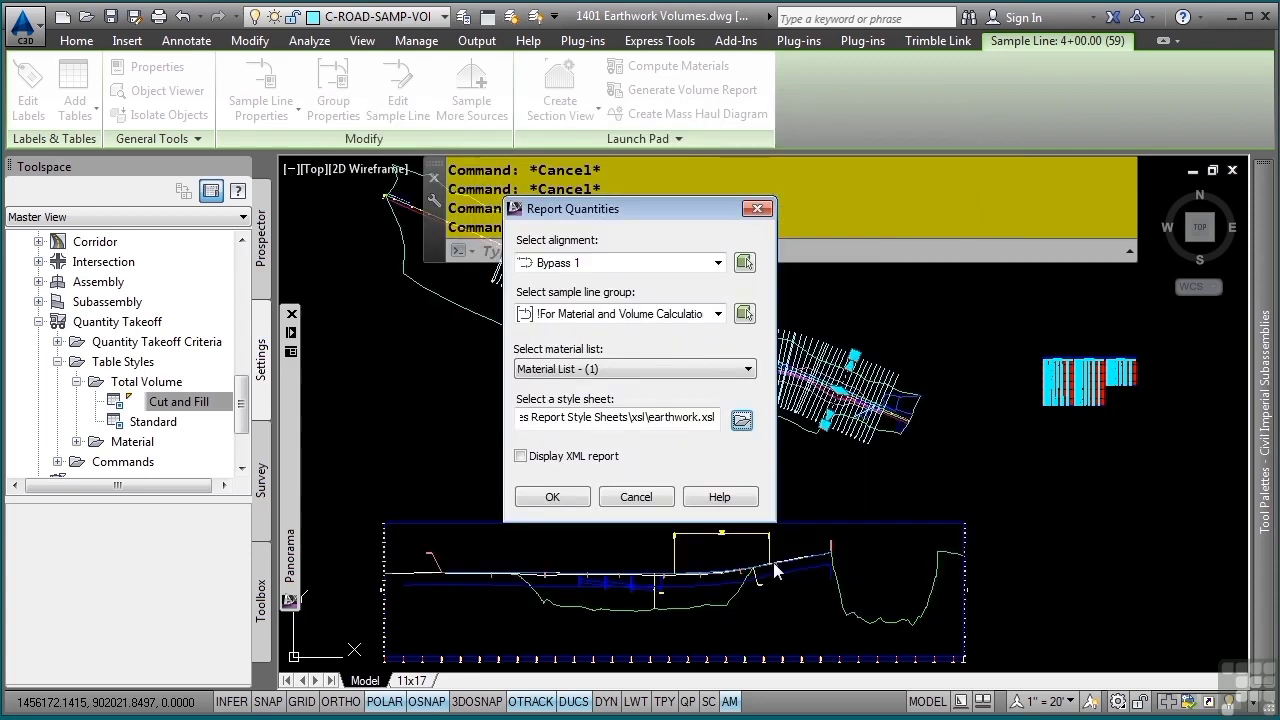
{"action": "left_click", "coordinate": [552, 496]}
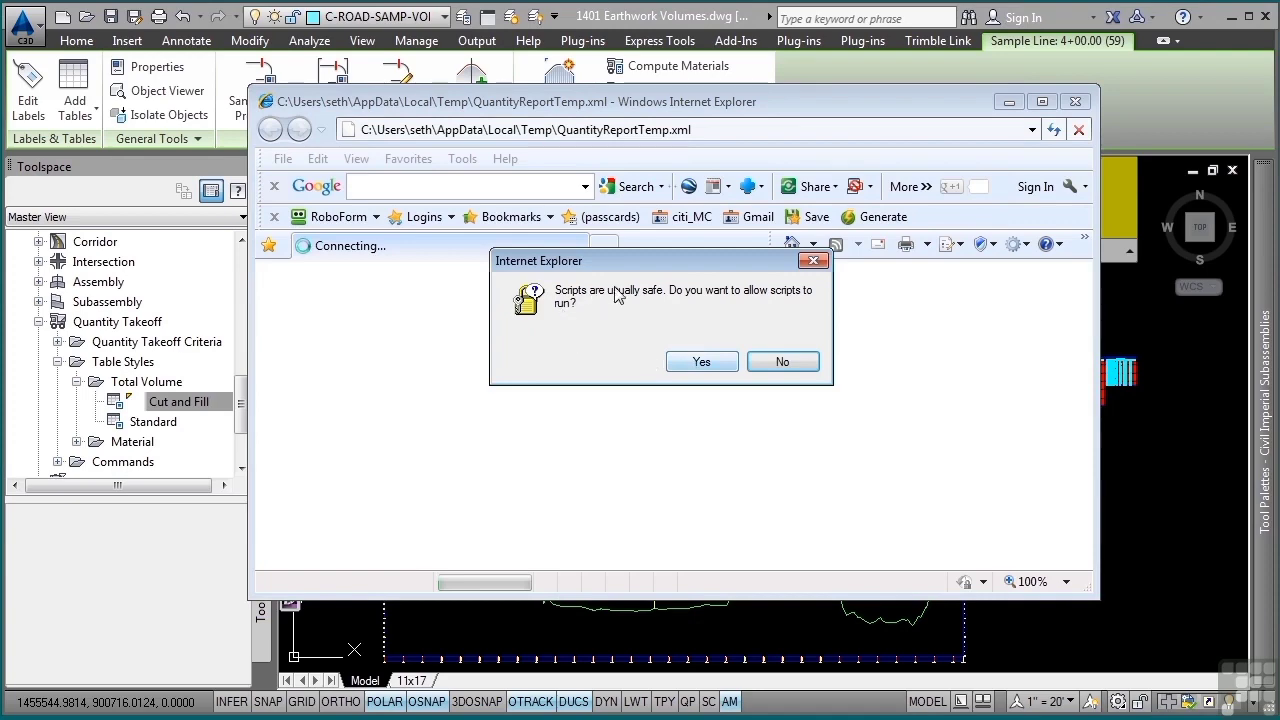
{"action": "left_click", "coordinate": [724, 366]}
- Read through the report's station-by-station cut and fill volumes and check the export options available for the page
{"action": "scroll", "coordinate": [729, 385], "scroll_direction": "down", "scroll_amount": 1}
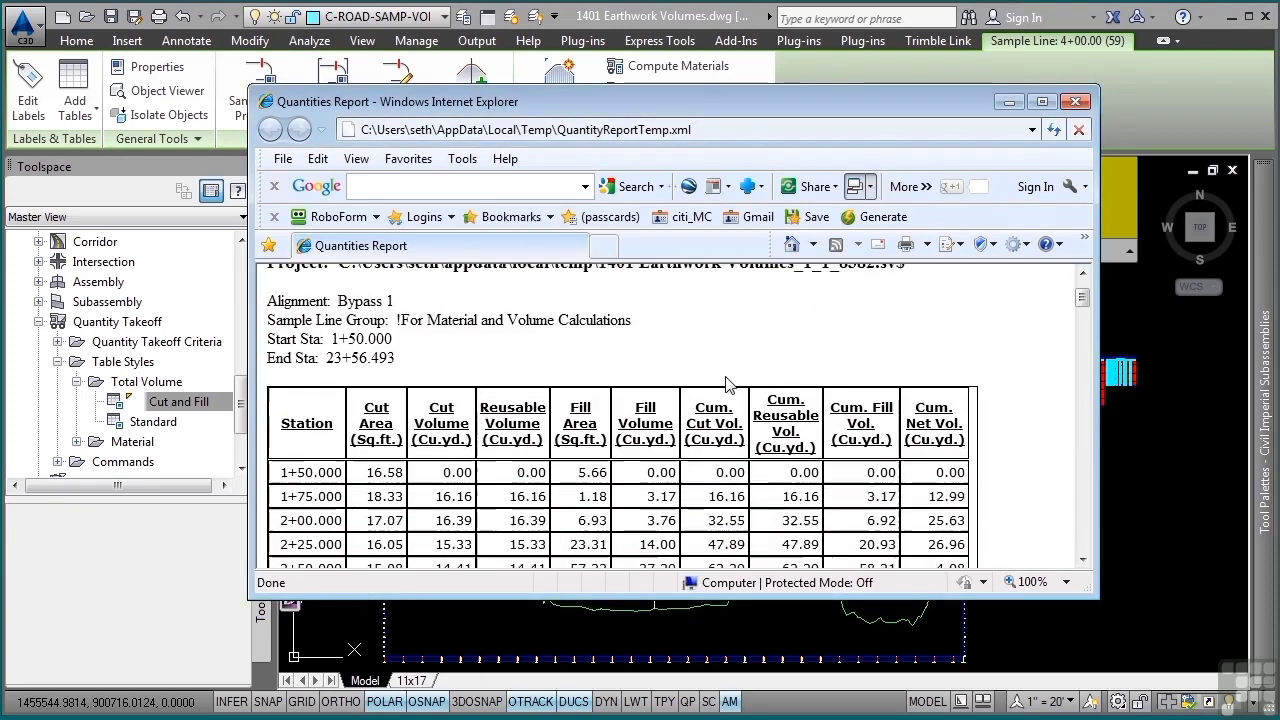
{"action": "scroll", "coordinate": [727, 385], "scroll_direction": "down", "scroll_amount": 10}
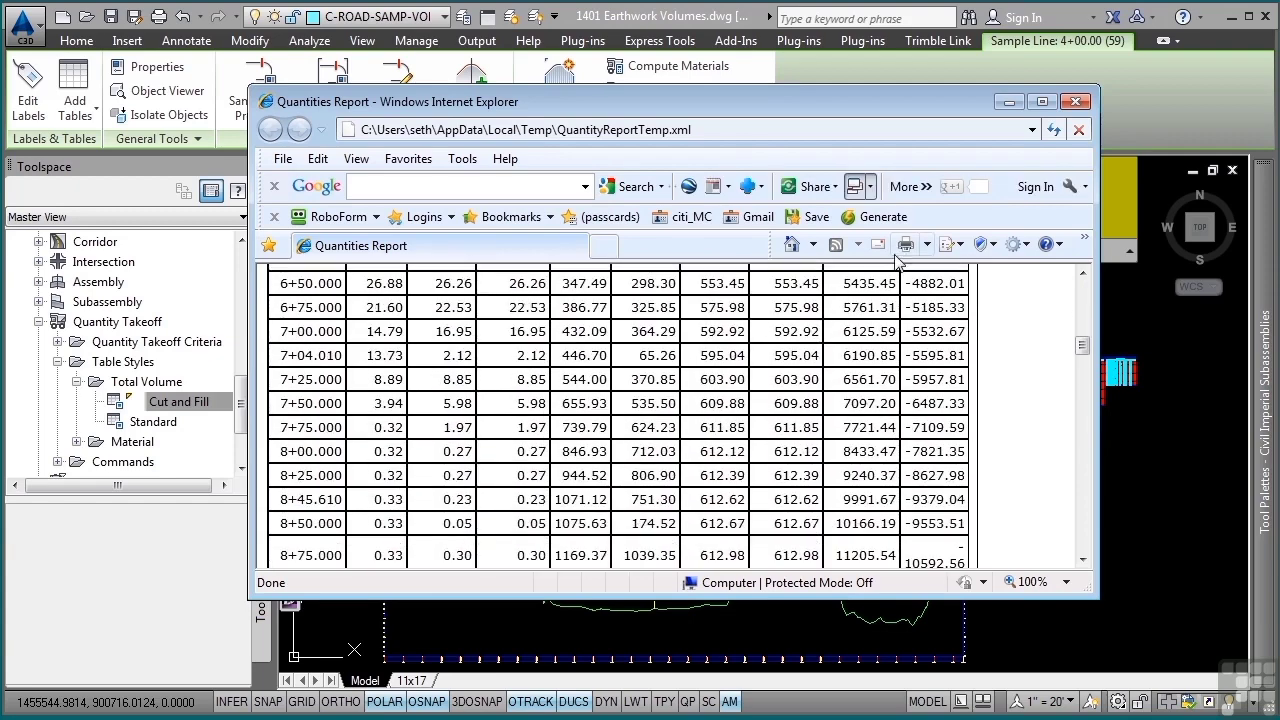
{"action": "scroll", "coordinate": [912, 470], "scroll_direction": "down", "scroll_amount": 8}
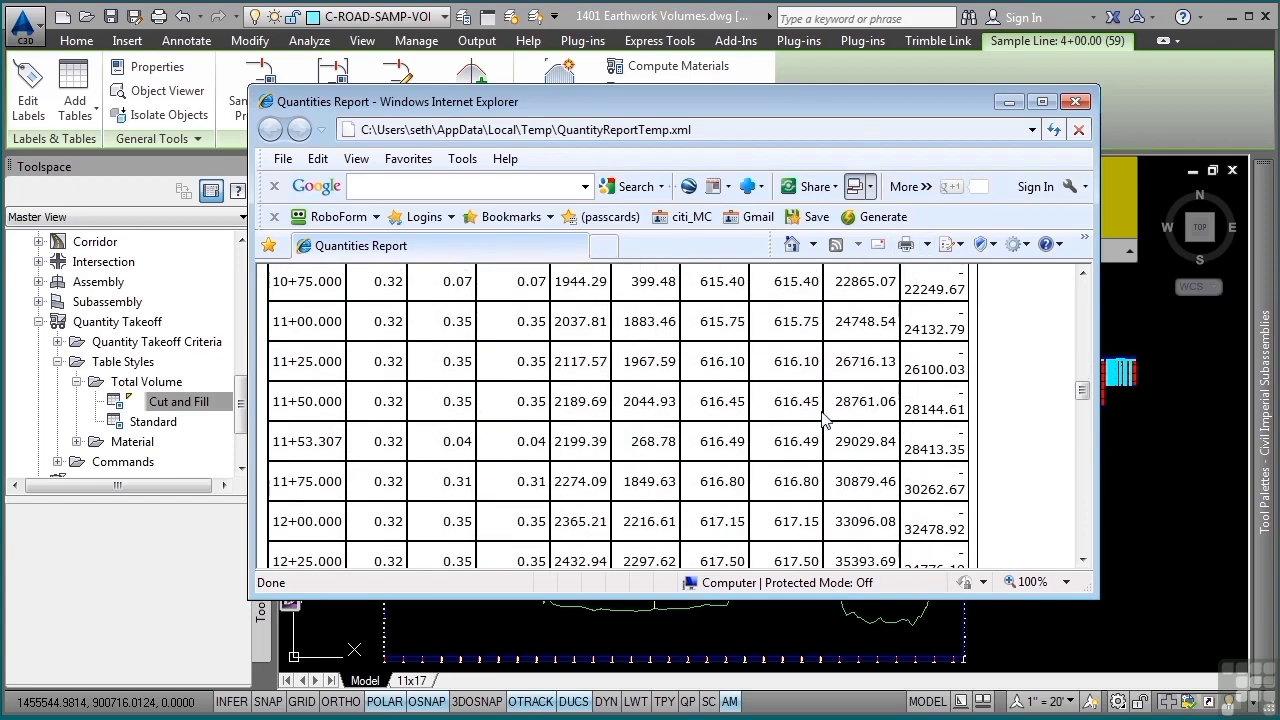
{"action": "right_click", "coordinate": [614, 348]}
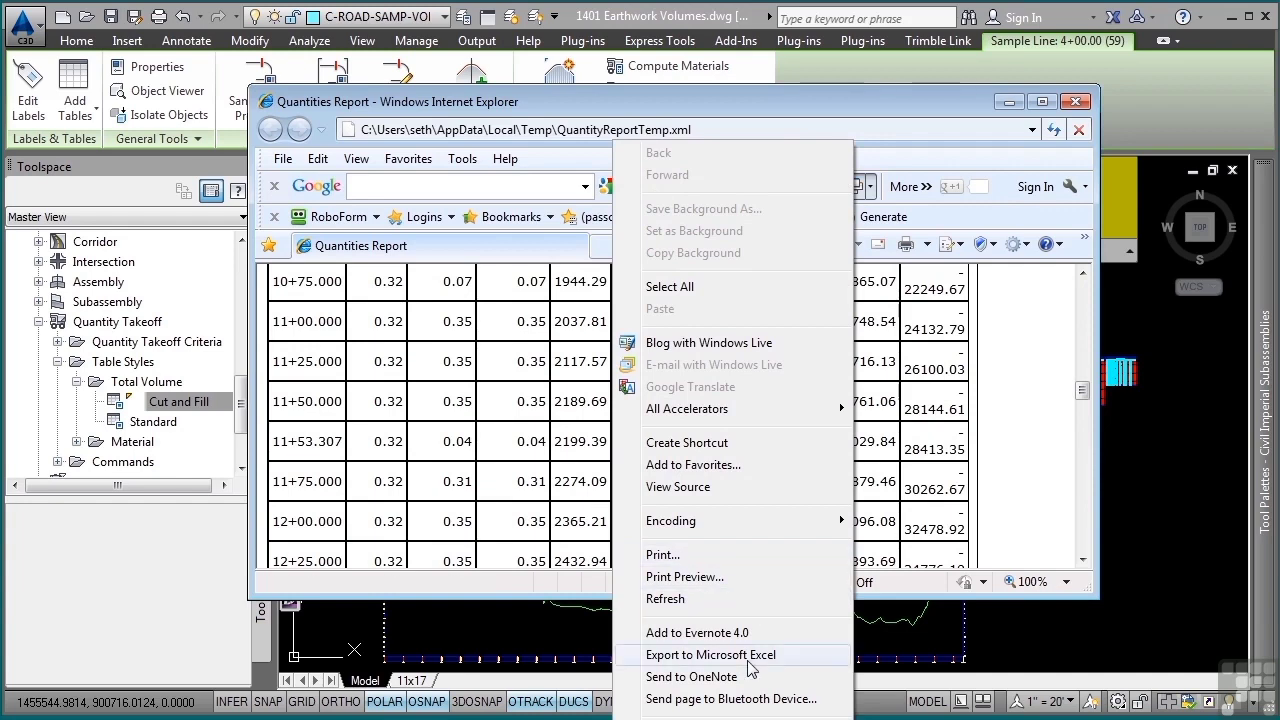
{"action": "left_click", "coordinate": [979, 398]}
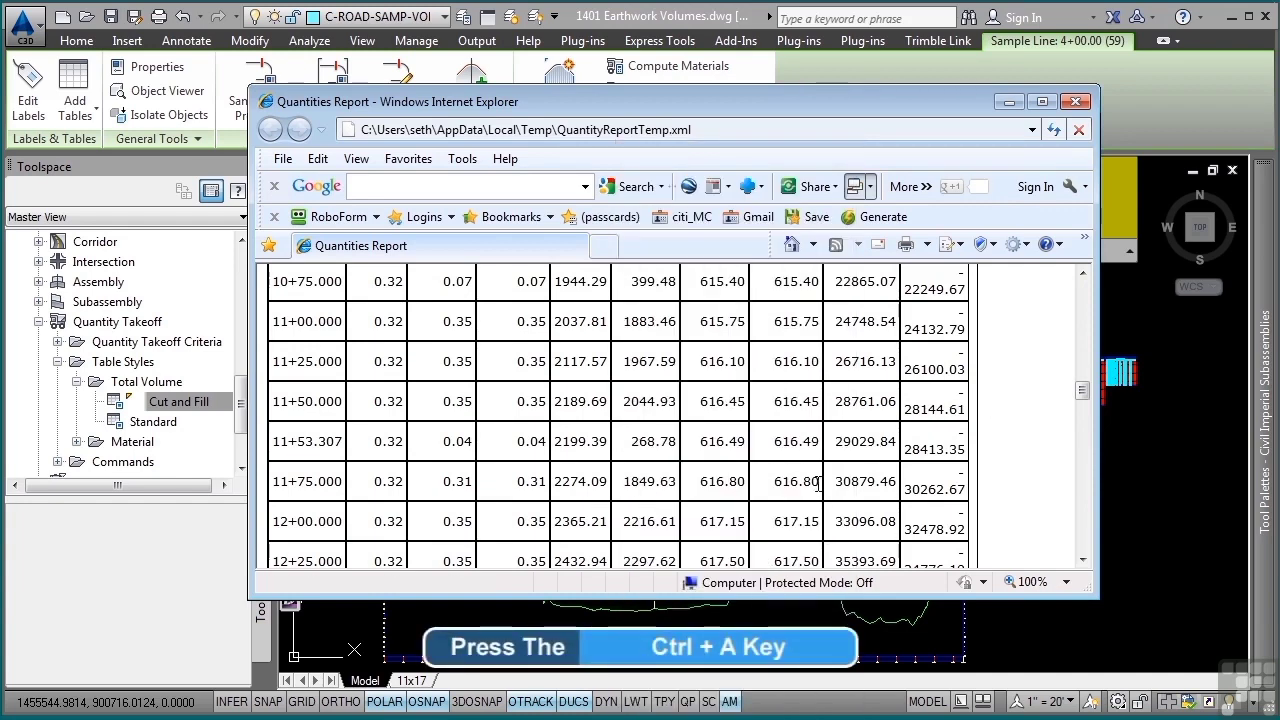
- Copy the entire volume report into a blank Excel workbook and look through the pasted rows
{"action": "key", "text": "ctrl+a"}
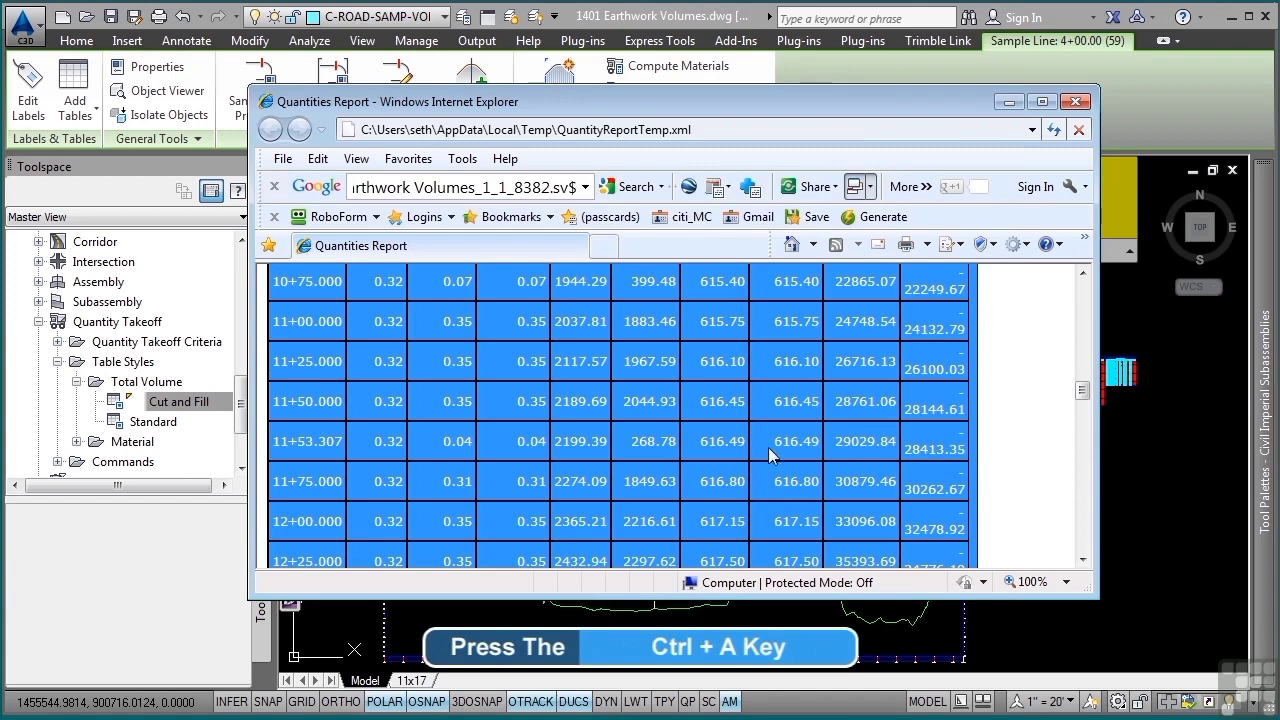
{"action": "right_click", "coordinate": [769, 449]}
{"action": "left_click", "coordinate": [843, 169]}
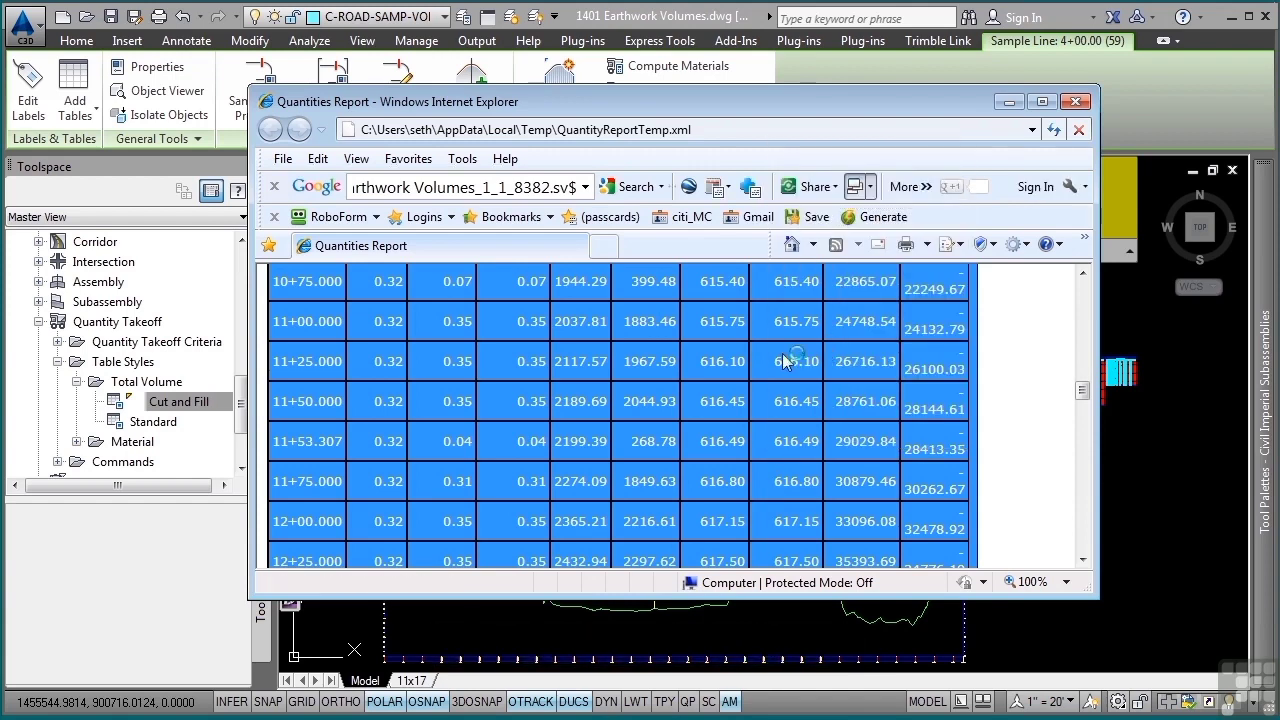
{"action": "key", "text": "ctrl+v"}
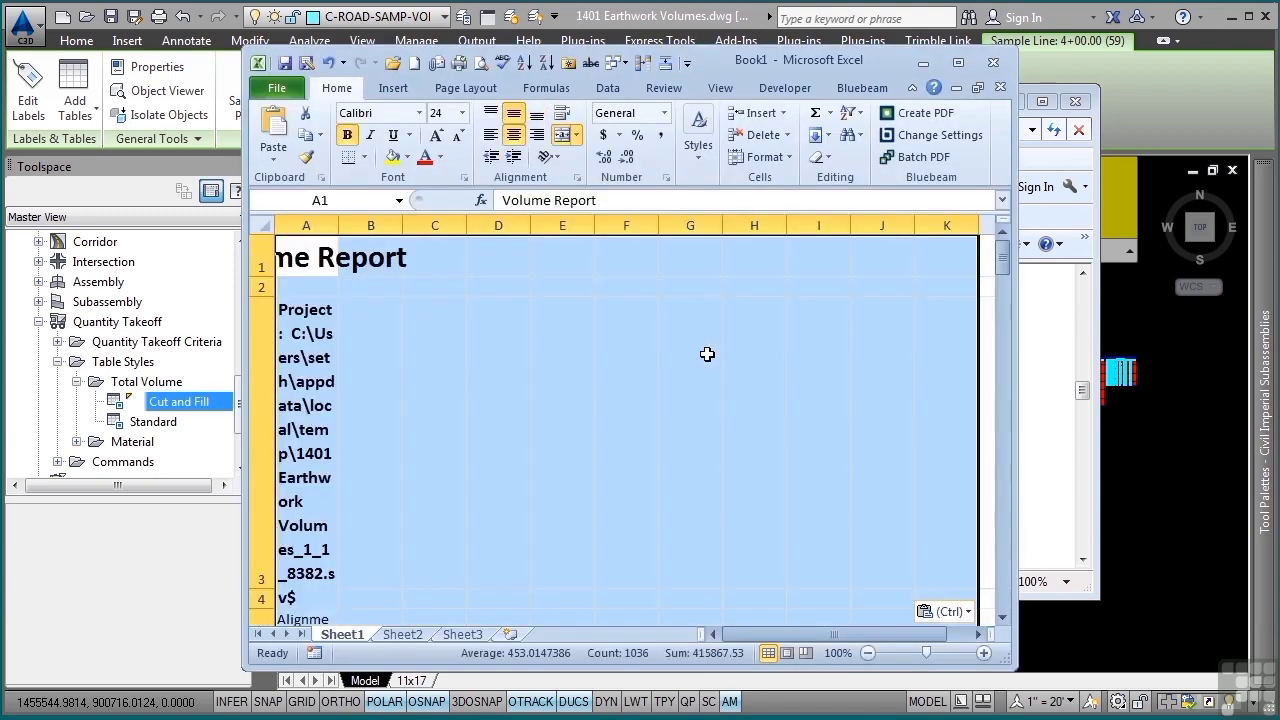
{"action": "left_click", "coordinate": [707, 354]}
{"action": "scroll", "coordinate": [707, 354], "scroll_direction": "down", "scroll_amount": 7}
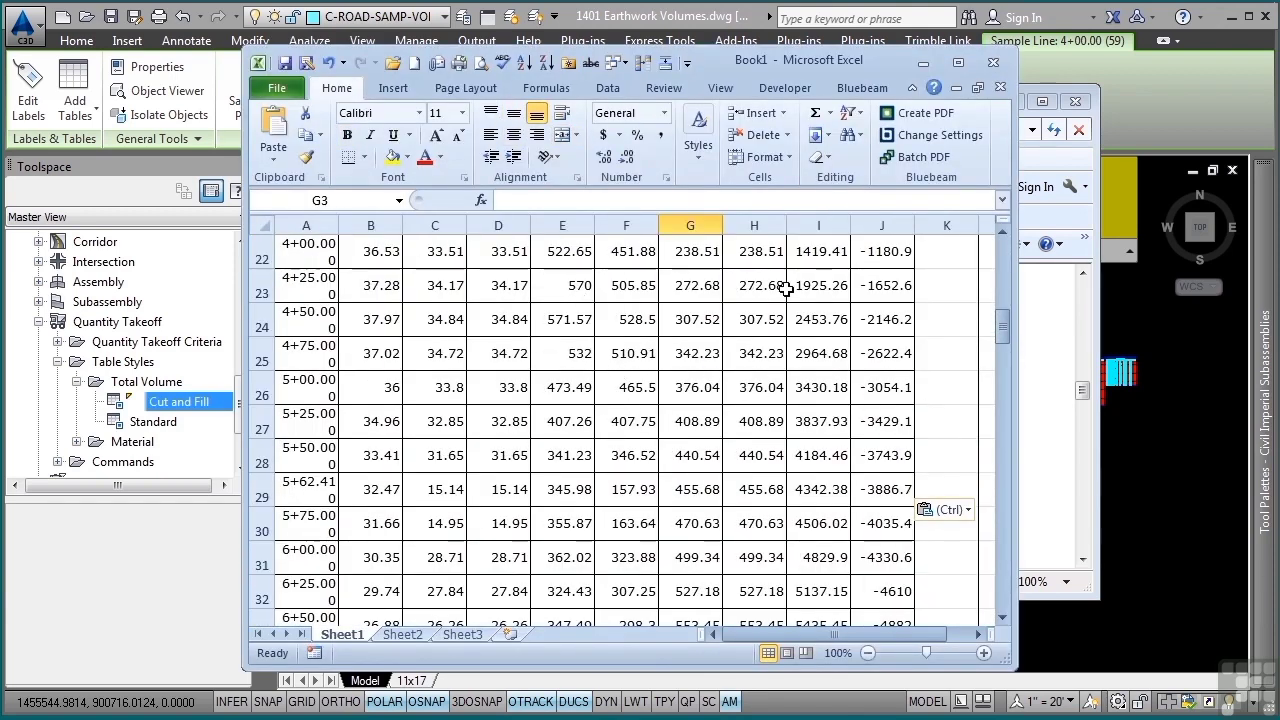
- Close the Excel workbook without saving and close the volume report
{"action": "left_click", "coordinate": [991, 64]}
{"action": "left_click", "coordinate": [650, 348]}
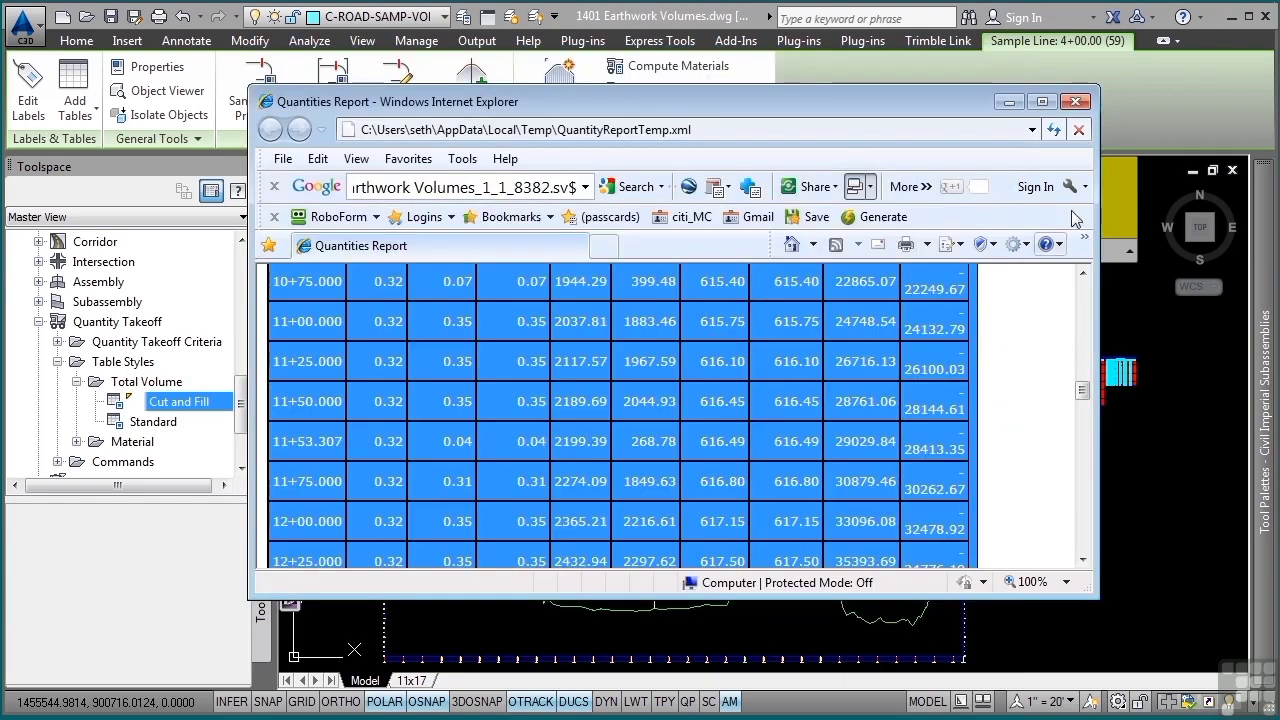
{"action": "left_click", "coordinate": [1016, 88]}
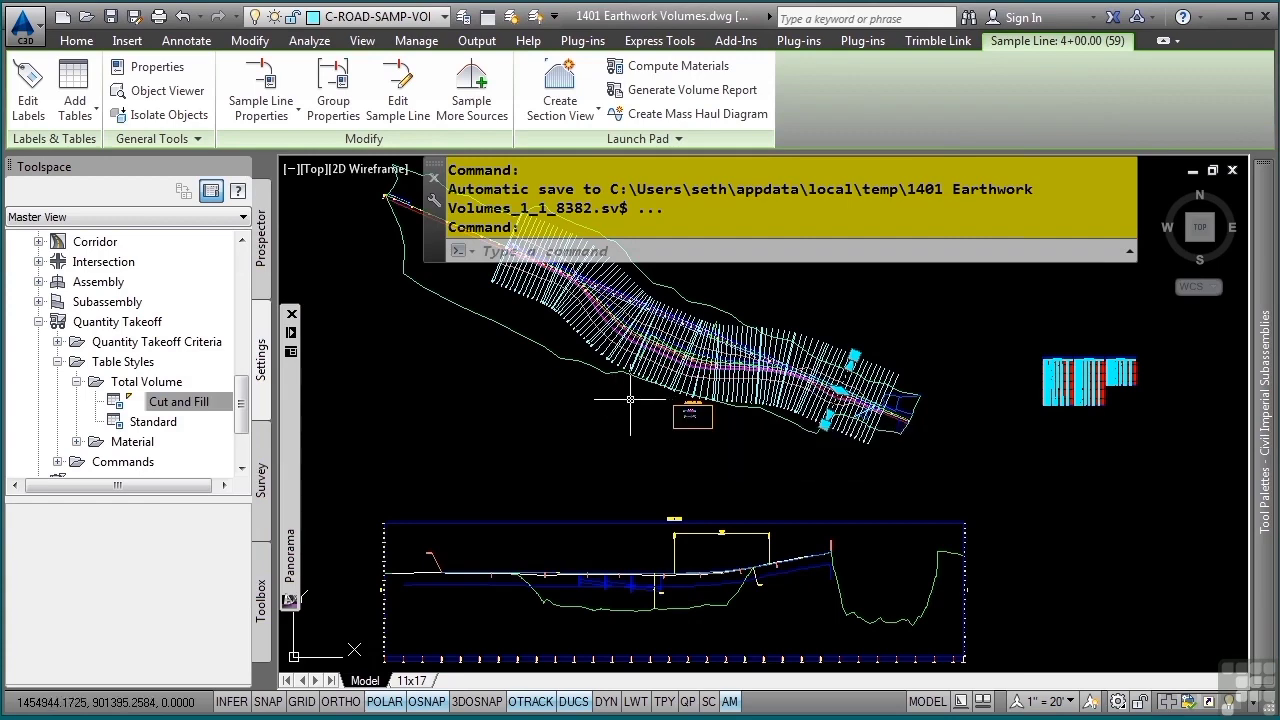
- Start a single section view for the 4+00.00 sample line, keeping the general, offset range and elevation range settings, and proceed to the section display options
{"action": "scroll", "coordinate": [815, 380], "scroll_direction": "up", "scroll_amount": 5}
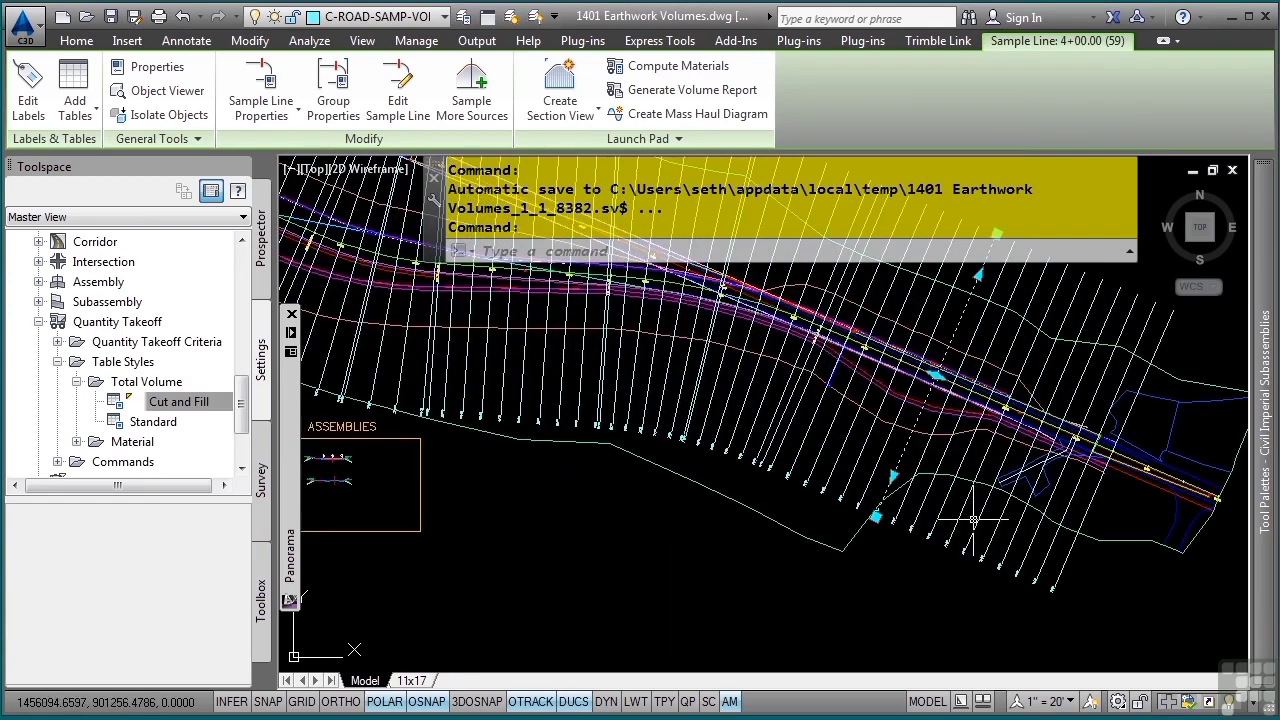
{"action": "left_click", "coordinate": [560, 108]}
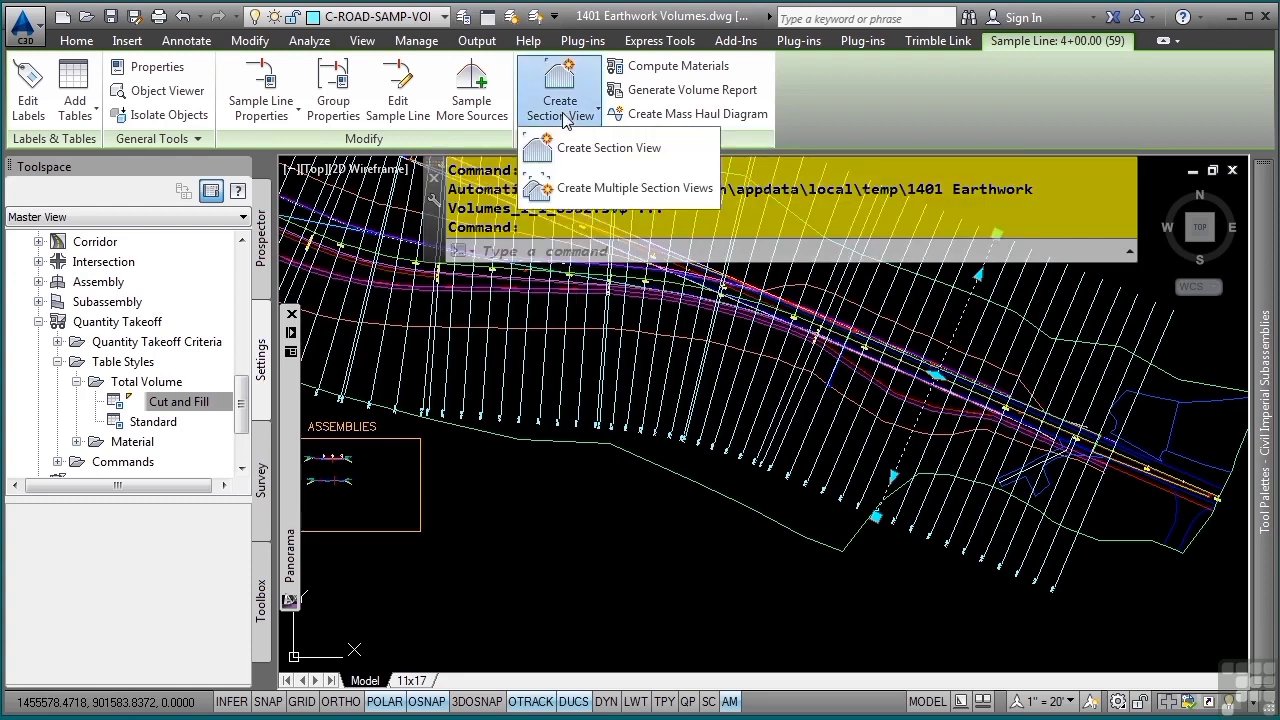
{"action": "left_click", "coordinate": [560, 149]}
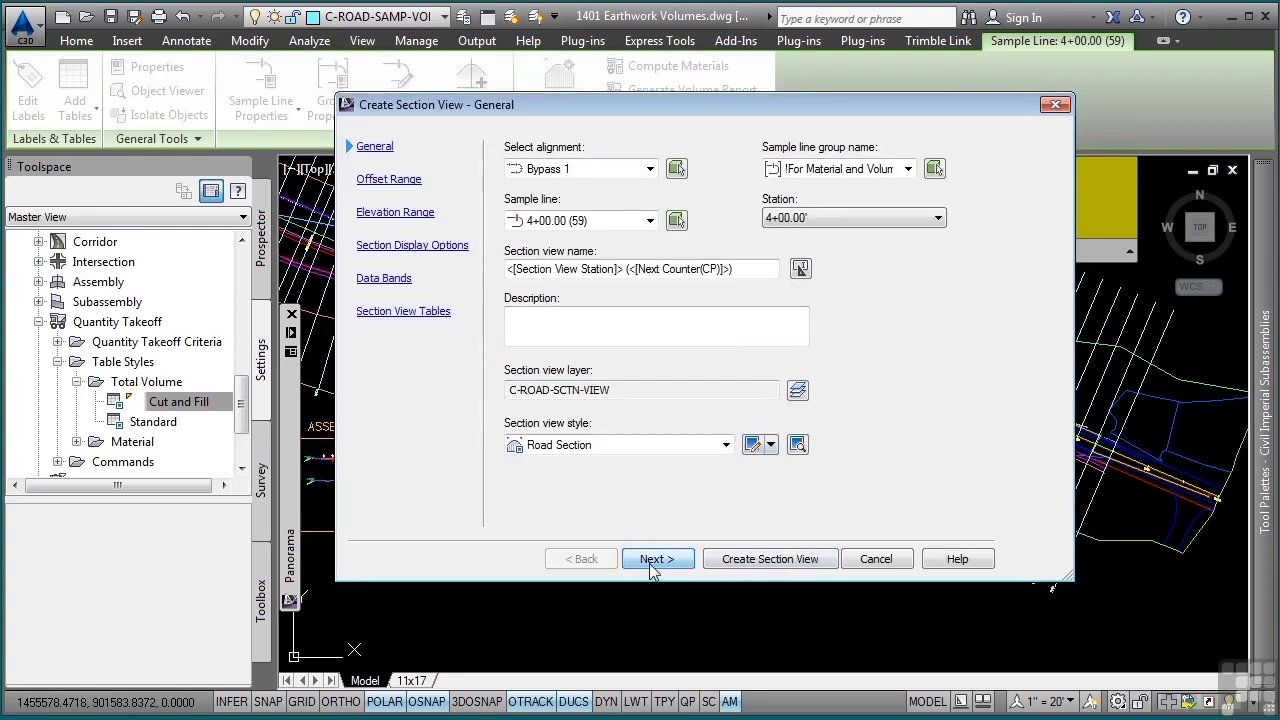
{"action": "left_click", "coordinate": [652, 561]}
{"action": "left_click", "coordinate": [652, 563]}
{"action": "left_click", "coordinate": [652, 563]}
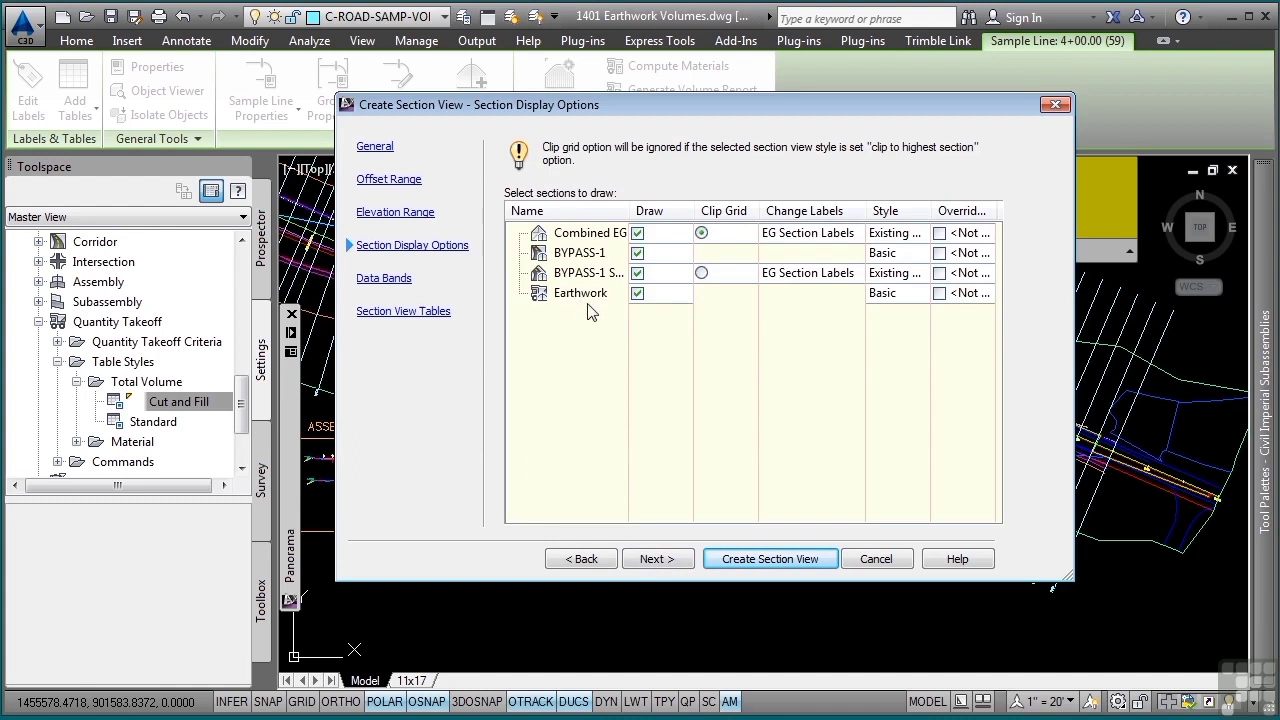
- Set the label sets of the Combined EG and BYPASS-1 Subgrade sections to _No Labels
{"action": "left_click", "coordinate": [822, 236]}
{"action": "left_click", "coordinate": [387, 185]}
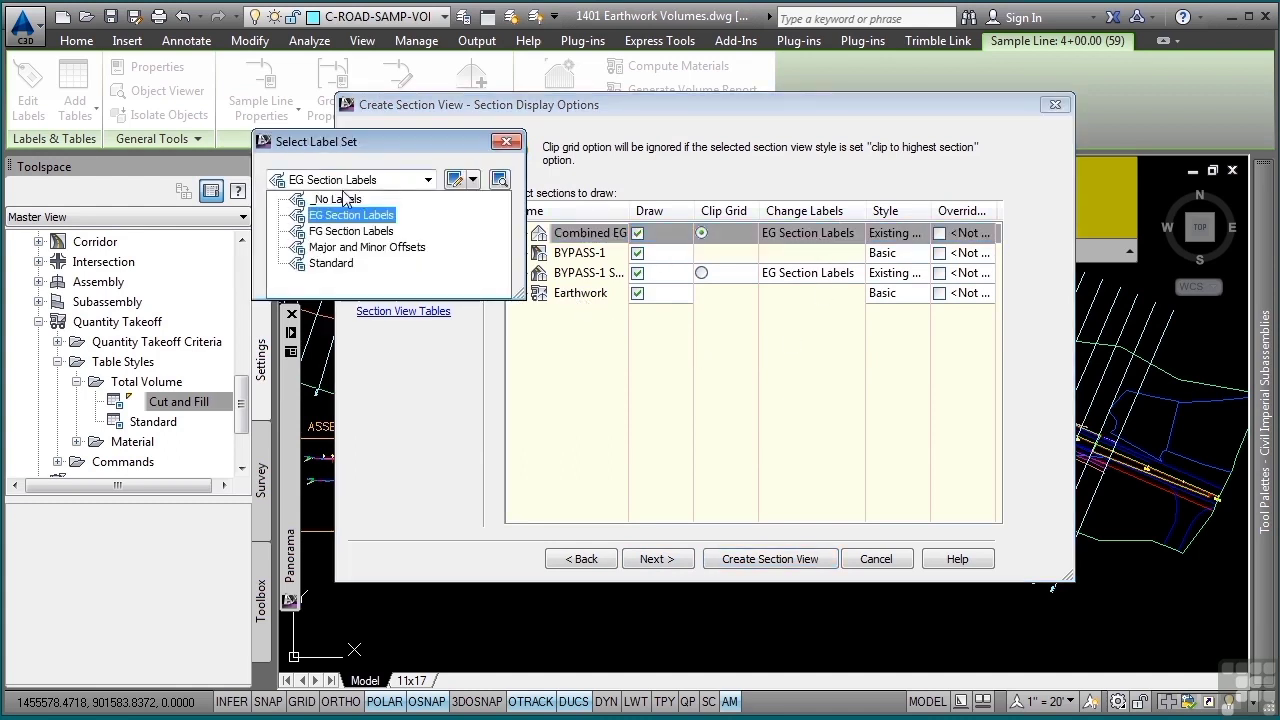
{"action": "left_click", "coordinate": [335, 199]}
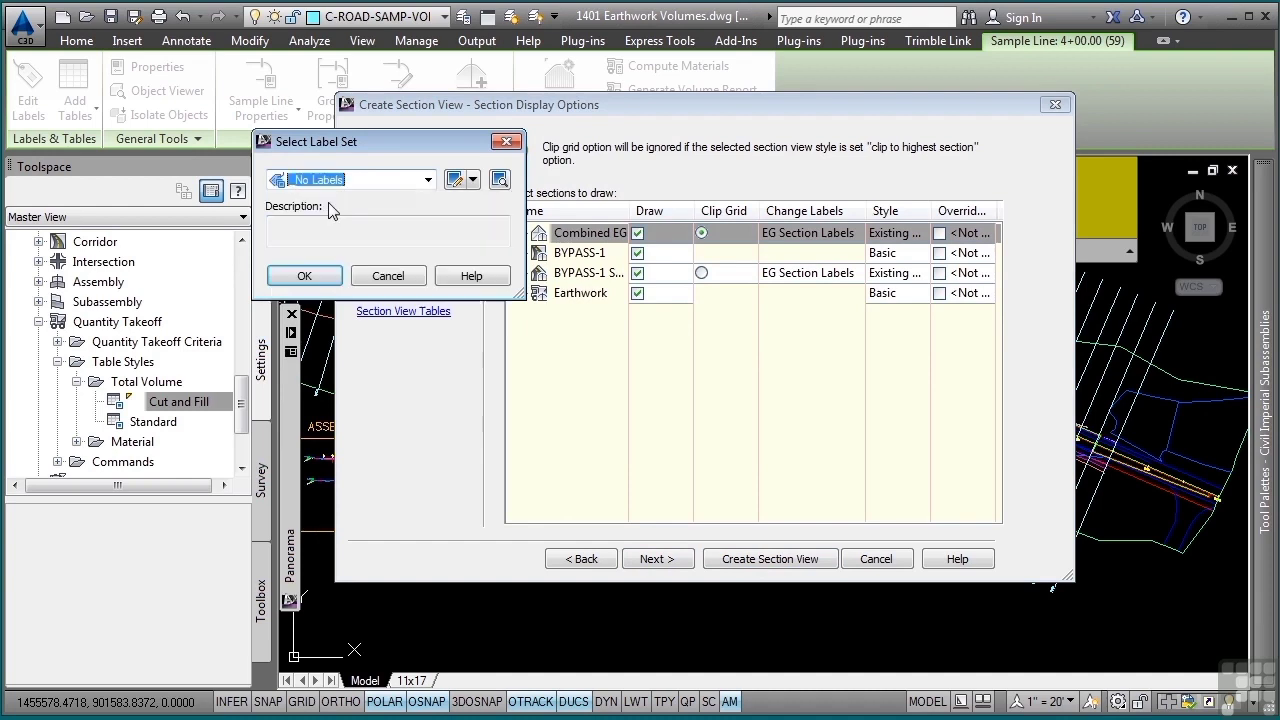
{"action": "left_click", "coordinate": [297, 274]}
{"action": "left_click", "coordinate": [781, 272]}
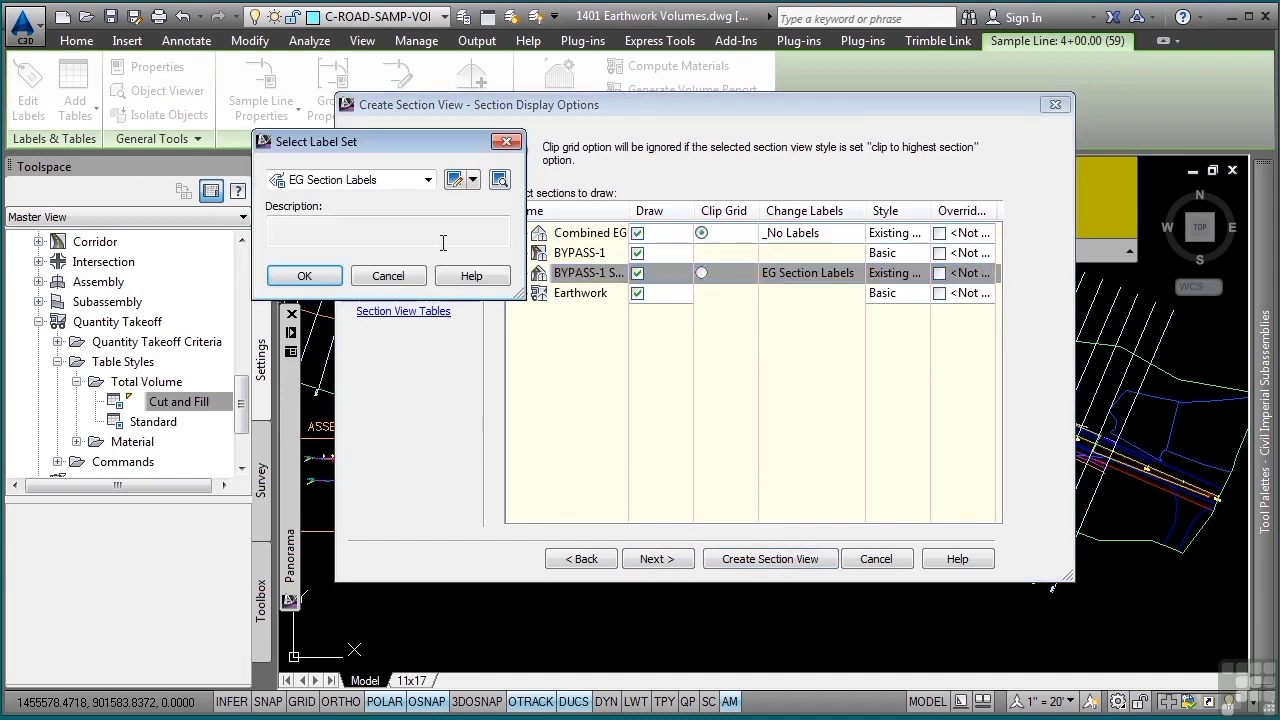
{"action": "left_click", "coordinate": [380, 181]}
{"action": "left_click", "coordinate": [330, 199]}
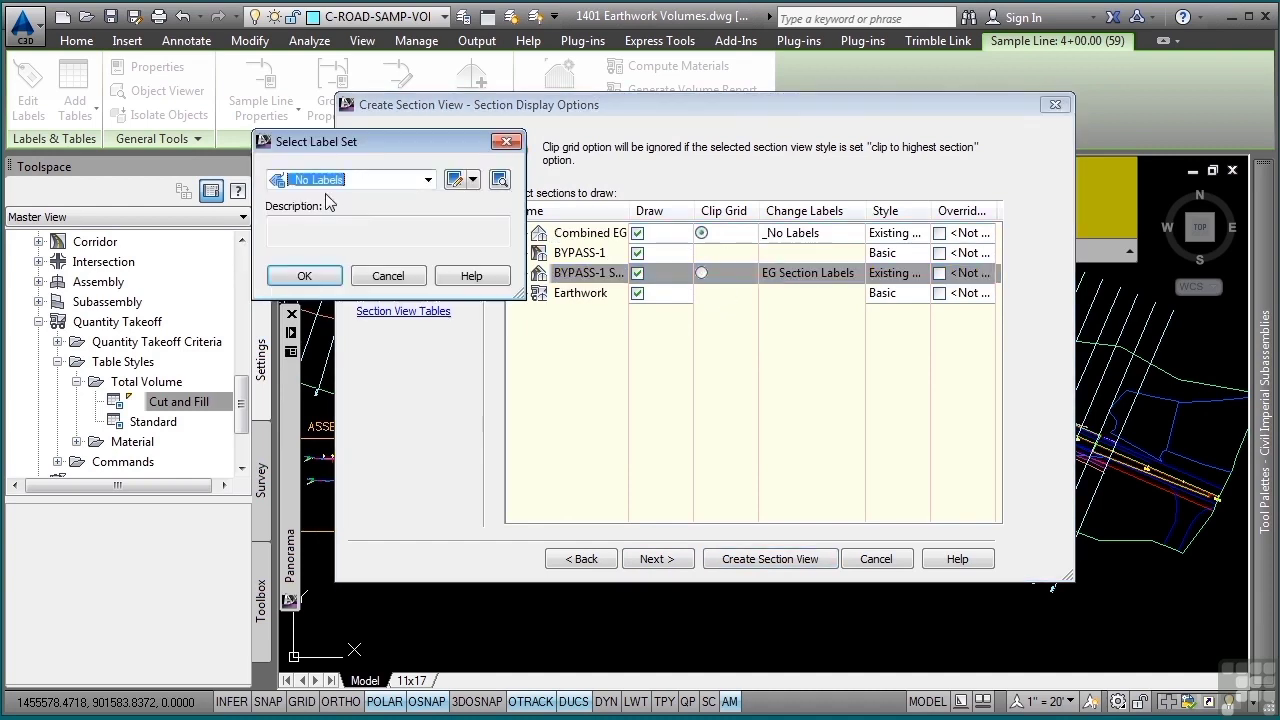
{"action": "left_click", "coordinate": [304, 276]}
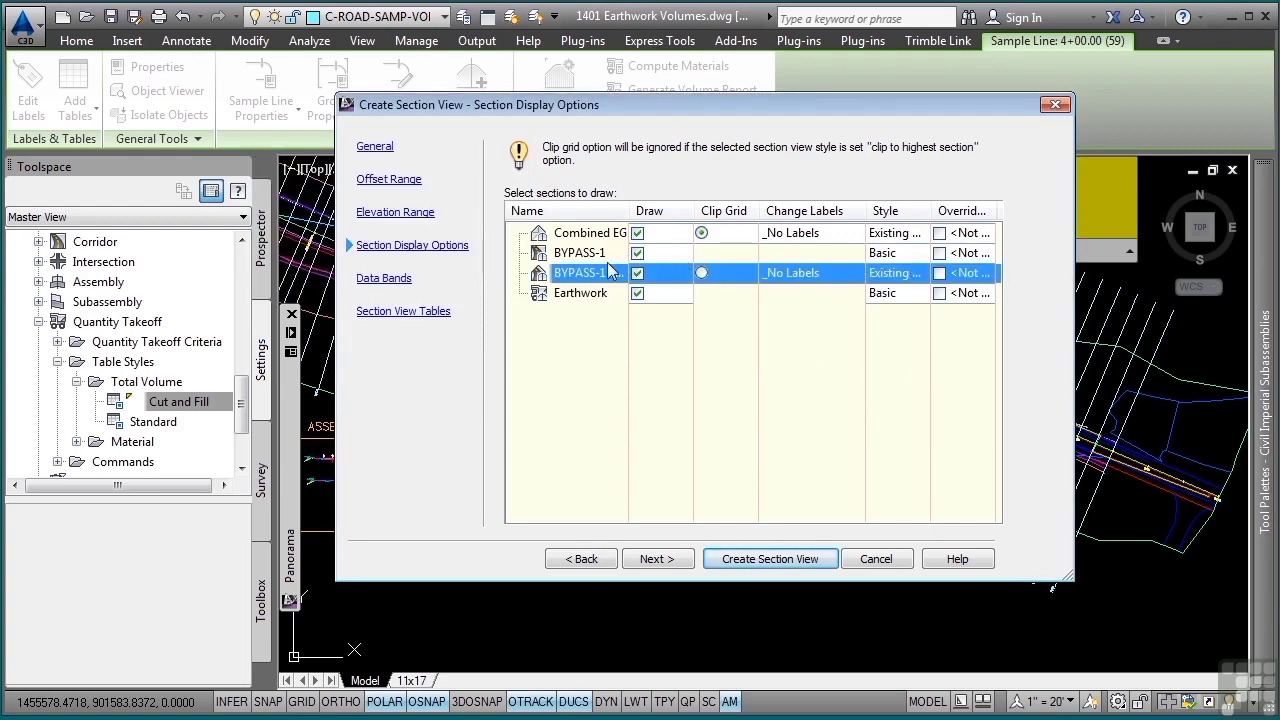
- Set the code set style of the BYPASS-1 corridor section to View-Edit
{"action": "left_click", "coordinate": [883, 256]}
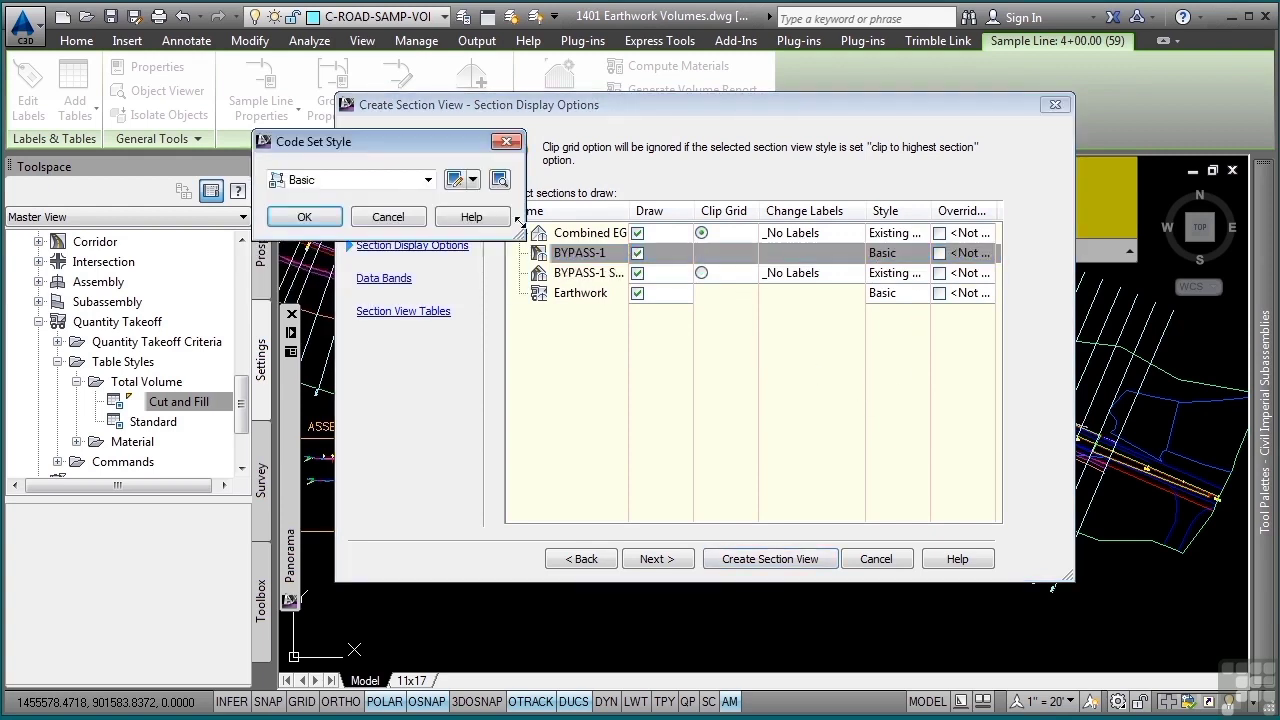
{"action": "left_click", "coordinate": [399, 184]}
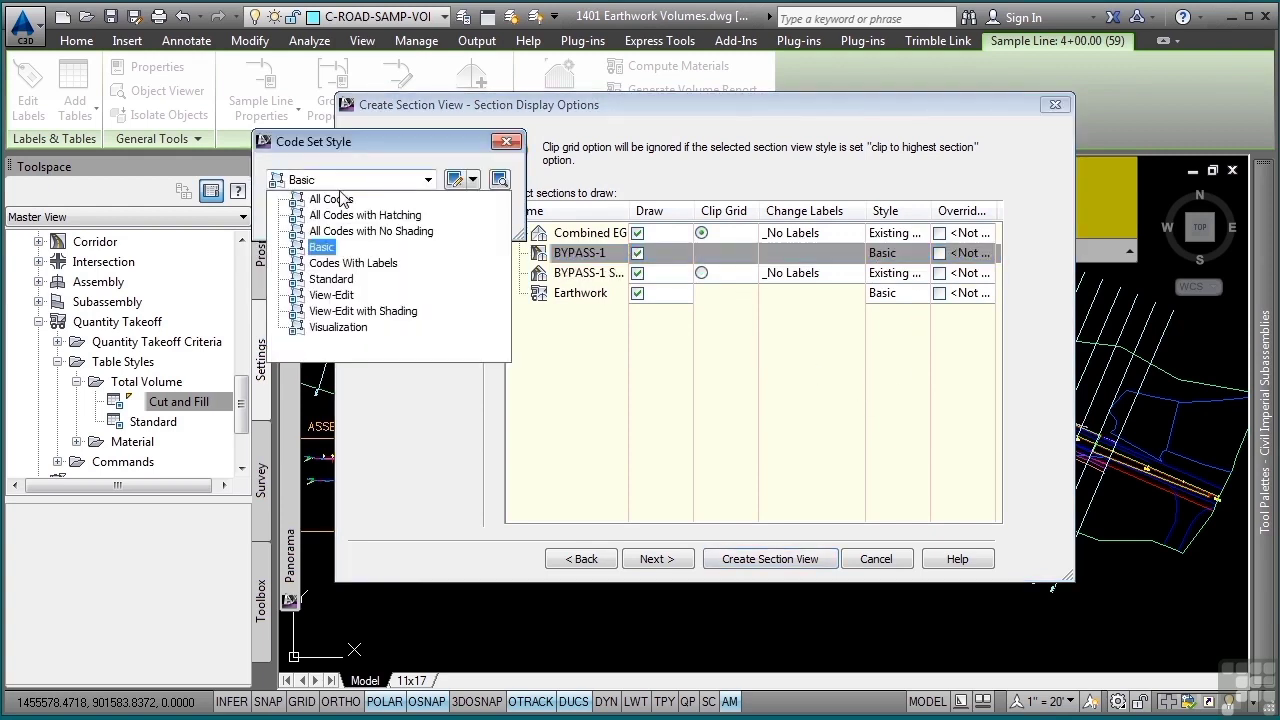
{"action": "left_click", "coordinate": [330, 295]}
{"action": "left_click", "coordinate": [294, 216]}
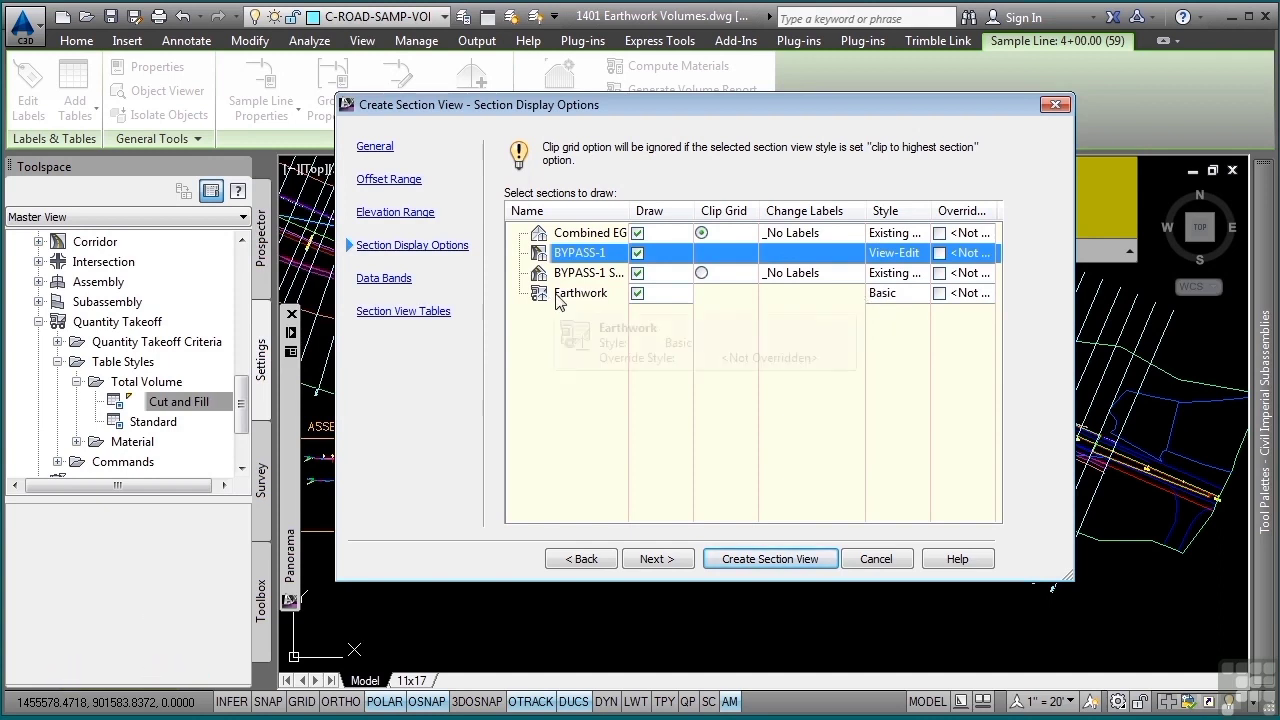
- Set the section view's data band set to <none>
{"action": "left_click", "coordinate": [667, 562]}
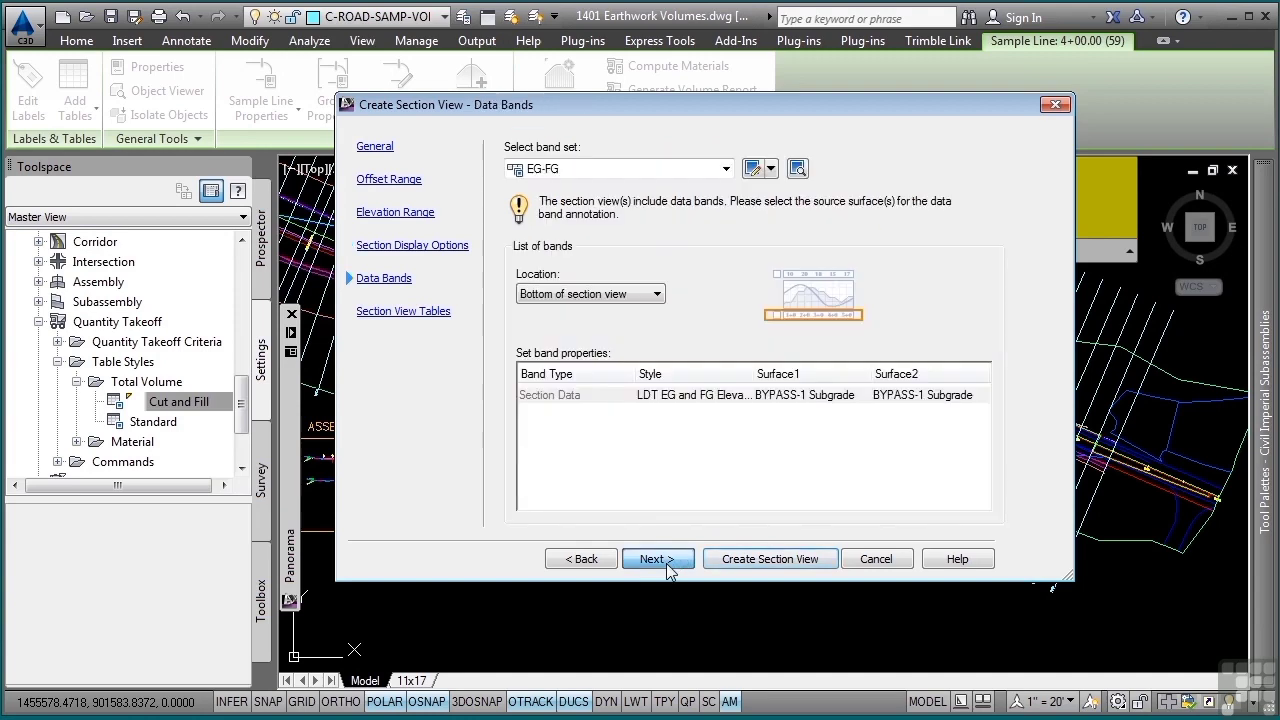
{"action": "left_click", "coordinate": [615, 170]}
{"action": "left_click", "coordinate": [575, 200]}
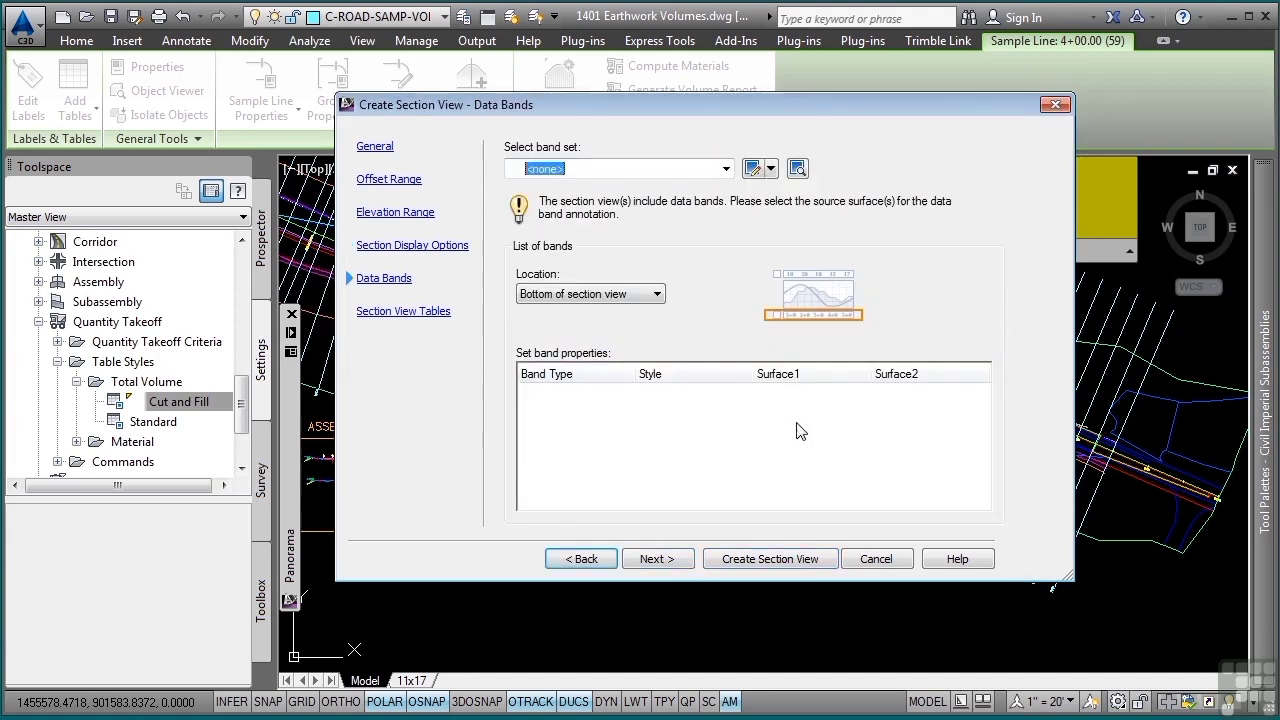
- Add a Total Volume table in the Basic style and create the section view in the empty area below the sample lines
{"action": "left_click", "coordinate": [647, 560]}
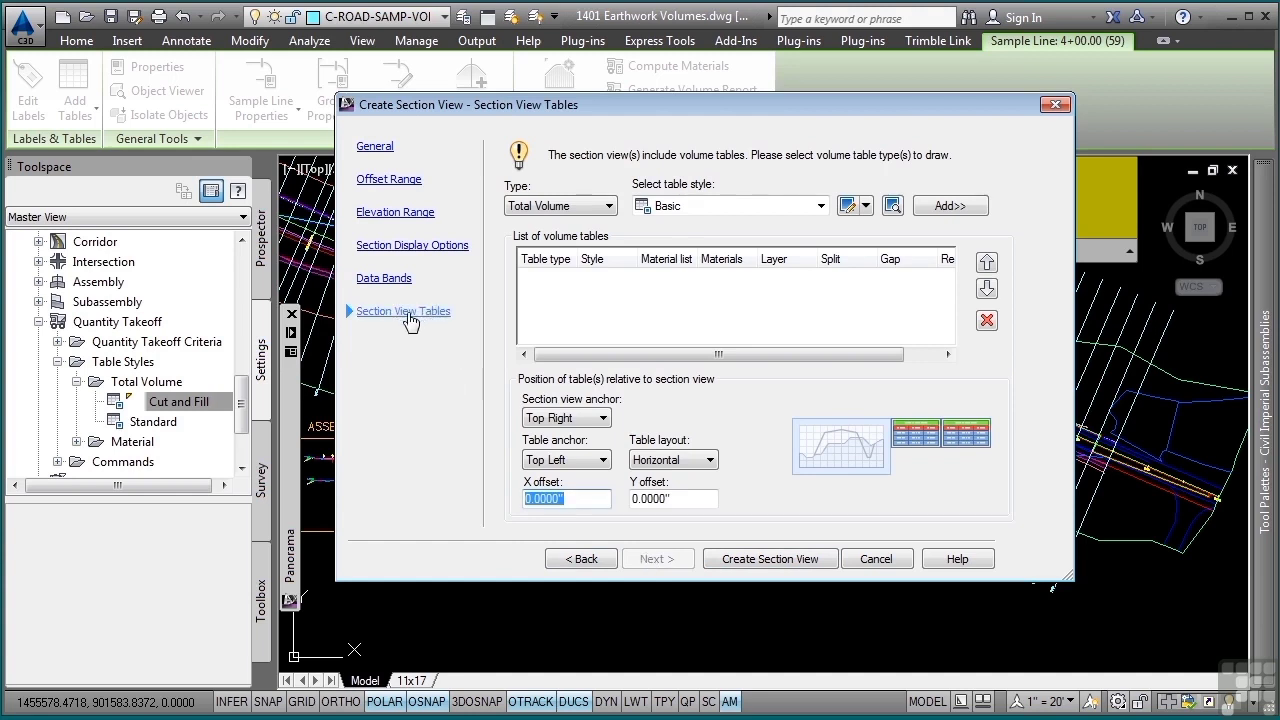
{"action": "left_click", "coordinate": [576, 208]}
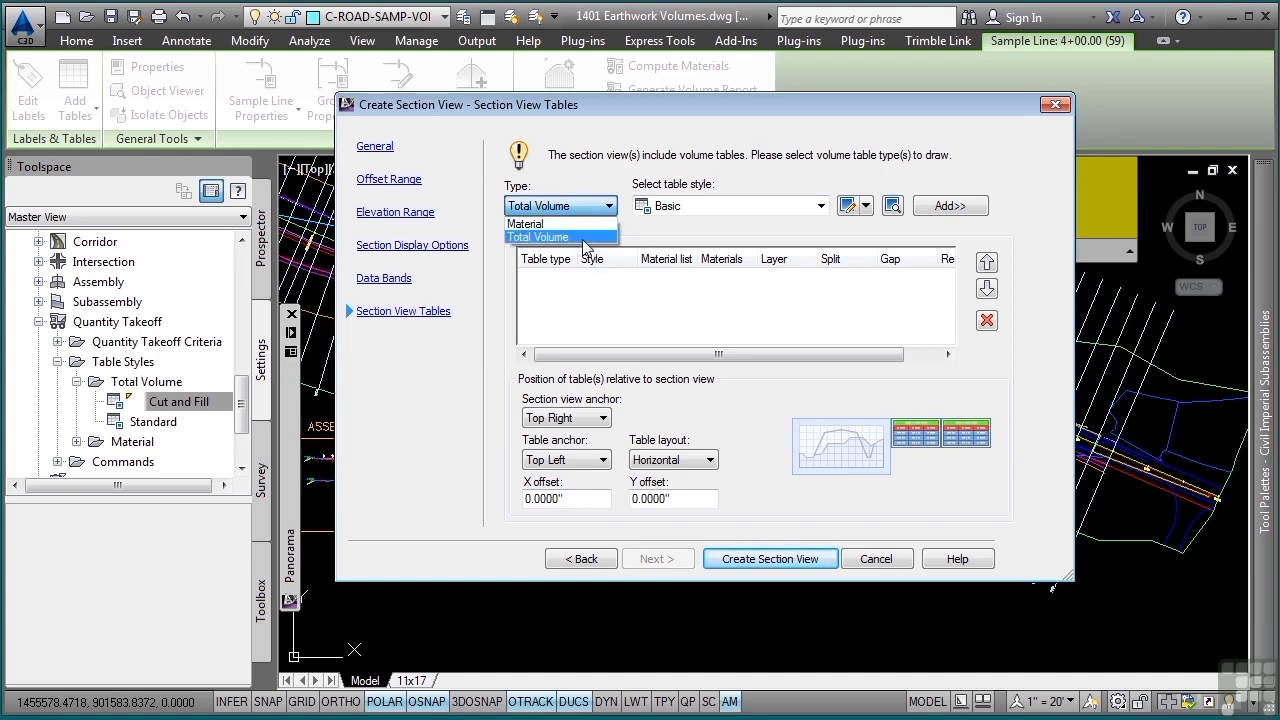
{"action": "left_click", "coordinate": [583, 238]}
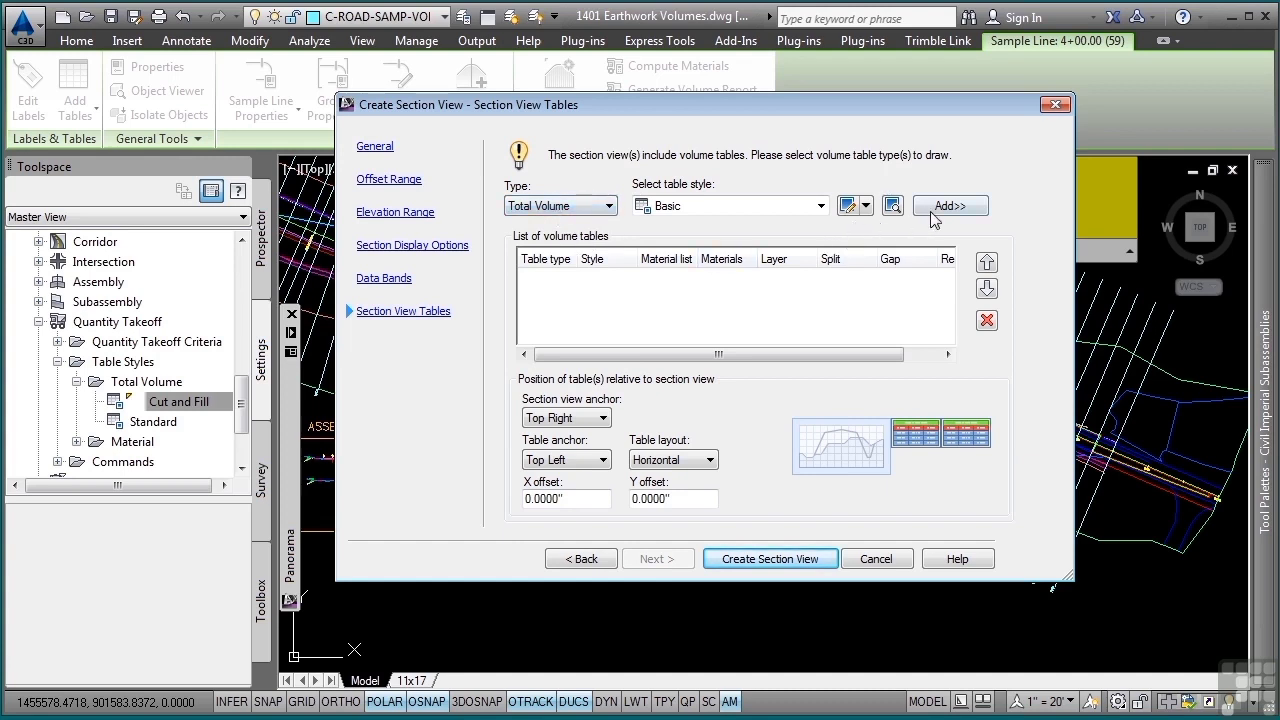
{"action": "left_click", "coordinate": [820, 206]}
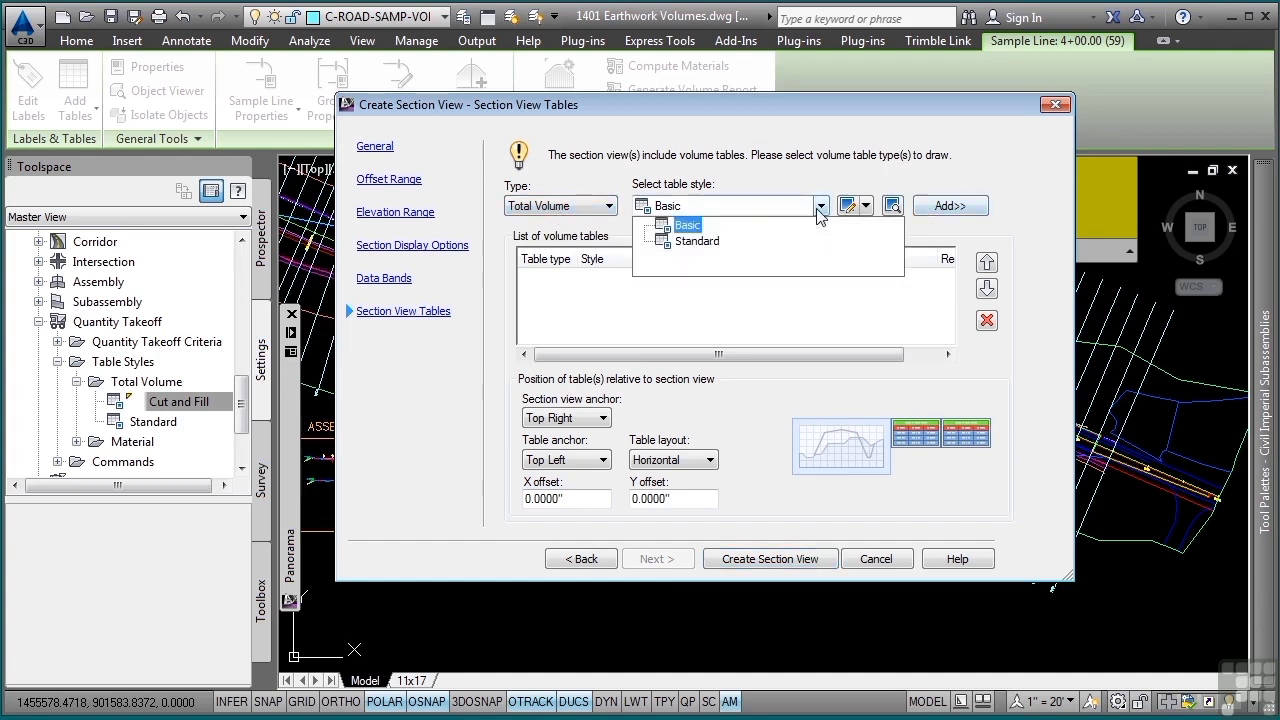
{"action": "left_click", "coordinate": [687, 226]}
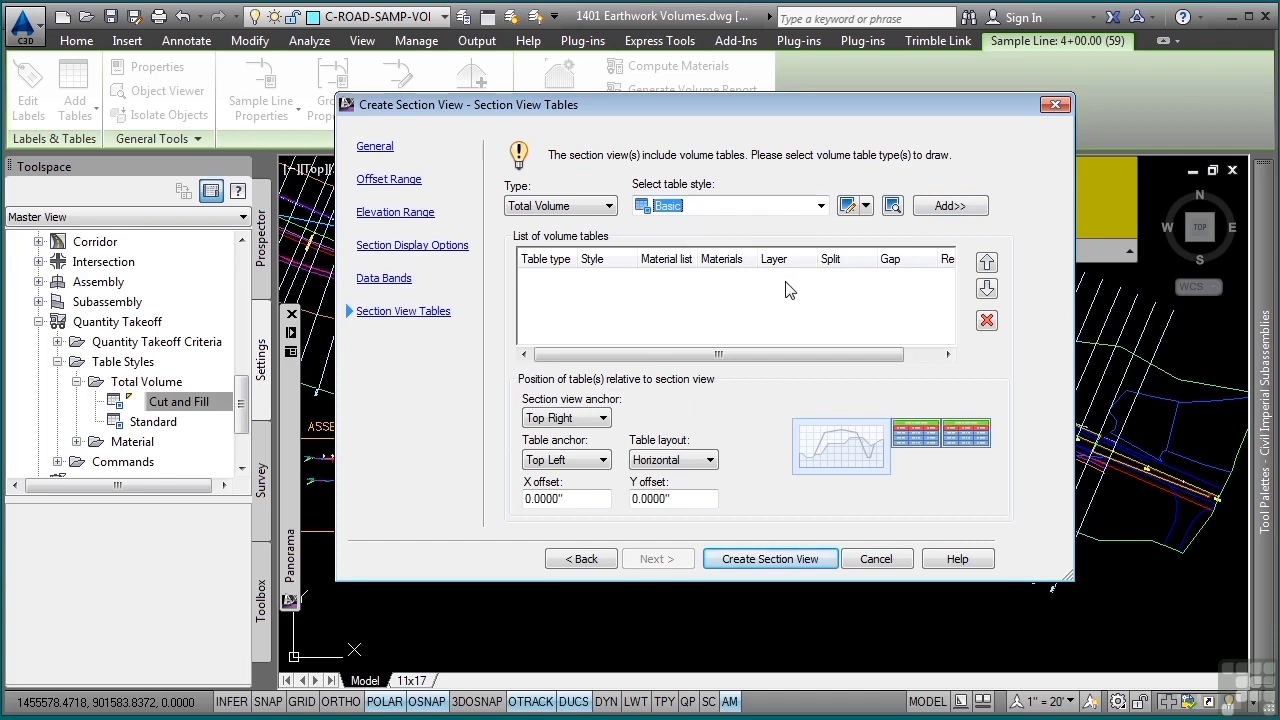
{"action": "left_click", "coordinate": [962, 206]}
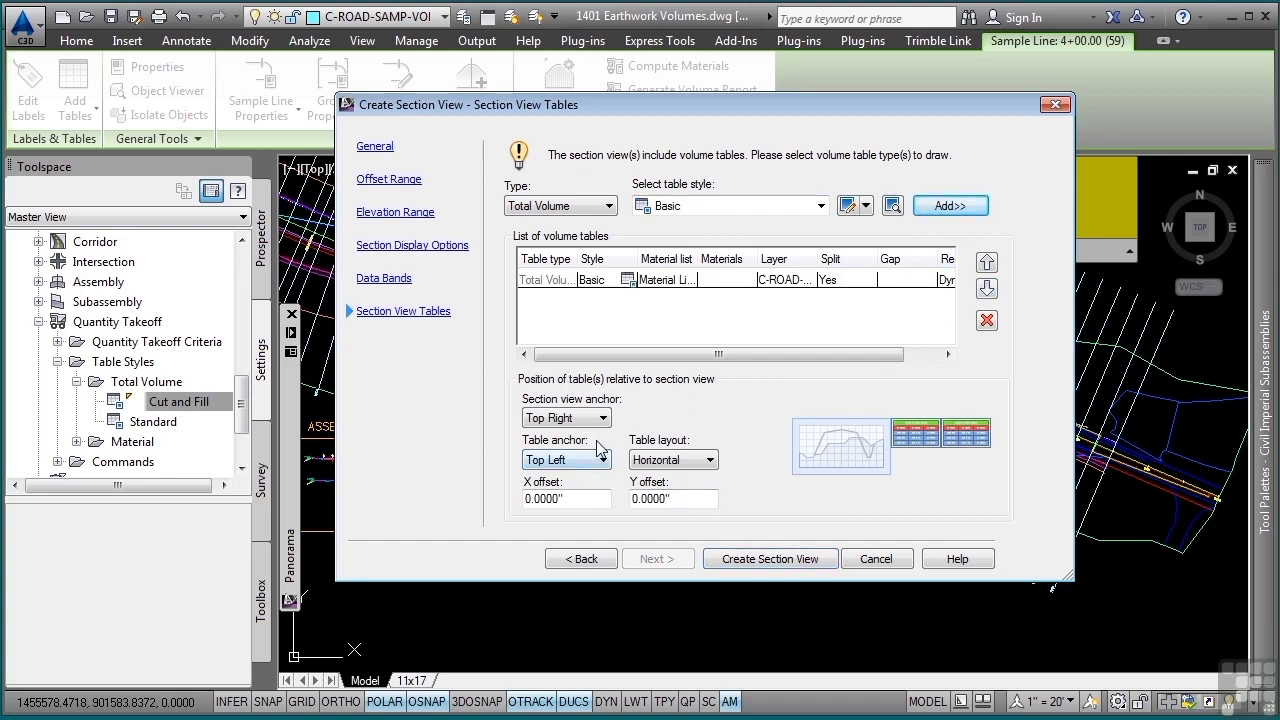
{"action": "left_click", "coordinate": [762, 563]}
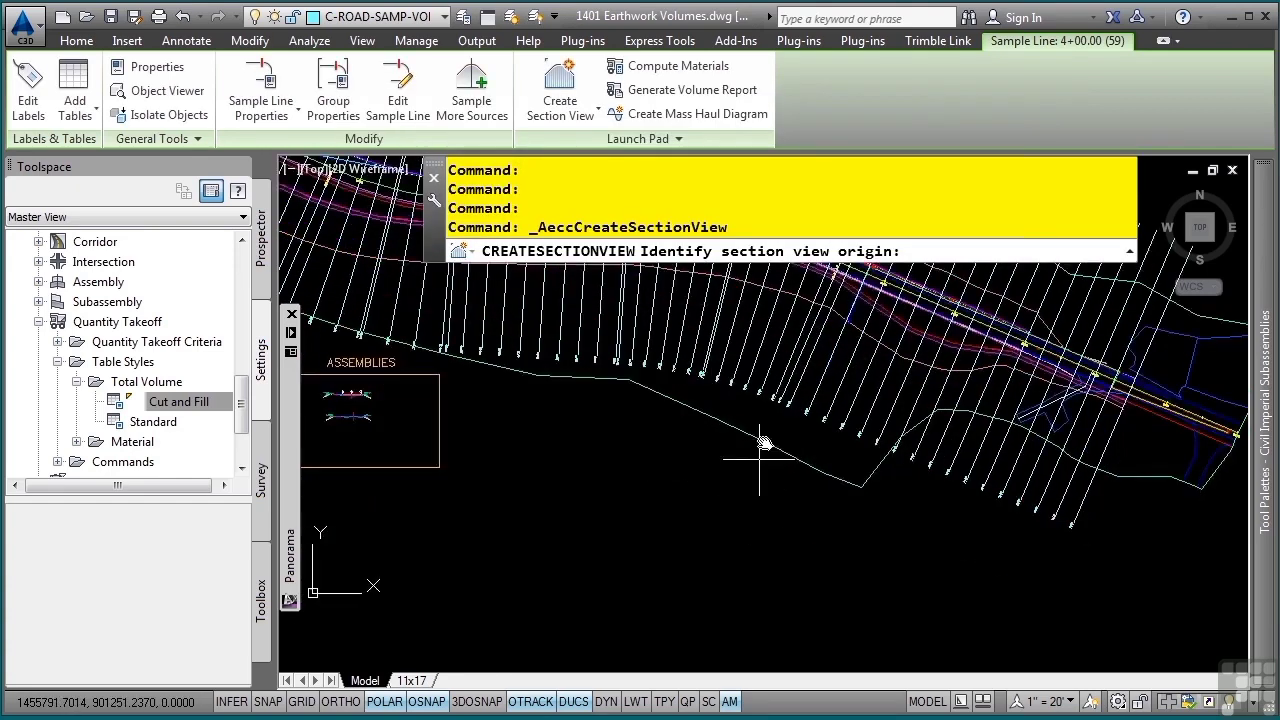
{"action": "left_click", "coordinate": [709, 513]}
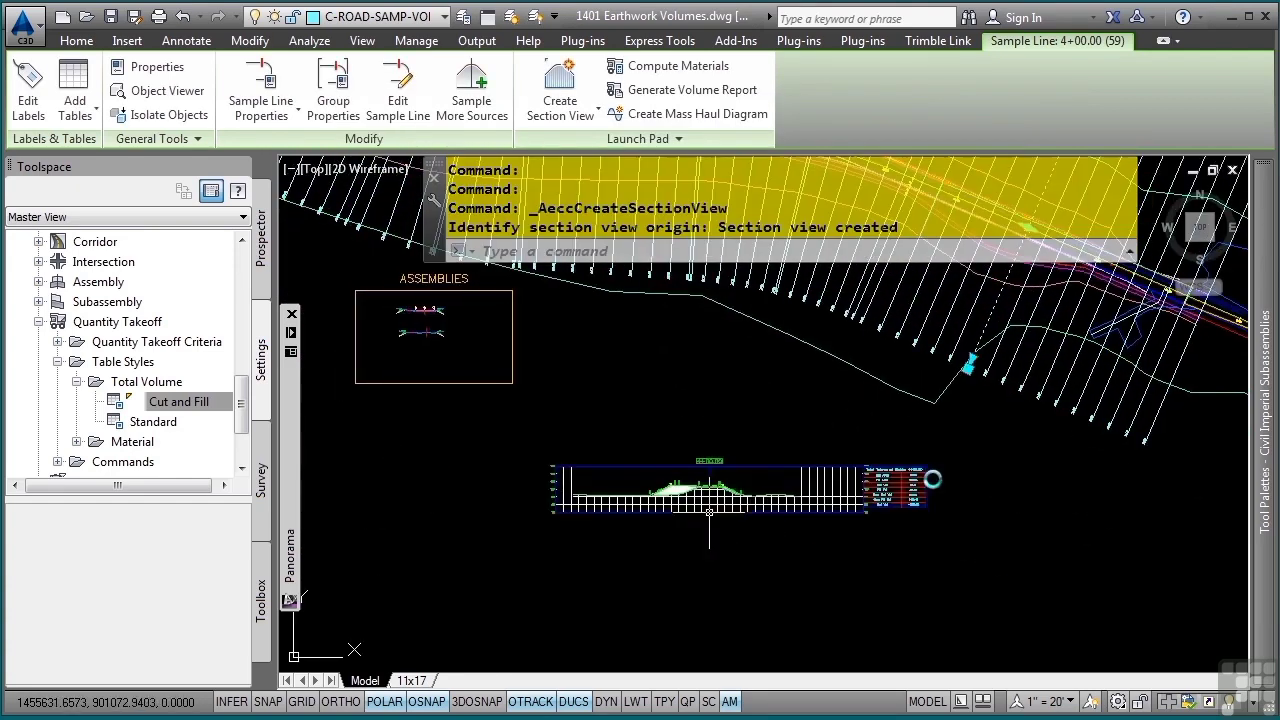
- Examine the Total Volume table beside the new 4+00.00 section view and clear the selection
{"action": "scroll", "coordinate": [863, 519], "scroll_direction": "up", "scroll_amount": 6}
{"action": "middle_click_drag", "start_coordinate": [888, 454], "coordinate": [684, 488]}
{"action": "scroll", "coordinate": [696, 459], "scroll_direction": "up", "scroll_amount": 2}
{"action": "scroll", "coordinate": [776, 532], "scroll_direction": "down", "scroll_amount": 2}
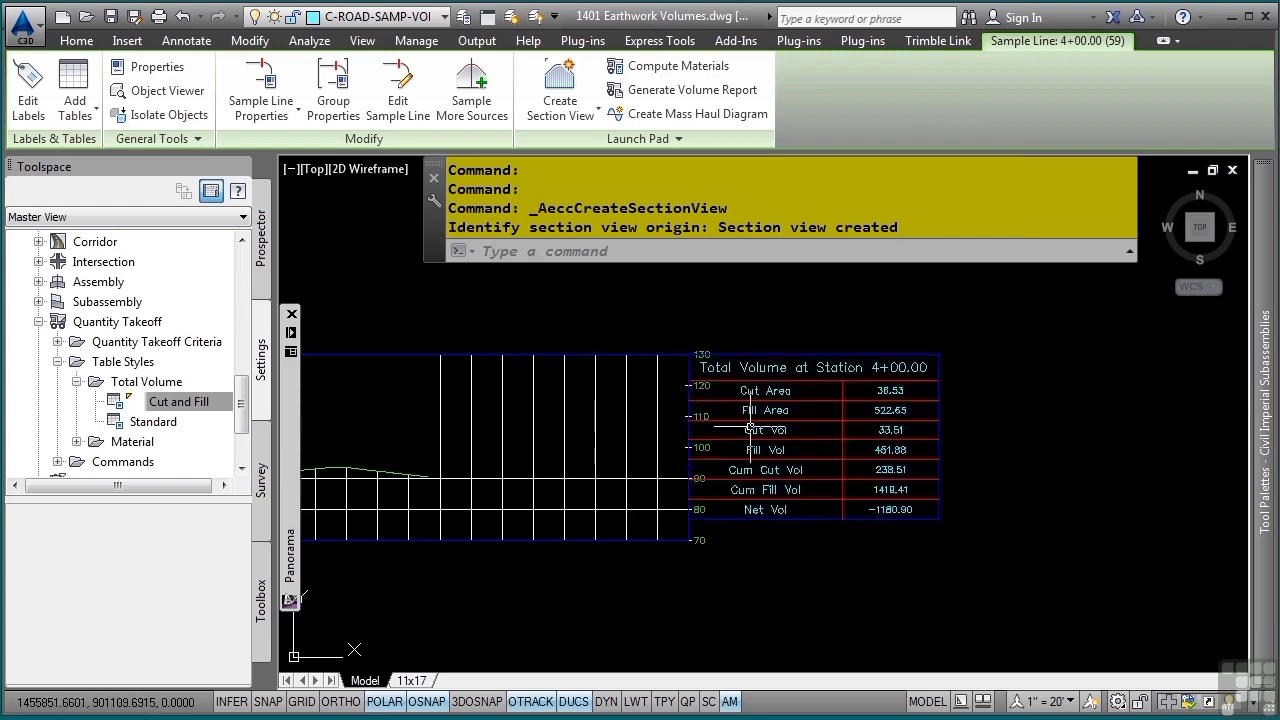
{"action": "scroll", "coordinate": [641, 511], "scroll_direction": "down", "scroll_amount": 2}
{"action": "middle_click_drag", "start_coordinate": [545, 486], "coordinate": [692, 452]}
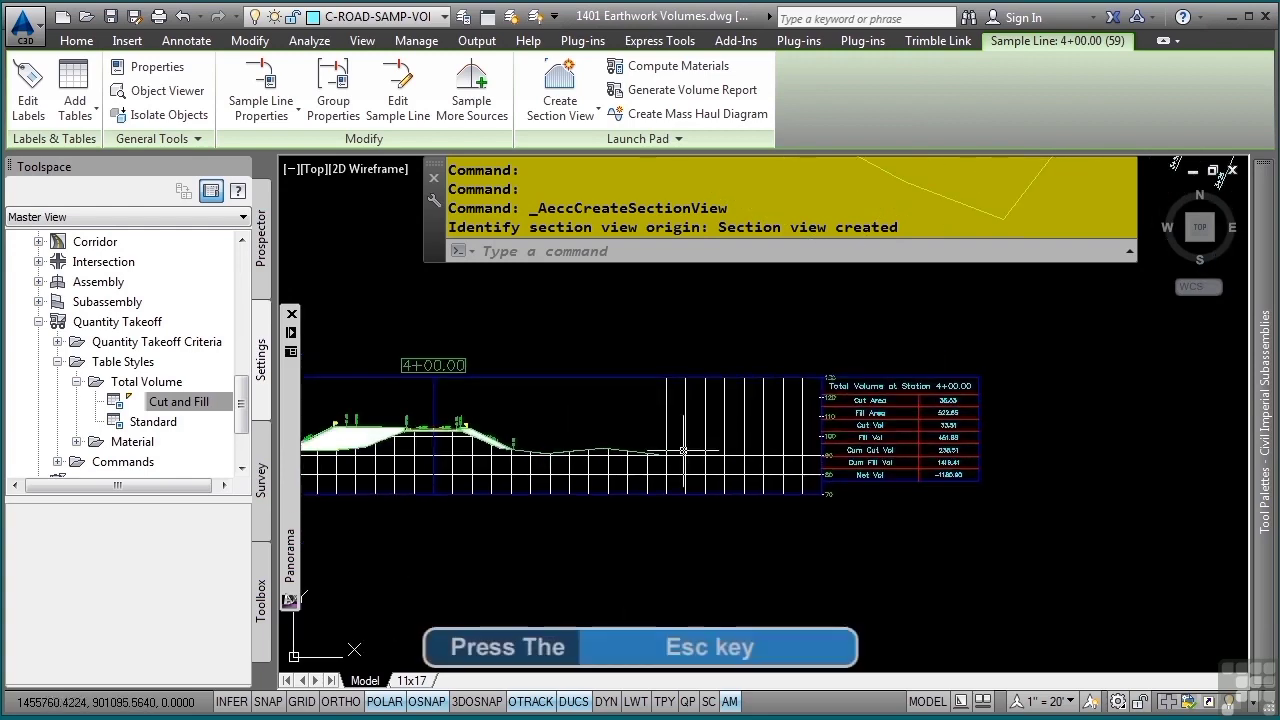
{"action": "key", "text": "Escape"}
{"action": "key", "text": "Escape"}
{"action": "key", "text": "Escape"}
{"action": "key", "text": "Escape"}
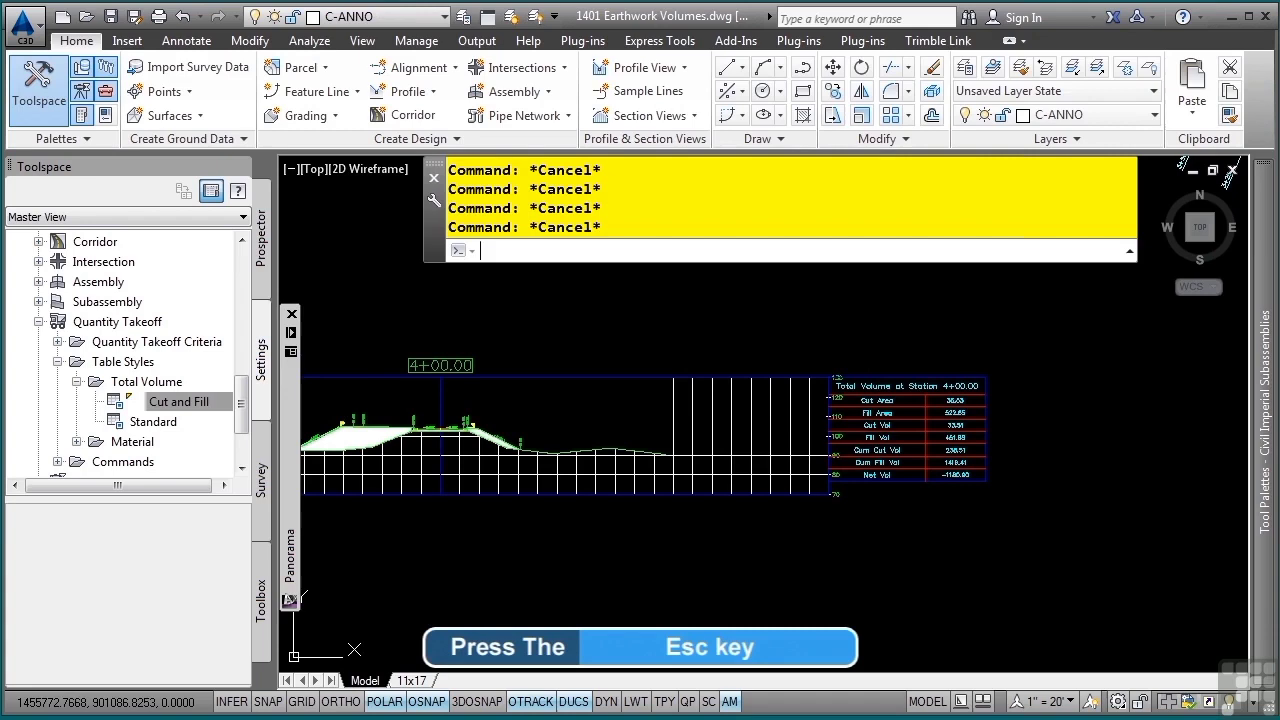
- Set the volume tables' section view anchor to Bottom Right in the 4+00.00 section view's properties, keeping the offsets at zero
{"action": "left_click", "coordinate": [739, 422]}
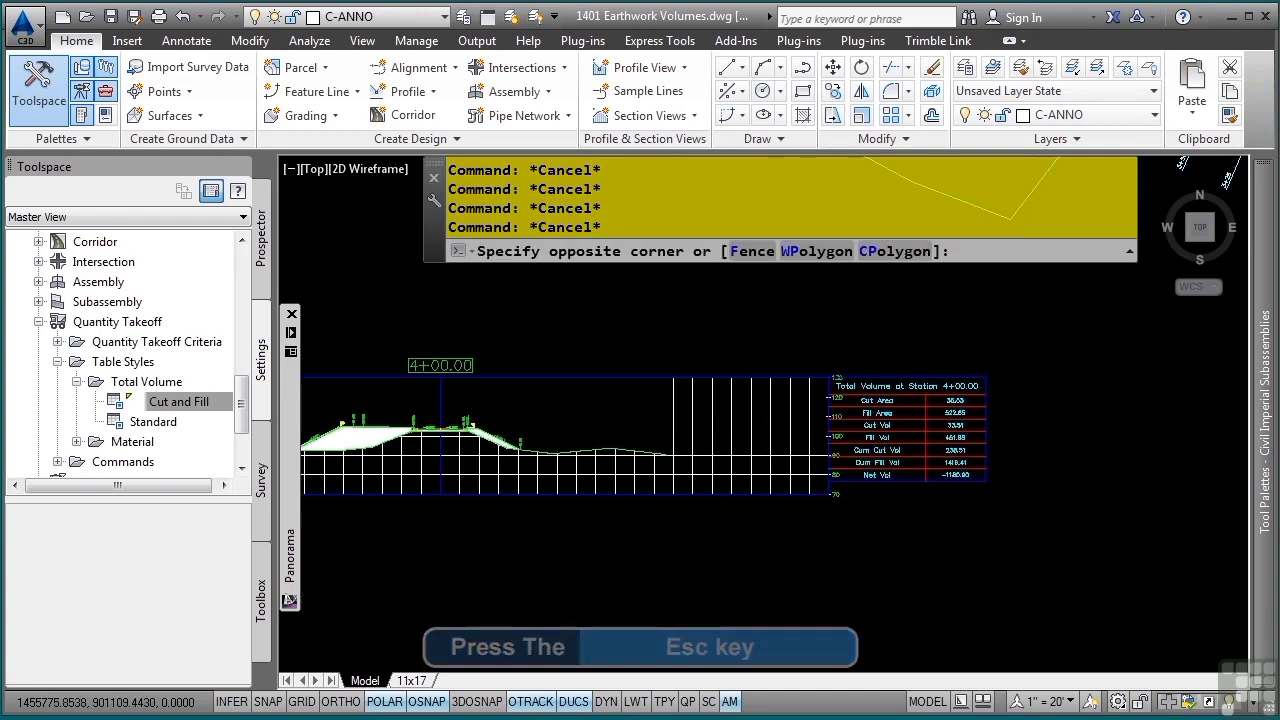
{"action": "left_click", "coordinate": [743, 470]}
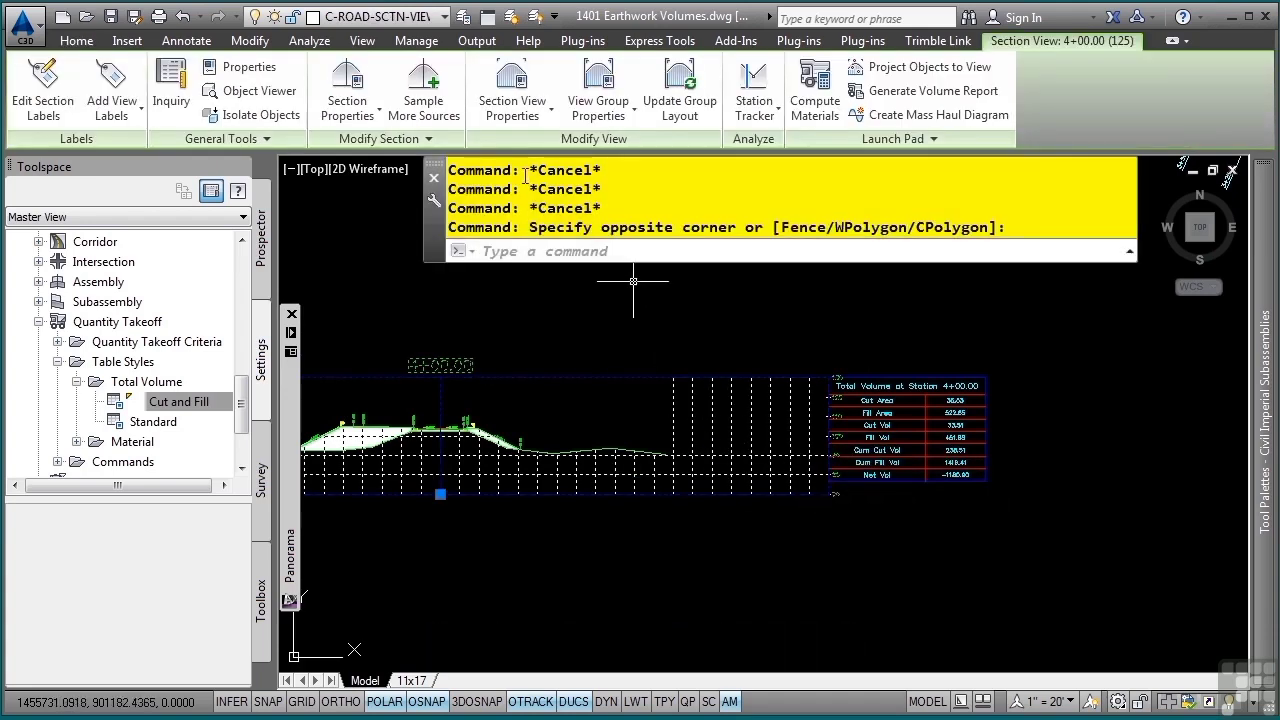
{"action": "left_click", "coordinate": [538, 80]}
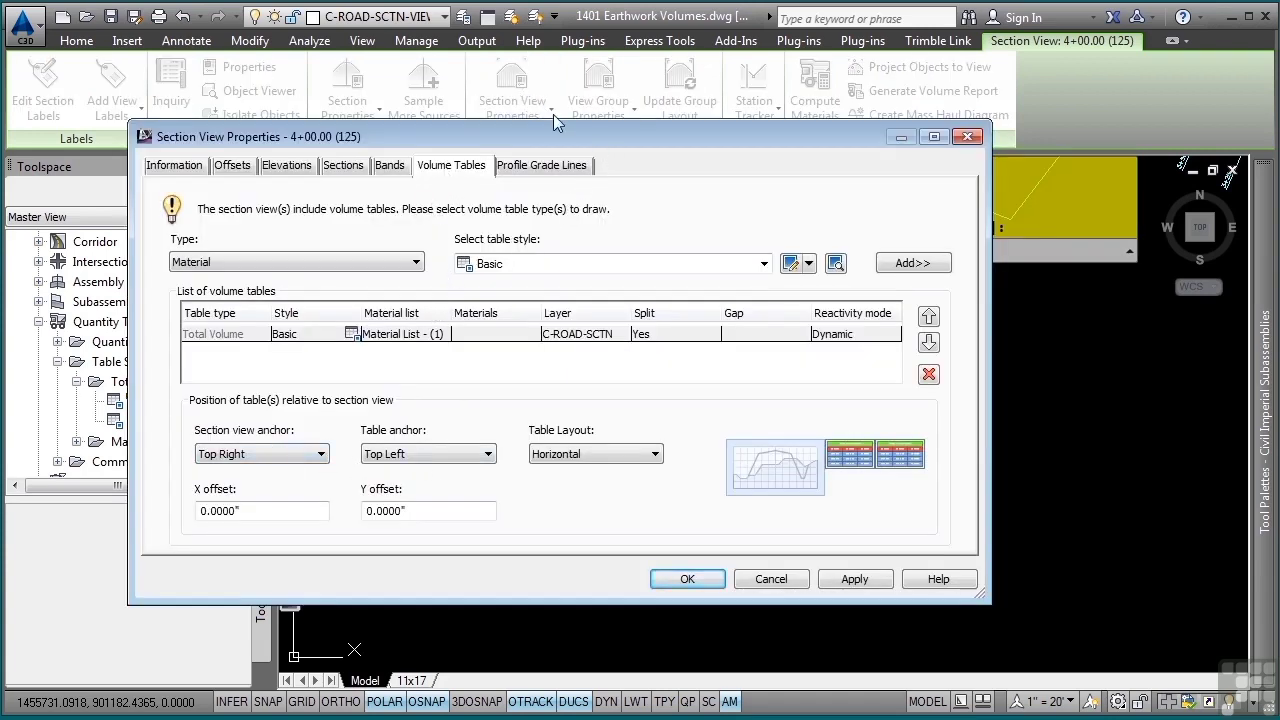
{"action": "left_click_drag", "start_coordinate": [563, 139], "coordinate": [480, 42]}
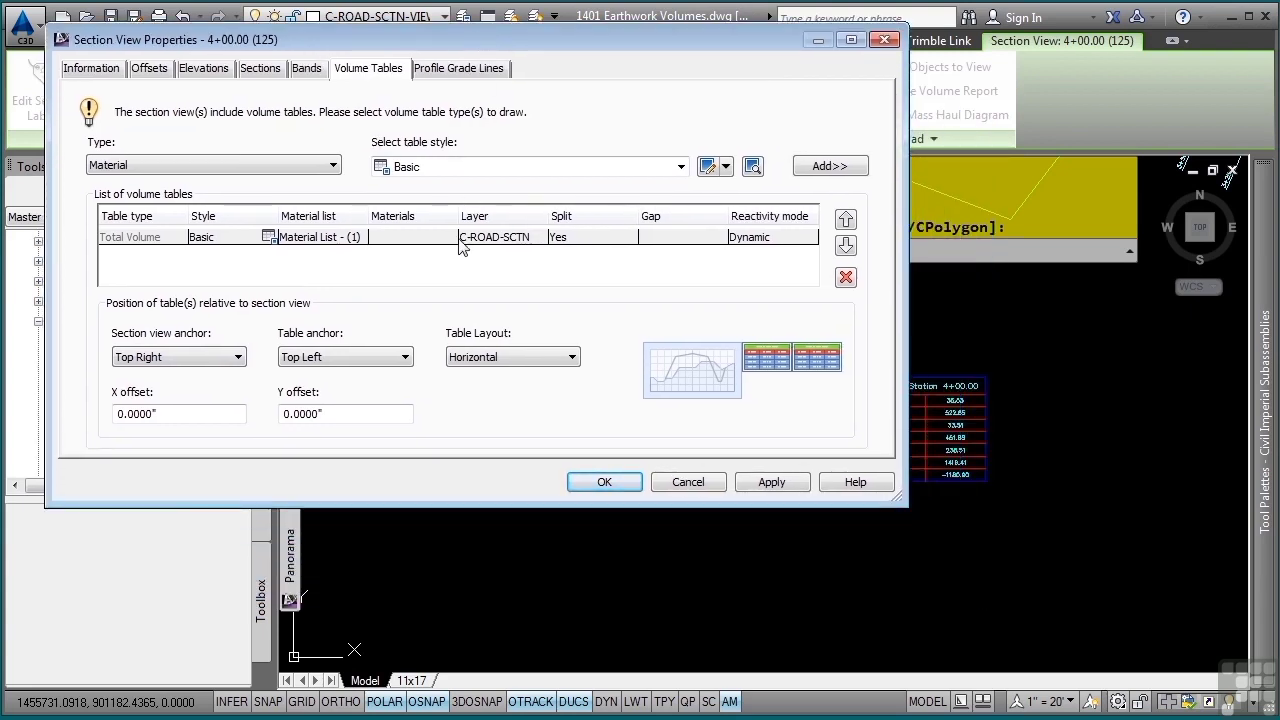
{"action": "left_click", "coordinate": [220, 360]}
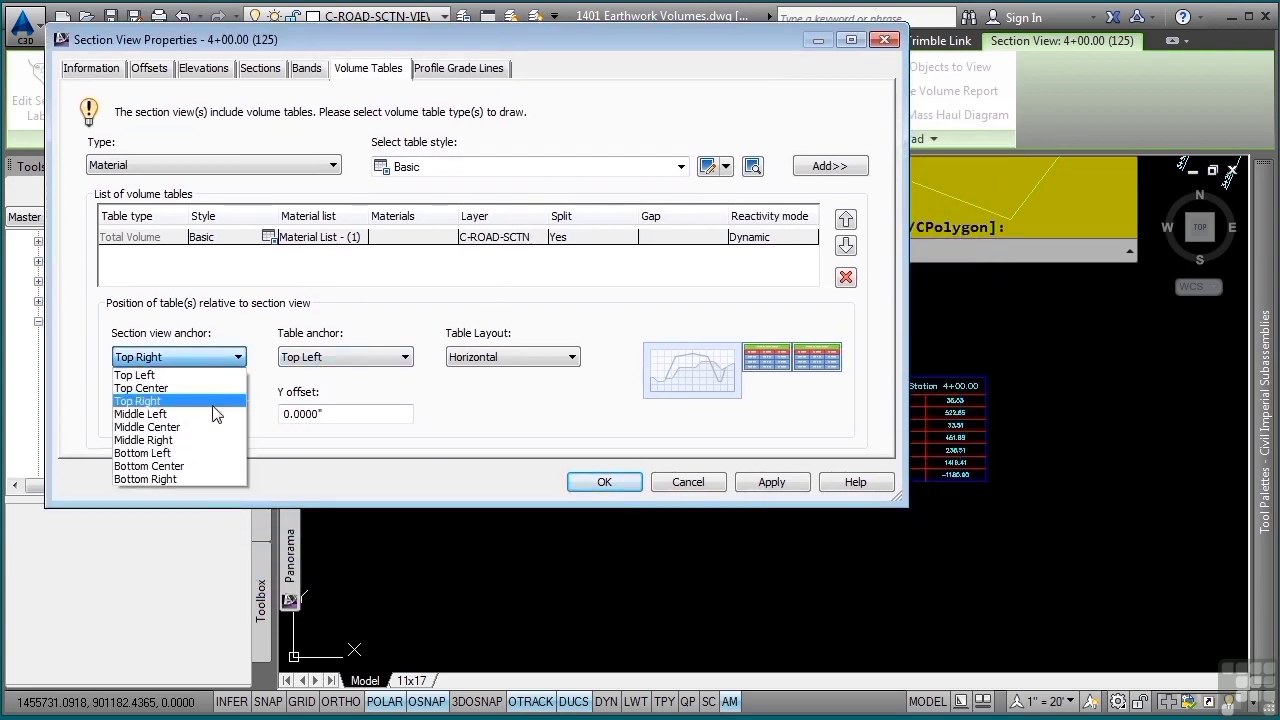
{"action": "left_click", "coordinate": [172, 479]}
{"action": "left_click", "coordinate": [765, 484]}
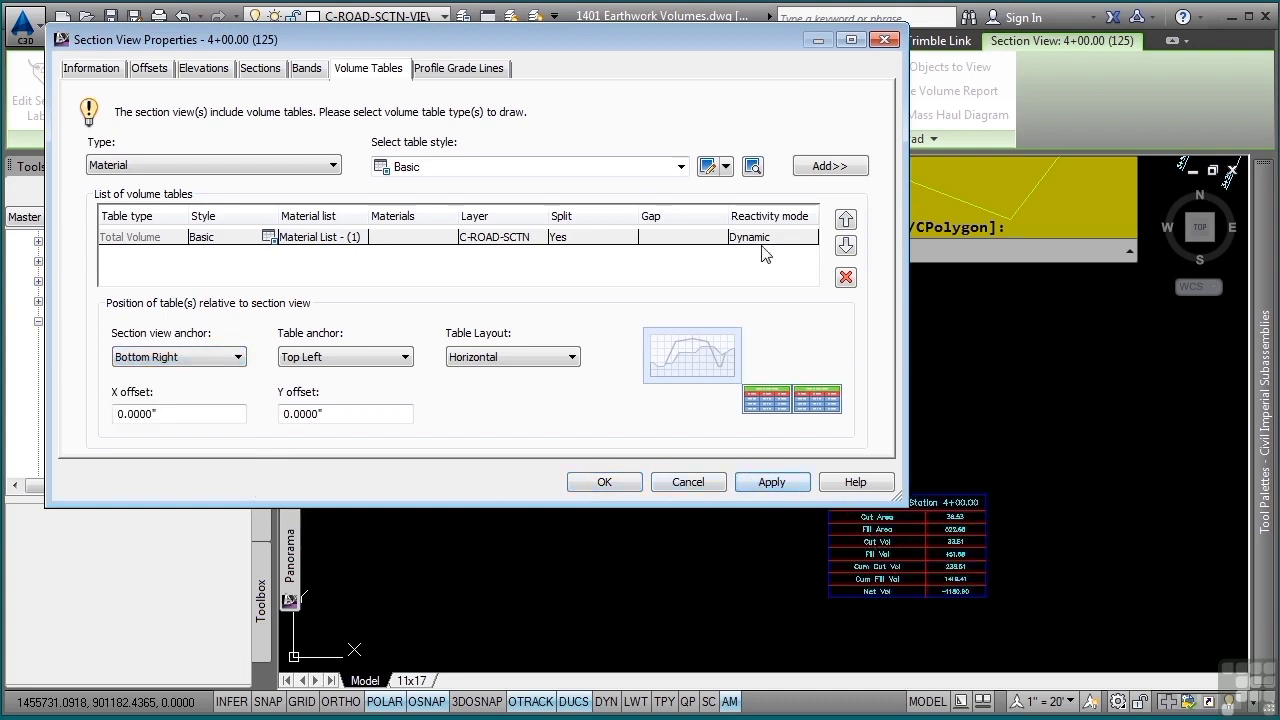
{"action": "left_click_drag", "start_coordinate": [893, 493], "coordinate": [630, 328]}
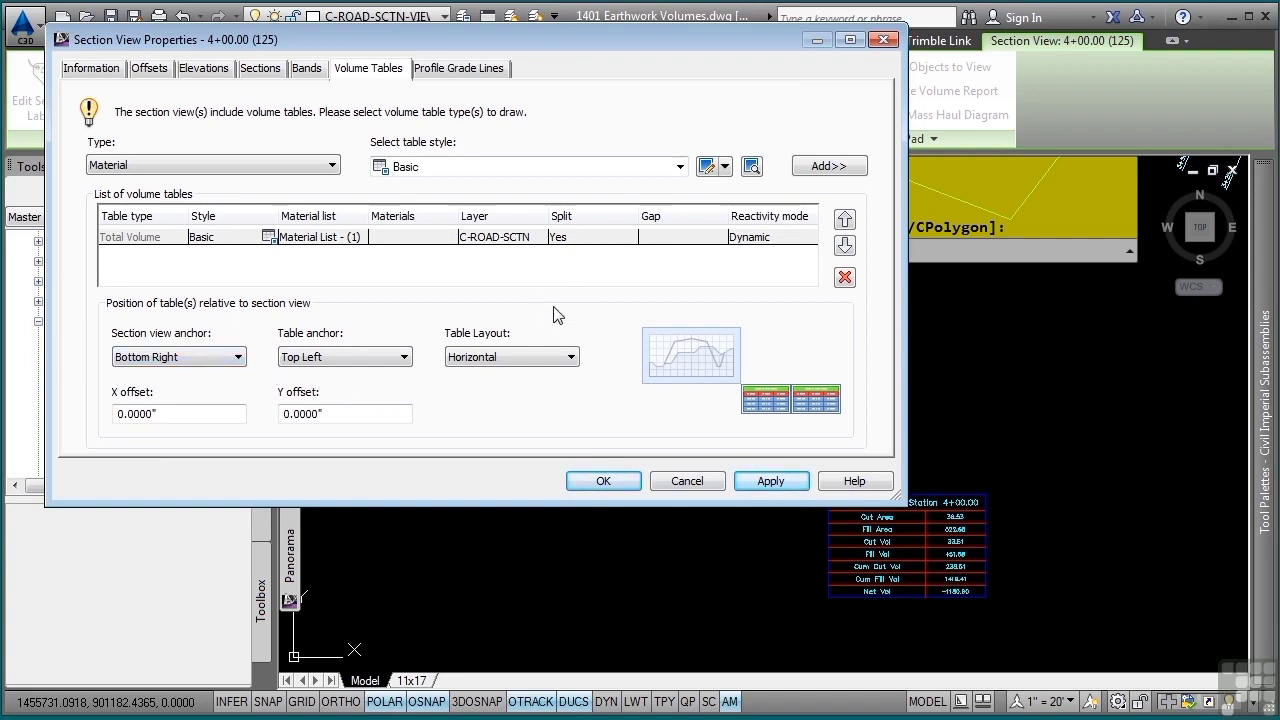
{"action": "double_click", "coordinate": [163, 415]}
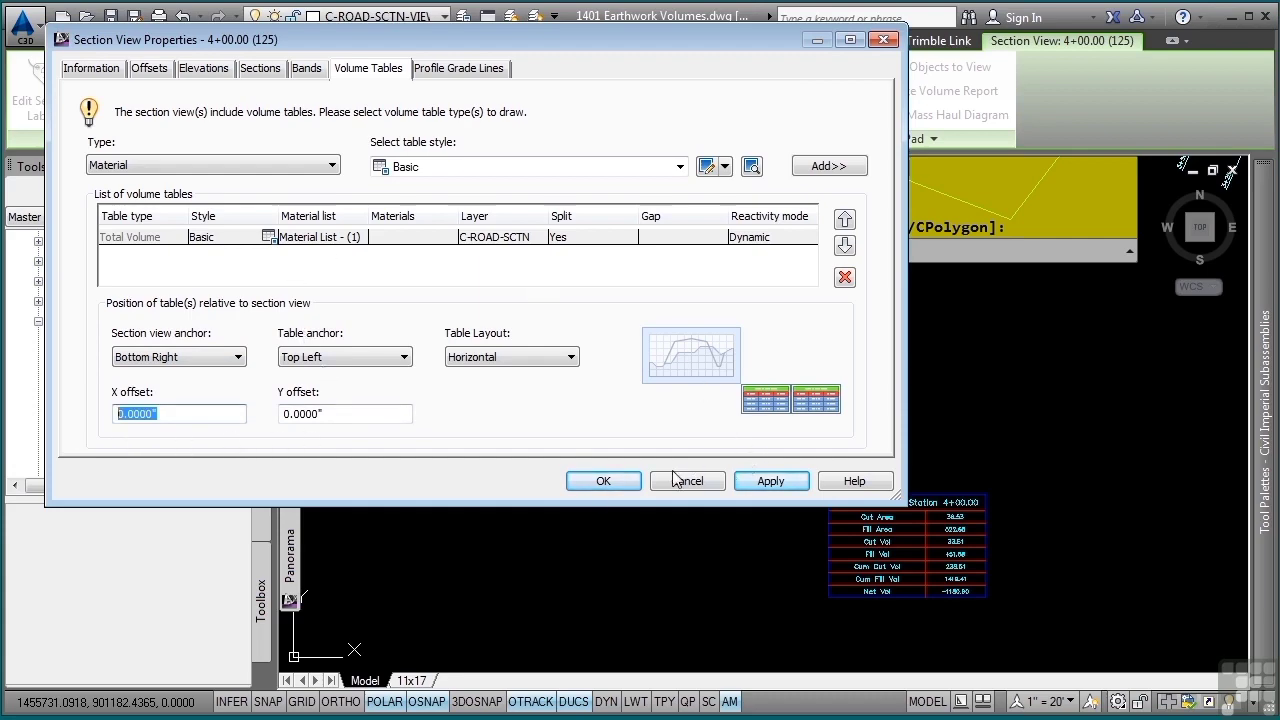
{"action": "left_click", "coordinate": [603, 481]}
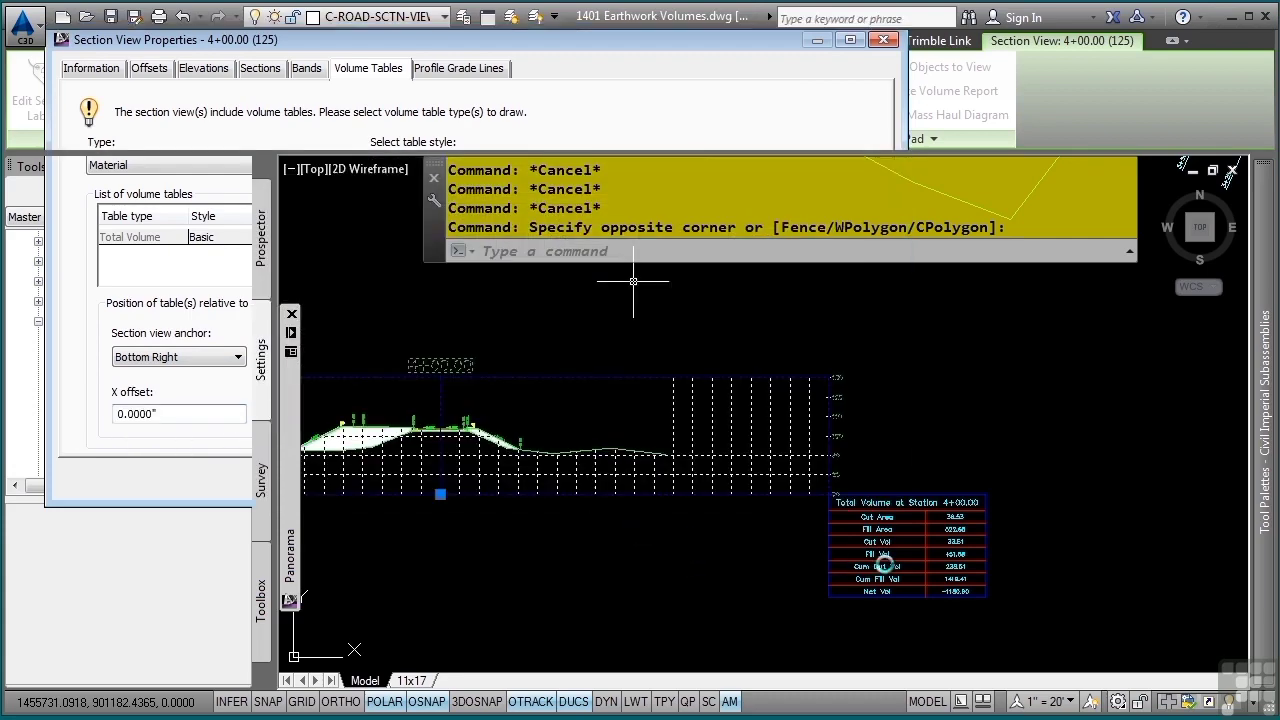
{"action": "key", "text": "Escape"}
{"action": "key", "text": "Escape"}
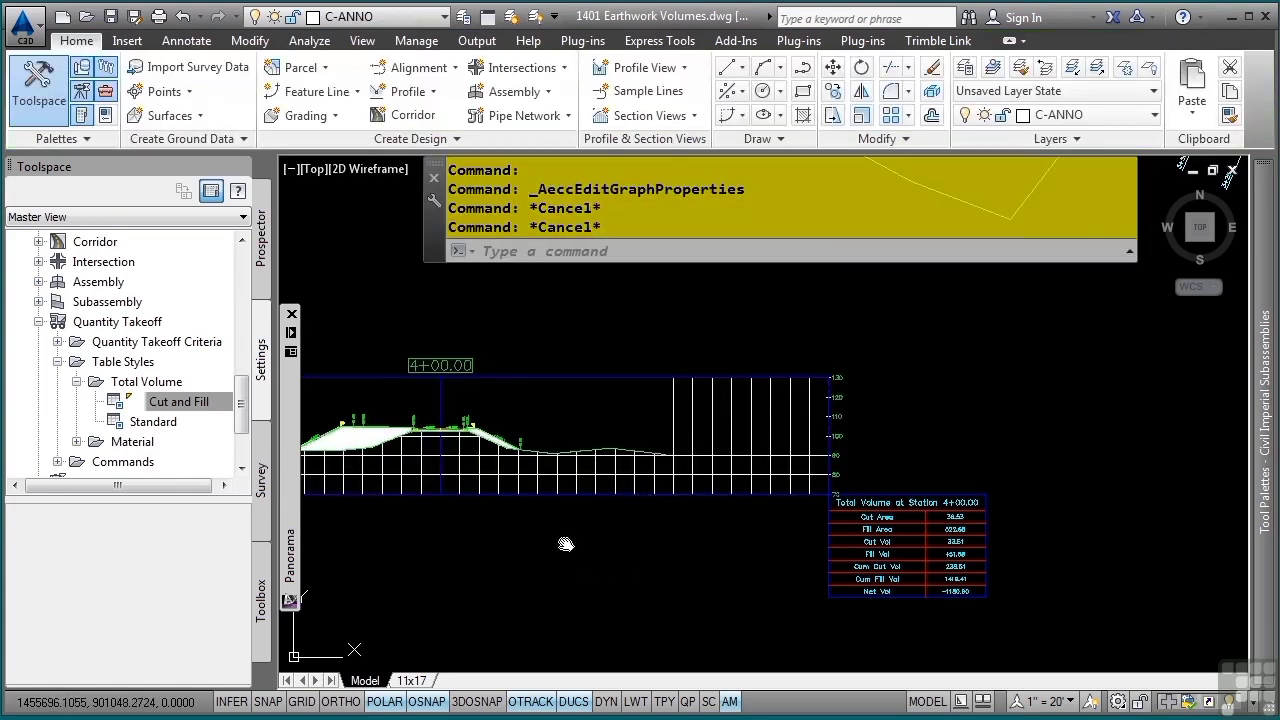
- Examine the shaded earthwork areas between existing ground and subgrade in the 4+00.00 section view
{"action": "scroll", "coordinate": [700, 540], "scroll_direction": "up", "scroll_amount": 4}
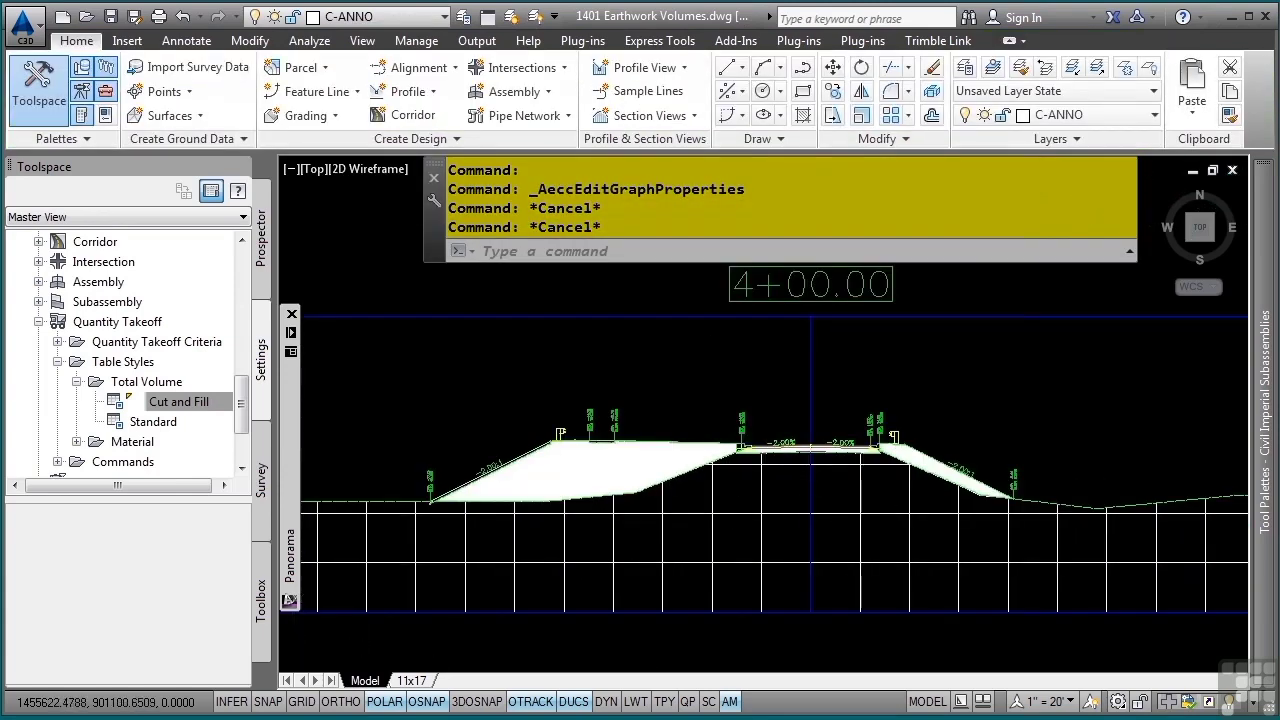
{"action": "scroll", "coordinate": [766, 531], "scroll_direction": "up", "scroll_amount": 3}
{"action": "scroll", "coordinate": [723, 478], "scroll_direction": "down", "scroll_amount": 1}
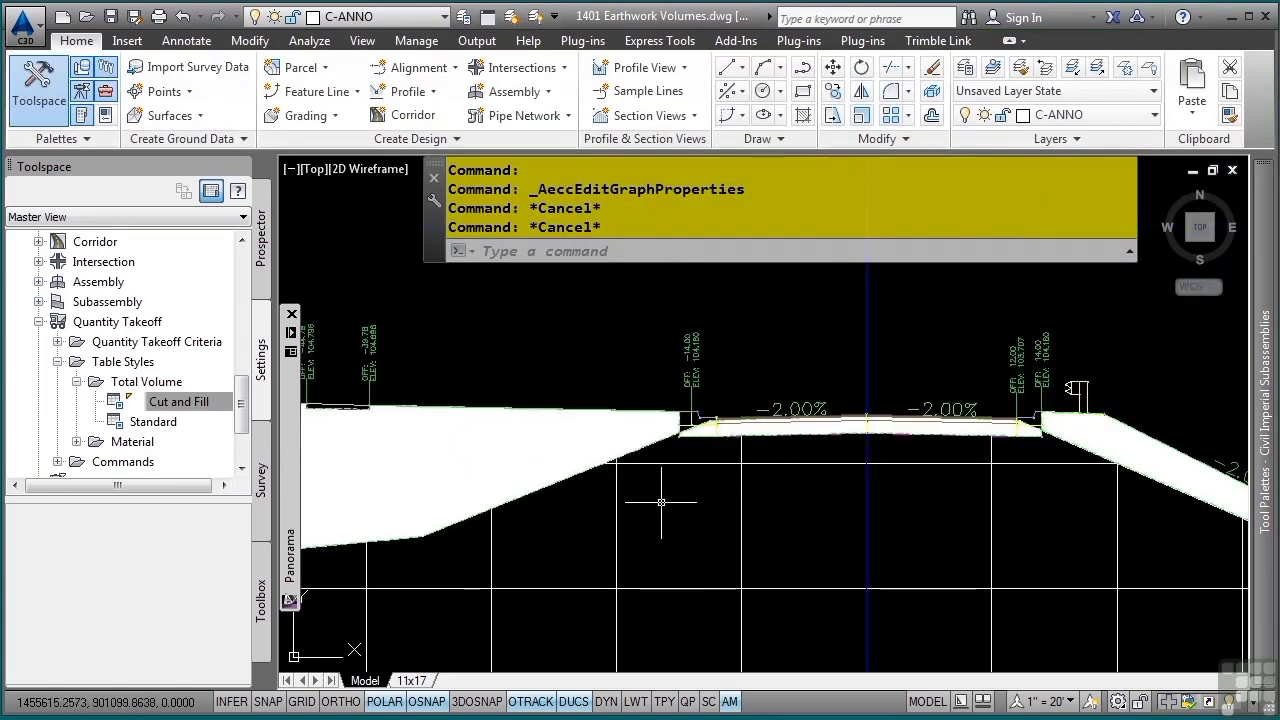
{"action": "middle_click_drag", "start_coordinate": [837, 486], "coordinate": [709, 472]}
{"action": "middle_click_drag", "start_coordinate": [591, 504], "coordinate": [795, 490]}
{"action": "middle_click_drag", "start_coordinate": [641, 509], "coordinate": [761, 493]}
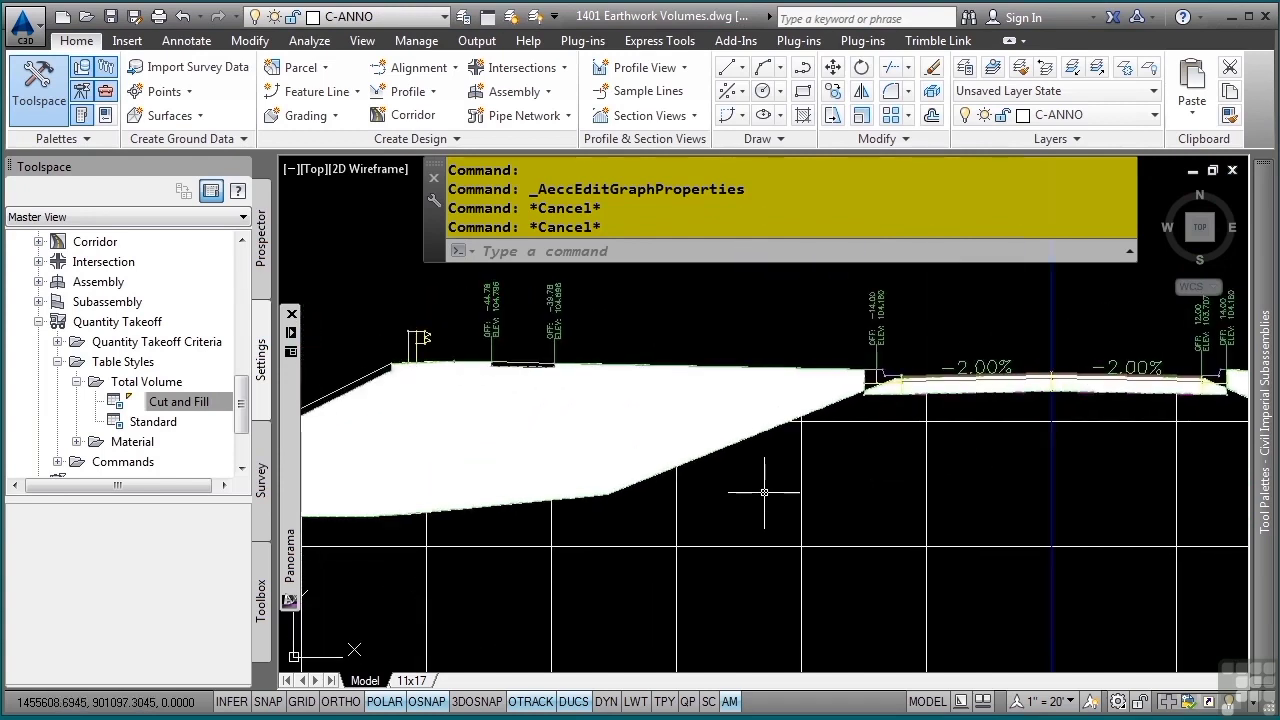
{"action": "scroll", "coordinate": [900, 461], "scroll_direction": "down", "scroll_amount": 3}
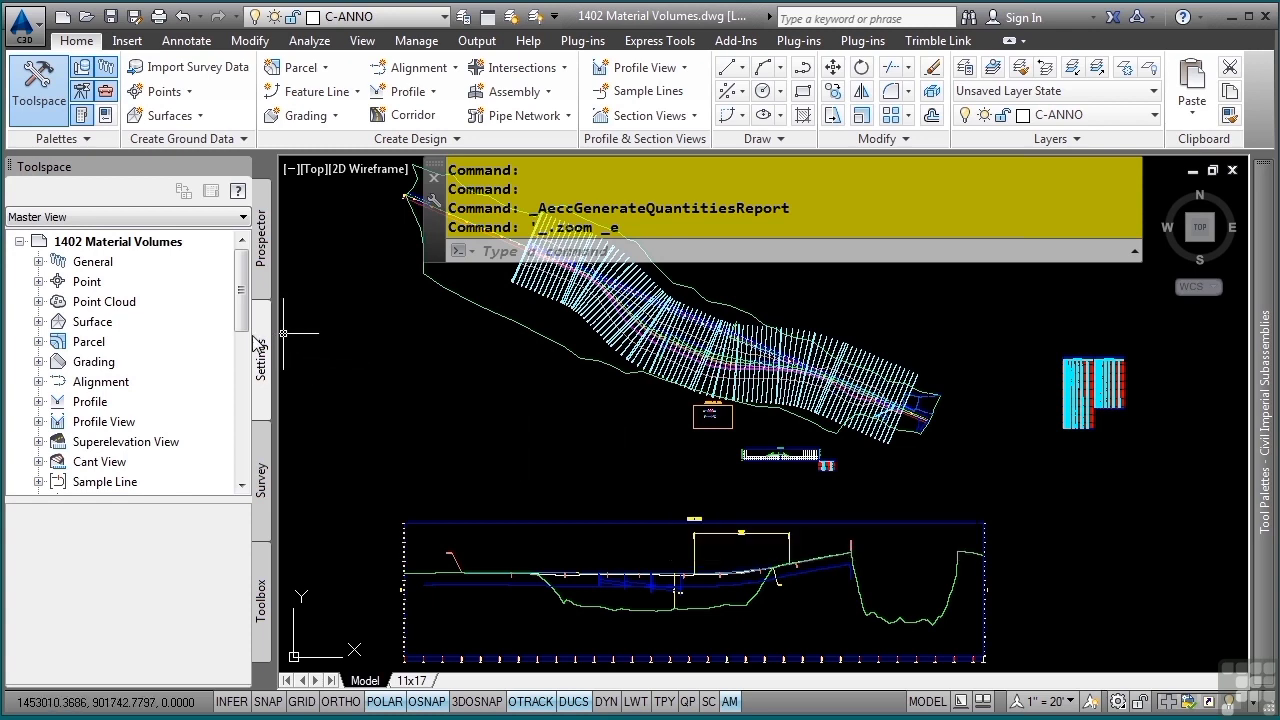
- In the 1402 Material Volumes drawing, open the Material List quantity takeoff criteria for editing
{"action": "left_click_drag", "start_coordinate": [247, 308], "coordinate": [245, 424]}
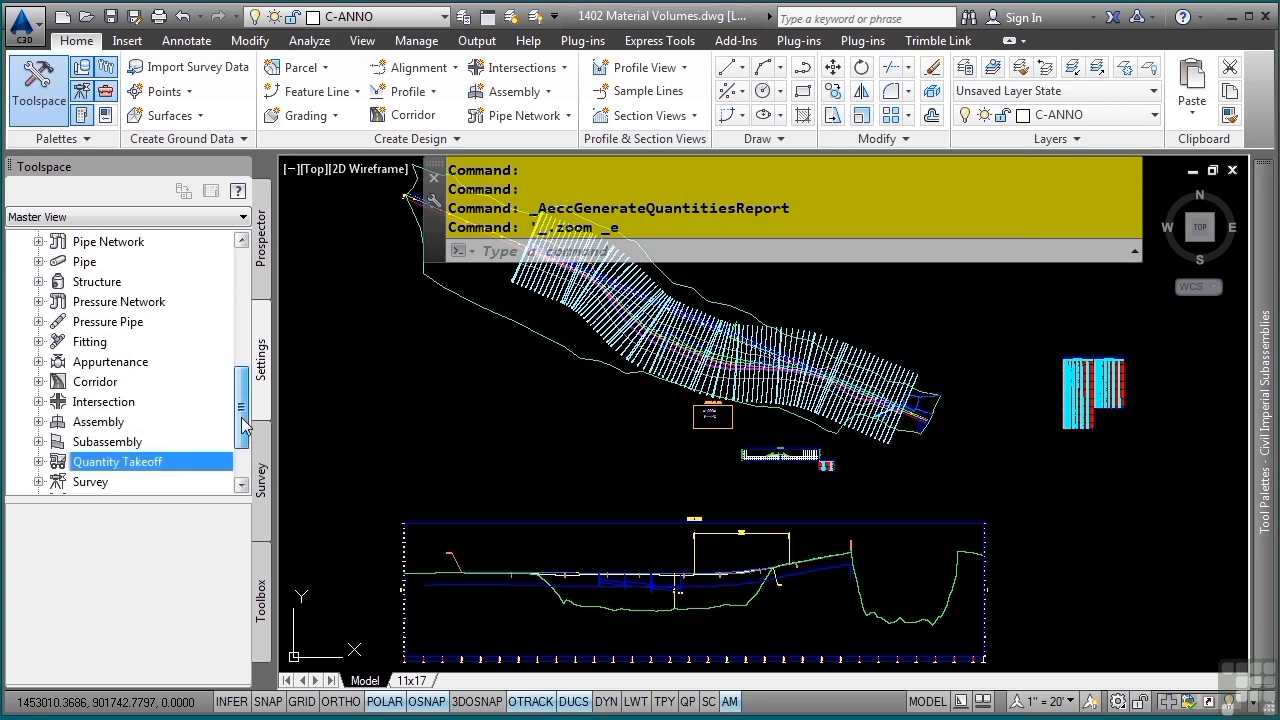
{"action": "scroll", "coordinate": [113, 468], "scroll_direction": "down", "scroll_amount": 2}
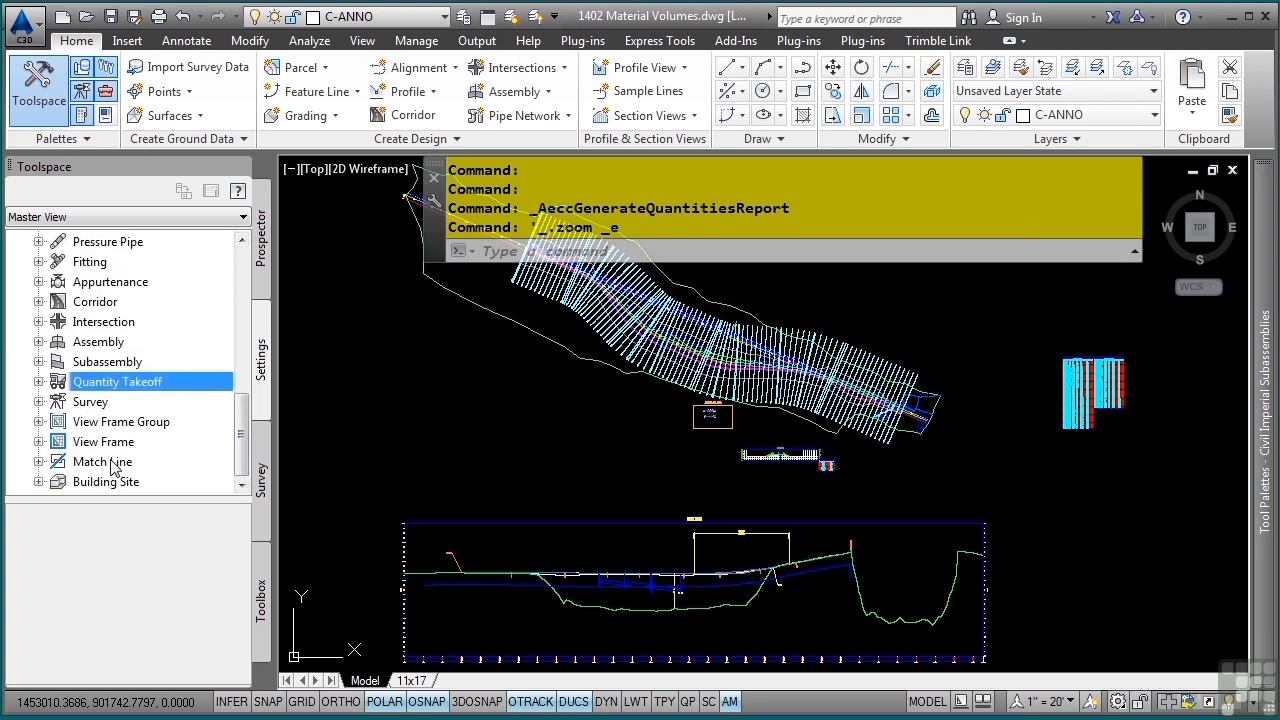
{"action": "left_click", "coordinate": [39, 382]}
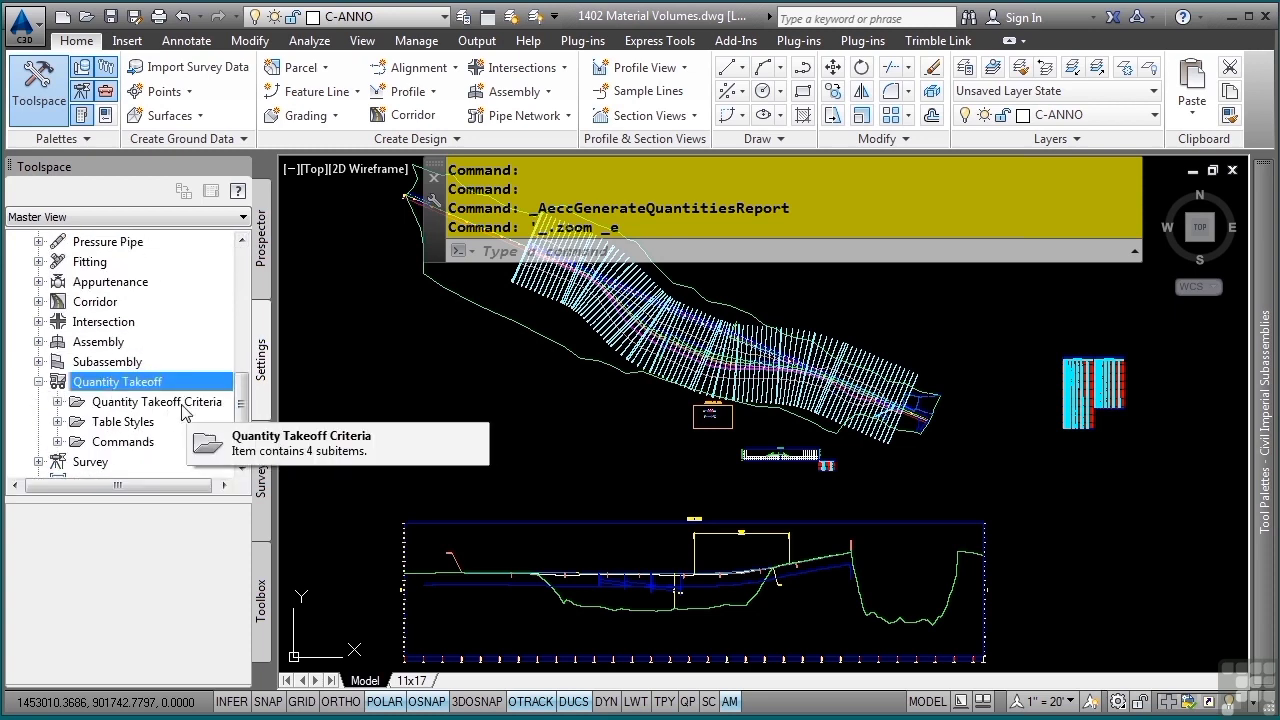
{"action": "left_click", "coordinate": [57, 401]}
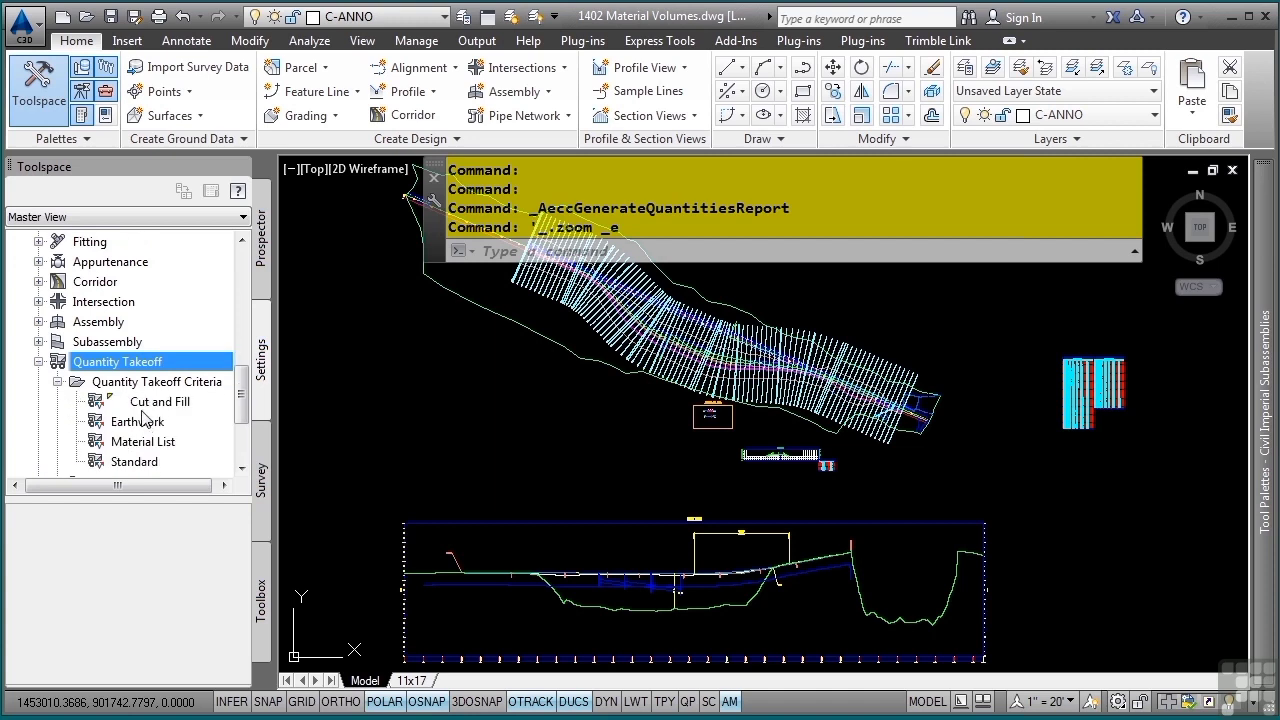
{"action": "scroll", "coordinate": [145, 420], "scroll_direction": "down", "scroll_amount": 1}
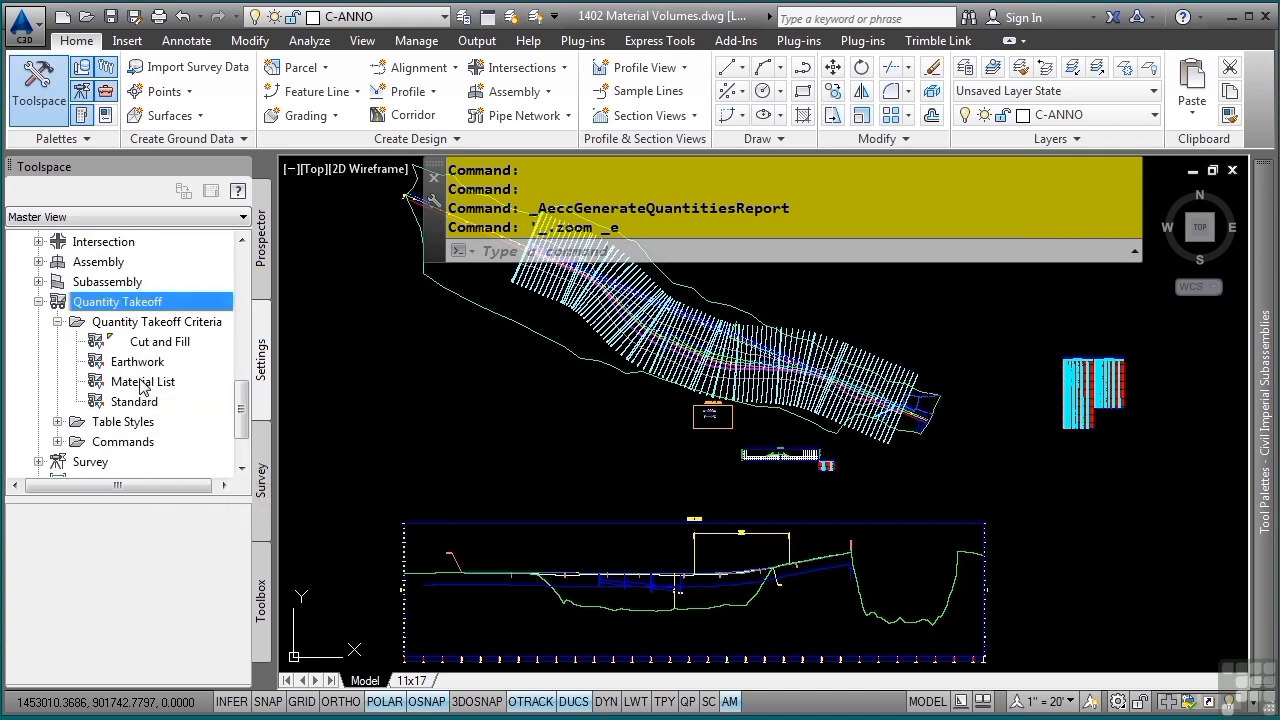
{"action": "right_click", "coordinate": [170, 324]}
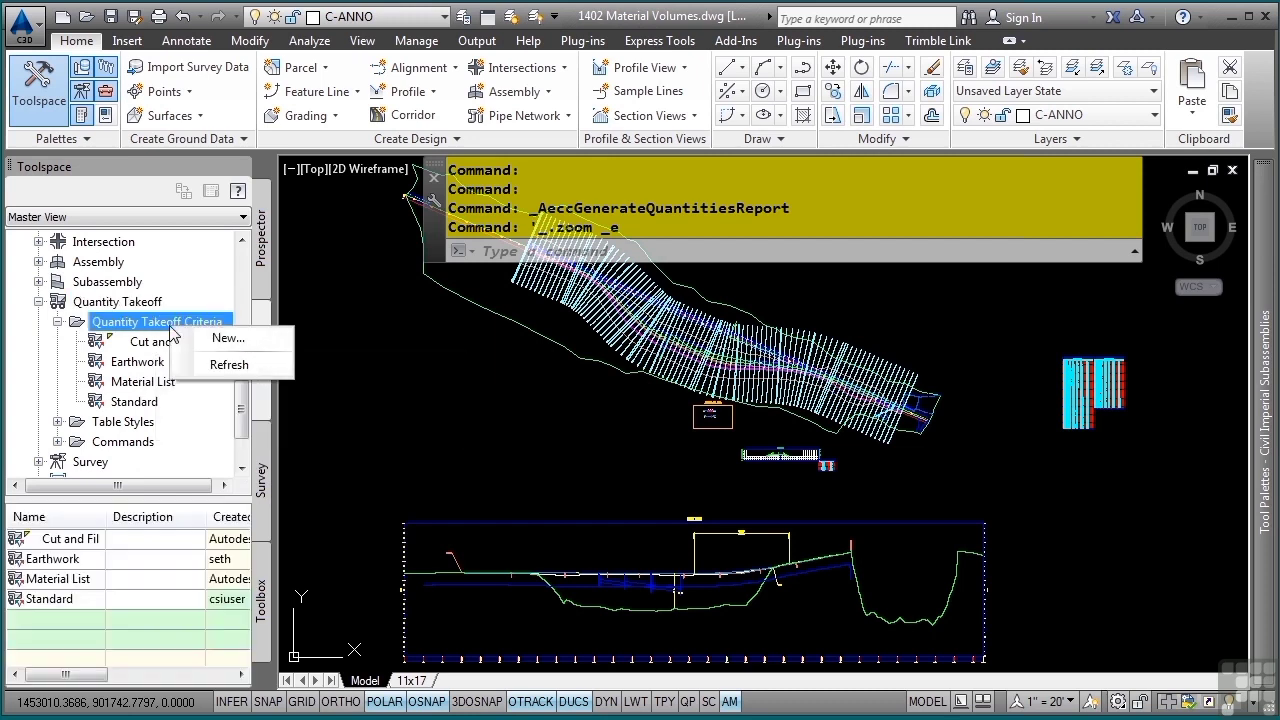
{"action": "left_click", "coordinate": [138, 382]}
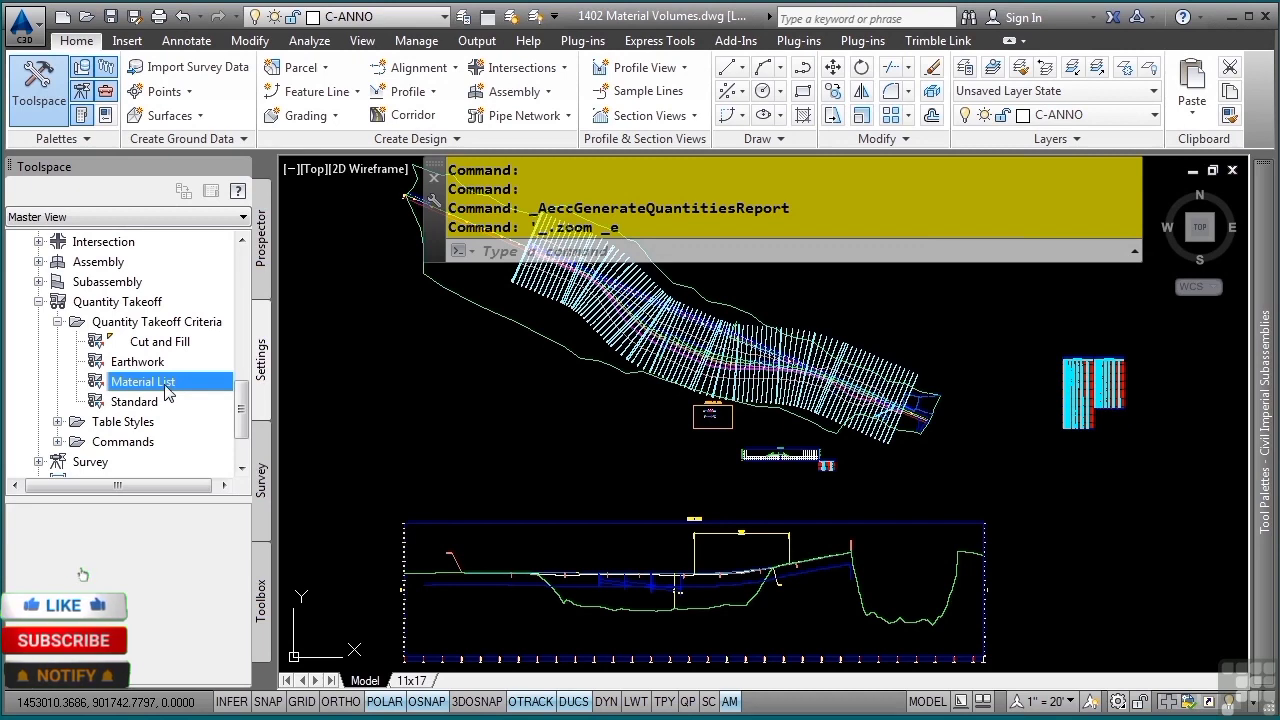
{"action": "double_click", "coordinate": [160, 385]}
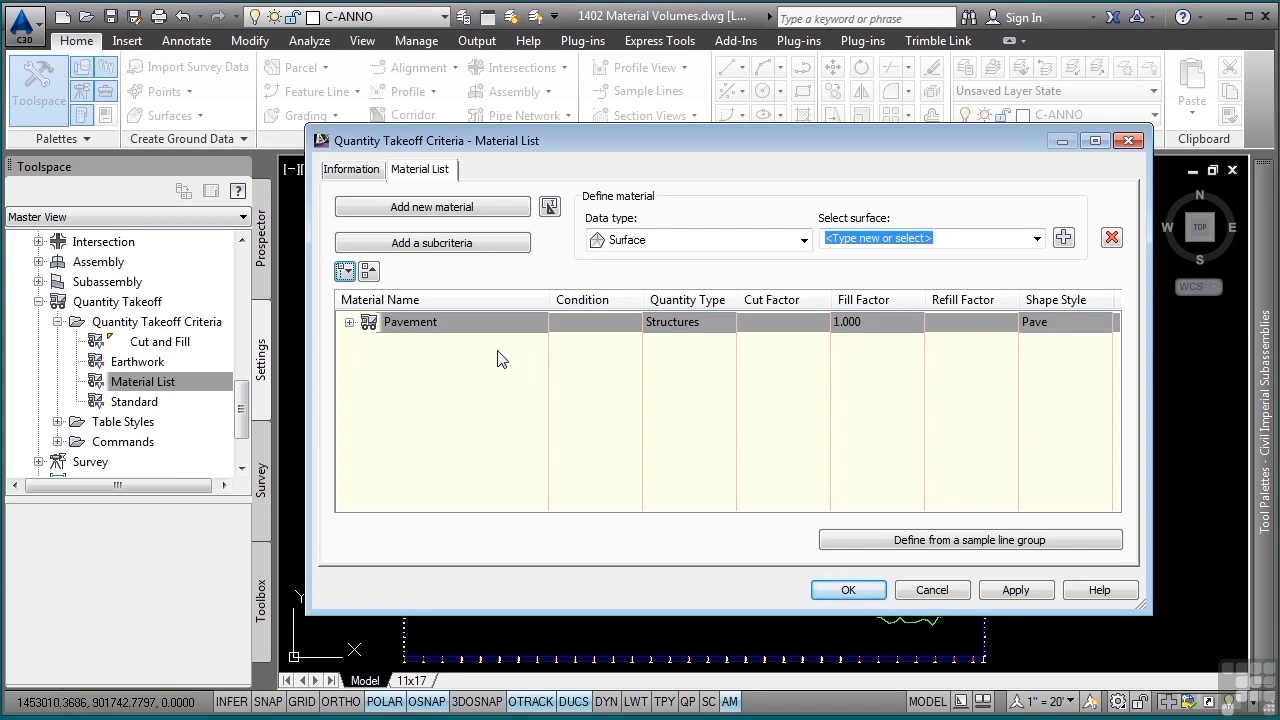
- Add the corridor shapes Pave1 and Pave2 to the Pavement material in the takeoff criteria
{"action": "left_click", "coordinate": [349, 322]}
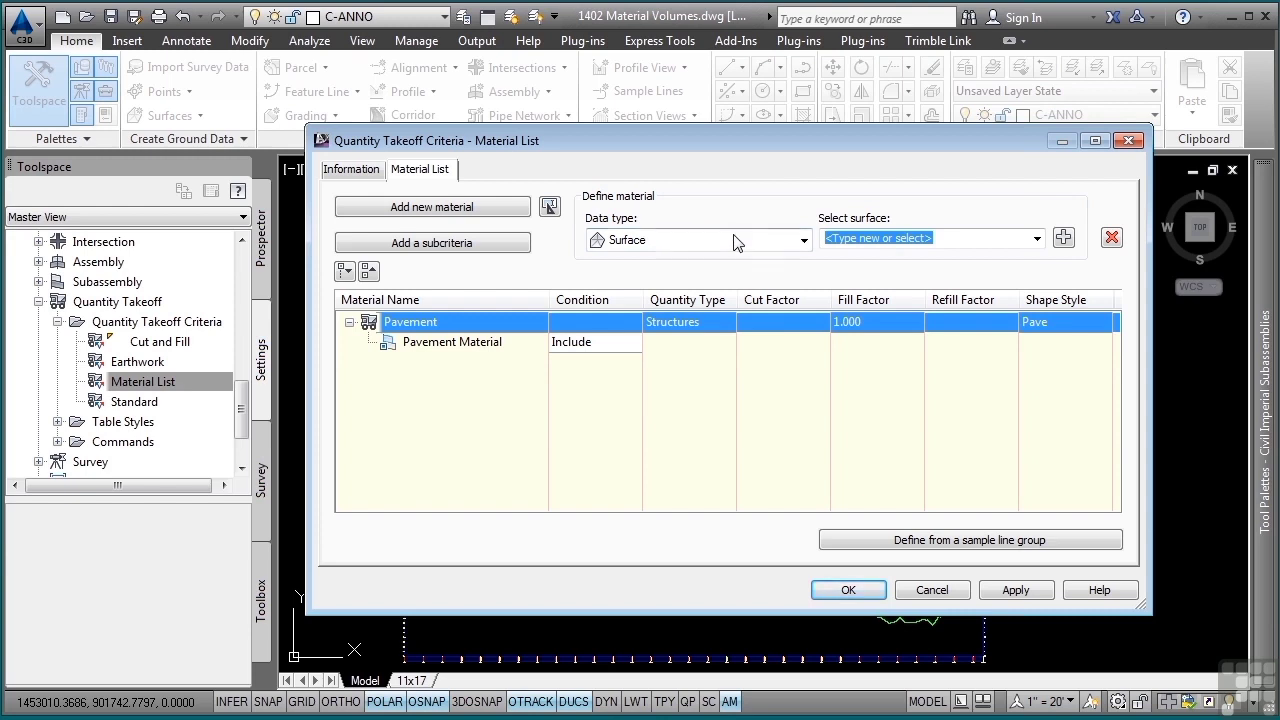
{"action": "left_click", "coordinate": [803, 240]}
{"action": "left_click", "coordinate": [688, 276]}
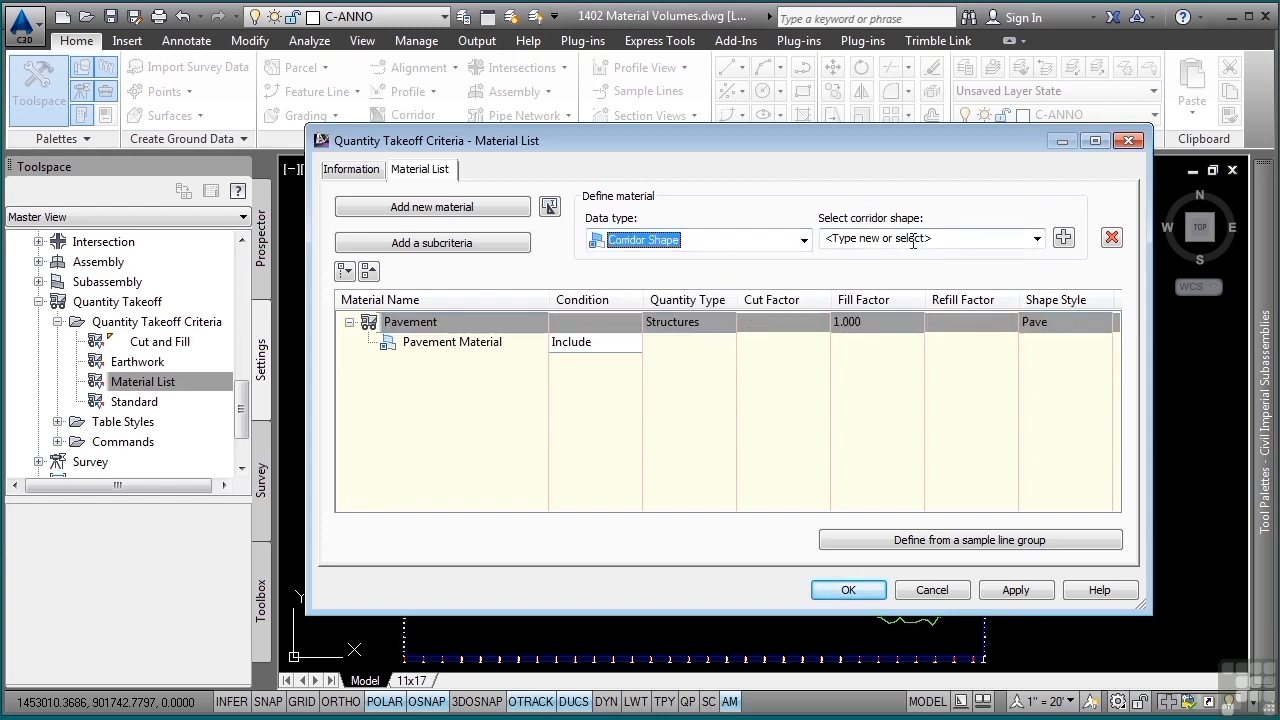
{"action": "left_click", "coordinate": [1037, 238]}
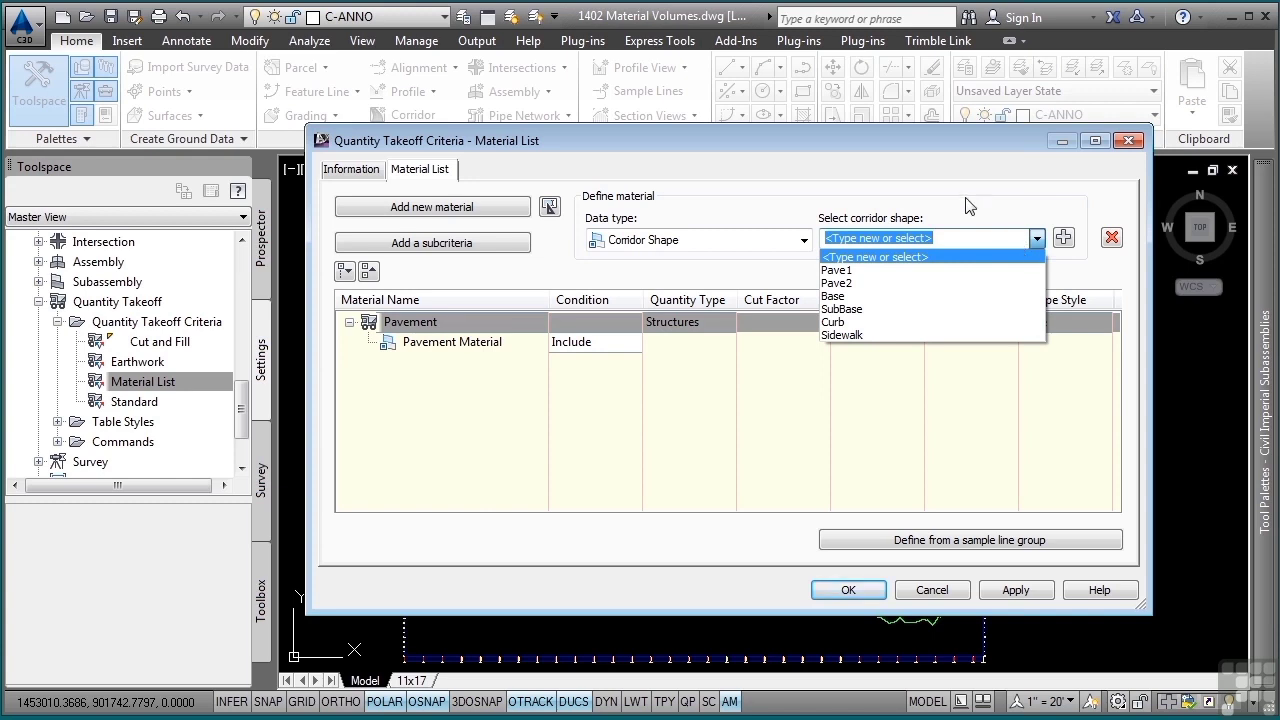
{"action": "left_click", "coordinate": [884, 280]}
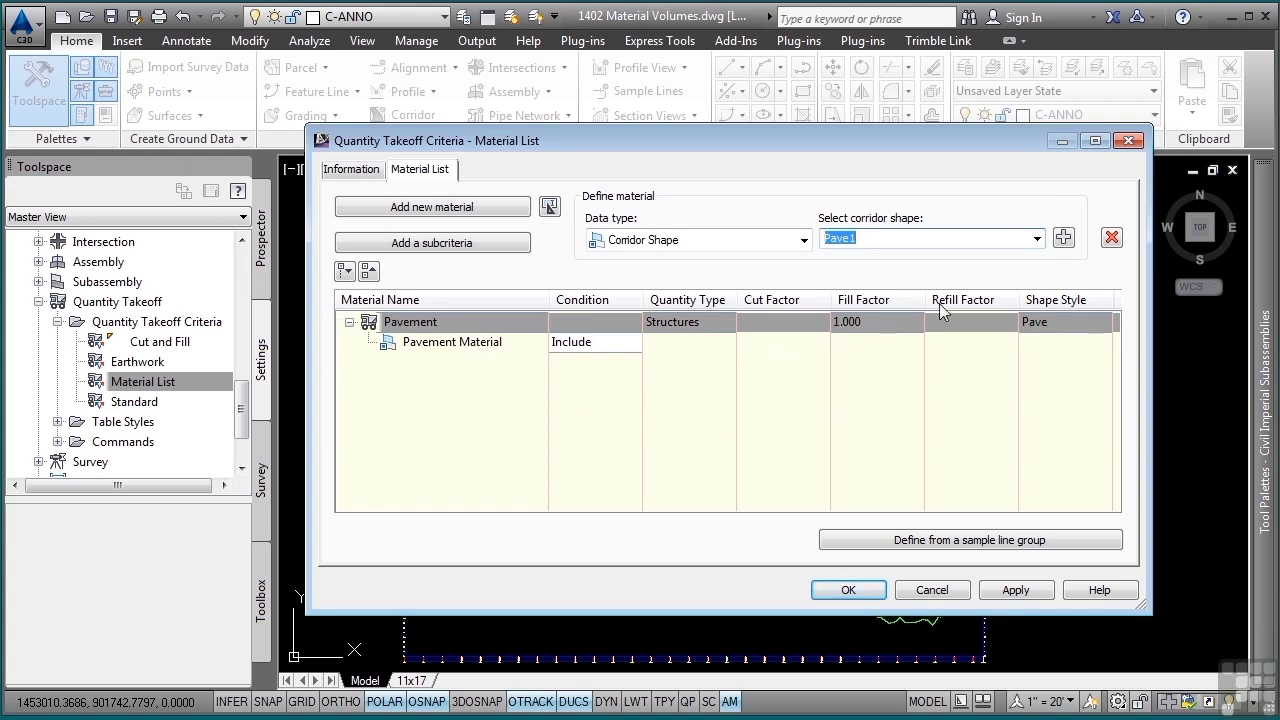
{"action": "left_click", "coordinate": [1063, 237]}
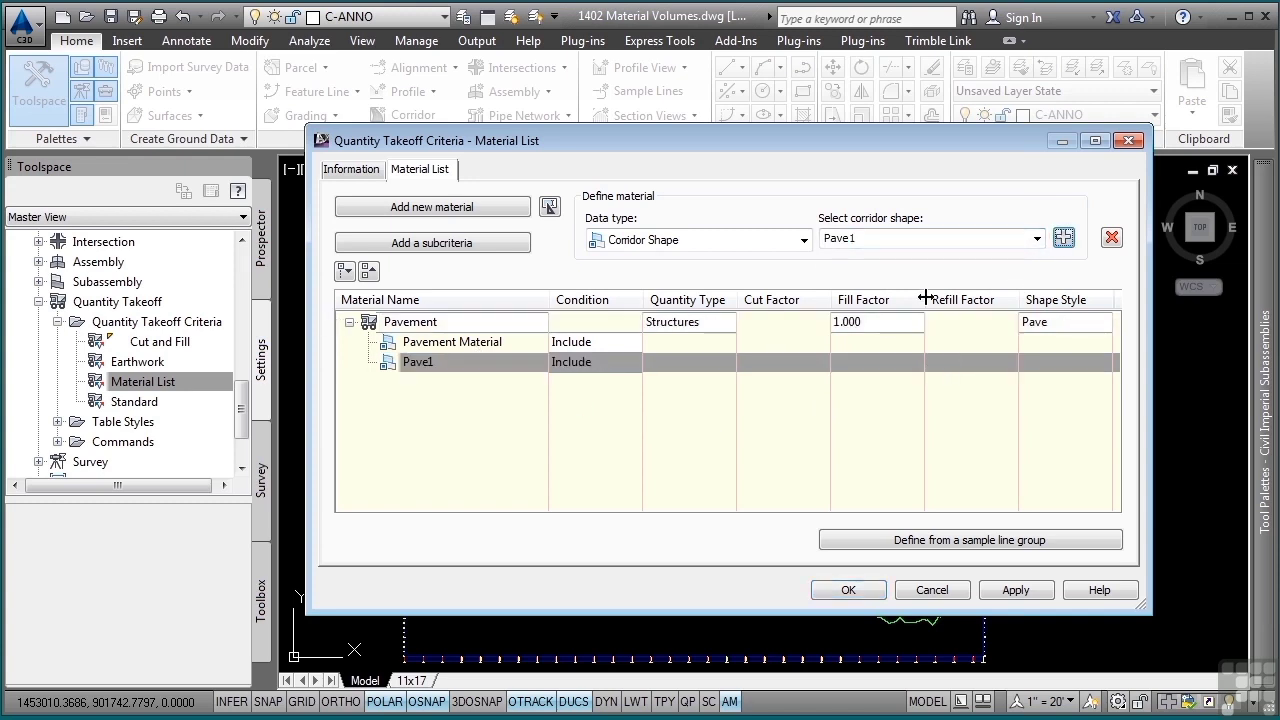
{"action": "left_click", "coordinate": [1037, 240]}
{"action": "left_click", "coordinate": [903, 287]}
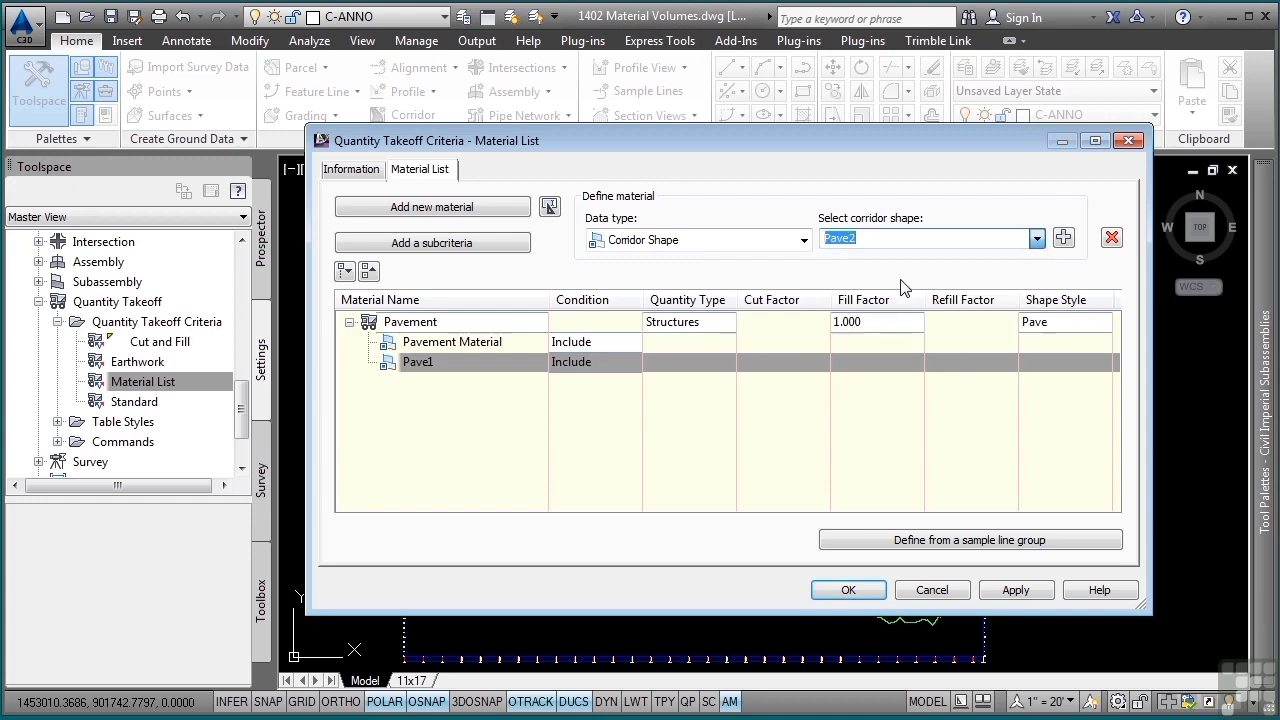
{"action": "left_click", "coordinate": [1065, 238]}
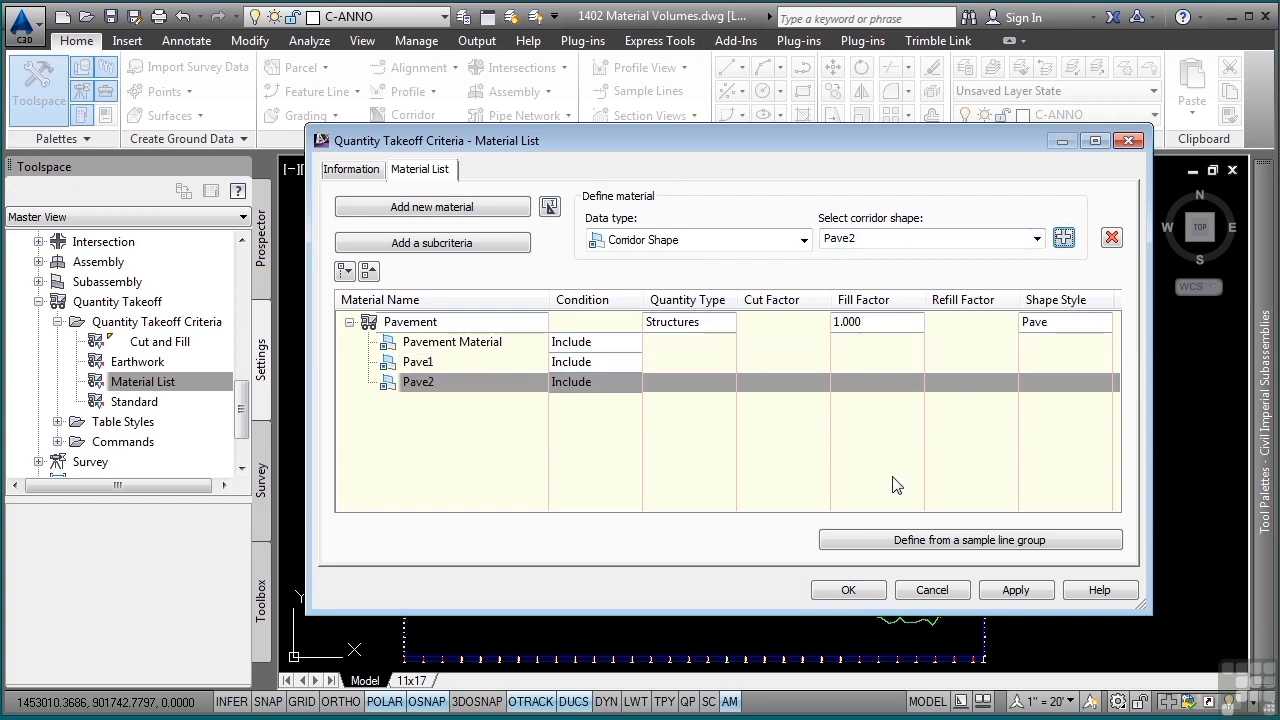
- Remove the Pavement Material entry from the Pavement material and collapse its subcriteria
{"action": "left_click", "coordinate": [472, 344]}
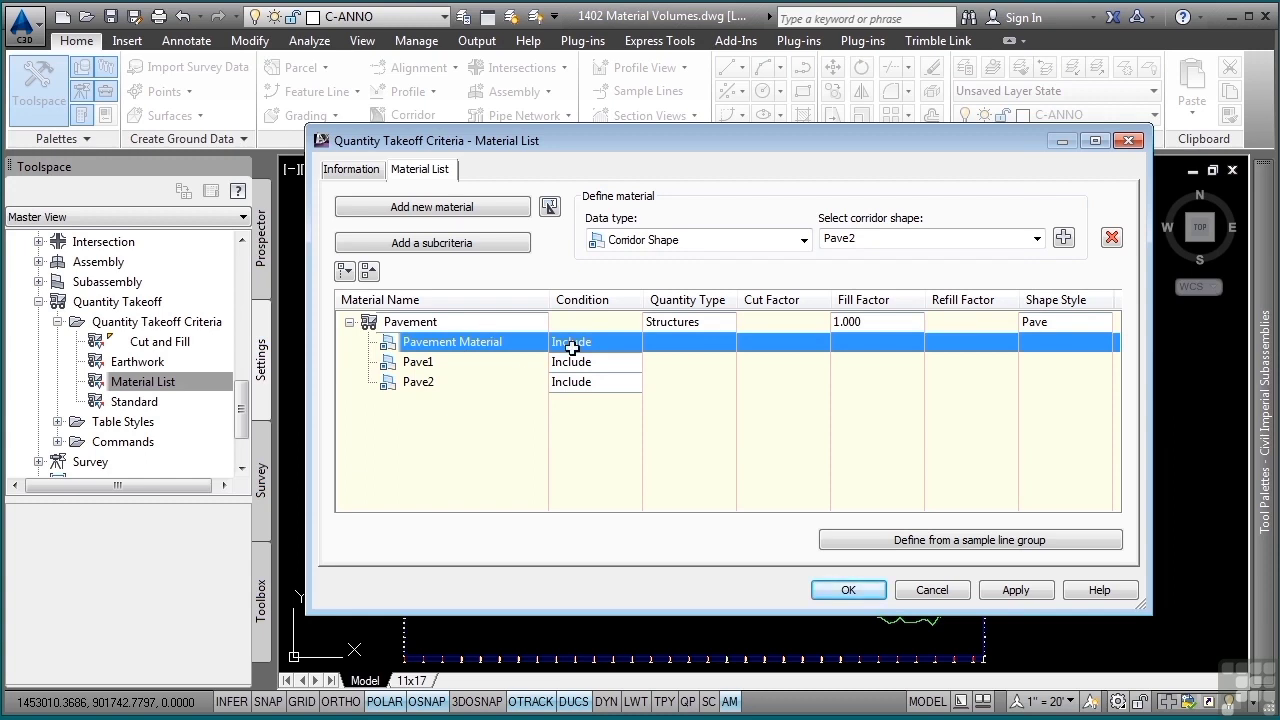
{"action": "left_click", "coordinate": [1112, 242]}
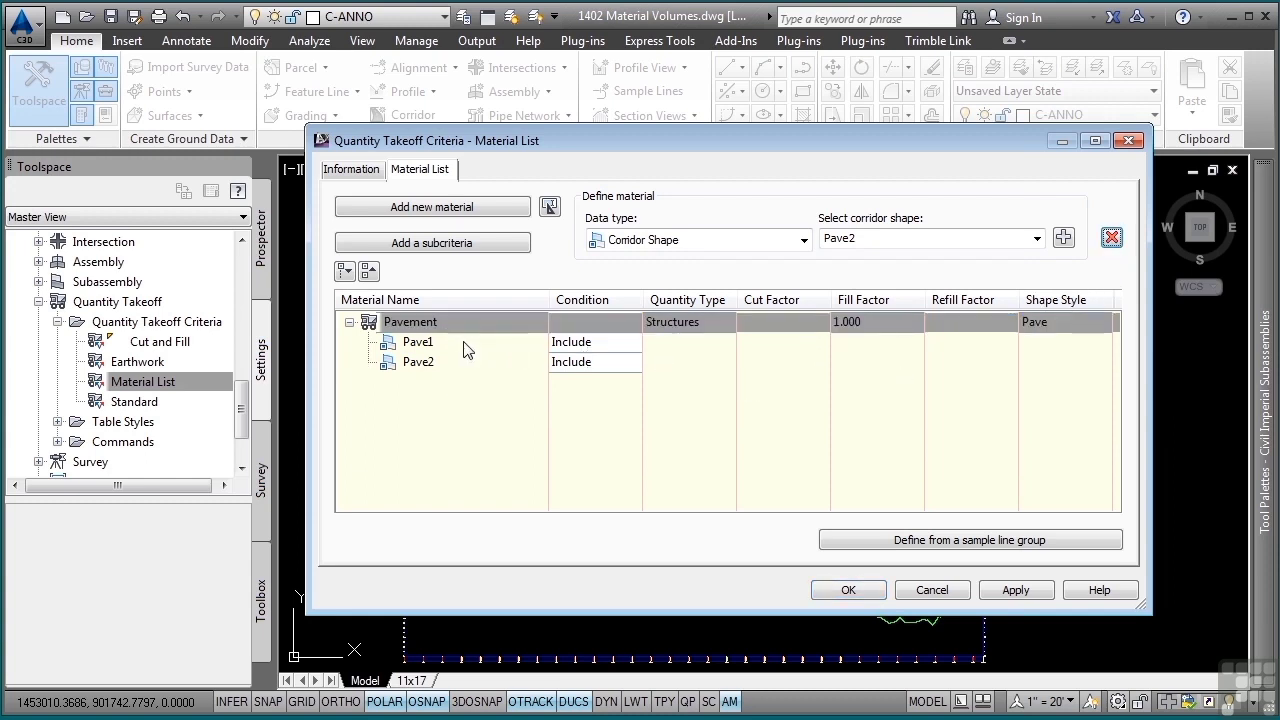
{"action": "left_click", "coordinate": [349, 322]}
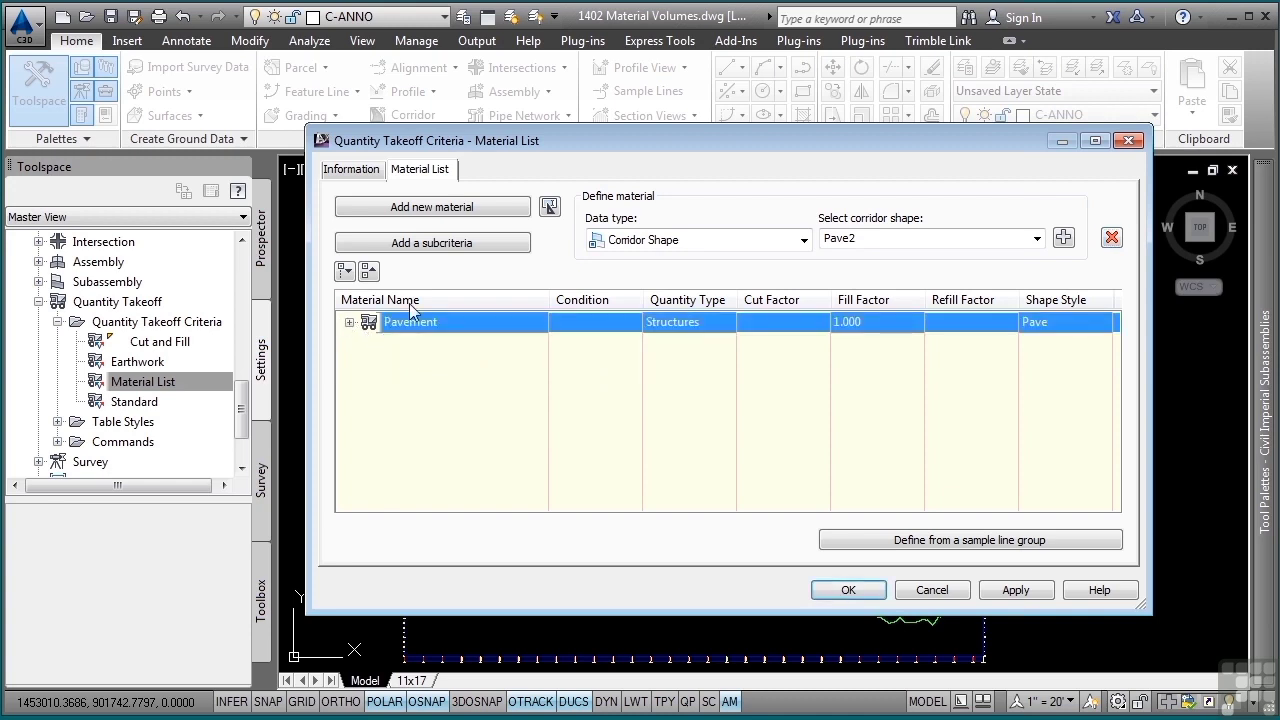
- Add a material named Base Course with quantity type Structures and include the Base corridor shape in it
{"action": "left_click", "coordinate": [446, 212]}
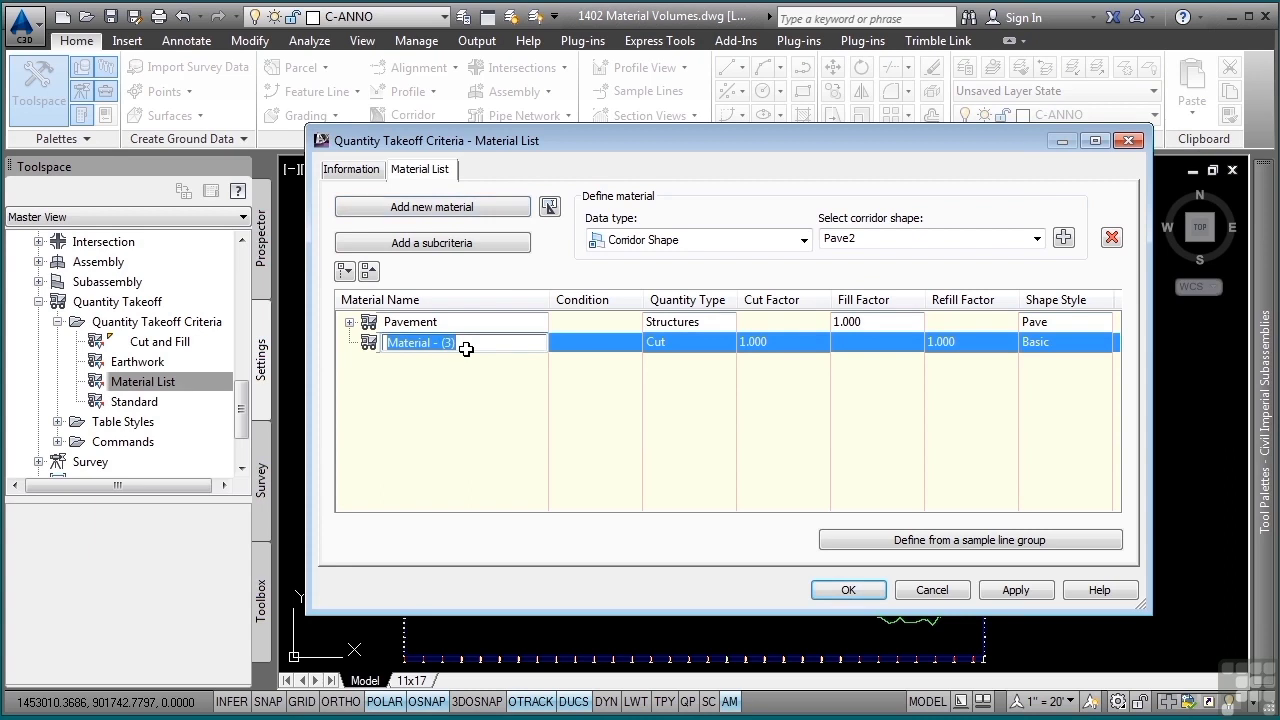
{"action": "type", "text": "Base Course"}
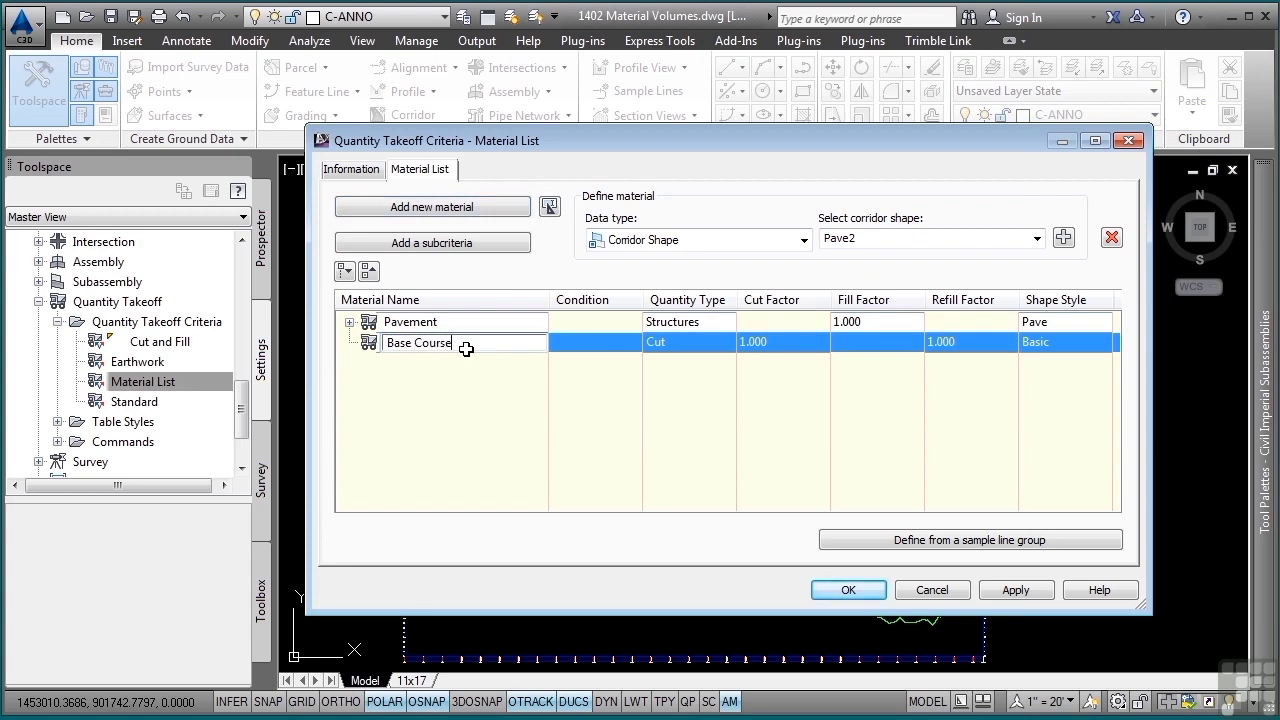
{"action": "key", "text": "Return"}
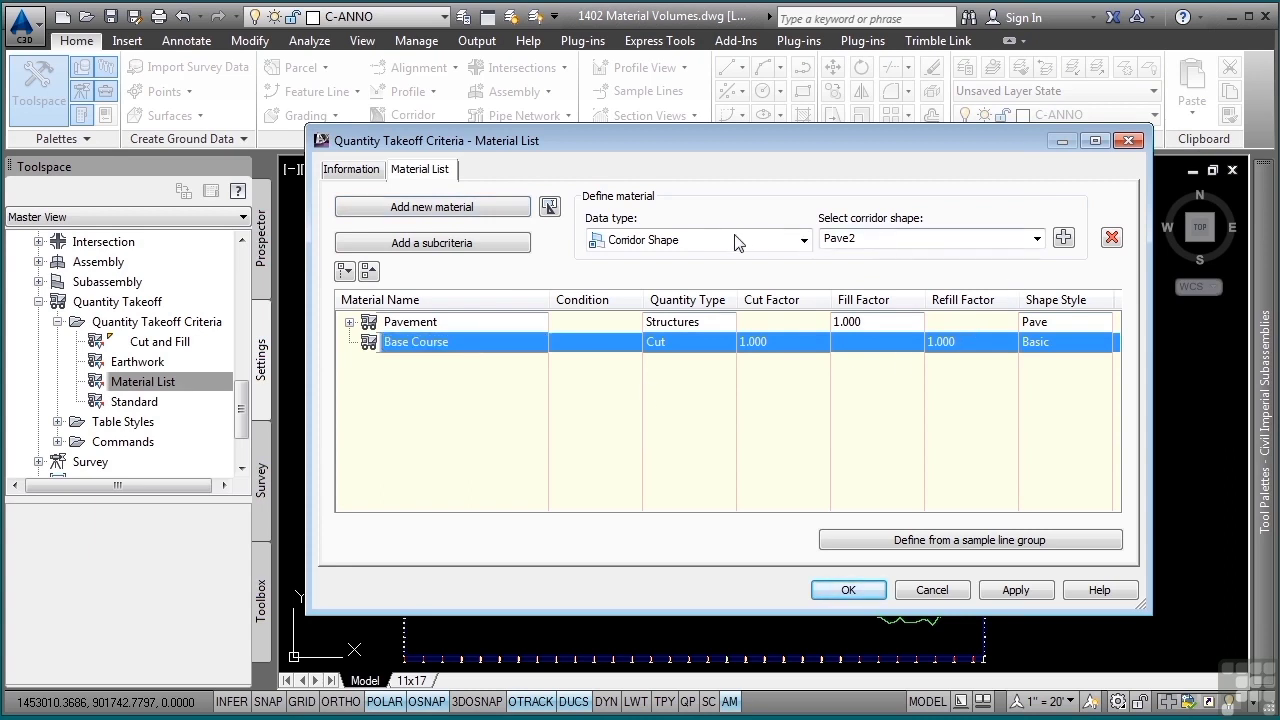
{"action": "left_click", "coordinate": [1037, 239]}
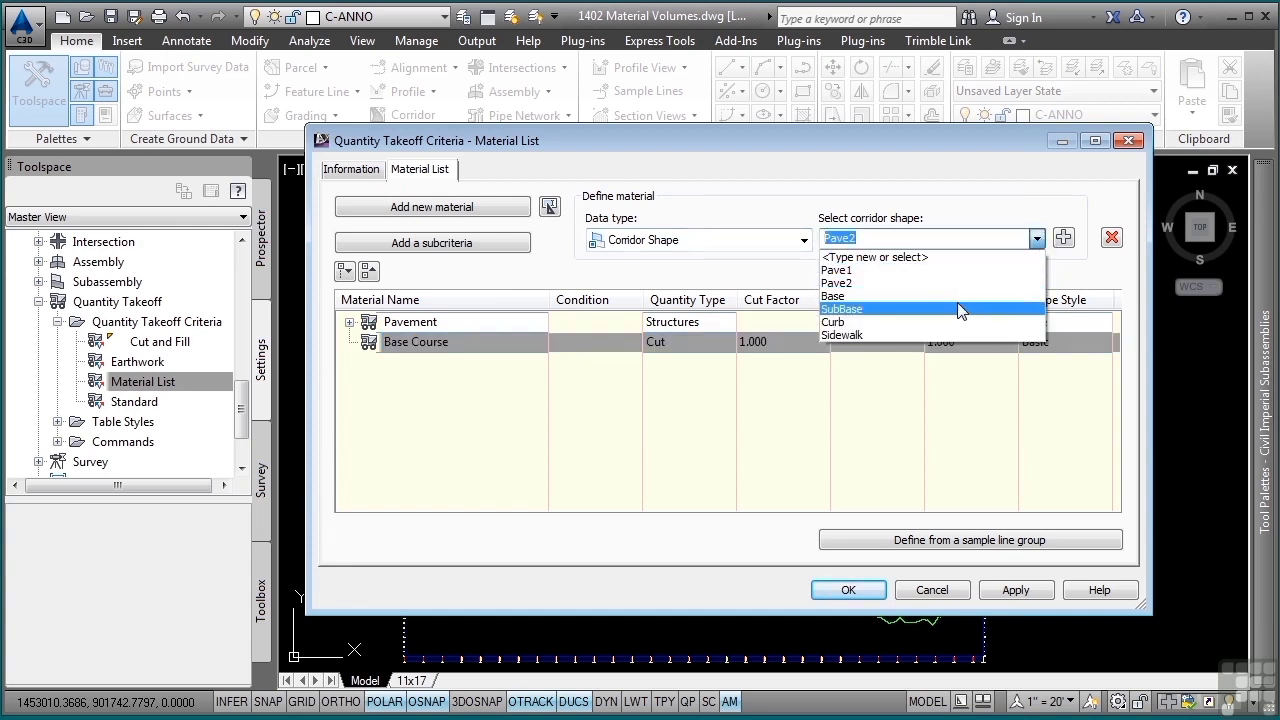
{"action": "left_click", "coordinate": [935, 296]}
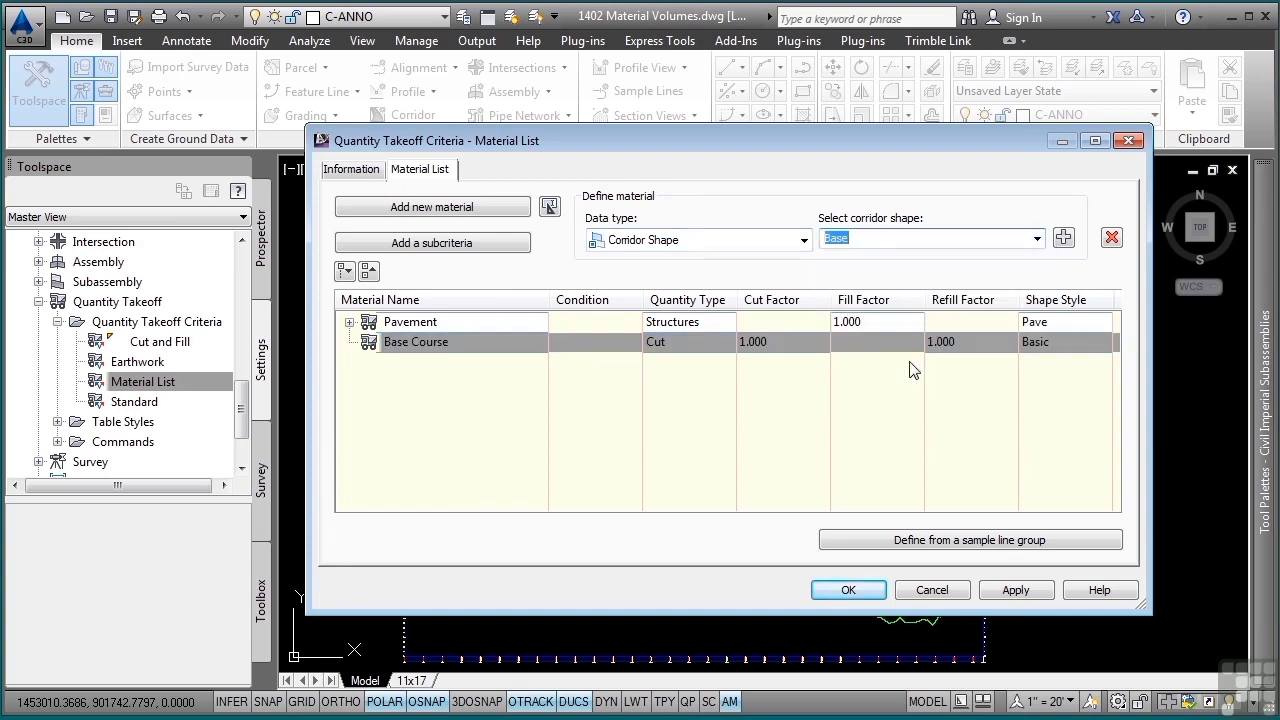
{"action": "left_click", "coordinate": [697, 342]}
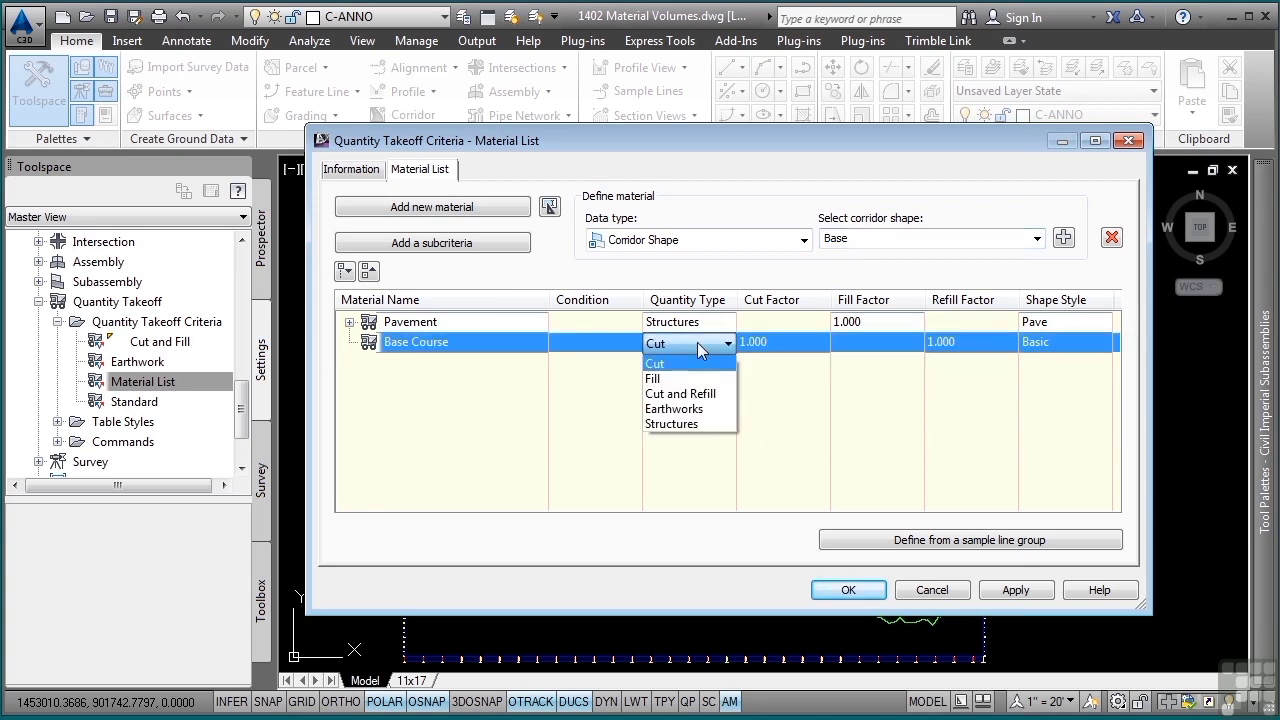
{"action": "left_click", "coordinate": [703, 424]}
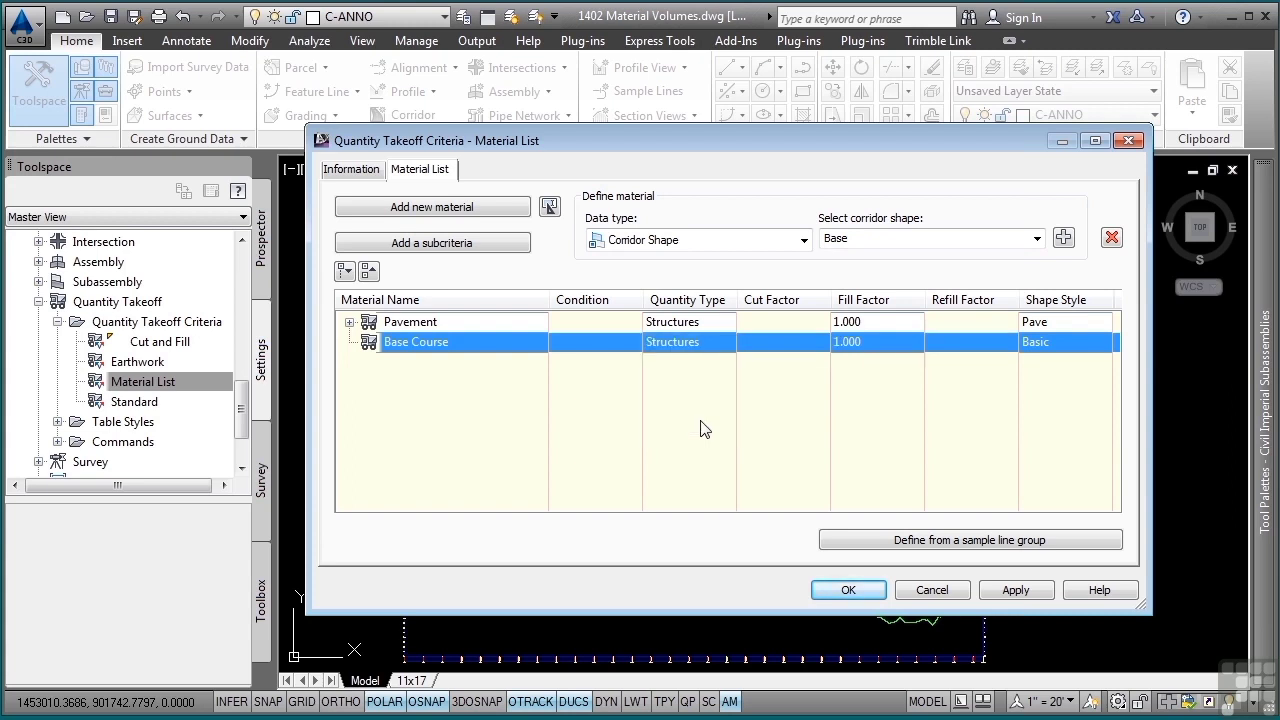
{"action": "left_click", "coordinate": [1063, 237]}
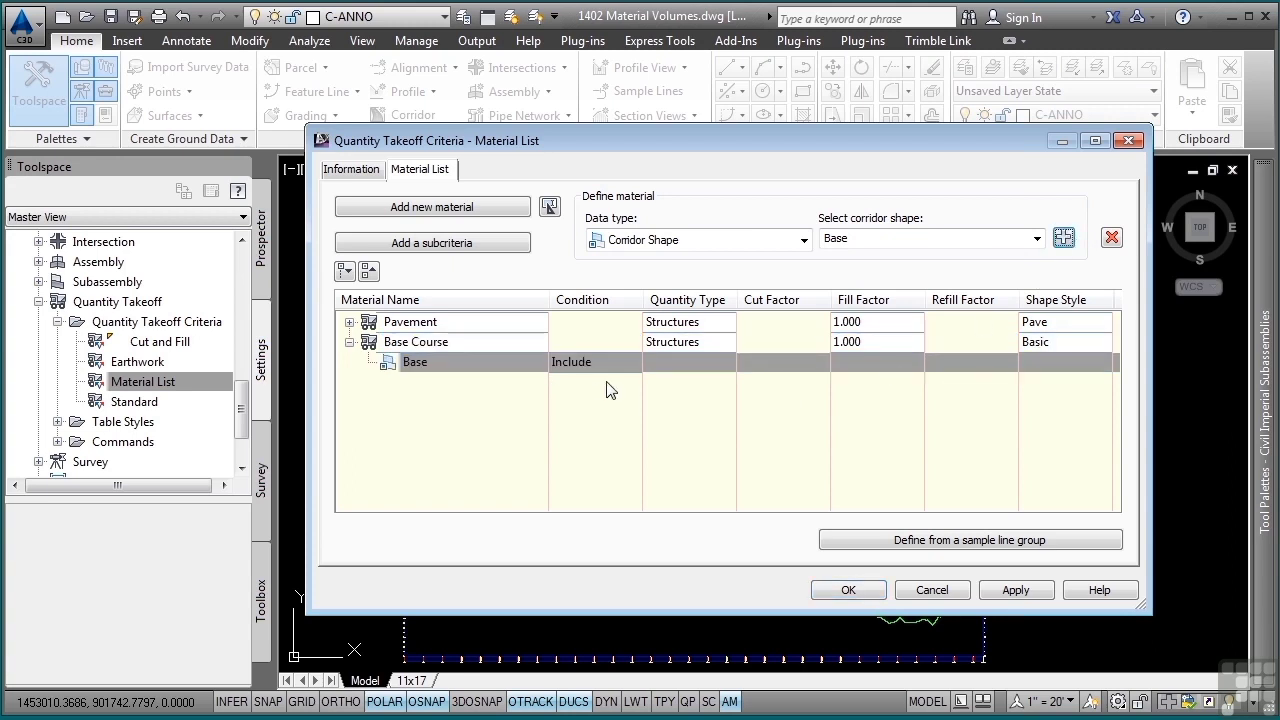
- Add a material named Subbase and set its quantity type to Structures
{"action": "left_click", "coordinate": [449, 207]}
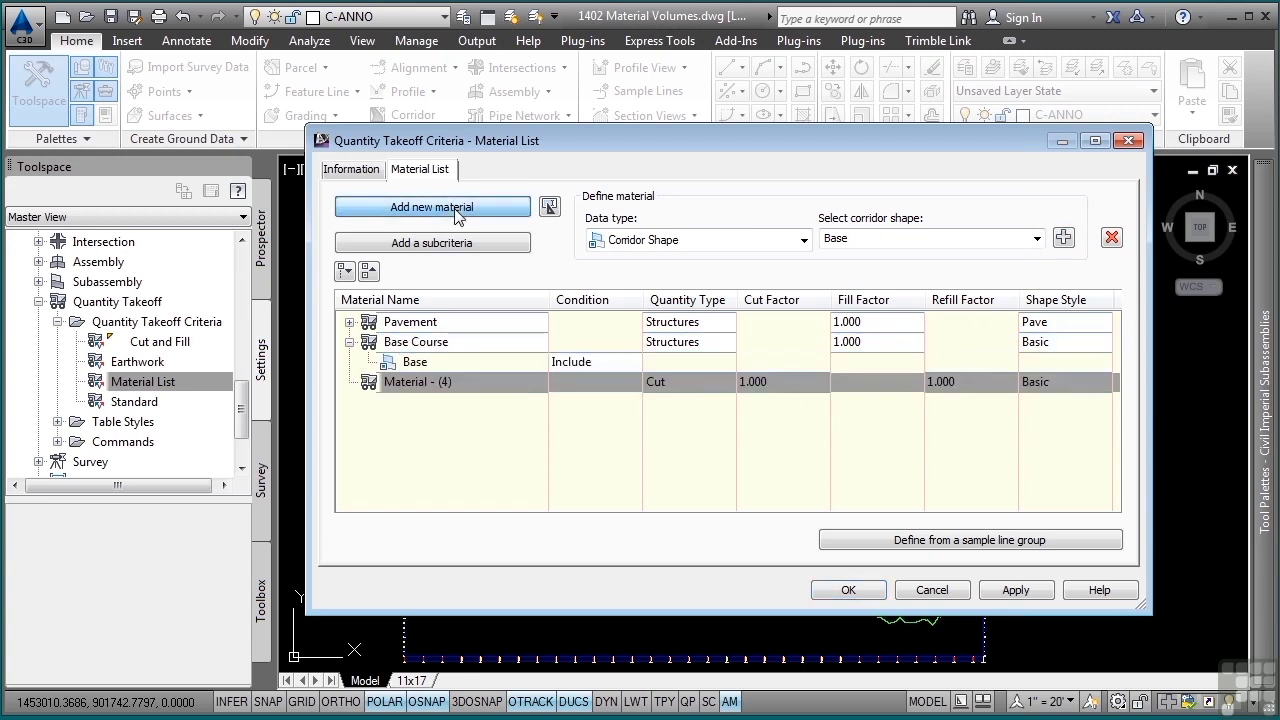
{"action": "left_click", "coordinate": [424, 383]}
{"action": "type", "text": "S"}
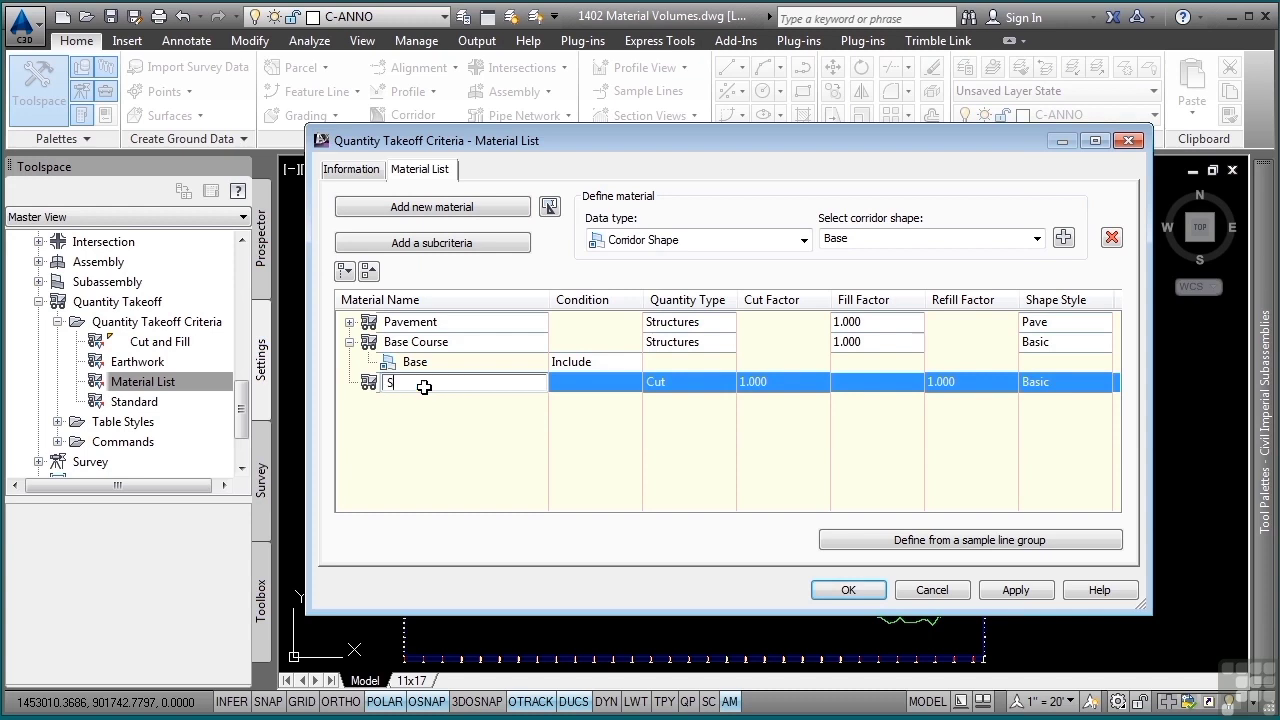
{"action": "type", "text": "ubbase"}
{"action": "key", "text": "Return"}
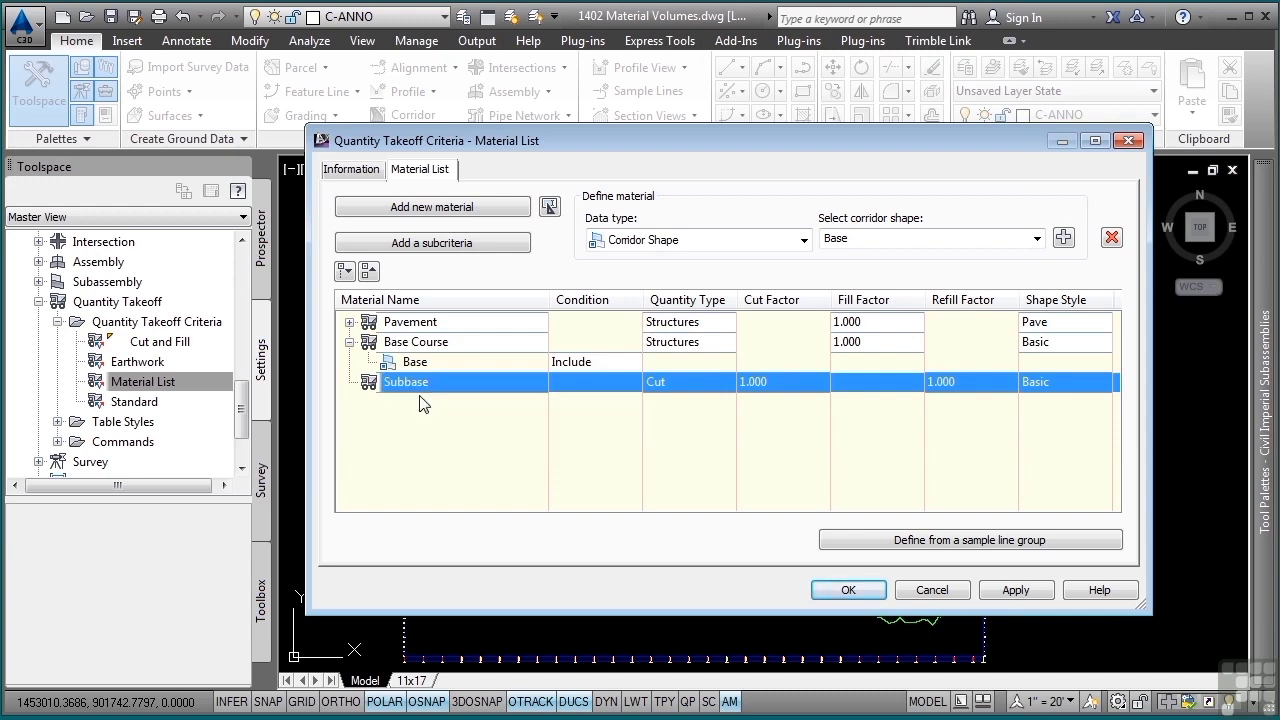
{"action": "left_click", "coordinate": [694, 382]}
{"action": "left_click", "coordinate": [692, 464]}
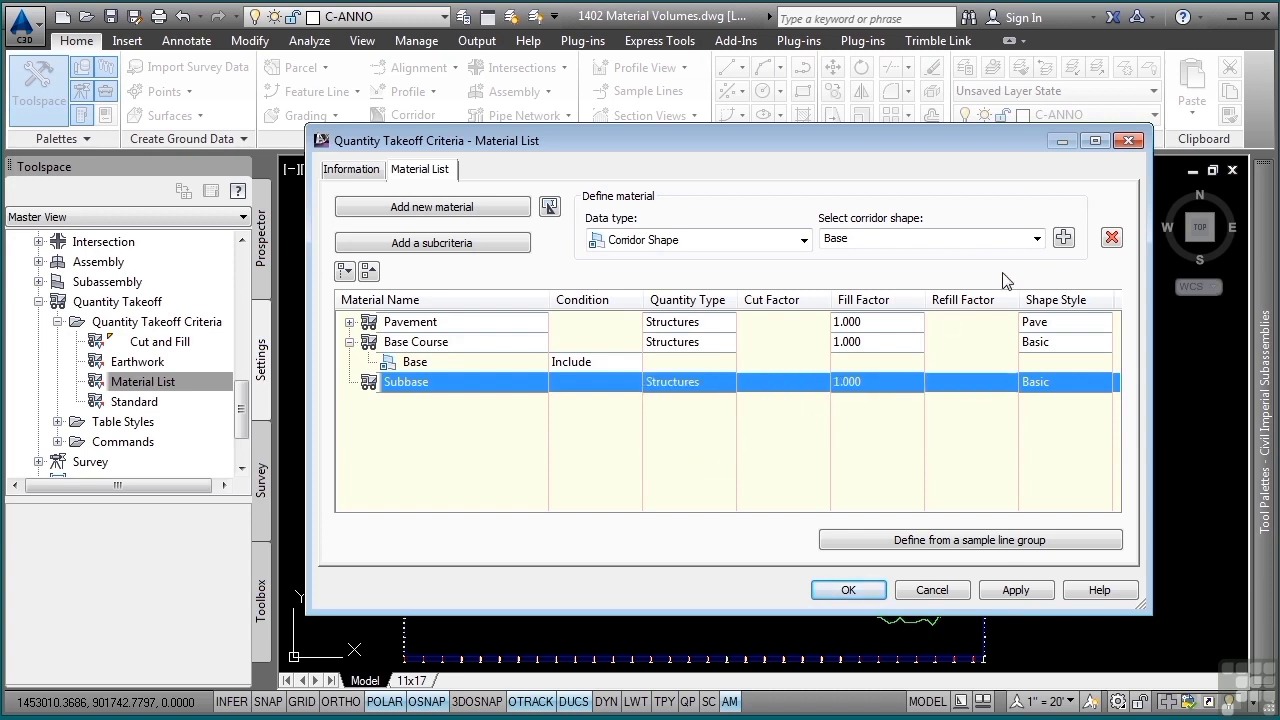
- Include the SubBase corridor shape in the Subbase material, and collapse the Subbase and Base Course entries
{"action": "left_click", "coordinate": [1037, 238]}
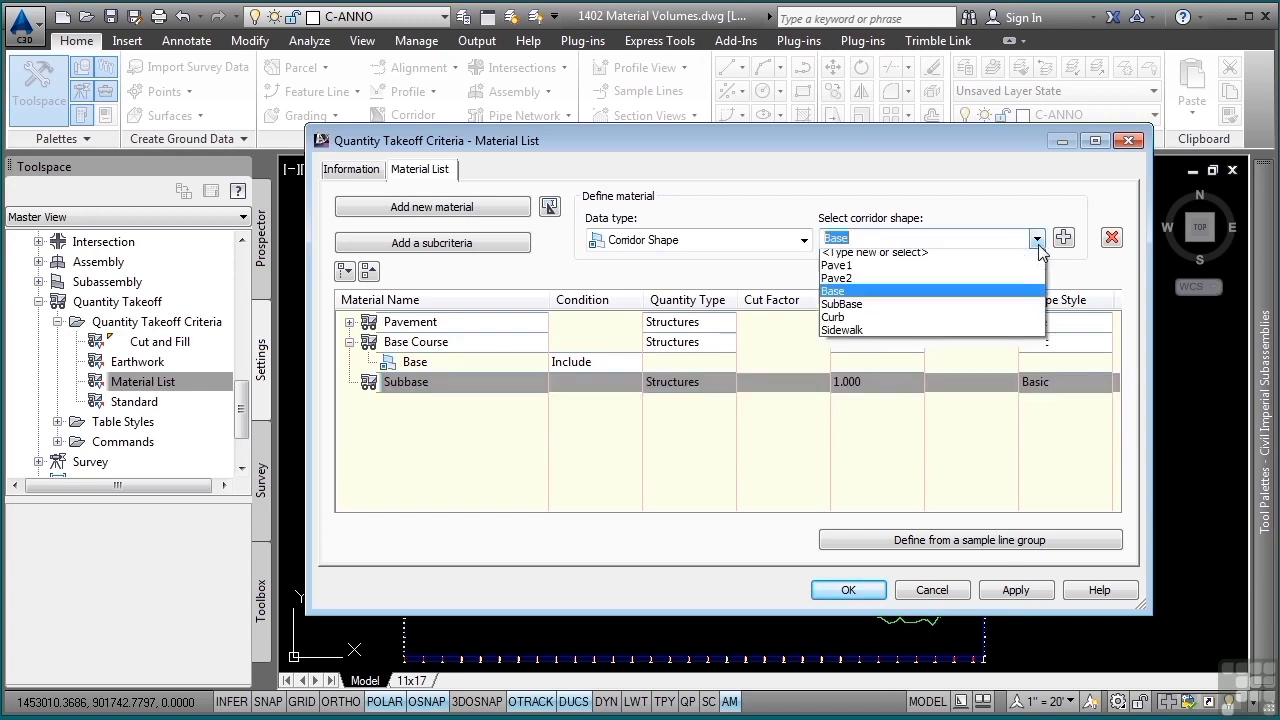
{"action": "left_click", "coordinate": [860, 309]}
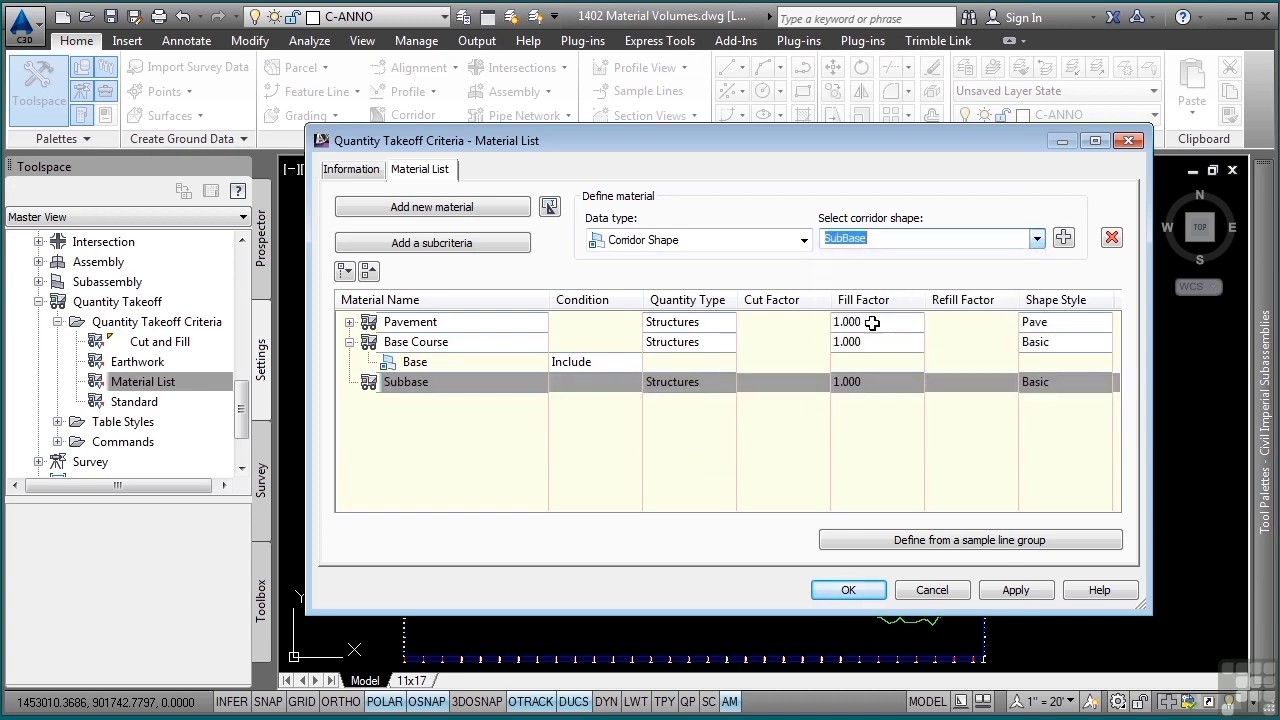
{"action": "left_click", "coordinate": [1063, 237]}
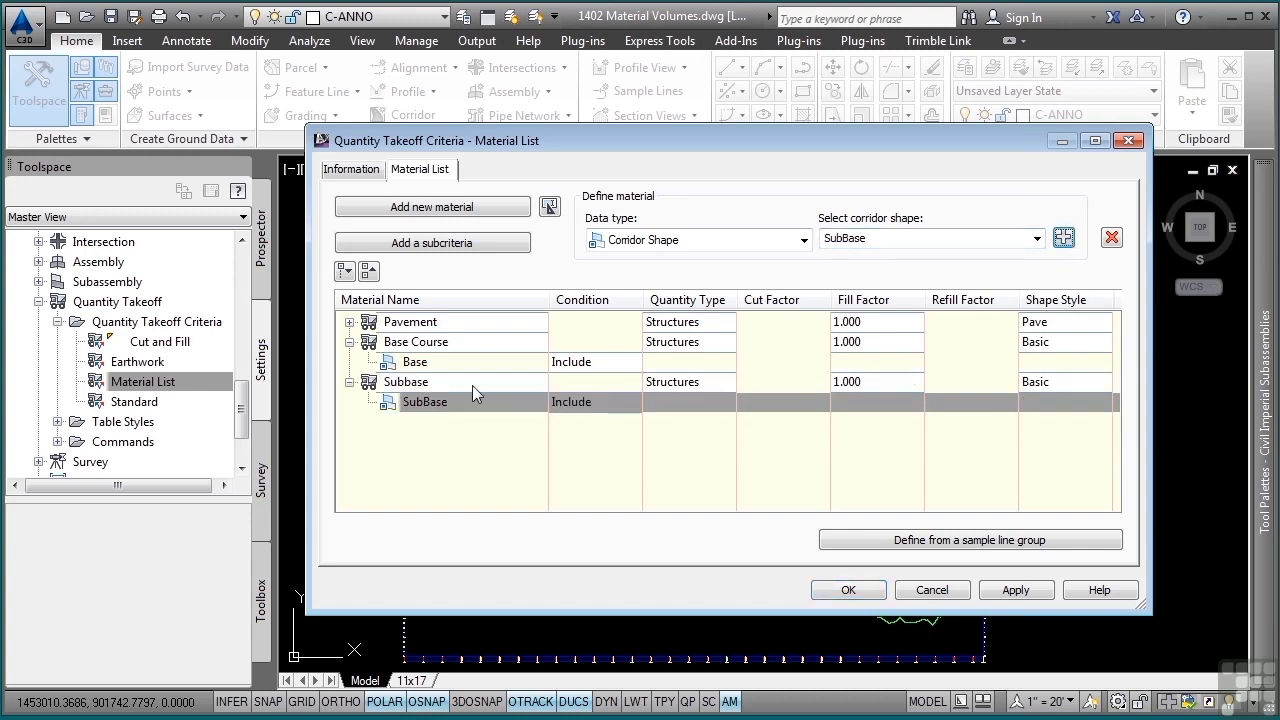
{"action": "left_click", "coordinate": [349, 382]}
{"action": "left_click", "coordinate": [349, 342]}
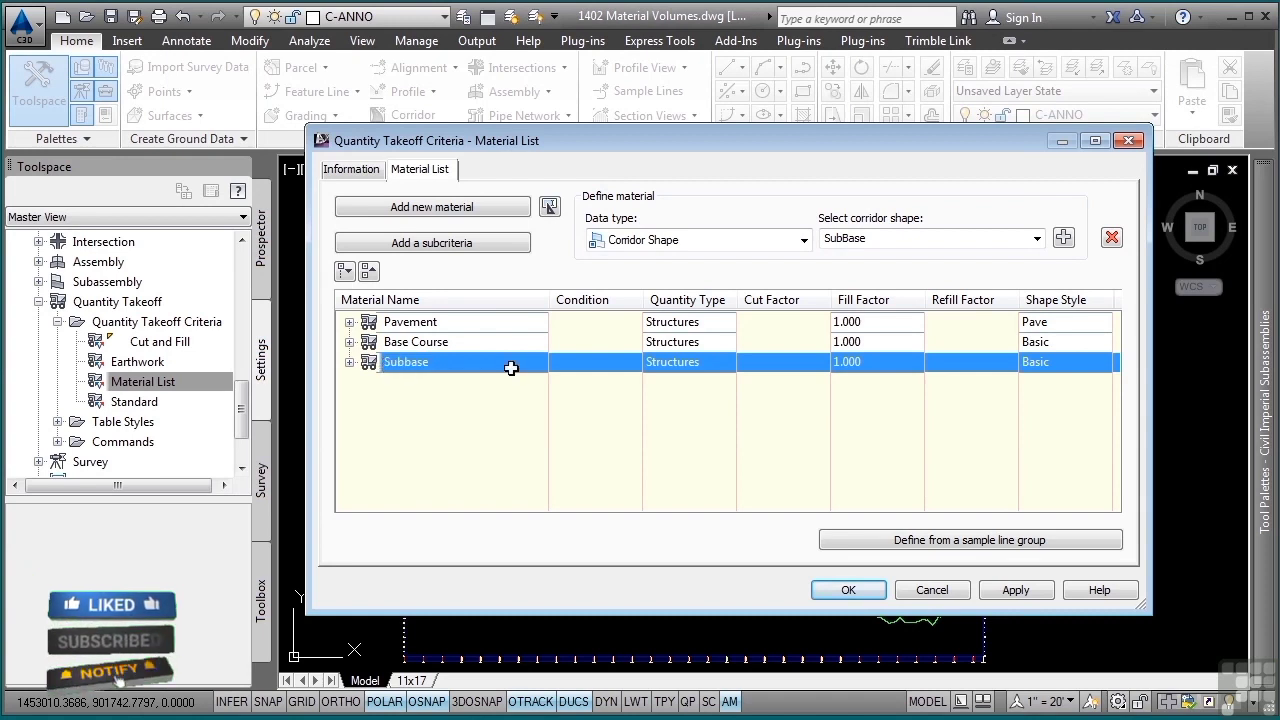
- Check the available corridor shapes without changing the selection, and save the Material List takeoff criteria
{"action": "left_click", "coordinate": [1037, 238]}
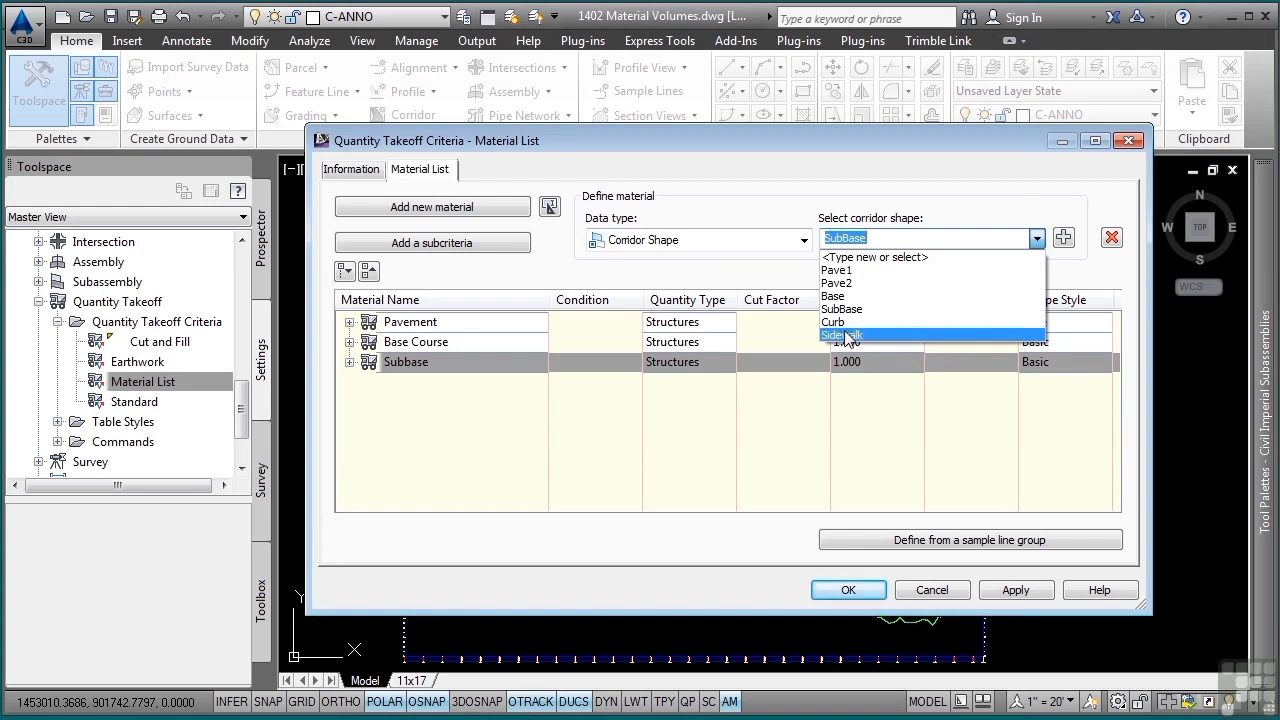
{"action": "left_click", "coordinate": [743, 500]}
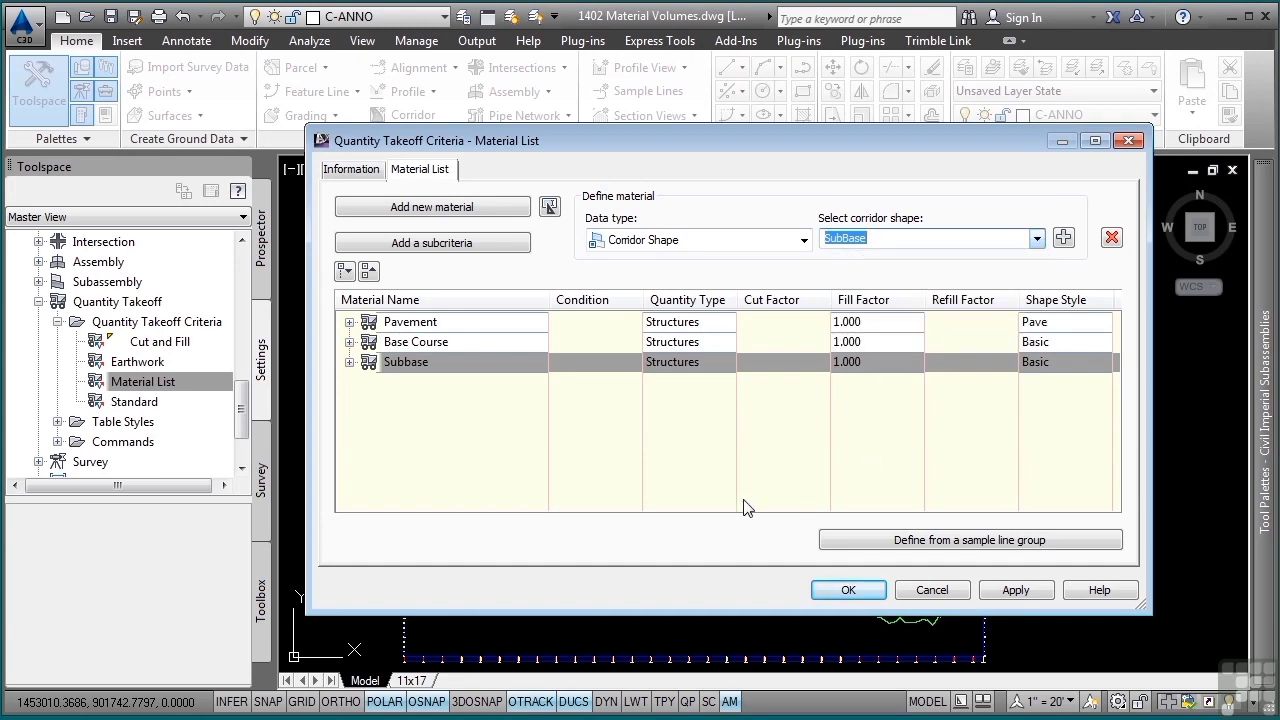
{"action": "left_click", "coordinate": [848, 590]}
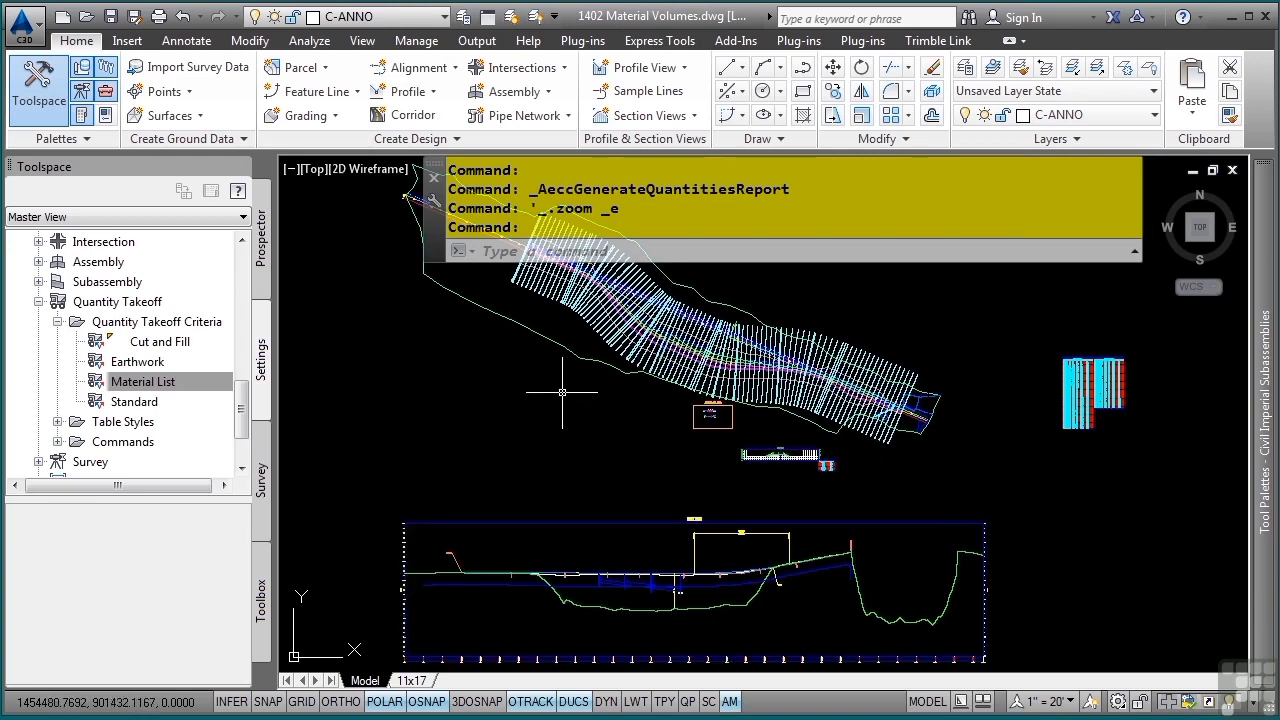
- Open the material list of the Bypass 1 sample line group !For Material and Volume Calculations through Compute Materials
{"action": "left_click", "coordinate": [580, 295]}
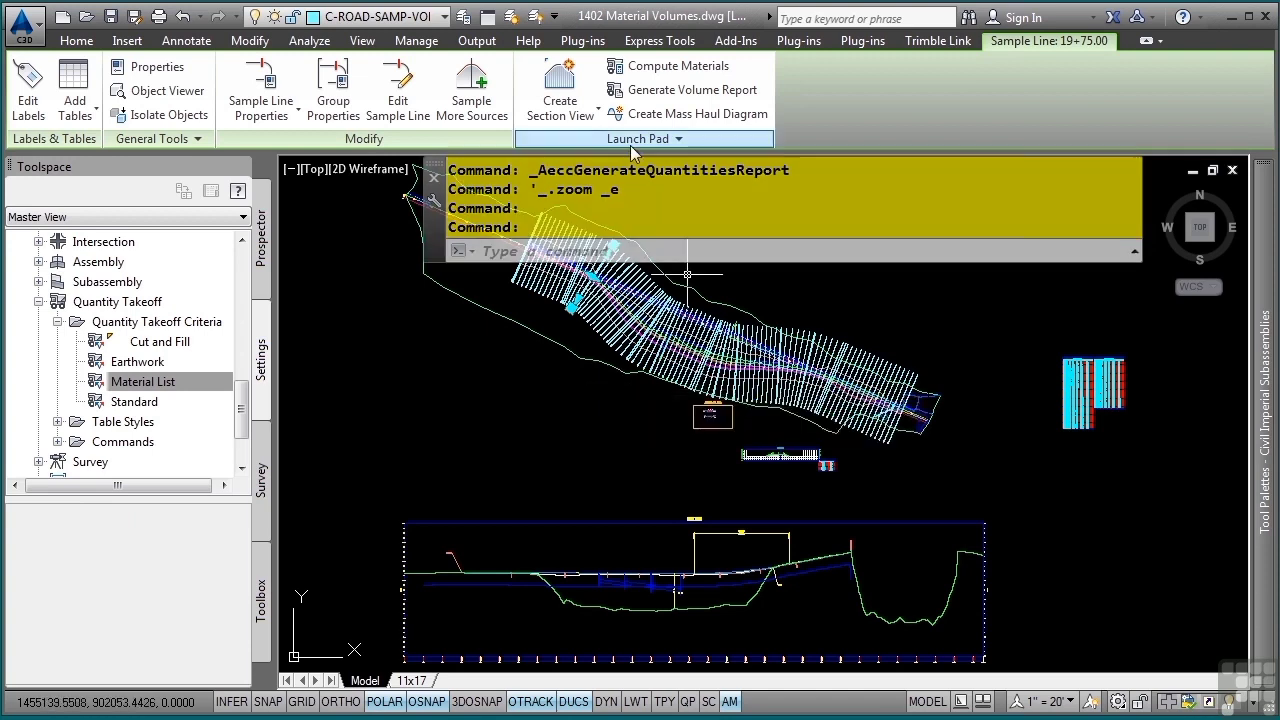
{"action": "left_click", "coordinate": [670, 66]}
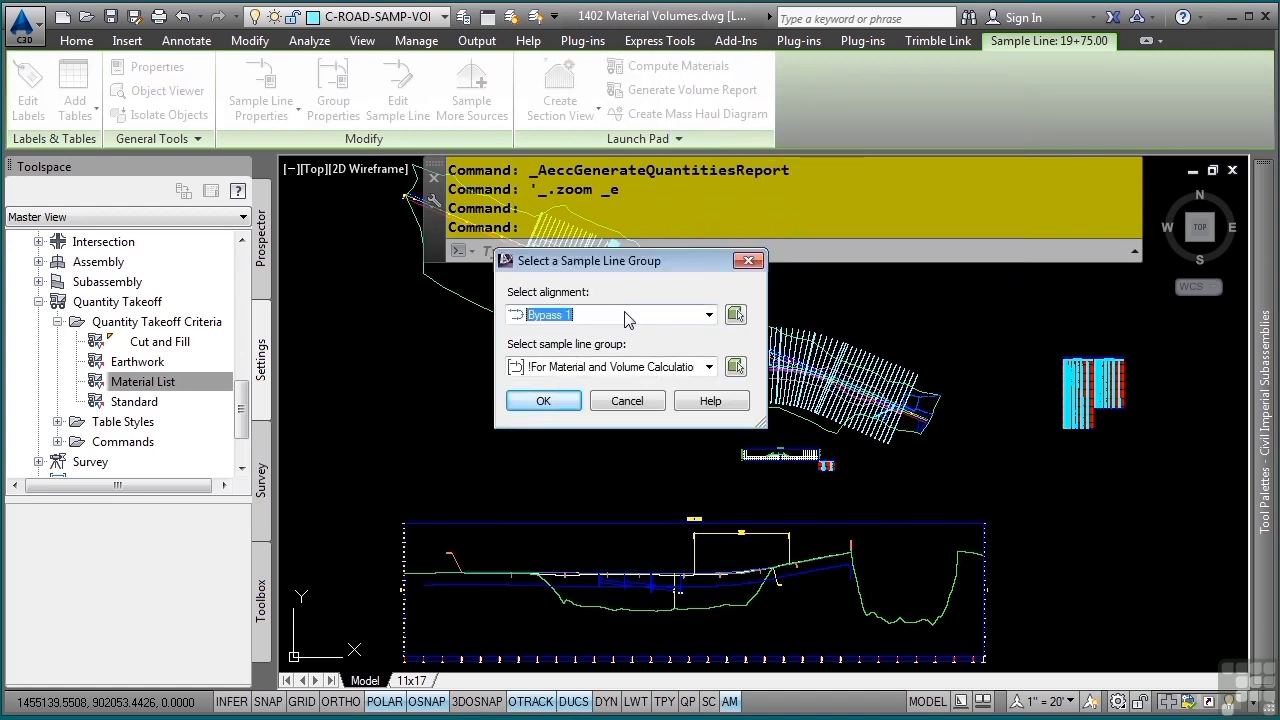
{"action": "left_click", "coordinate": [588, 367]}
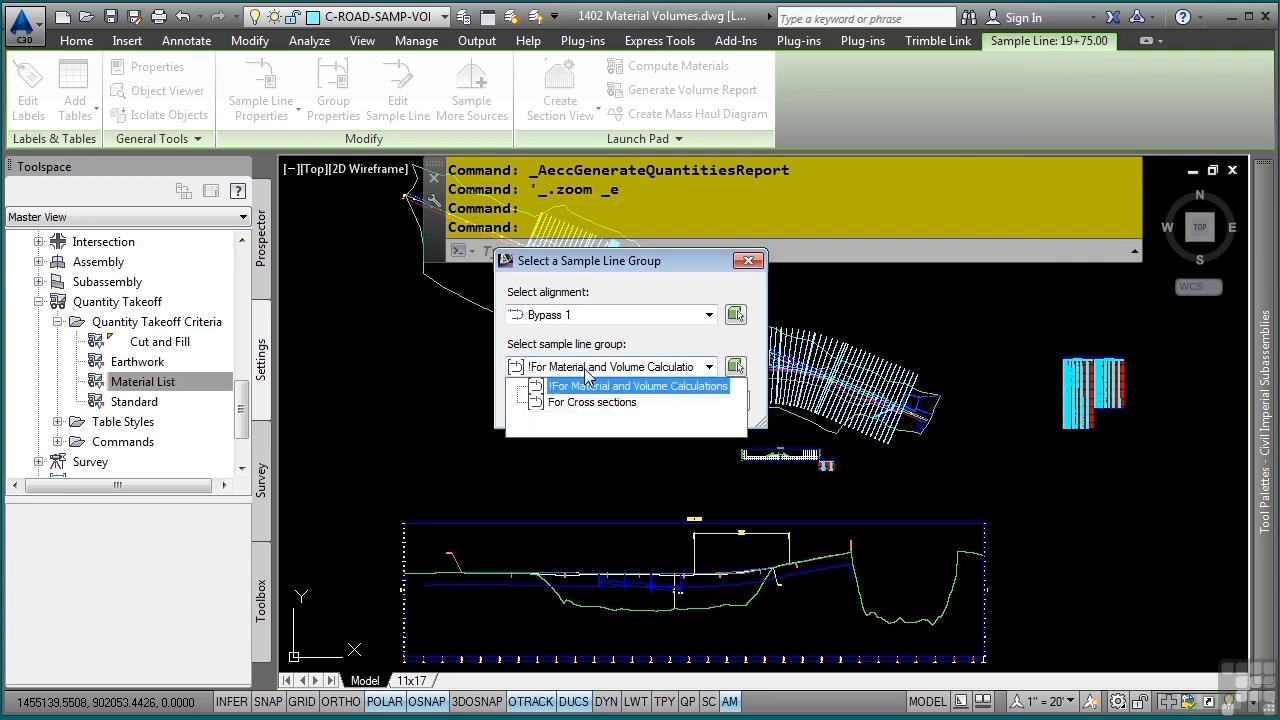
{"action": "left_click", "coordinate": [588, 386]}
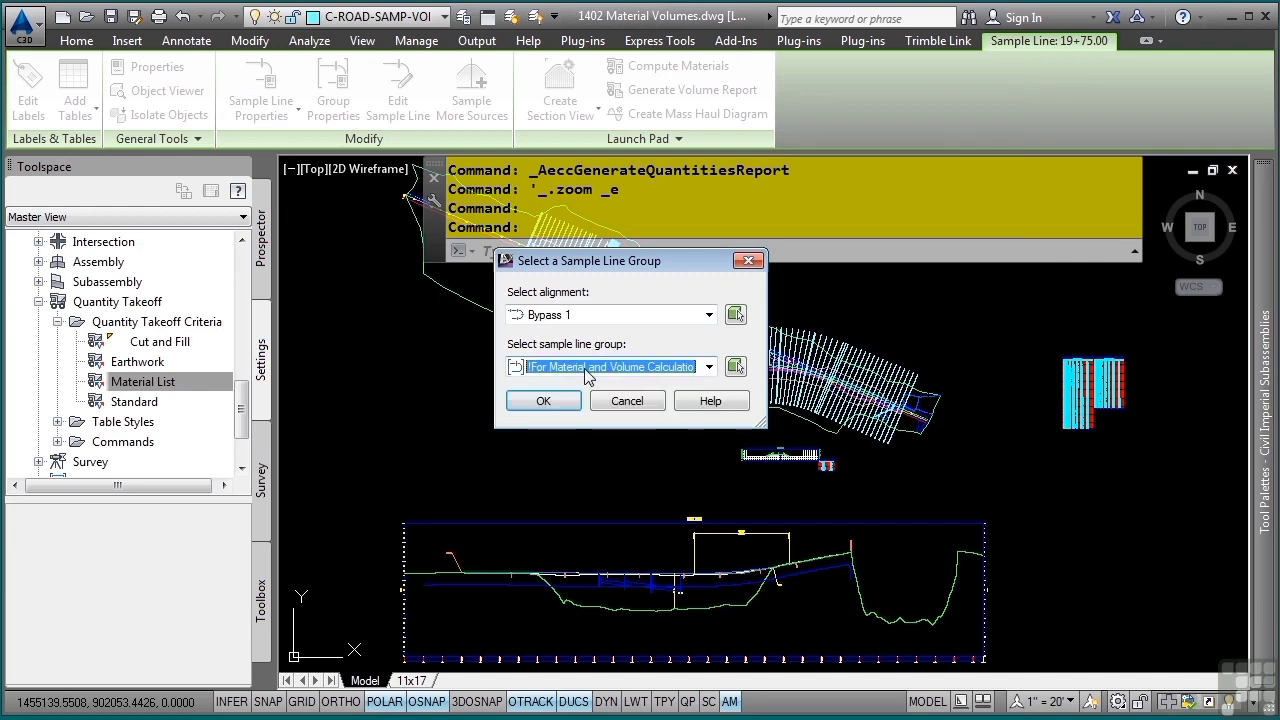
{"action": "left_click", "coordinate": [545, 401]}
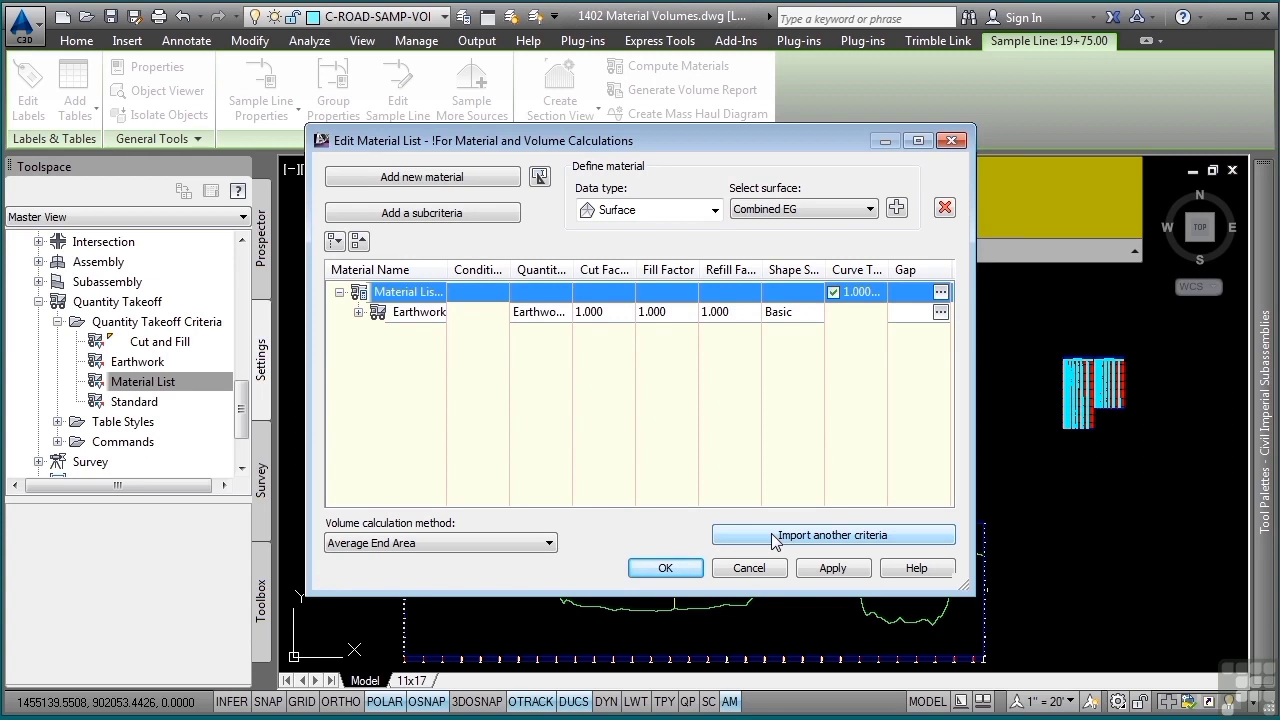
- Import the Material List quantity takeoff criteria as another criteria into the material list being edited
{"action": "left_click", "coordinate": [832, 536]}
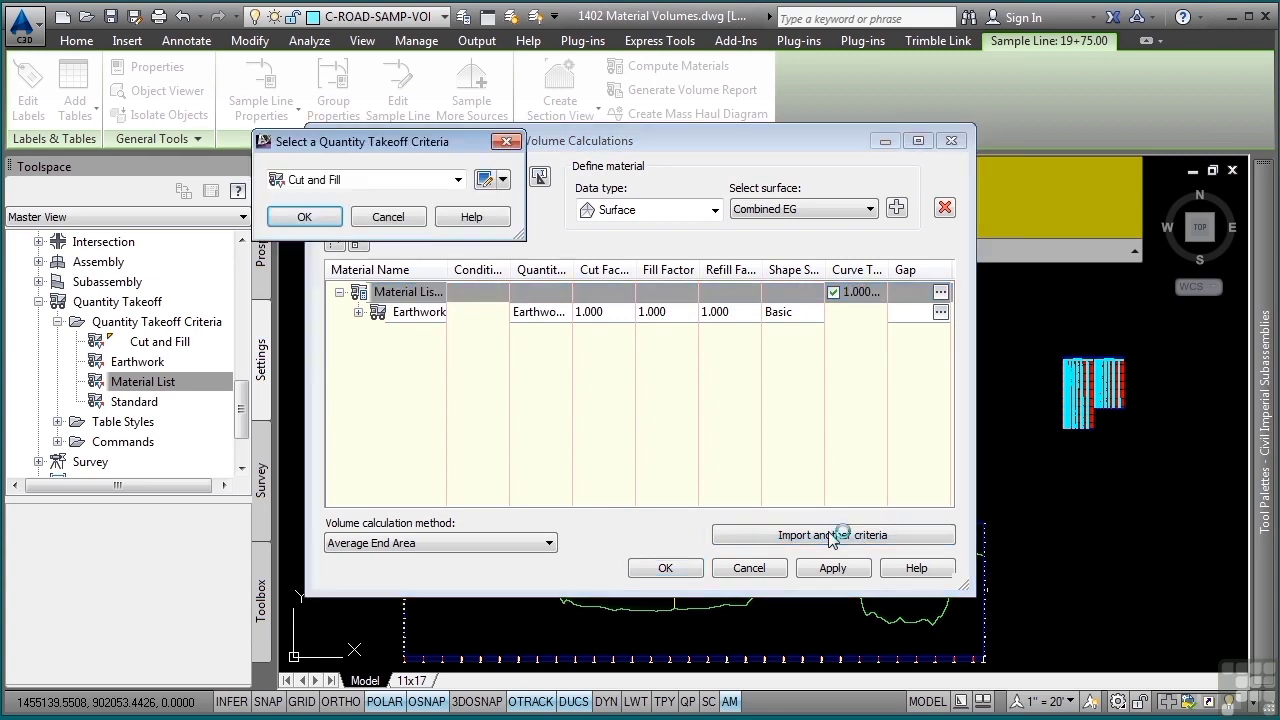
{"action": "left_click", "coordinate": [394, 180]}
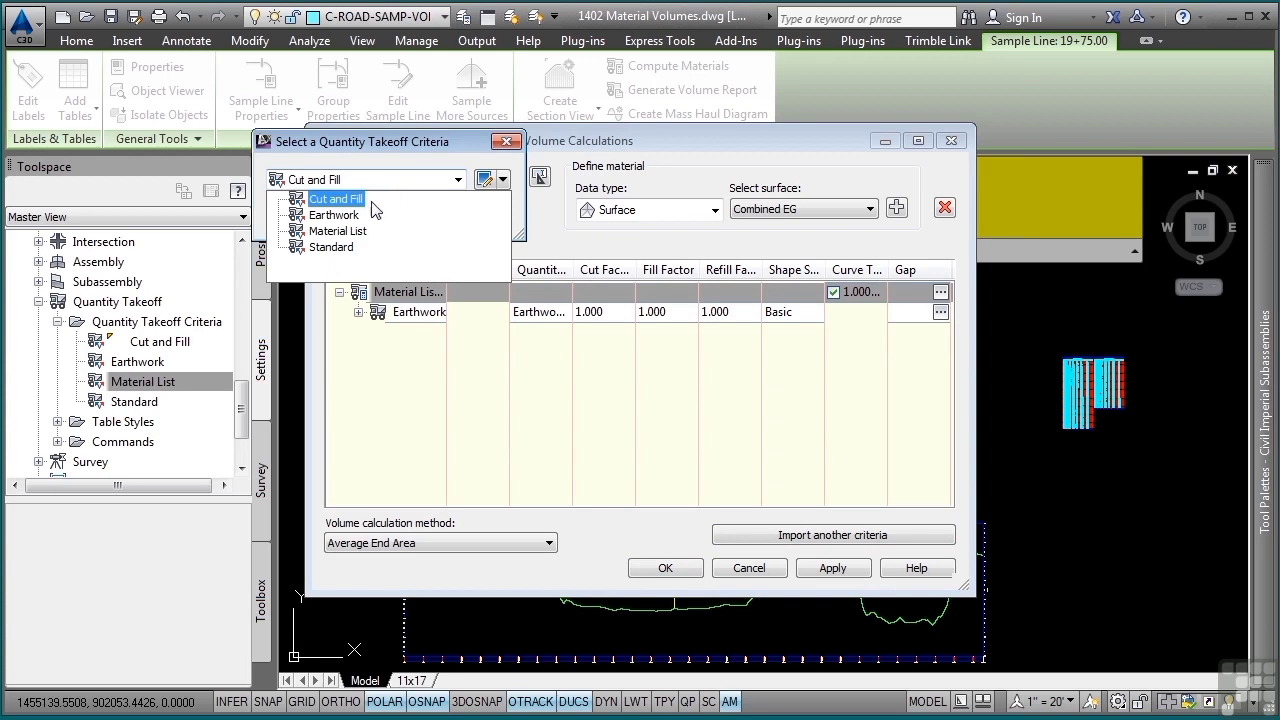
{"action": "left_click", "coordinate": [340, 231]}
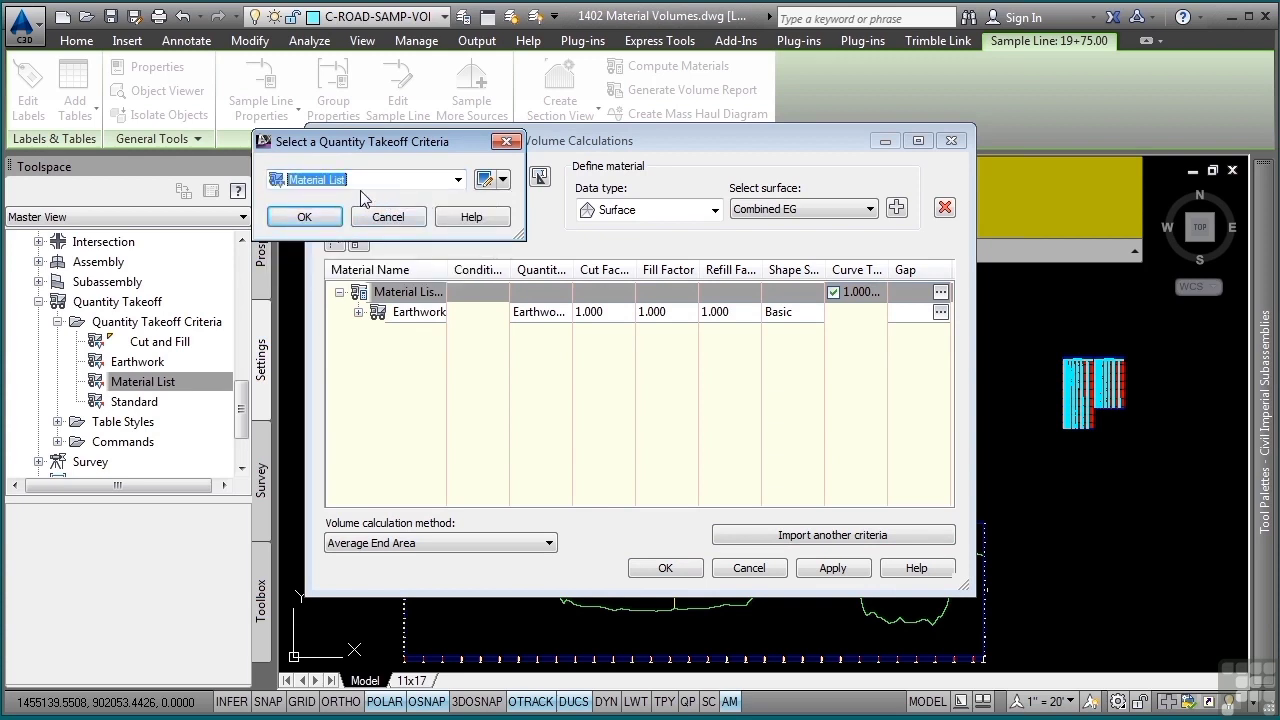
{"action": "left_click", "coordinate": [307, 216]}
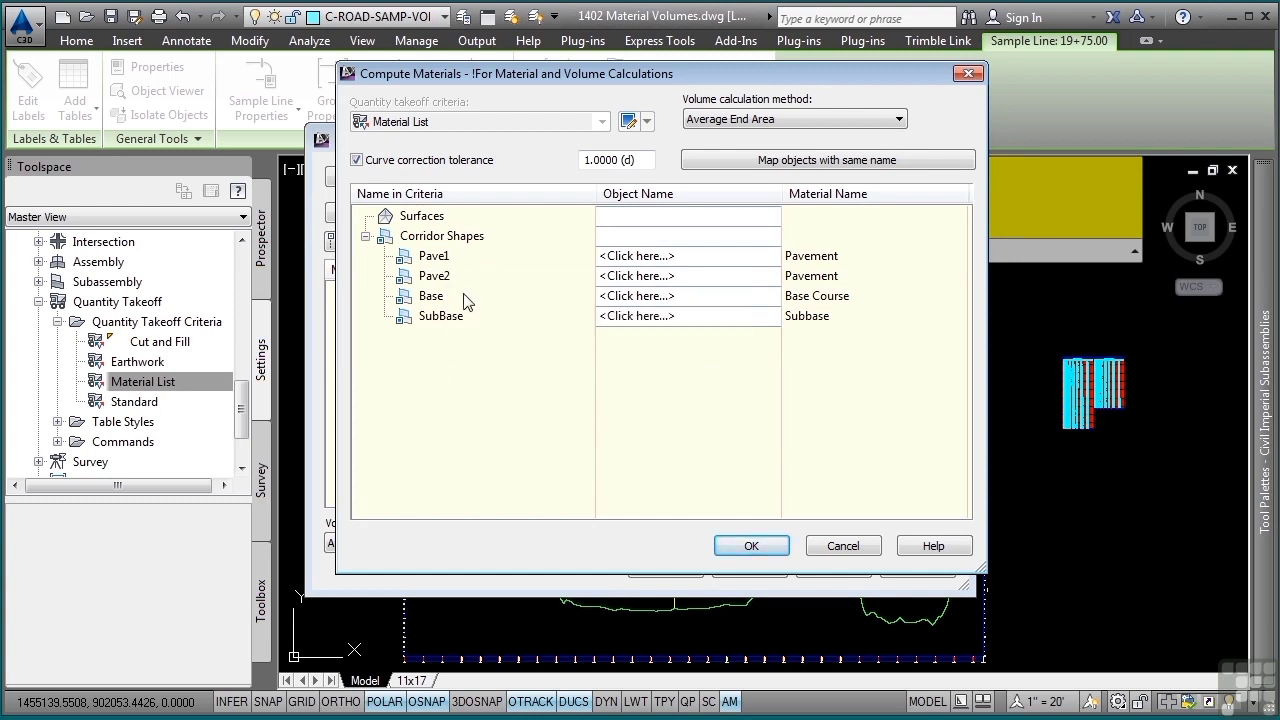
- Map the Pave1, Pave2, Base and SubBase criteria to the matching BYPASS-1 corridor shapes and accept the mapping
{"action": "left_click", "coordinate": [680, 256]}
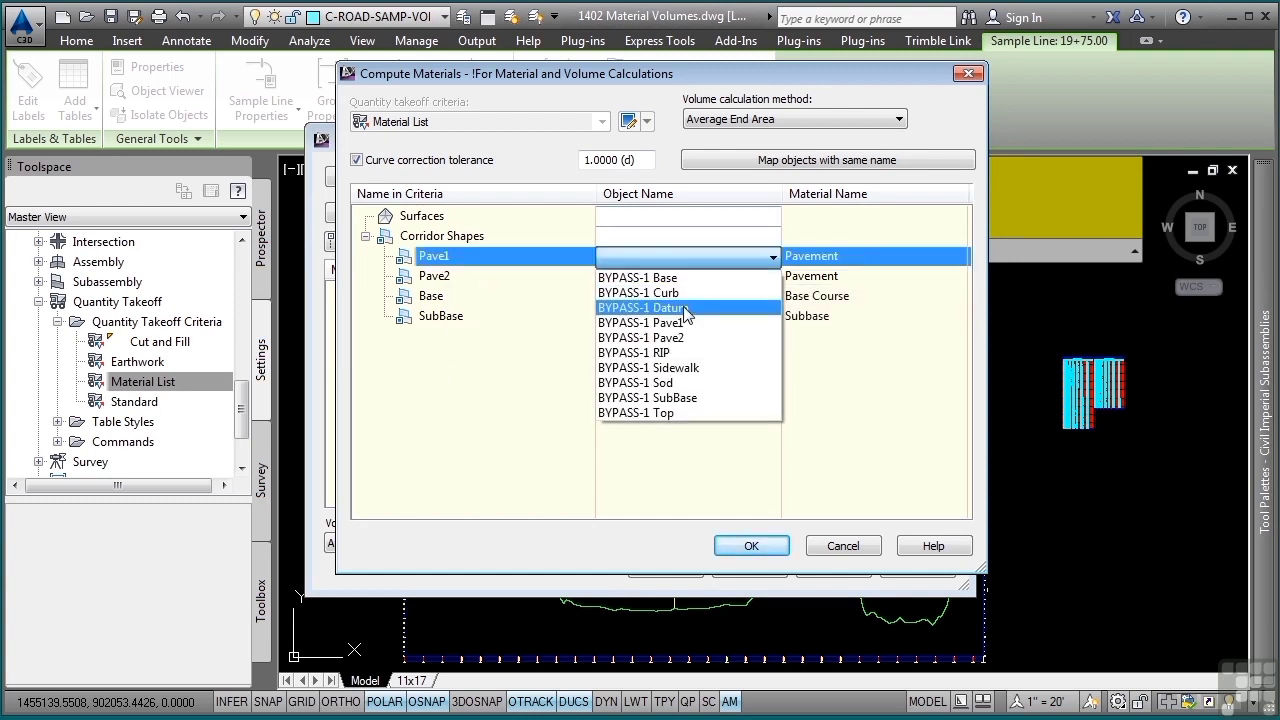
{"action": "left_click", "coordinate": [697, 325]}
{"action": "left_click", "coordinate": [703, 284]}
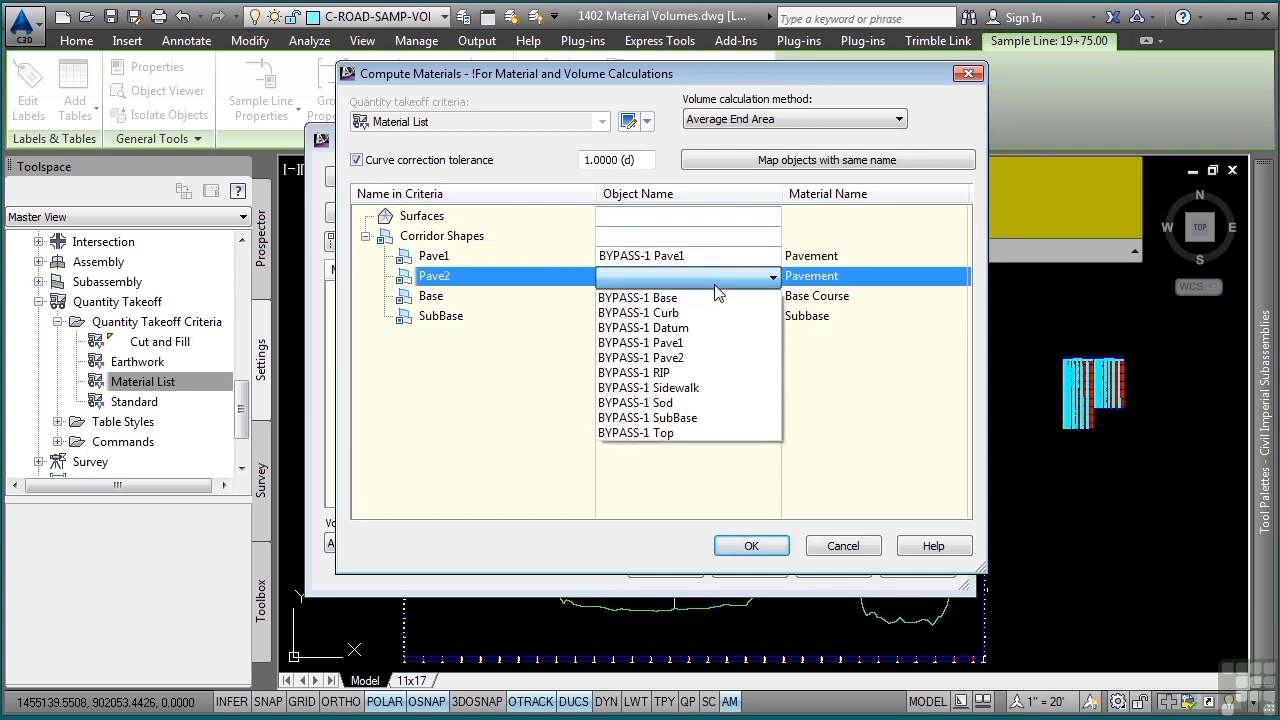
{"action": "left_click", "coordinate": [712, 362]}
{"action": "left_click", "coordinate": [706, 296]}
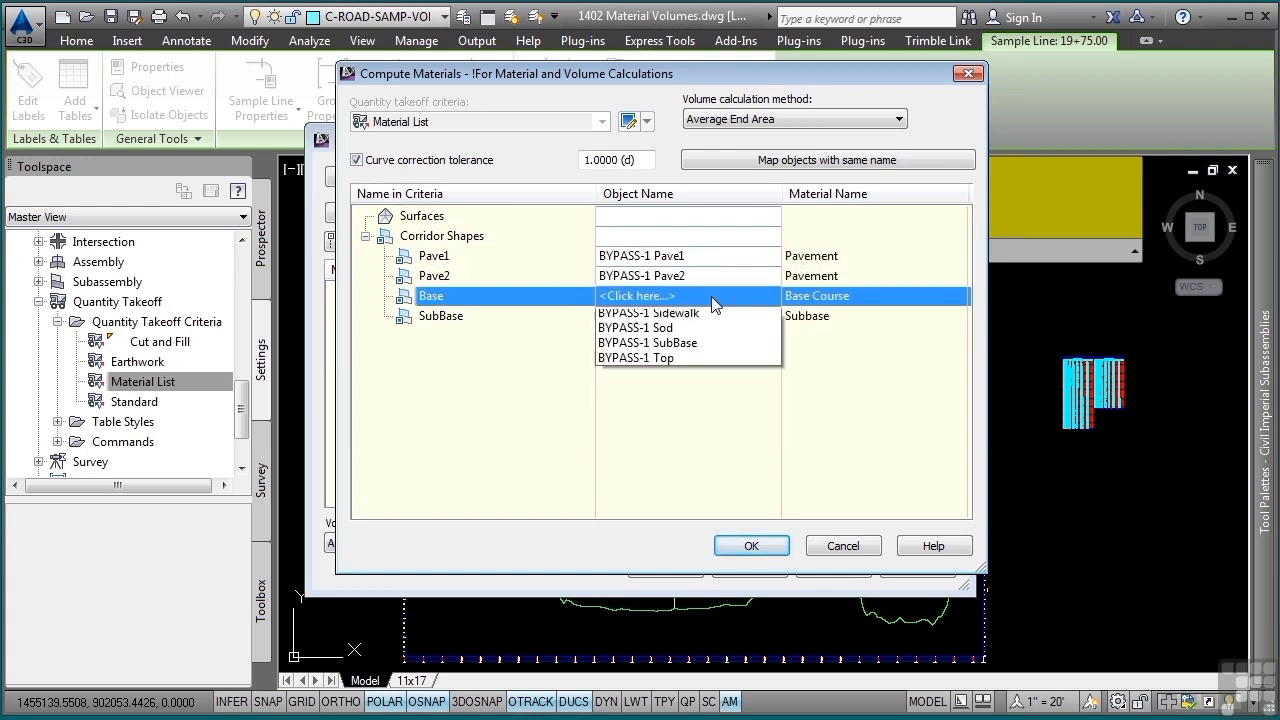
{"action": "left_click", "coordinate": [706, 316]}
{"action": "left_click", "coordinate": [706, 318]}
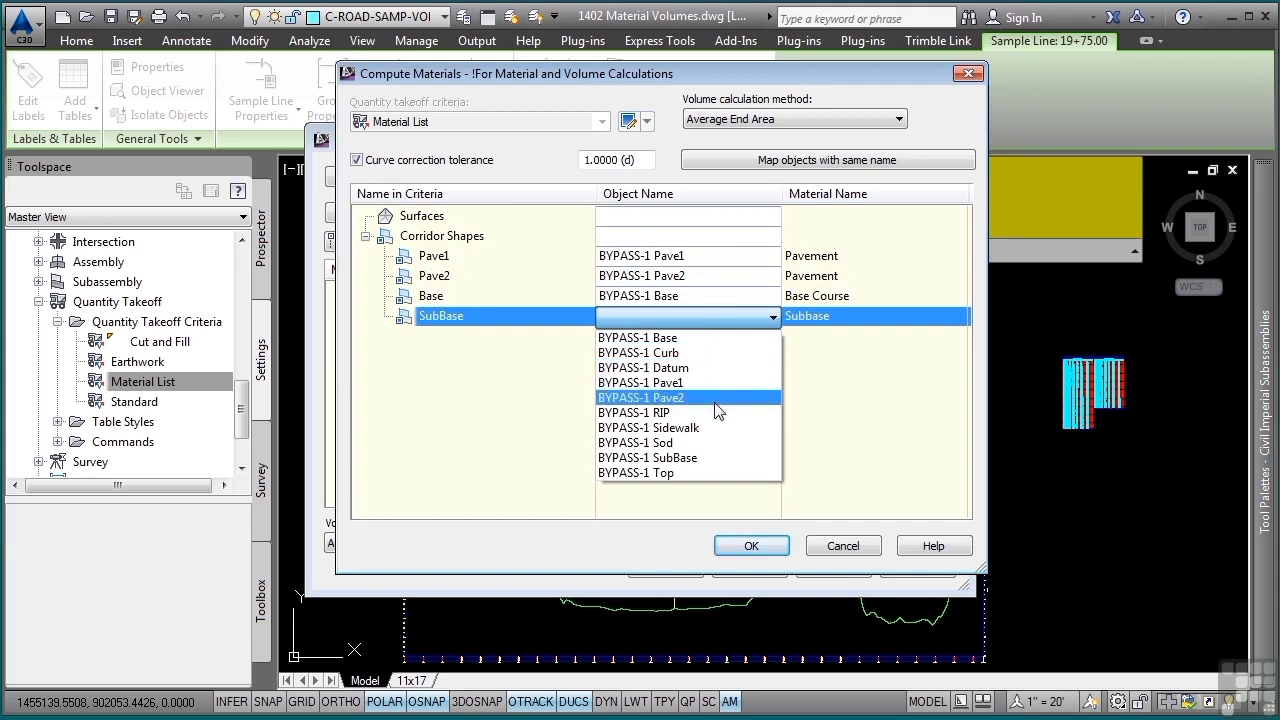
{"action": "left_click", "coordinate": [700, 458]}
{"action": "left_click", "coordinate": [760, 548]}
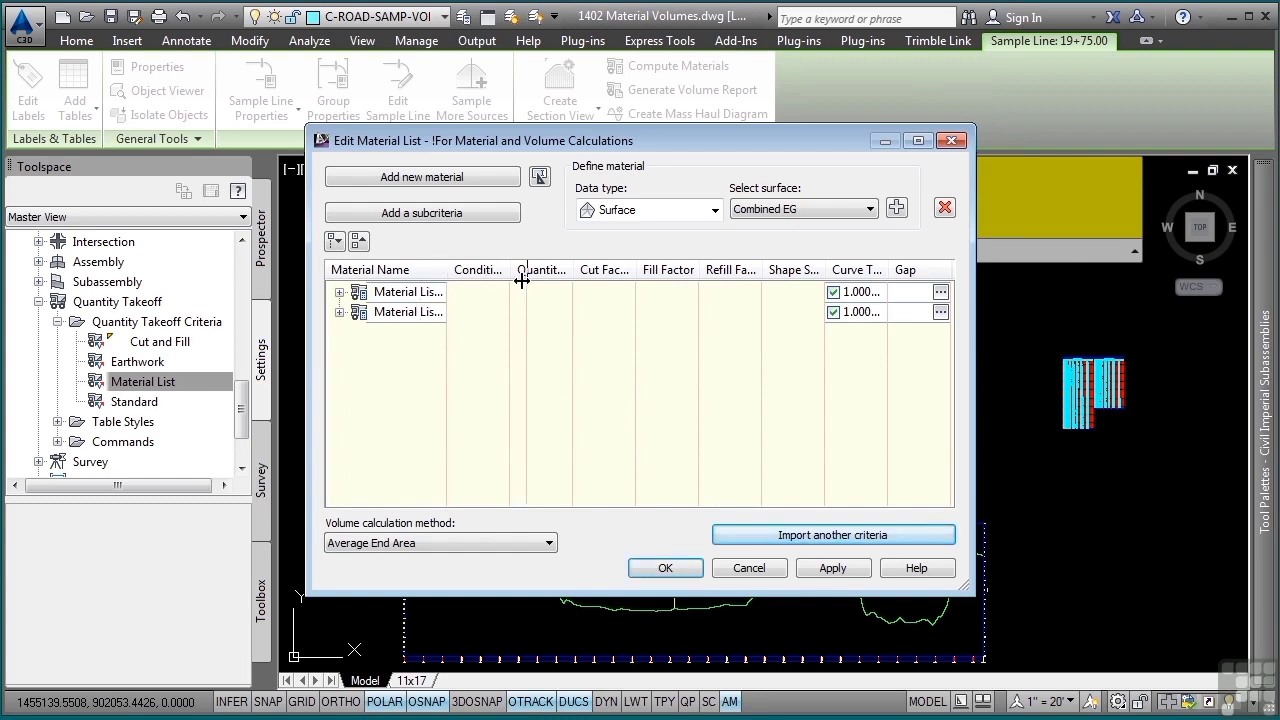
- Widen the Material Name column and rename Material List - (2) as Materials
{"action": "left_click_drag", "start_coordinate": [522, 281], "coordinate": [555, 281]}
{"action": "left_click", "coordinate": [339, 292]}
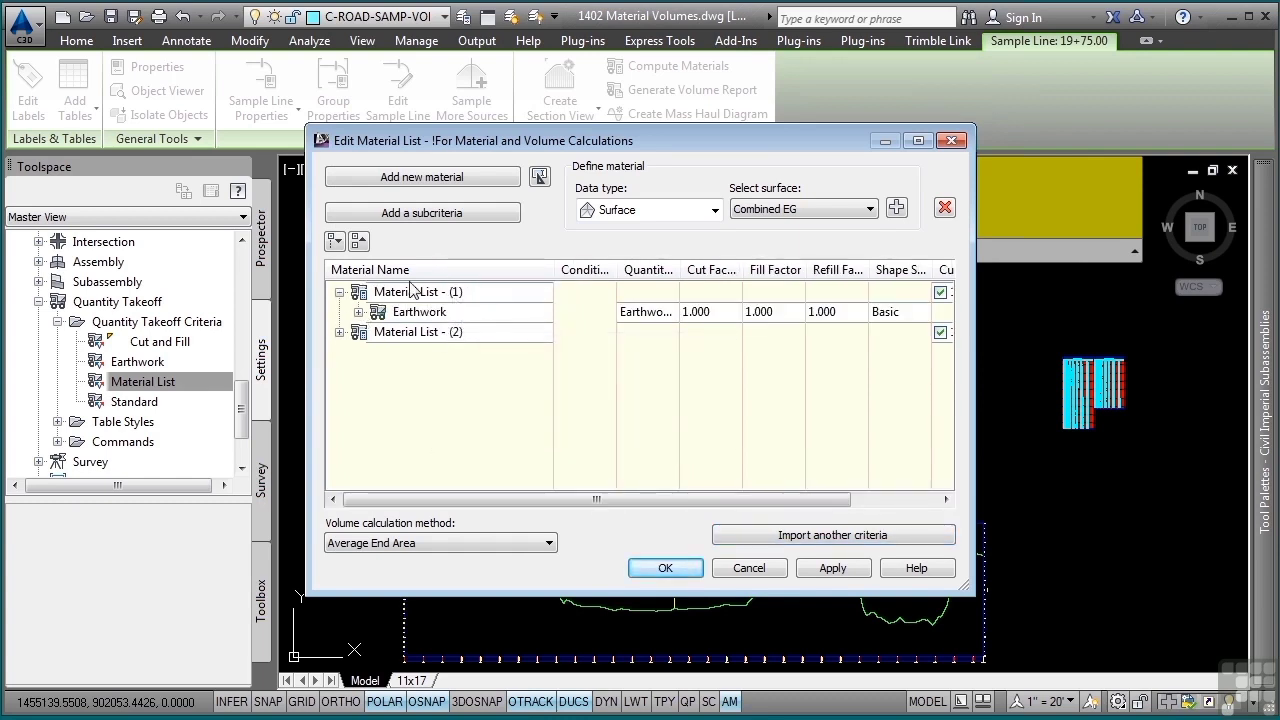
{"action": "left_click", "coordinate": [420, 333]}
{"action": "left_click", "coordinate": [425, 334]}
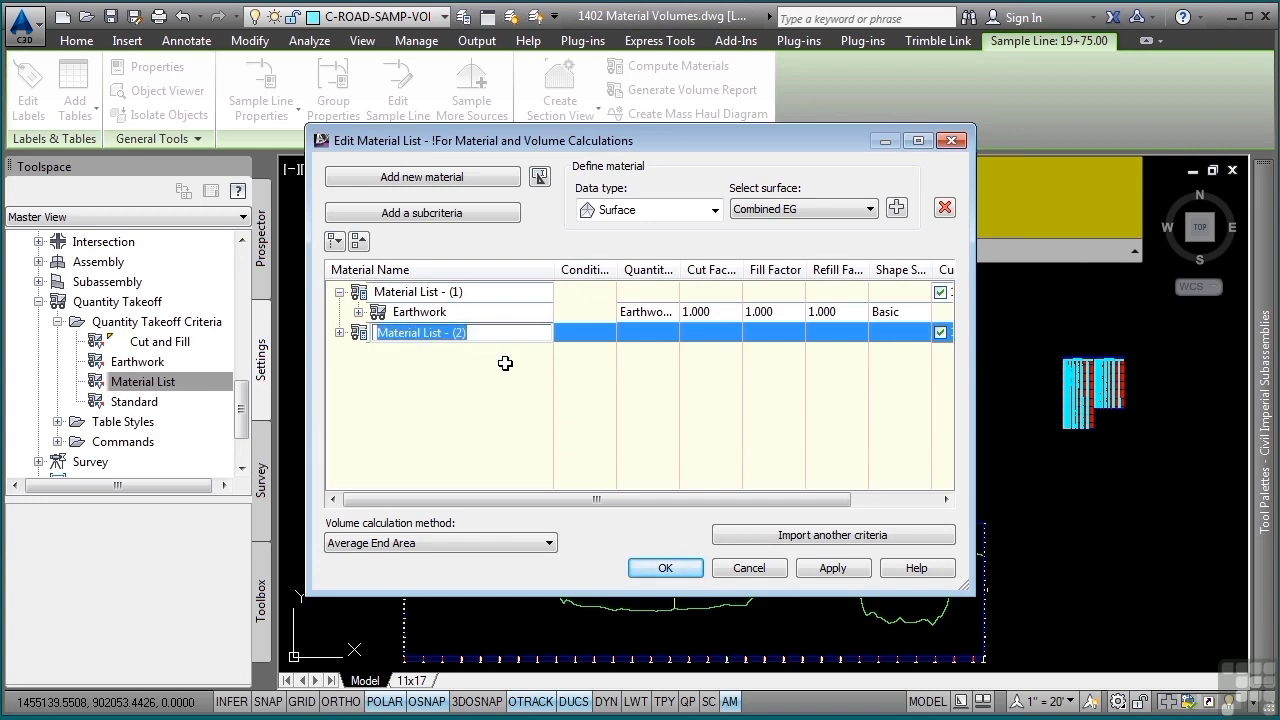
{"action": "type", "text": "Materials"}
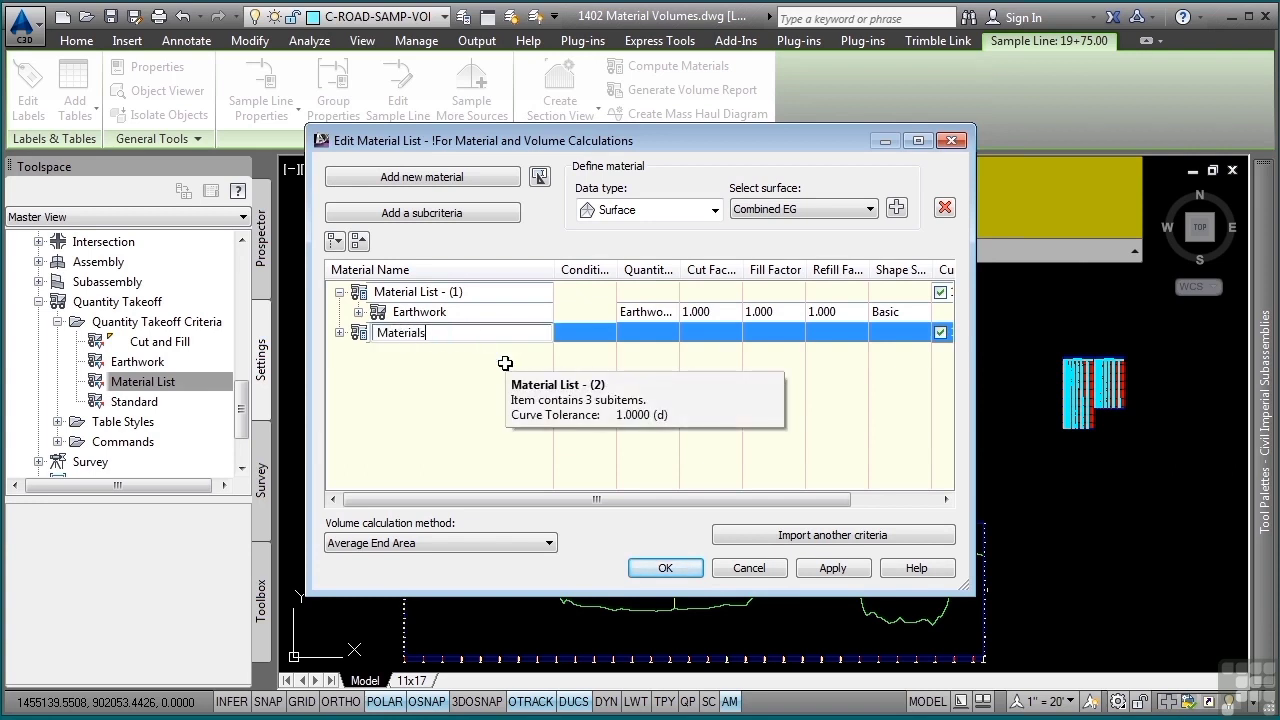
{"action": "key", "text": "Return"}
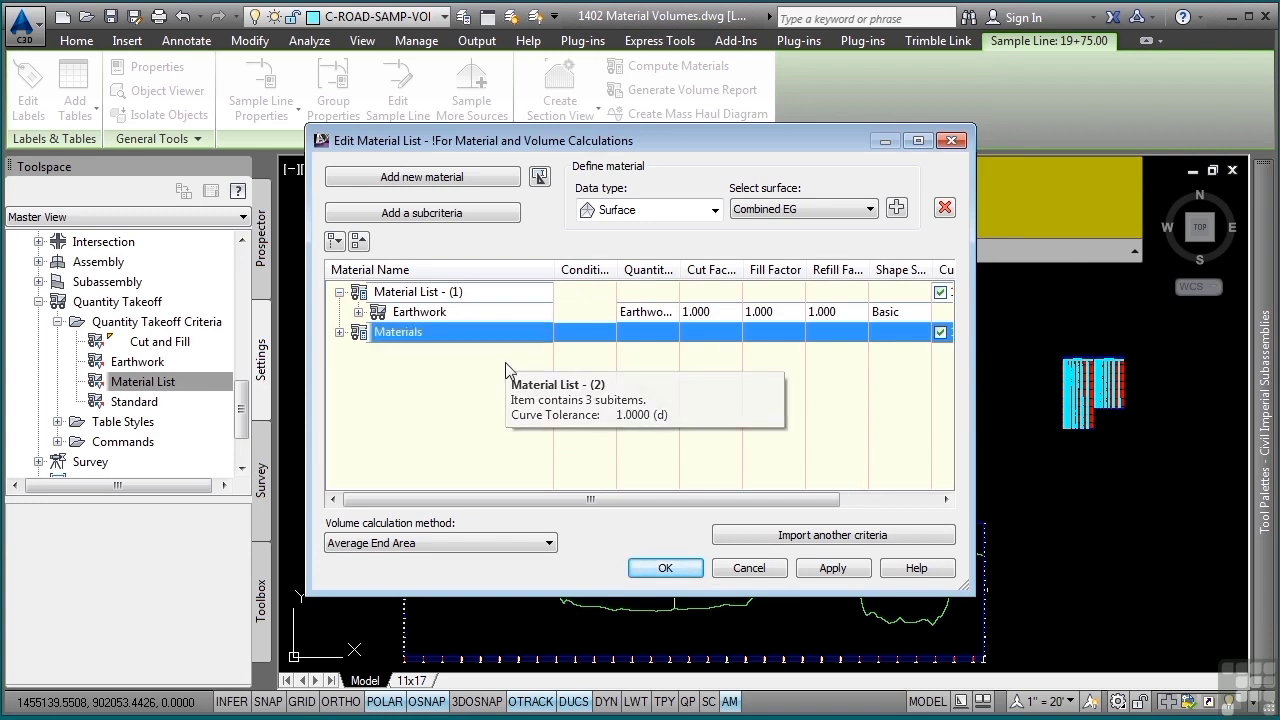
- Rename Material List - (1) as Earthworks and expand the Materials list
{"action": "left_click", "coordinate": [423, 291]}
{"action": "left_click", "coordinate": [423, 291]}
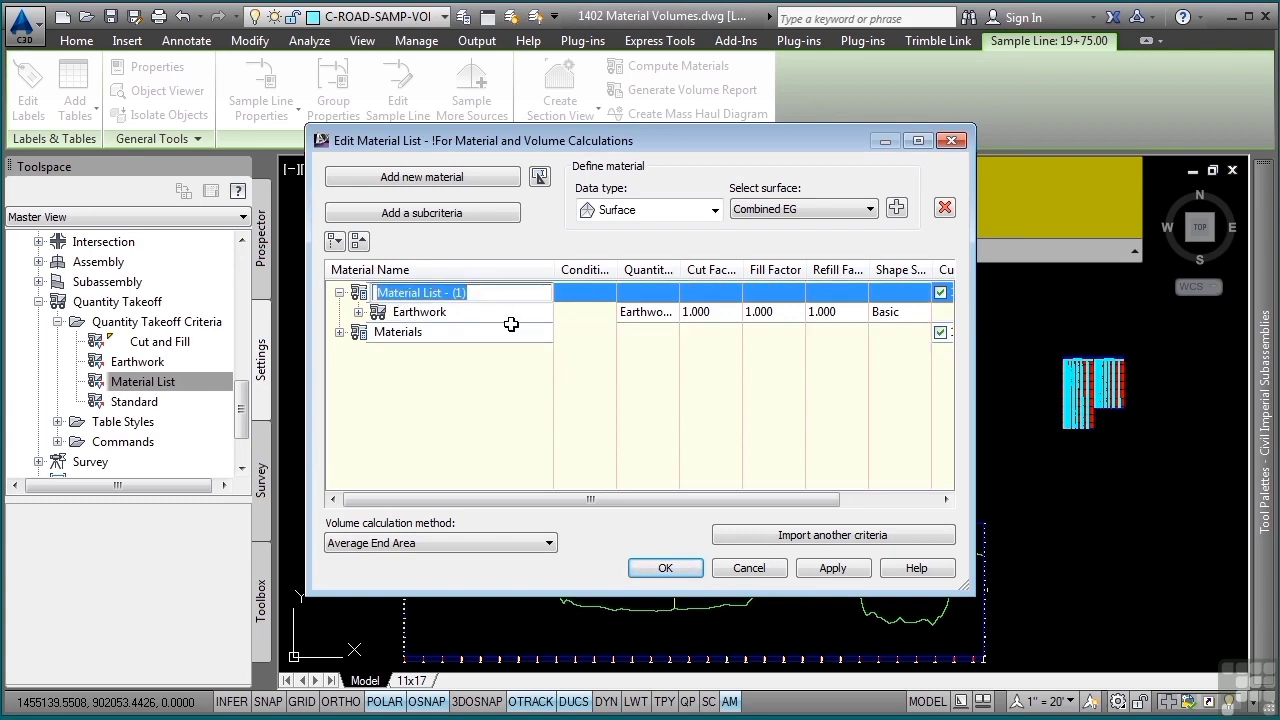
{"action": "type", "text": "Earthworks"}
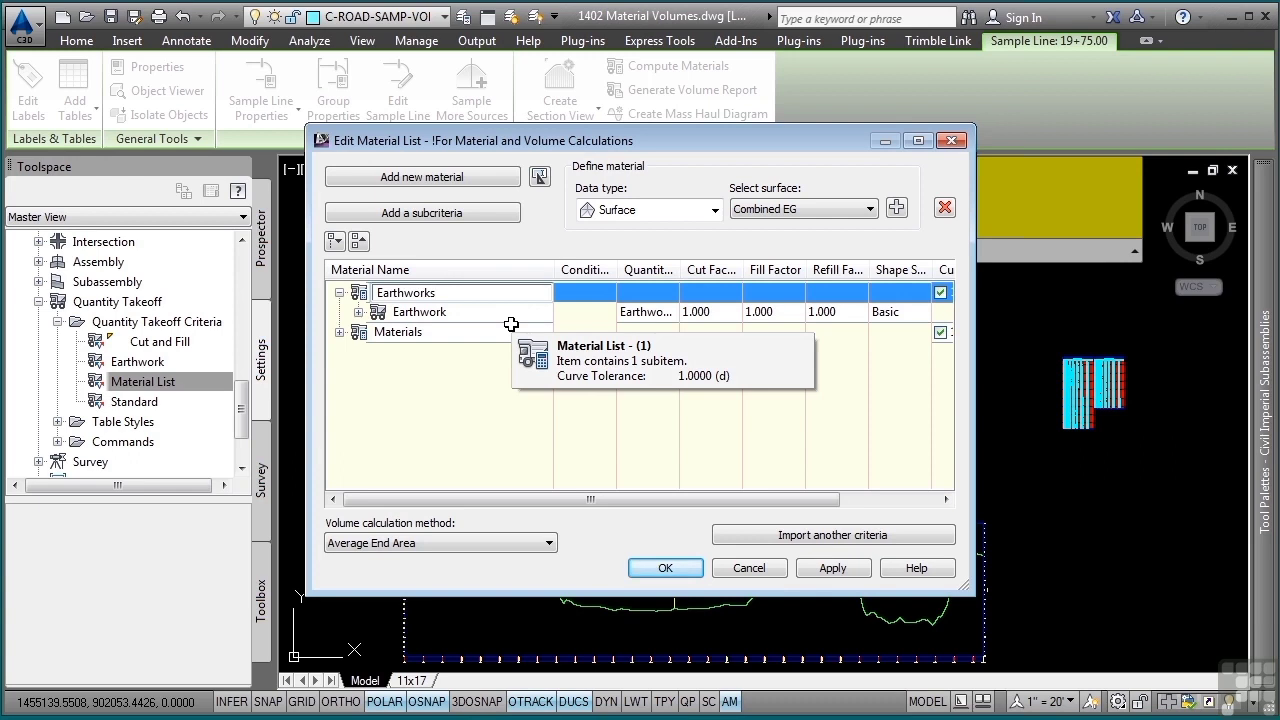
{"action": "key", "text": "Return"}
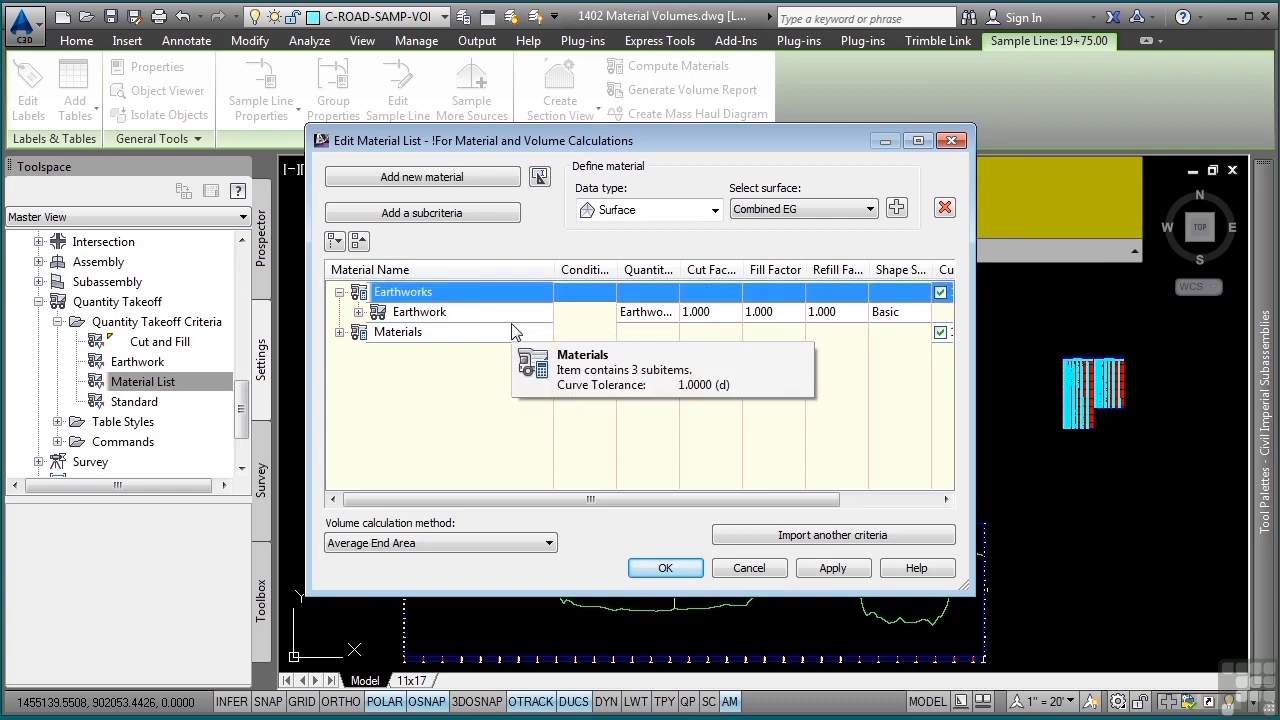
{"action": "left_click", "coordinate": [340, 332]}
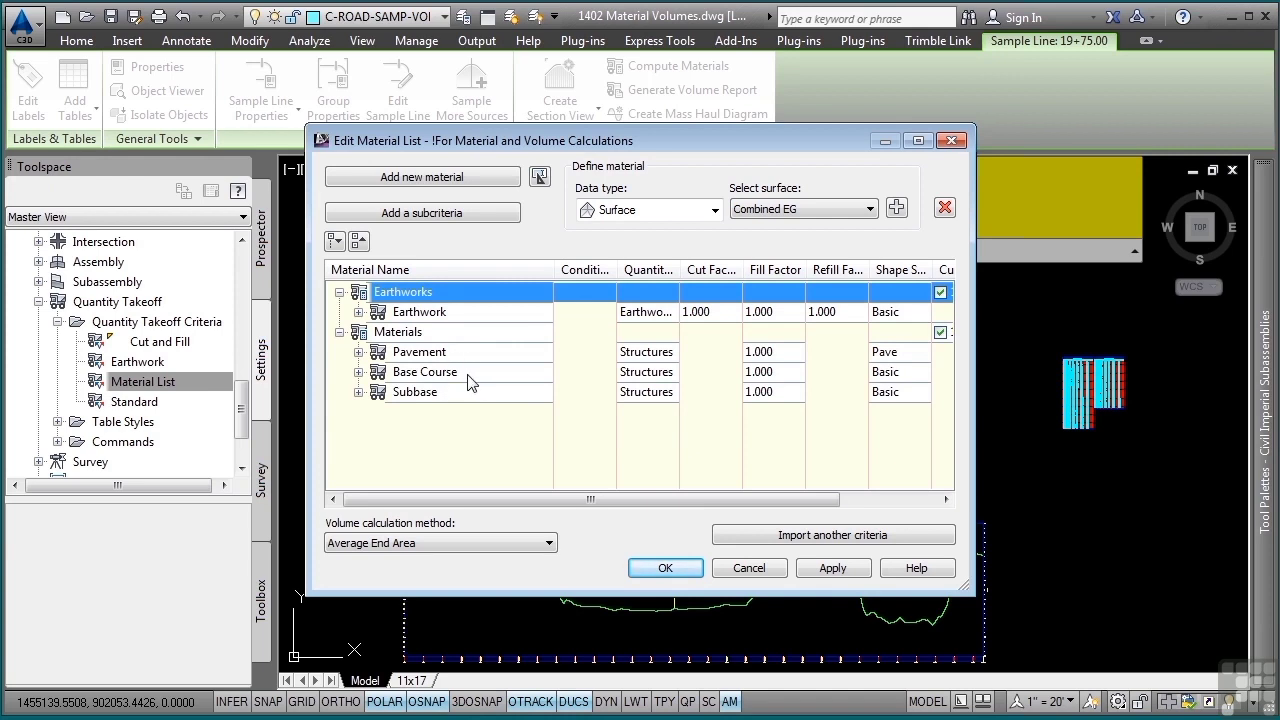
- Add a new material named Sod to the Materials list and set its quantity type to Structures
{"action": "left_click", "coordinate": [512, 392]}
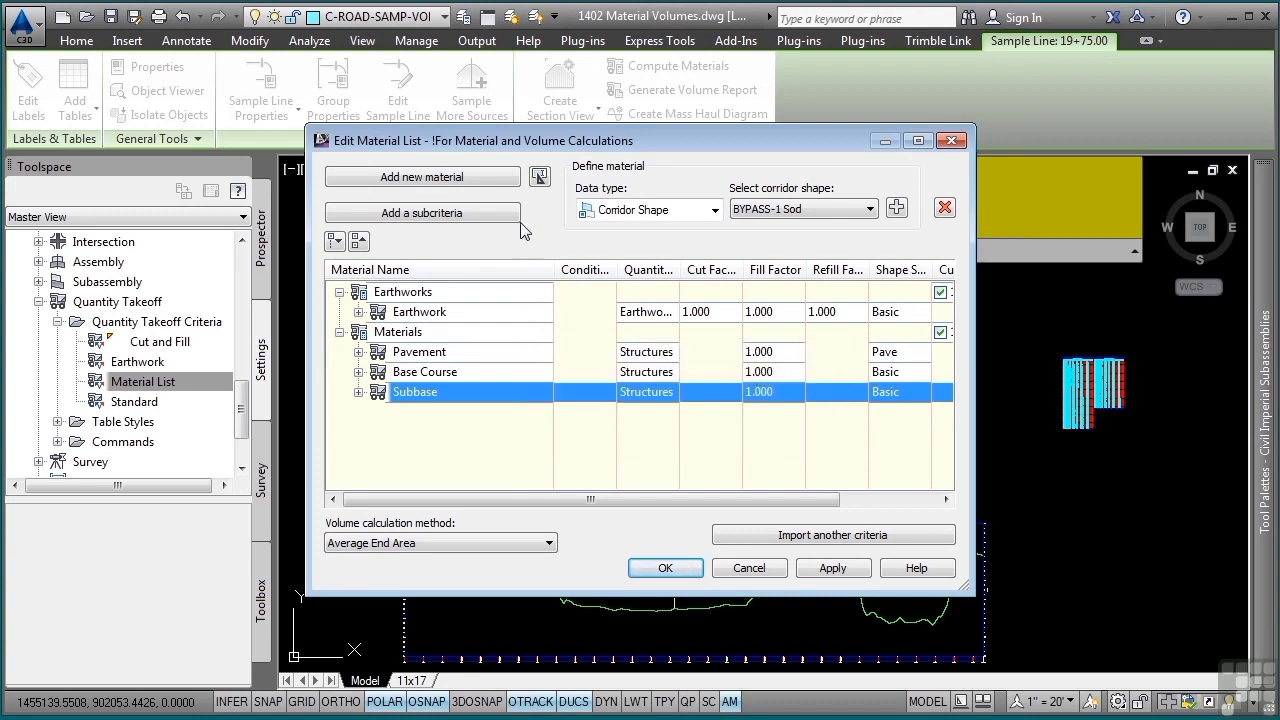
{"action": "left_click", "coordinate": [472, 178]}
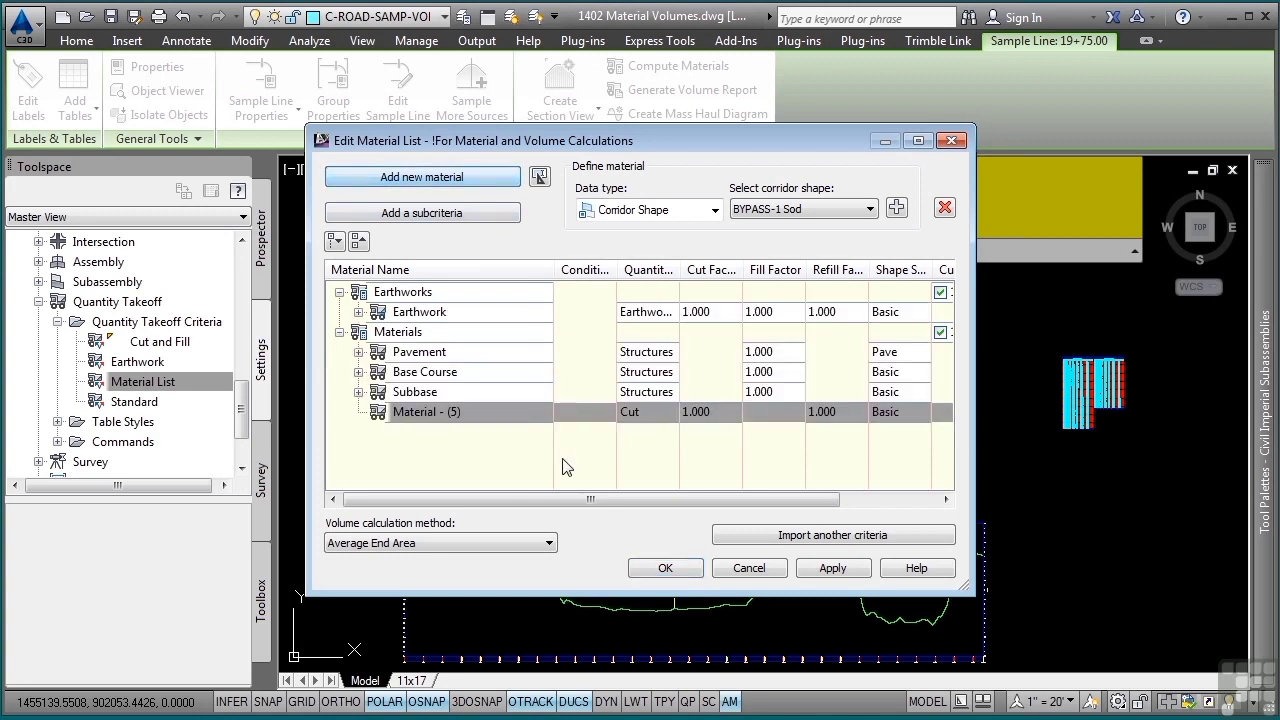
{"action": "left_click", "coordinate": [441, 408]}
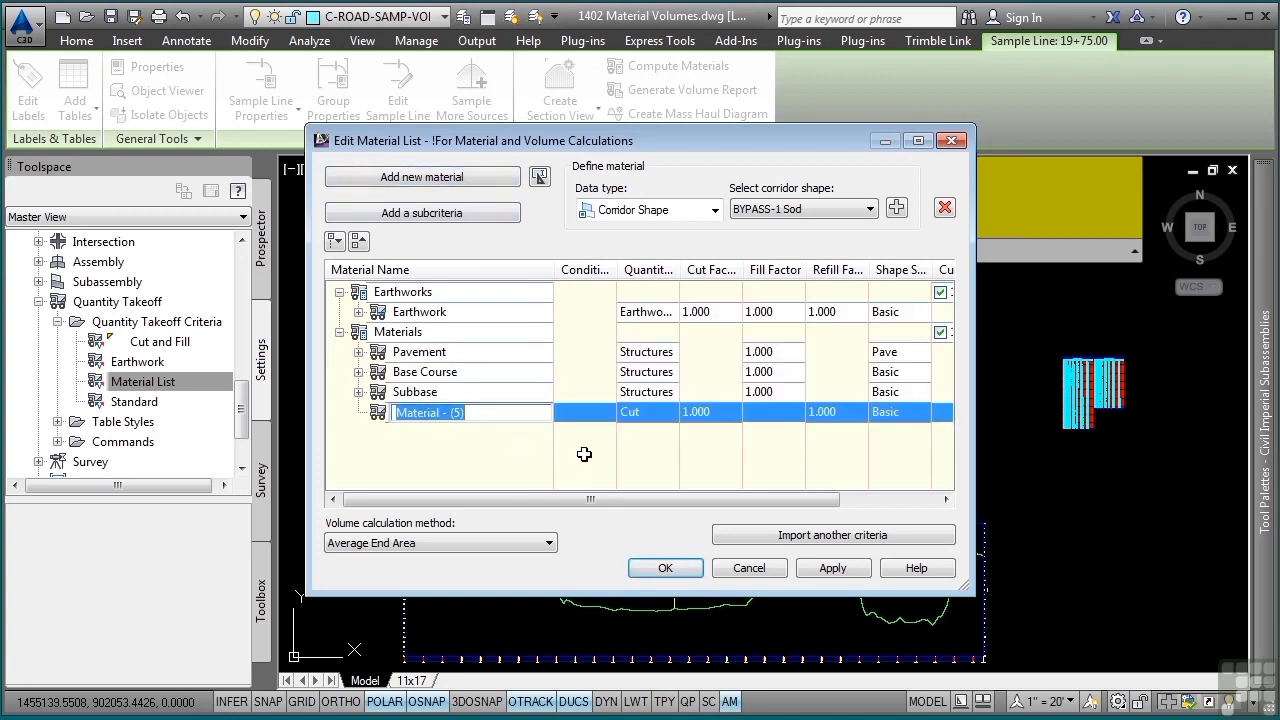
{"action": "type", "text": "Sod"}
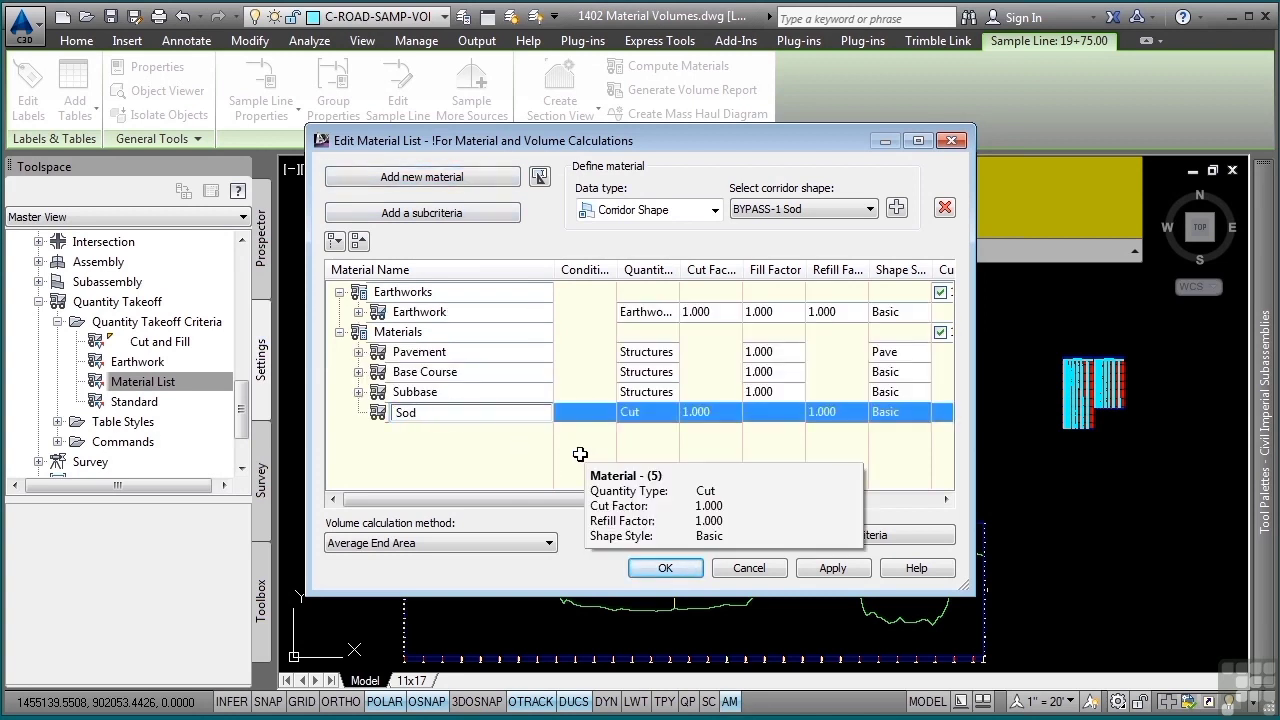
{"action": "key", "text": "Return"}
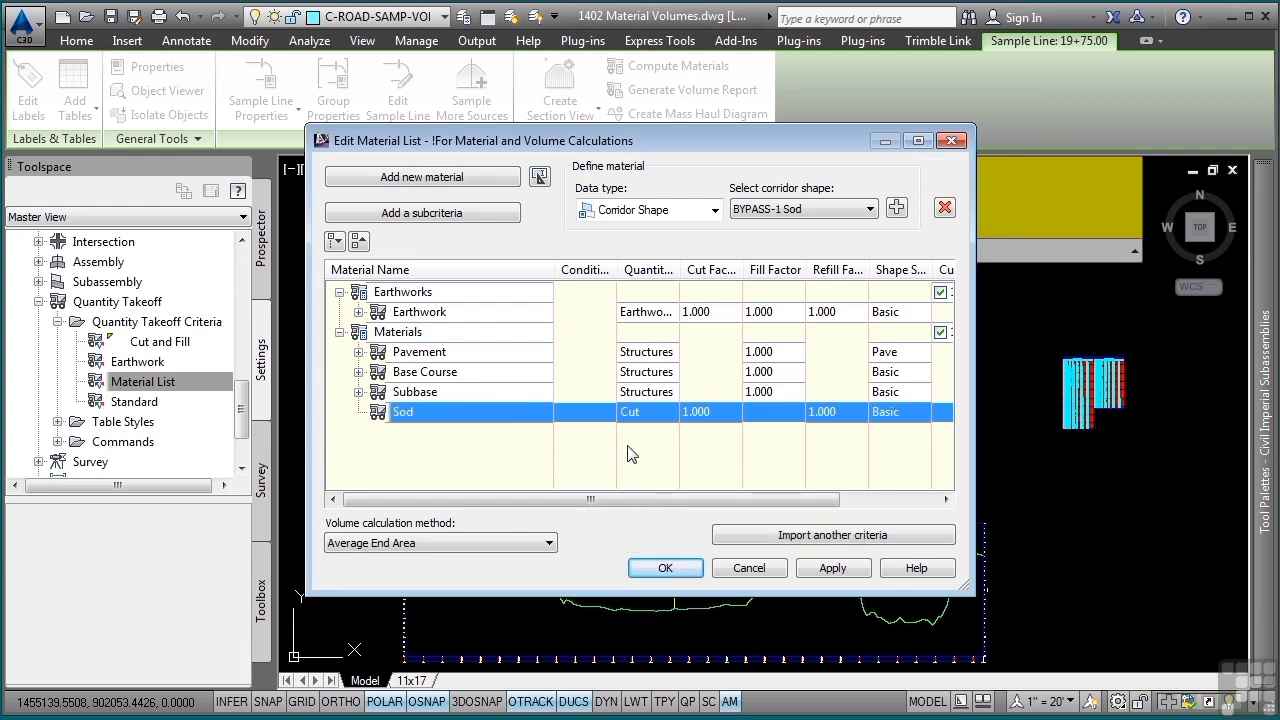
{"action": "left_click", "coordinate": [650, 411]}
{"action": "left_click", "coordinate": [659, 494]}
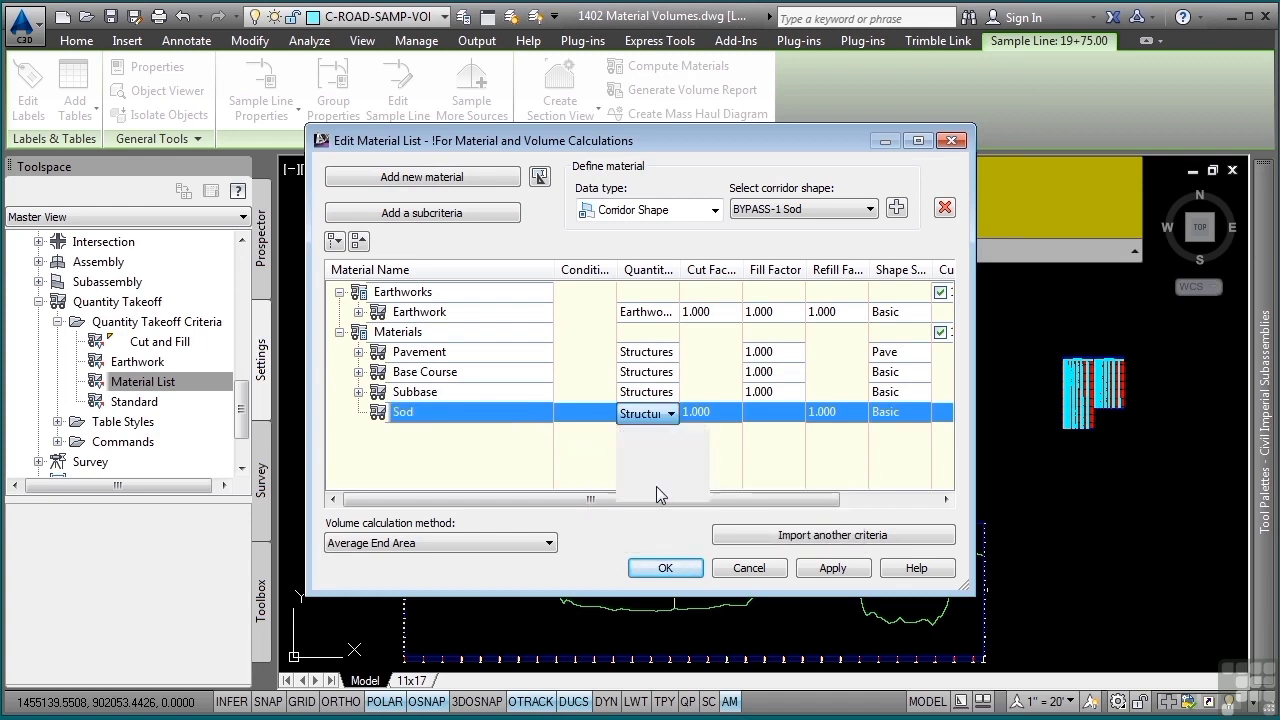
- Include the BYPASS-1 Sod corridor shape in the Sod material, and accept the edited material list
{"action": "left_click", "coordinate": [714, 209]}
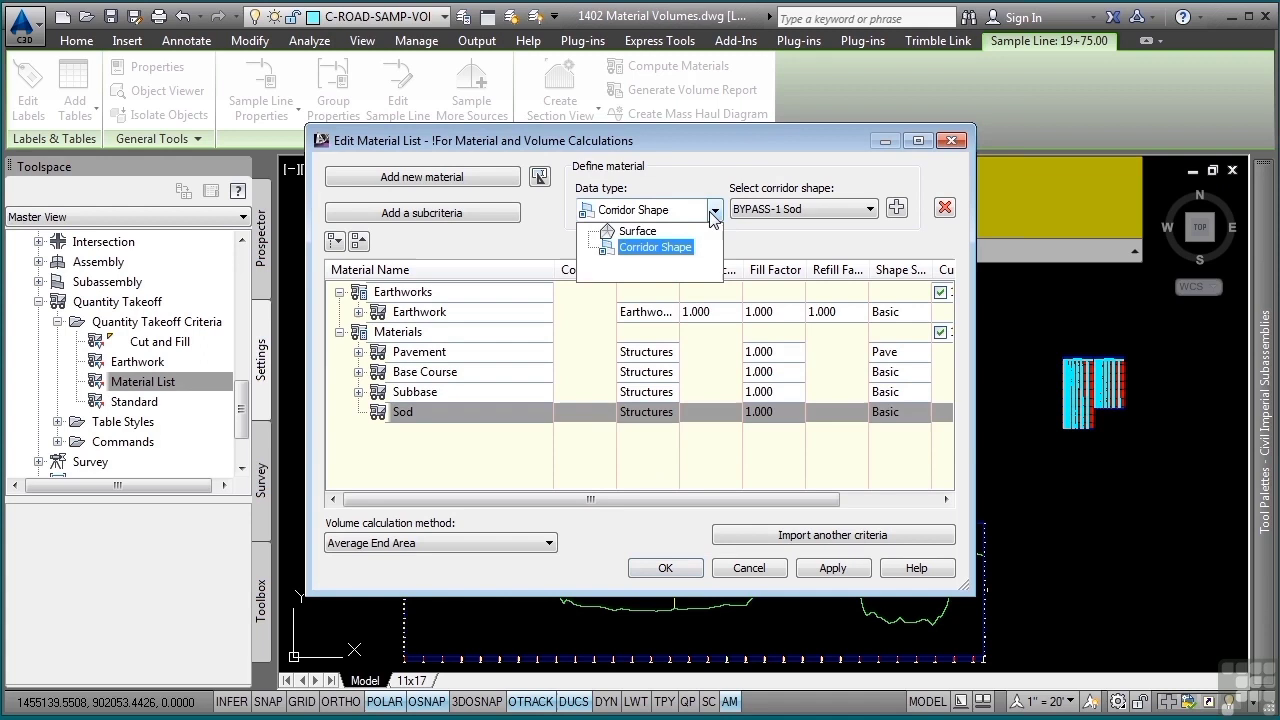
{"action": "left_click", "coordinate": [662, 249]}
{"action": "left_click", "coordinate": [852, 212]}
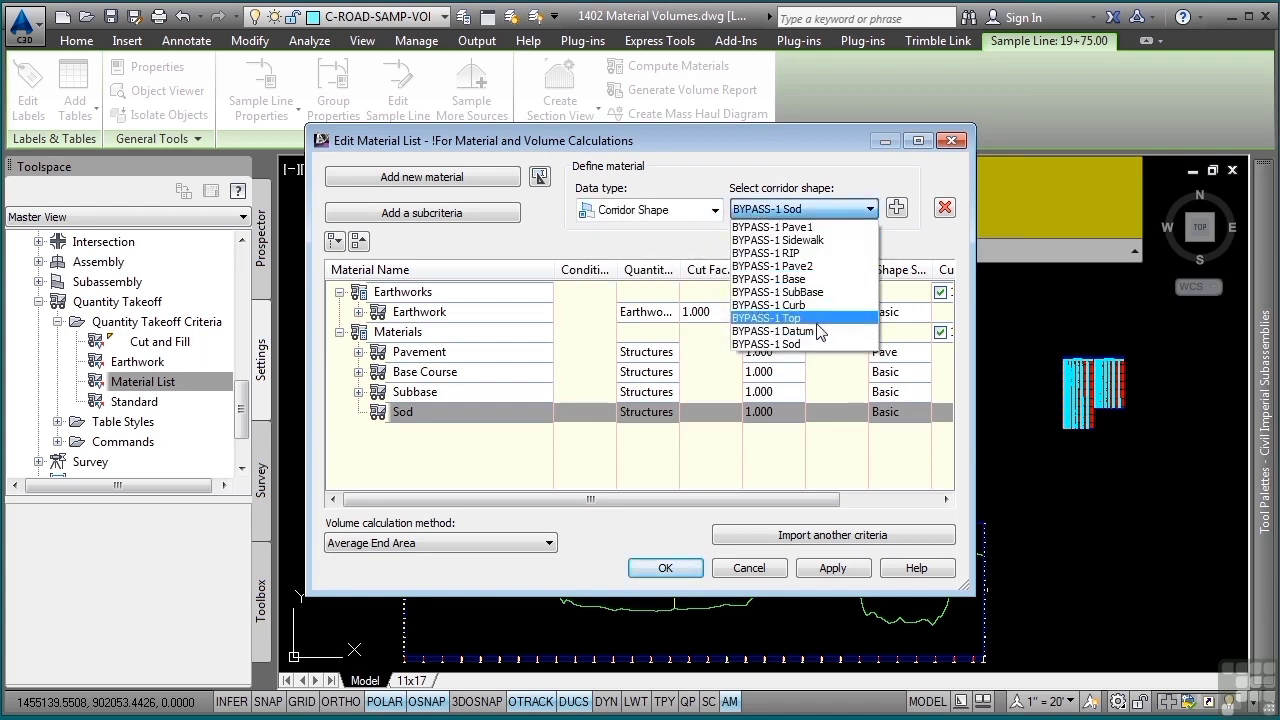
{"action": "left_click", "coordinate": [810, 344]}
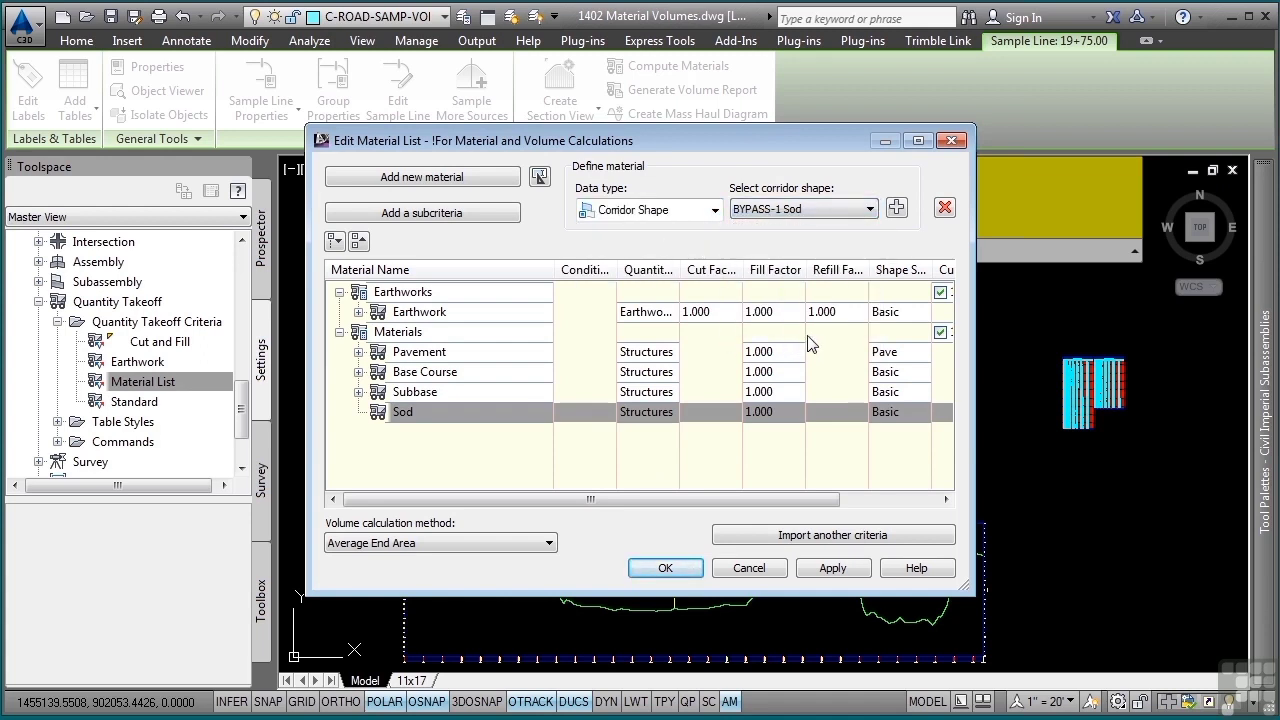
{"action": "left_click", "coordinate": [897, 209]}
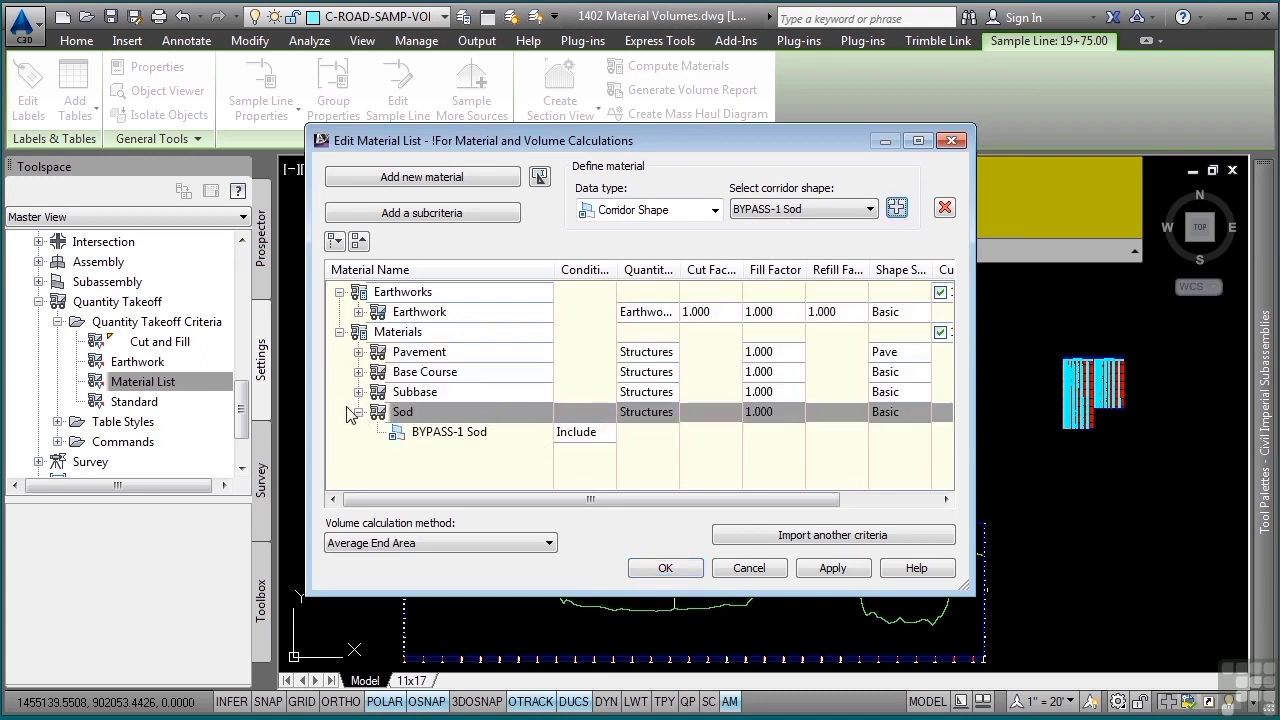
{"action": "left_click", "coordinate": [358, 411]}
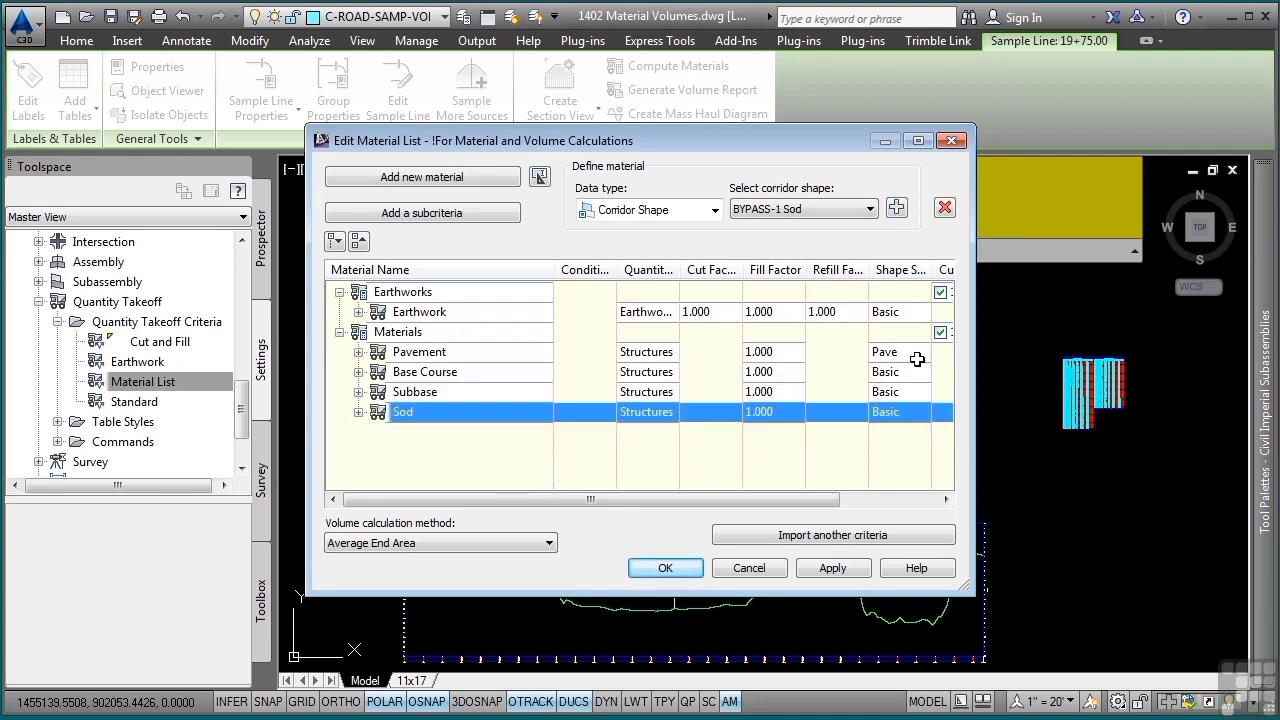
{"action": "left_click_drag", "start_coordinate": [931, 269], "coordinate": [952, 269]}
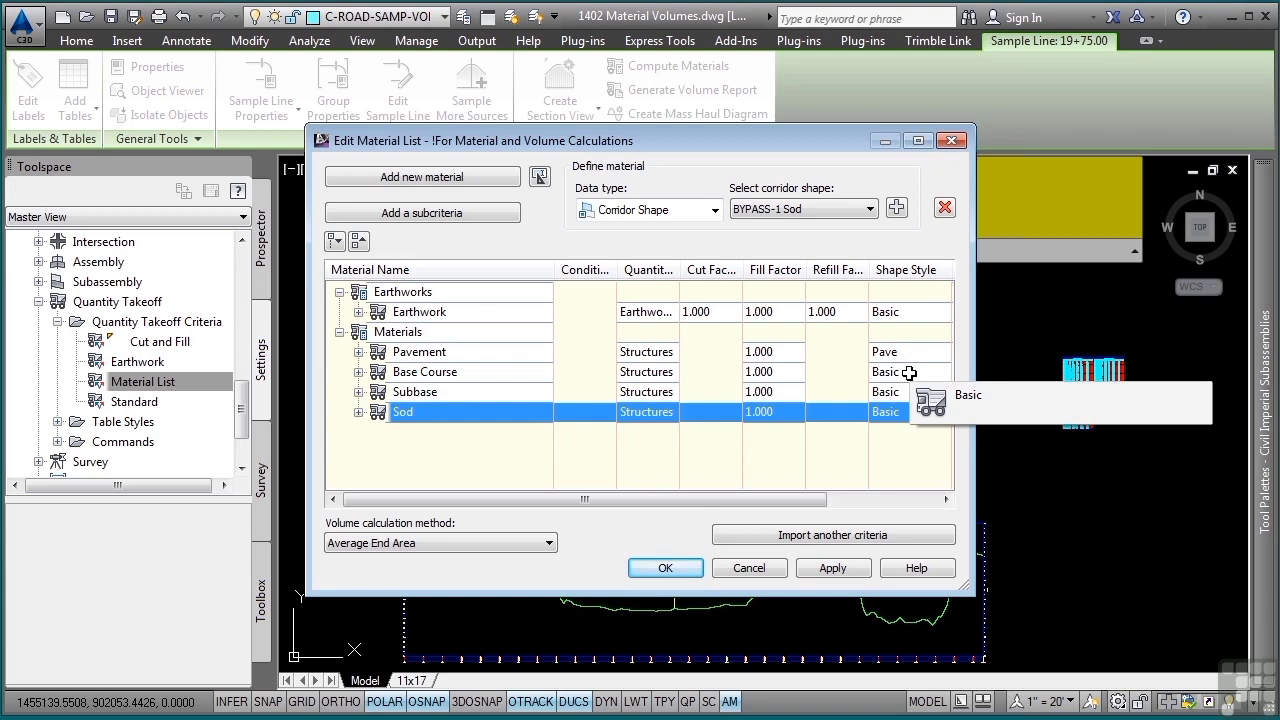
{"action": "left_click", "coordinate": [664, 570]}
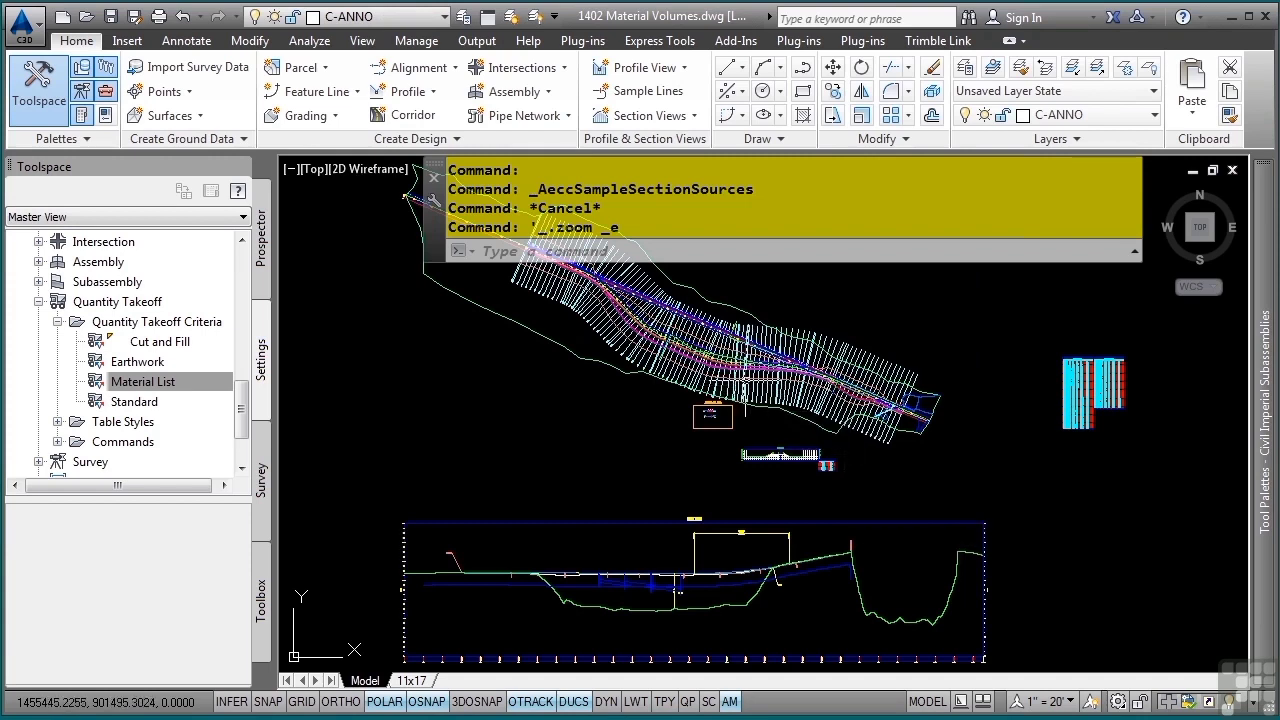
- Start a volume report from a Bypass 1 sample line and select Materials as its material list
{"action": "left_click", "coordinate": [681, 371]}
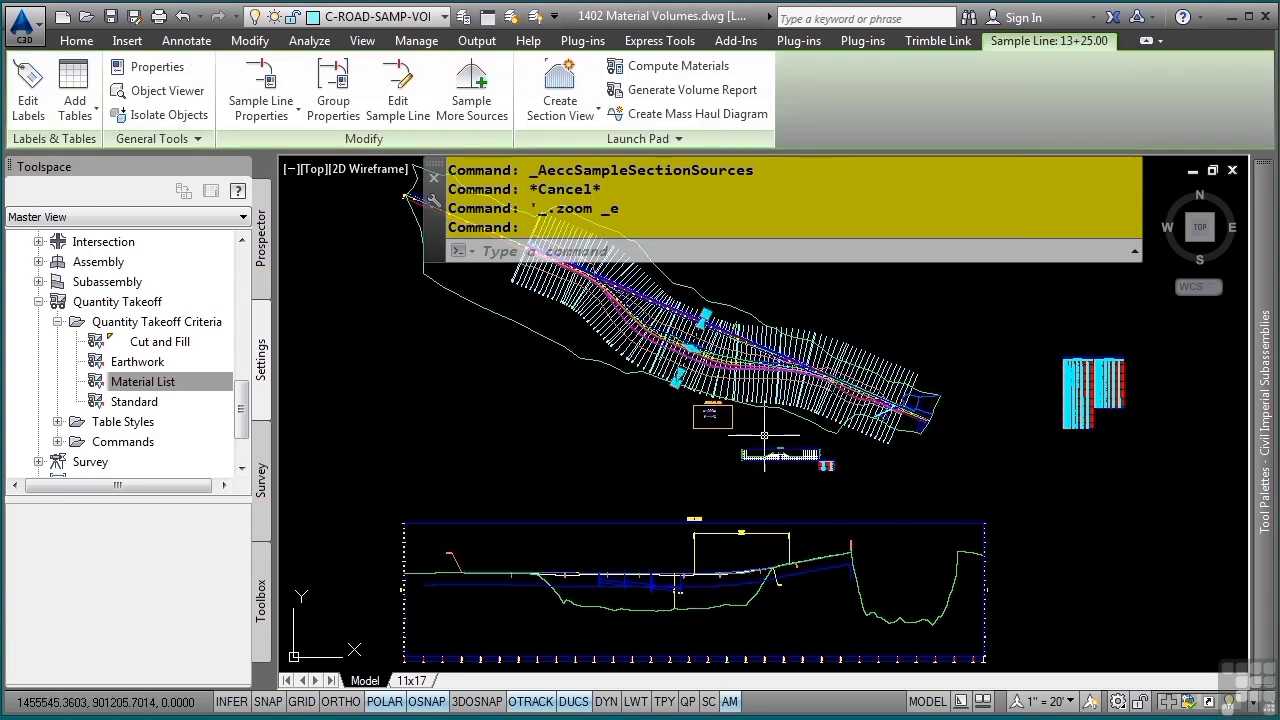
{"action": "left_click", "coordinate": [697, 98]}
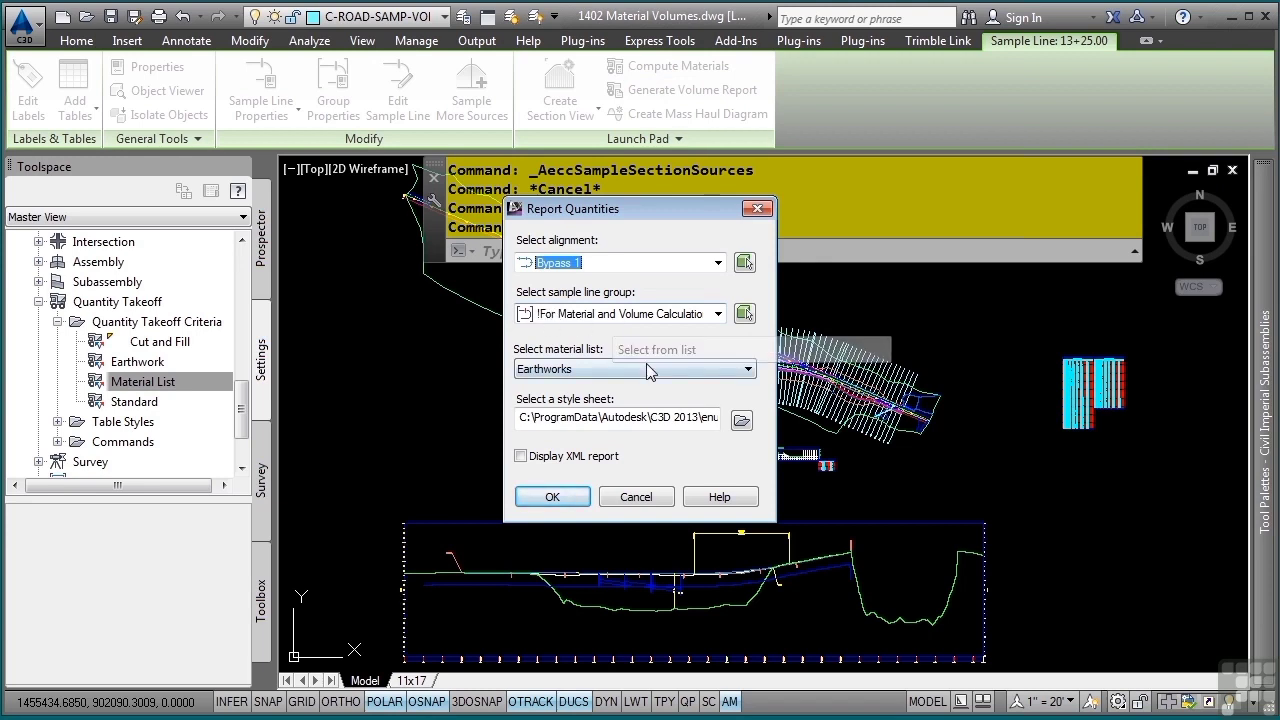
{"action": "left_click", "coordinate": [573, 370]}
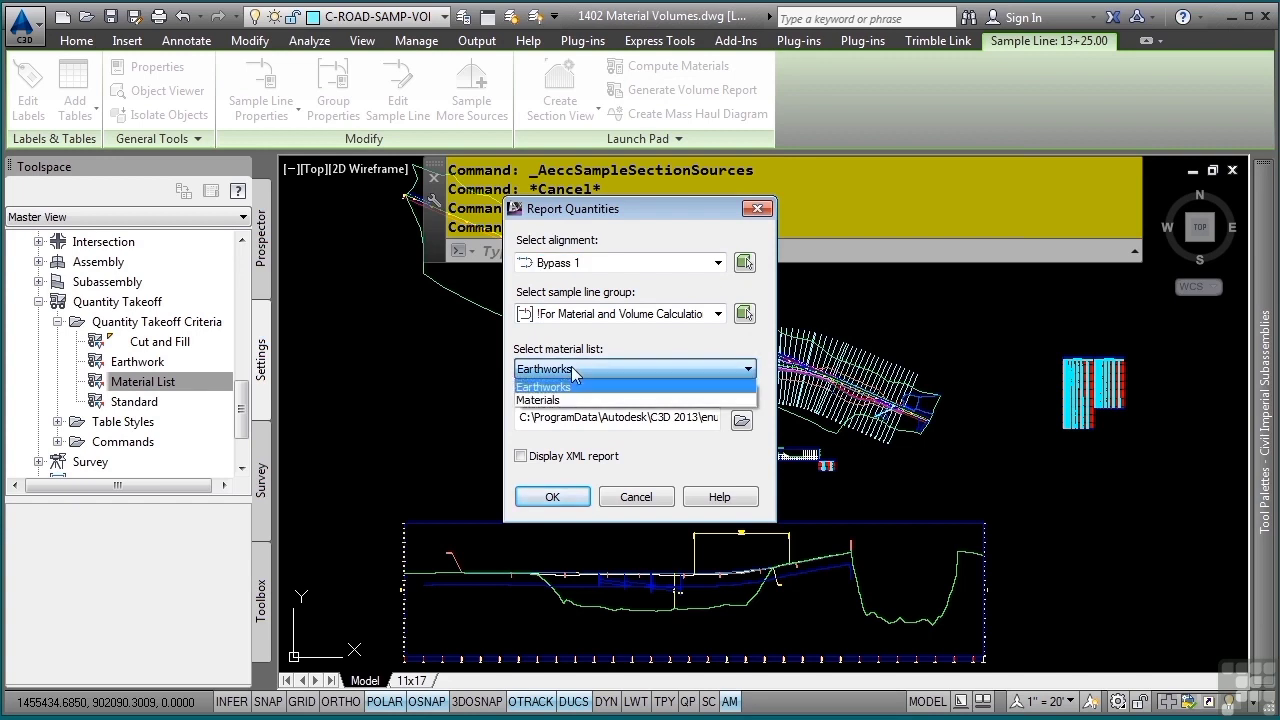
{"action": "left_click", "coordinate": [575, 393]}
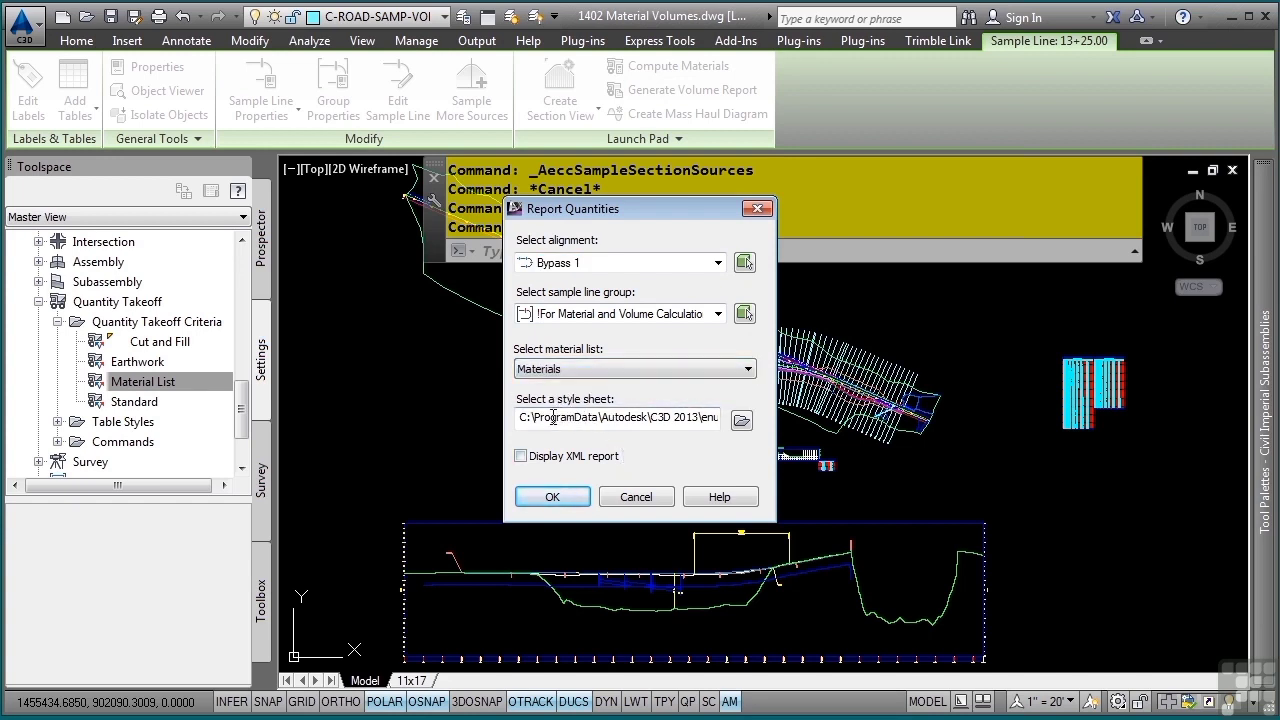
- Set the report's style sheet to Select Material.xsl and generate the report, allowing its scripts to run
{"action": "left_click_drag", "start_coordinate": [551, 417], "coordinate": [880, 416]}
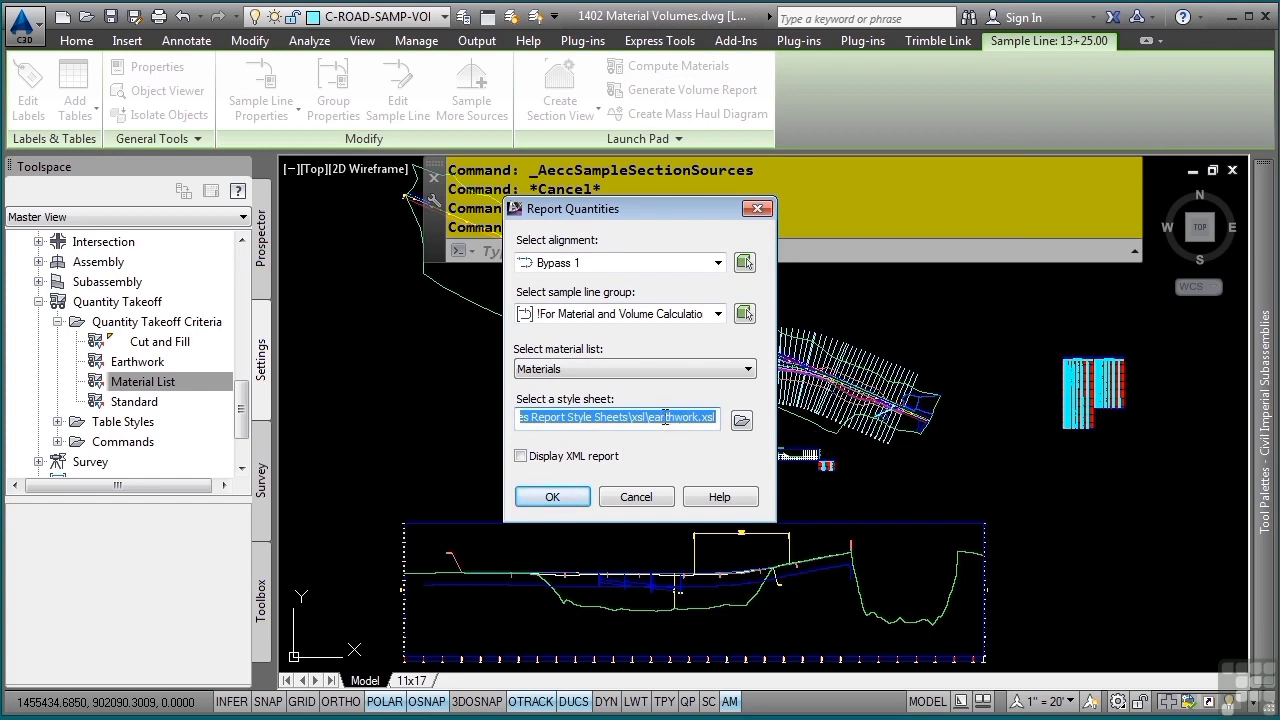
{"action": "left_click", "coordinate": [742, 421]}
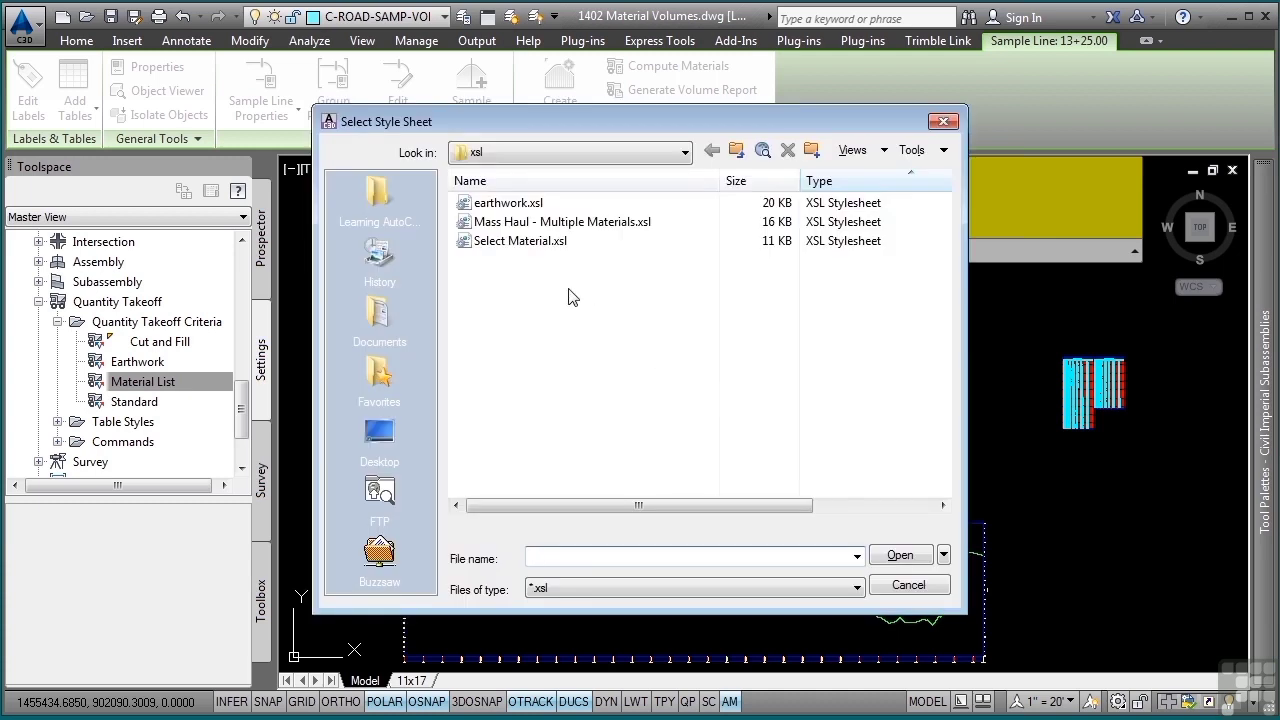
{"action": "left_click", "coordinate": [509, 247]}
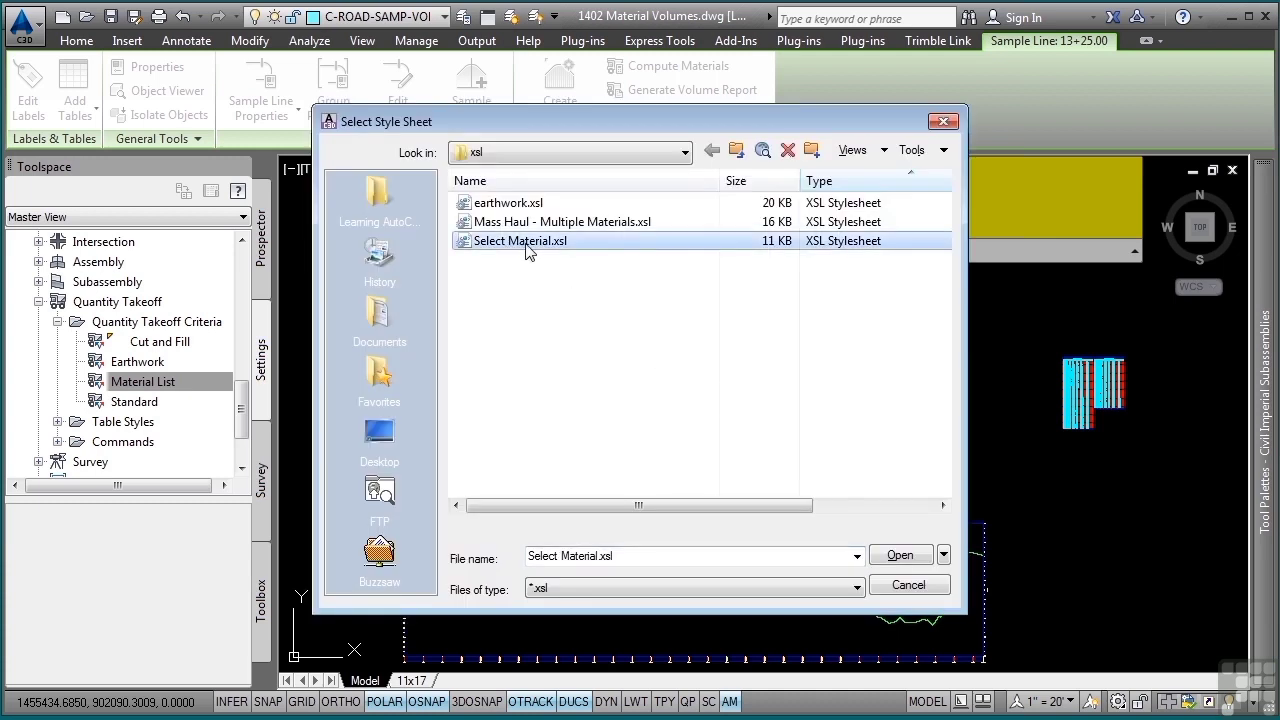
{"action": "left_click", "coordinate": [900, 557]}
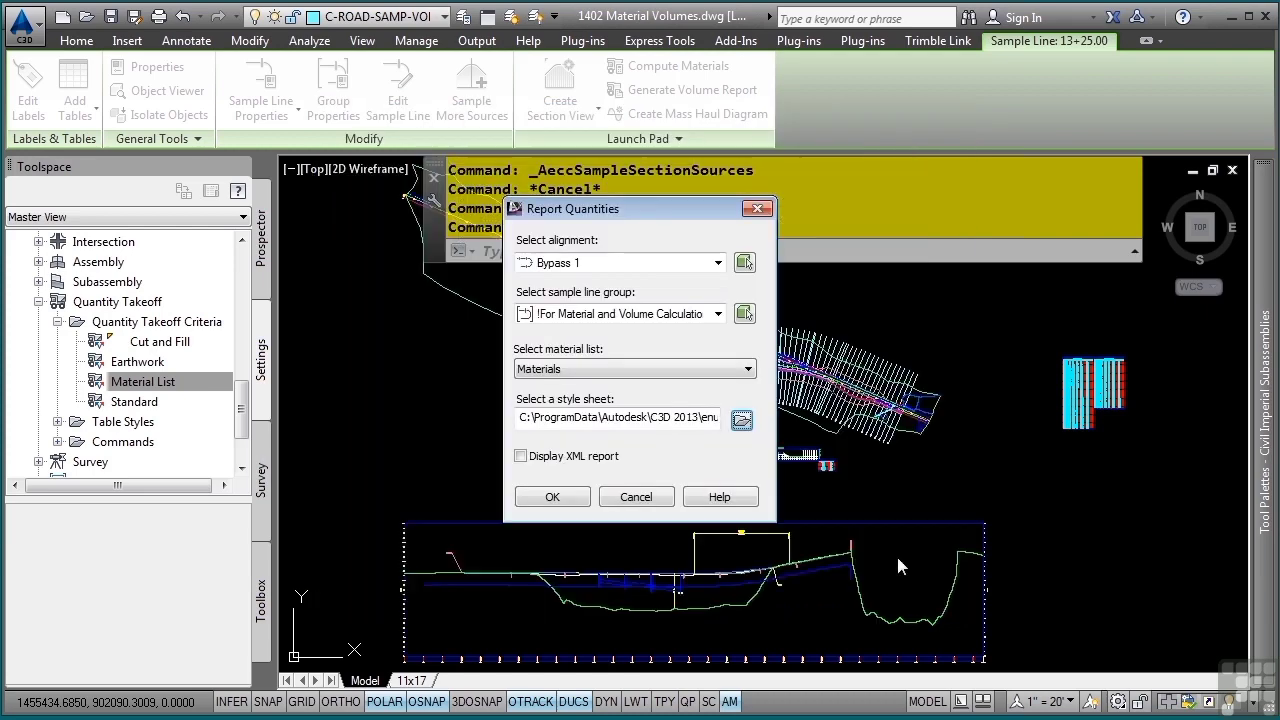
{"action": "left_click", "coordinate": [572, 500]}
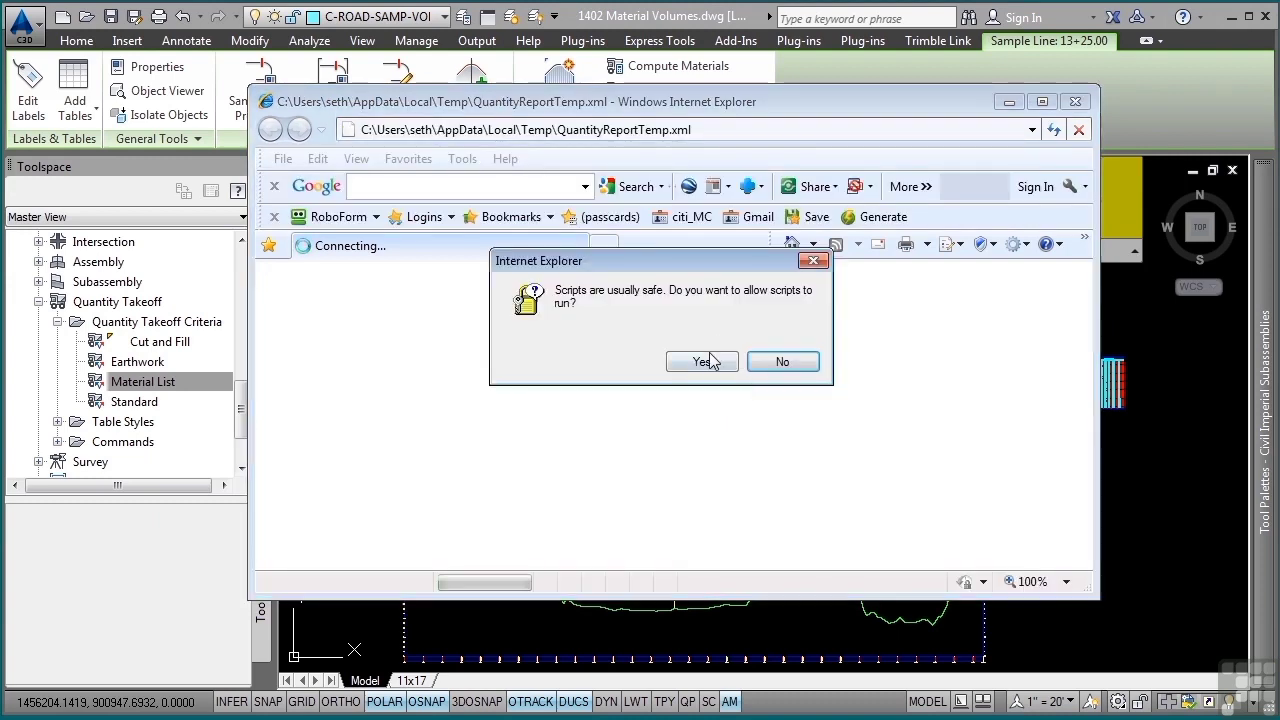
{"action": "left_click", "coordinate": [702, 362]}
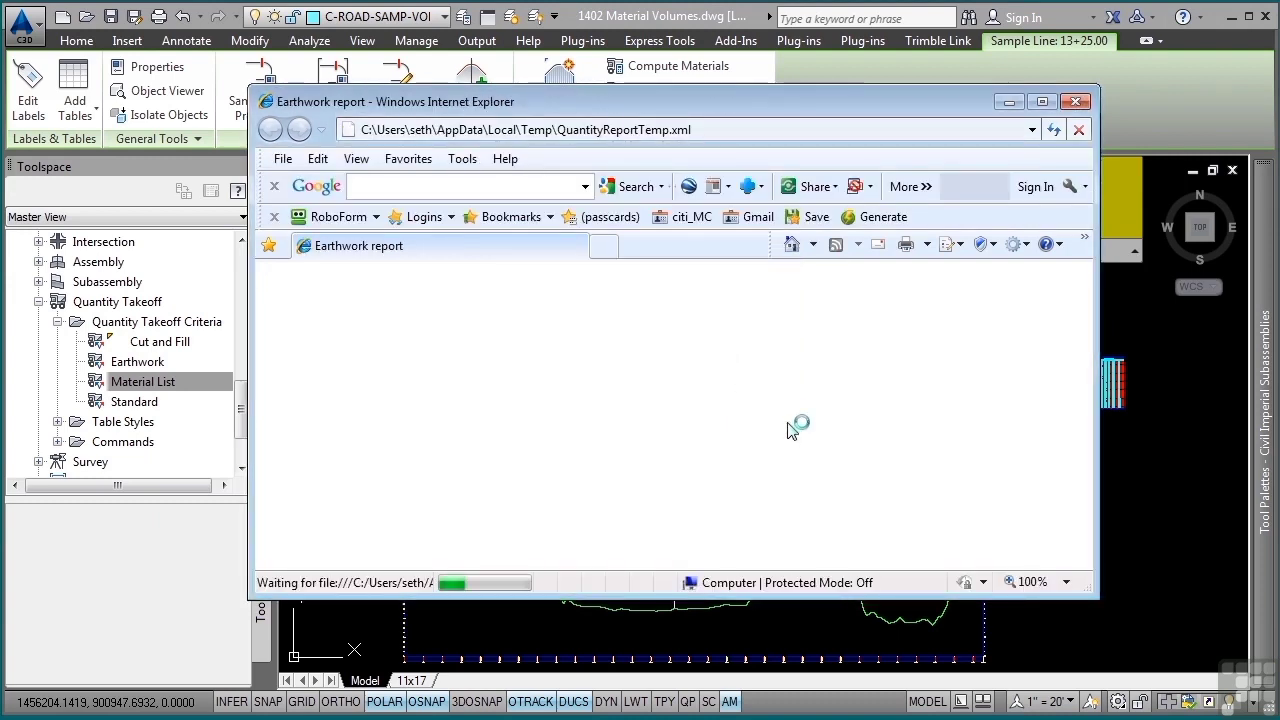
- Review the Pavement, Base Course, Subbase and Sod volumes by station through the end of the report, and close it
{"action": "scroll", "coordinate": [866, 390], "scroll_direction": "down", "scroll_amount": 4}
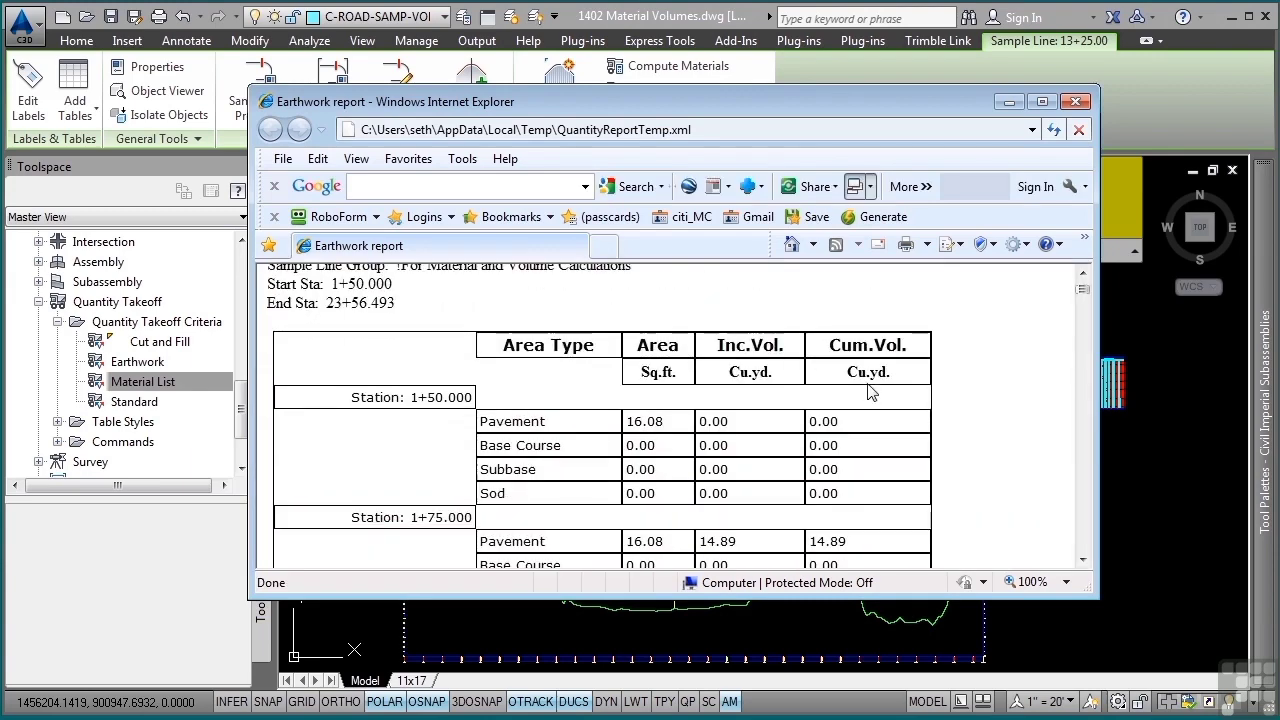
{"action": "middle_click", "coordinate": [852, 380]}
{"action": "middle_click_drag", "start_coordinate": [852, 380], "coordinate": [856, 490]}
{"action": "middle_click_drag", "start_coordinate": [874, 355], "coordinate": [874, 600]}
{"action": "scroll", "coordinate": [876, 450], "scroll_direction": "up", "scroll_amount": 3}
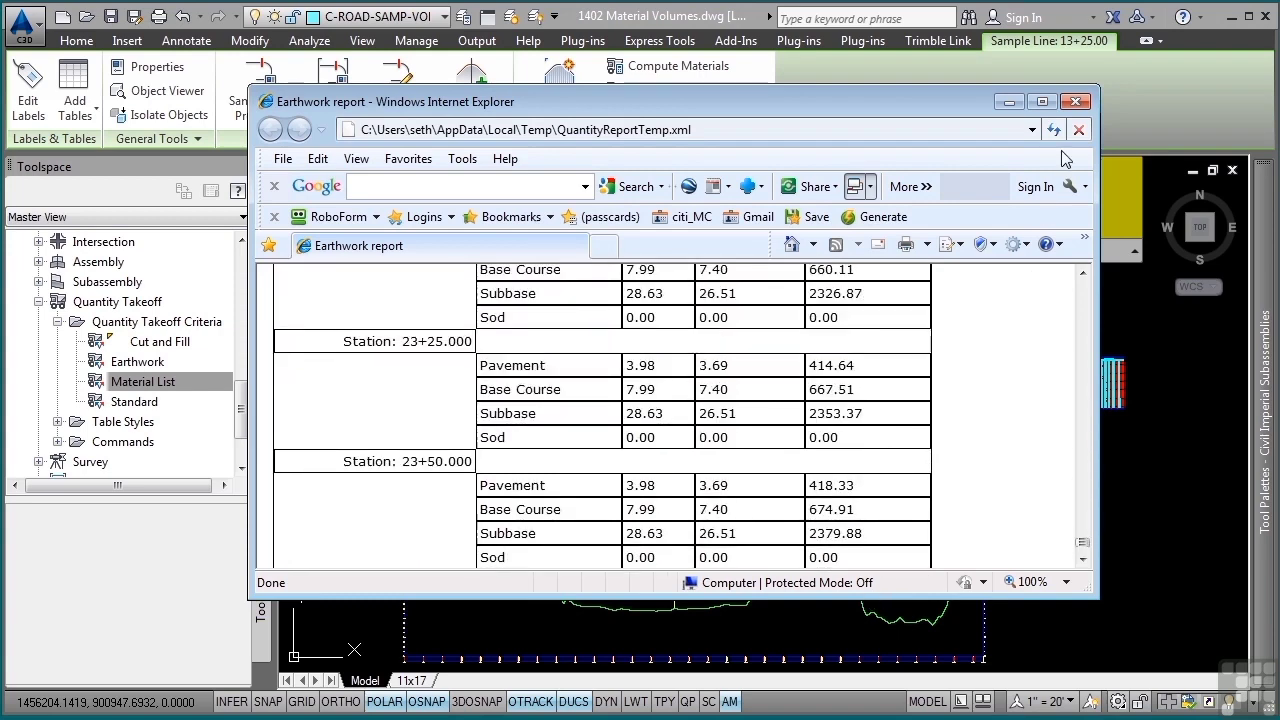
{"action": "left_click", "coordinate": [1075, 101]}
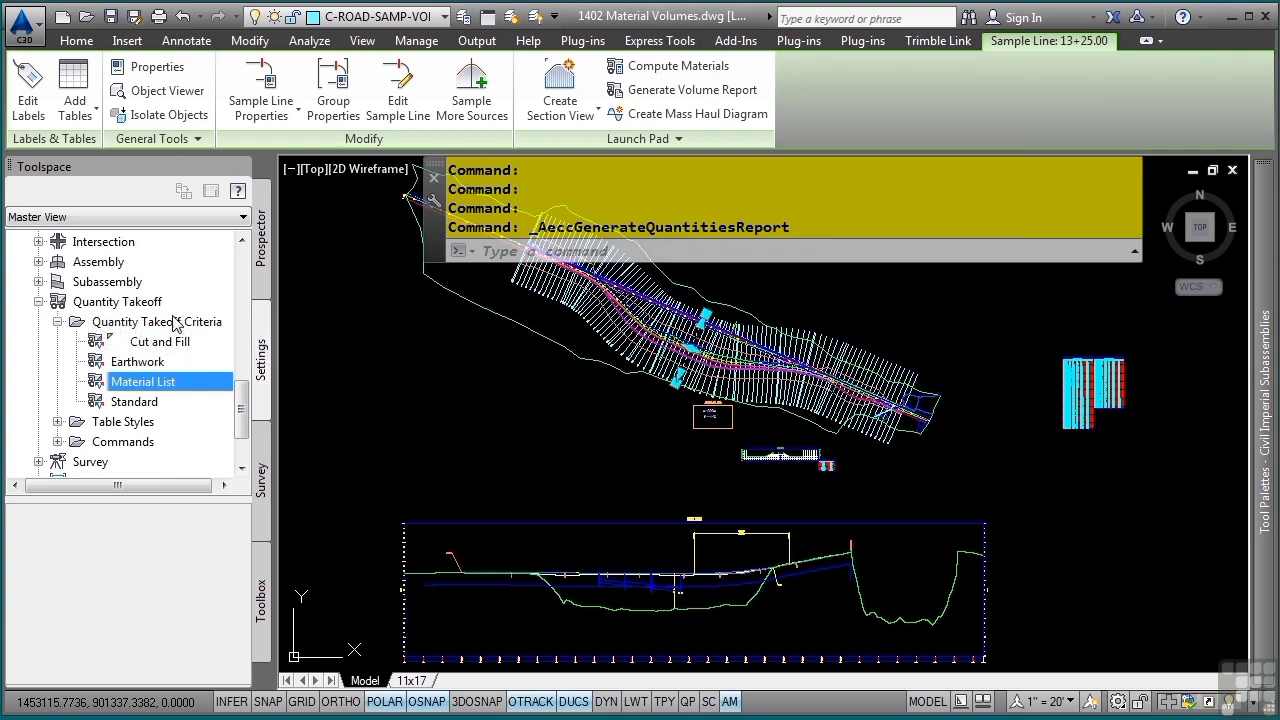
- Expand the Quantity Takeoff material table styles and open the Area and Volume style to inspect its data properties
{"action": "scroll", "coordinate": [150, 370], "scroll_direction": "down", "scroll_amount": 1}
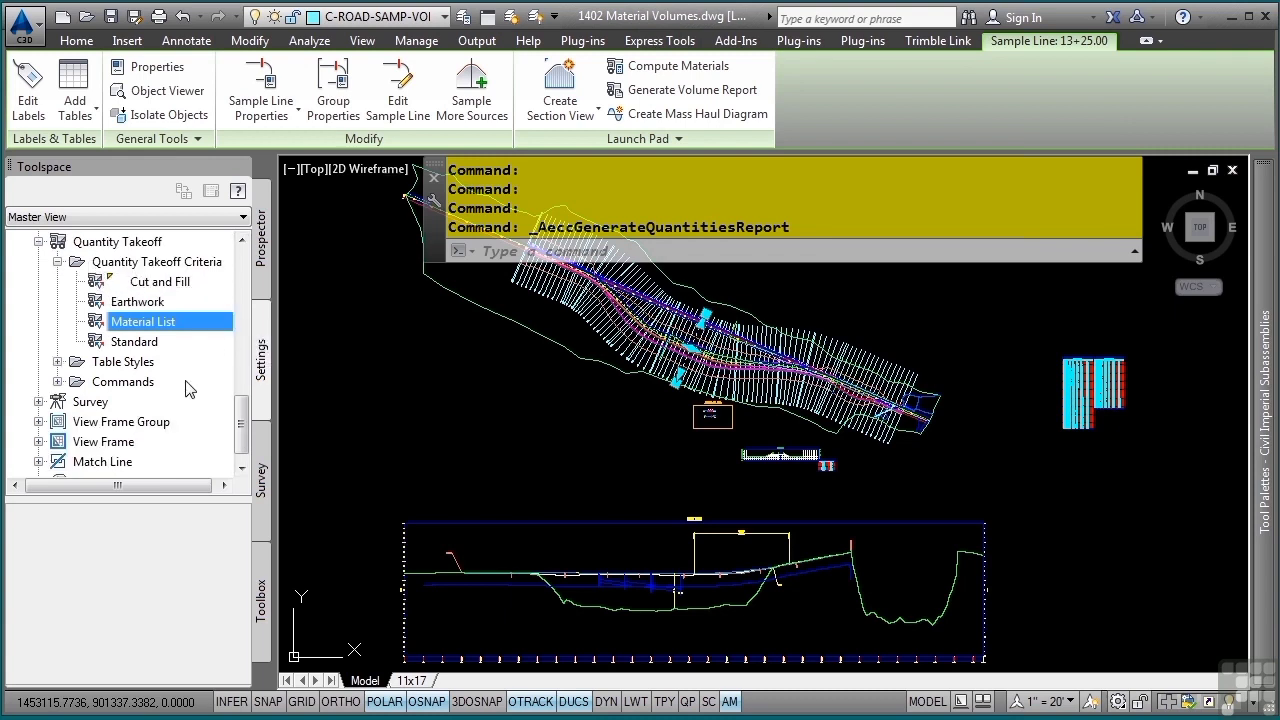
{"action": "left_click", "coordinate": [58, 361]}
{"action": "left_click", "coordinate": [77, 401]}
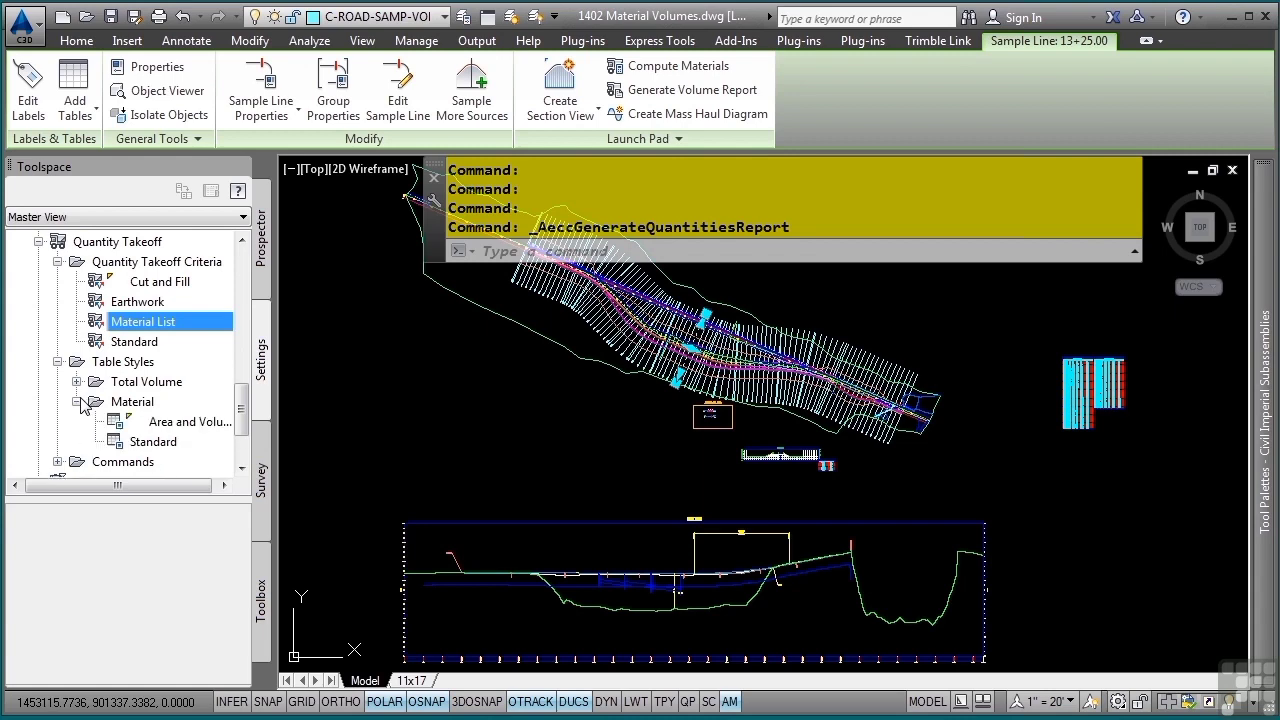
{"action": "left_click", "coordinate": [207, 425]}
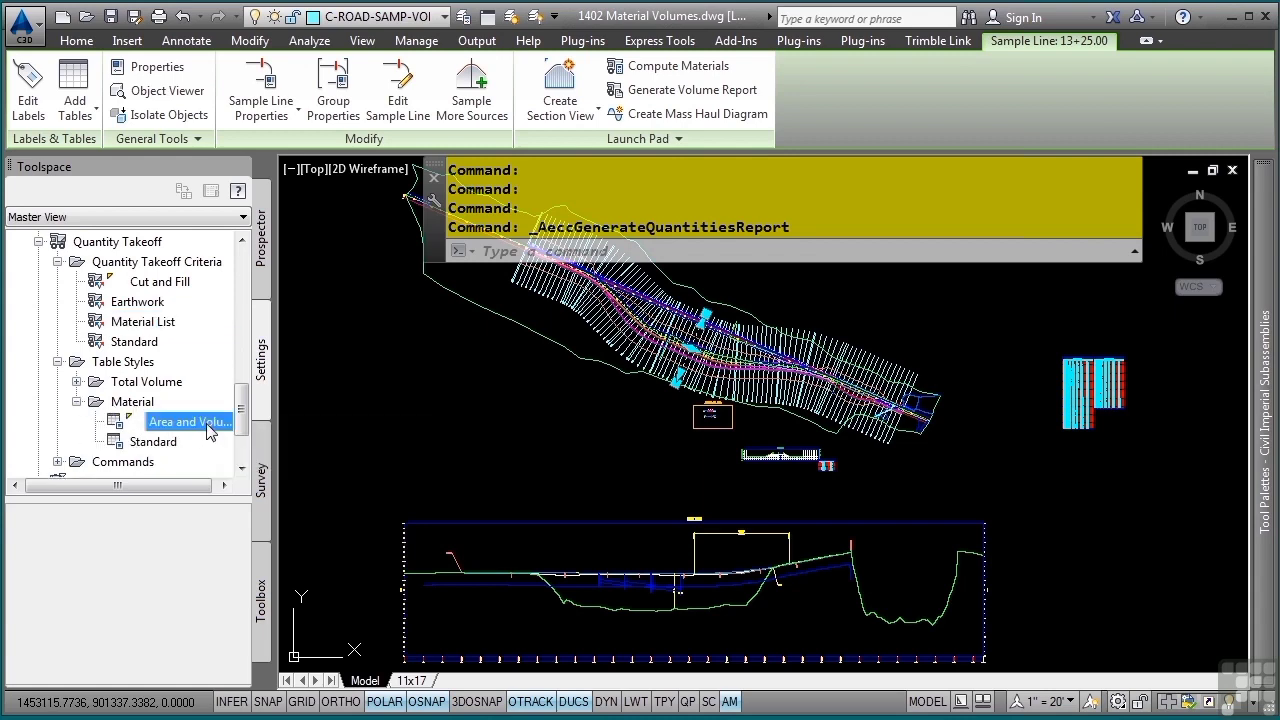
{"action": "double_click", "coordinate": [207, 425]}
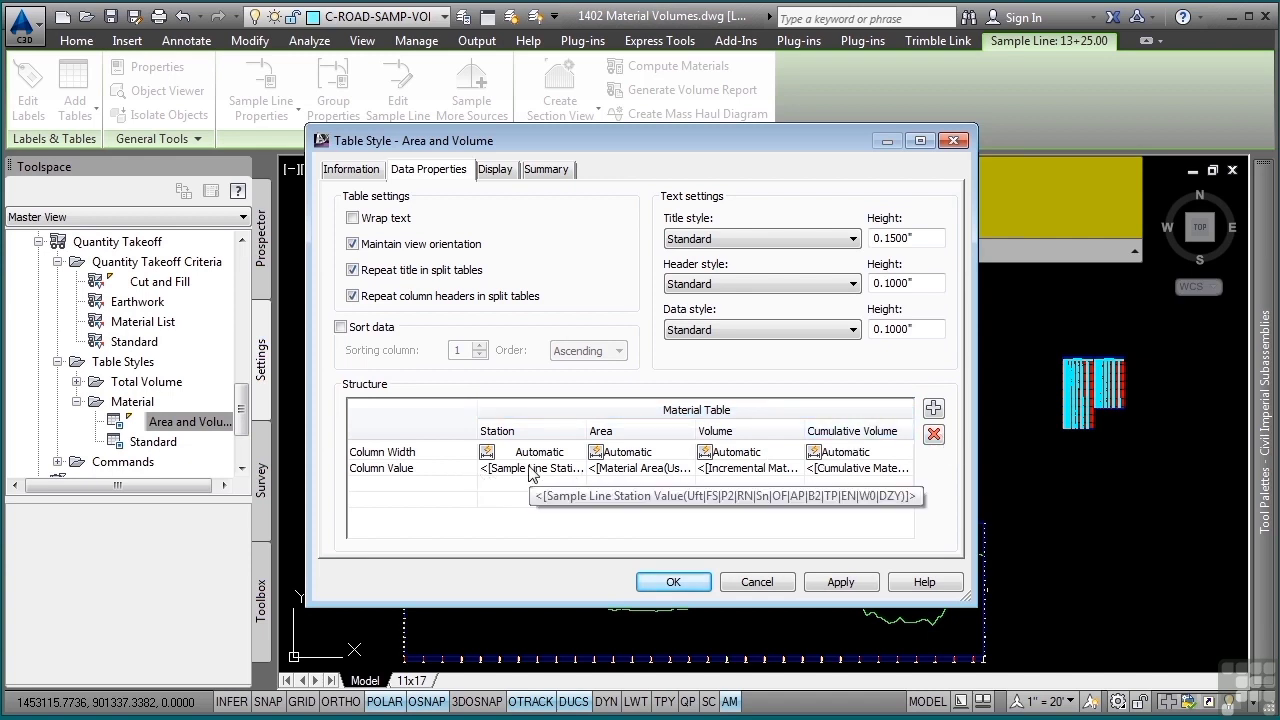
- Examine the properties available for the Area column's contents, and leave the Area and Volume table style without changes
{"action": "double_click", "coordinate": [650, 473]}
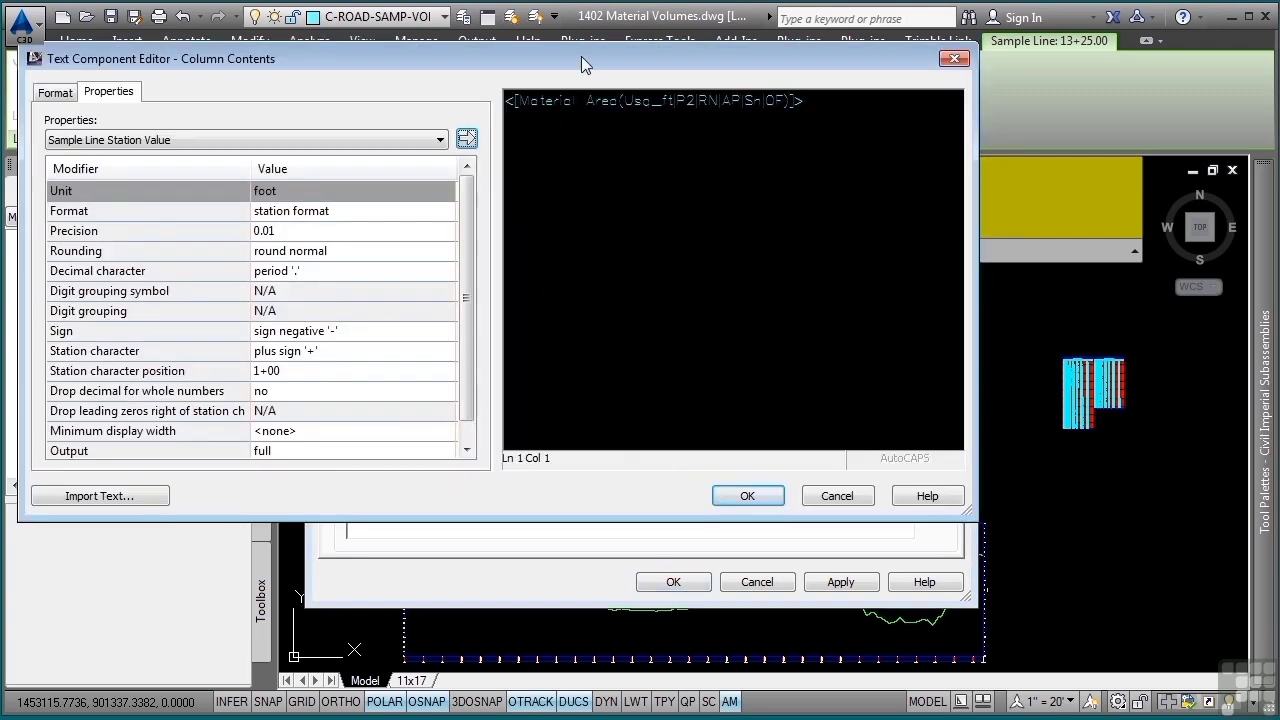
{"action": "left_click_drag", "start_coordinate": [581, 56], "coordinate": [680, 154]}
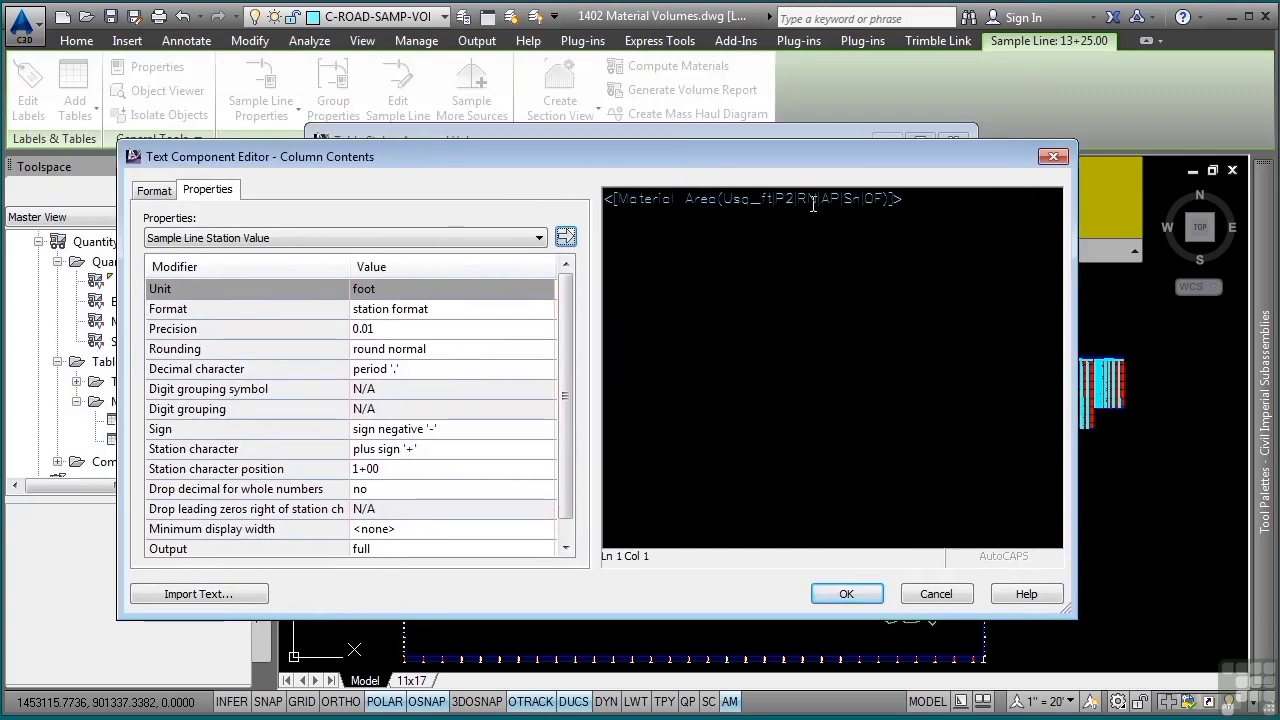
{"action": "left_click", "coordinate": [813, 204]}
{"action": "left_click", "coordinate": [508, 240]}
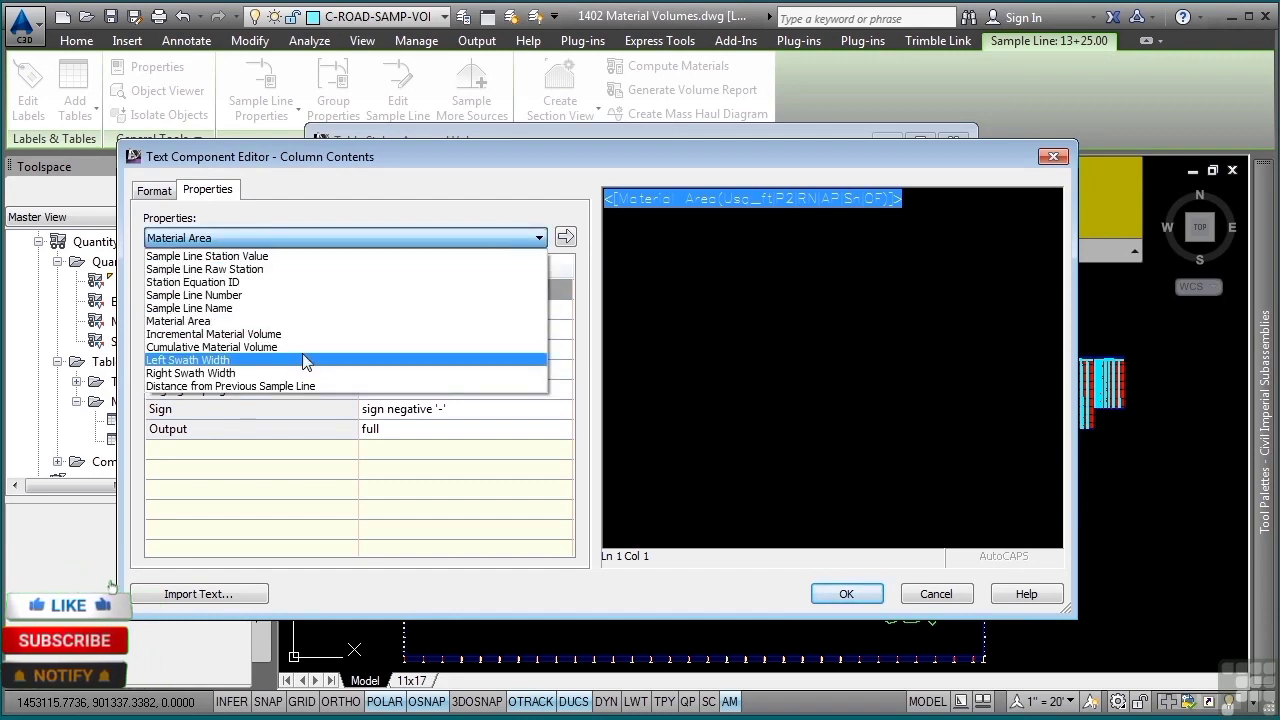
{"action": "left_click", "coordinate": [938, 592]}
{"action": "left_click", "coordinate": [666, 663]}
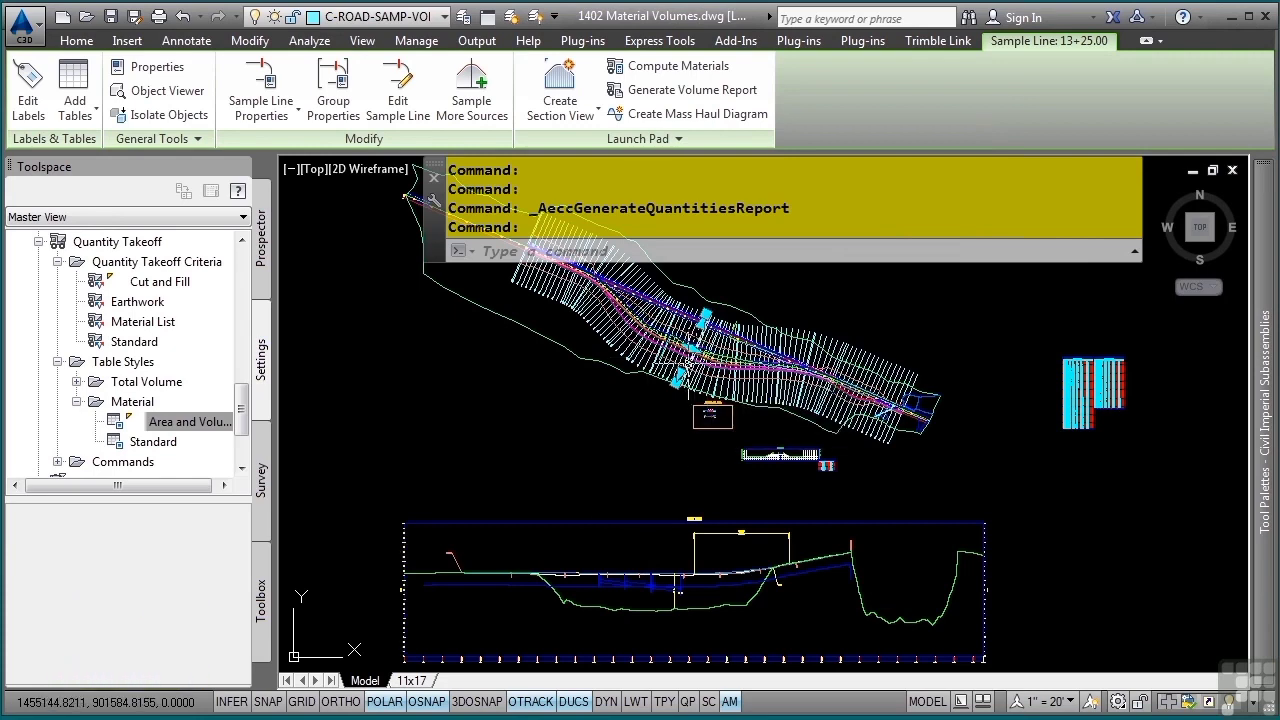
- Add a Material Volume table for Pavement from the Materials list, placing it in empty space beside the existing drawing content
{"action": "left_click", "coordinate": [75, 108]}
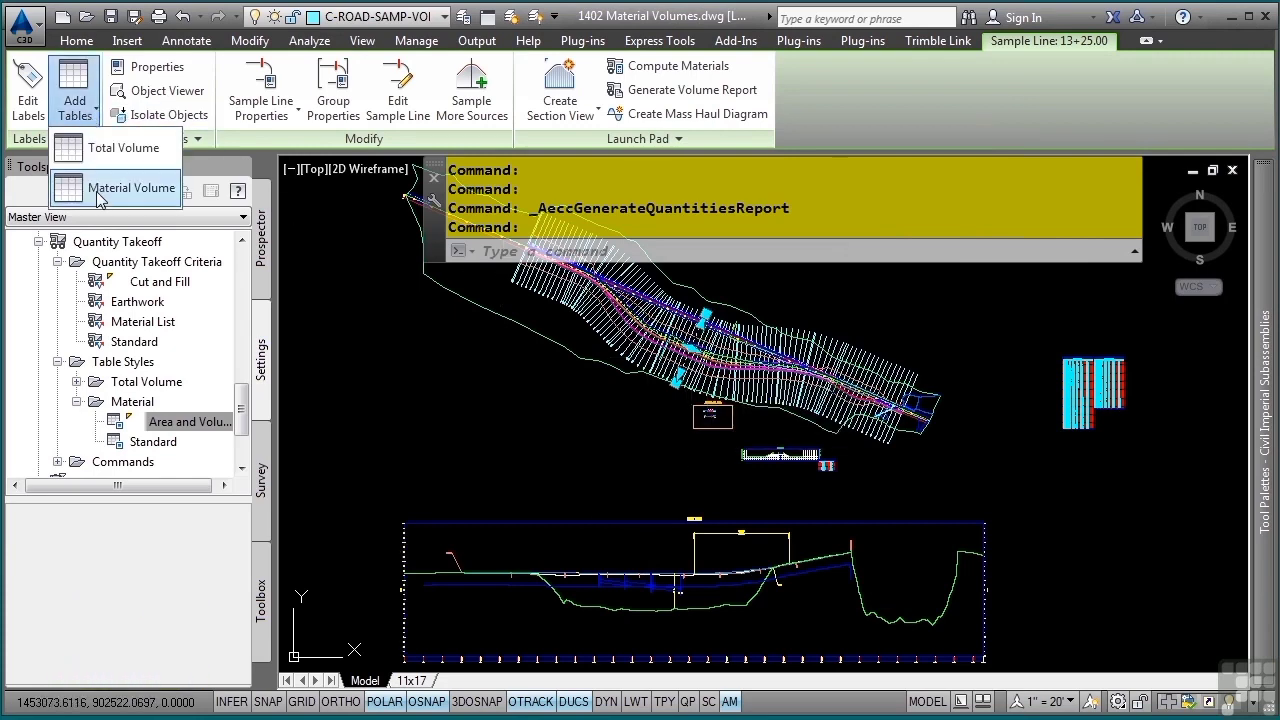
{"action": "left_click", "coordinate": [100, 190]}
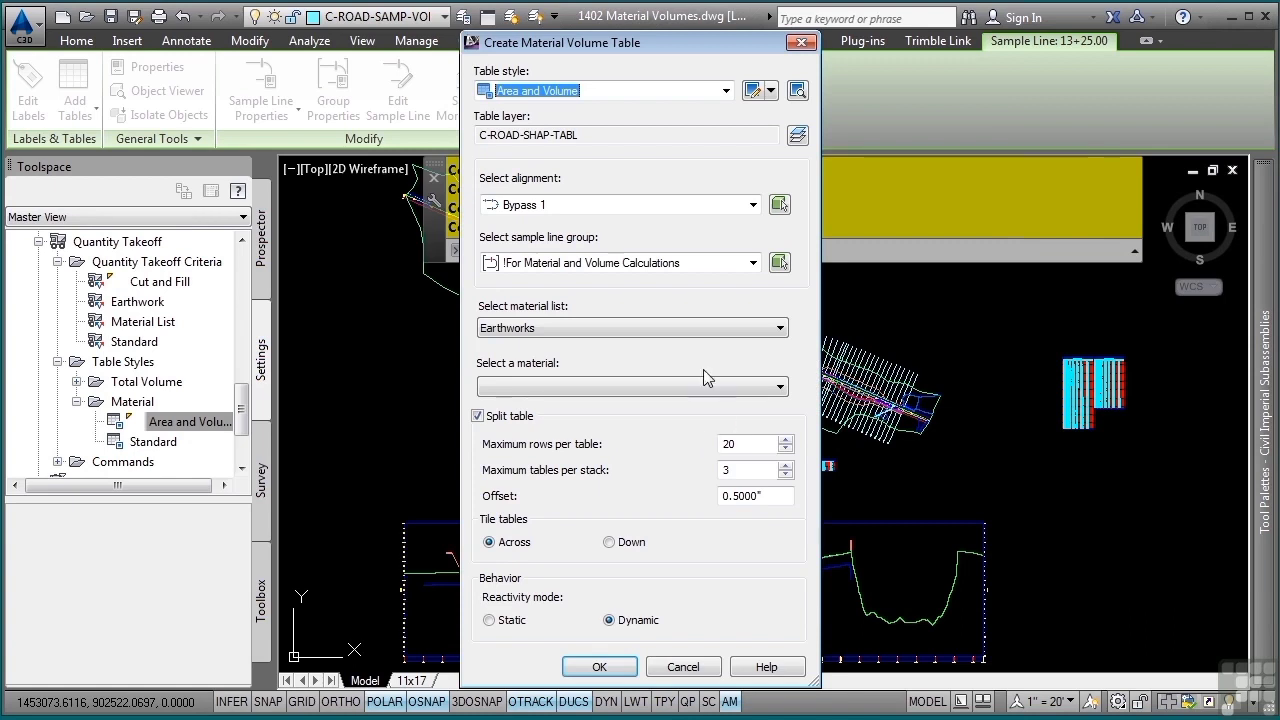
{"action": "left_click", "coordinate": [666, 330]}
{"action": "left_click", "coordinate": [543, 358]}
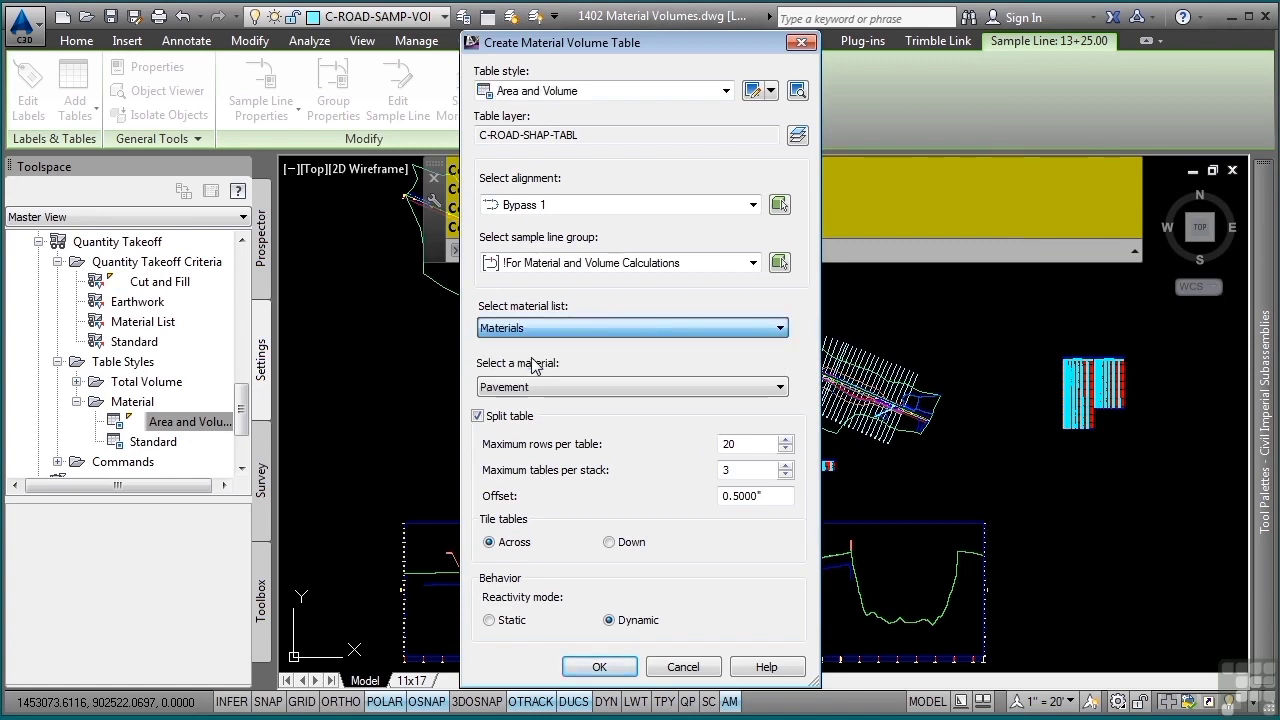
{"action": "left_click", "coordinate": [600, 388]}
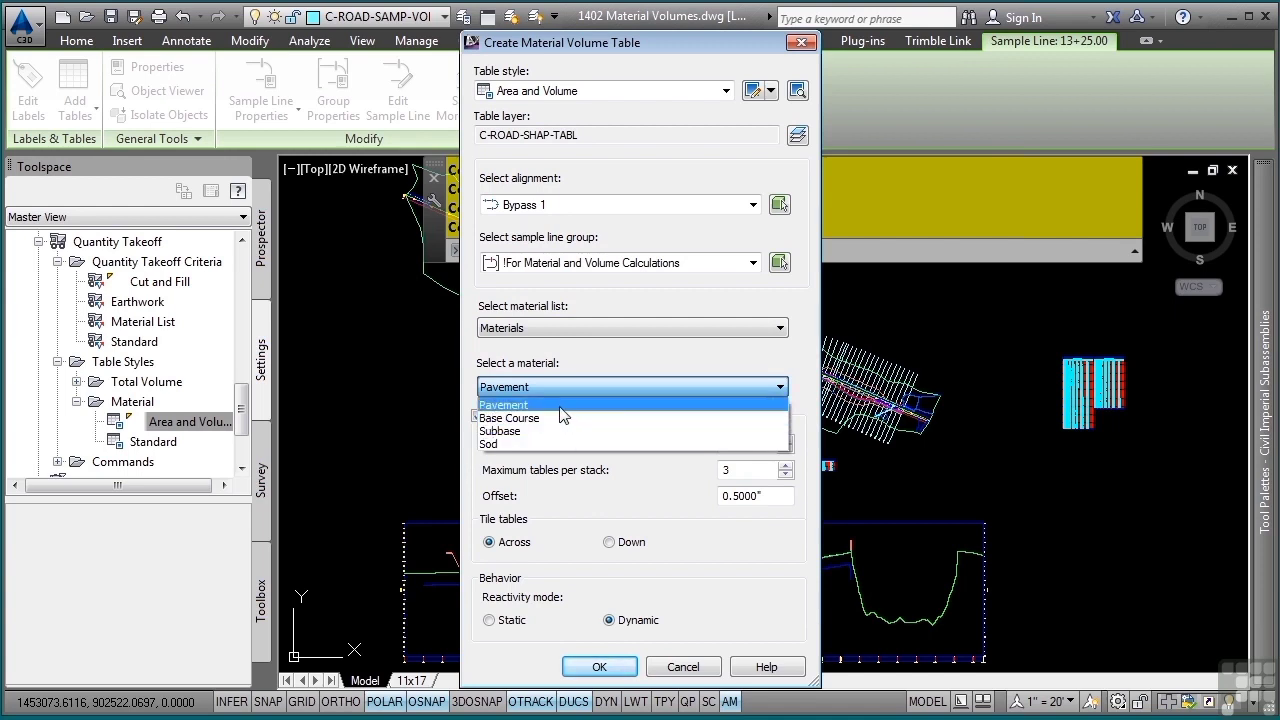
{"action": "left_click", "coordinate": [576, 405]}
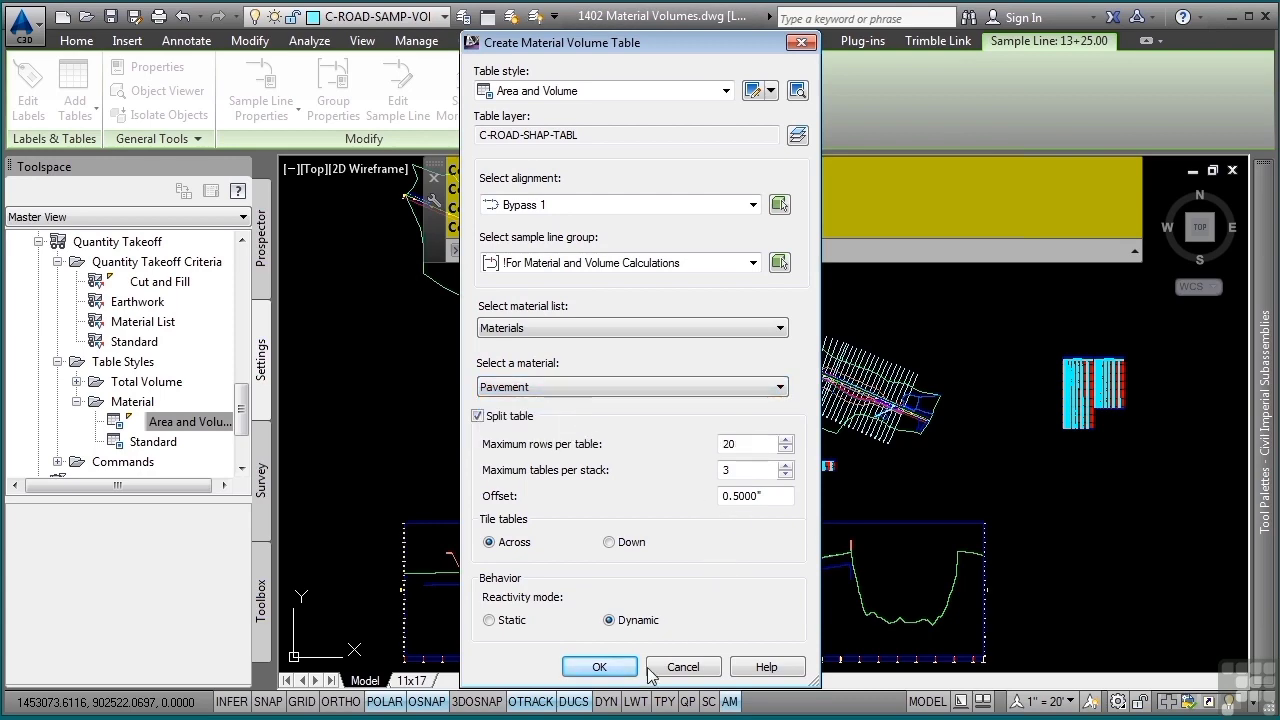
{"action": "left_click", "coordinate": [599, 667]}
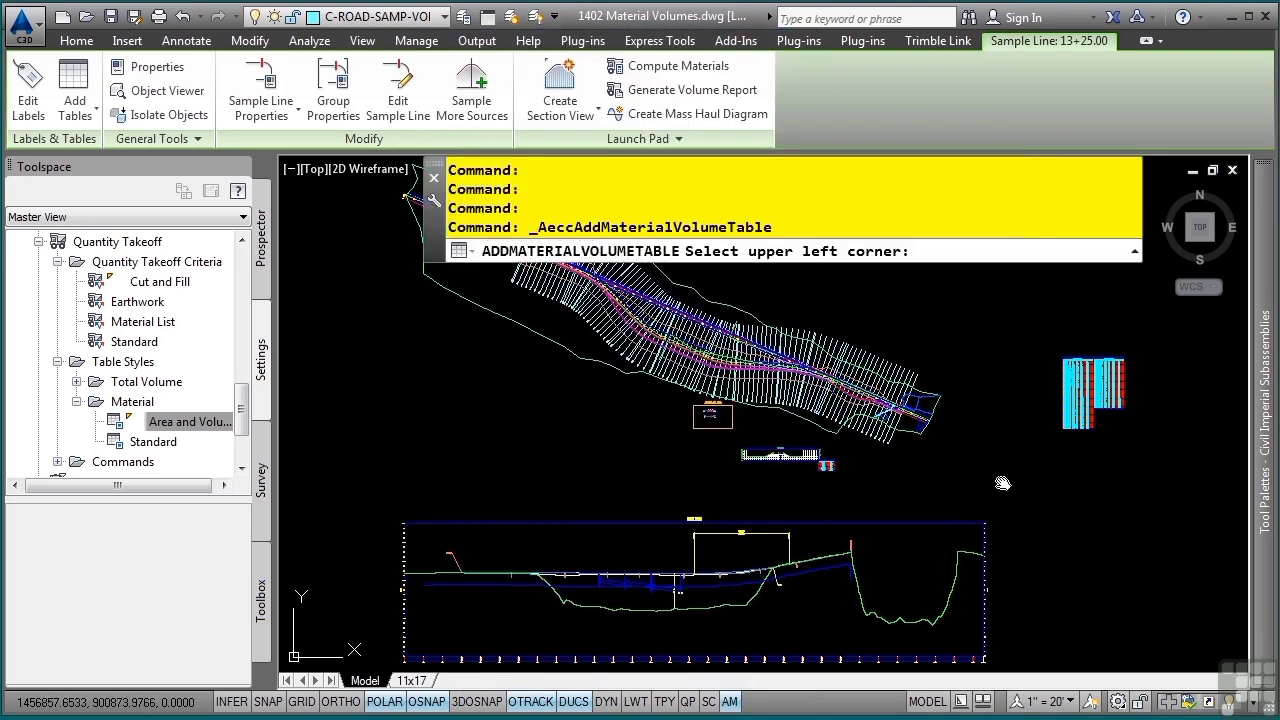
{"action": "middle_click_drag", "start_coordinate": [1003, 483], "coordinate": [654, 393]}
{"action": "left_click", "coordinate": [795, 400]}
- Examine the Pavement material tables' area, volume and cumulative volume columns from the first to the last station
{"action": "scroll", "coordinate": [811, 405], "scroll_direction": "up", "scroll_amount": 5}
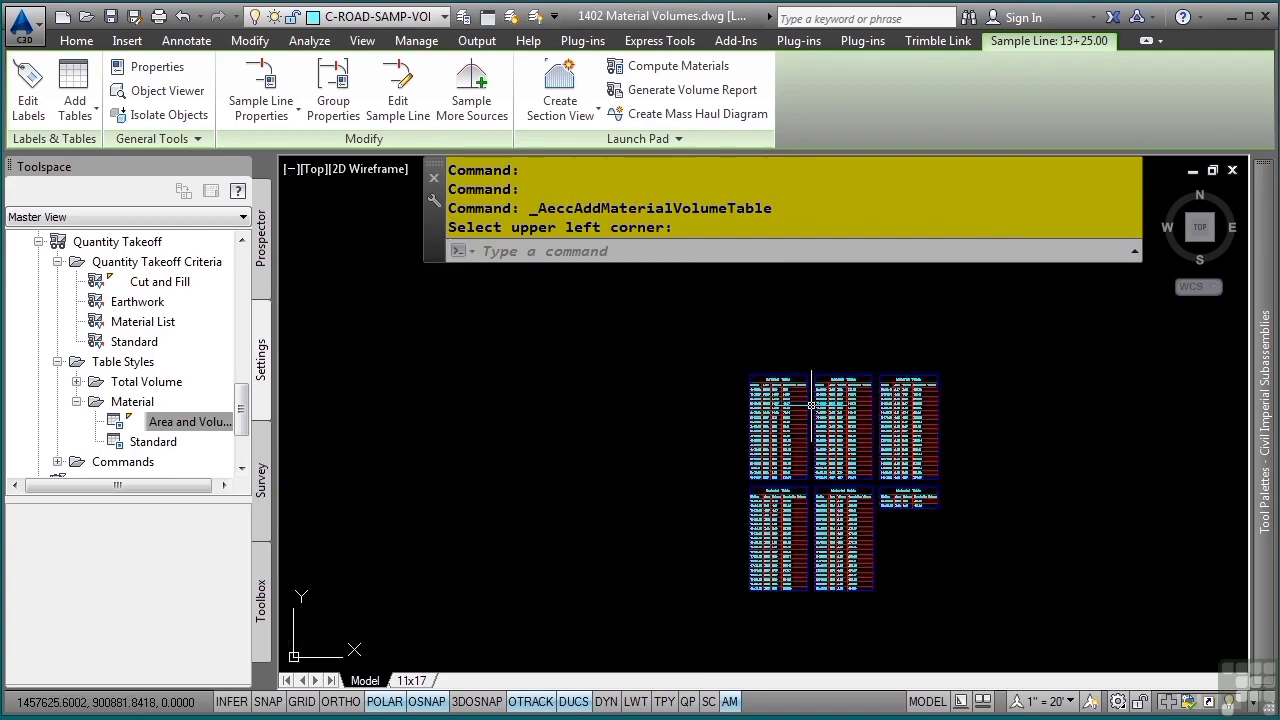
{"action": "scroll", "coordinate": [811, 405], "scroll_direction": "up", "scroll_amount": 6}
{"action": "scroll", "coordinate": [795, 463], "scroll_direction": "down", "scroll_amount": 1}
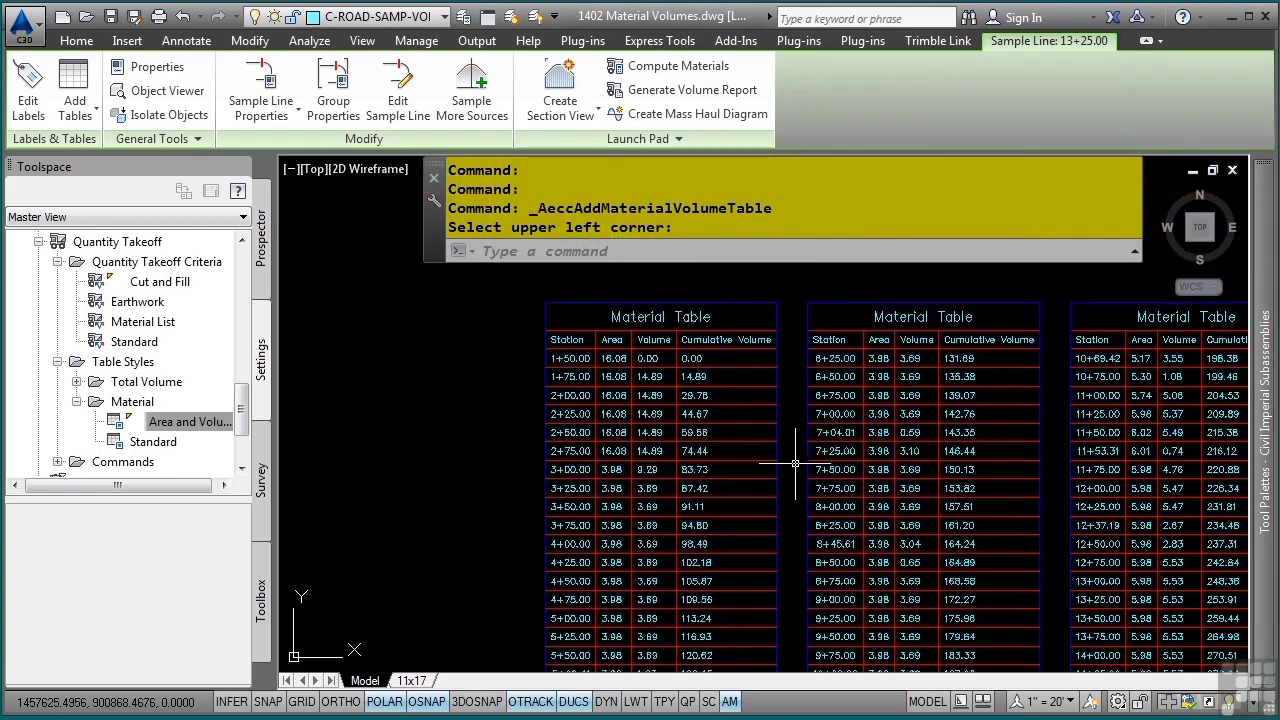
{"action": "middle_click_drag", "start_coordinate": [808, 464], "coordinate": [685, 374]}
{"action": "mouse_move", "coordinate": [830, 492]}
{"action": "middle_mouse_down"}
{"action": "mouse_move", "coordinate": [651, 343]}
{"action": "mouse_move", "coordinate": [567, 303]}
{"action": "middle_mouse_up"}
{"action": "scroll", "coordinate": [722, 428], "scroll_direction": "up", "scroll_amount": 2}
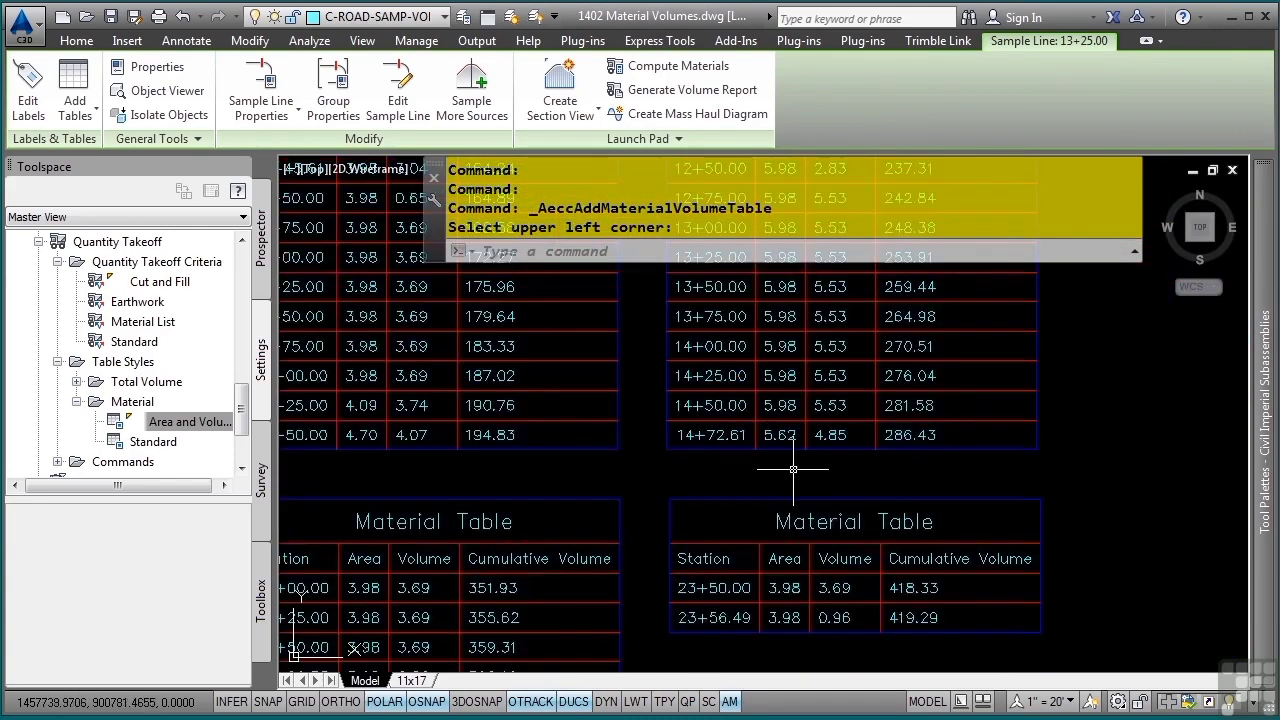
{"action": "middle_click_drag", "start_coordinate": [793, 468], "coordinate": [726, 427]}
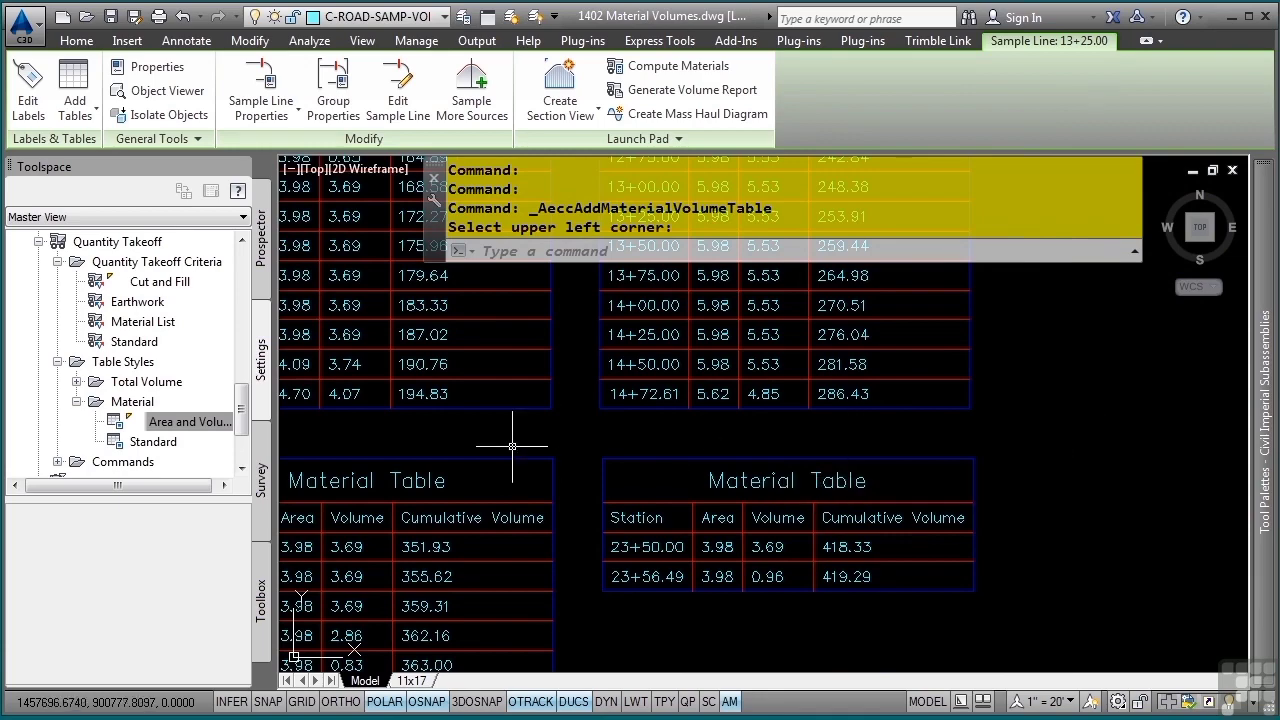
{"action": "middle_click_drag", "start_coordinate": [489, 423], "coordinate": [911, 566]}
{"action": "mouse_move", "coordinate": [488, 382]}
{"action": "middle_mouse_down"}
{"action": "mouse_move", "coordinate": [883, 617]}
{"action": "mouse_move", "coordinate": [901, 657]}
{"action": "middle_mouse_up"}
{"action": "middle_click_drag", "start_coordinate": [760, 417], "coordinate": [610, 546]}
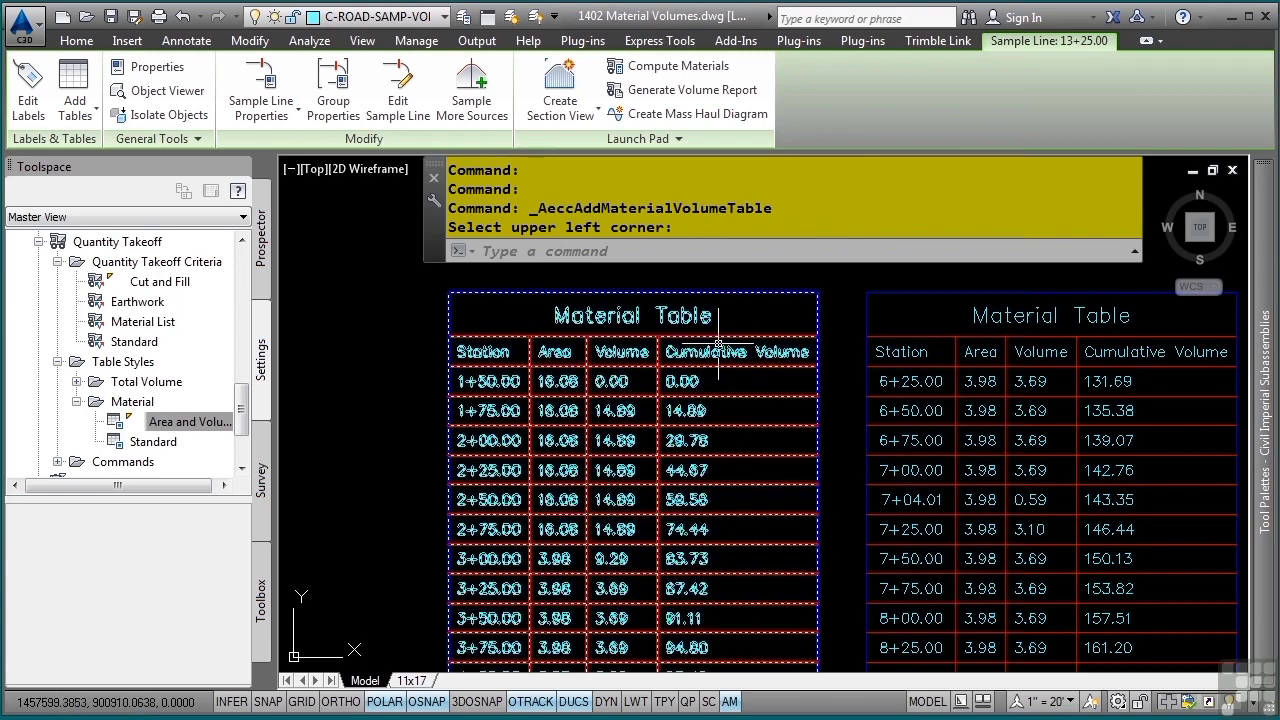
- Clear the sample line selection and open the Area and Volume table style of the placed material table for editing
{"action": "key", "text": "Escape"}
{"action": "key", "text": "Escape"}
{"action": "key", "text": "Escape"}
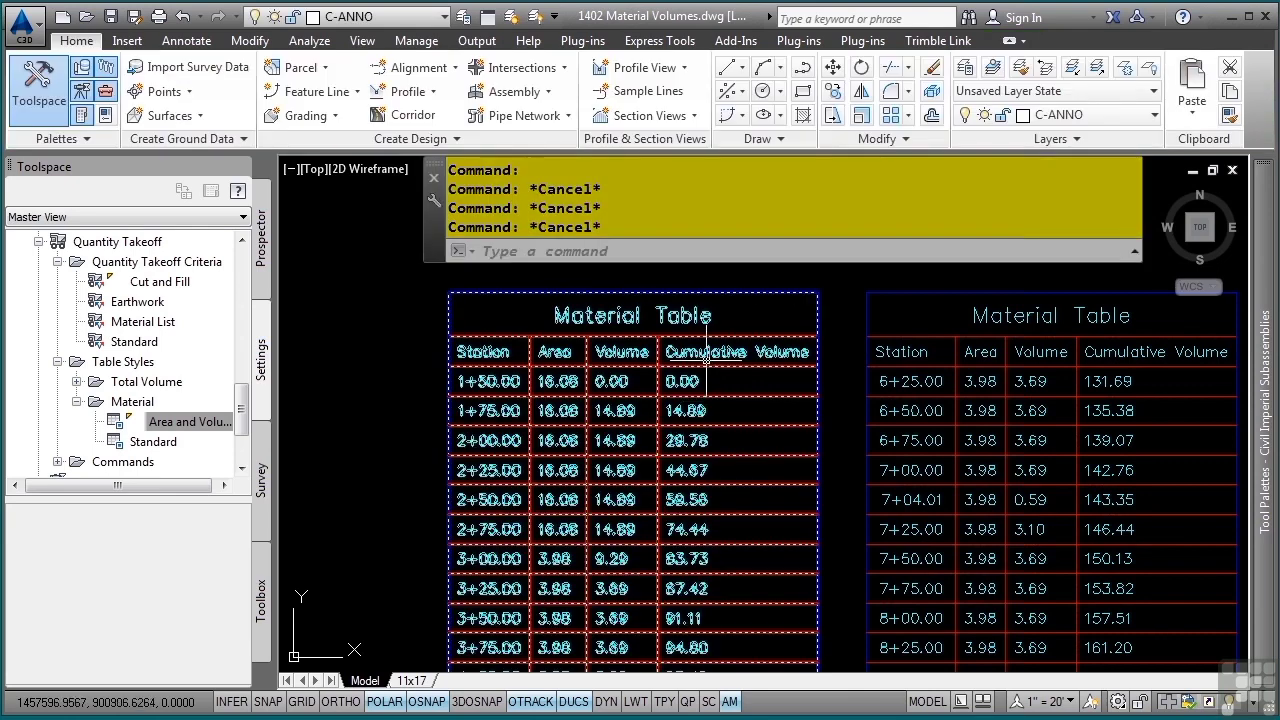
{"action": "left_click", "coordinate": [700, 350]}
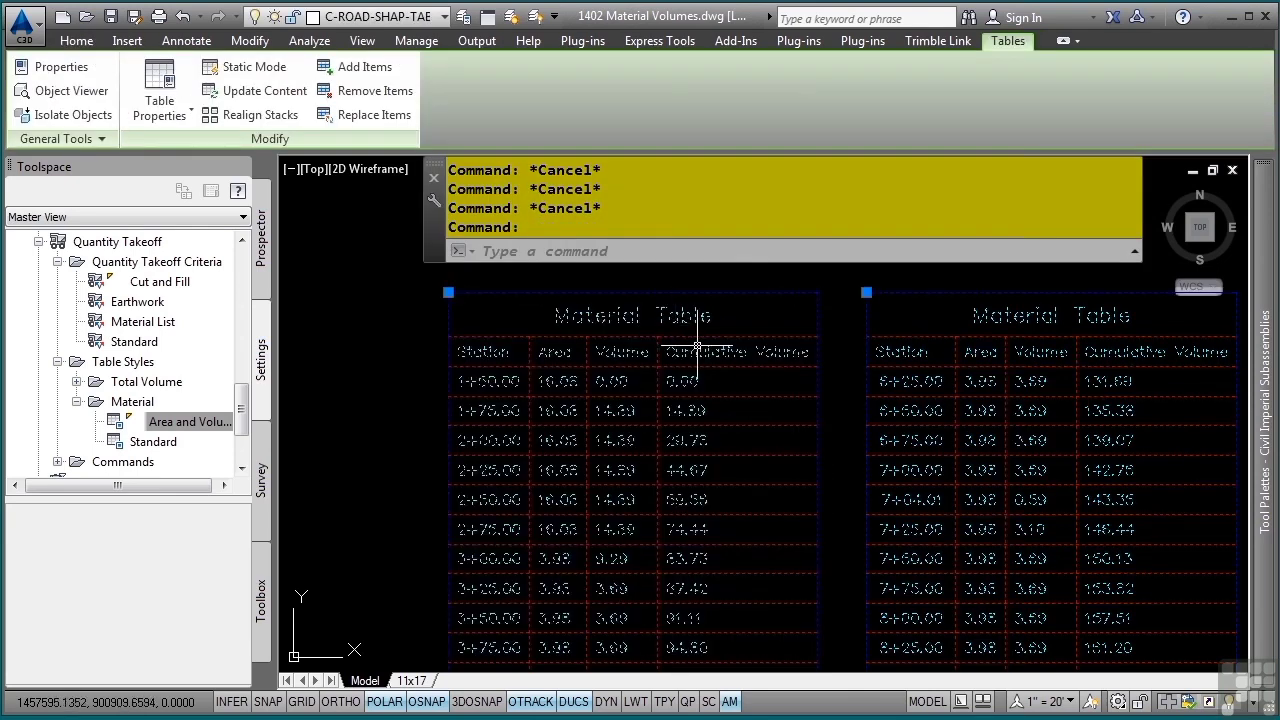
{"action": "left_click", "coordinate": [175, 116]}
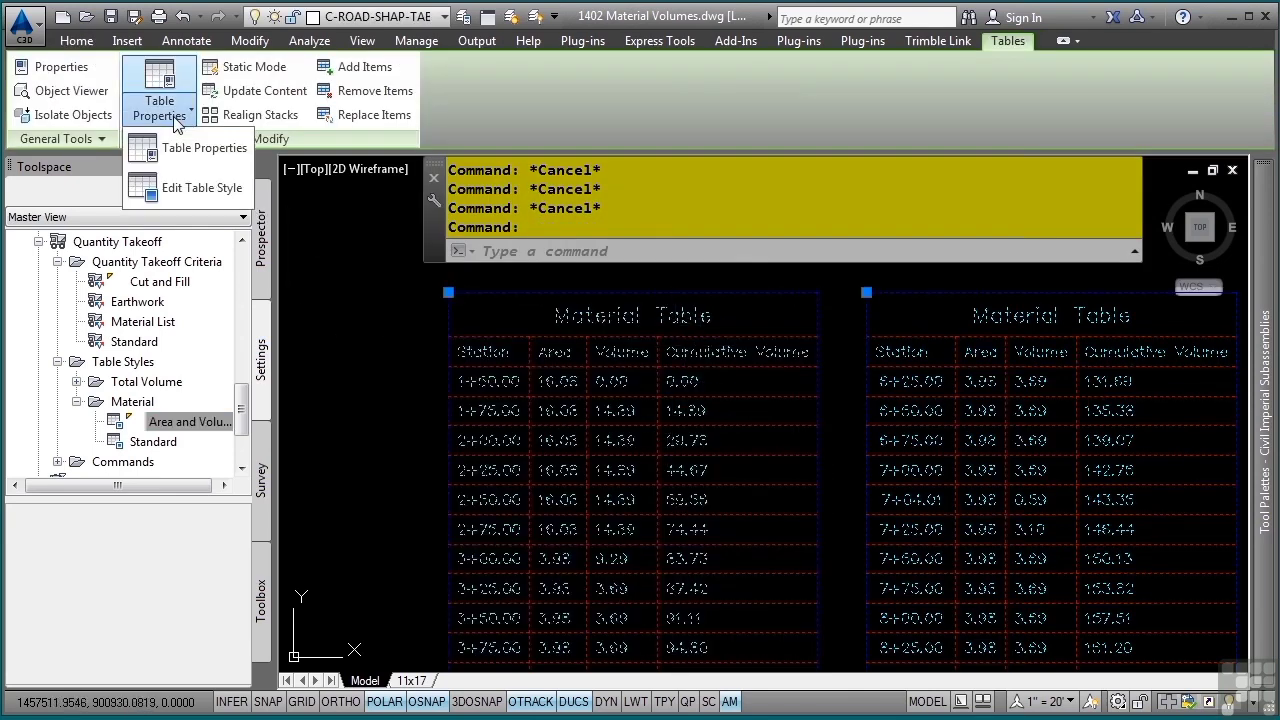
{"action": "left_click", "coordinate": [187, 190]}
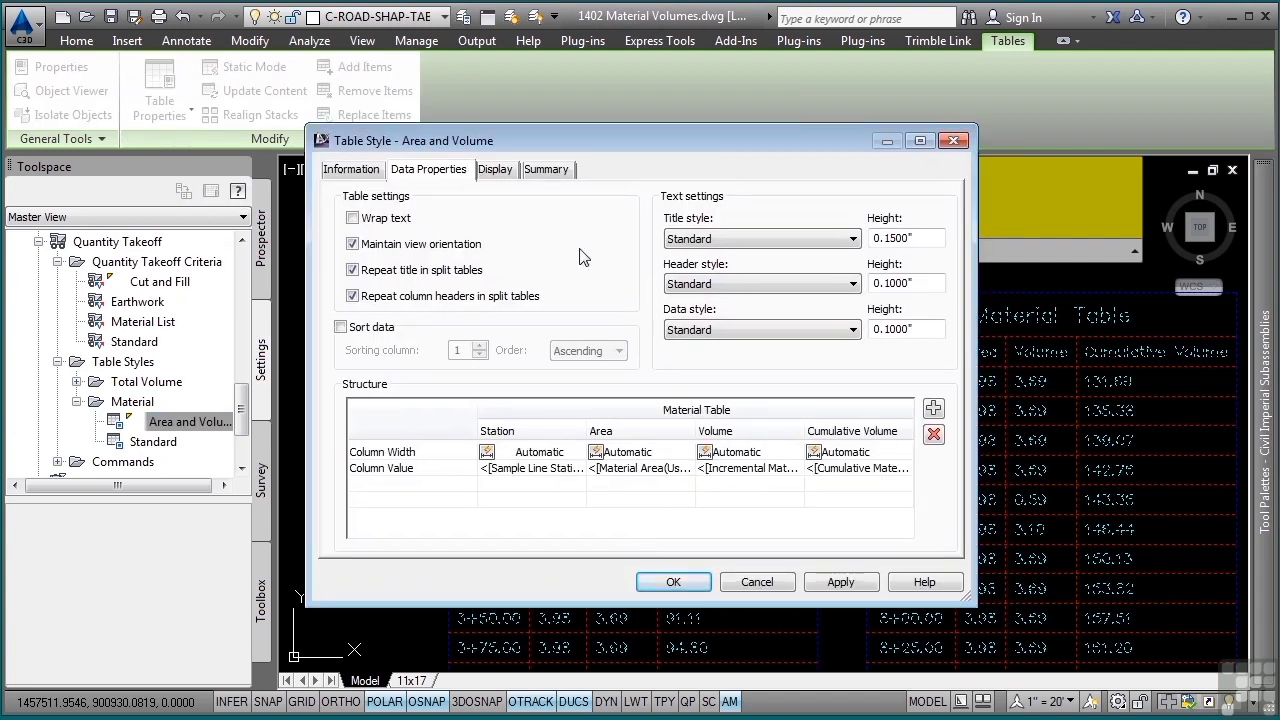
- Remove the word "Material" from the table title text in the Area and Volume style
{"action": "double_click", "coordinate": [690, 407]}
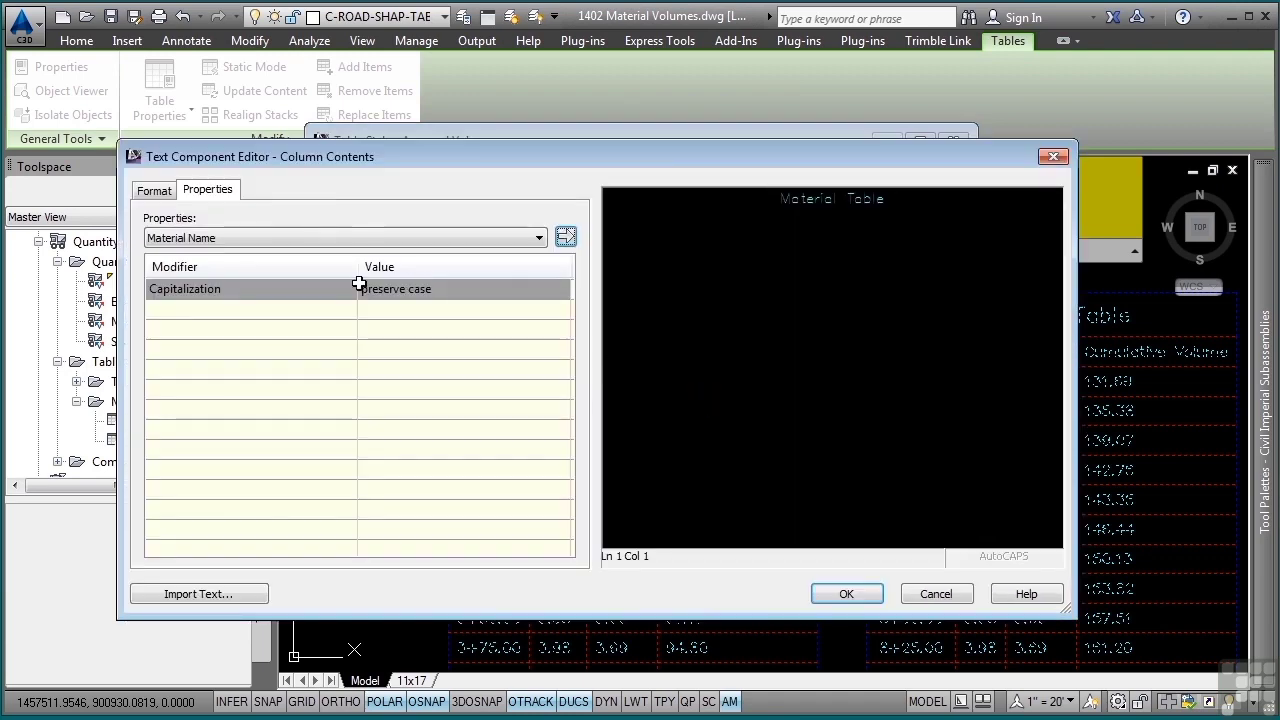
{"action": "left_click_drag", "start_coordinate": [936, 224], "coordinate": [689, 183]}
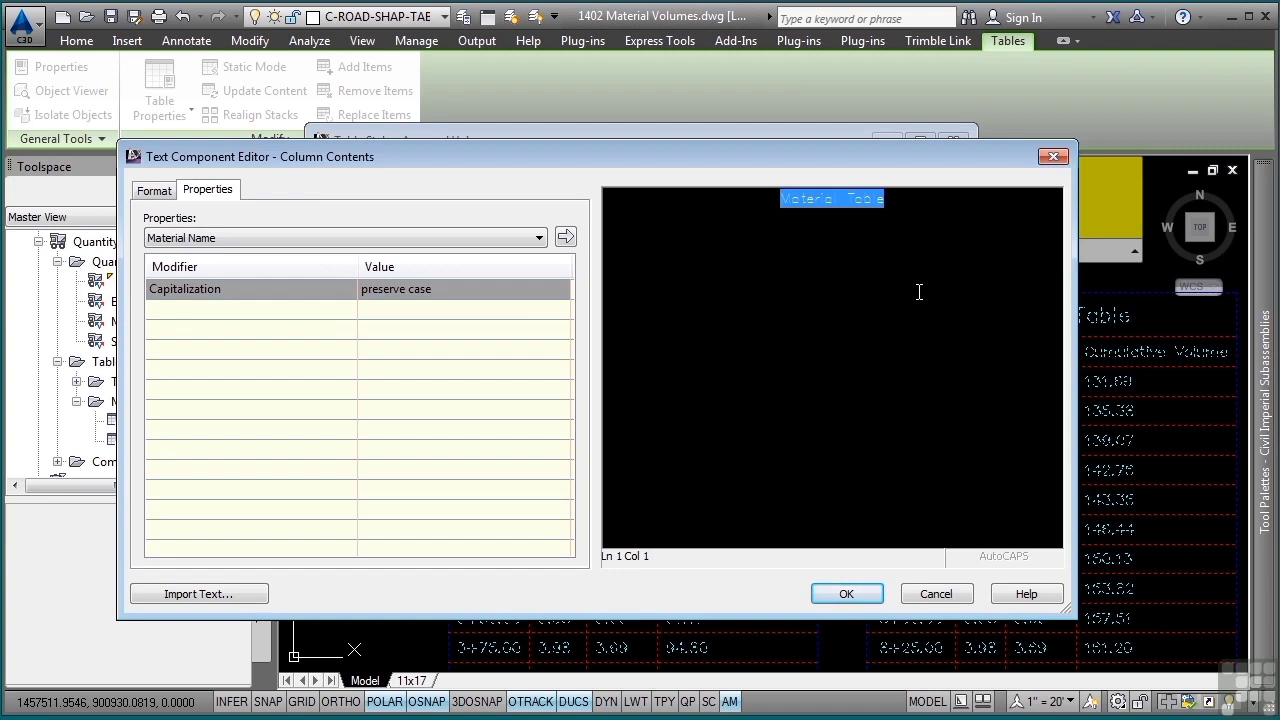
{"action": "left_click", "coordinate": [951, 232]}
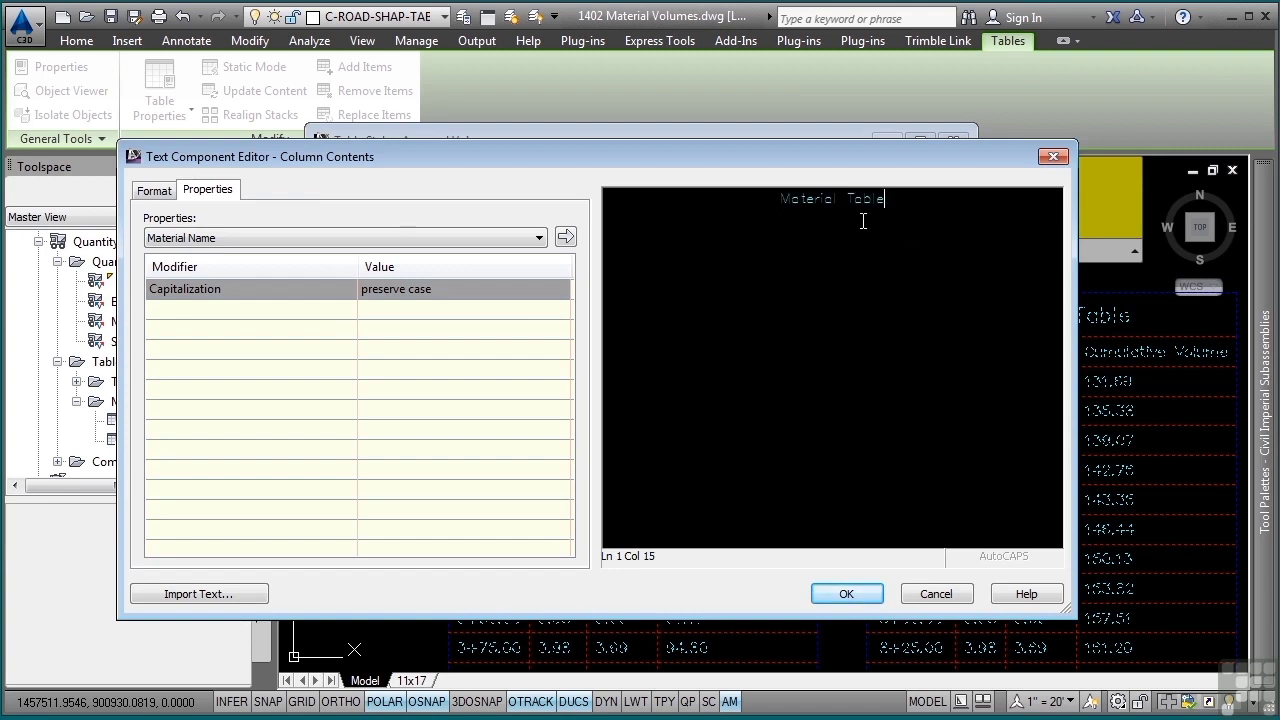
{"action": "double_click", "coordinate": [803, 200]}
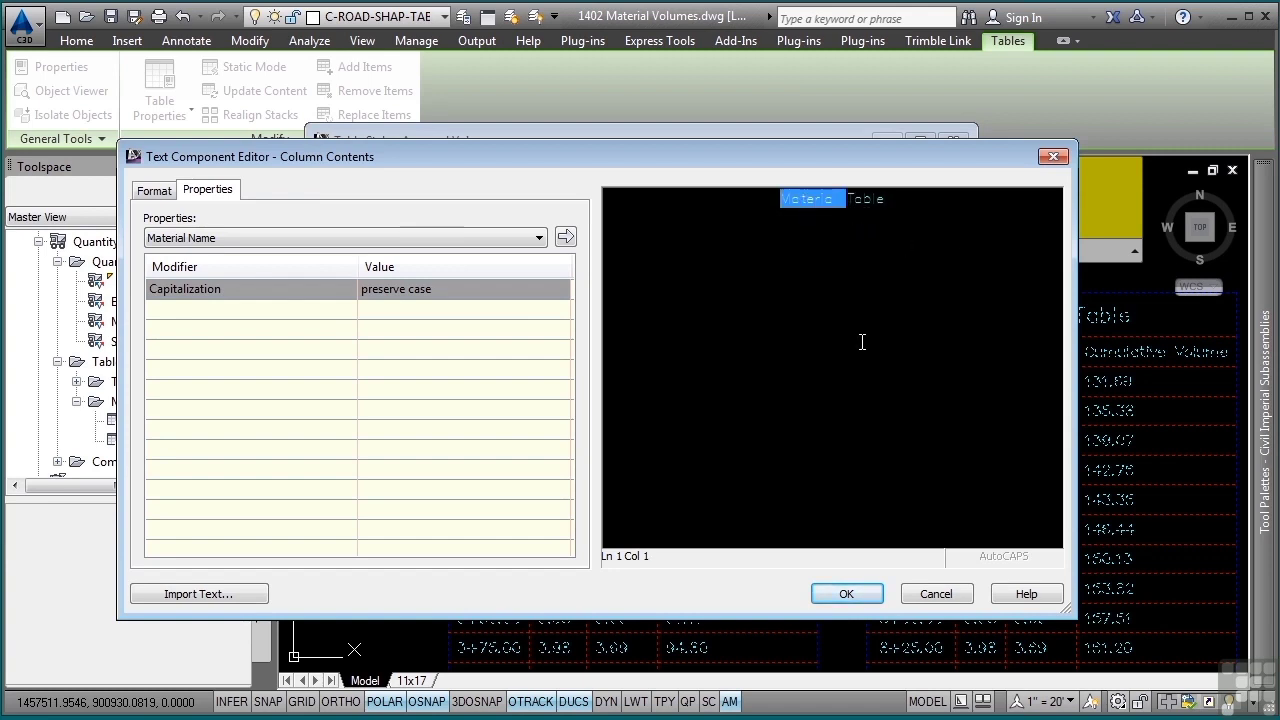
{"action": "key", "text": "Delete"}
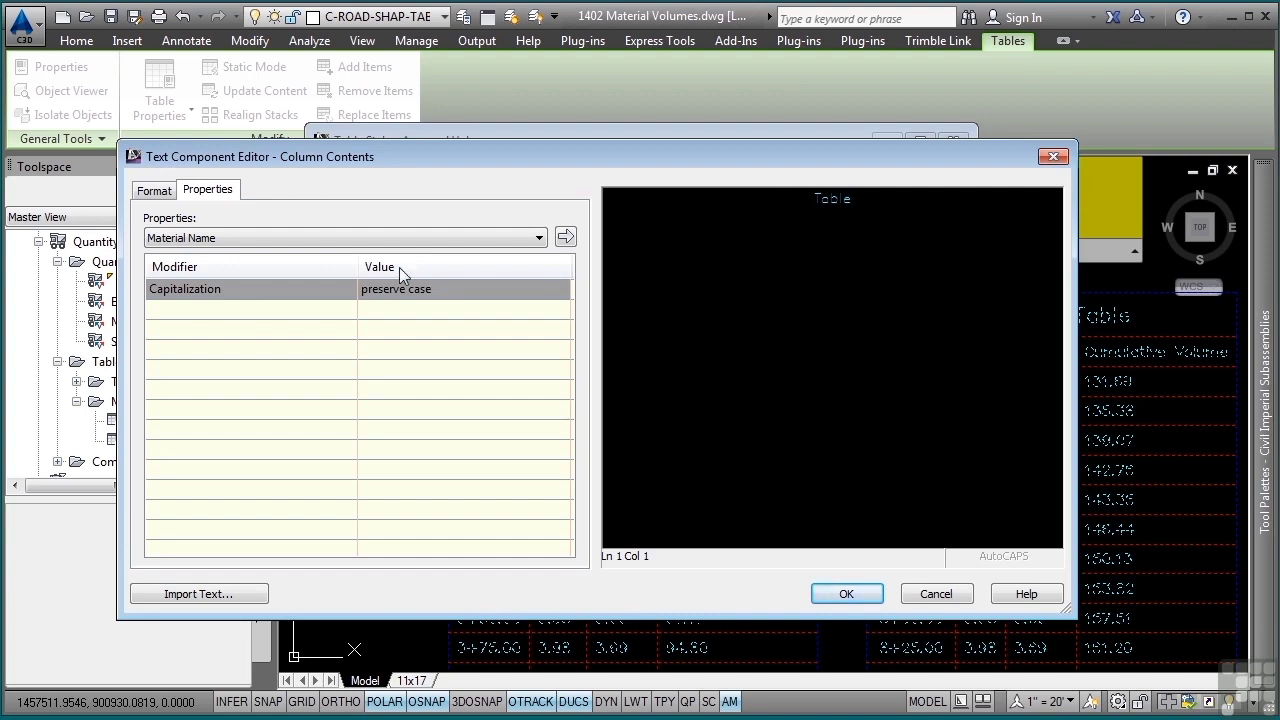
- Insert the Material Name property with upper case capitalization before "Table" in the title, separated by a space, and accept the style changes
{"action": "left_click", "coordinate": [403, 288]}
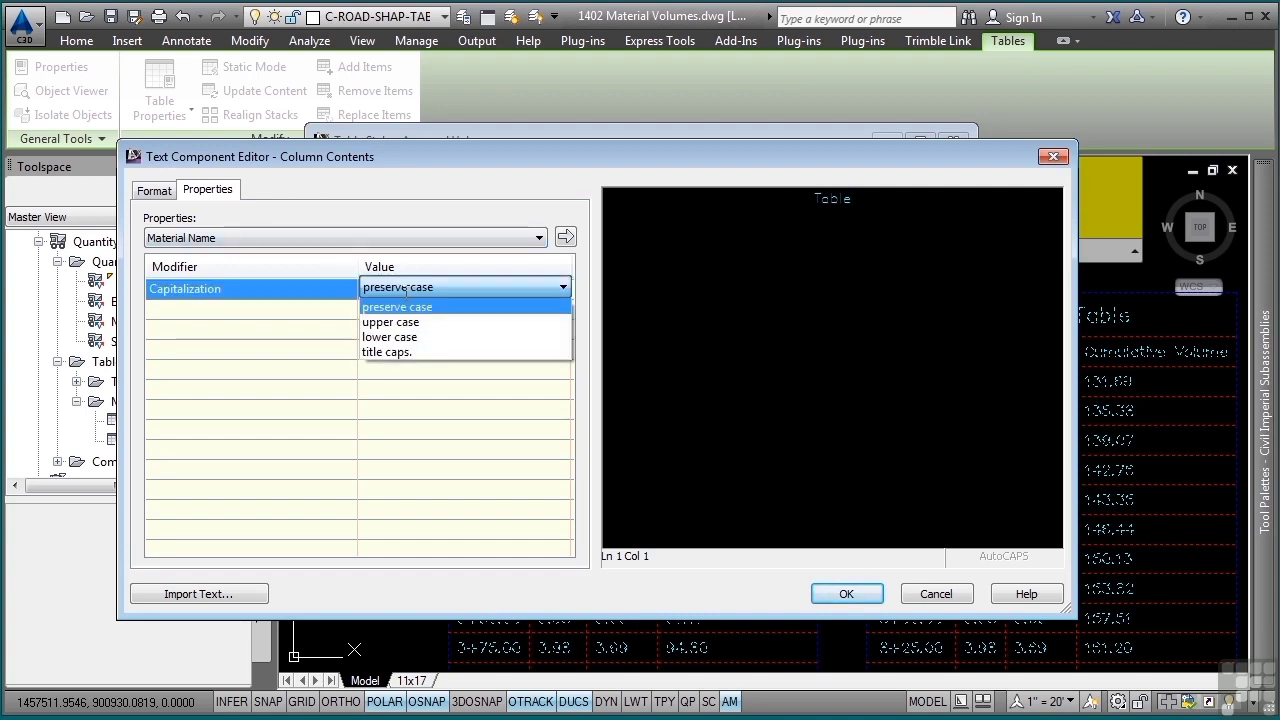
{"action": "left_click", "coordinate": [392, 322]}
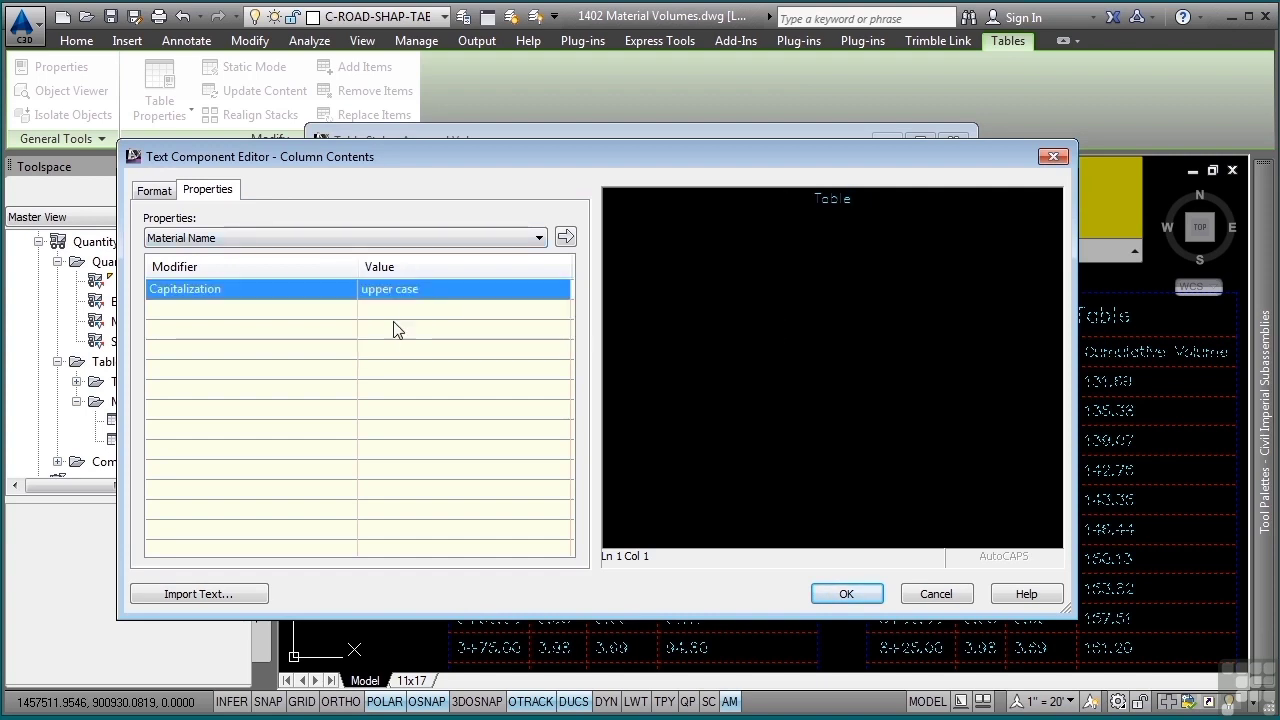
{"action": "left_click", "coordinate": [514, 243]}
{"action": "left_click", "coordinate": [514, 240]}
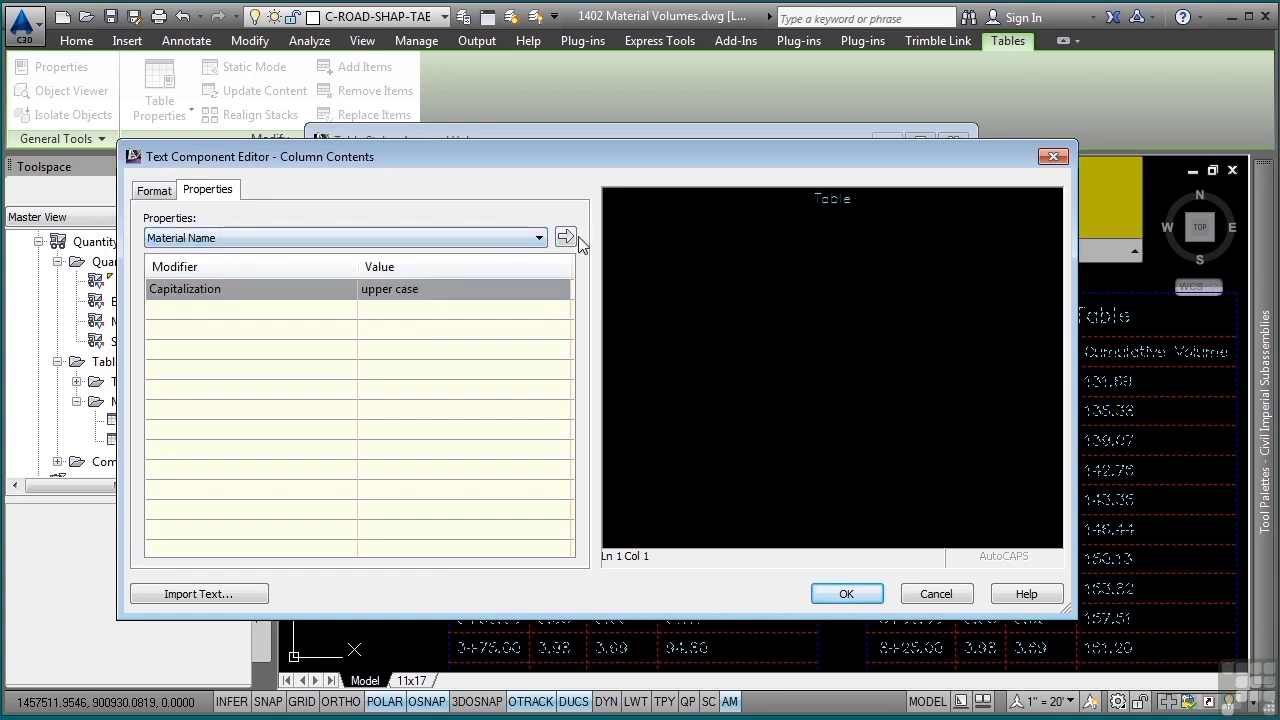
{"action": "left_click", "coordinate": [565, 238]}
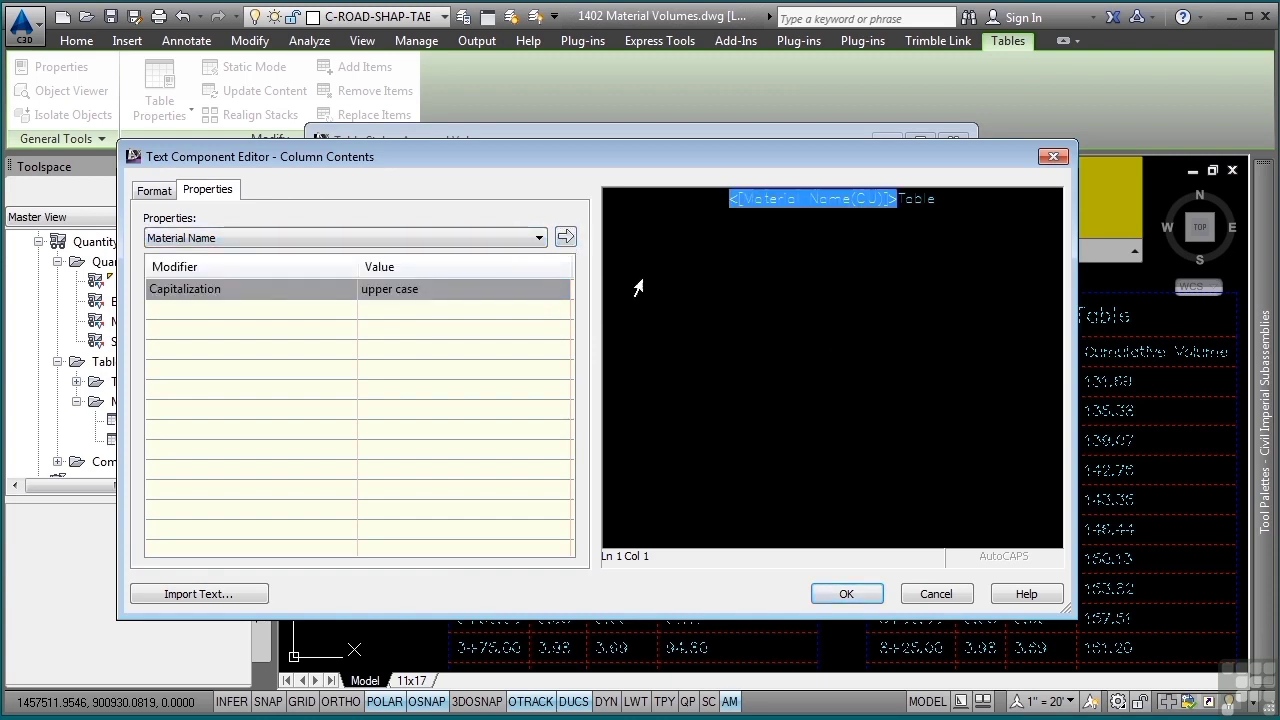
{"action": "left_click", "coordinate": [903, 198]}
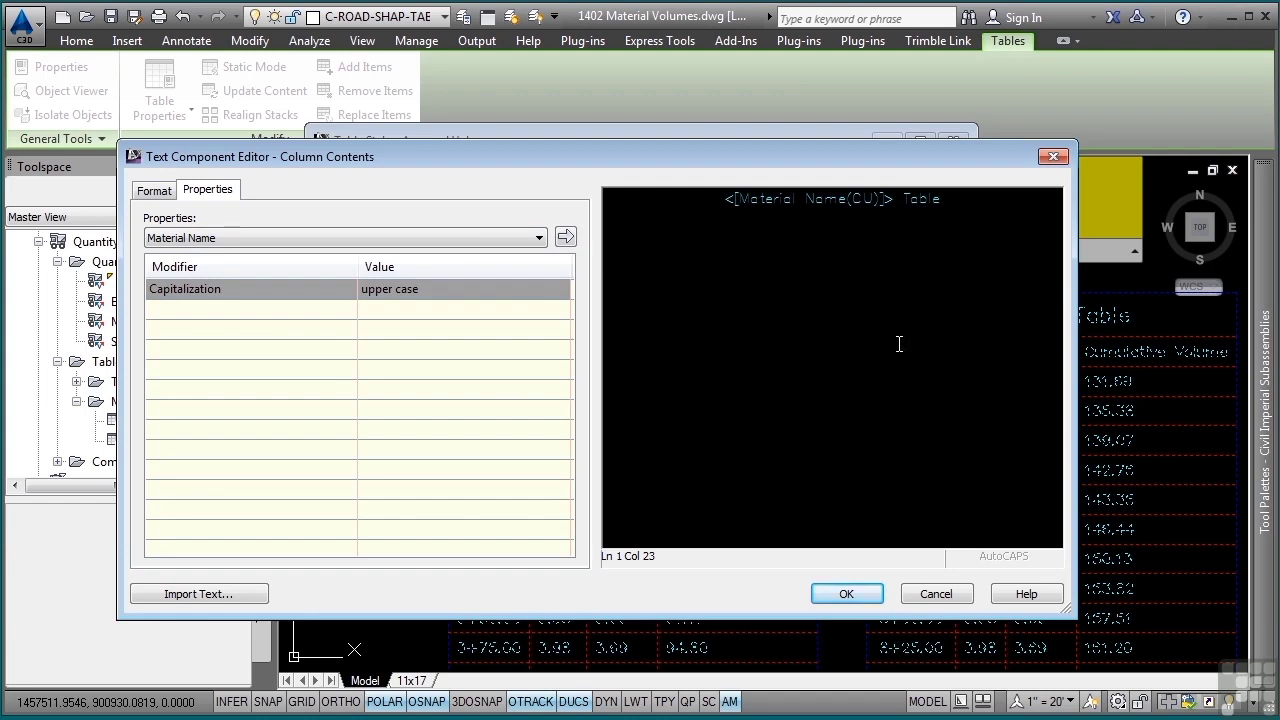
{"action": "left_click", "coordinate": [846, 593]}
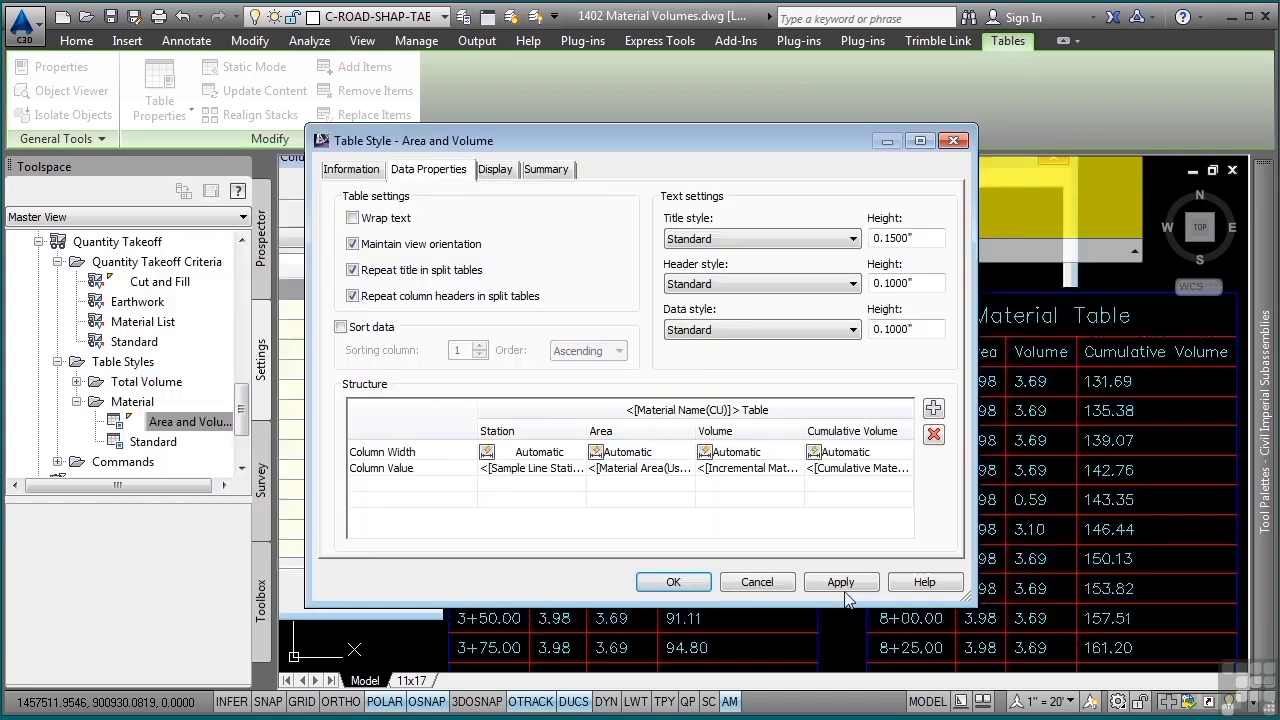
{"action": "left_click", "coordinate": [682, 589]}
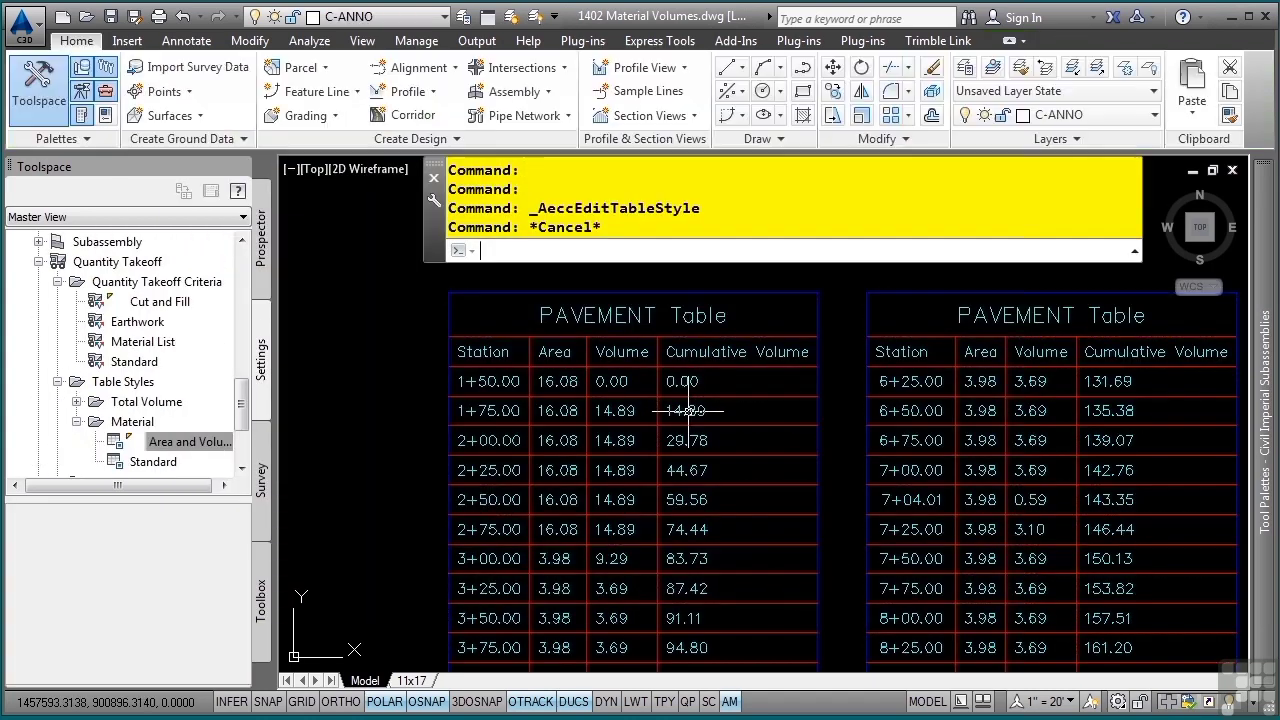
{"action": "key", "text": "Escape"}
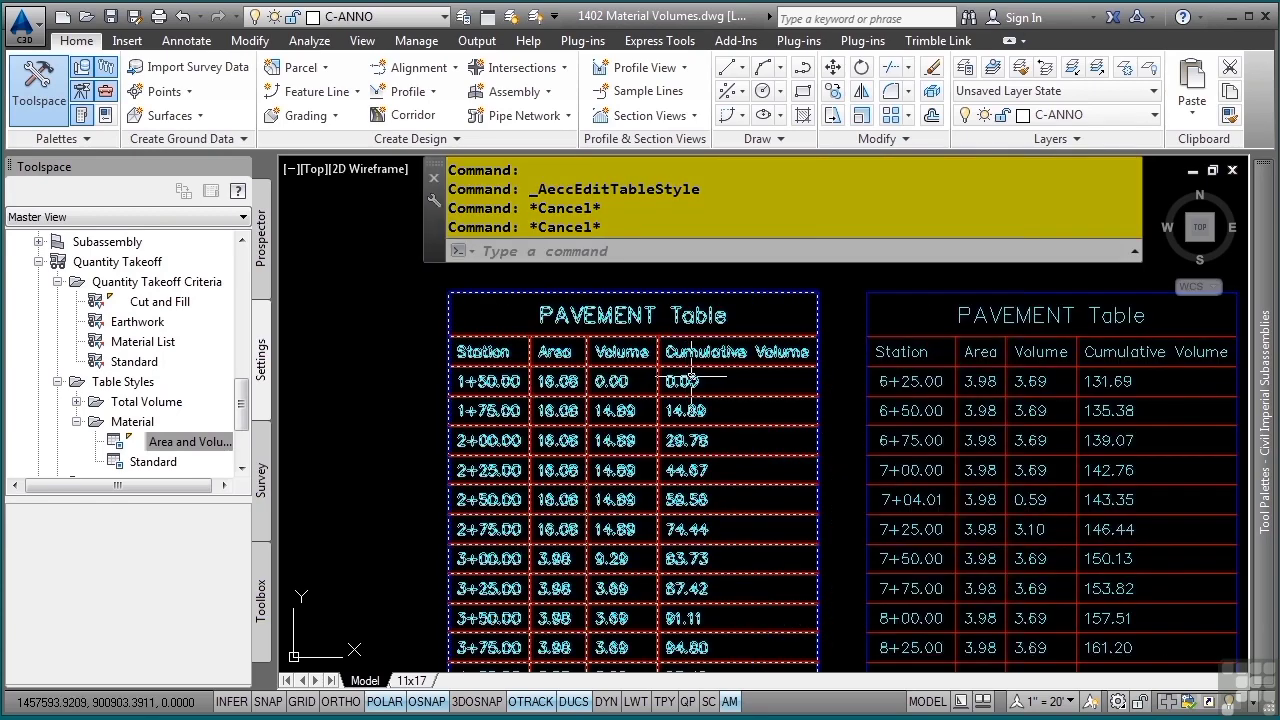
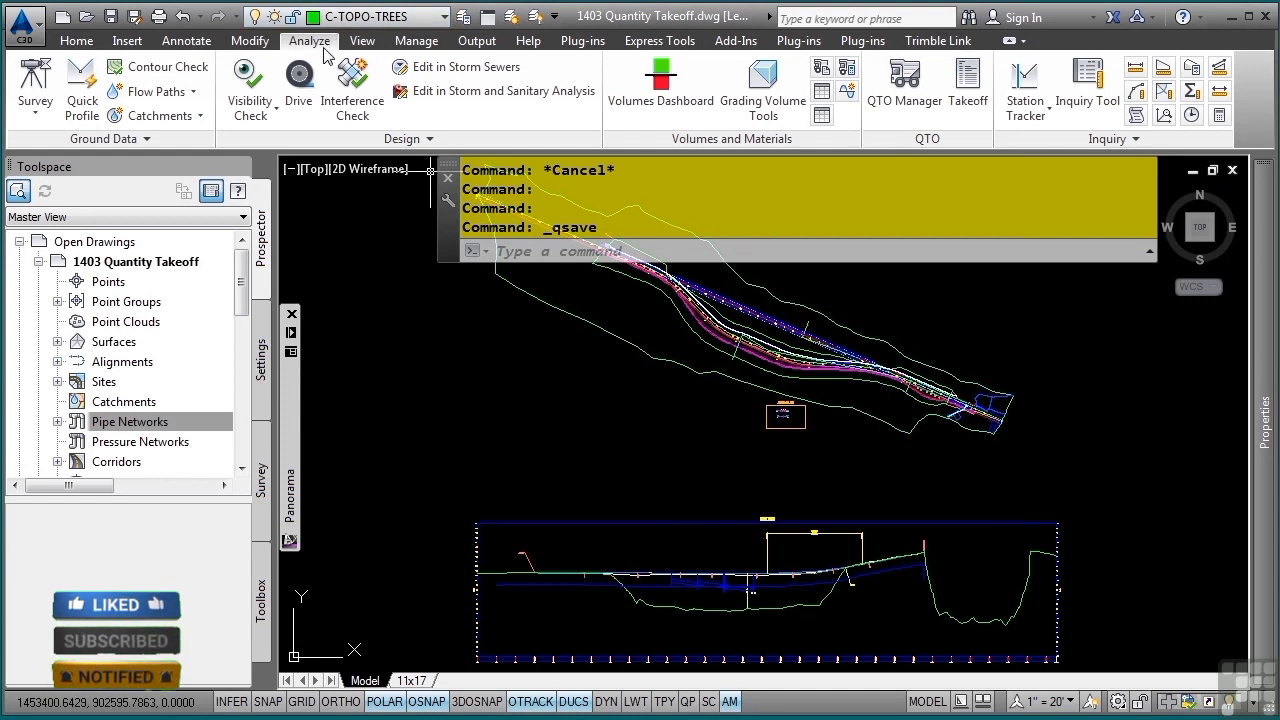
- Open the QTO Manager and bring up its pay item file settings to check the format and files
{"action": "left_click", "coordinate": [916, 112]}
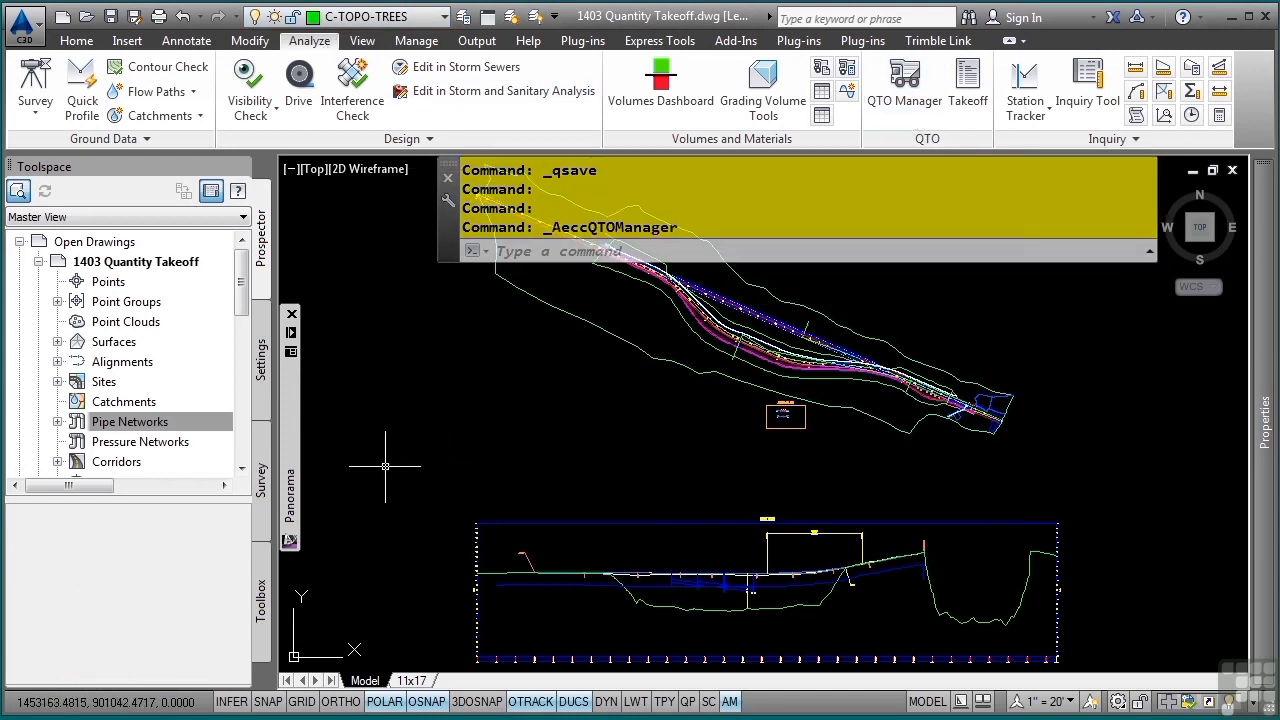
{"action": "mouse_move", "coordinate": [291, 481]}
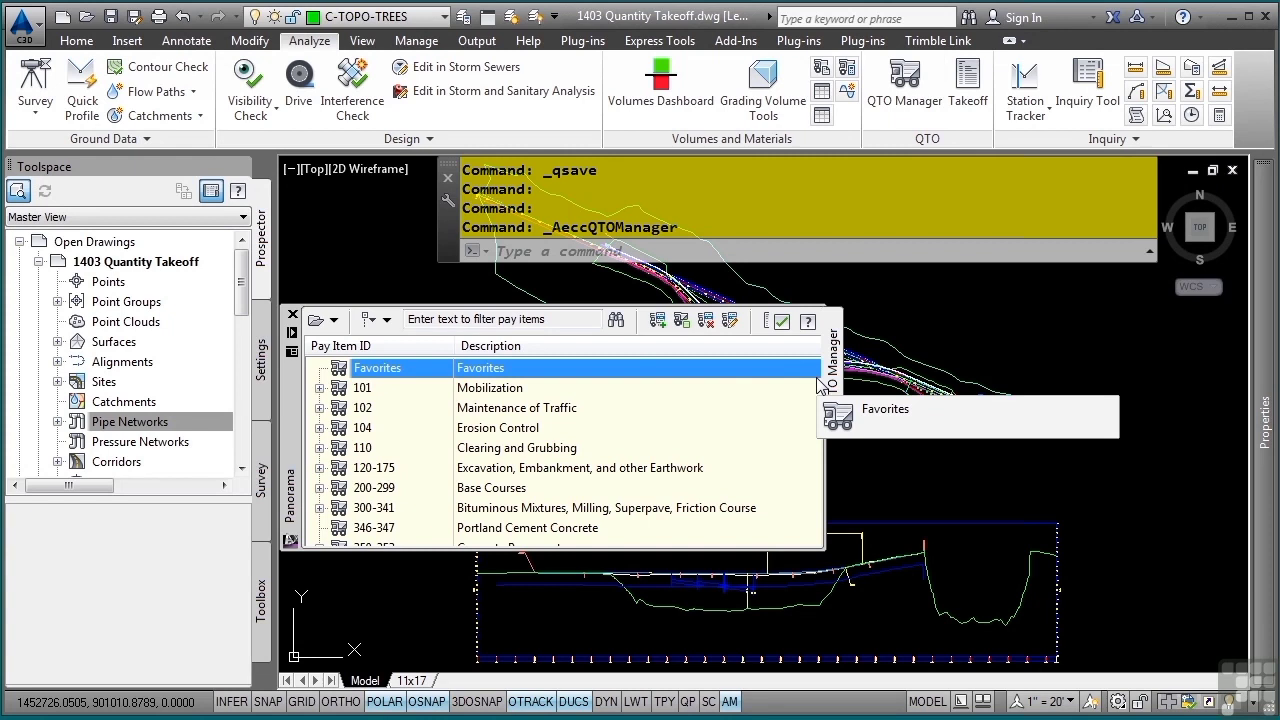
{"action": "left_click", "coordinate": [335, 320]}
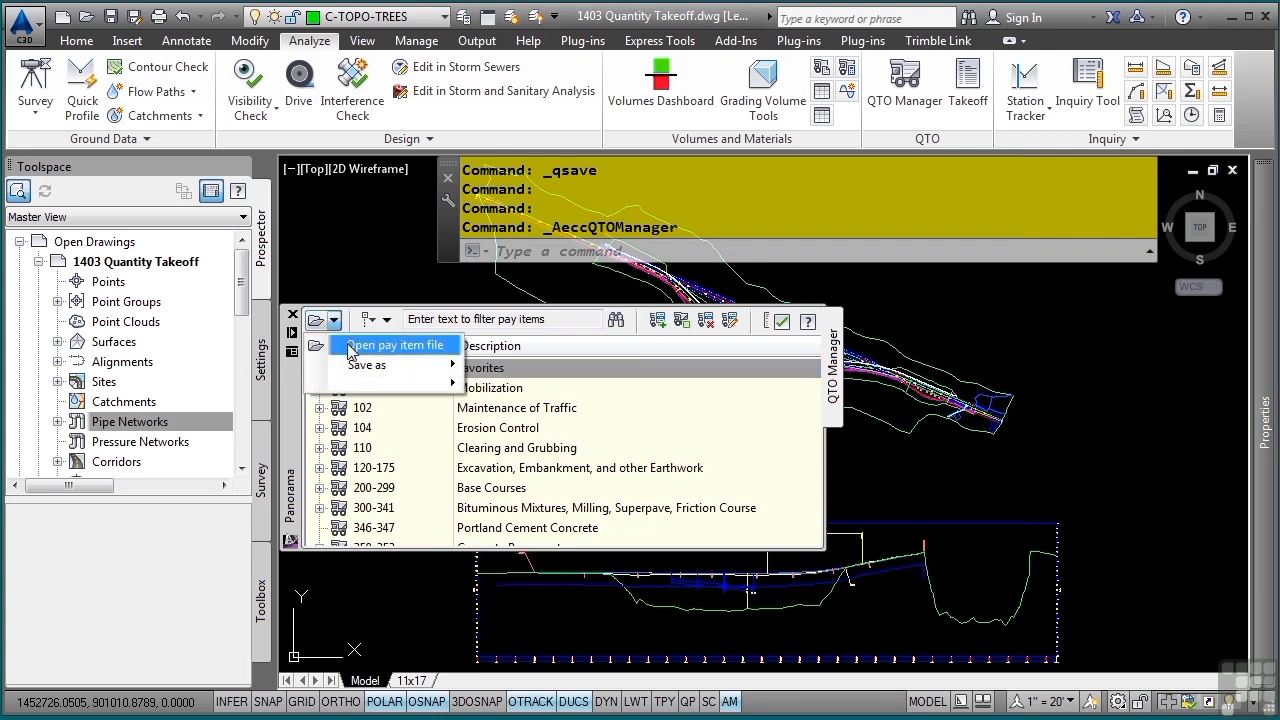
{"action": "left_click", "coordinate": [394, 345]}
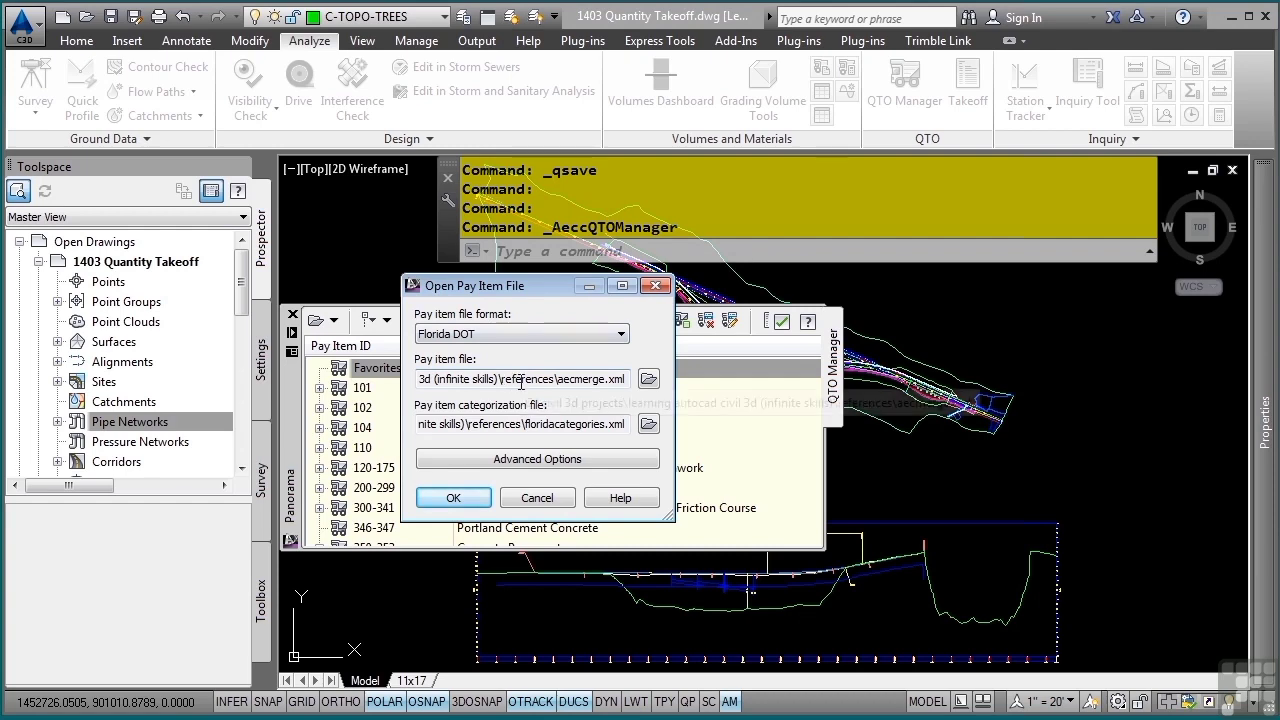
- Inspect AECMERGE.XML, FloridaCategories.xml and AECMERGE.for in the References folder in Windows Explorer, and leave the pay item file settings without changes
{"action": "left_click", "coordinate": [288, 718]}
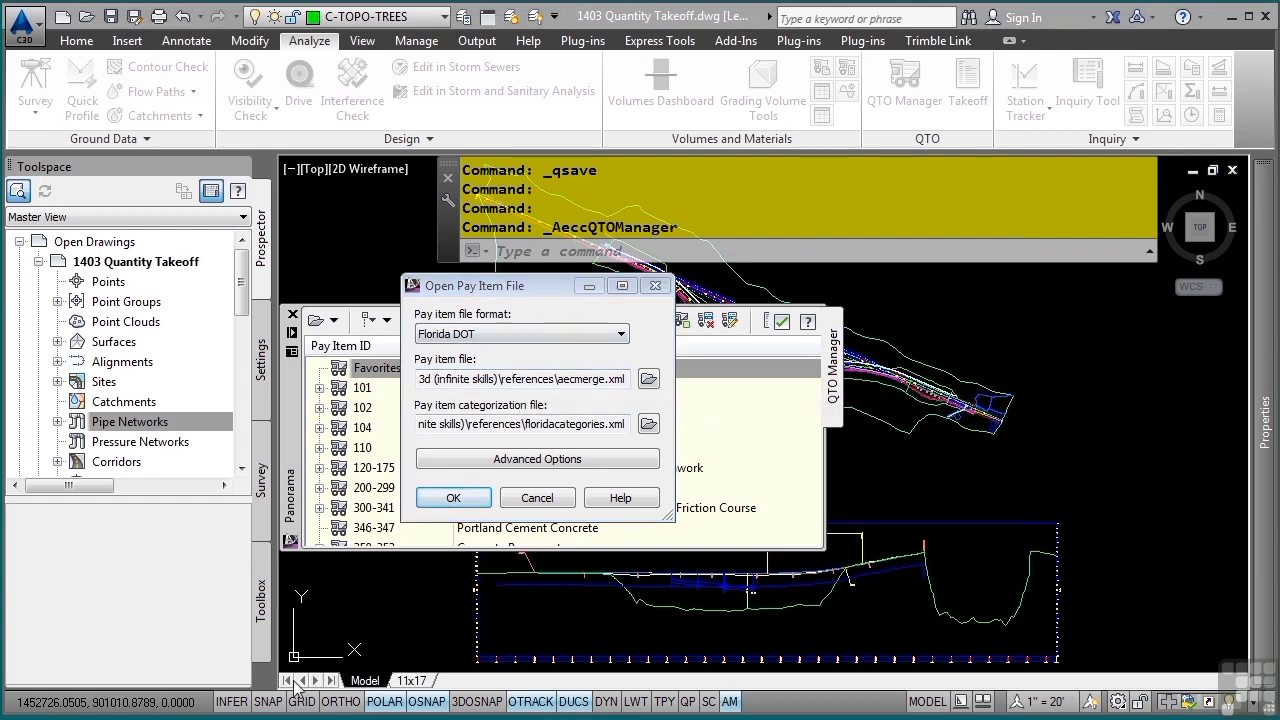
{"action": "left_click", "coordinate": [700, 93]}
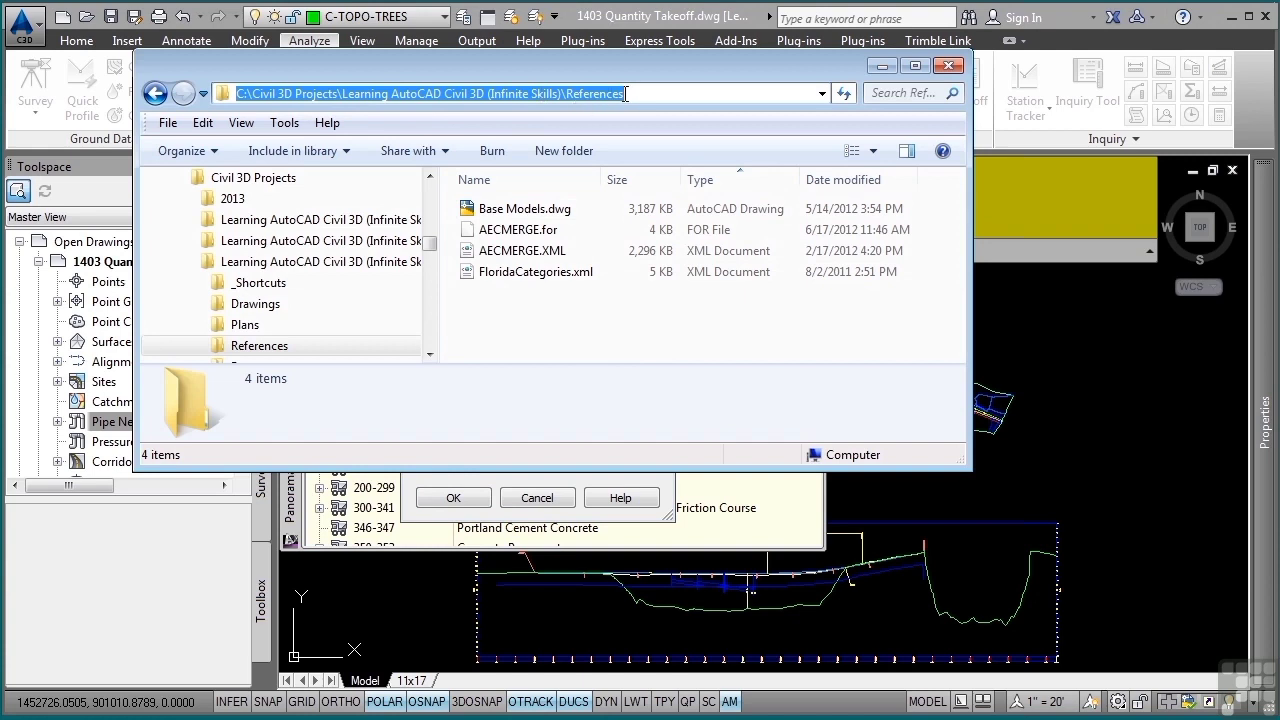
{"action": "left_click", "coordinate": [489, 251]}
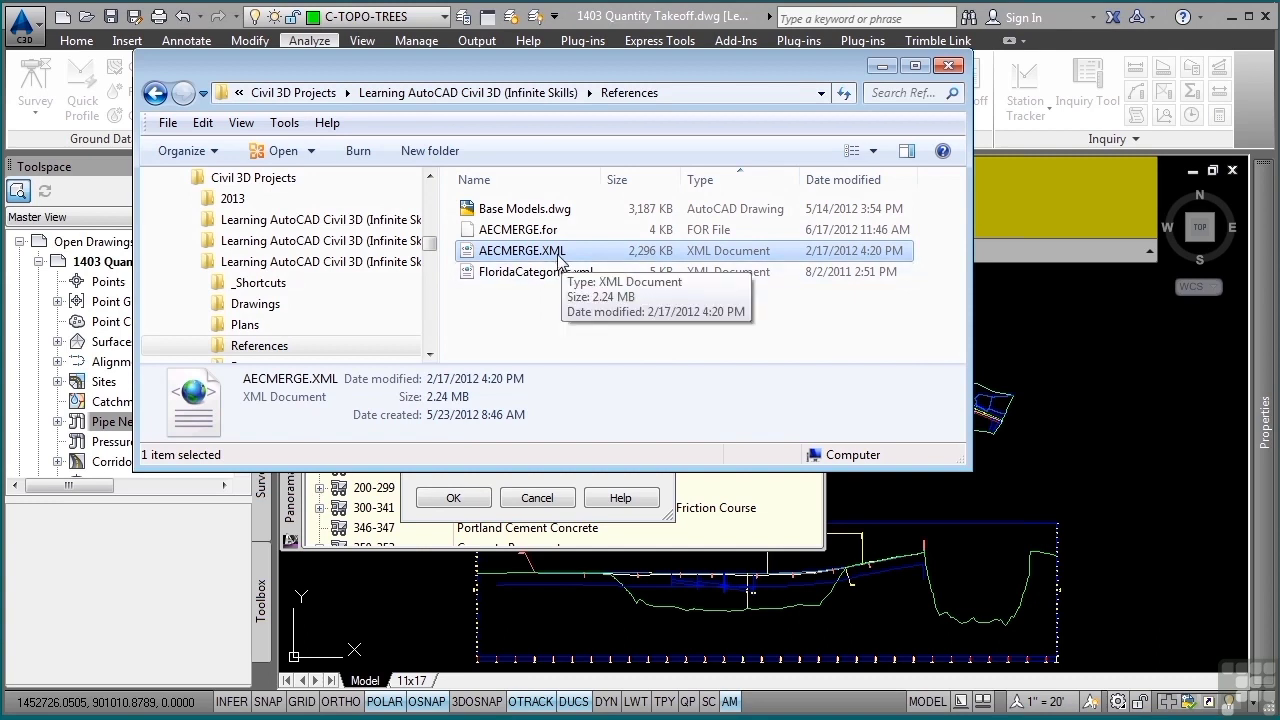
{"action": "left_click", "coordinate": [522, 272]}
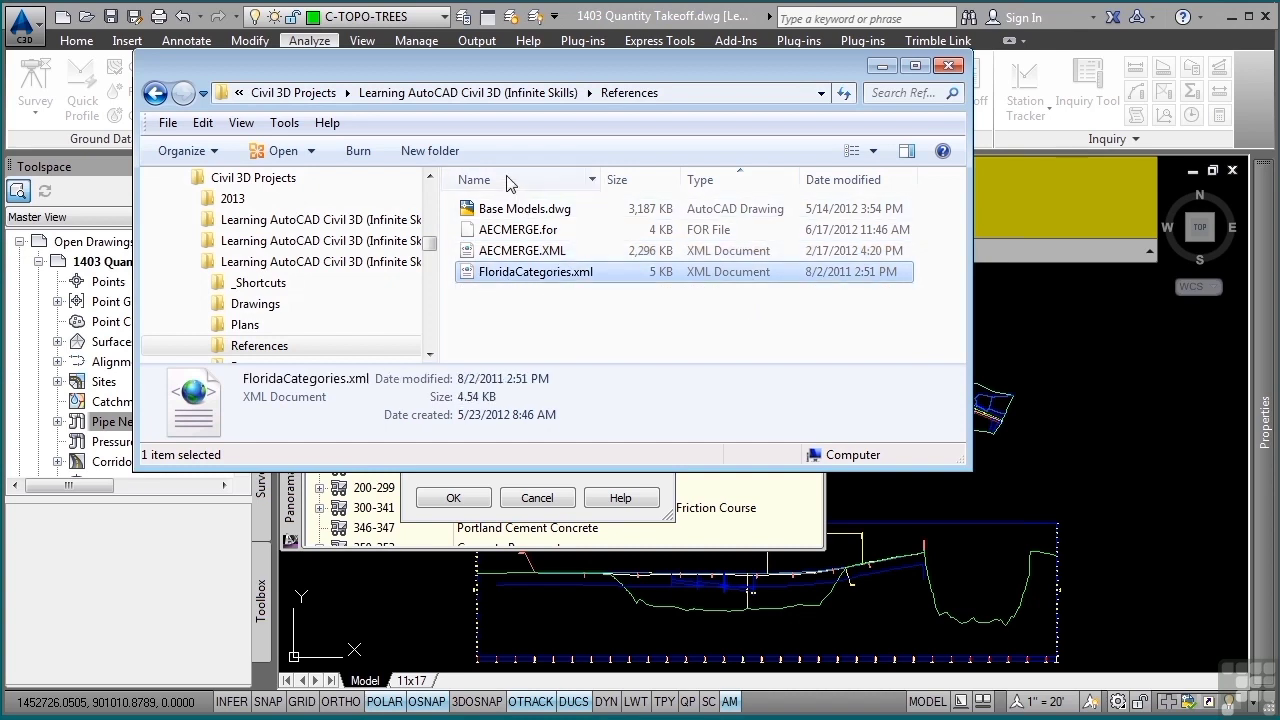
{"action": "left_click", "coordinate": [518, 252]}
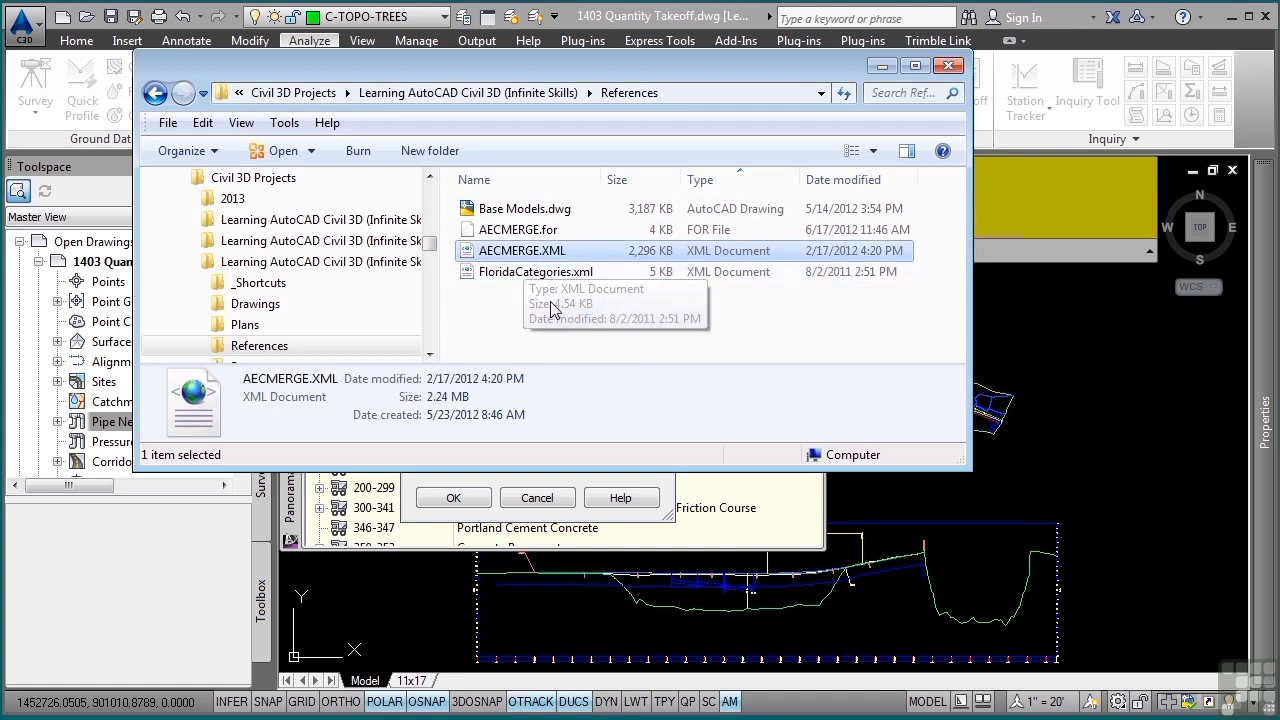
{"action": "left_click", "coordinate": [502, 232]}
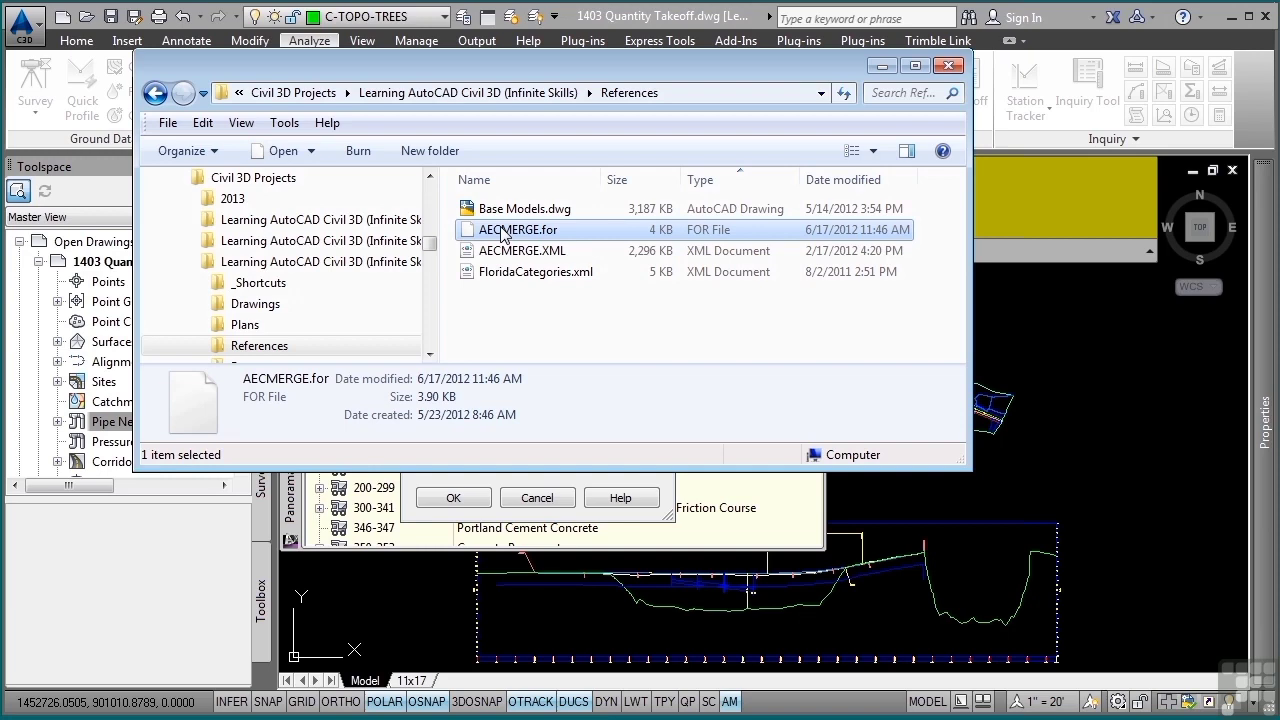
{"action": "left_click", "coordinate": [882, 67]}
{"action": "left_click", "coordinate": [508, 502]}
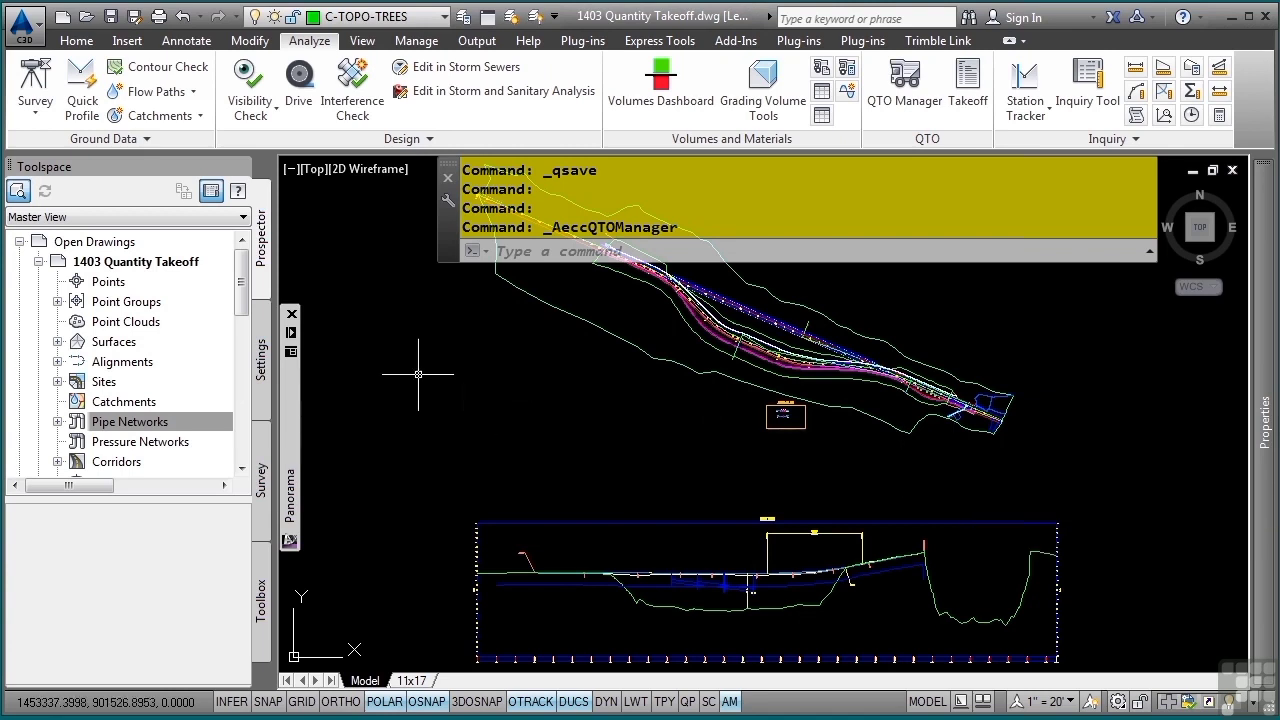
- Open the Visualization code set style from the drawing's general multipurpose styles
{"action": "left_click", "coordinate": [262, 375]}
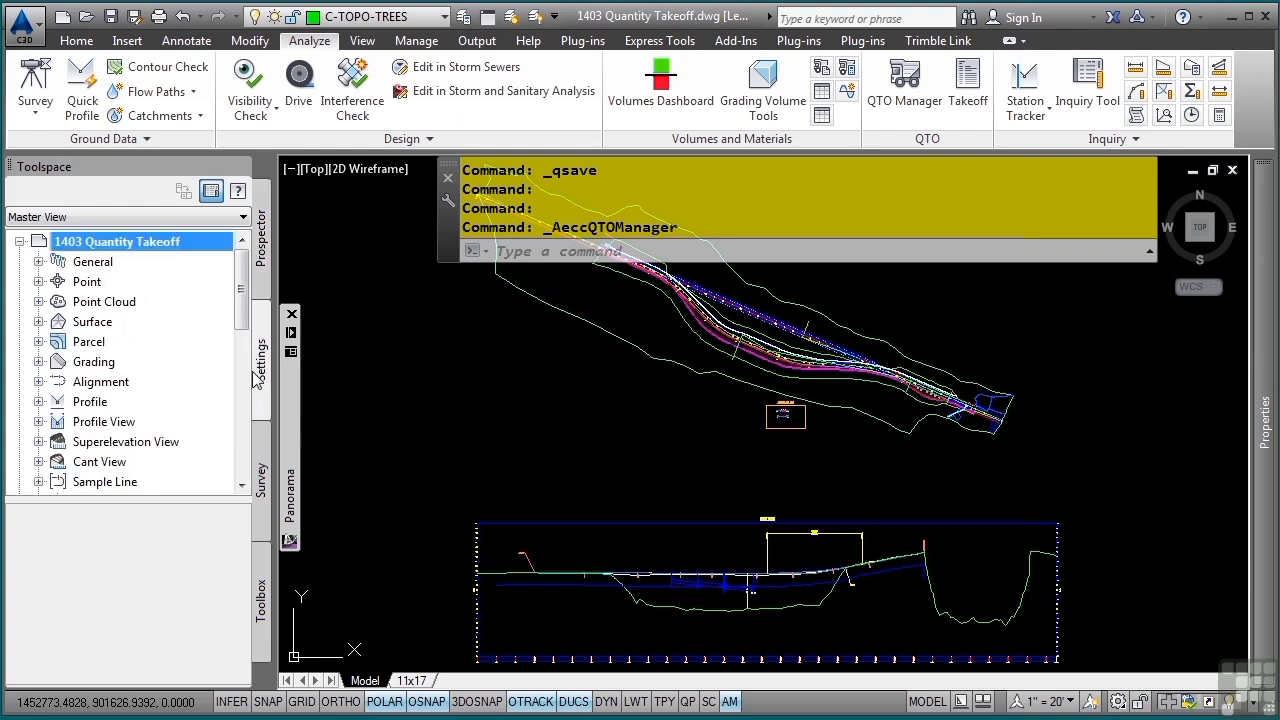
{"action": "left_click", "coordinate": [38, 261]}
{"action": "left_click", "coordinate": [57, 281]}
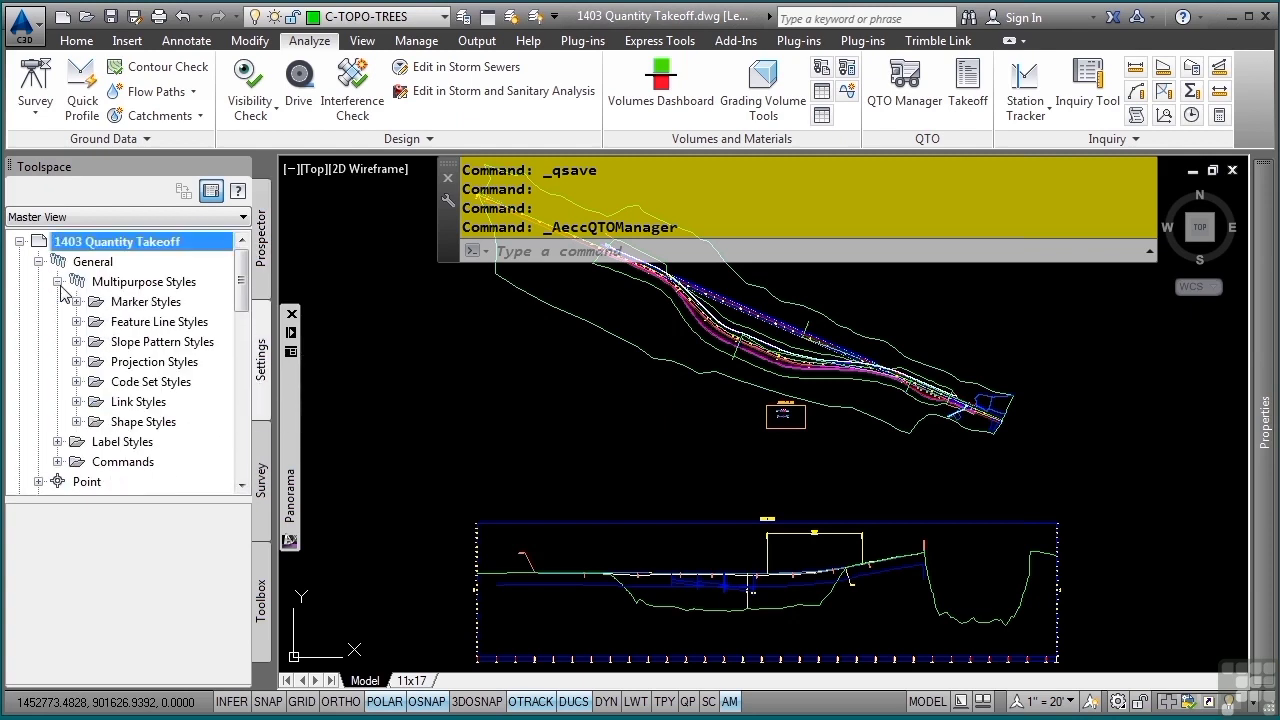
{"action": "left_click", "coordinate": [77, 381]}
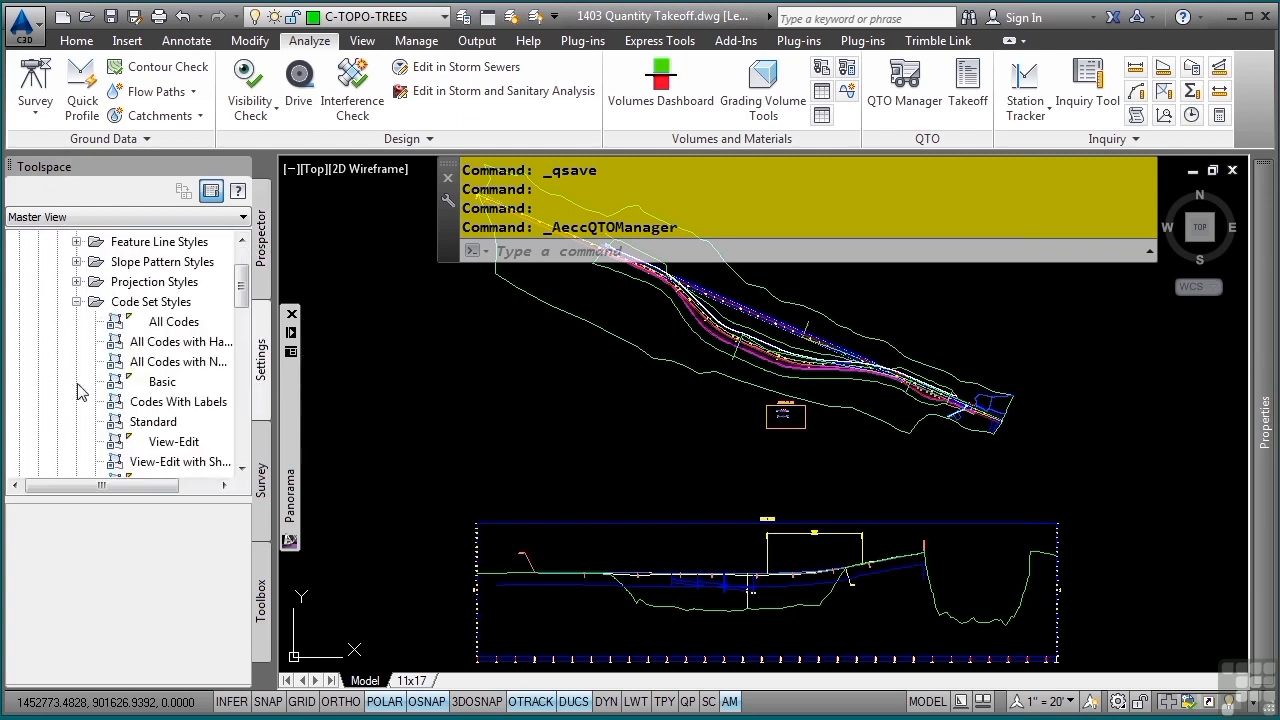
{"action": "left_click", "coordinate": [165, 441]}
{"action": "scroll", "coordinate": [172, 461], "scroll_direction": "down", "scroll_amount": 2}
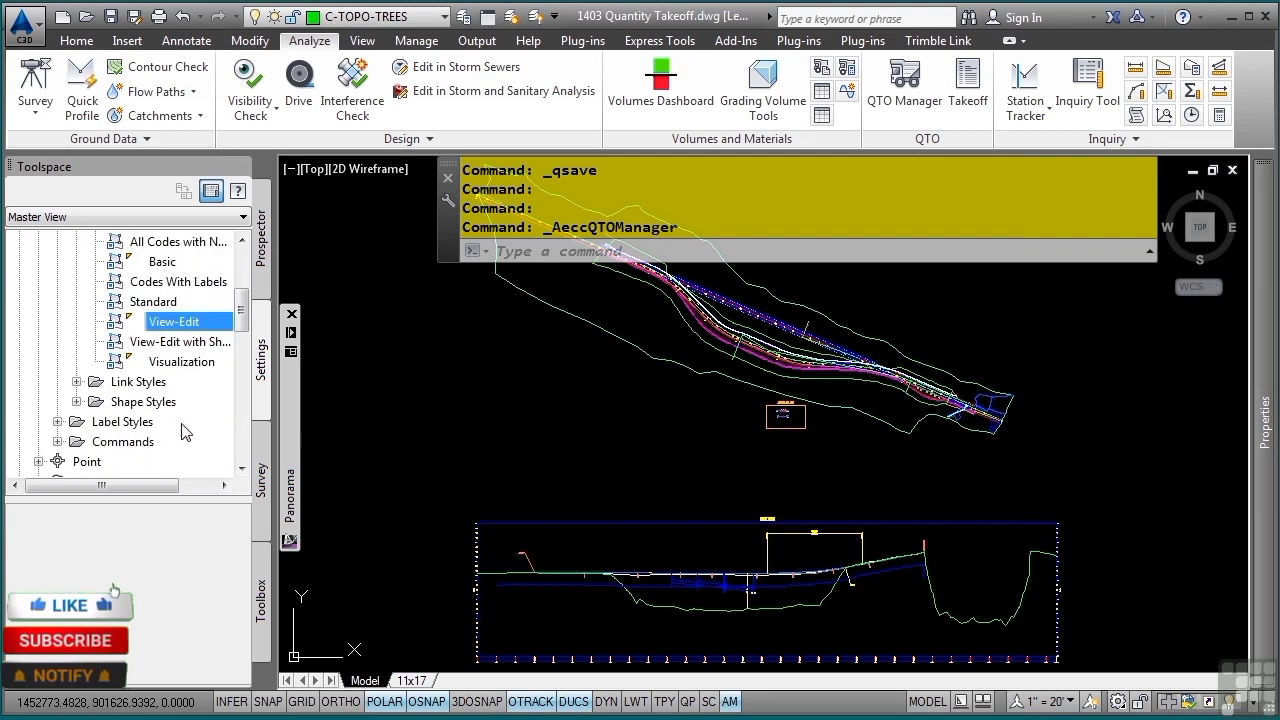
{"action": "left_click", "coordinate": [177, 367]}
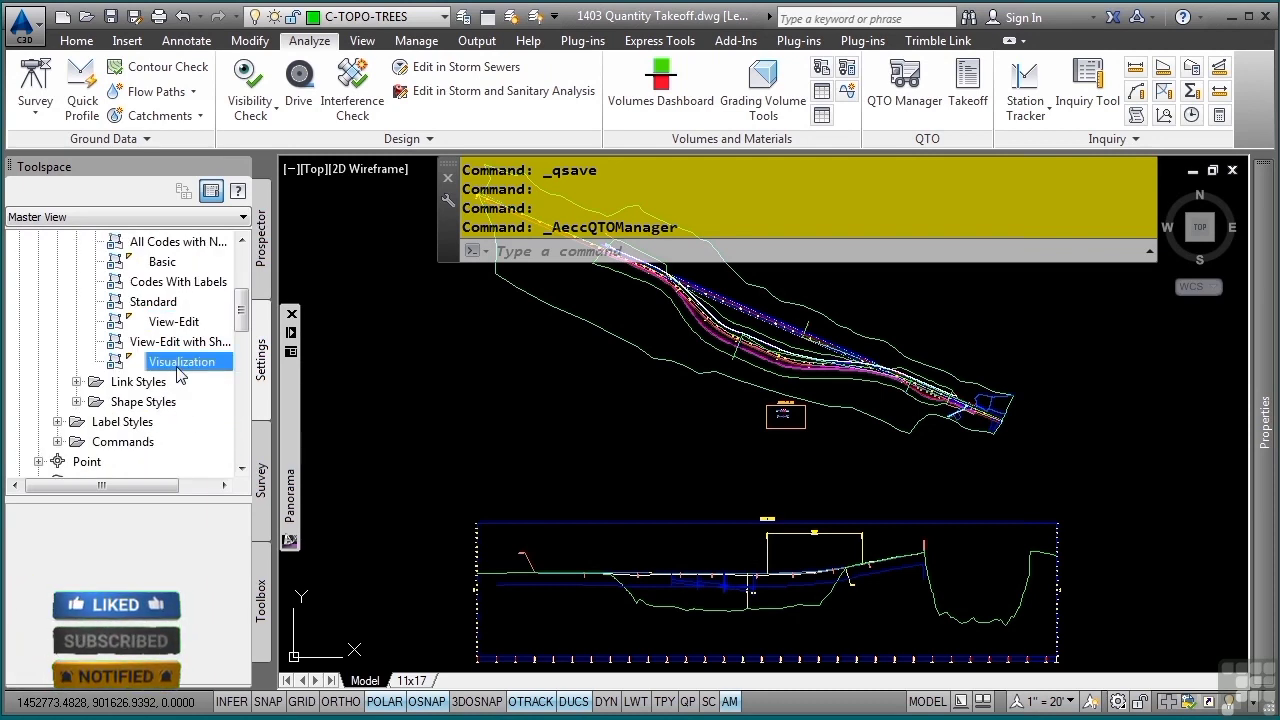
{"action": "double_click", "coordinate": [178, 364]}
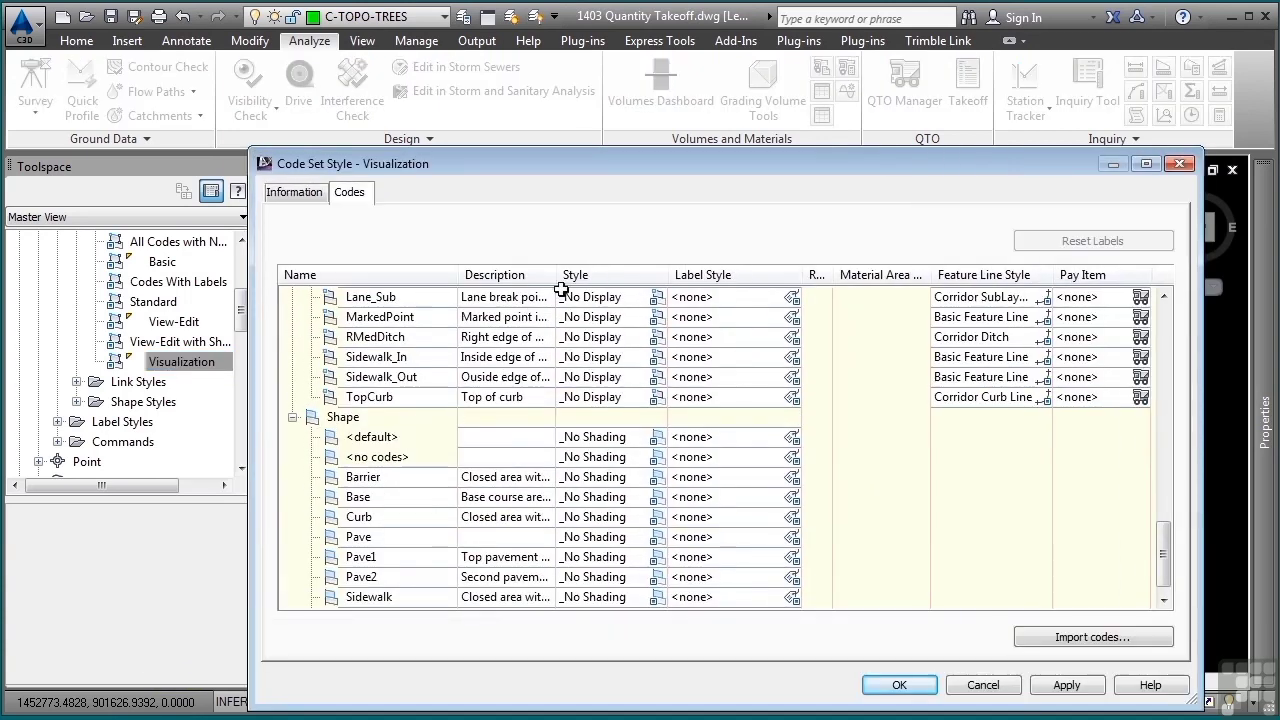
- Review the shape codes and the link codes of the Visualization style for their pay item assignments
{"action": "scroll", "coordinate": [731, 429], "scroll_direction": "up", "scroll_amount": 8}
{"action": "scroll", "coordinate": [731, 429], "scroll_direction": "up", "scroll_amount": 9}
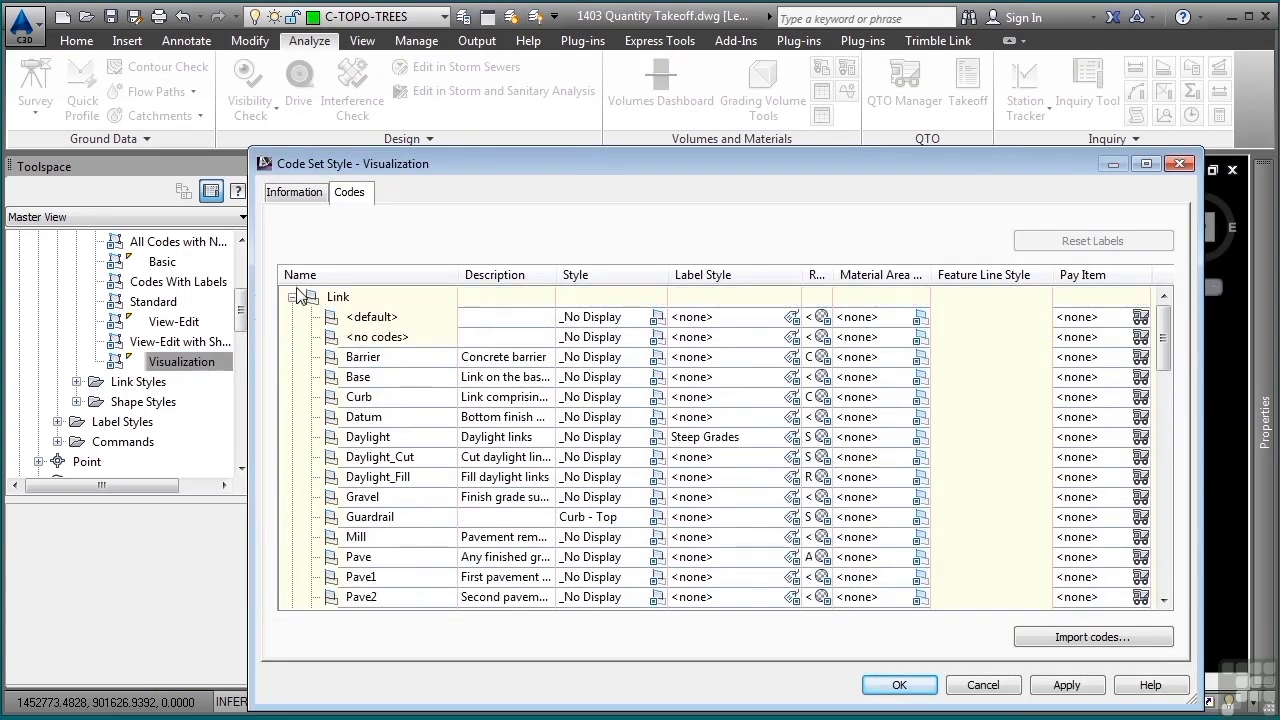
{"action": "left_click", "coordinate": [292, 297]}
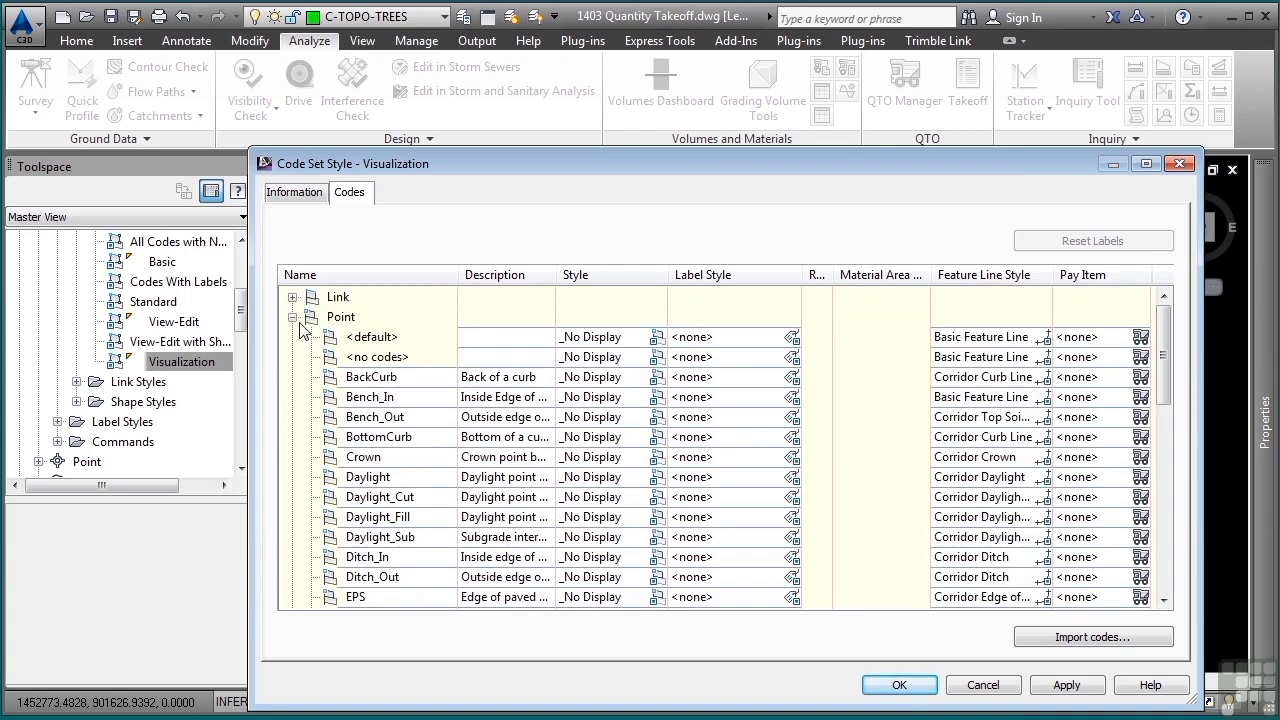
{"action": "left_click", "coordinate": [292, 317]}
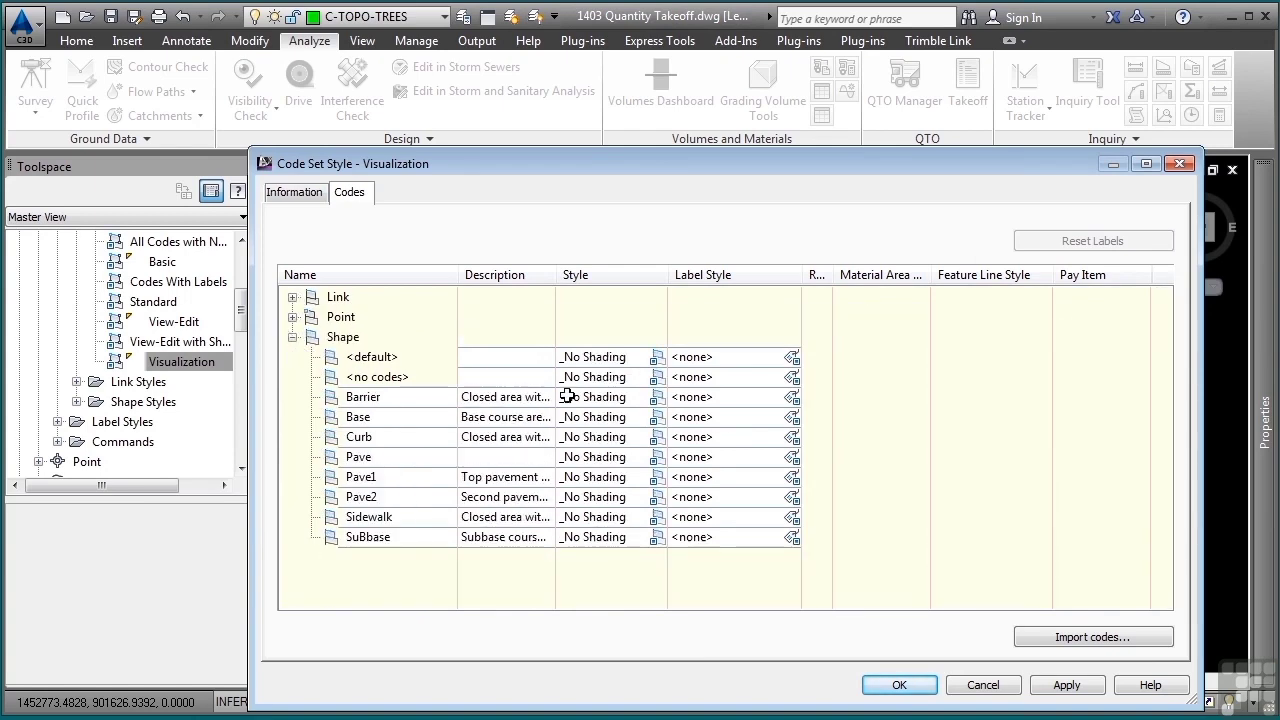
{"action": "left_click", "coordinate": [293, 337]}
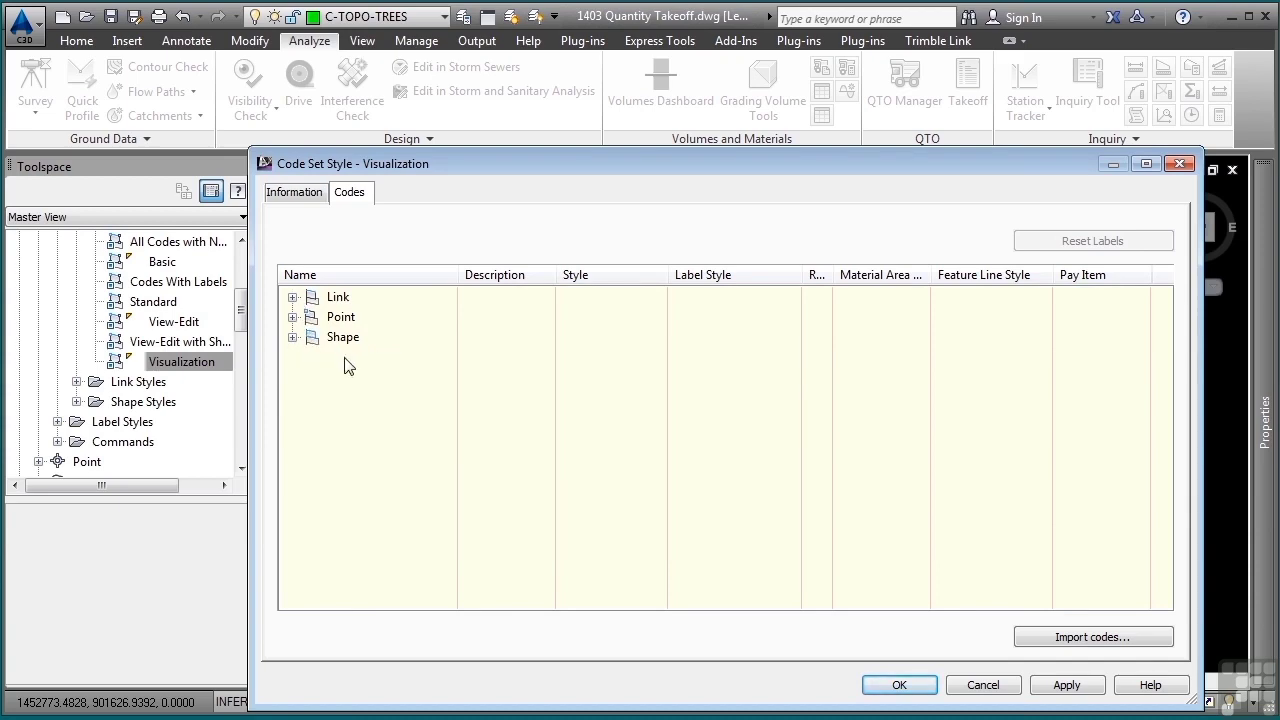
{"action": "left_click", "coordinate": [292, 297]}
{"action": "scroll", "coordinate": [452, 396], "scroll_direction": "down", "scroll_amount": 4}
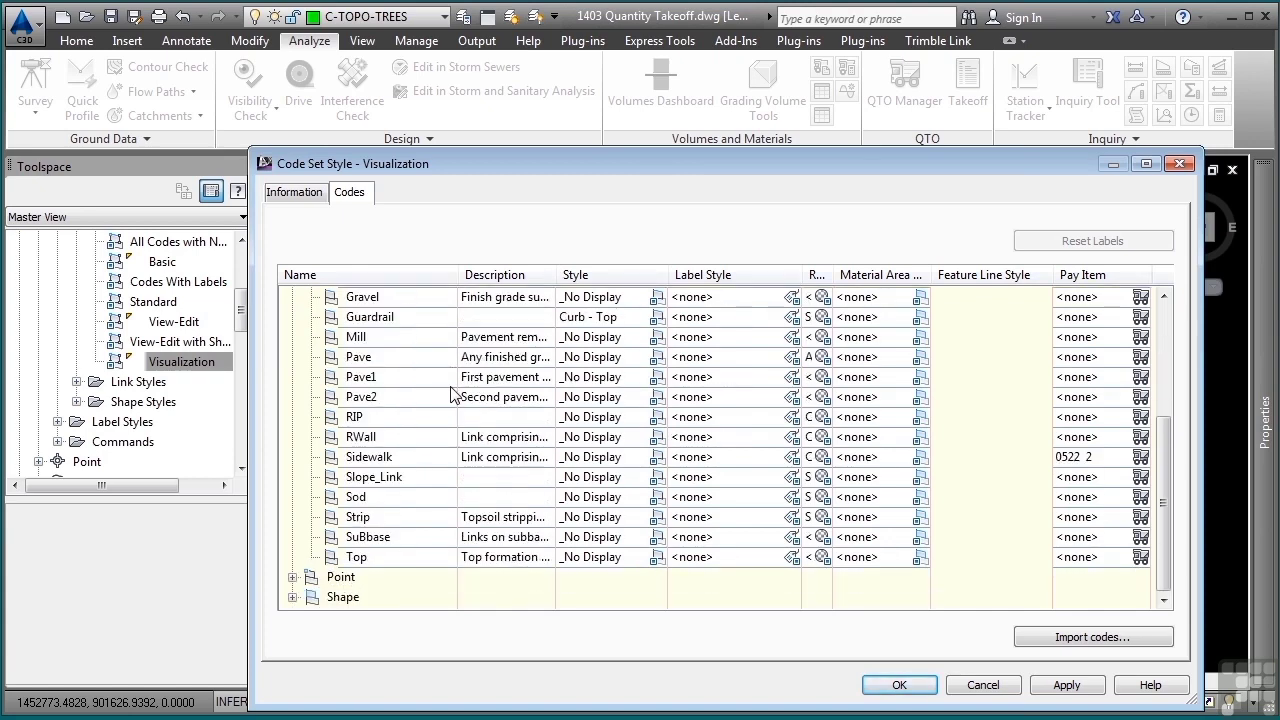
- View the pay items assigned to the Sidewalk link code and open the list of available pay items
{"action": "left_click", "coordinate": [371, 456]}
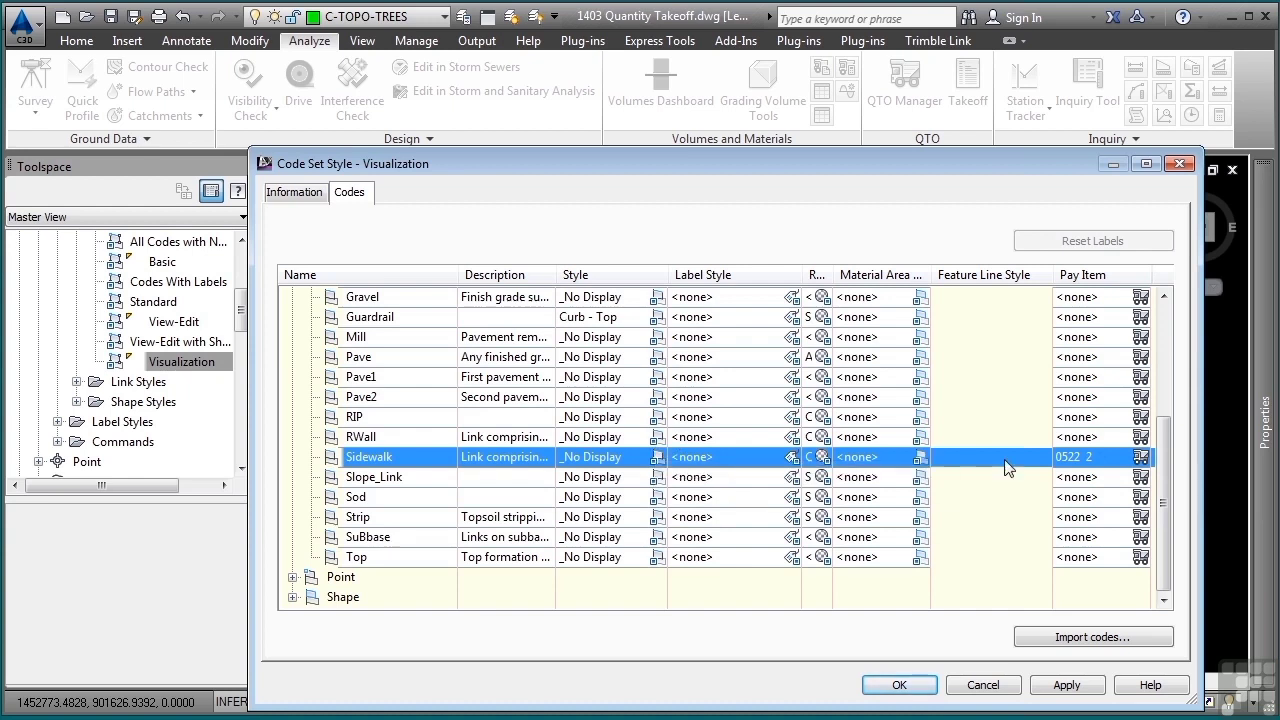
{"action": "left_click", "coordinate": [1141, 457]}
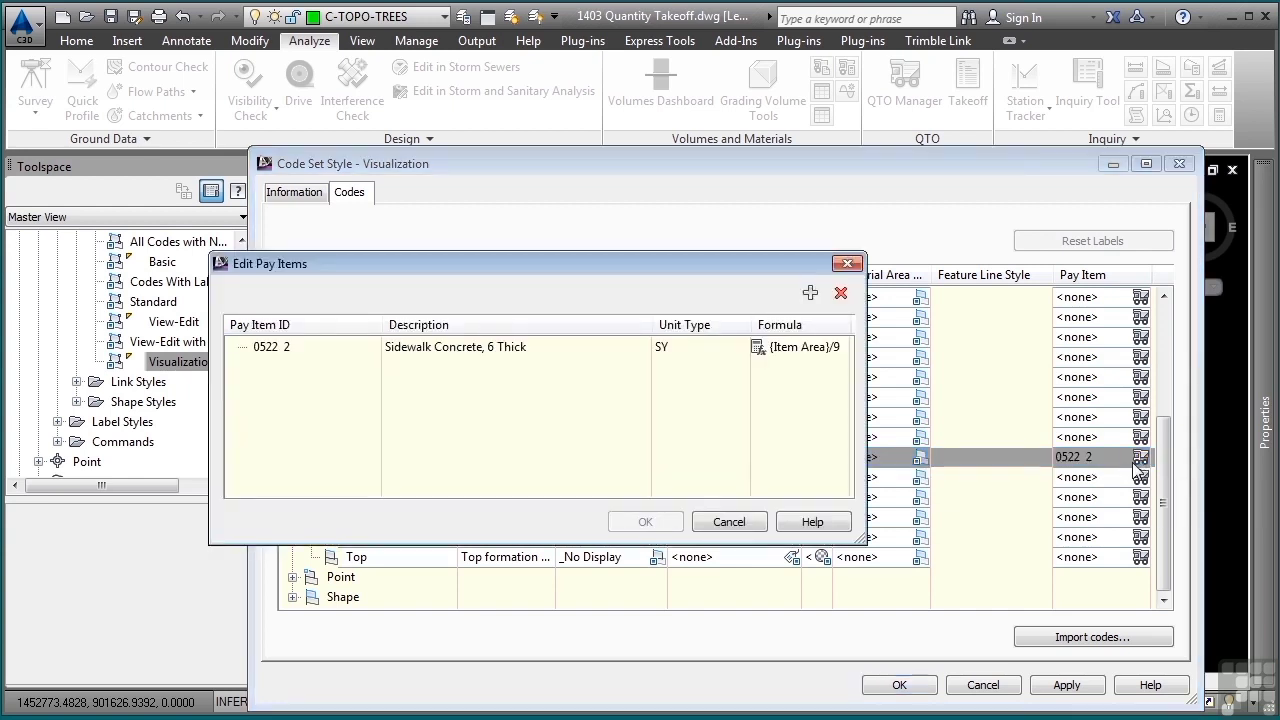
{"action": "left_click", "coordinate": [810, 293]}
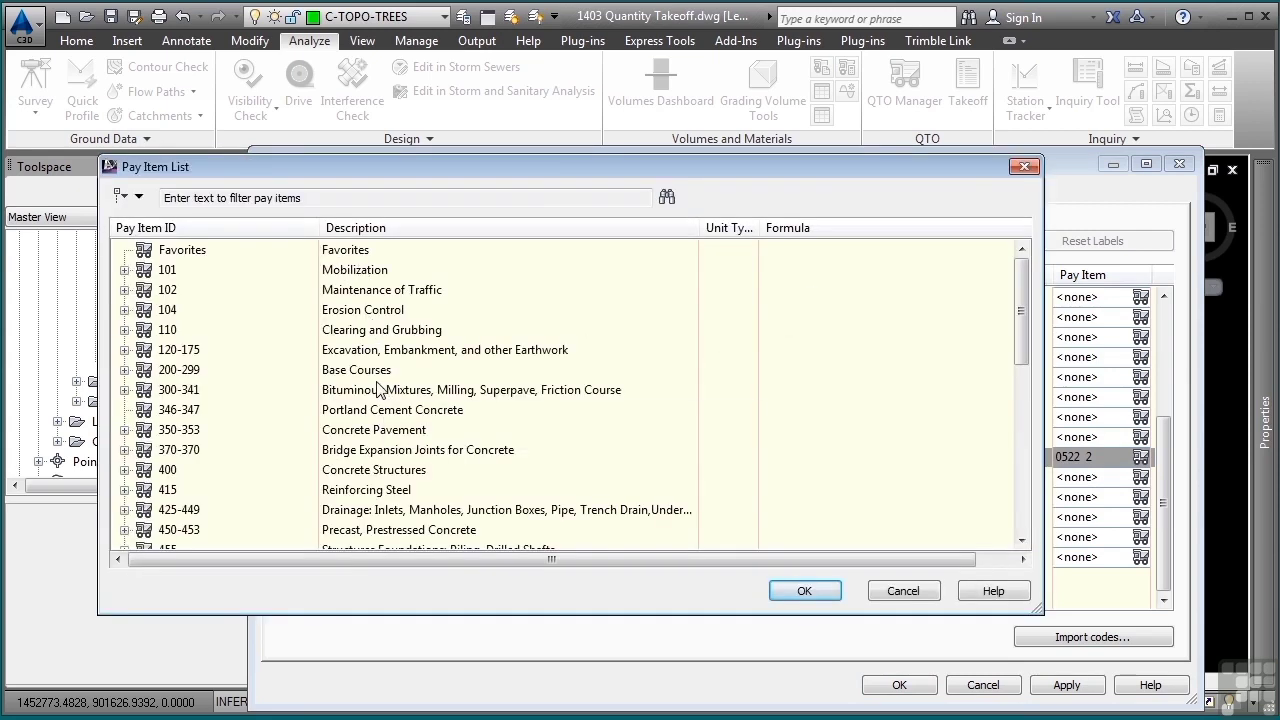
- Filter the pay item list for "sidewalk", view the entries in category 520-522, and leave the code set style without changes
{"action": "left_click", "coordinate": [386, 198]}
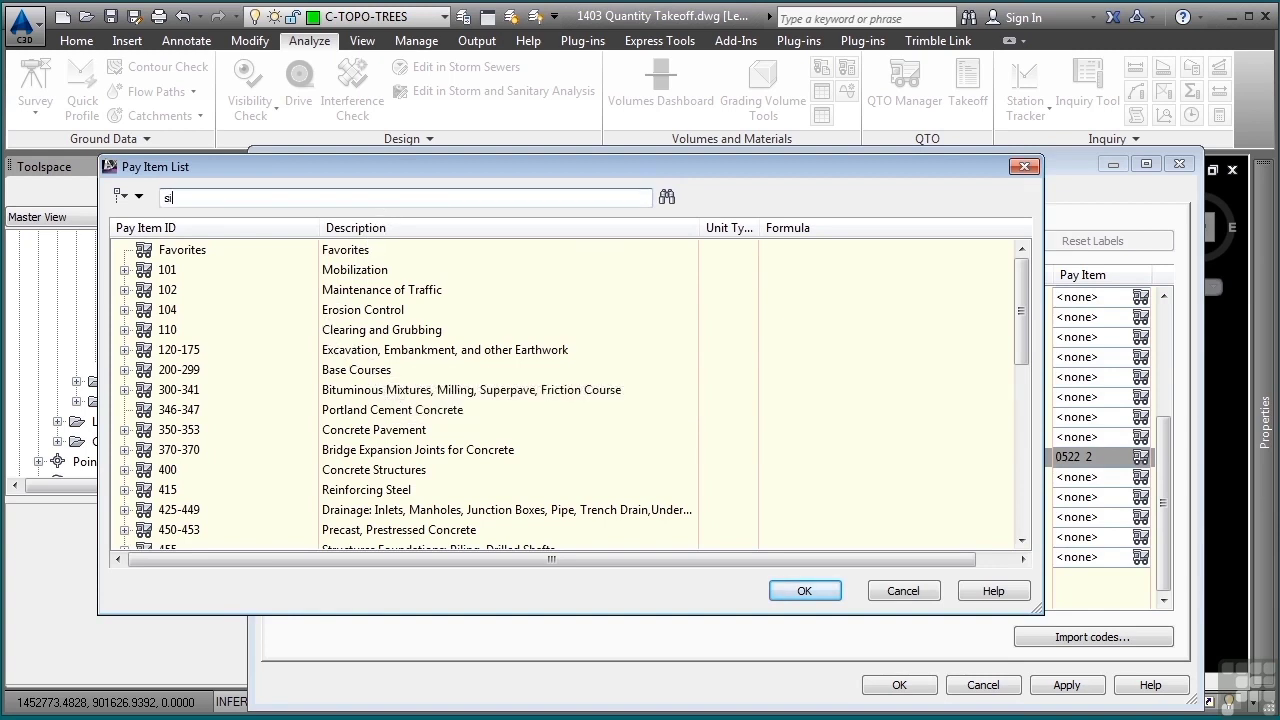
{"action": "type", "text": "sidewalk"}
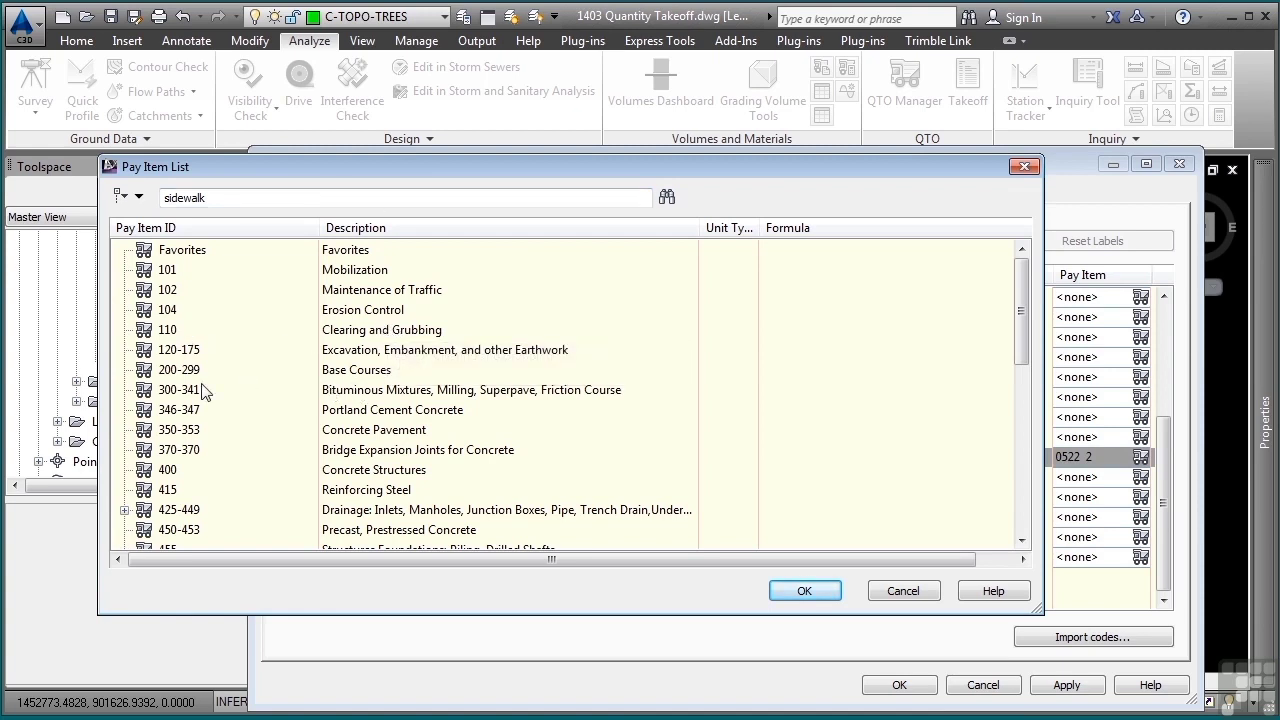
{"action": "scroll", "coordinate": [201, 391], "scroll_direction": "down", "scroll_amount": 3}
{"action": "left_click", "coordinate": [125, 450]}
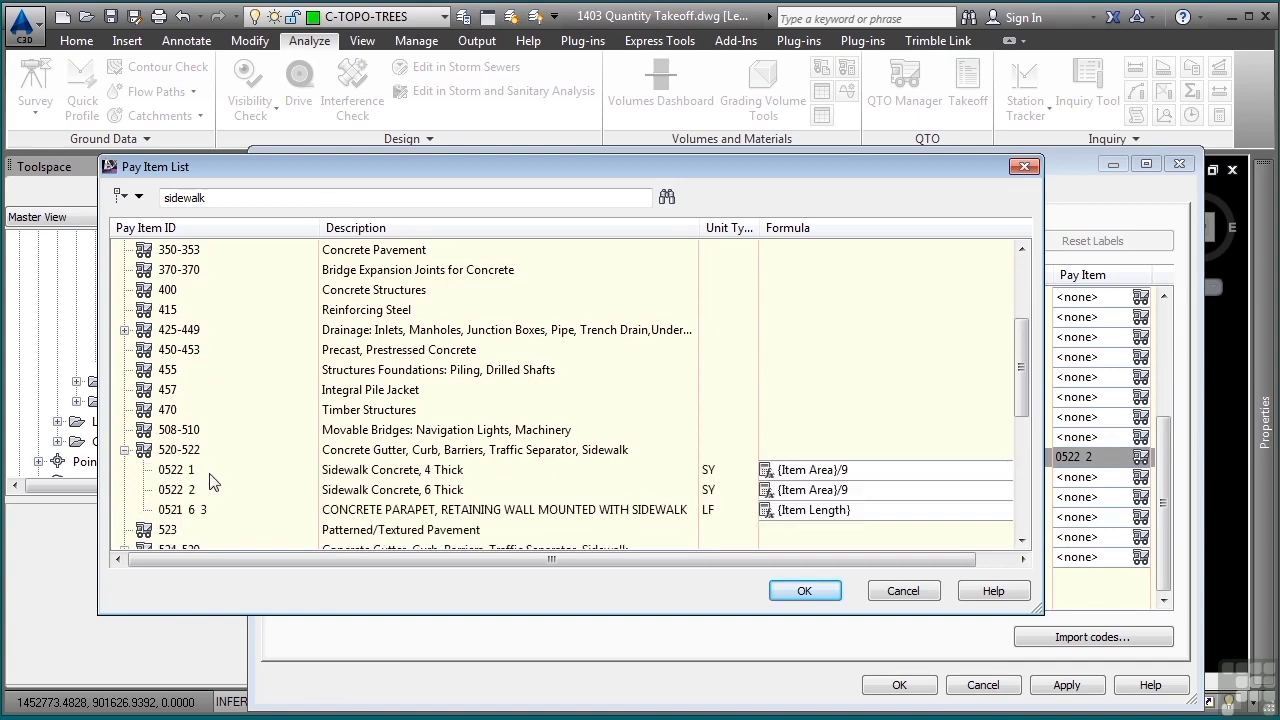
{"action": "left_click", "coordinate": [898, 597]}
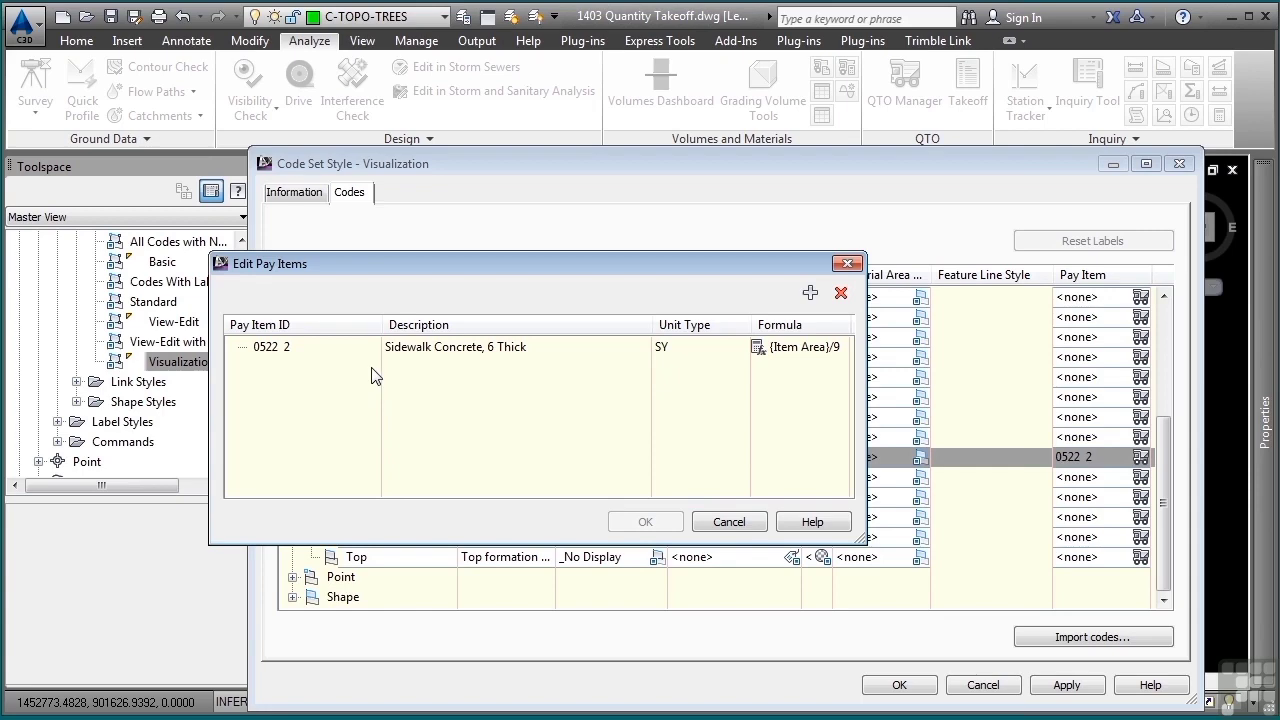
{"action": "left_click", "coordinate": [731, 521]}
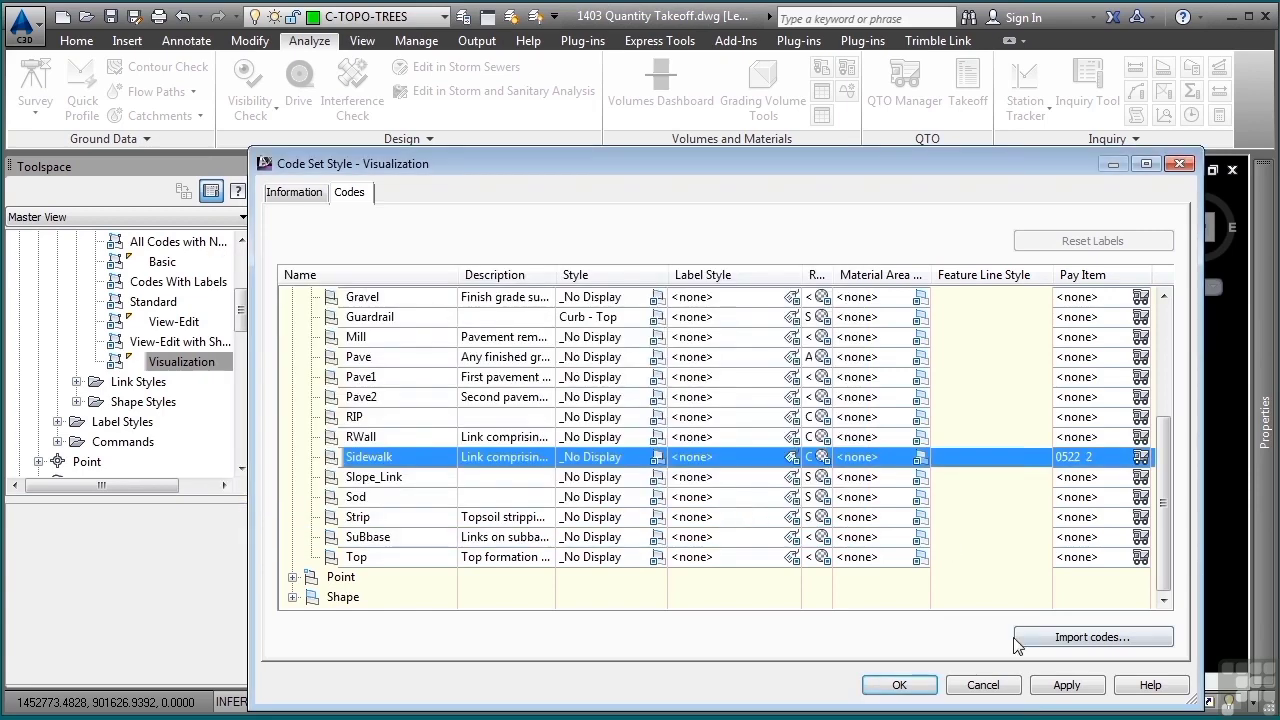
{"action": "left_click", "coordinate": [983, 686]}
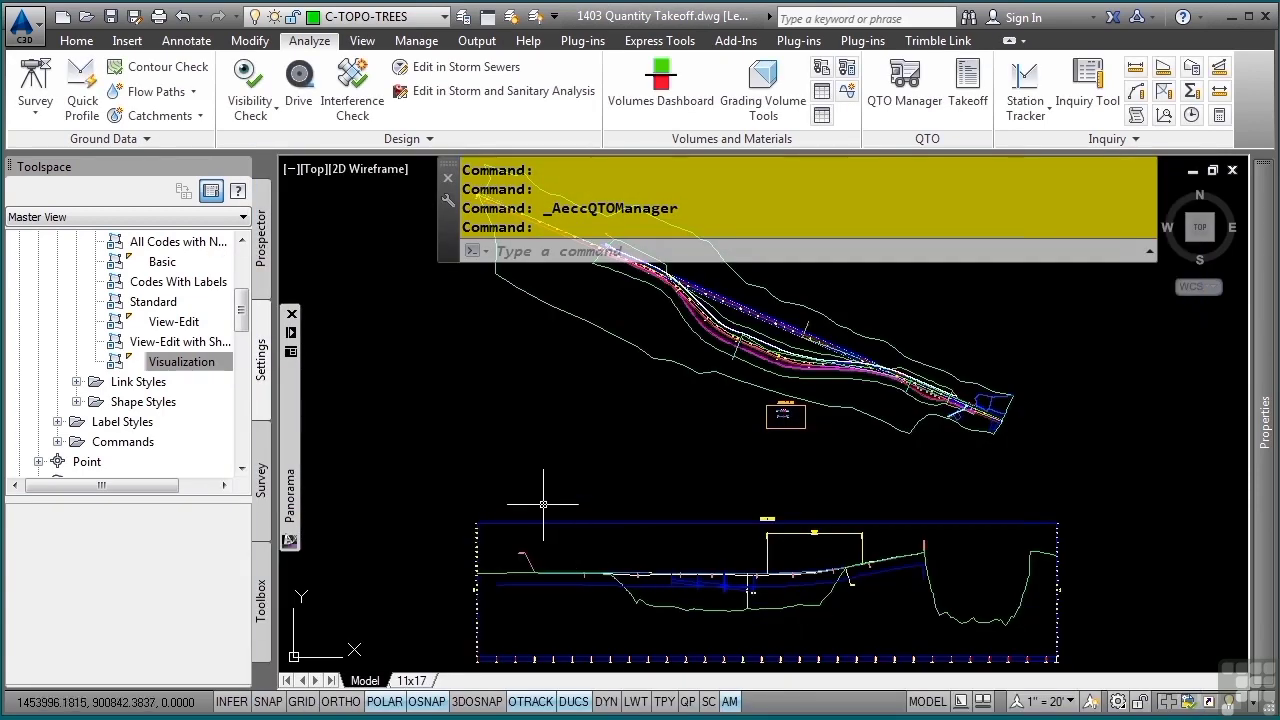
- Open the Storm Sewer pipe network parts list and view the pay items assigned to its structures
{"action": "scroll", "coordinate": [145, 372], "scroll_direction": "down", "scroll_amount": 2}
{"action": "scroll", "coordinate": [145, 372], "scroll_direction": "down", "scroll_amount": 5}
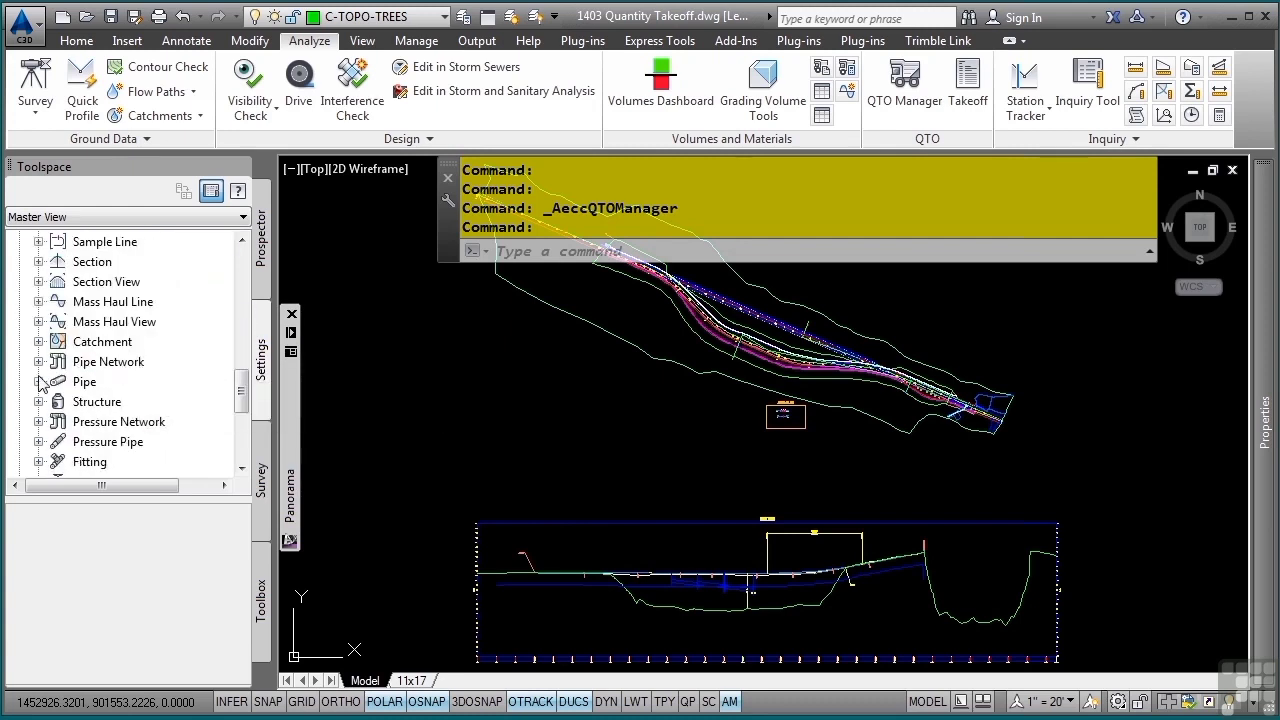
{"action": "left_click", "coordinate": [38, 362]}
{"action": "left_click", "coordinate": [58, 382]}
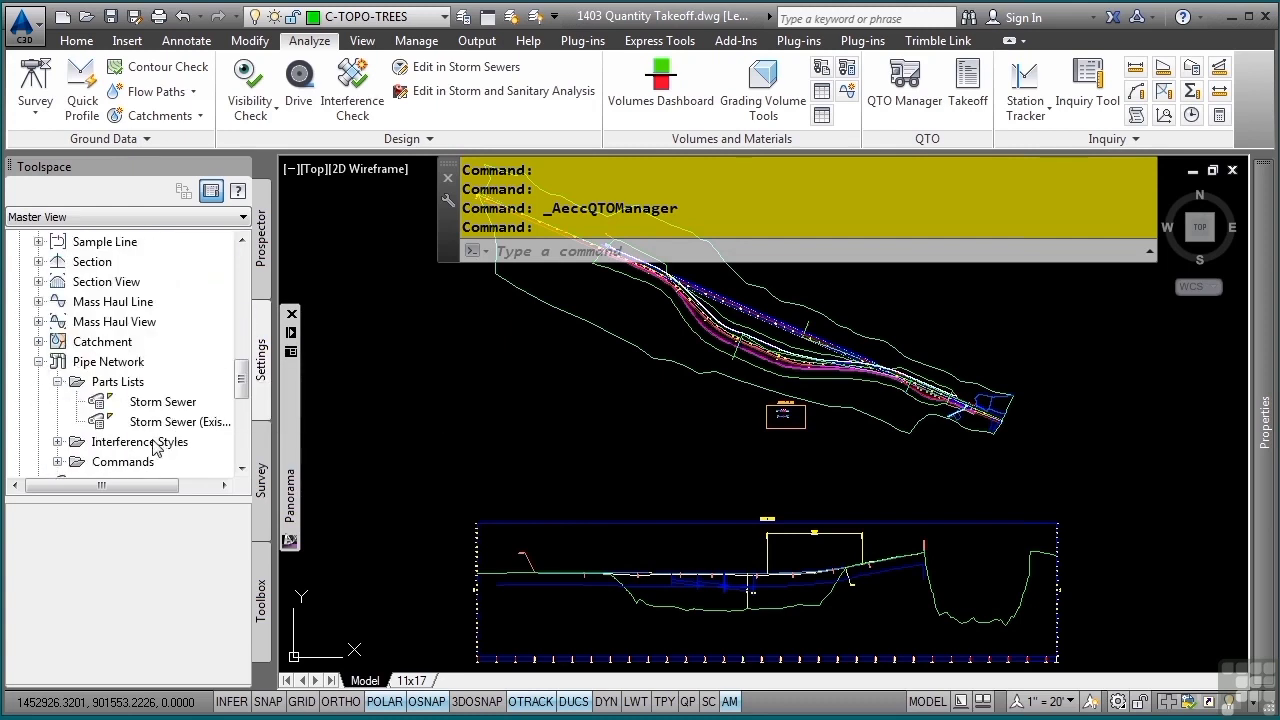
{"action": "left_click", "coordinate": [163, 402]}
{"action": "double_click", "coordinate": [163, 402]}
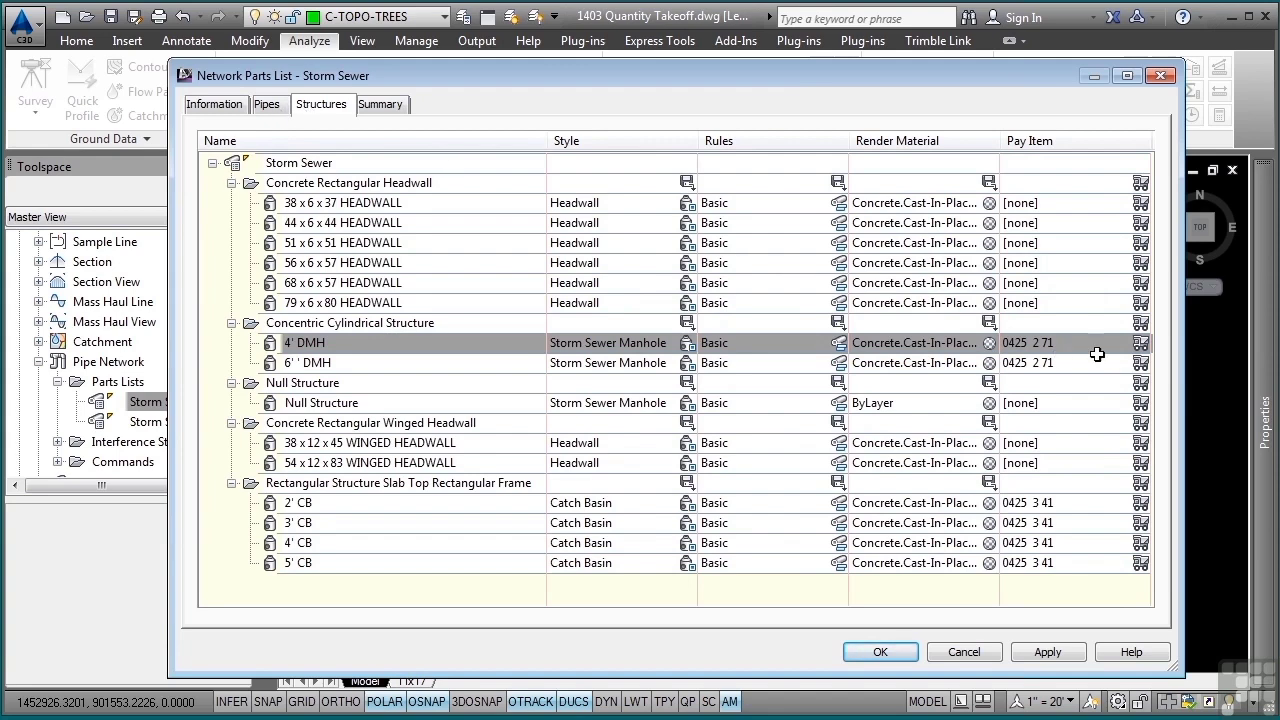
- View the pay item assigned to the 4' DMH structure and leave the Storm Sewer parts list without changes
{"action": "left_click", "coordinate": [1140, 343]}
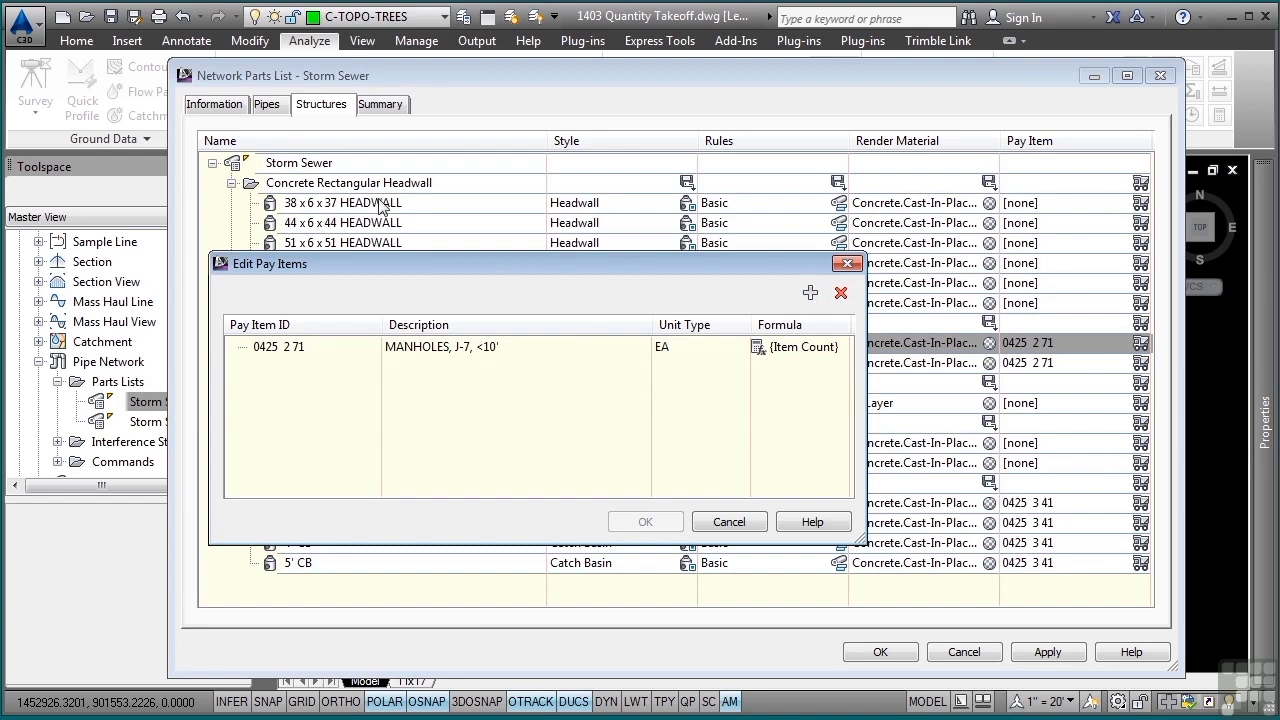
{"action": "left_click", "coordinate": [733, 522]}
{"action": "left_click", "coordinate": [957, 655]}
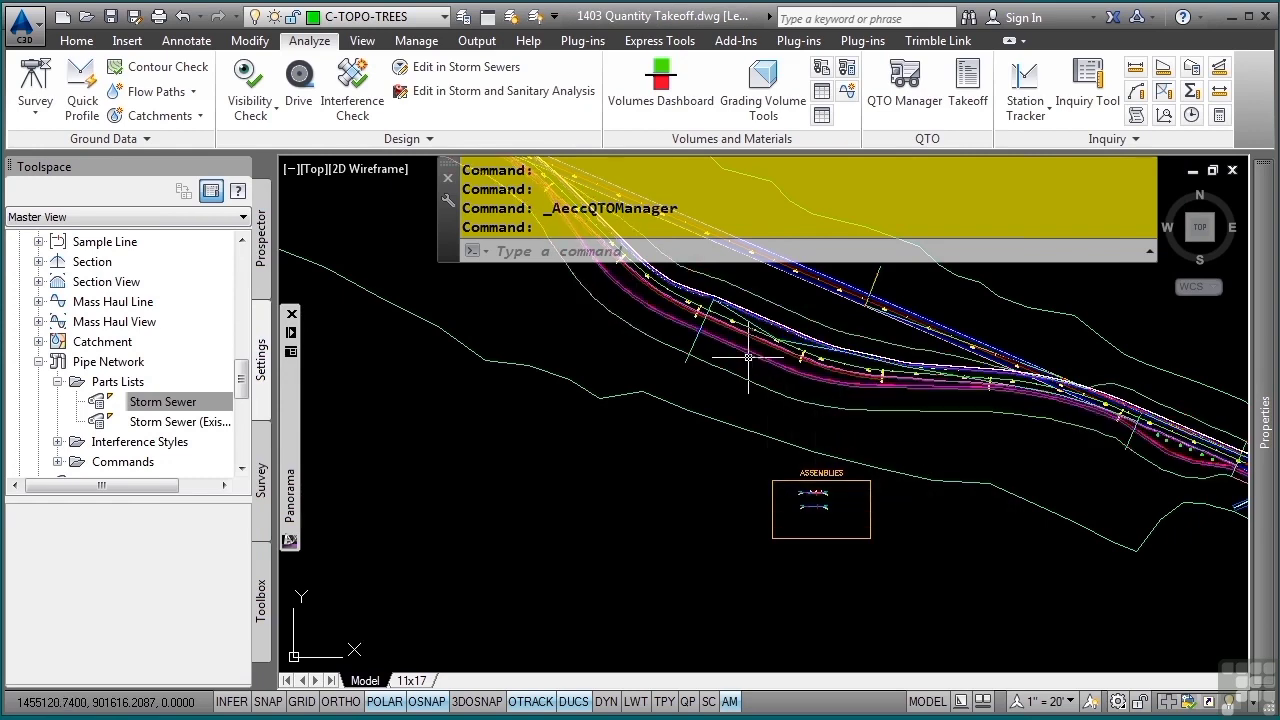
- Open the BYPASS-1 corridor's properties and review the pay item assignments of its shape, point and link codes
{"action": "scroll", "coordinate": [748, 357], "scroll_direction": "up", "scroll_amount": 5}
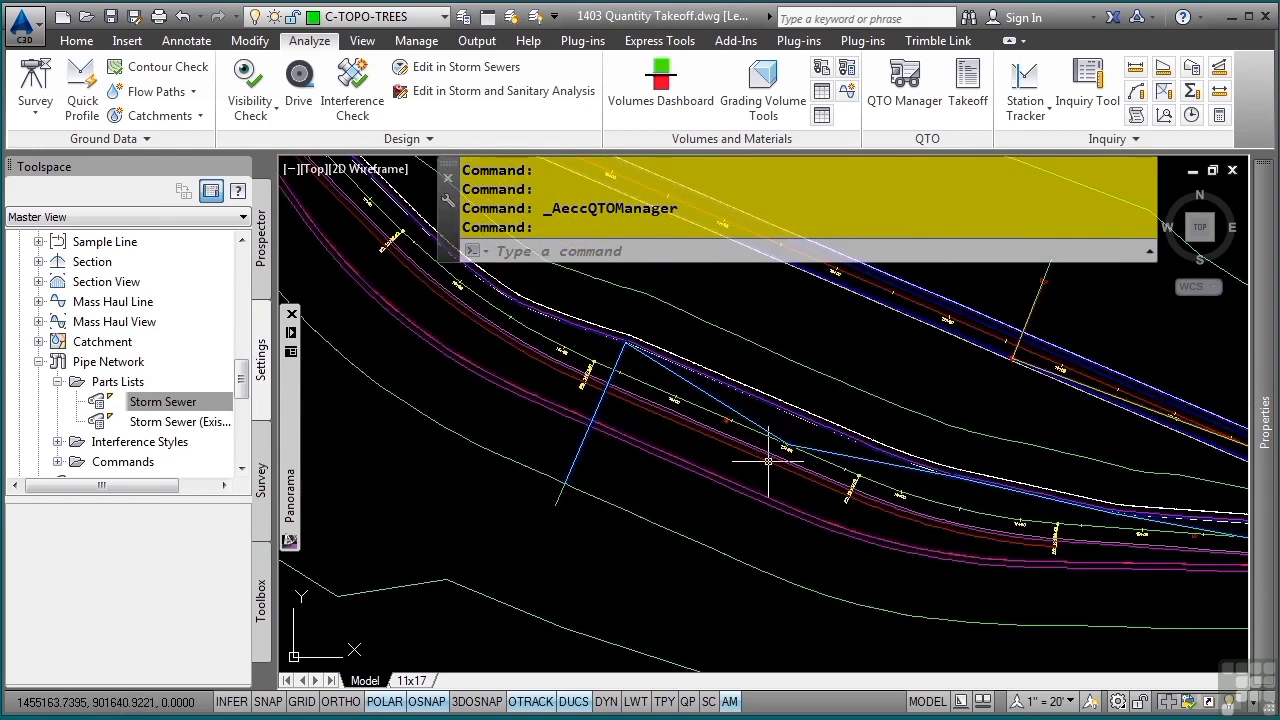
{"action": "left_click", "coordinate": [700, 481]}
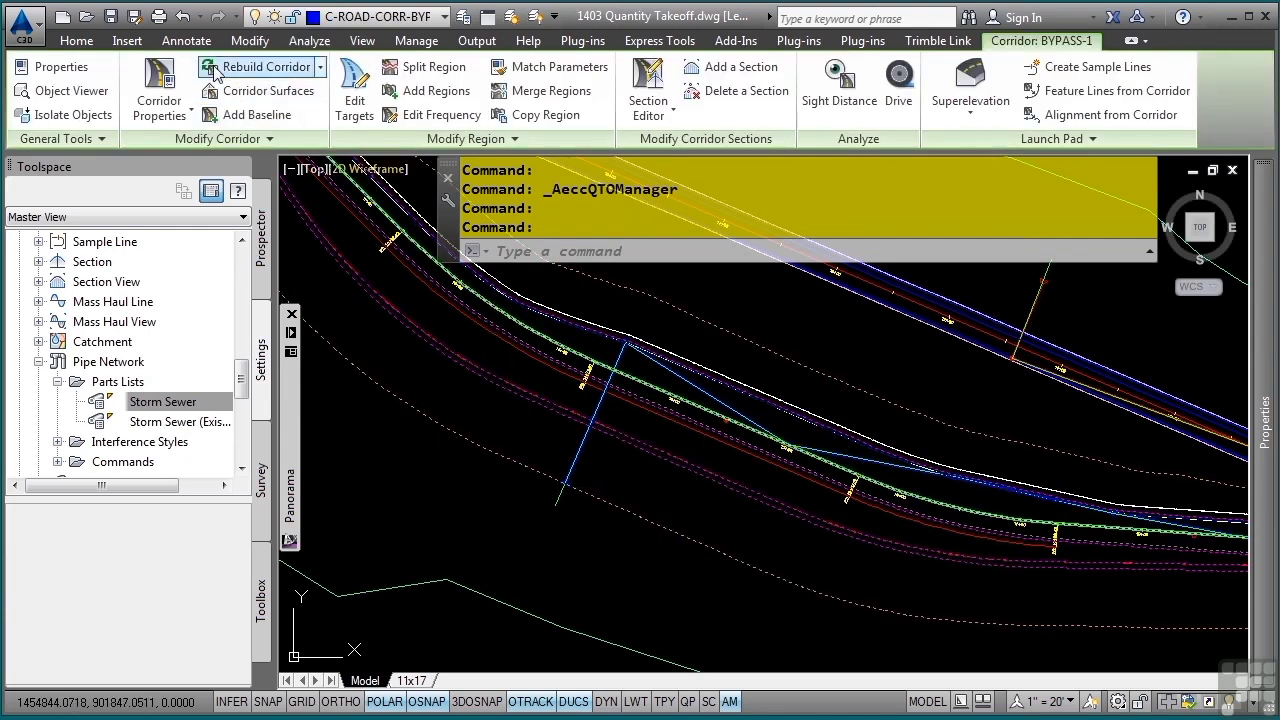
{"action": "left_click", "coordinate": [160, 85]}
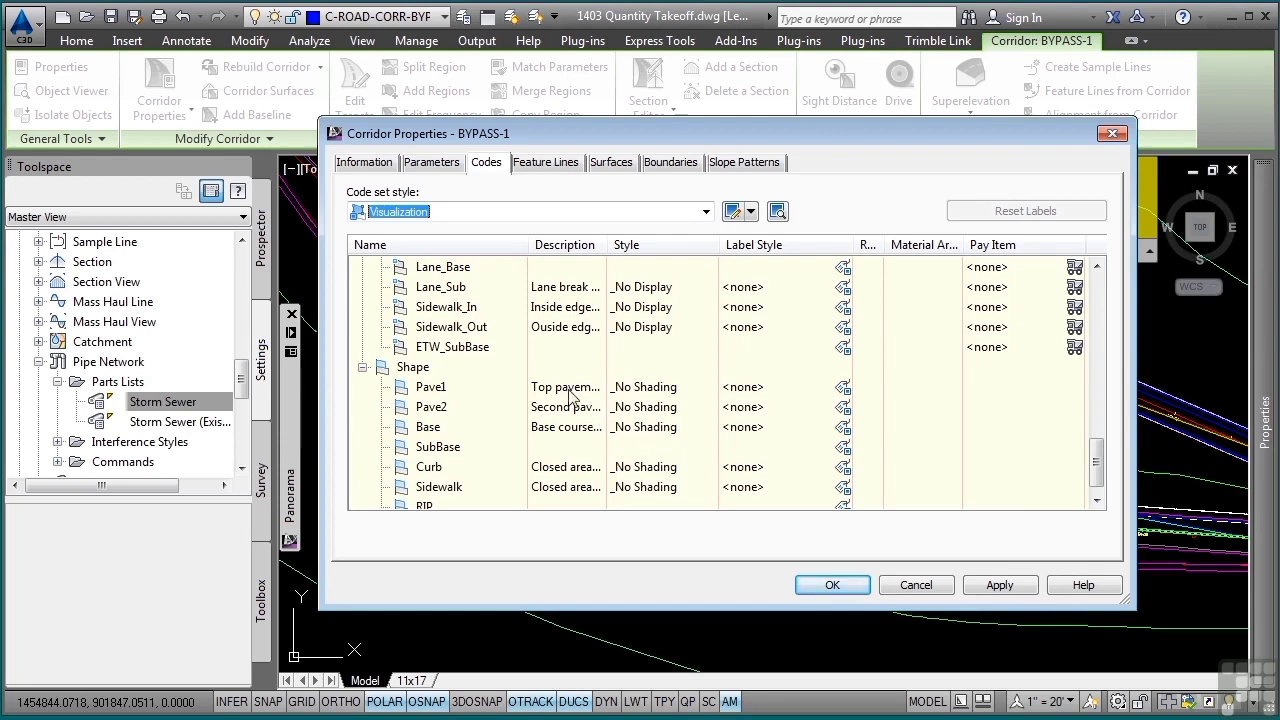
{"action": "left_click", "coordinate": [363, 367]}
{"action": "scroll", "coordinate": [398, 372], "scroll_direction": "up", "scroll_amount": 2}
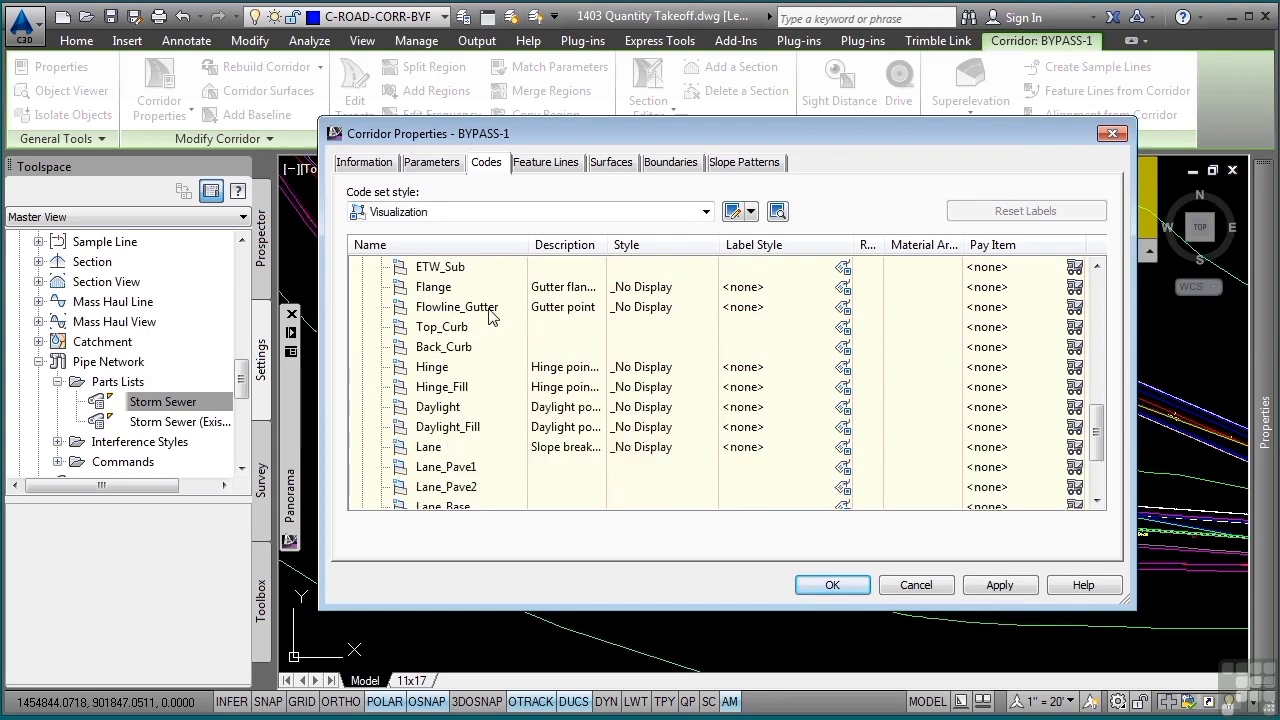
{"action": "scroll", "coordinate": [533, 372], "scroll_direction": "up", "scroll_amount": 6}
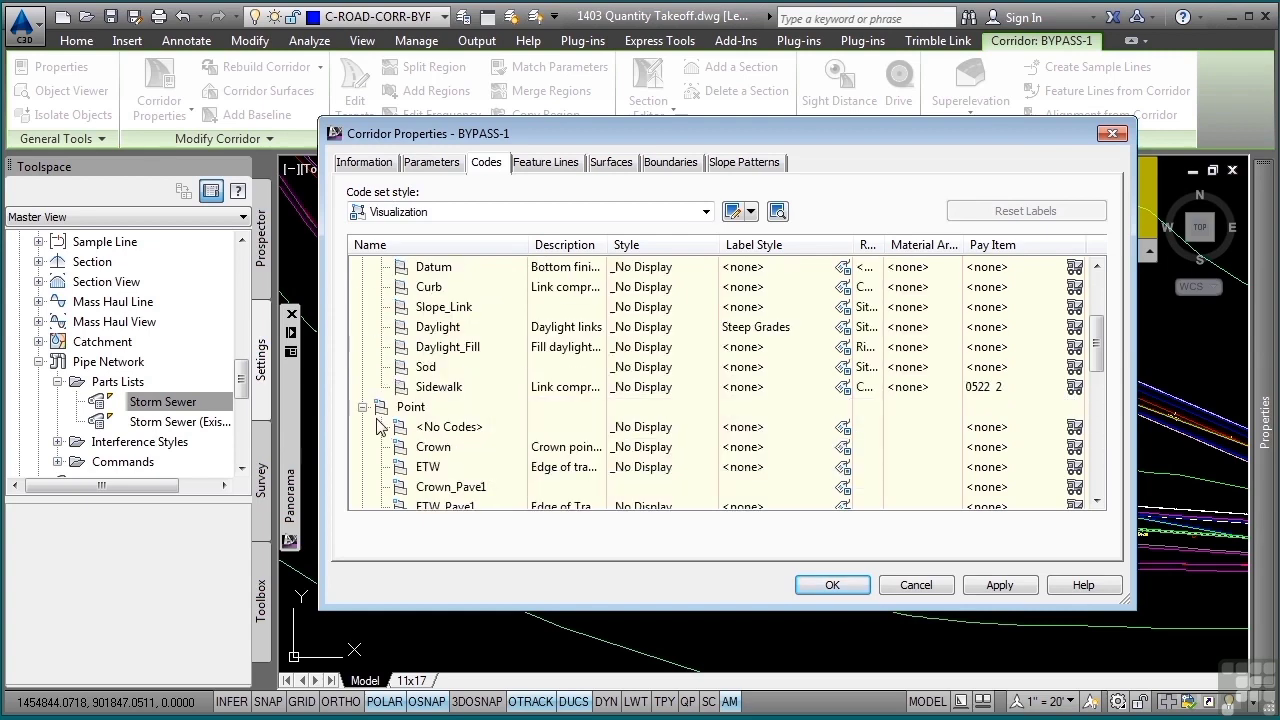
{"action": "left_click", "coordinate": [365, 408]}
{"action": "scroll", "coordinate": [368, 415], "scroll_direction": "up", "scroll_amount": 2}
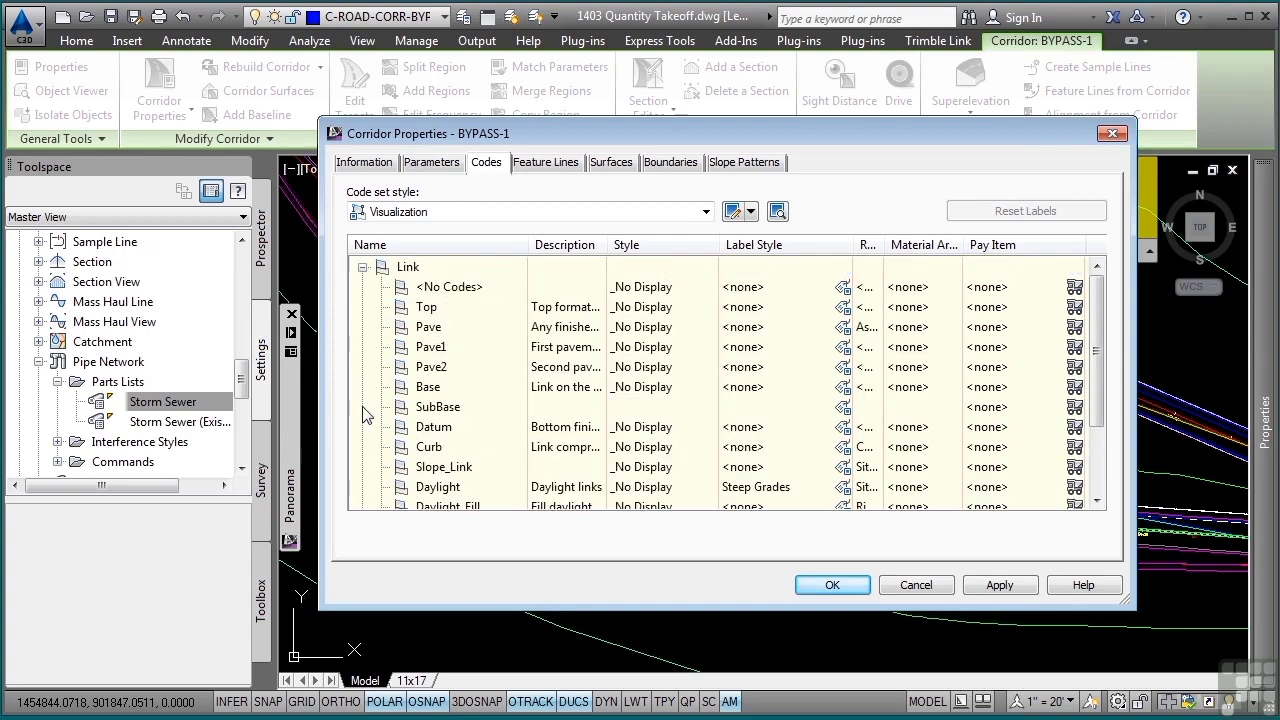
{"action": "left_click", "coordinate": [365, 268]}
- Sort the BYPASS-1 corridor's feature lines by code and open the pay item list for Back_Curb
{"action": "left_click", "coordinate": [538, 167]}
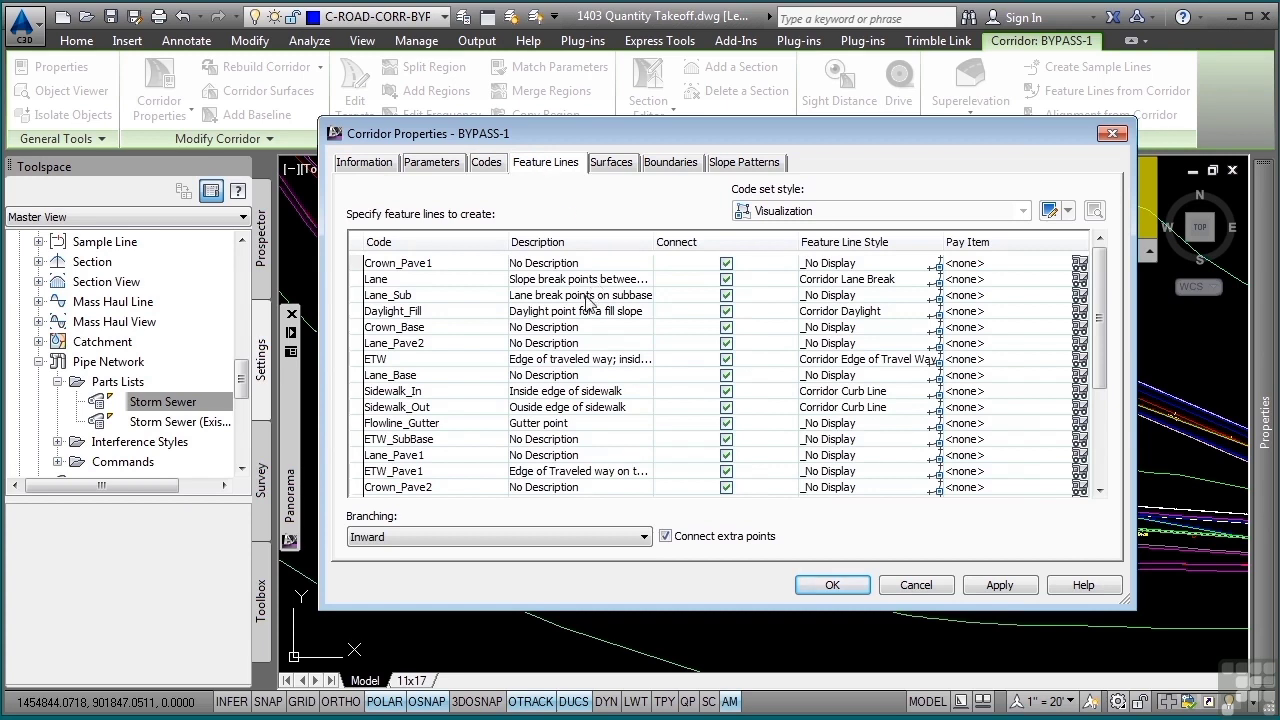
{"action": "left_click", "coordinate": [405, 244]}
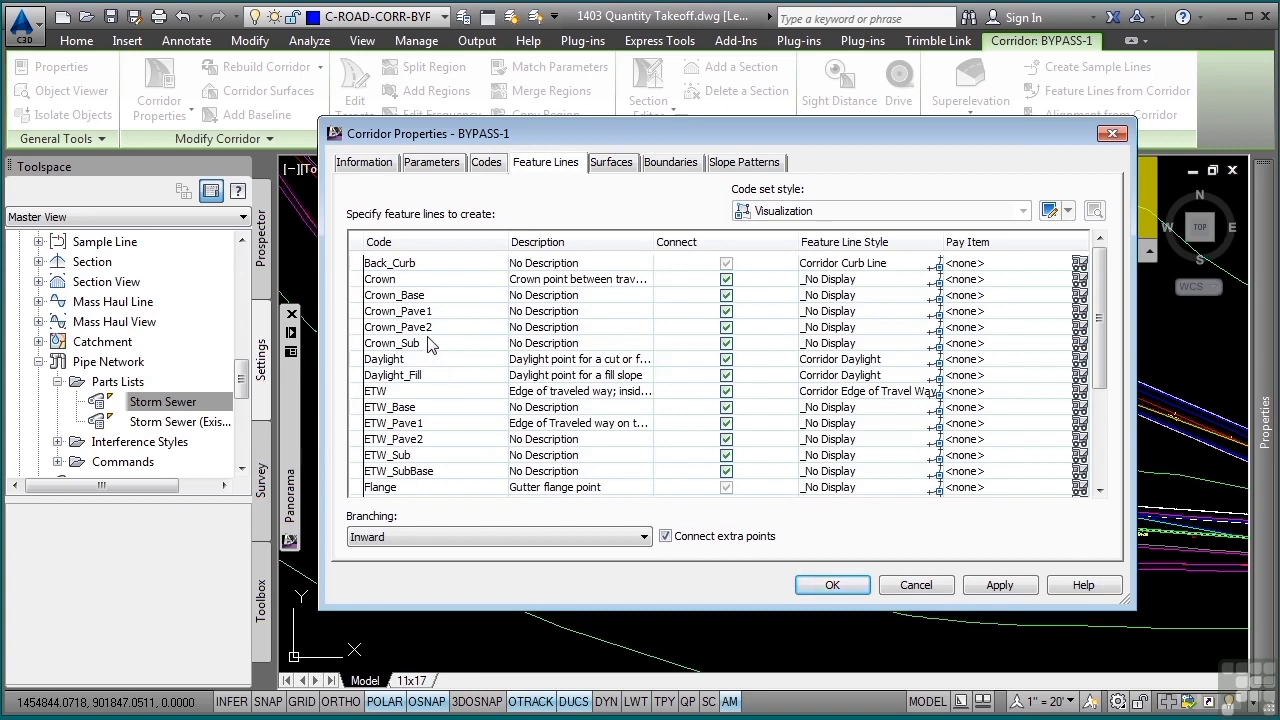
{"action": "left_click", "coordinate": [407, 266]}
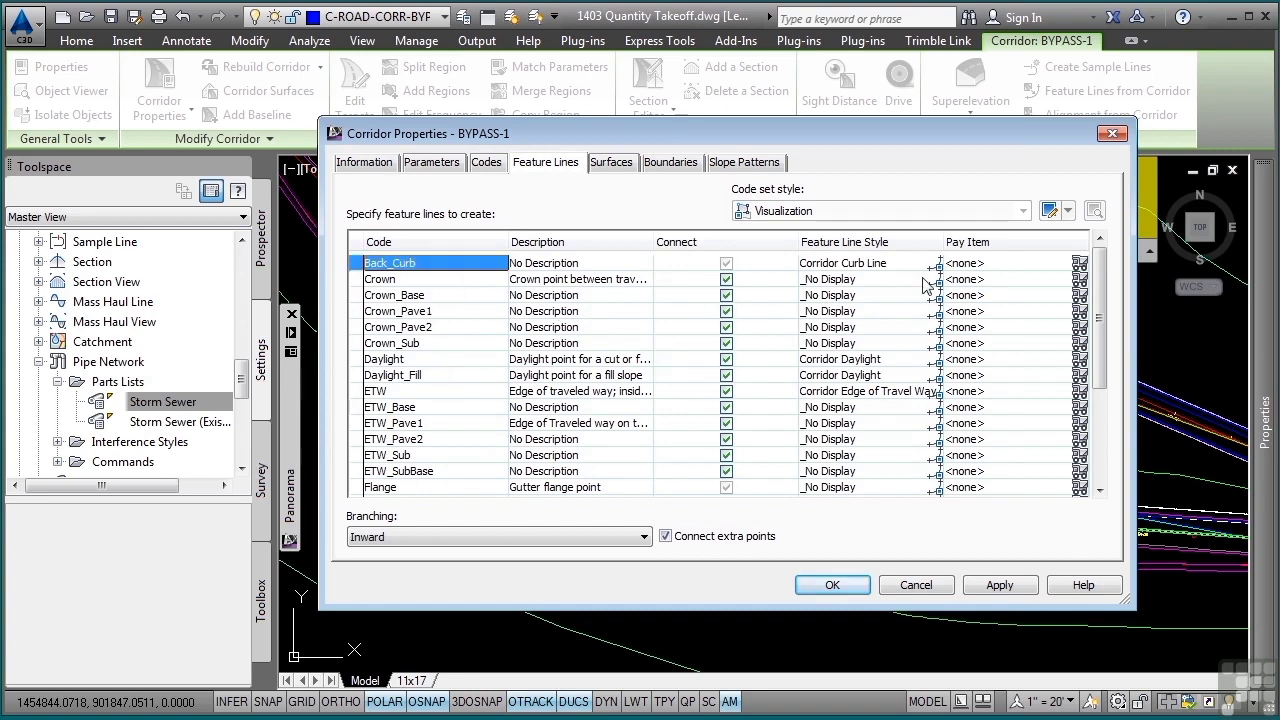
{"action": "left_click", "coordinate": [1079, 266]}
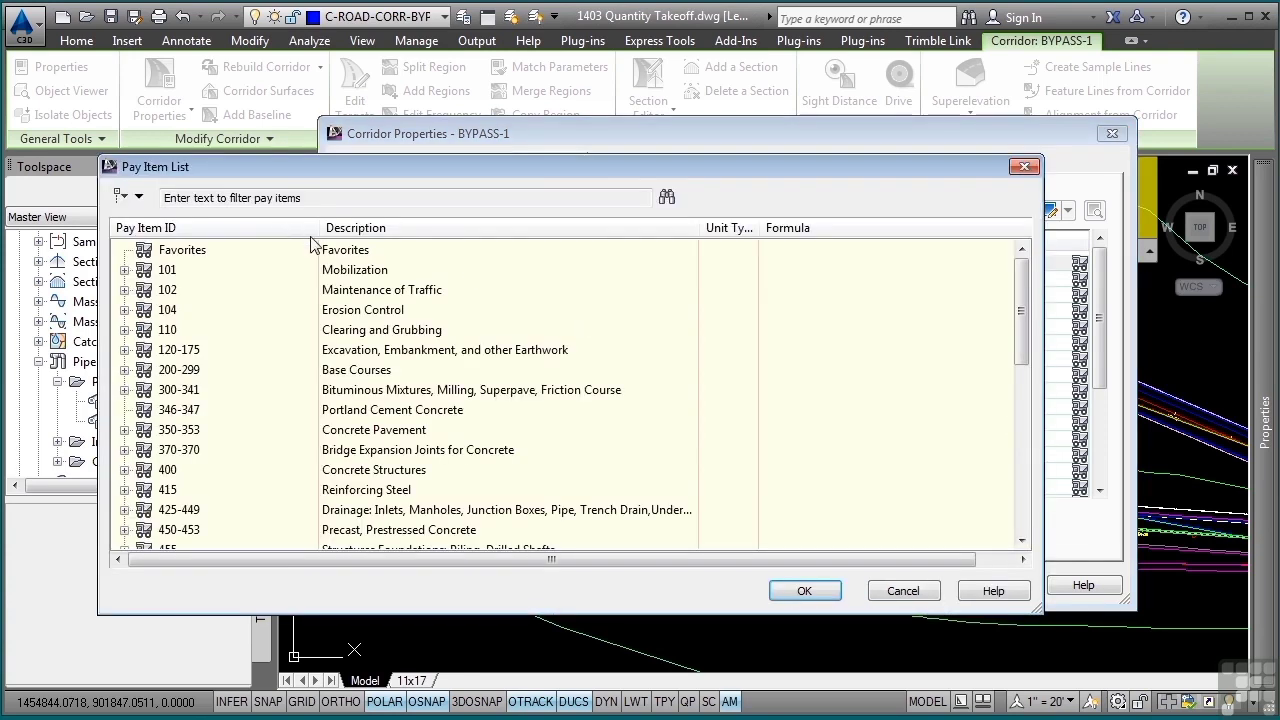
- Filter the pay items for "curb" and select 0520 1 10, Concrete Curb and Gutter (Type F), in category 520-522
{"action": "left_click", "coordinate": [343, 198]}
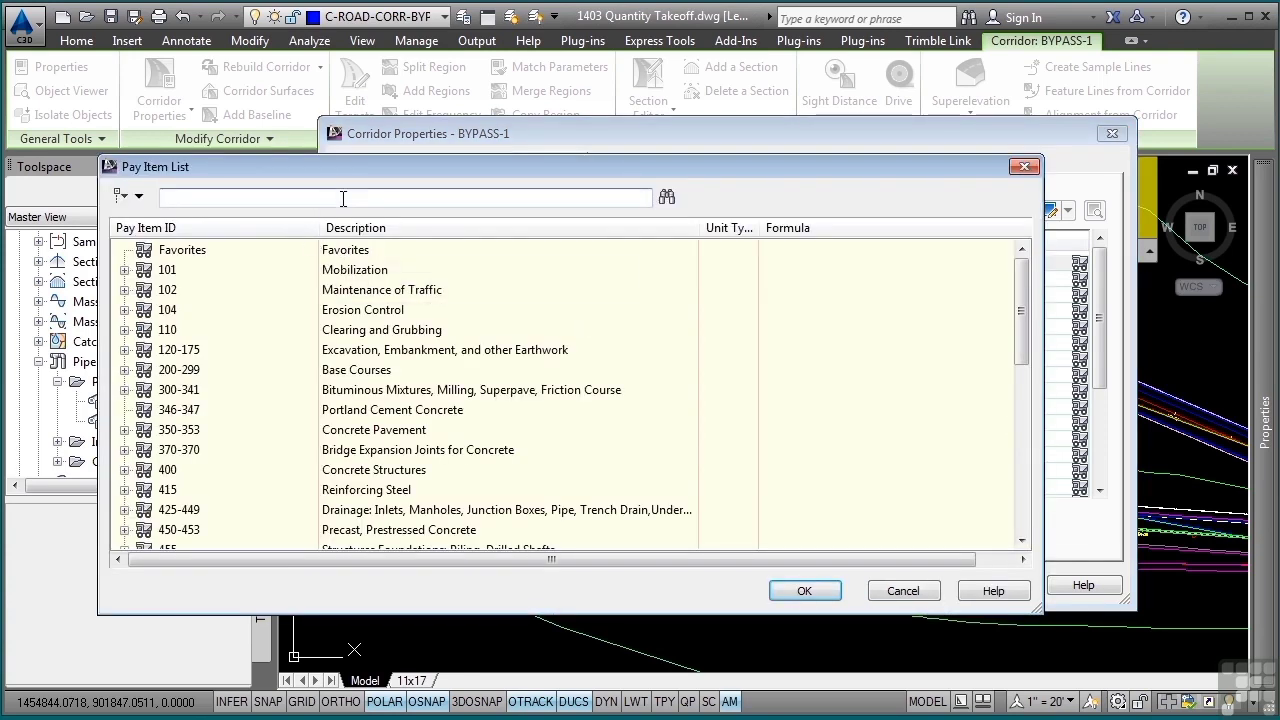
{"action": "type", "text": "curb"}
{"action": "scroll", "coordinate": [313, 410], "scroll_direction": "down", "scroll_amount": 2}
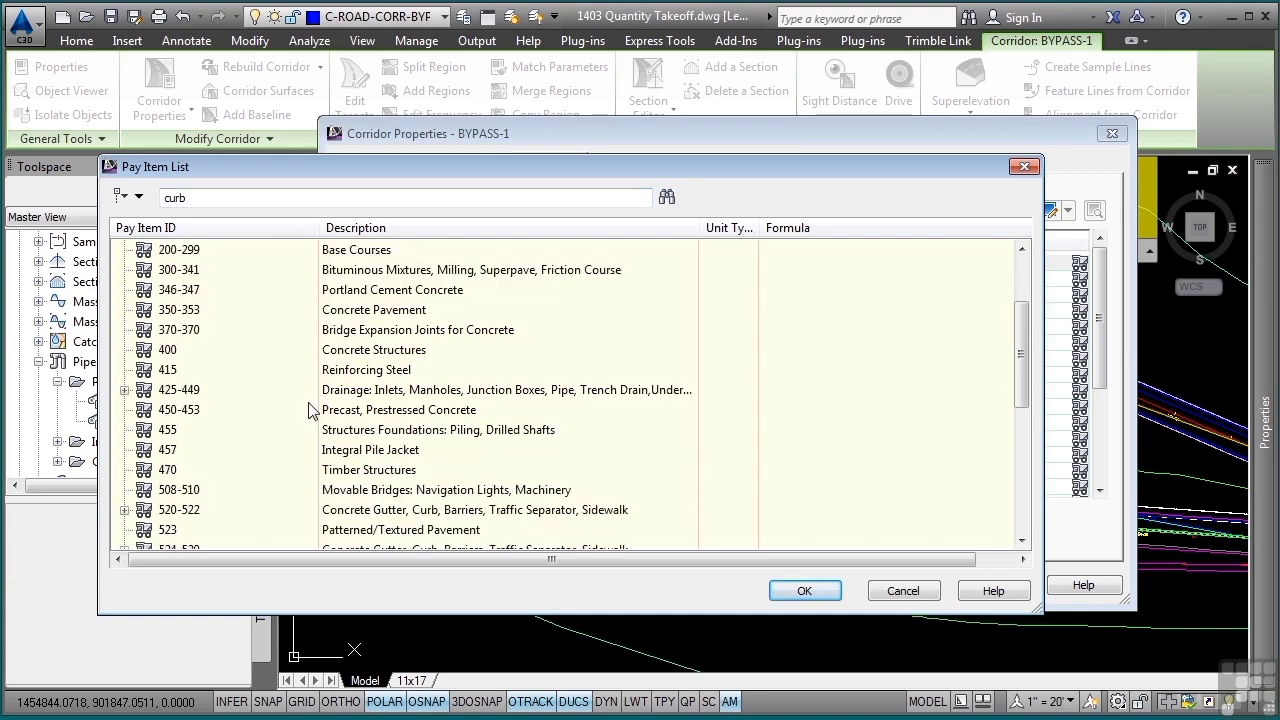
{"action": "scroll", "coordinate": [313, 410], "scroll_direction": "down", "scroll_amount": 1}
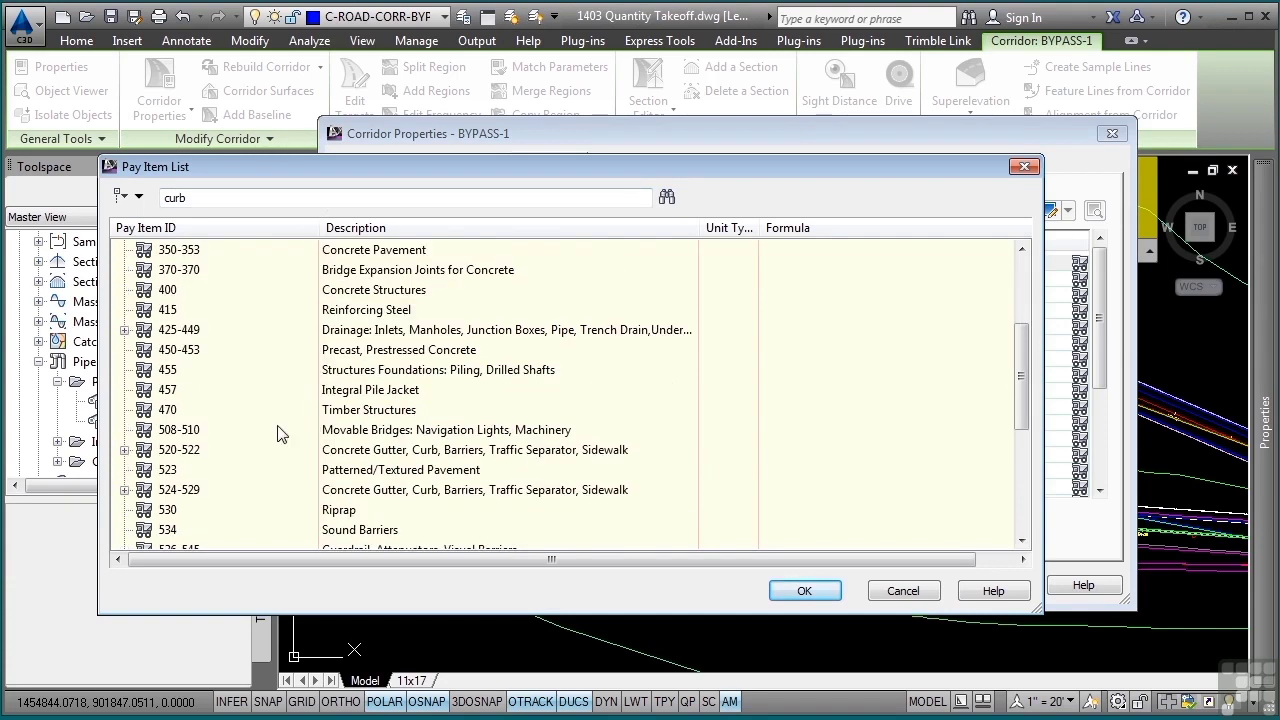
{"action": "left_click", "coordinate": [124, 450]}
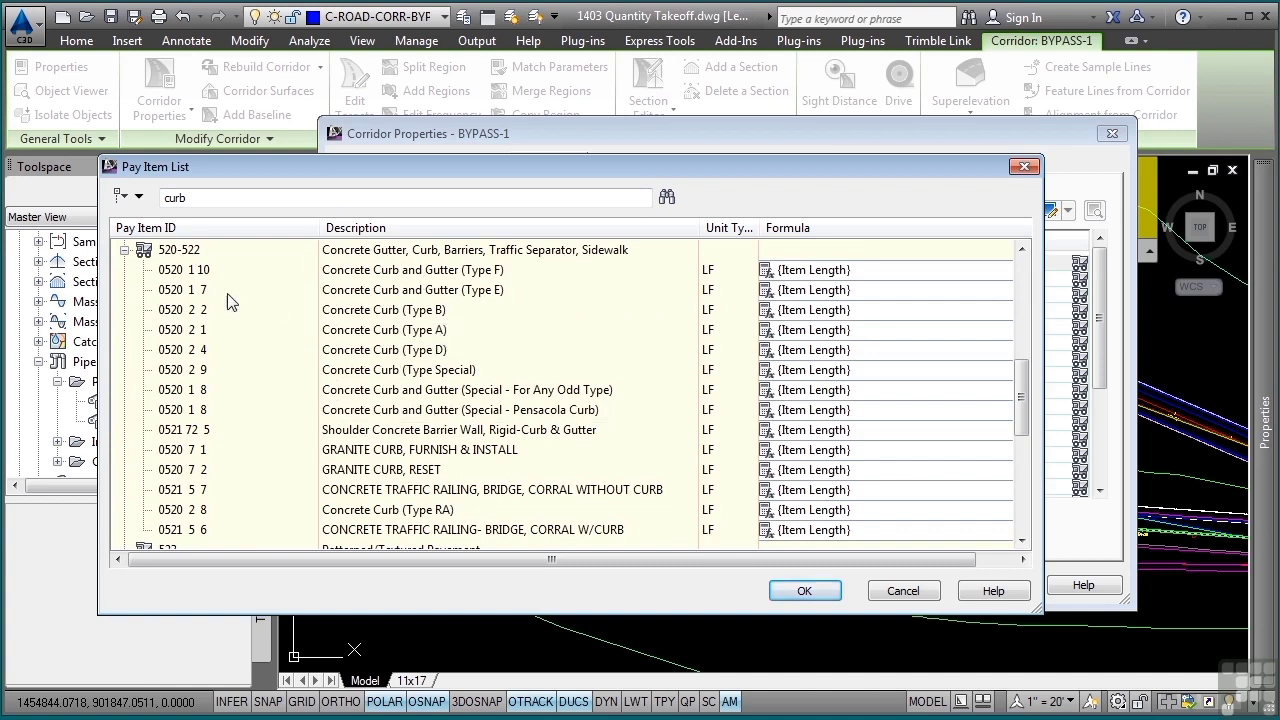
{"action": "left_click", "coordinate": [380, 272]}
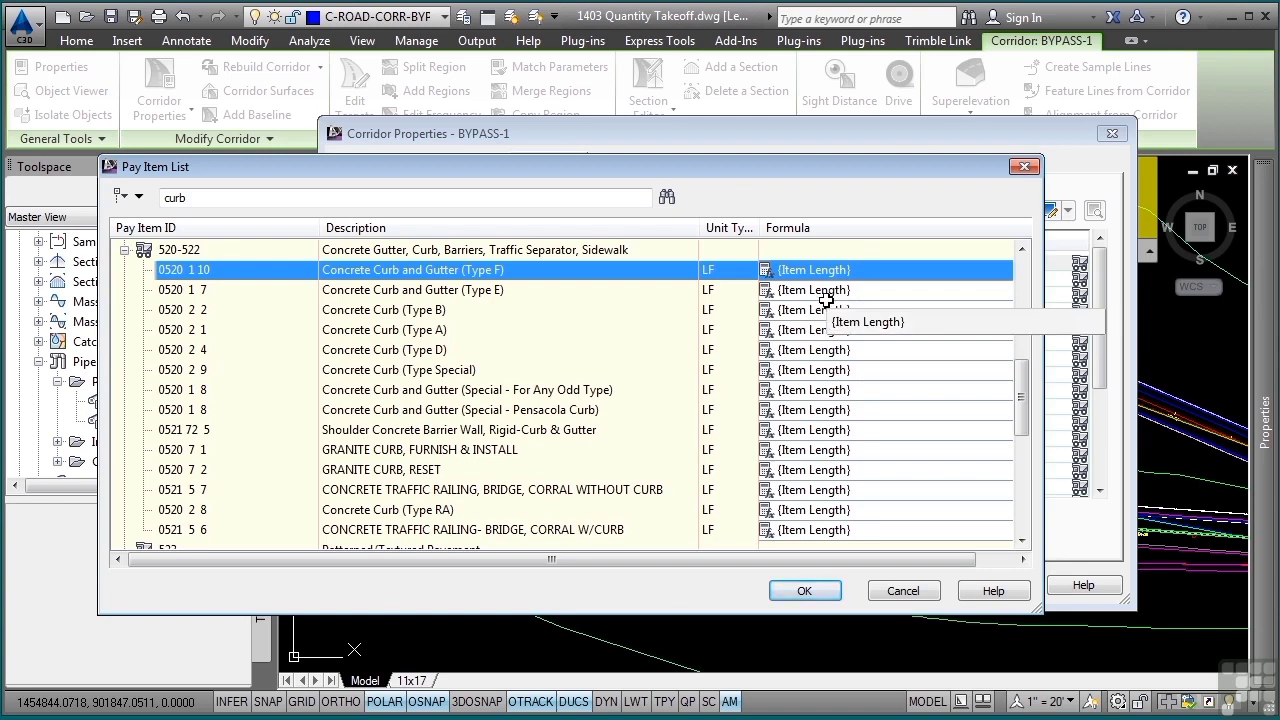
- View the formula expression of pay item 0520 1 10 and leave it without changes
{"action": "left_click", "coordinate": [774, 271]}
{"action": "left_click", "coordinate": [774, 271]}
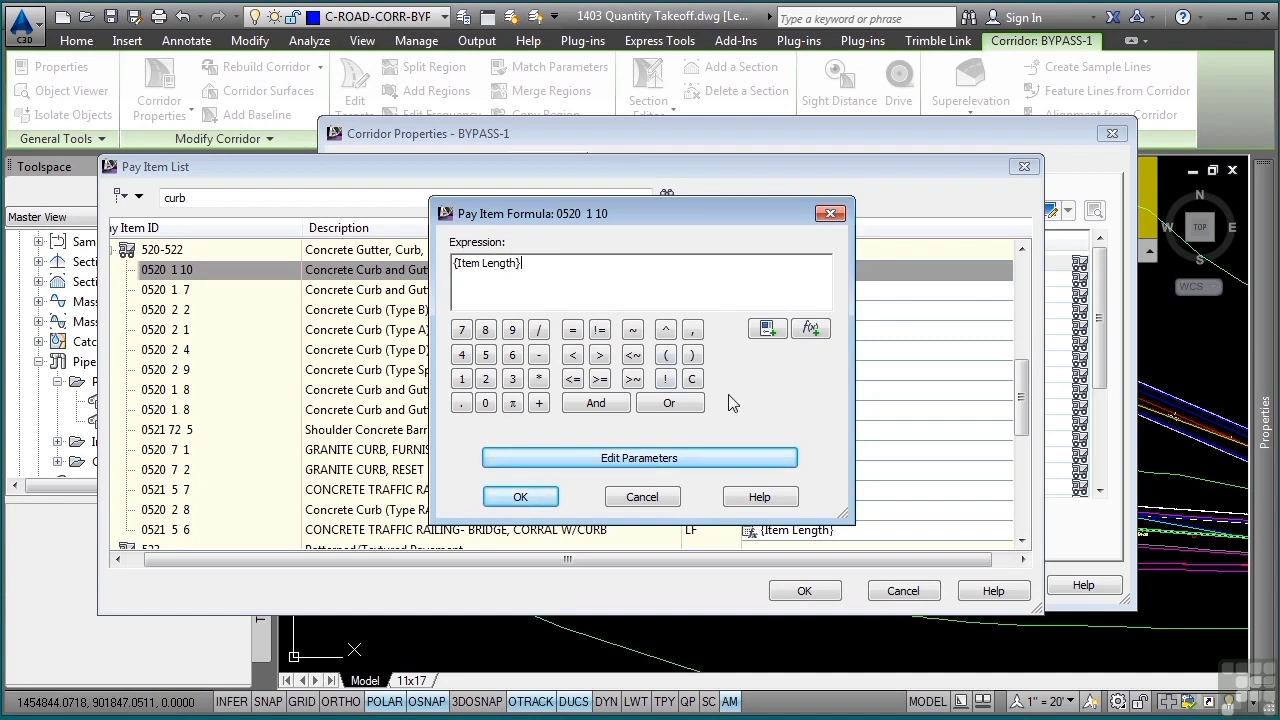
{"action": "double_click", "coordinate": [511, 262]}
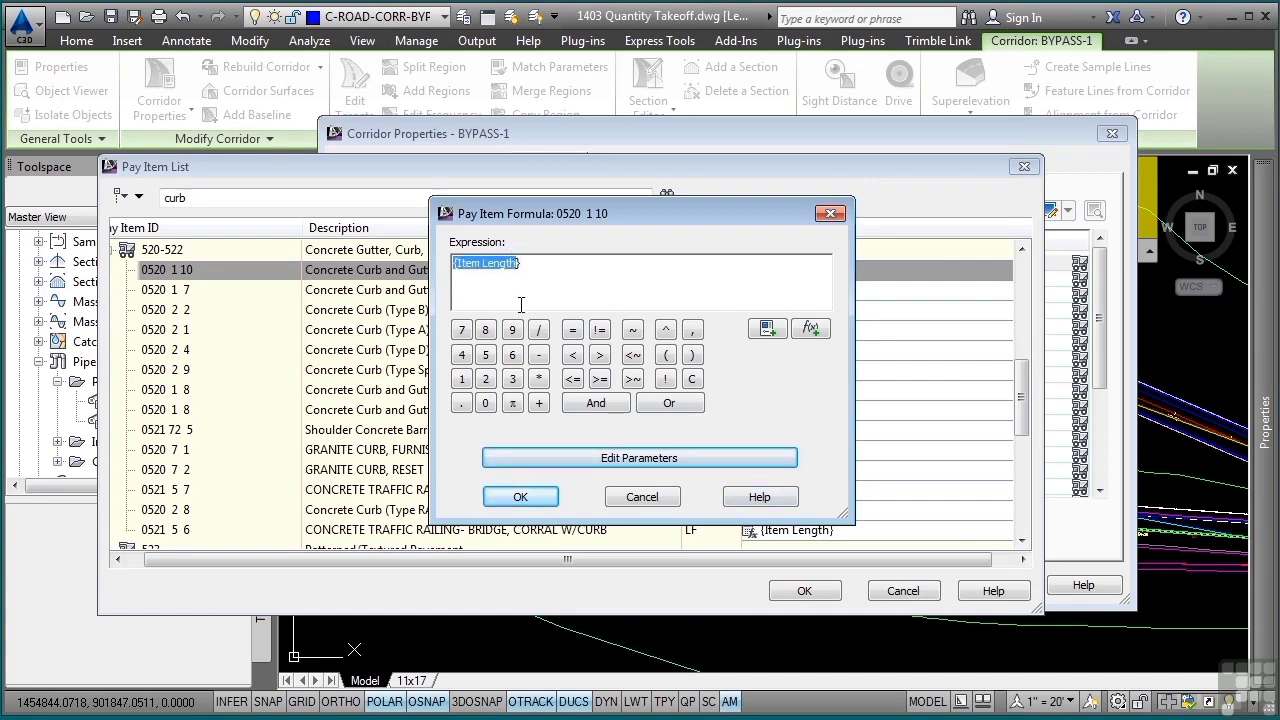
{"action": "left_click", "coordinate": [636, 497]}
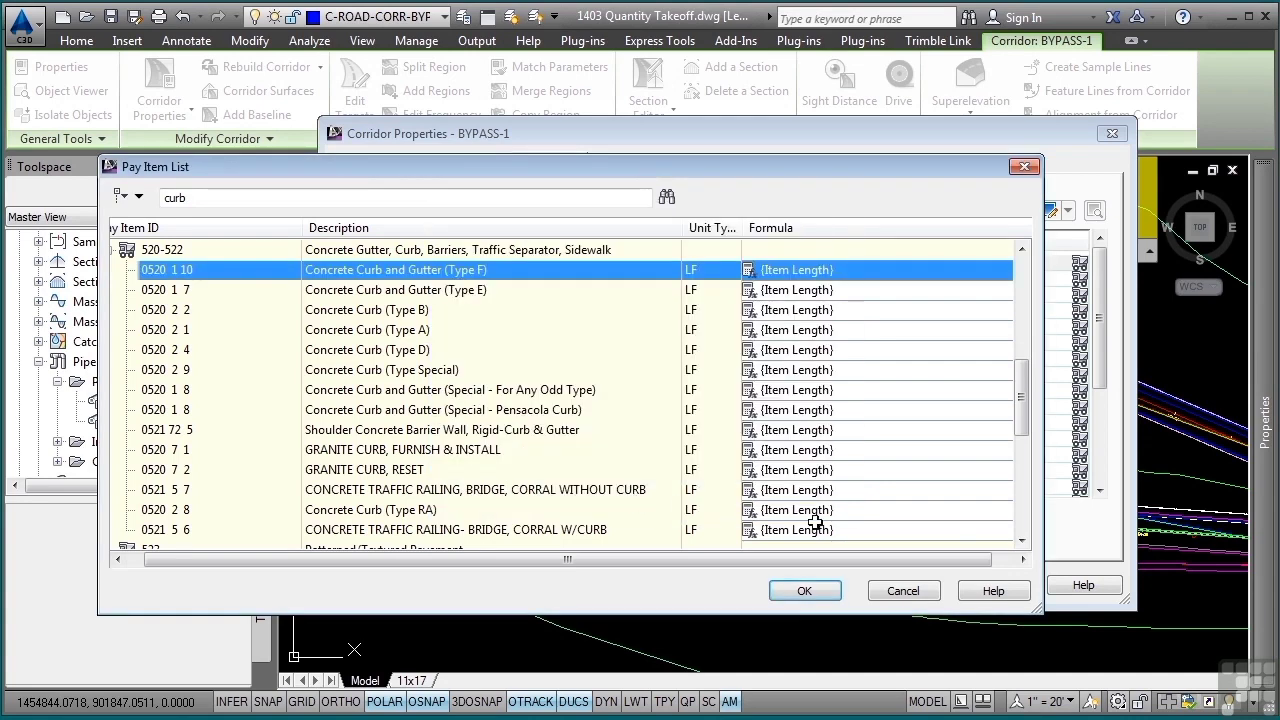
- Assign the selected curb and gutter pay item to Back_Curb, rebuild the BYPASS-1 corridor and clear the selection
{"action": "left_click", "coordinate": [795, 592]}
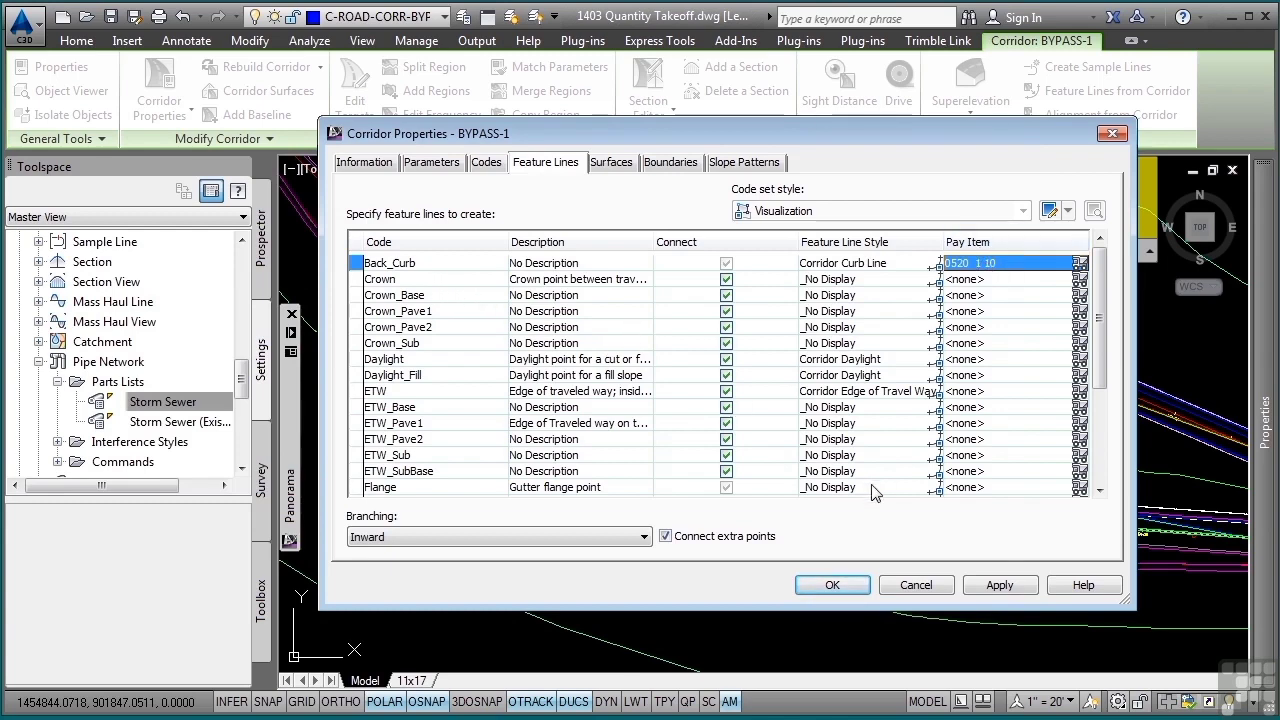
{"action": "left_click", "coordinate": [832, 589]}
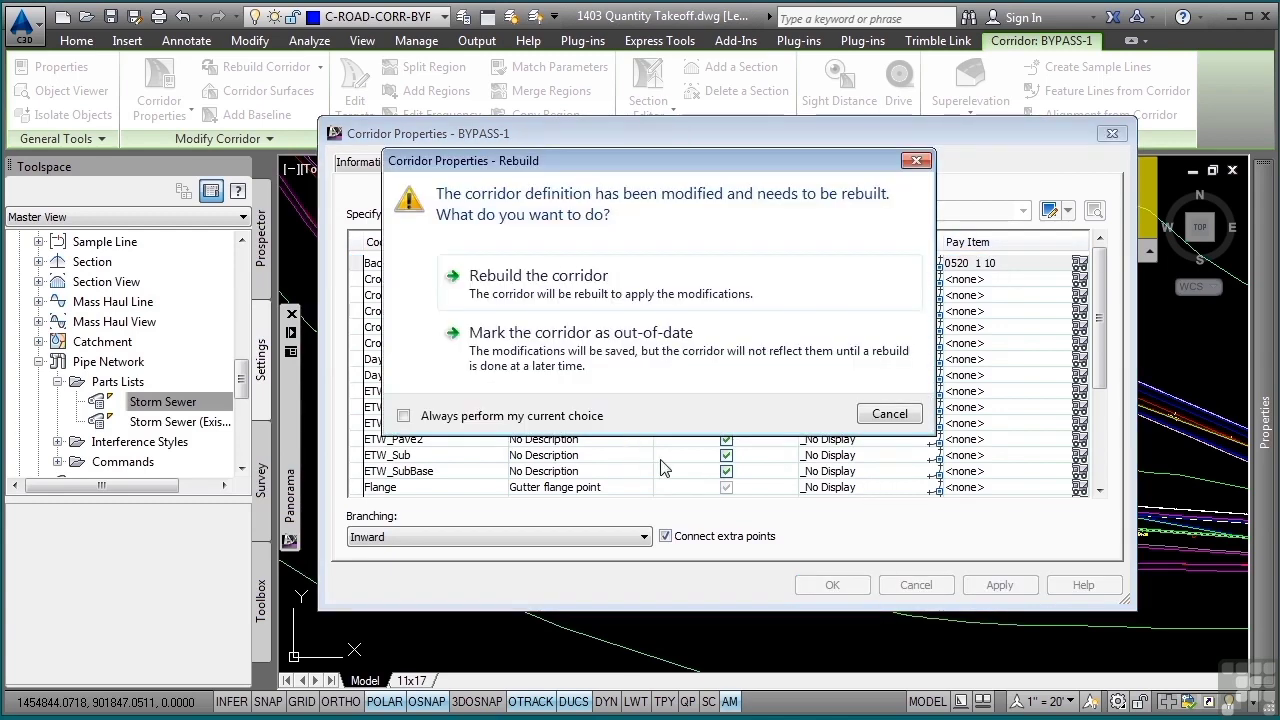
{"action": "left_click", "coordinate": [577, 282]}
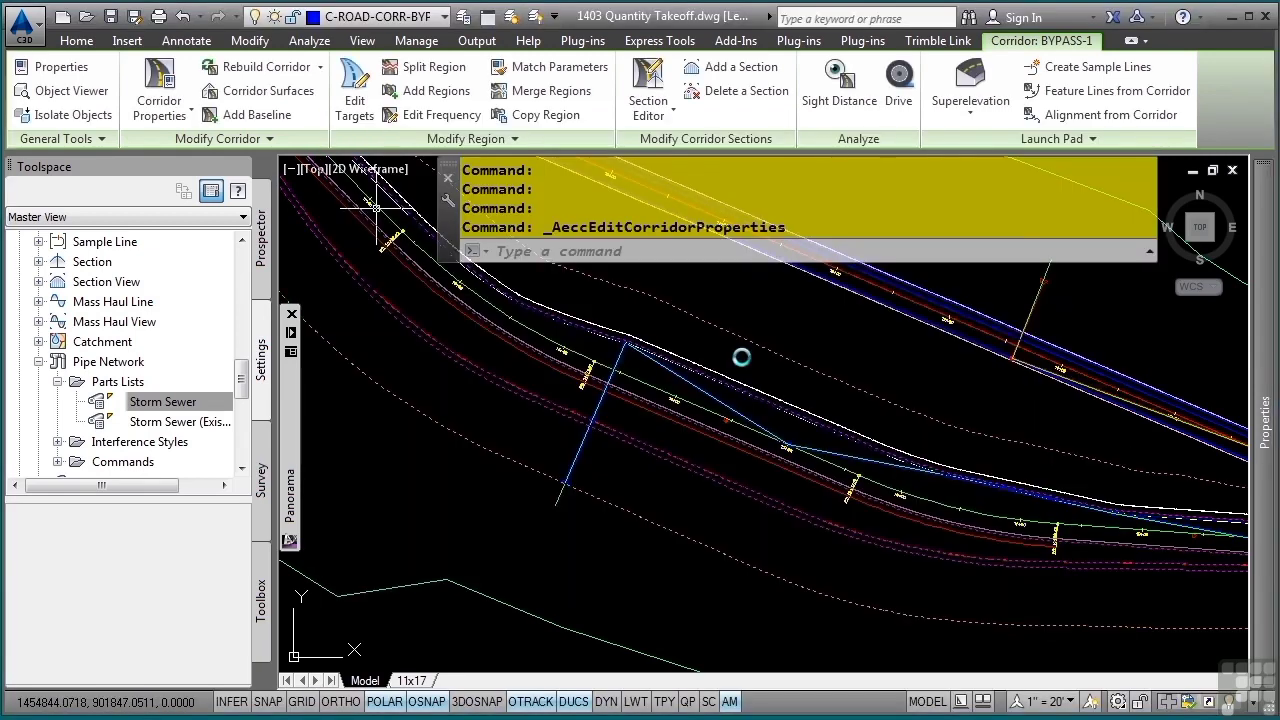
{"action": "key", "text": "Escape"}
{"action": "key", "text": "Escape"}
{"action": "key", "text": "Escape"}
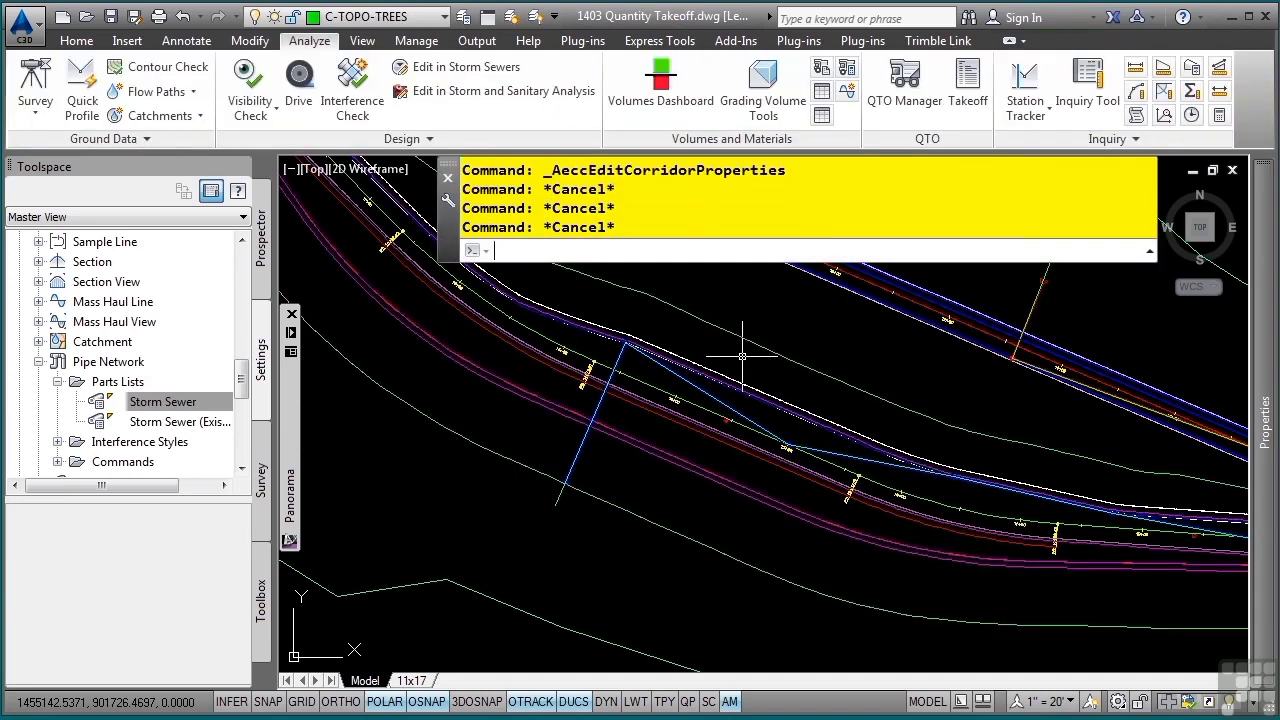
- Widen the QTO Manager and view its options for highlighting objects with or without pay items
{"action": "middle_click_drag", "start_coordinate": [965, 514], "coordinate": [717, 391]}
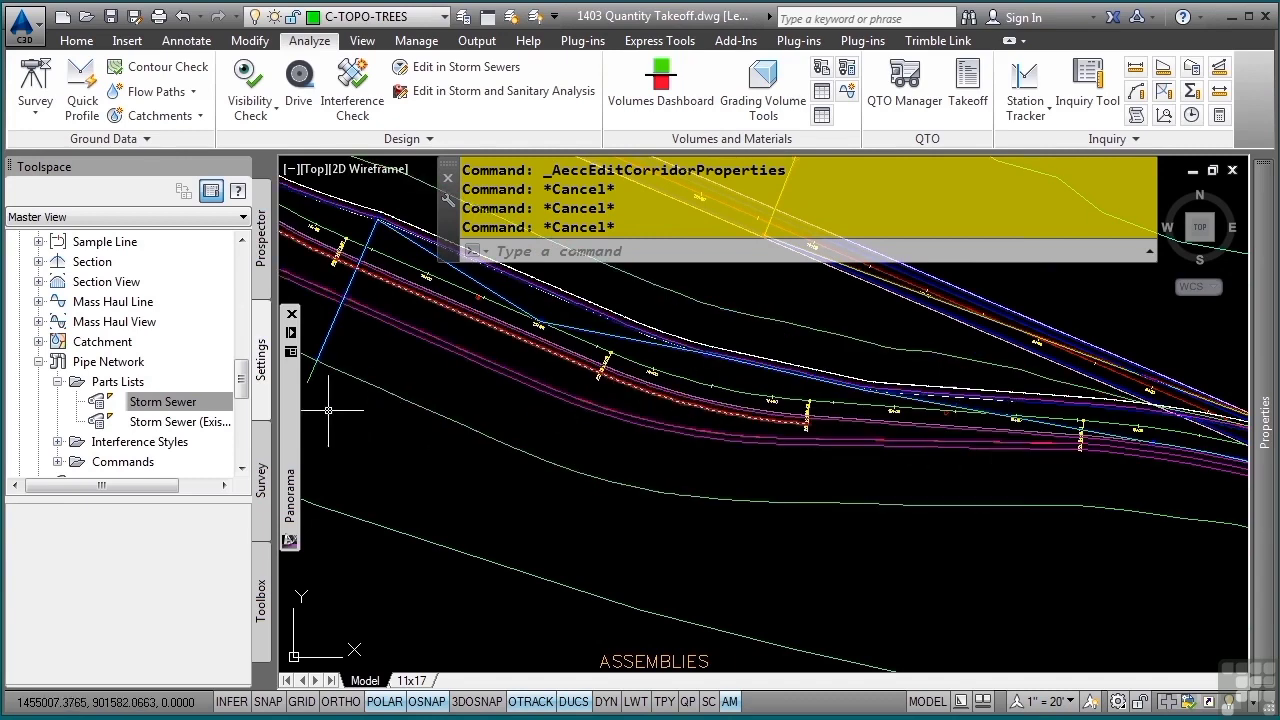
{"action": "mouse_move", "coordinate": [294, 445]}
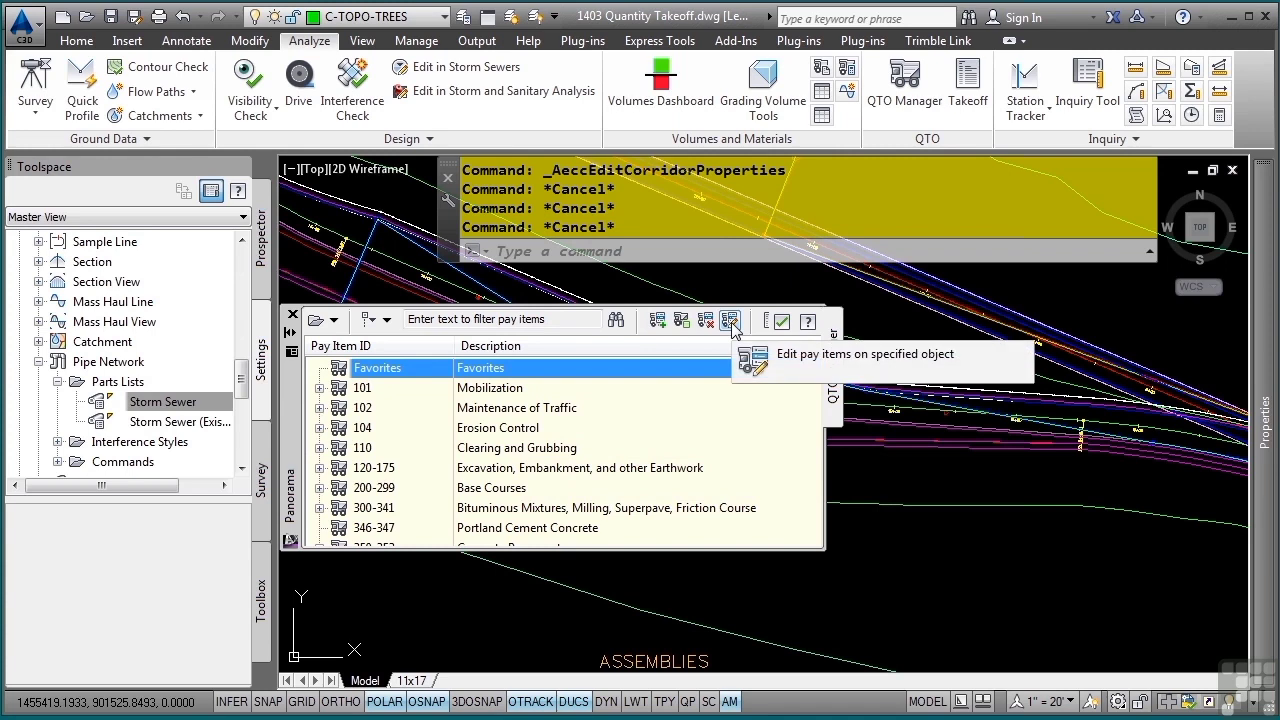
{"action": "left_click_drag", "start_coordinate": [825, 525], "coordinate": [986, 521]}
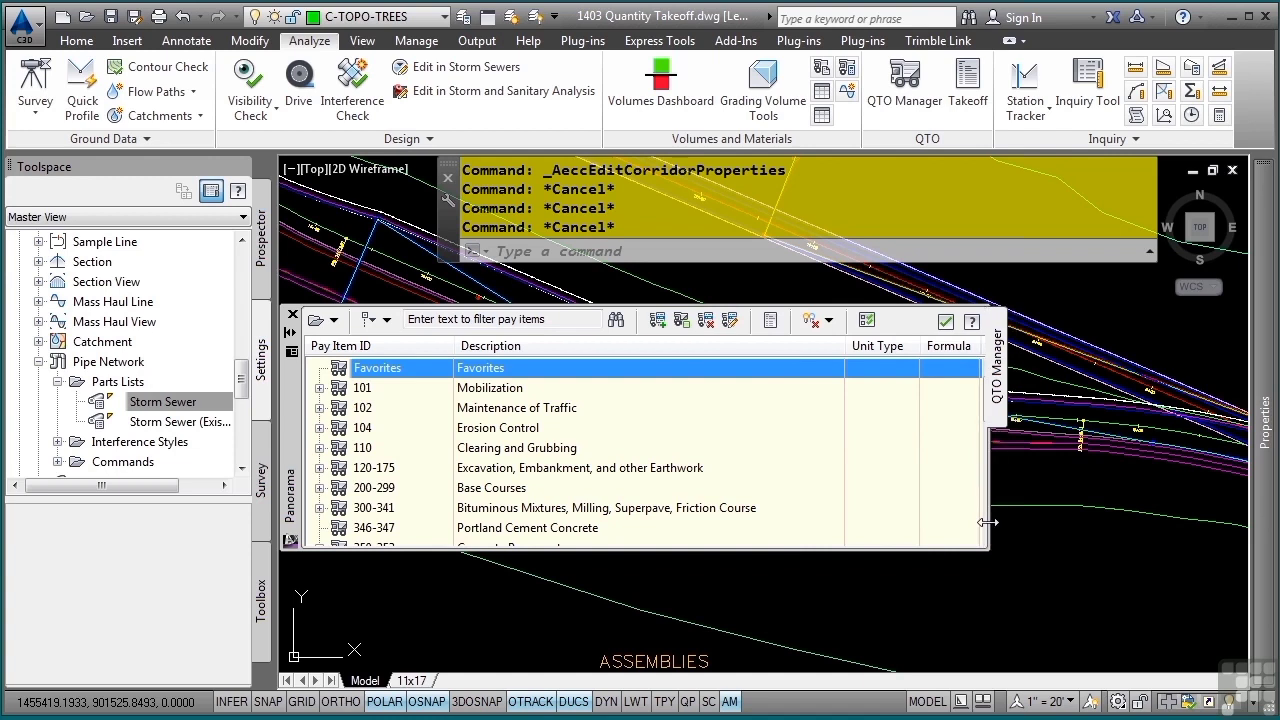
{"action": "left_click", "coordinate": [827, 321]}
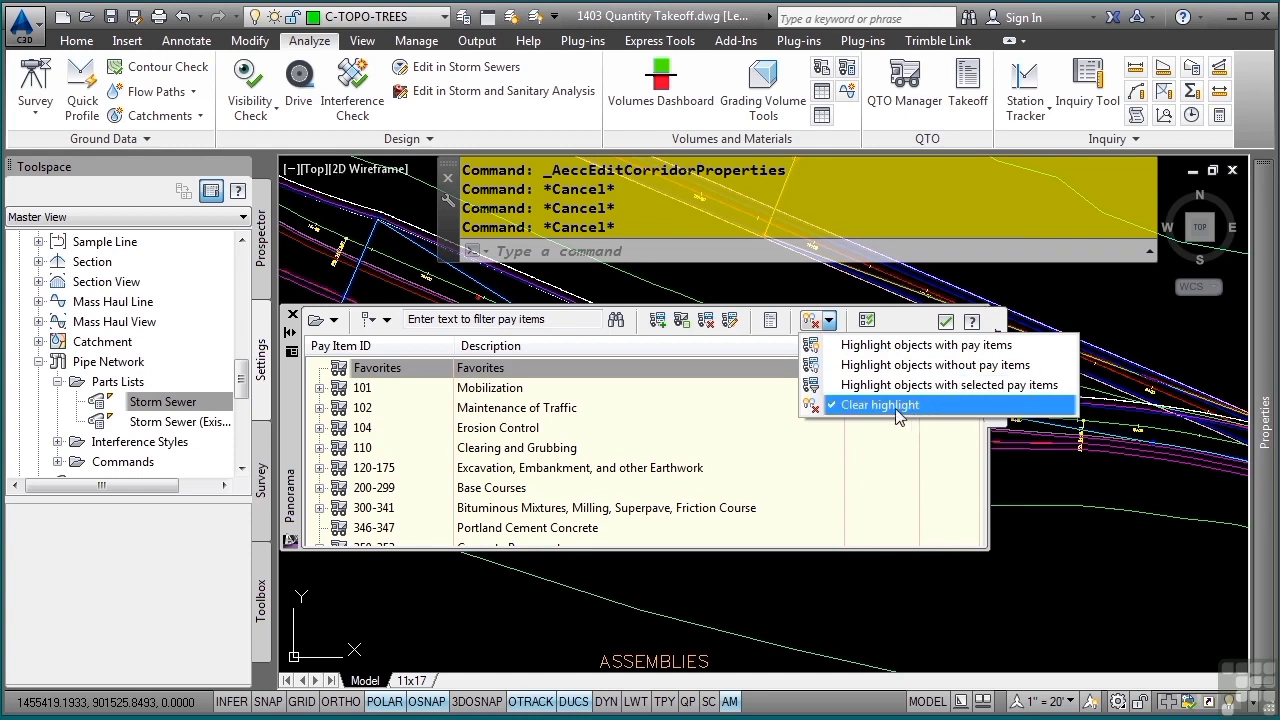
{"action": "left_click", "coordinate": [600, 430]}
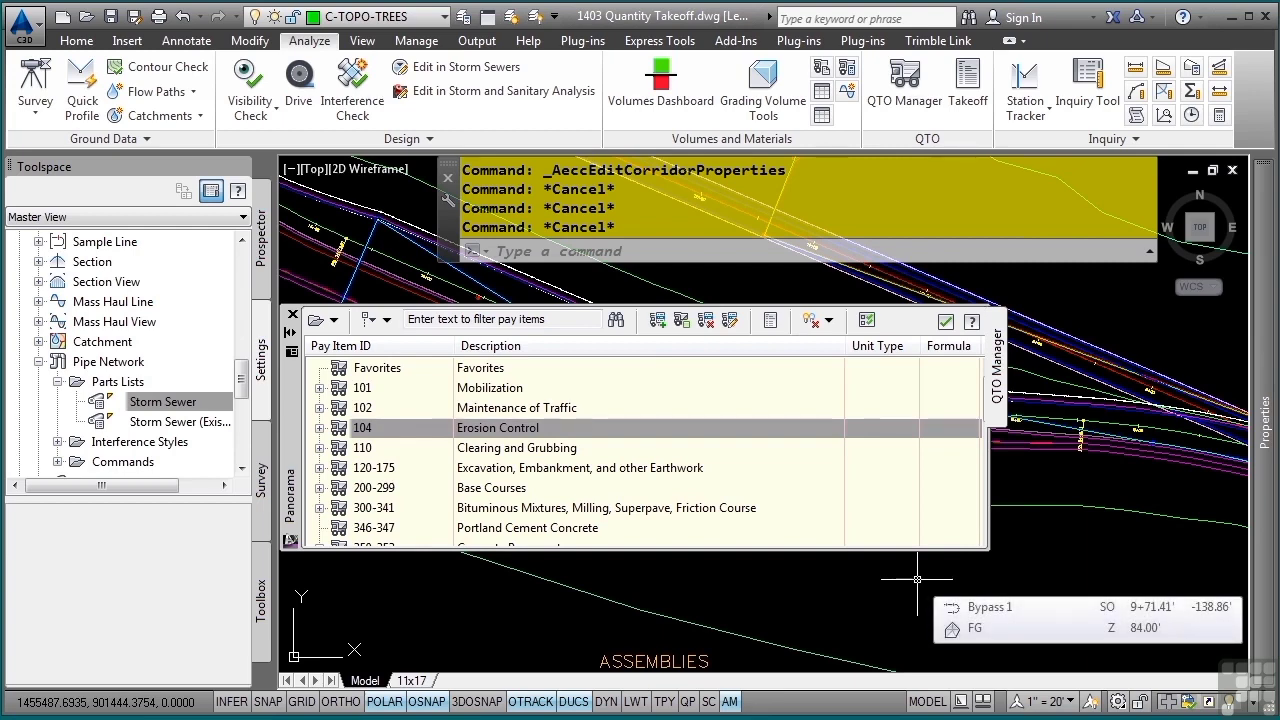
- Locate the guardrail along the road and filter the QTO Manager's pay items for "guardrail"
{"action": "mouse_move", "coordinate": [1112, 489]}
{"action": "middle_mouse_down"}
{"action": "mouse_move", "coordinate": [1137, 340]}
{"action": "mouse_move", "coordinate": [1011, 523]}
{"action": "mouse_move", "coordinate": [1138, 575]}
{"action": "mouse_move", "coordinate": [1046, 620]}
{"action": "middle_mouse_up"}
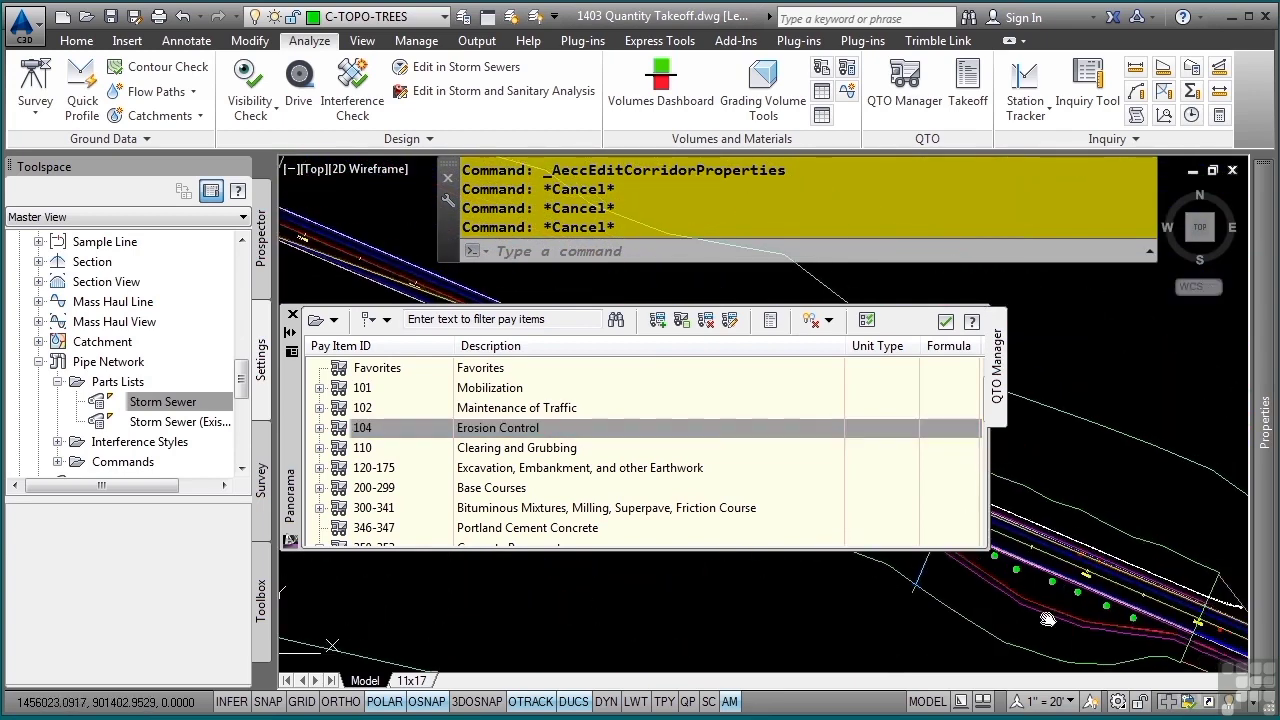
{"action": "scroll", "coordinate": [1046, 620], "scroll_direction": "up", "scroll_amount": 4}
{"action": "mouse_move", "coordinate": [1120, 560]}
{"action": "middle_mouse_down"}
{"action": "mouse_move", "coordinate": [1211, 509]}
{"action": "mouse_move", "coordinate": [1186, 577]}
{"action": "middle_mouse_up"}
{"action": "scroll", "coordinate": [1137, 517], "scroll_direction": "up", "scroll_amount": 6}
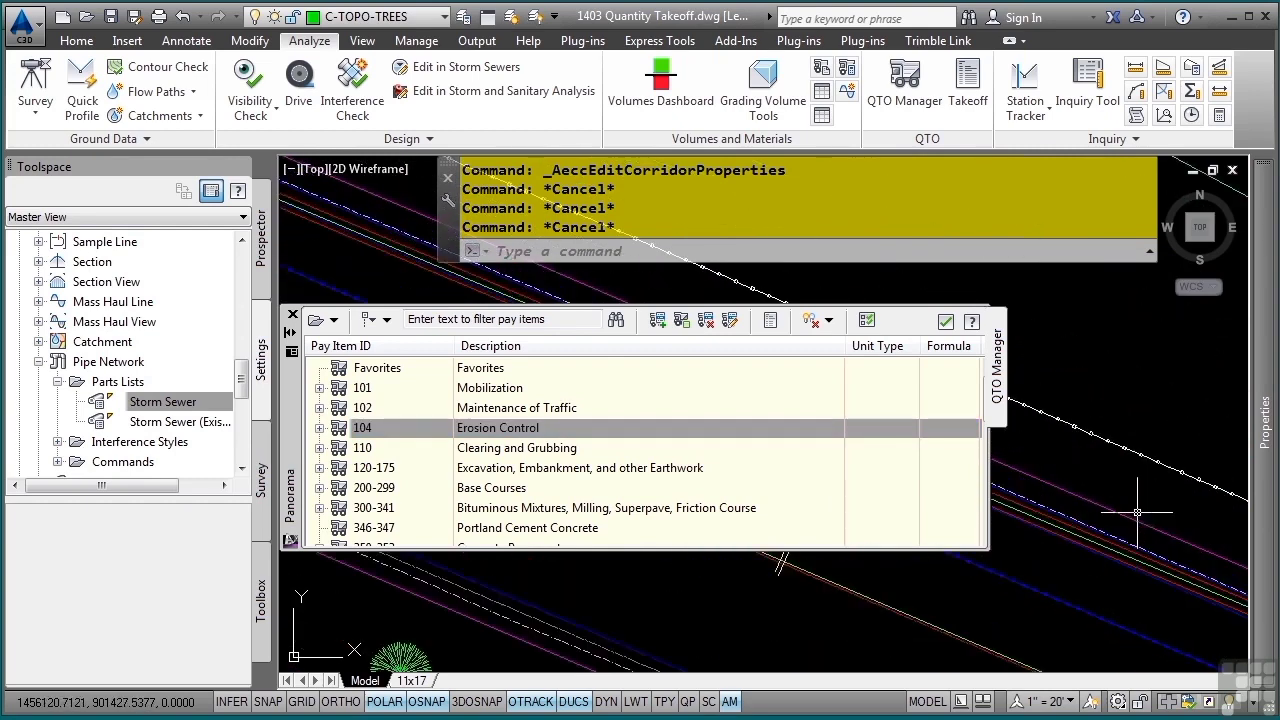
{"action": "middle_click_drag", "start_coordinate": [1174, 507], "coordinate": [957, 534]}
{"action": "mouse_move", "coordinate": [1072, 580]}
{"action": "middle_mouse_down"}
{"action": "mouse_move", "coordinate": [1134, 627]}
{"action": "mouse_move", "coordinate": [820, 560]}
{"action": "middle_mouse_up"}
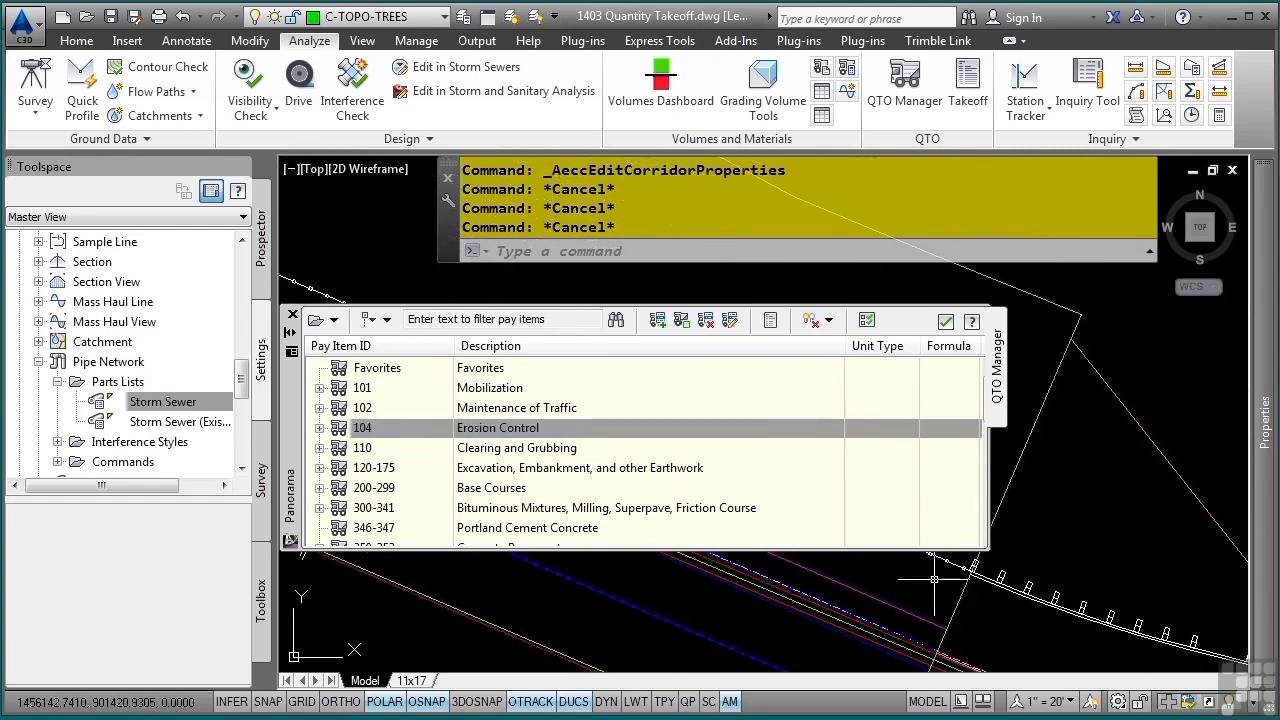
{"action": "middle_click_drag", "start_coordinate": [1018, 600], "coordinate": [1114, 546]}
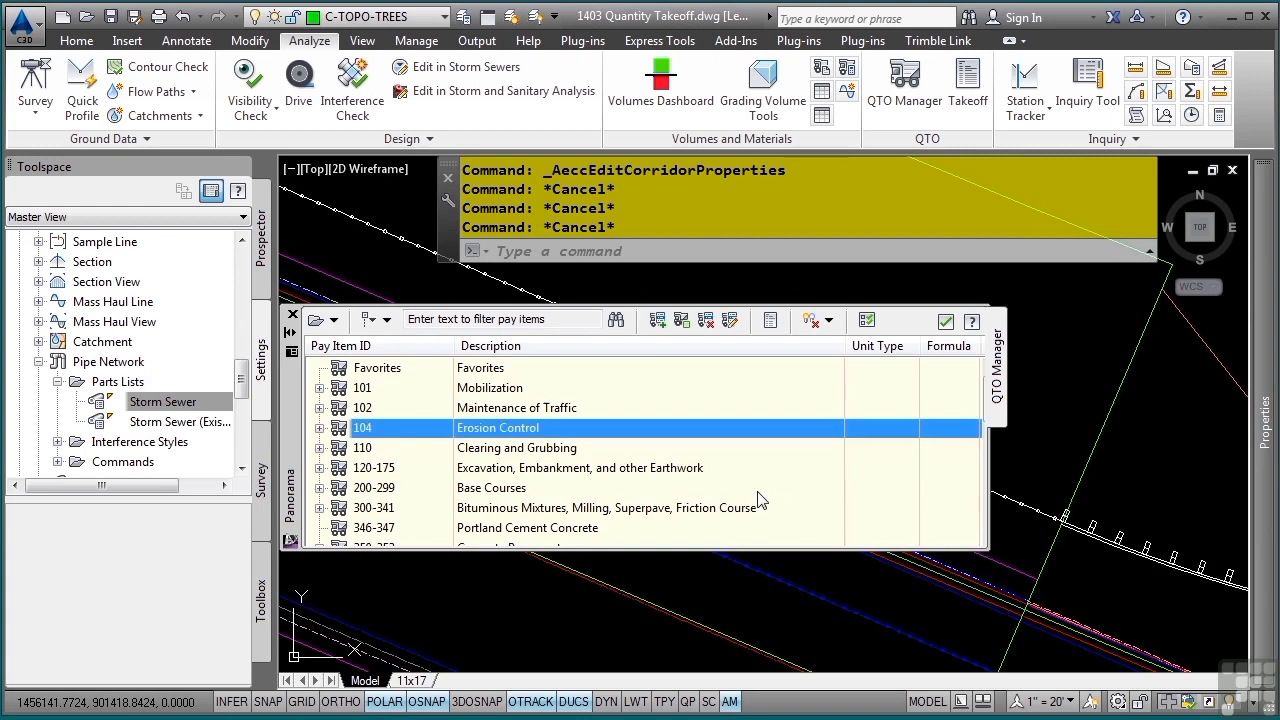
{"action": "left_click", "coordinate": [535, 324]}
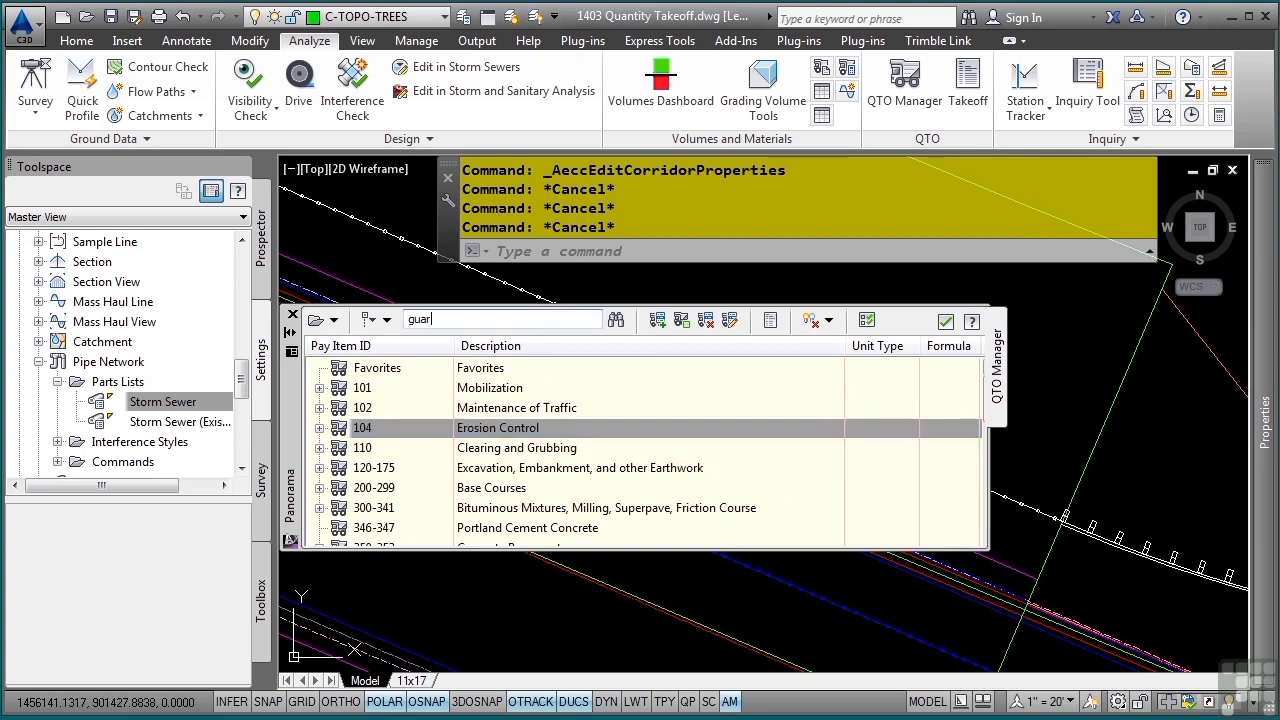
{"action": "type", "text": "guardrail"}
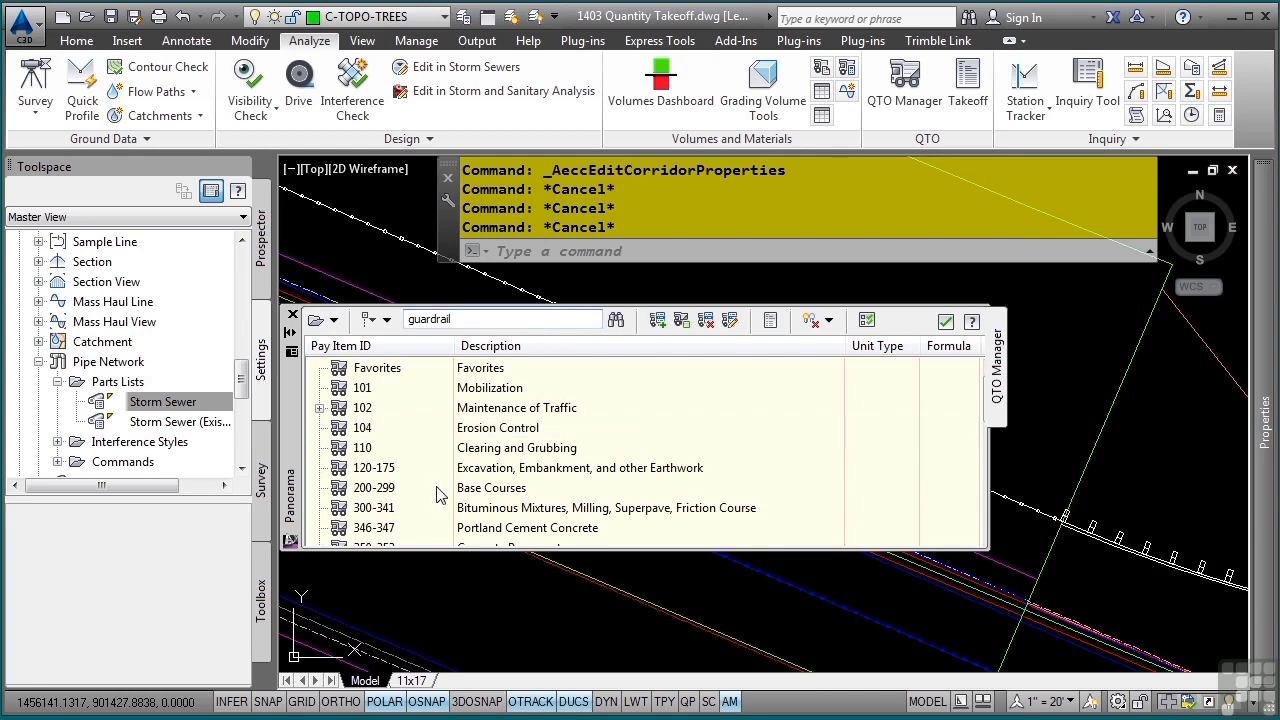
- Assign the first Guardrail - Roadway (Right) pay item, 0536 1 1, to the guardrail line along the road
{"action": "scroll", "coordinate": [451, 462], "scroll_direction": "down", "scroll_amount": 3}
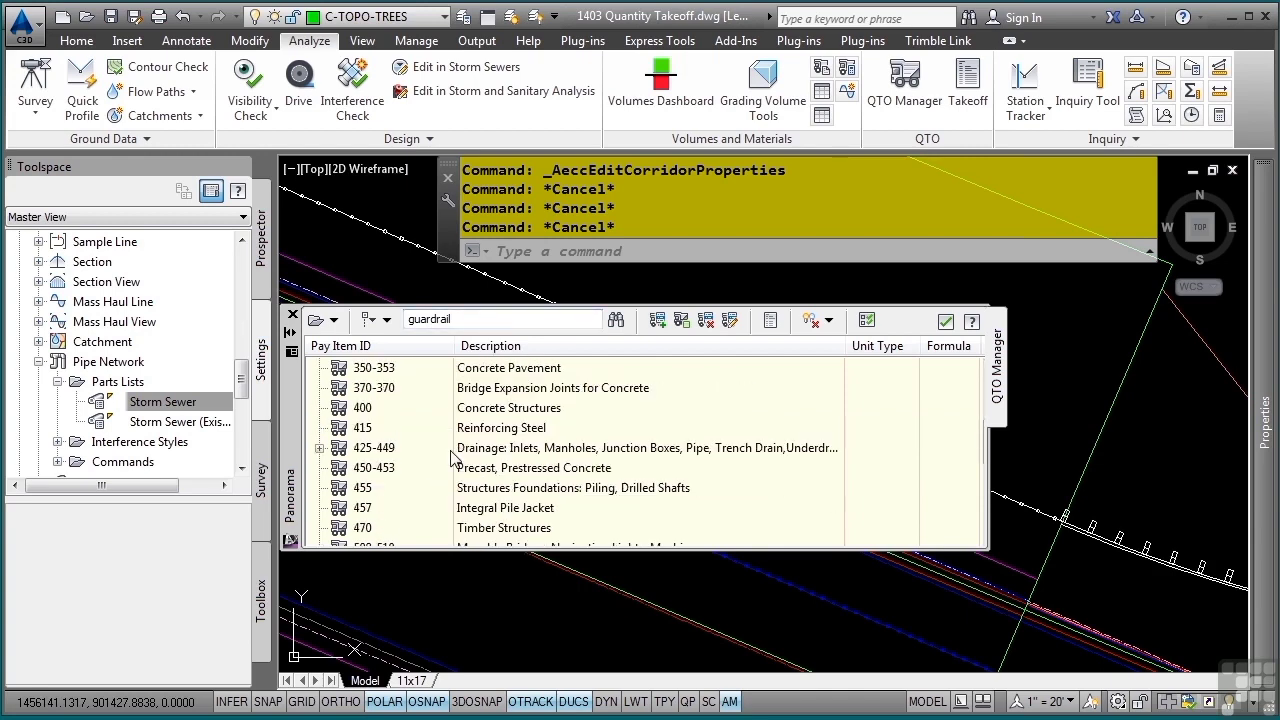
{"action": "scroll", "coordinate": [451, 462], "scroll_direction": "down", "scroll_amount": 3}
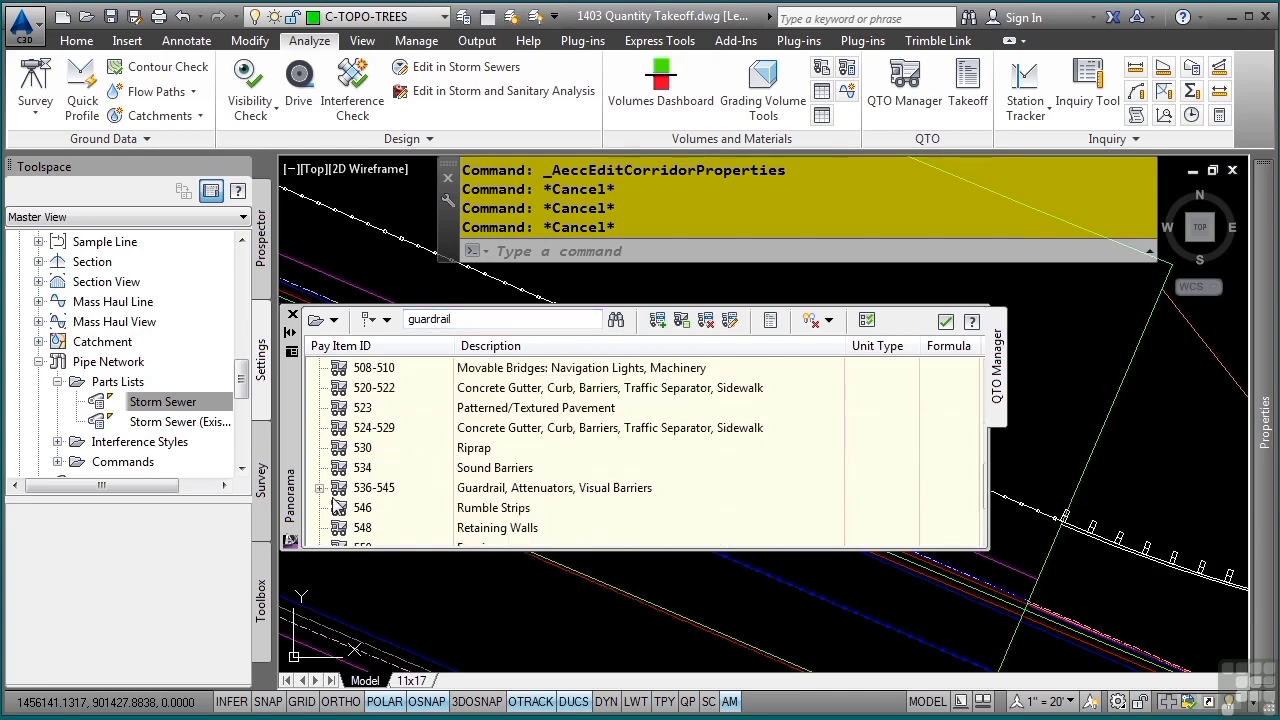
{"action": "left_click", "coordinate": [320, 487]}
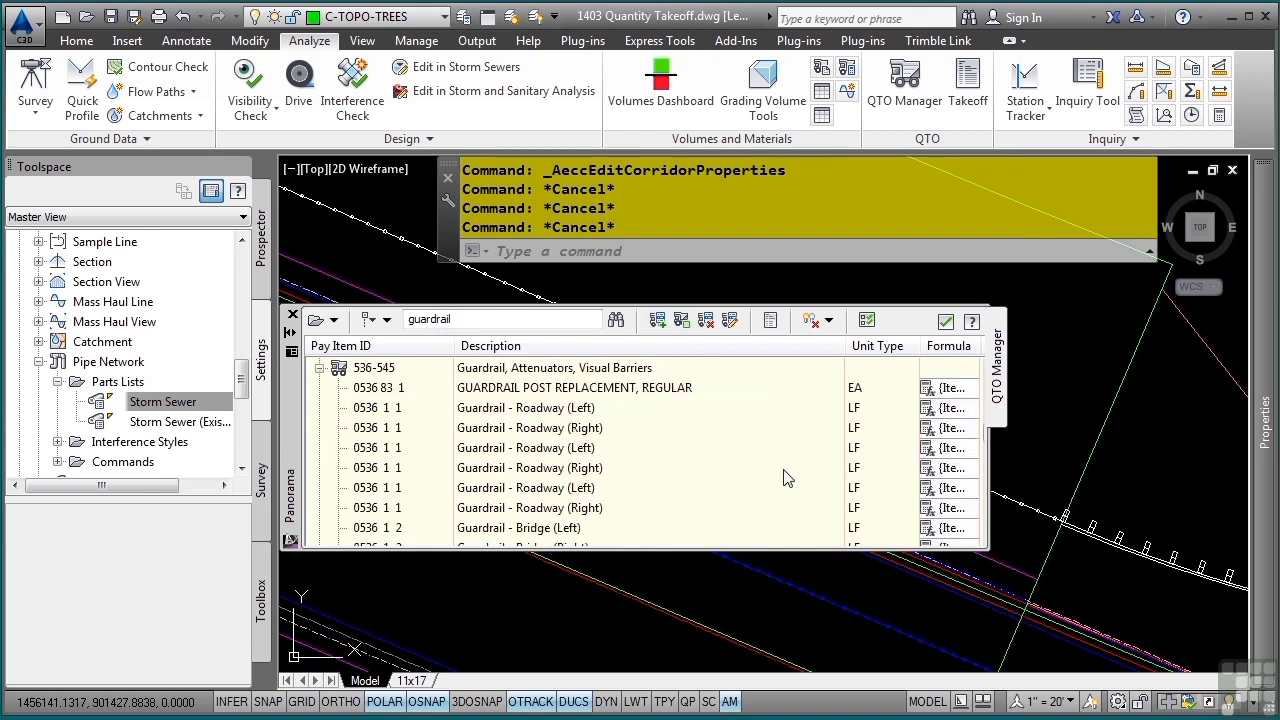
{"action": "left_click", "coordinate": [496, 429]}
{"action": "right_click", "coordinate": [412, 433]}
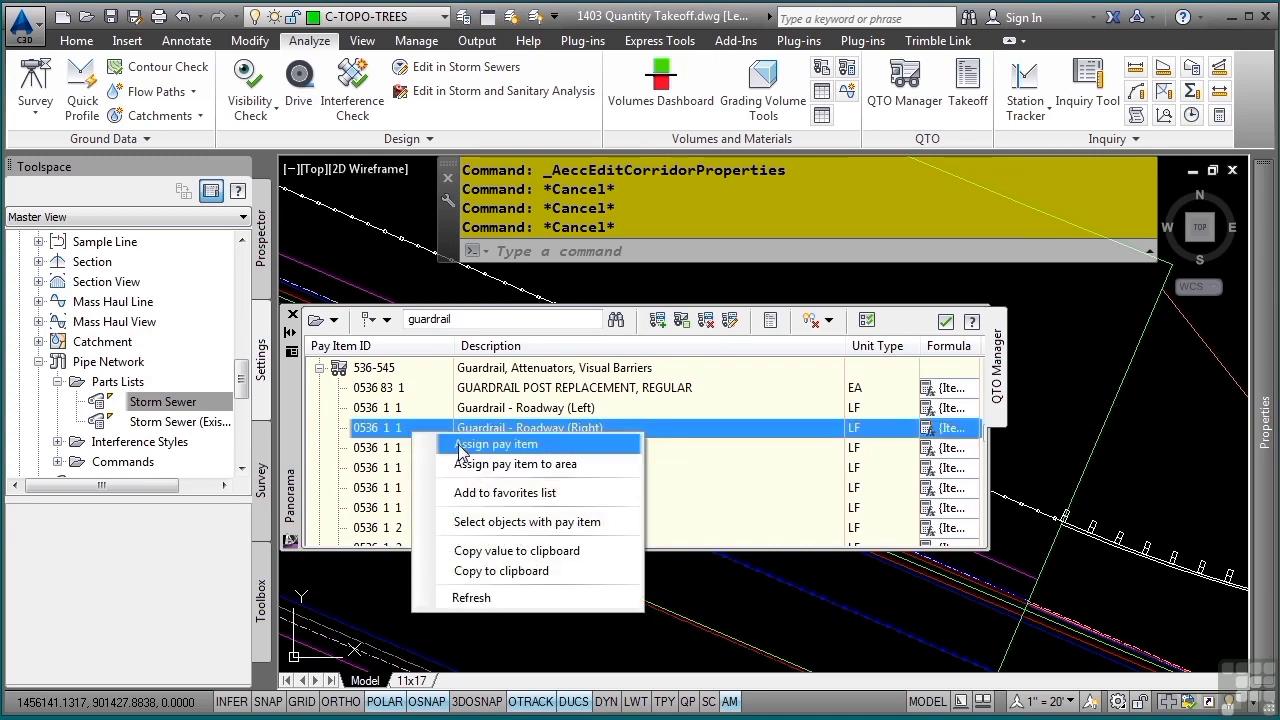
{"action": "left_click", "coordinate": [461, 446]}
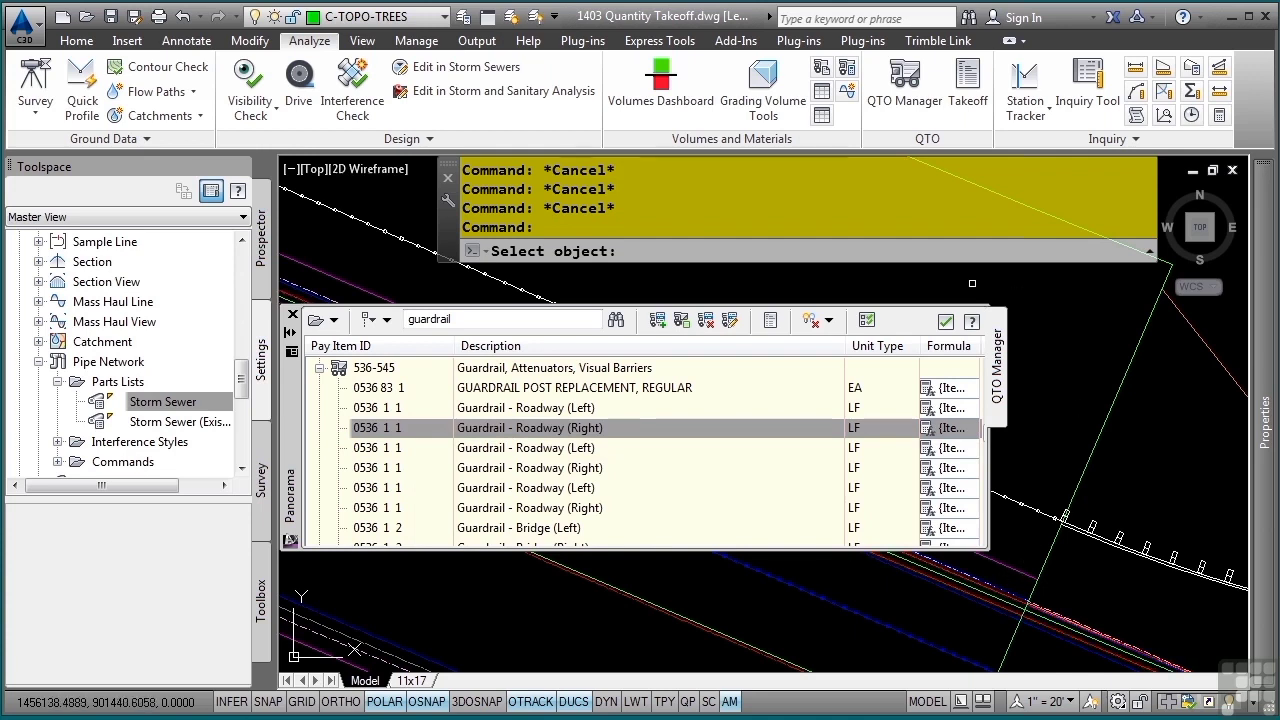
{"action": "left_click", "coordinate": [377, 235]}
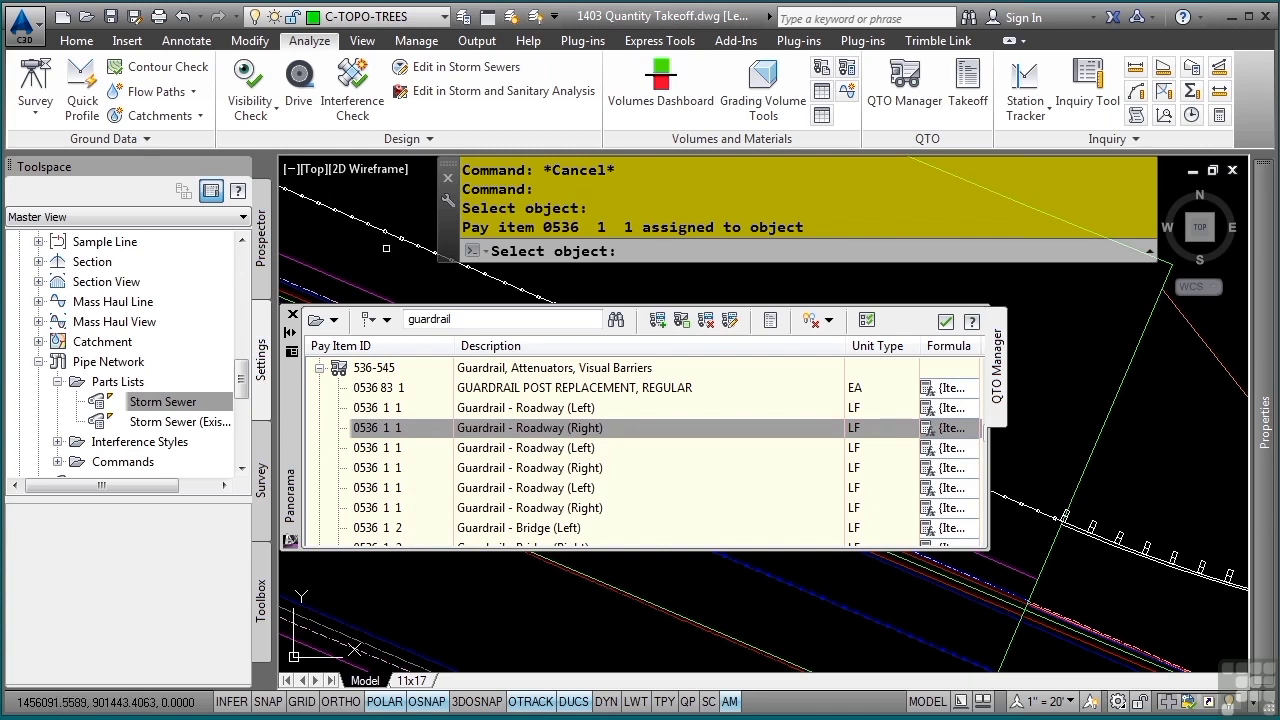
{"action": "key", "text": "Return"}
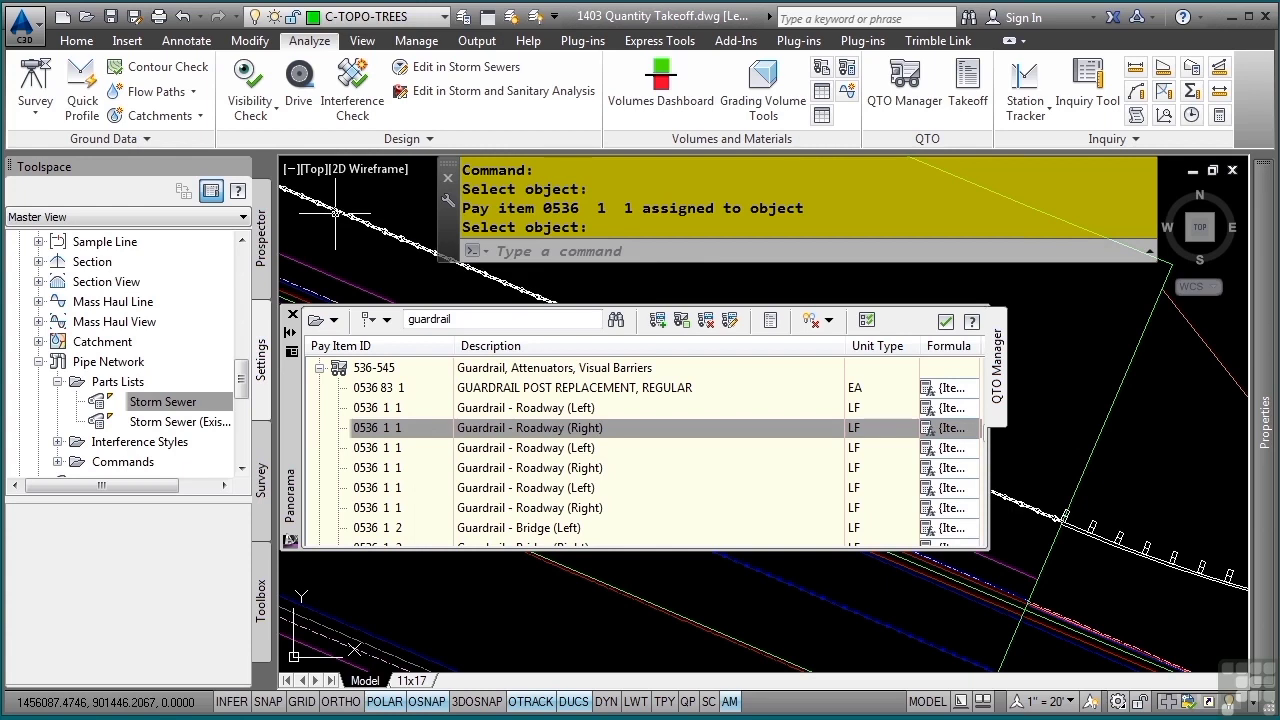
{"action": "mouse_move", "coordinate": [335, 214]}
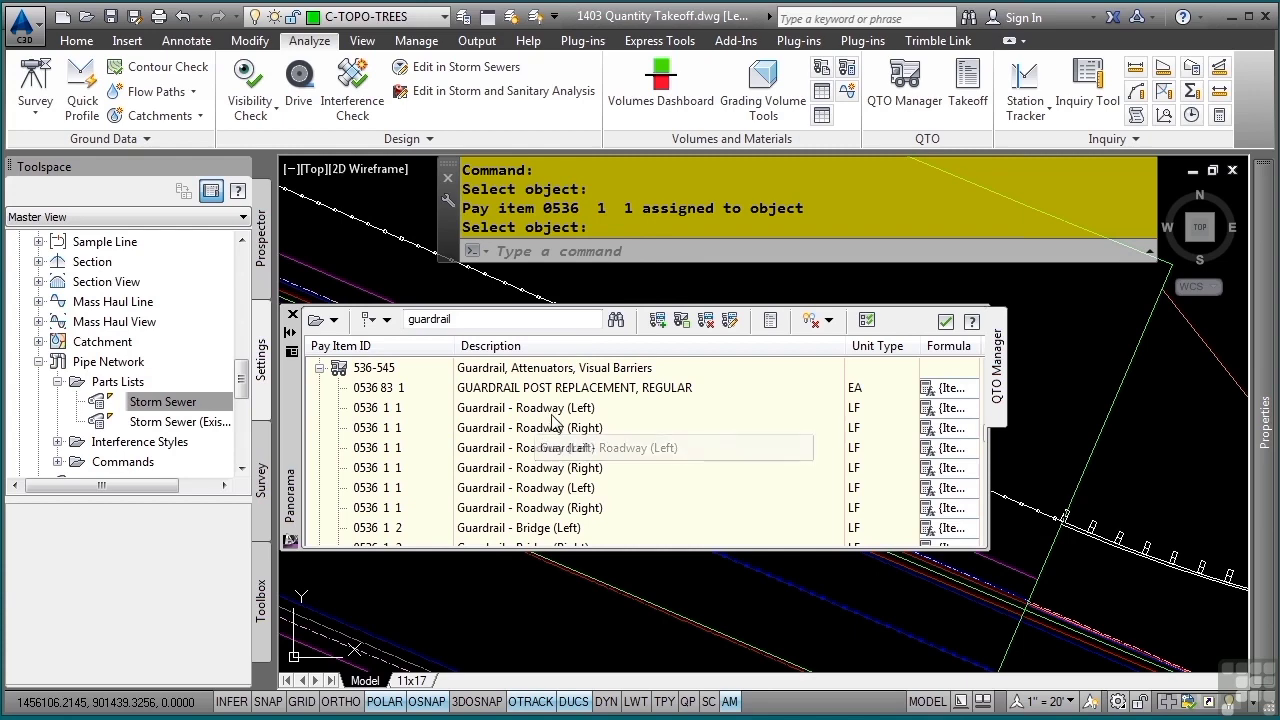
- Assign pay item 0536 85 22, Guardrail End Anchorage Assembly - Flared (MELT), to the anchorage block at the near end of the guardrail
{"action": "scroll", "coordinate": [550, 425], "scroll_direction": "down", "scroll_amount": 3}
{"action": "scroll", "coordinate": [560, 422], "scroll_direction": "down", "scroll_amount": 3}
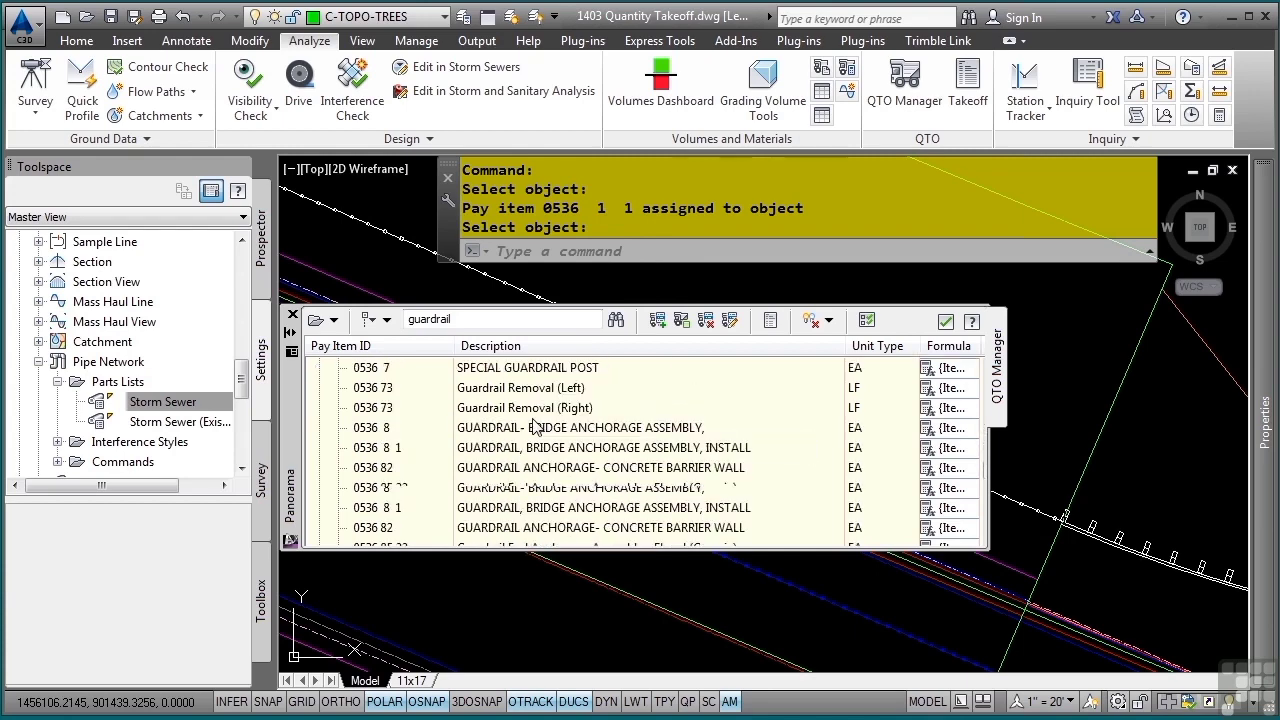
{"action": "scroll", "coordinate": [537, 427], "scroll_direction": "down", "scroll_amount": 2}
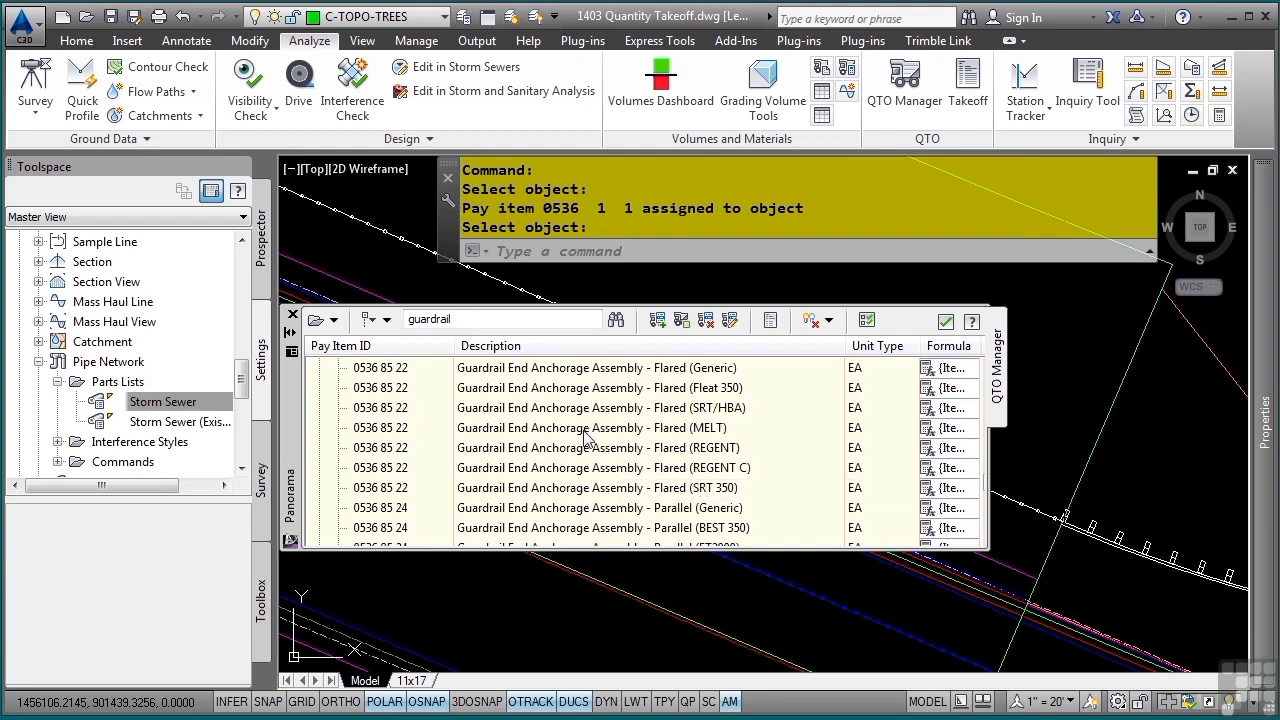
{"action": "left_click", "coordinate": [428, 429]}
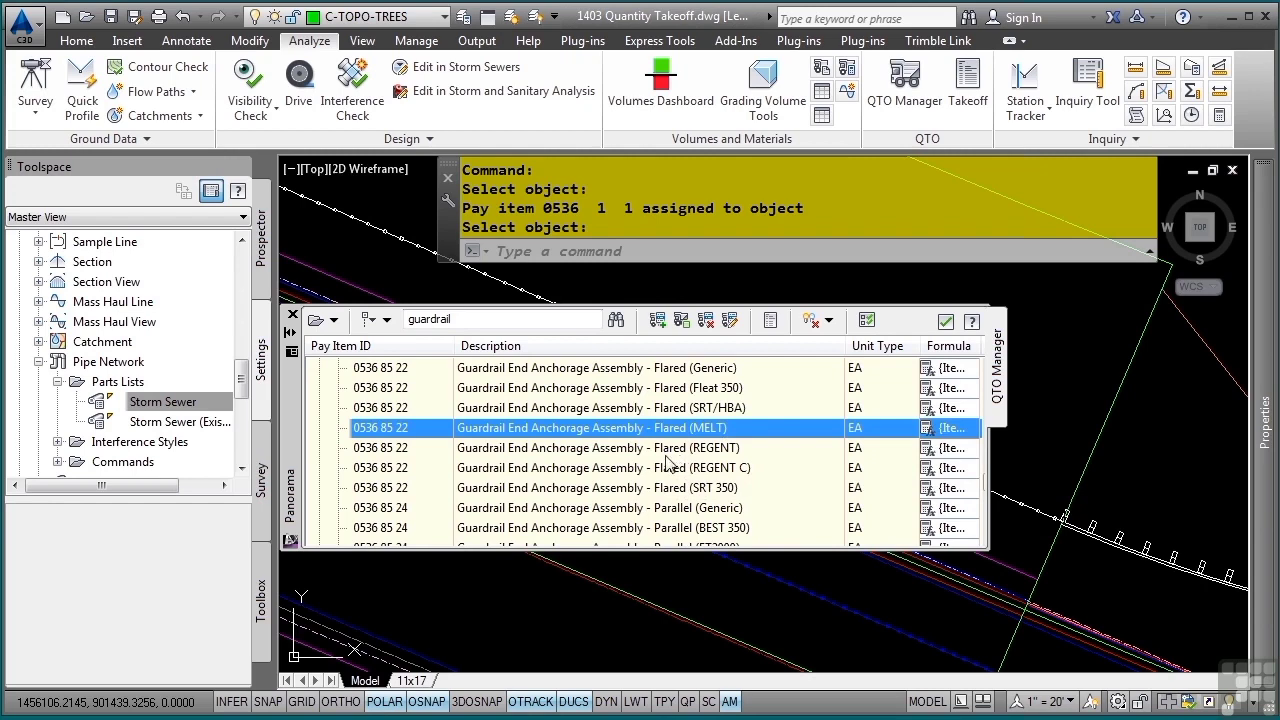
{"action": "right_click", "coordinate": [634, 438]}
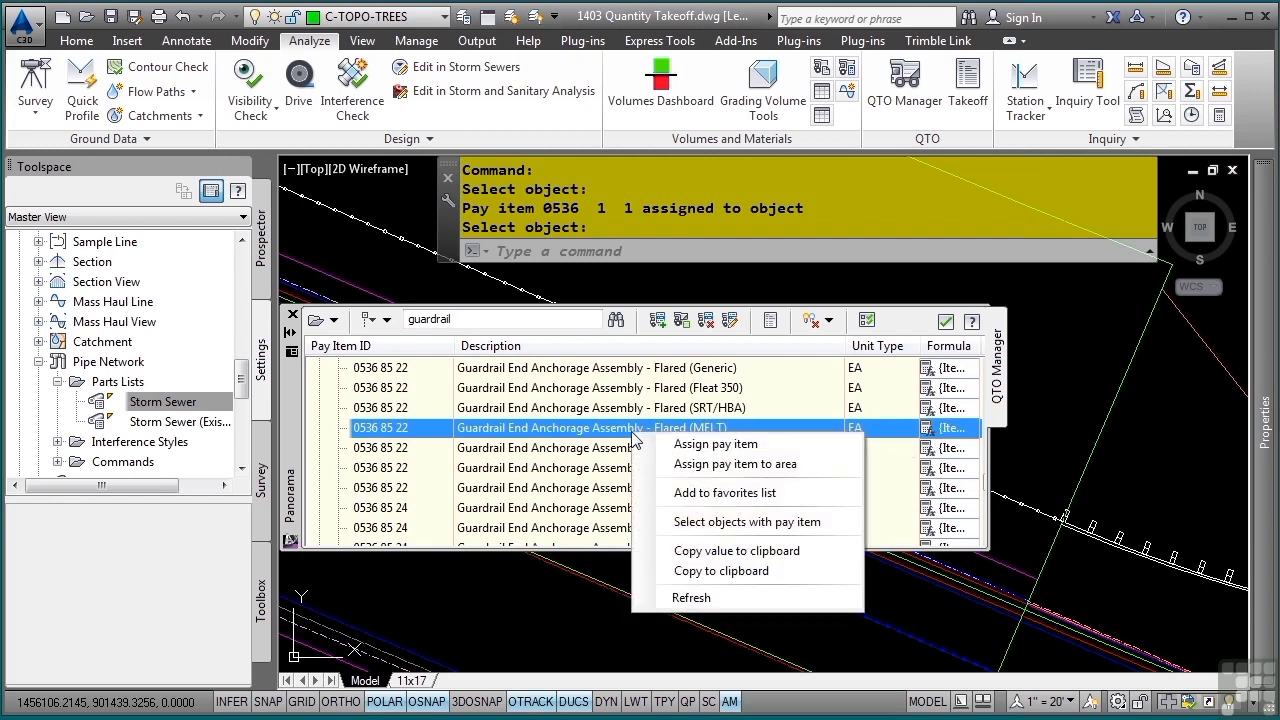
{"action": "left_click", "coordinate": [686, 450]}
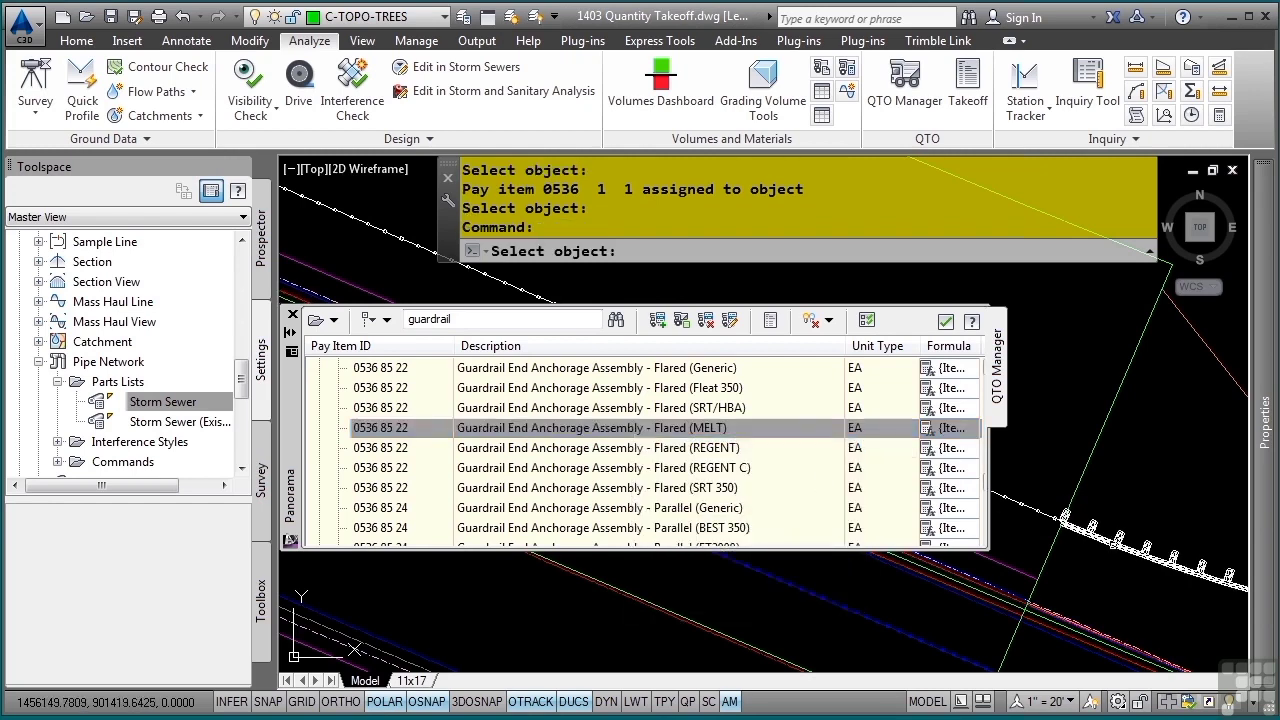
{"action": "left_click", "coordinate": [1113, 545]}
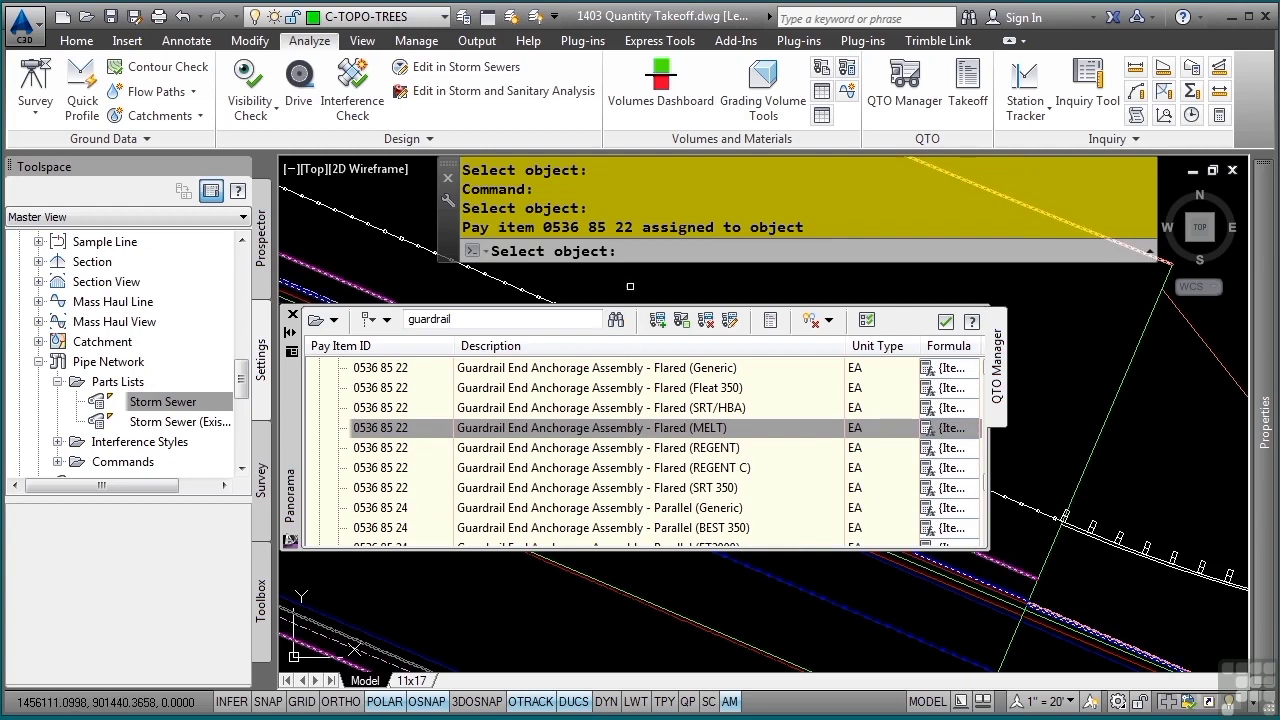
- Assign the same flared (MELT) end anchorage pay item to the block at the guardrail's other end near station 22+00, and finish assigning
{"action": "scroll", "coordinate": [580, 288], "scroll_direction": "down", "scroll_amount": 4}
{"action": "scroll", "coordinate": [580, 288], "scroll_direction": "up", "scroll_amount": 4}
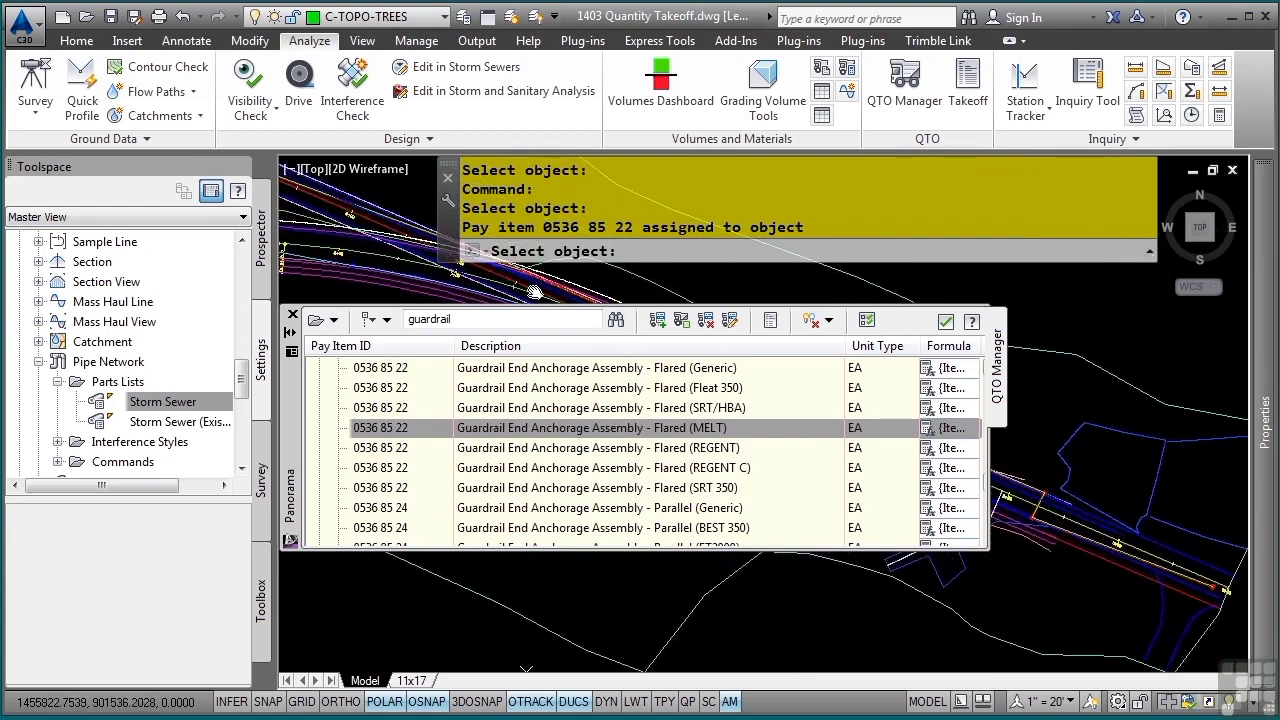
{"action": "scroll", "coordinate": [1096, 490], "scroll_direction": "up", "scroll_amount": 5}
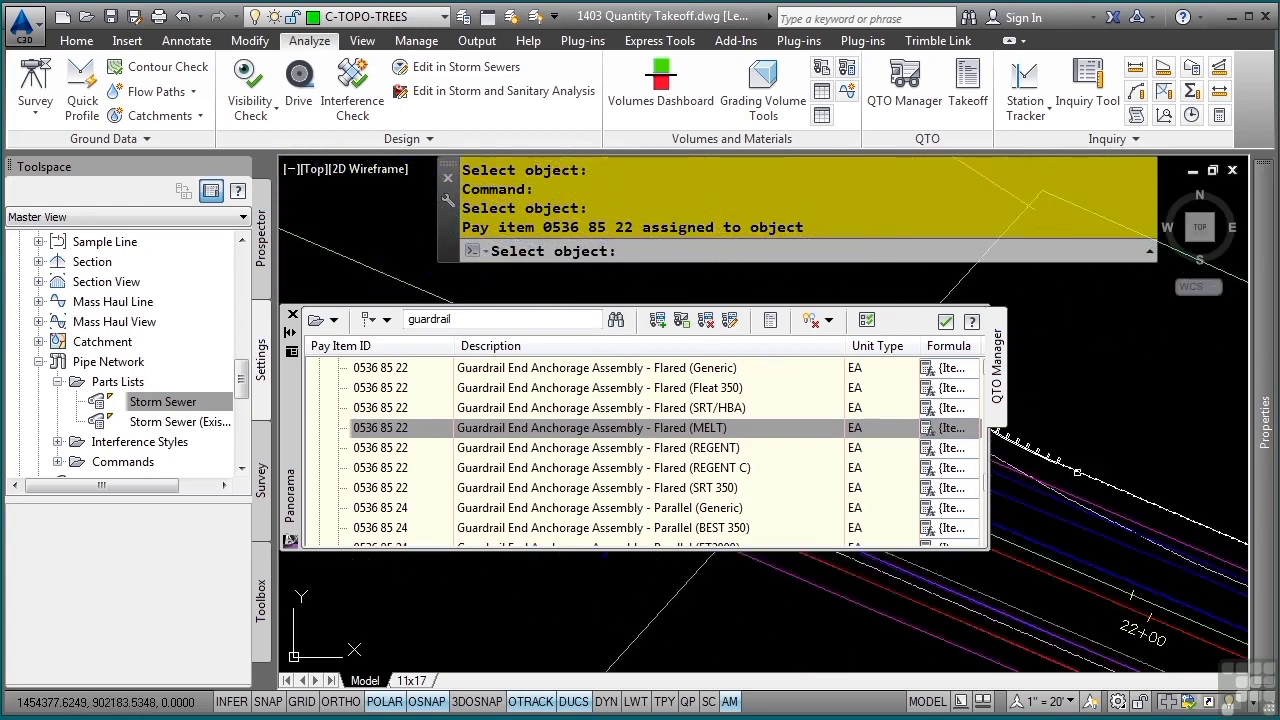
{"action": "scroll", "coordinate": [1096, 490], "scroll_direction": "up", "scroll_amount": 3}
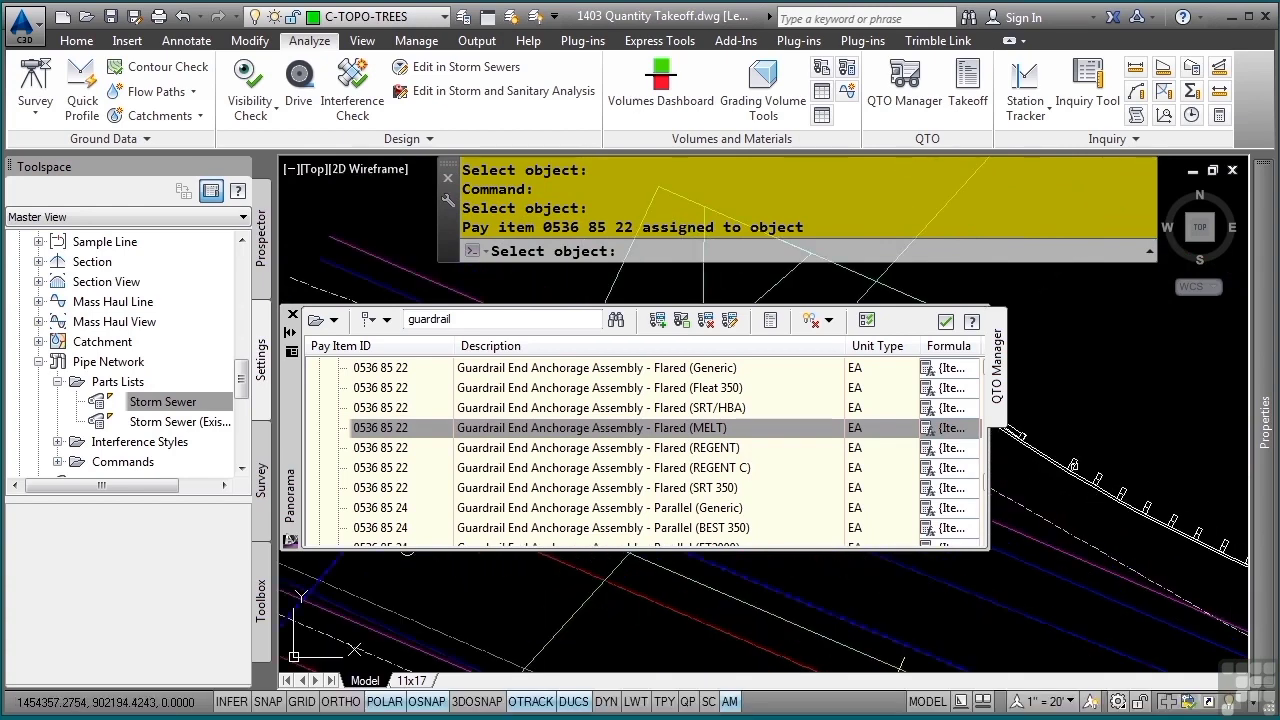
{"action": "left_click", "coordinate": [1072, 465]}
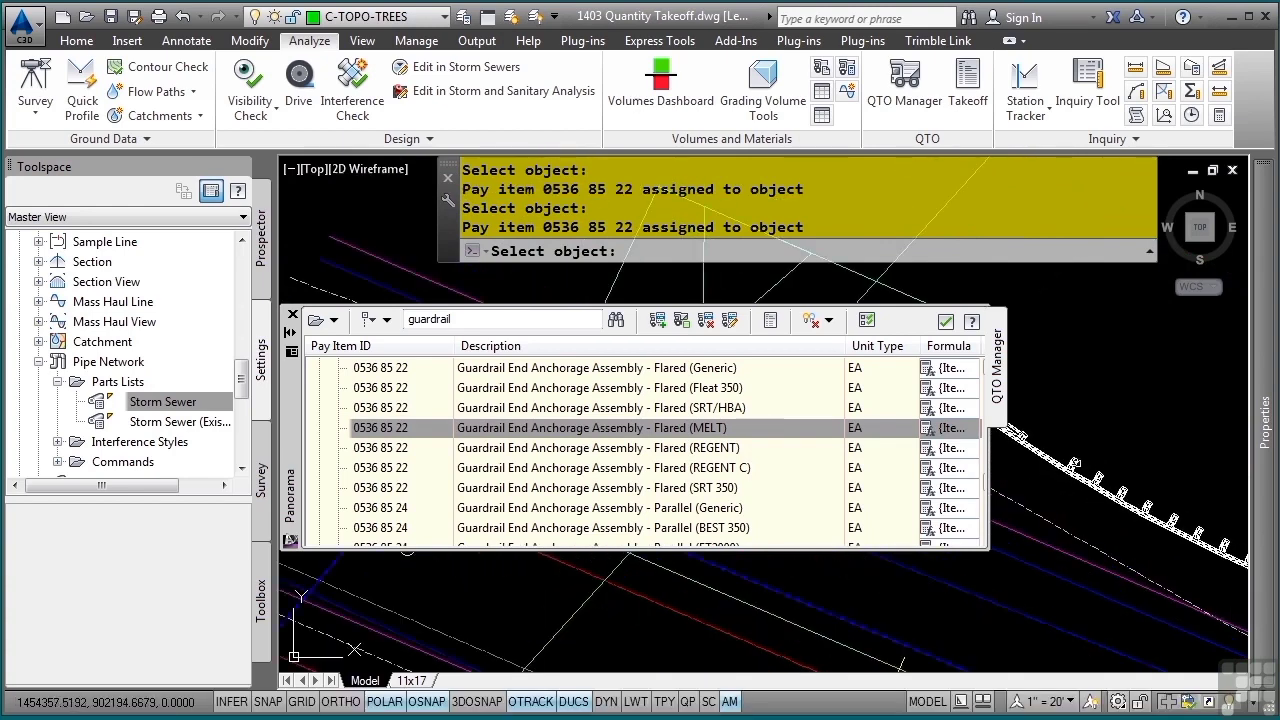
{"action": "key", "text": "Return"}
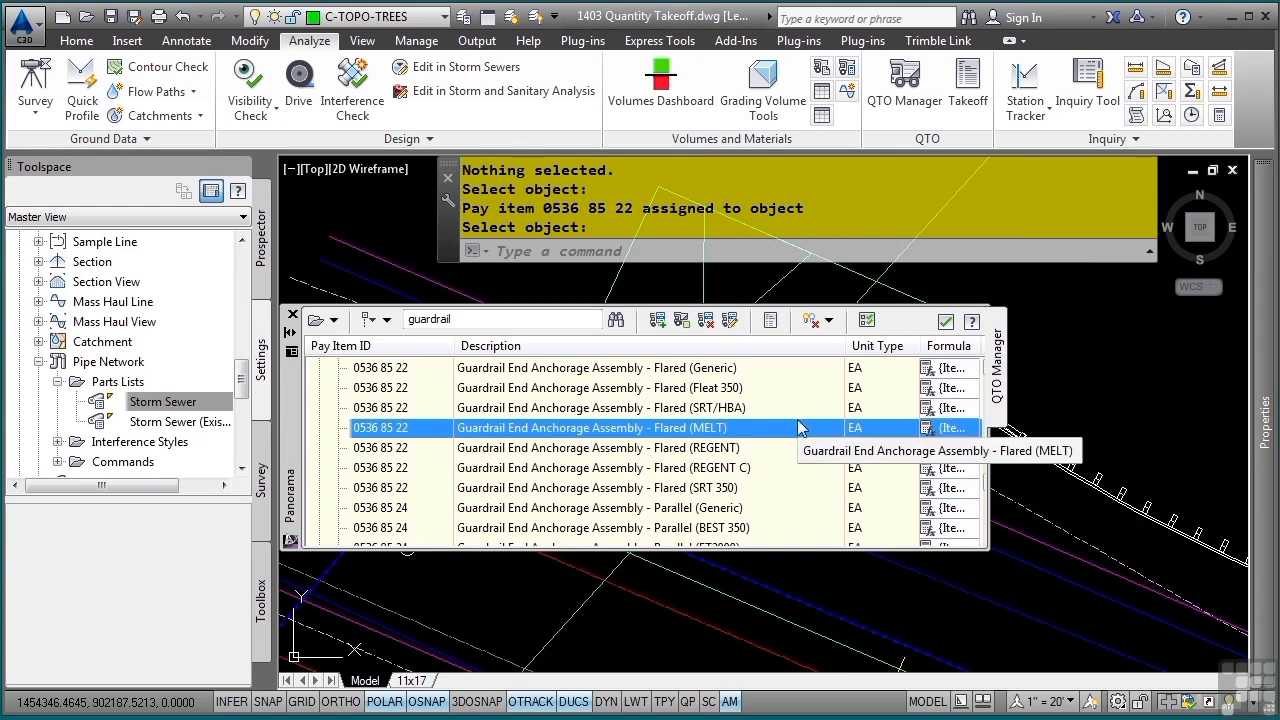
- Select all objects carrying the flared (MELT) anchorage pay item, check them in the object properties and clear the selection
{"action": "right_click", "coordinate": [632, 430]}
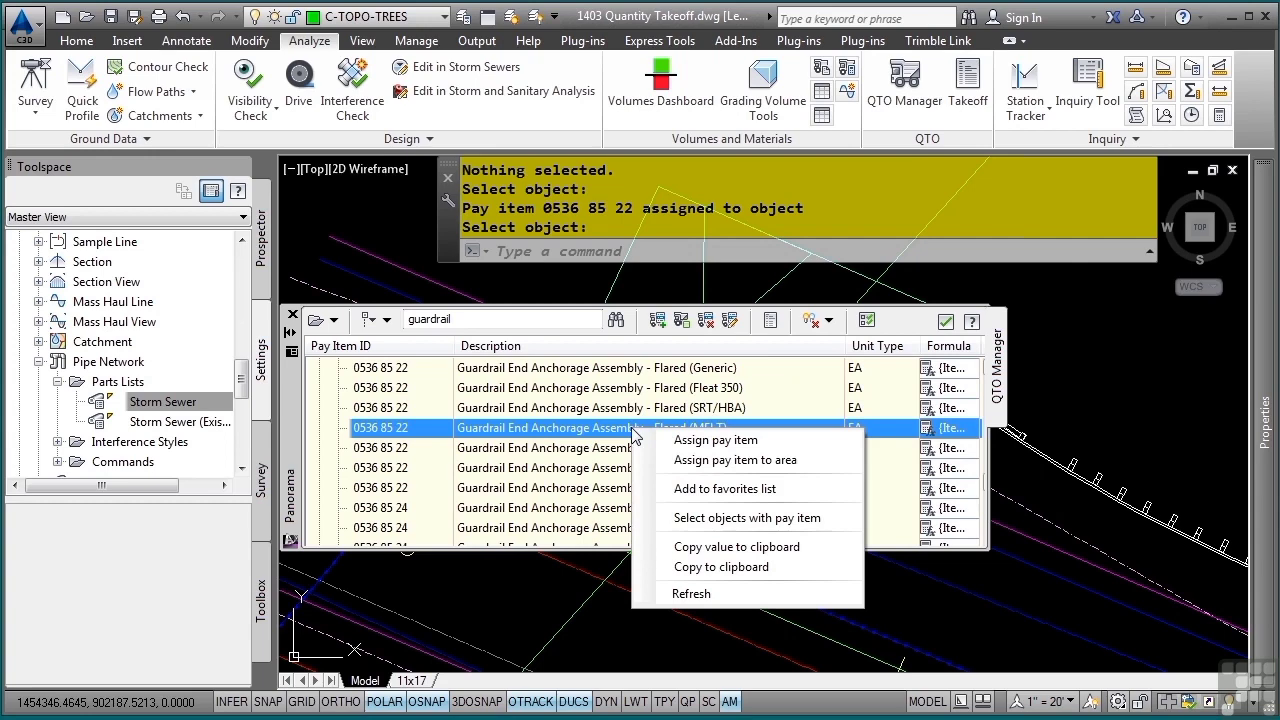
{"action": "left_click", "coordinate": [700, 517]}
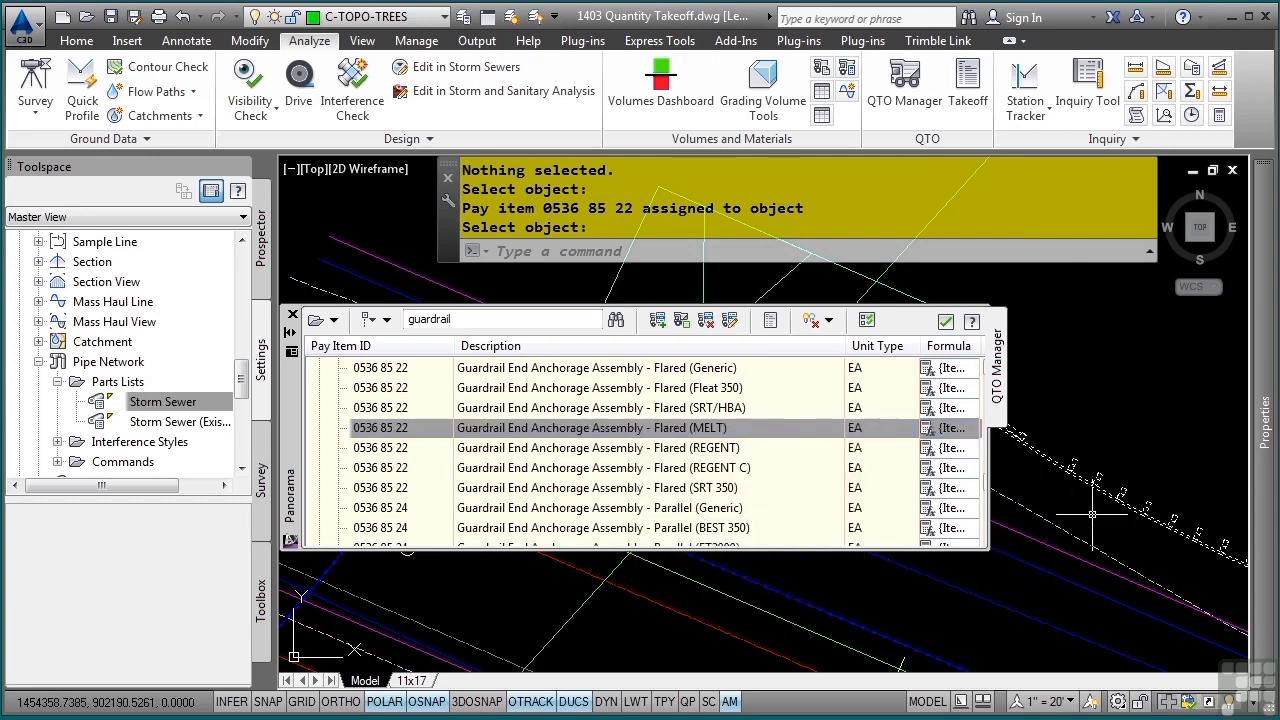
{"action": "mouse_move", "coordinate": [1267, 527]}
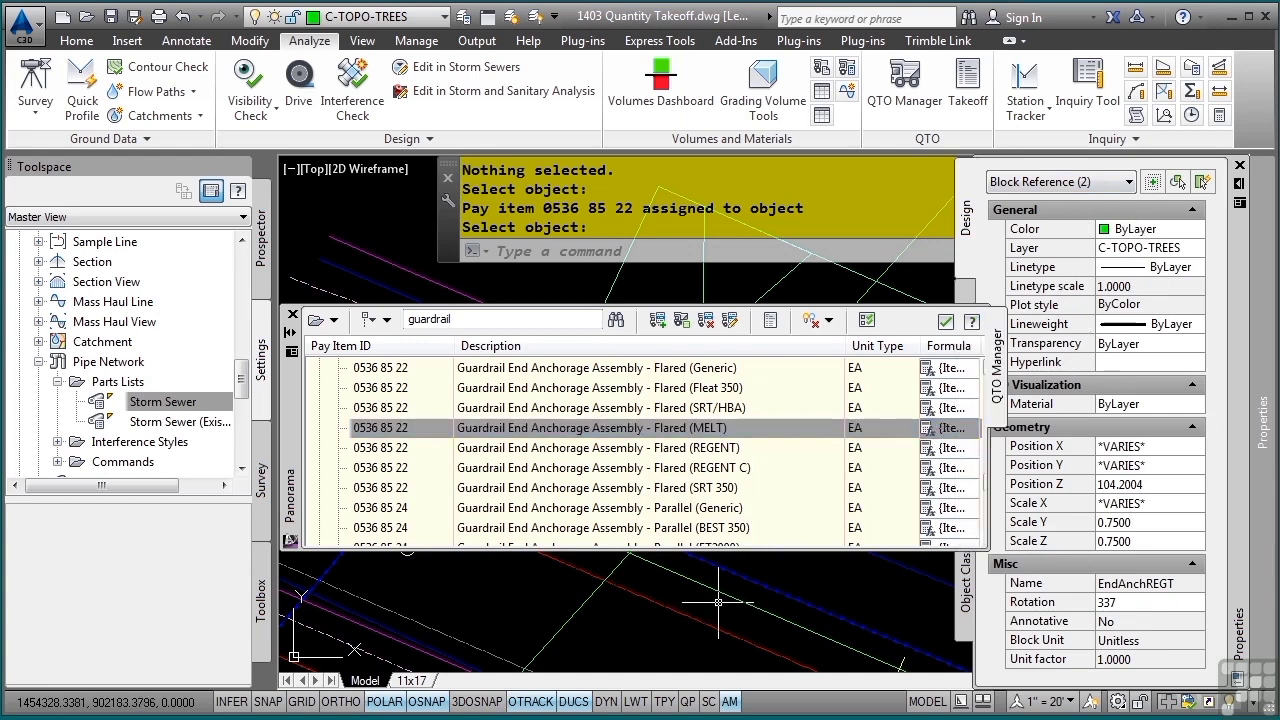
{"action": "key", "text": "Escape"}
{"action": "key", "text": "Escape"}
{"action": "key", "text": "Escape"}
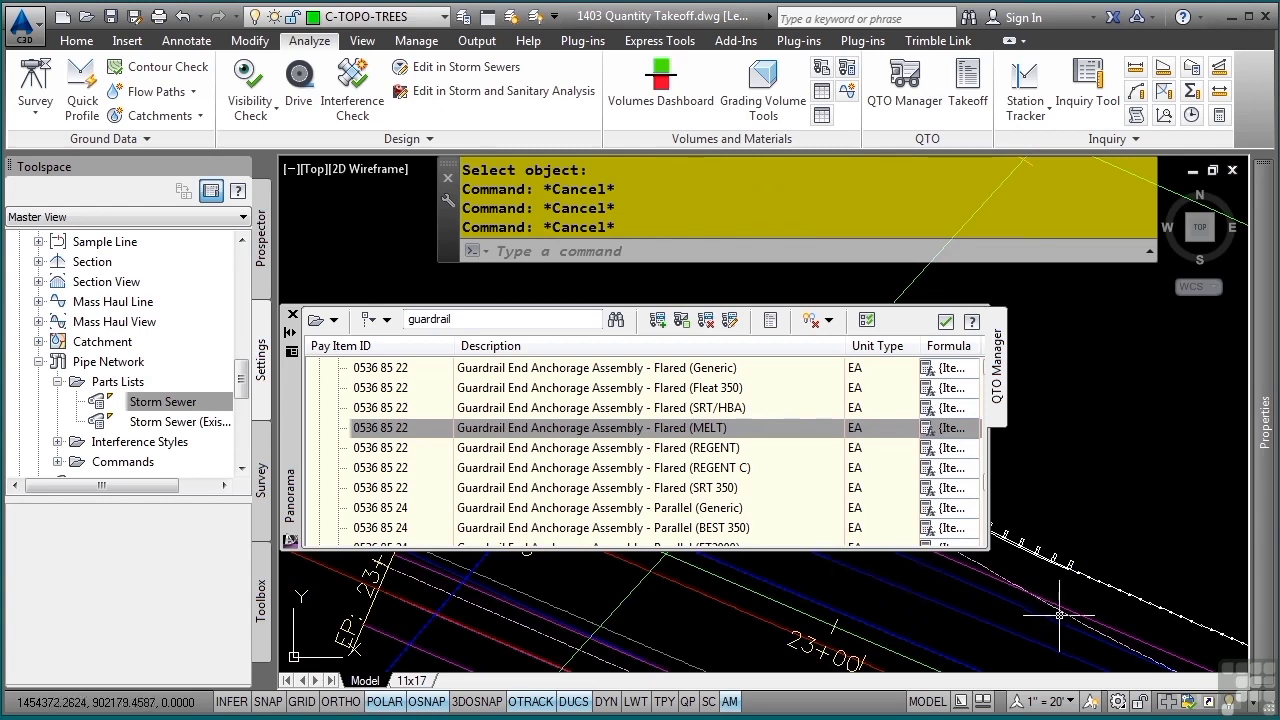
- Set the QTO Manager to auto-hide so that it no longer covers the drawing
{"action": "middle_click_drag", "start_coordinate": [1122, 612], "coordinate": [700, 385]}
{"action": "mouse_move", "coordinate": [1235, 612]}
{"action": "middle_mouse_down"}
{"action": "mouse_move", "coordinate": [1063, 489]}
{"action": "mouse_move", "coordinate": [1225, 502]}
{"action": "middle_mouse_up"}
{"action": "scroll", "coordinate": [1150, 515], "scroll_direction": "down", "scroll_amount": 4}
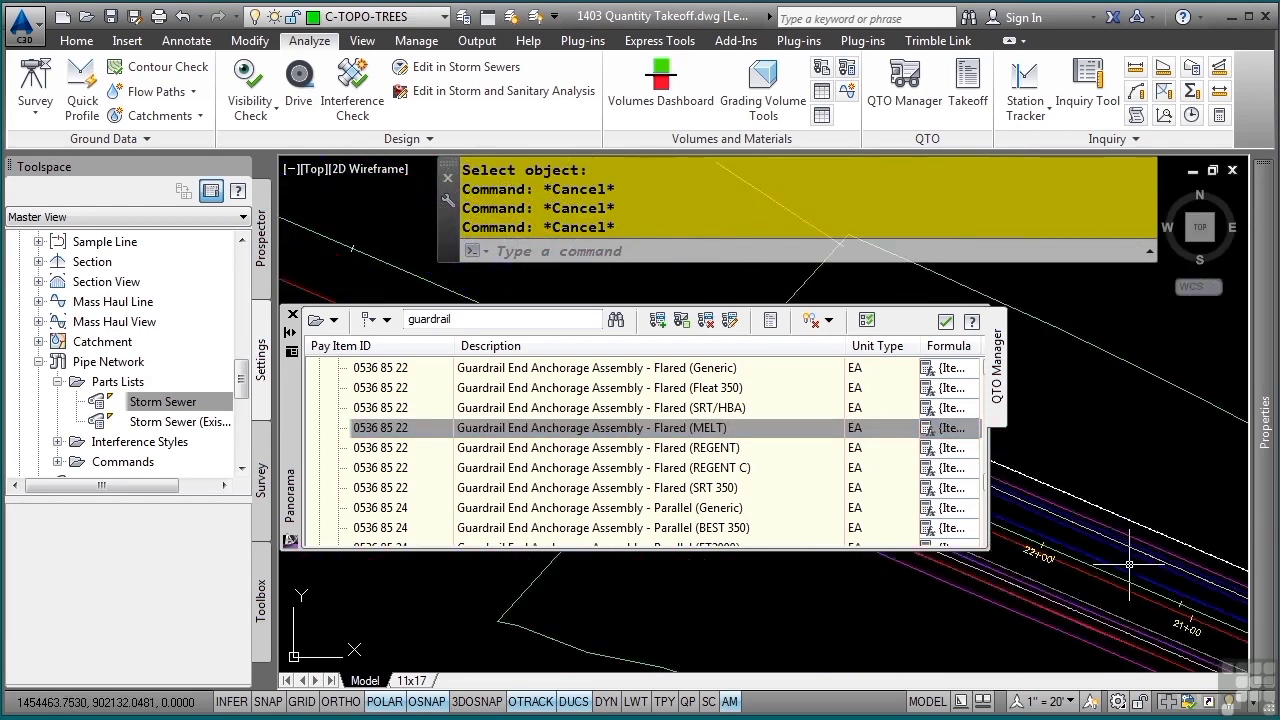
{"action": "middle_click_drag", "start_coordinate": [1243, 558], "coordinate": [1078, 474]}
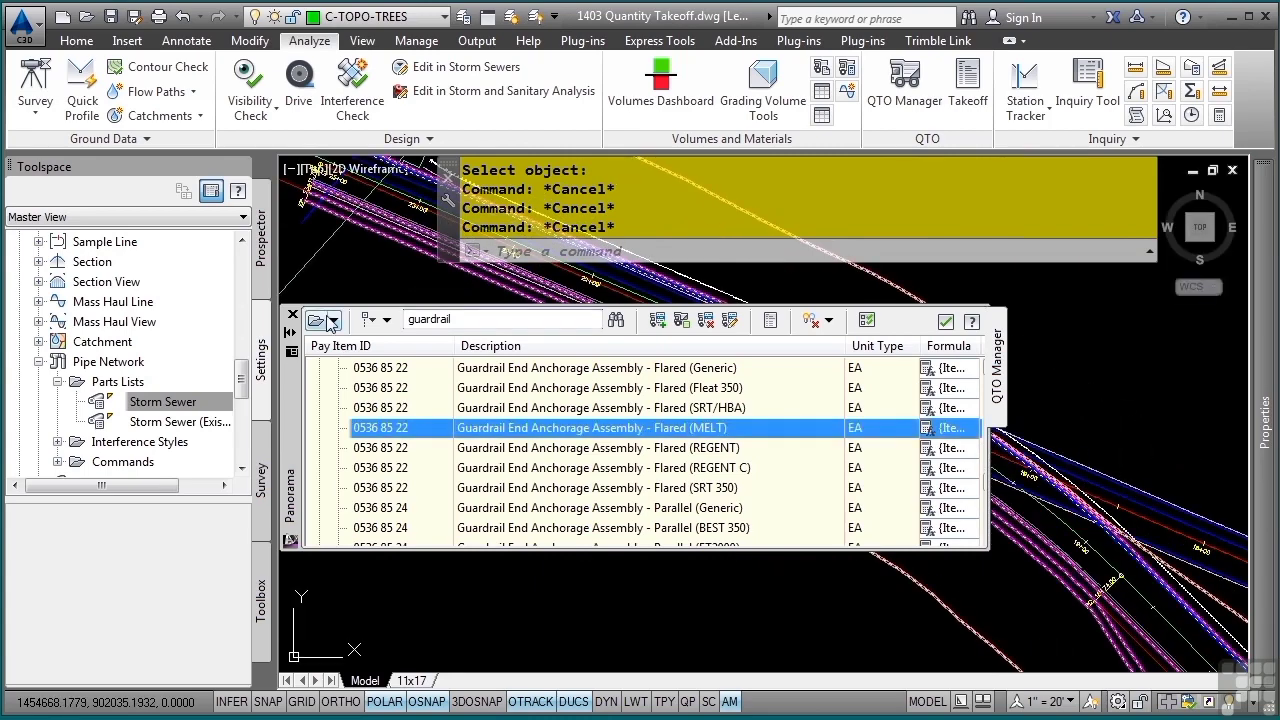
{"action": "left_click", "coordinate": [290, 335]}
- Select all the green tree blocks beside the road near station 4+00 by picking one and using Select Similar
{"action": "middle_click_drag", "start_coordinate": [1190, 620], "coordinate": [590, 336]}
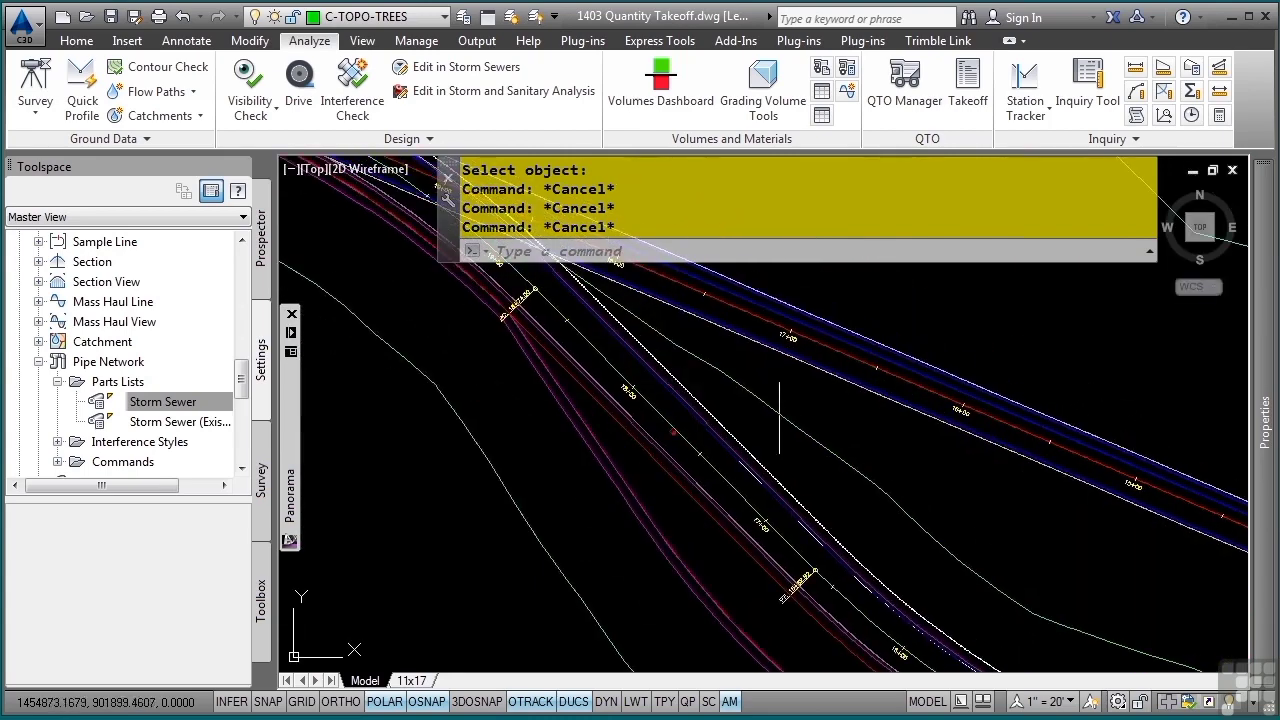
{"action": "middle_click_drag", "start_coordinate": [1120, 620], "coordinate": [777, 391]}
{"action": "middle_click_drag", "start_coordinate": [1200, 625], "coordinate": [572, 347]}
{"action": "middle_click_drag", "start_coordinate": [1010, 534], "coordinate": [583, 443]}
{"action": "middle_click_drag", "start_coordinate": [1200, 550], "coordinate": [480, 353]}
{"action": "scroll", "coordinate": [671, 434], "scroll_direction": "up", "scroll_amount": 4}
{"action": "middle_click_drag", "start_coordinate": [731, 495], "coordinate": [748, 423]}
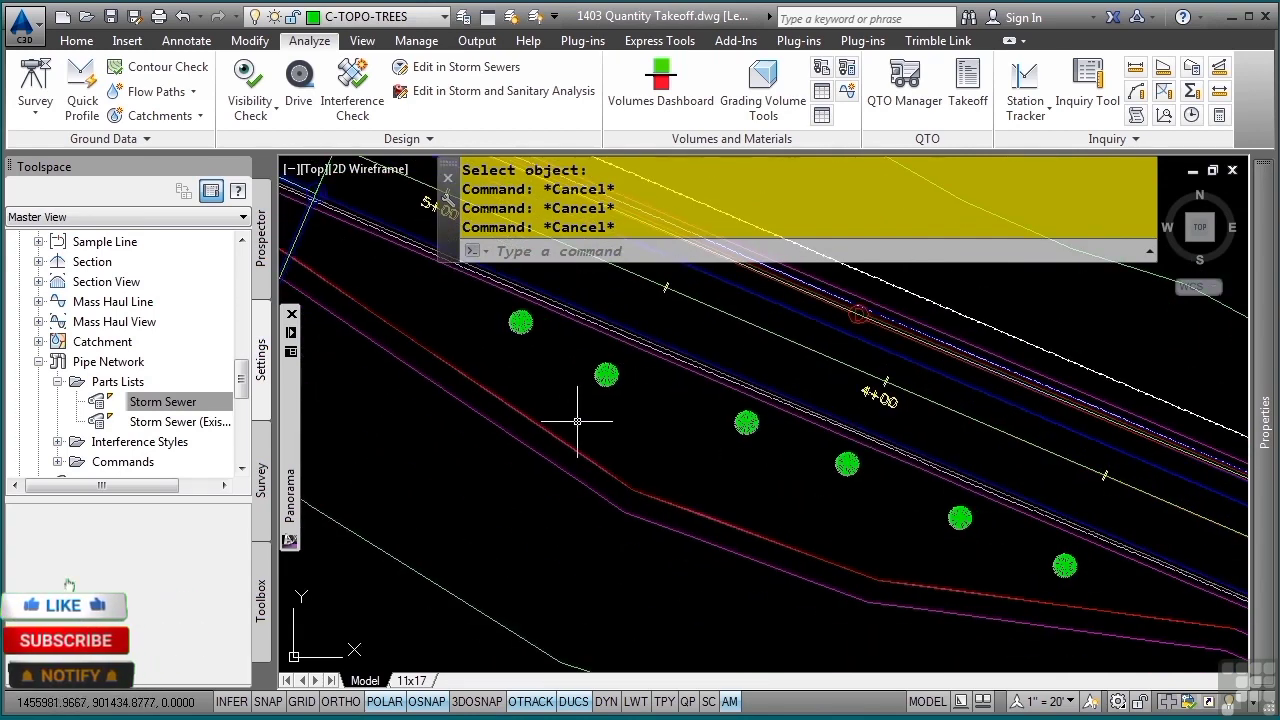
{"action": "left_click", "coordinate": [519, 322]}
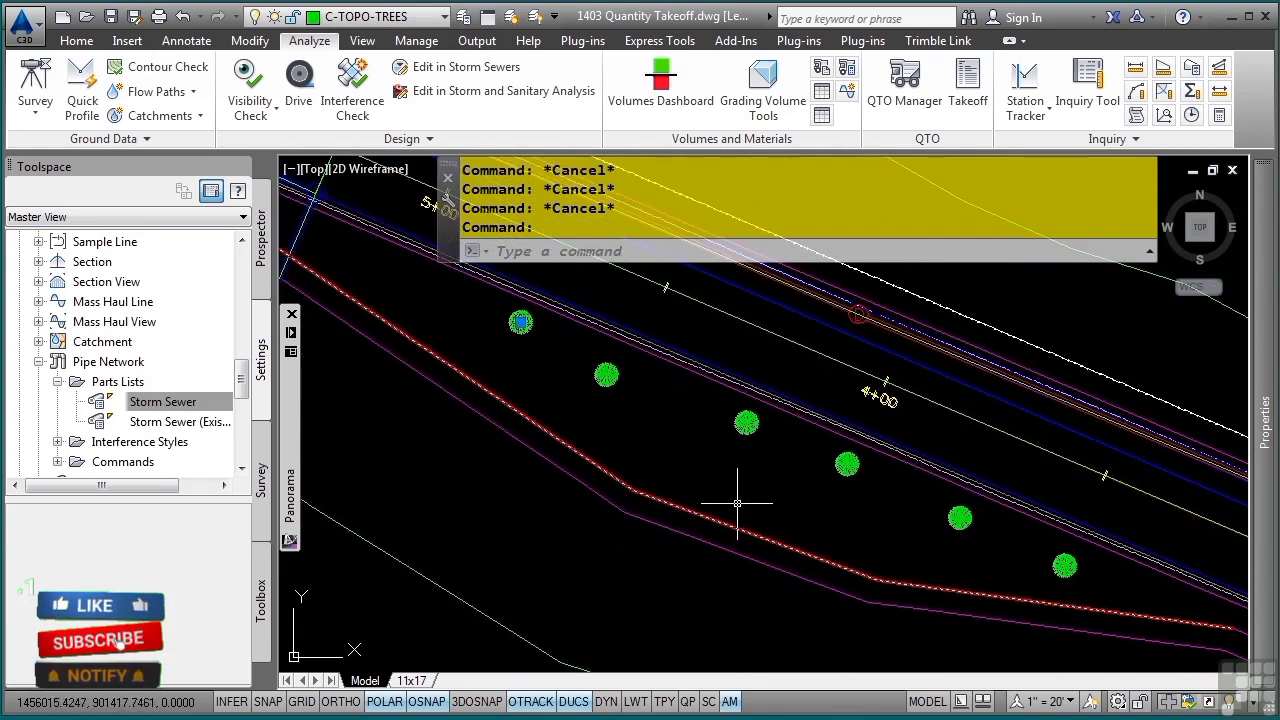
{"action": "right_click", "coordinate": [740, 502]}
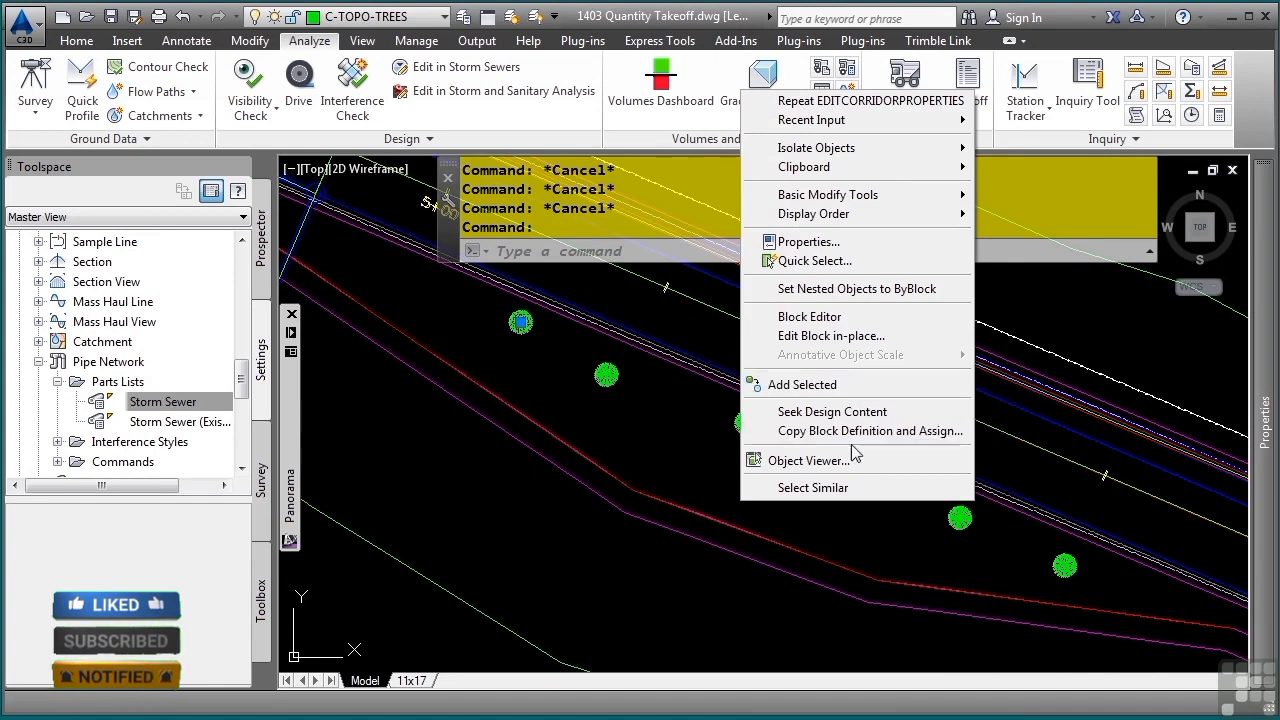
{"action": "left_click", "coordinate": [813, 487]}
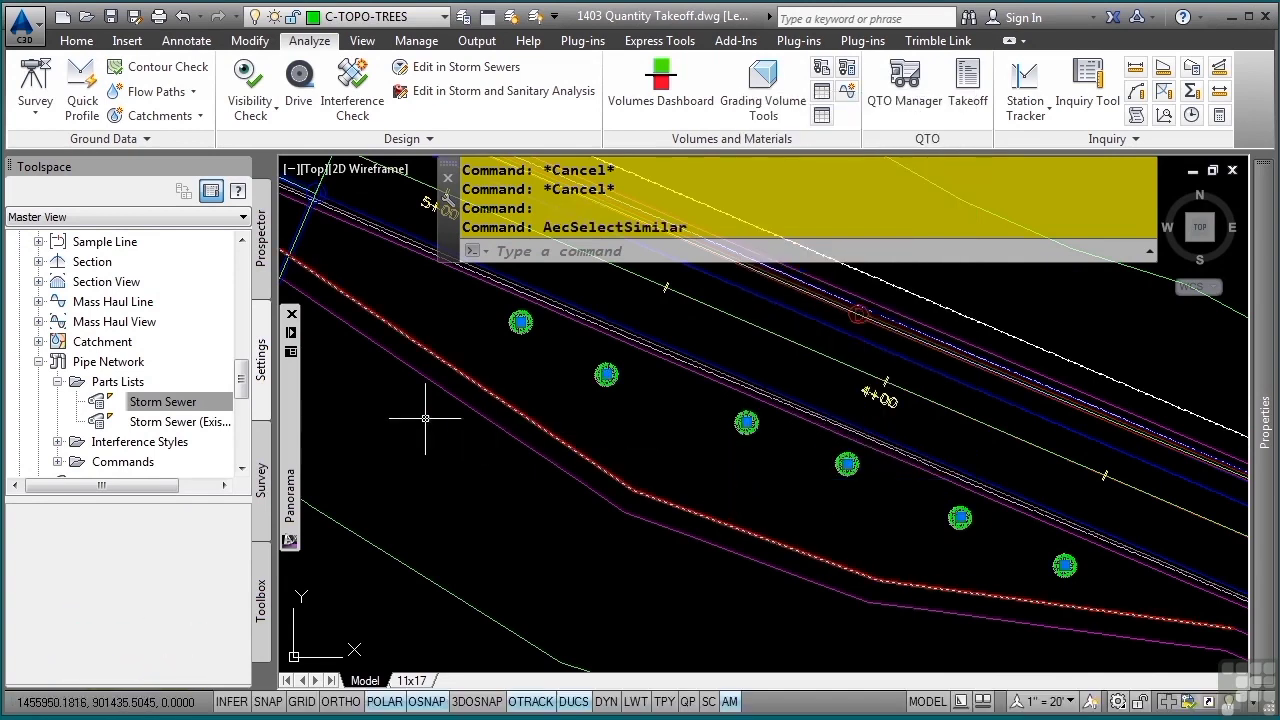
- Clear the "guardrail" filter and expand the 570-580 Grassing, Seeding, Sodding, Landscaping, Trees, Plants category to its landscape pay items
{"action": "mouse_move", "coordinate": [290, 420]}
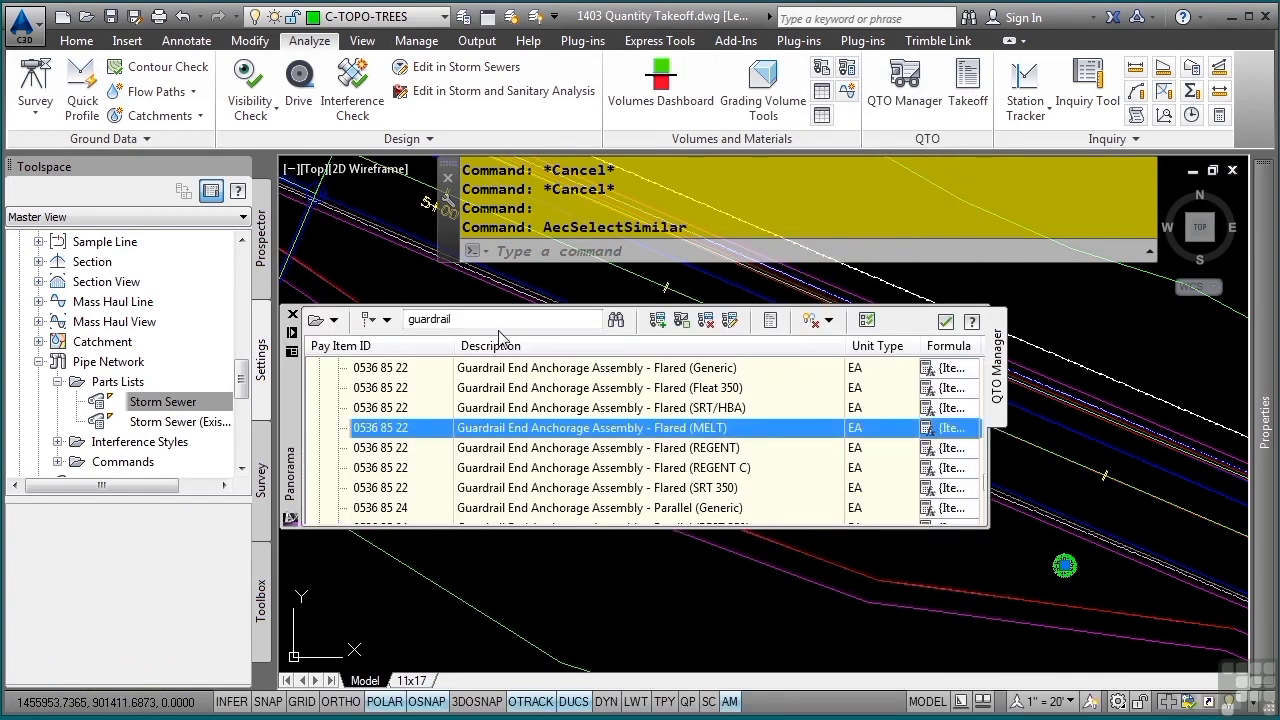
{"action": "left_click_drag", "start_coordinate": [494, 321], "coordinate": [346, 328]}
{"action": "key", "text": "Delete"}
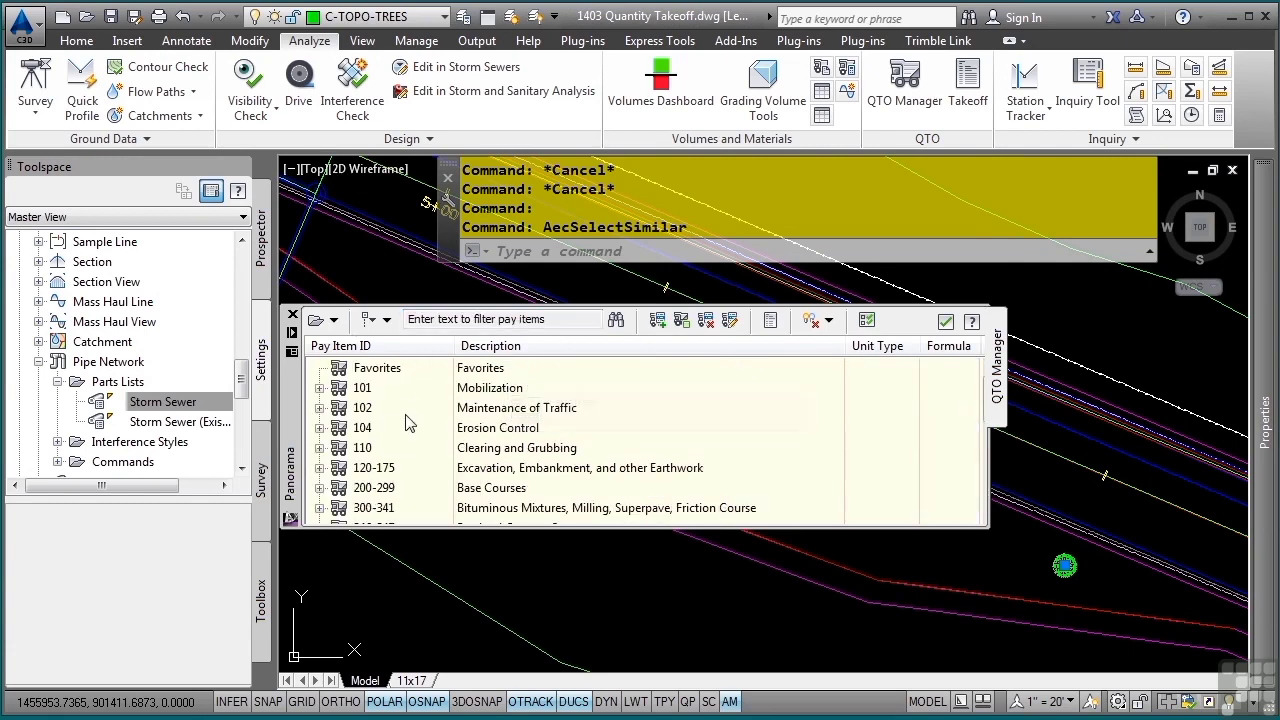
{"action": "scroll", "coordinate": [408, 428], "scroll_direction": "down", "scroll_amount": 2}
{"action": "scroll", "coordinate": [408, 428], "scroll_direction": "down", "scroll_amount": 4}
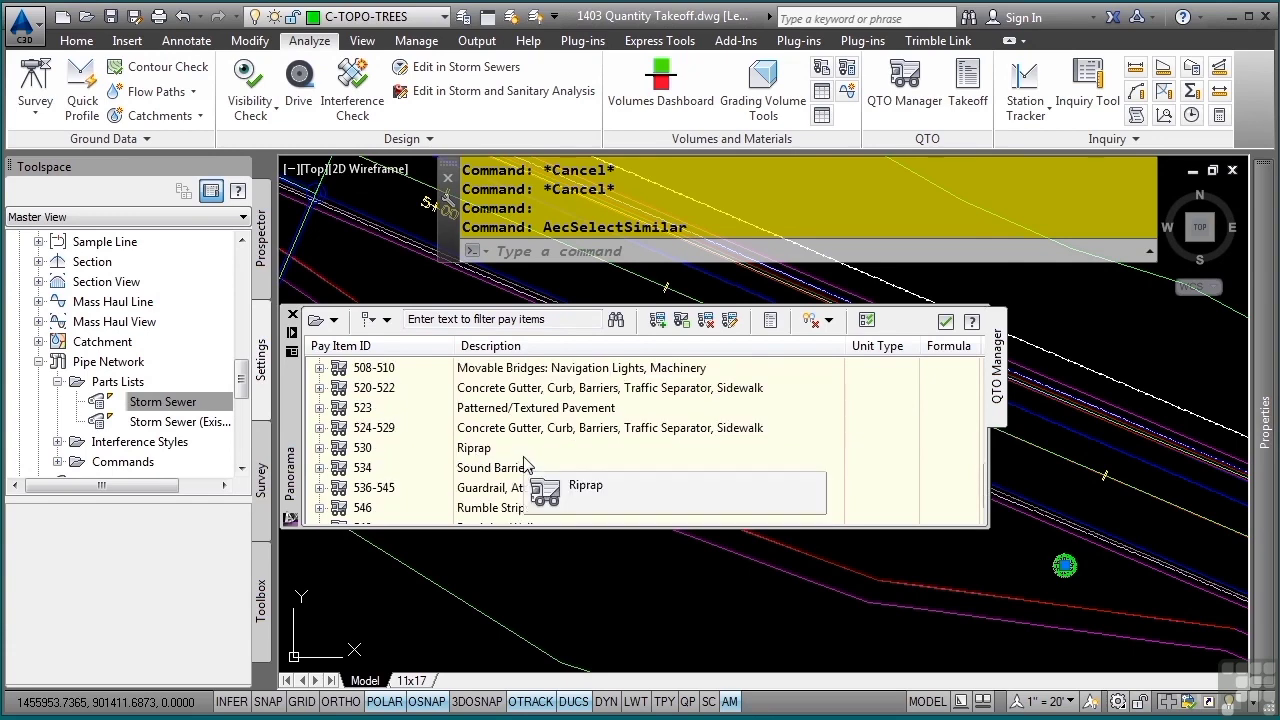
{"action": "scroll", "coordinate": [500, 465], "scroll_direction": "down", "scroll_amount": 3}
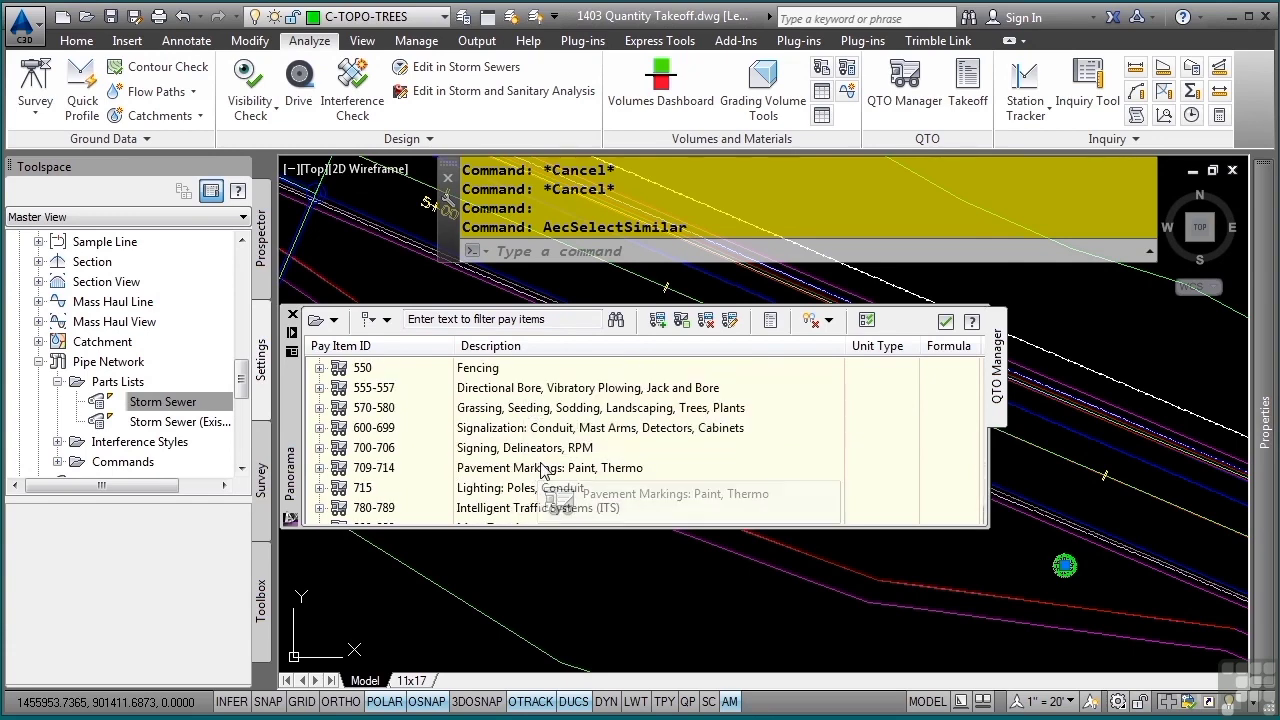
{"action": "left_click", "coordinate": [320, 408]}
{"action": "scroll", "coordinate": [517, 460], "scroll_direction": "down", "scroll_amount": 1}
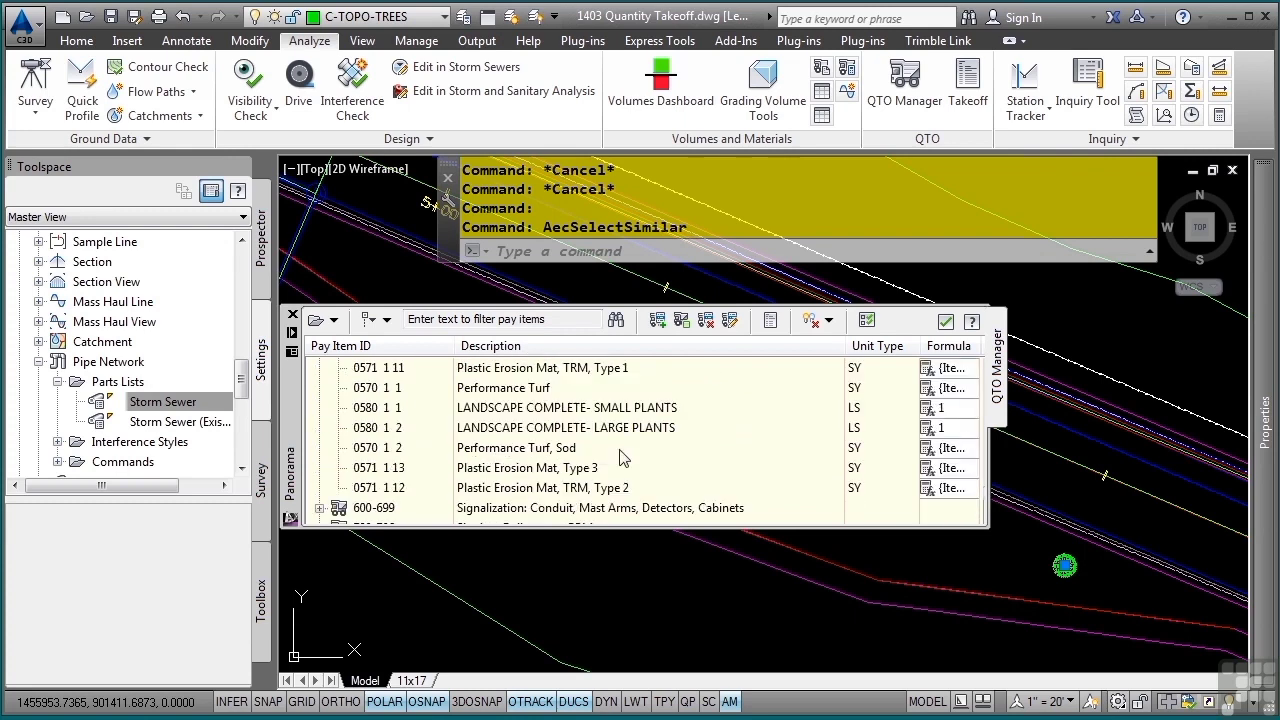
- Assign the 0580 1 2 LANDSCAPE COMPLETE- LARGE PLANTS pay item to the selected trees, clear the selection and check one tree's pay item
{"action": "left_click", "coordinate": [553, 427]}
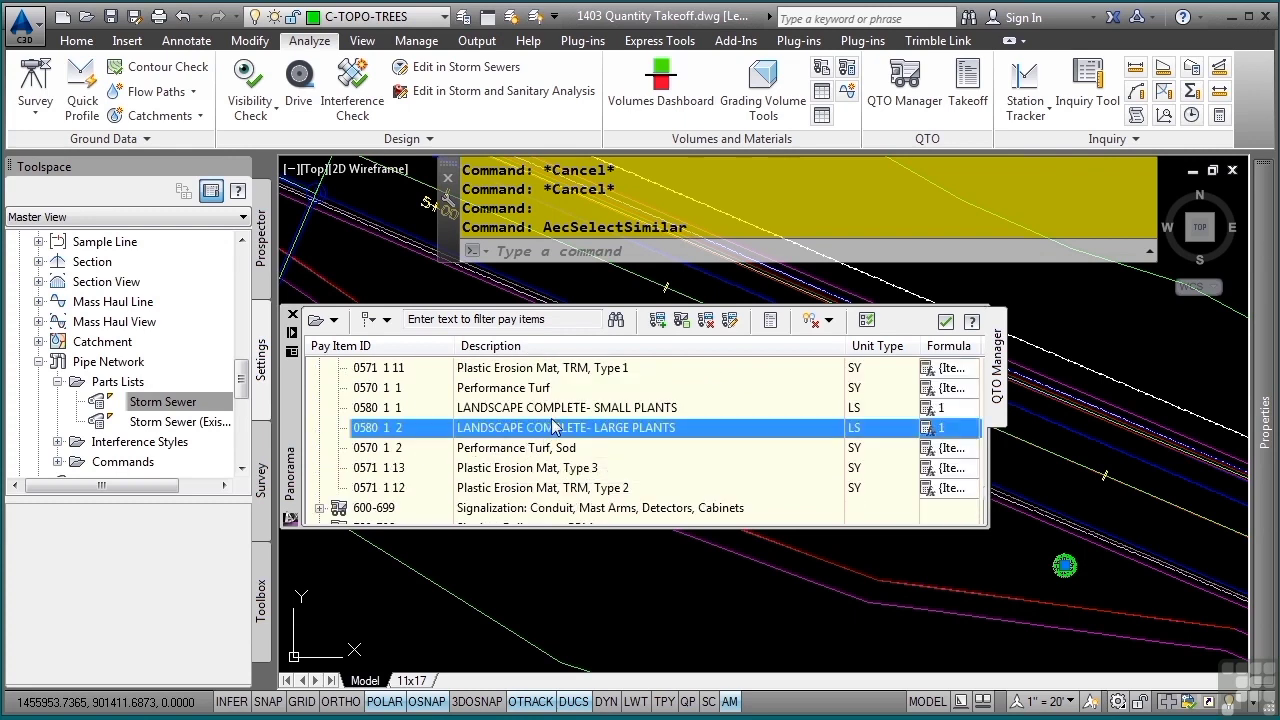
{"action": "right_click", "coordinate": [624, 432]}
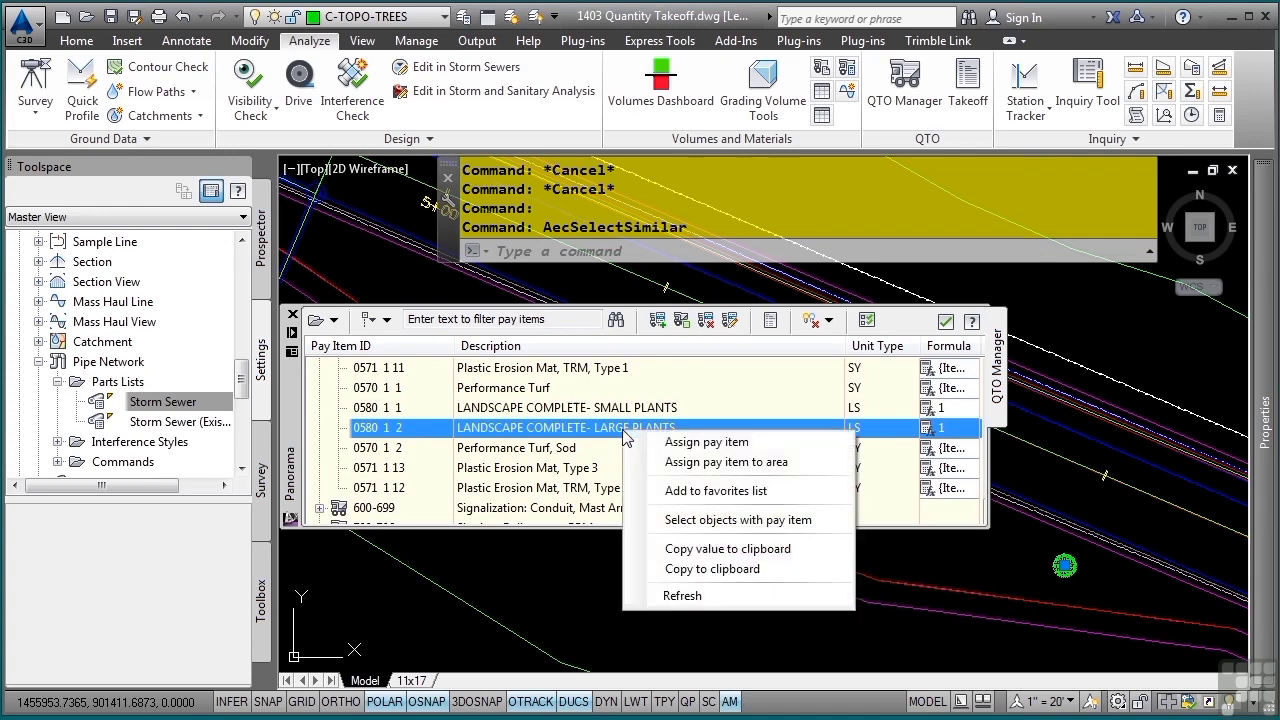
{"action": "left_click", "coordinate": [668, 443]}
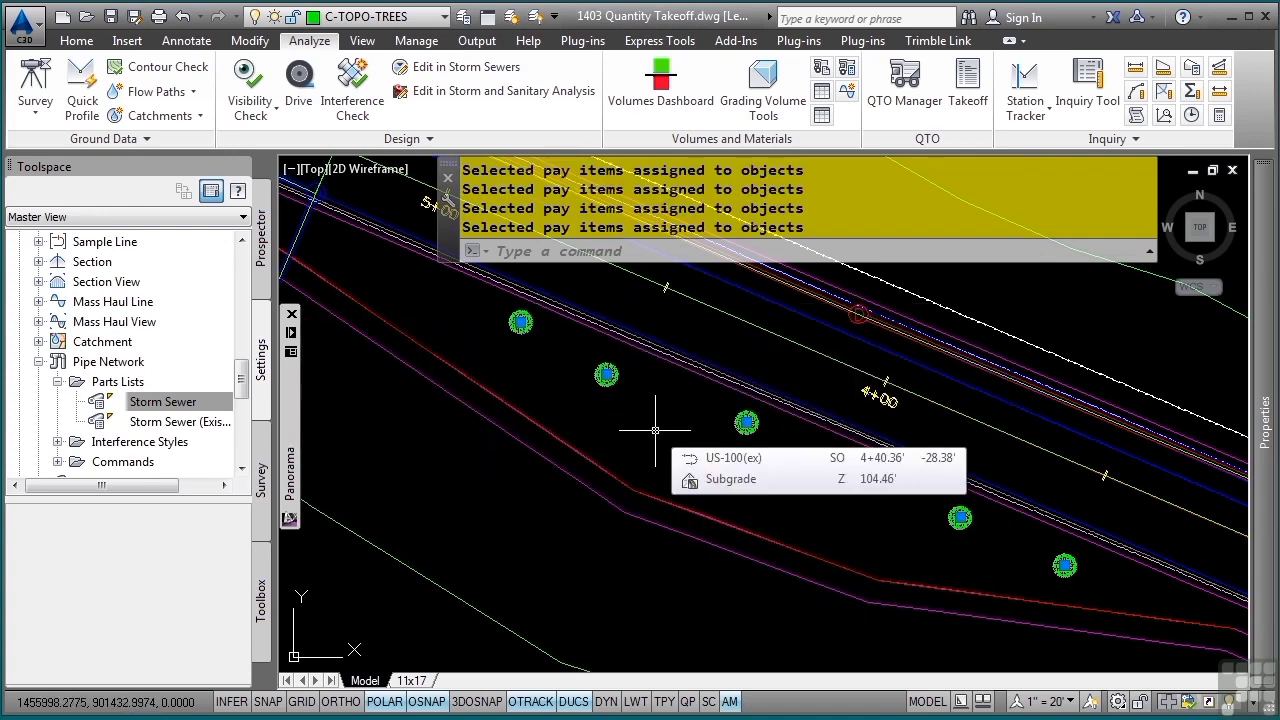
{"action": "key", "text": "Escape"}
{"action": "key", "text": "Escape"}
{"action": "key", "text": "Escape"}
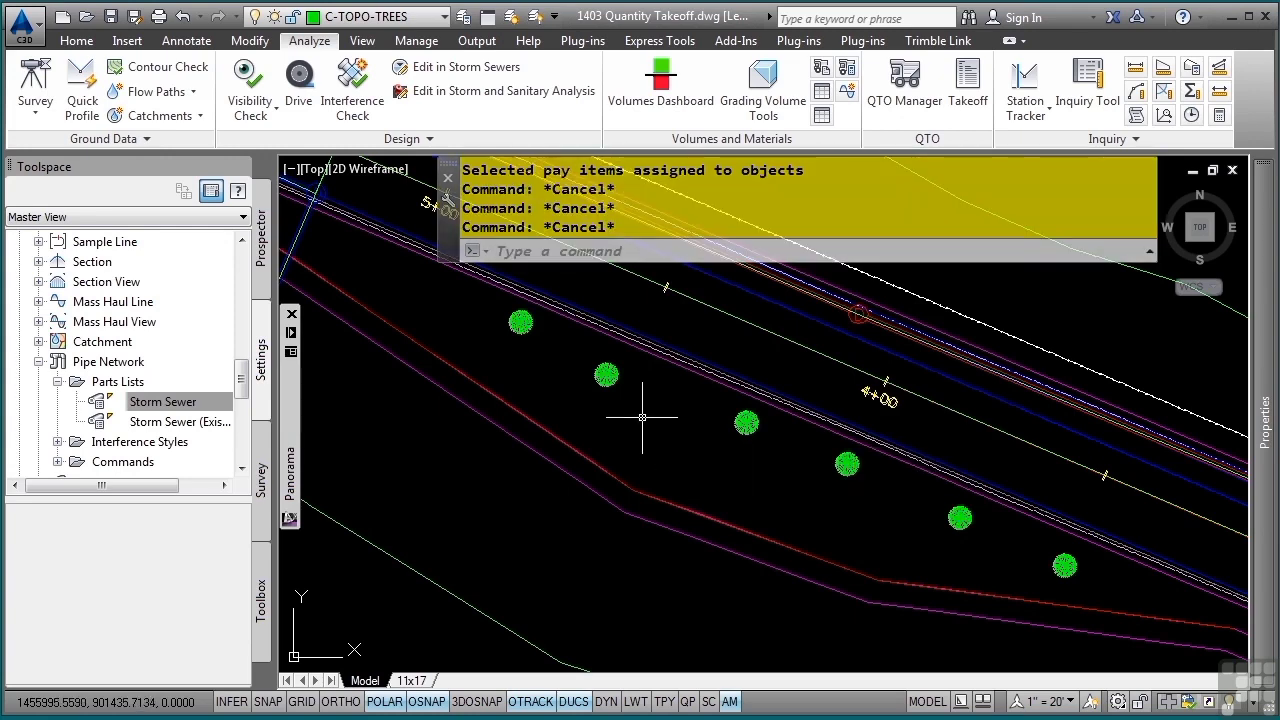
{"action": "mouse_move", "coordinate": [617, 372]}
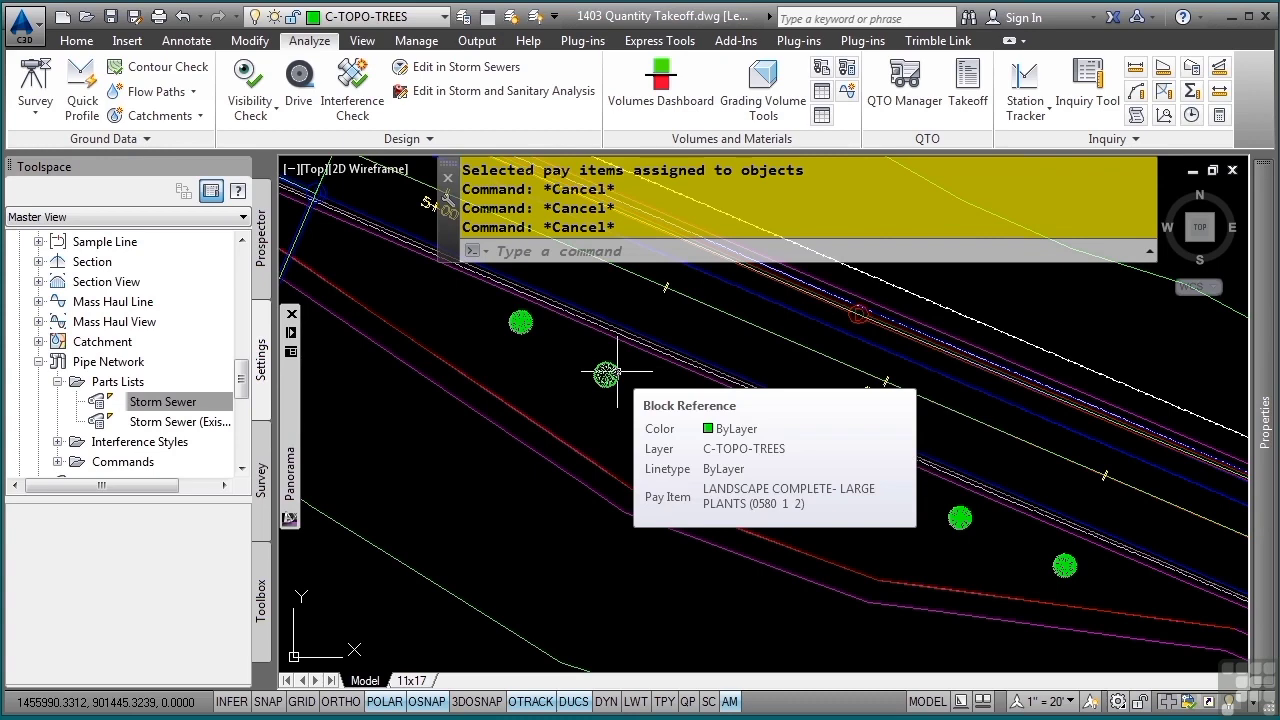
- Add the LANDSCAPE COMPLETE- LARGE PLANTS pay item to the favorites list and expand the Favorites category
{"action": "mouse_move", "coordinate": [302, 465]}
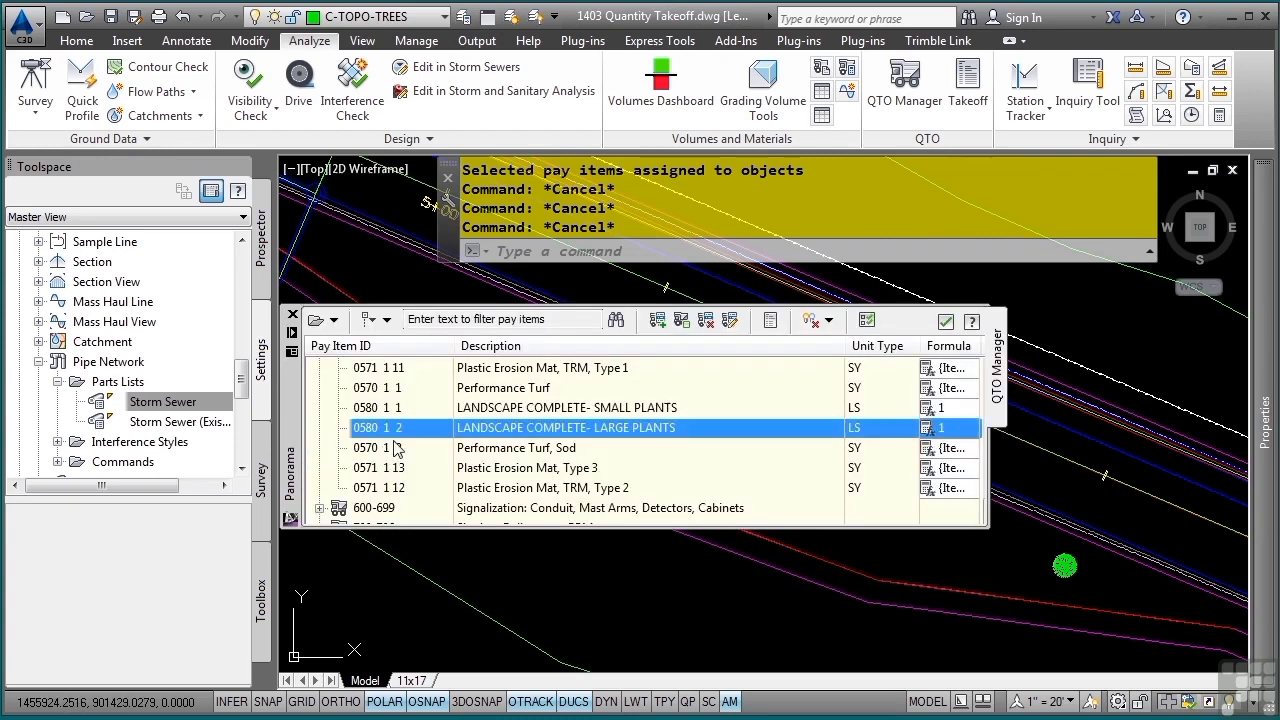
{"action": "right_click", "coordinate": [489, 430]}
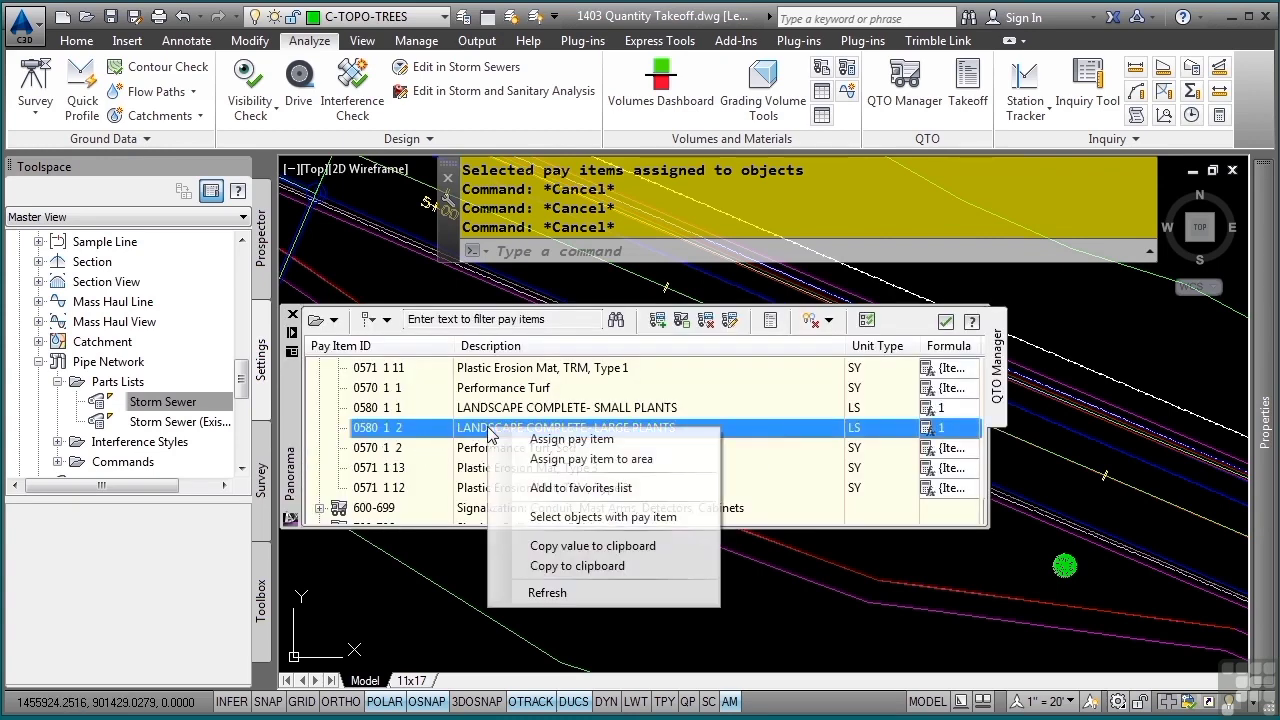
{"action": "left_click", "coordinate": [594, 489]}
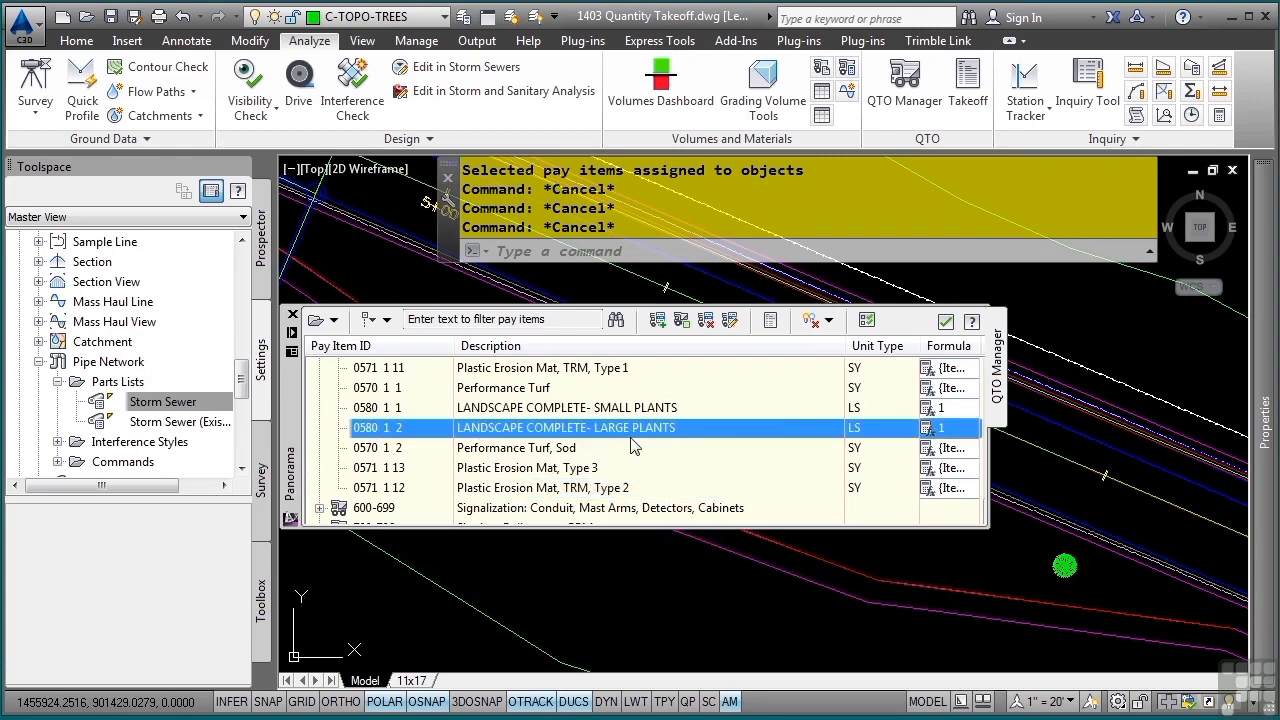
{"action": "left_click_drag", "start_coordinate": [988, 486], "coordinate": [1014, 398]}
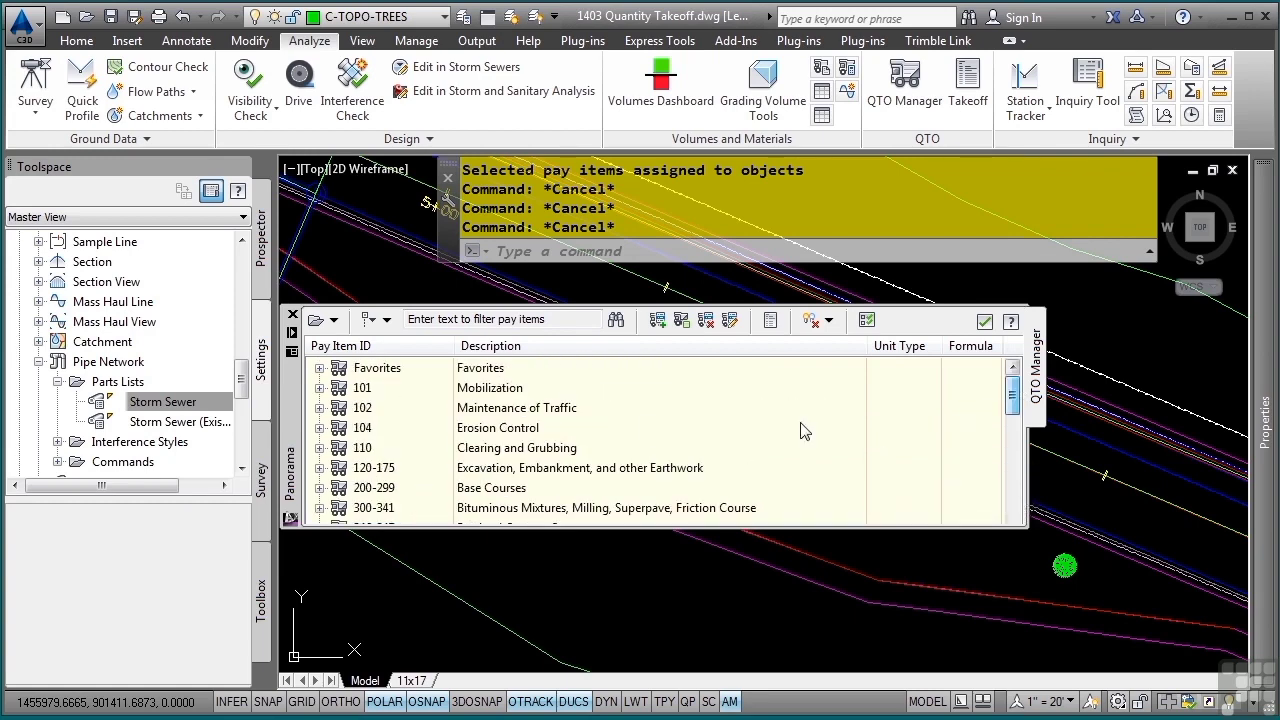
{"action": "left_click", "coordinate": [319, 369]}
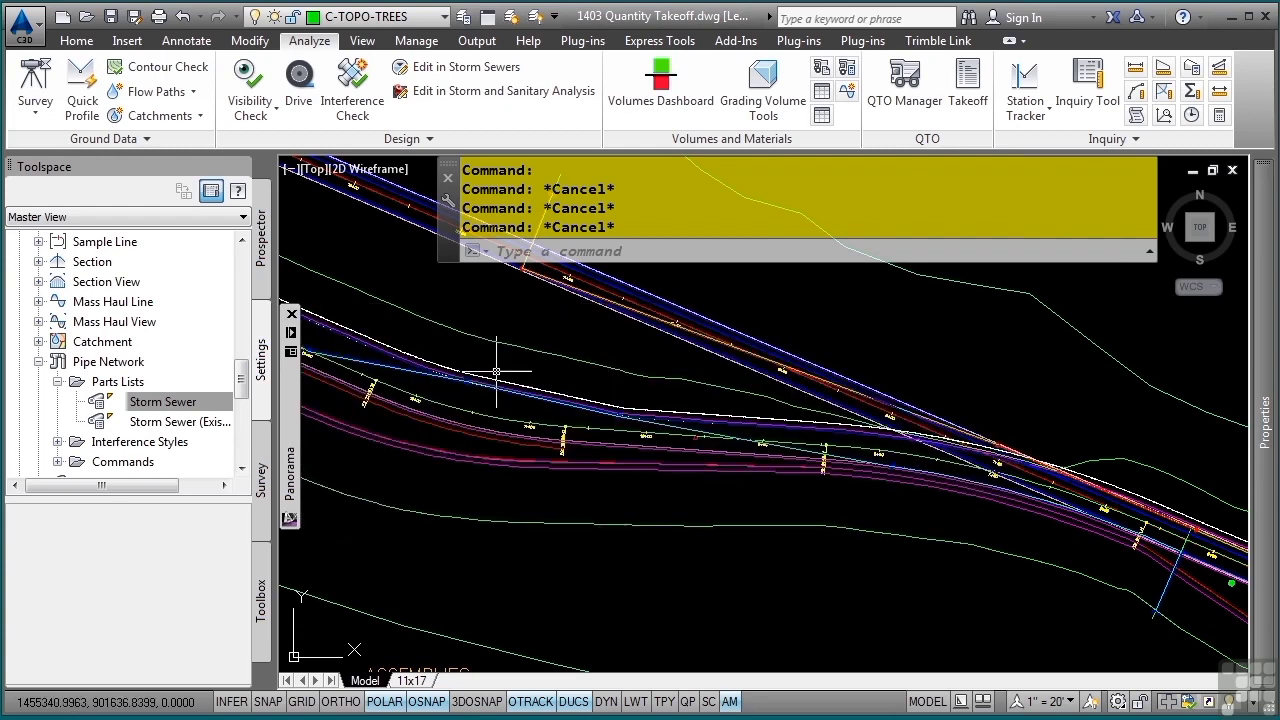
- Isolate the layer of the green boundary line around the bypass so that the whole closed outline can be seen
{"action": "left_click", "coordinate": [76, 40]}
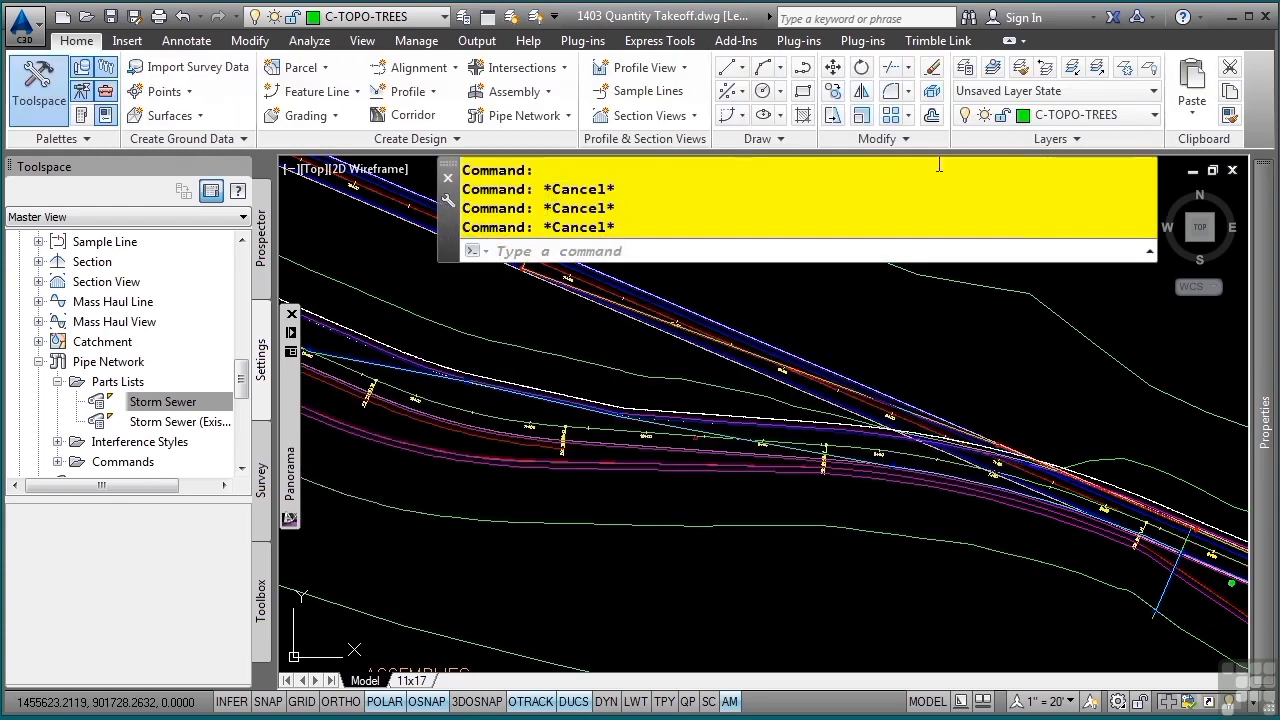
{"action": "left_click", "coordinate": [1072, 67]}
{"action": "left_click", "coordinate": [472, 337]}
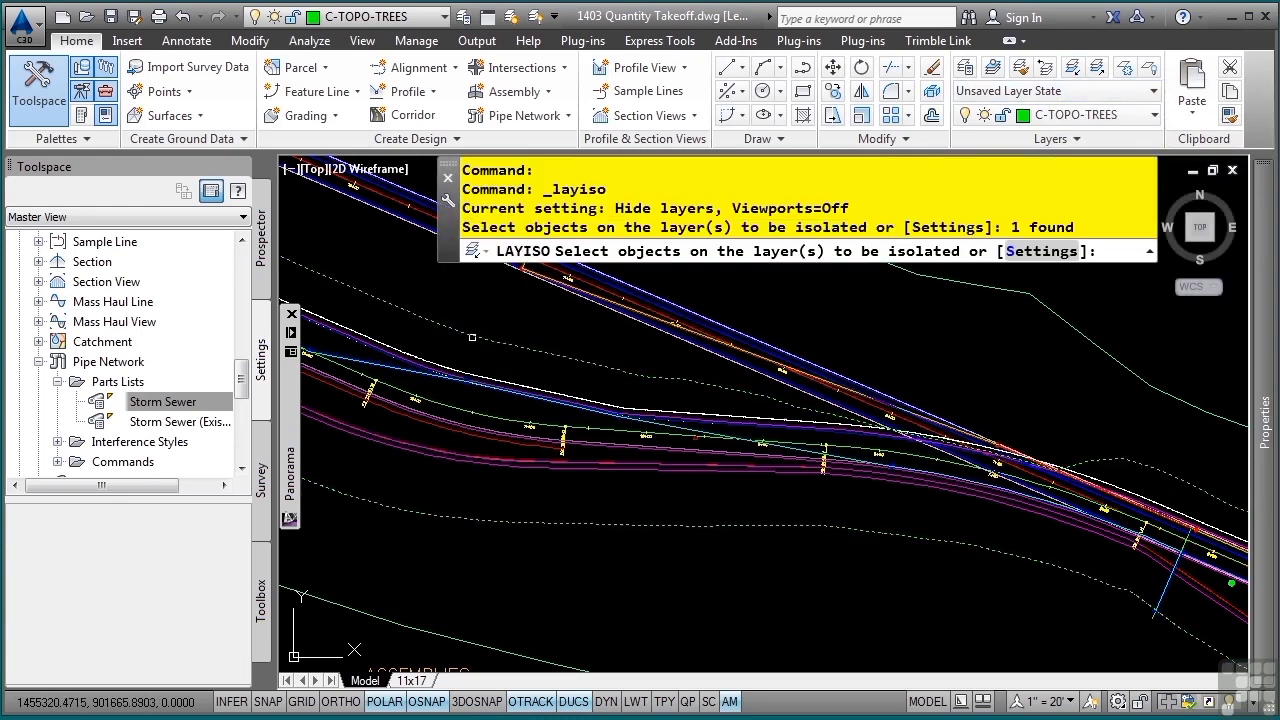
{"action": "key", "text": "Return"}
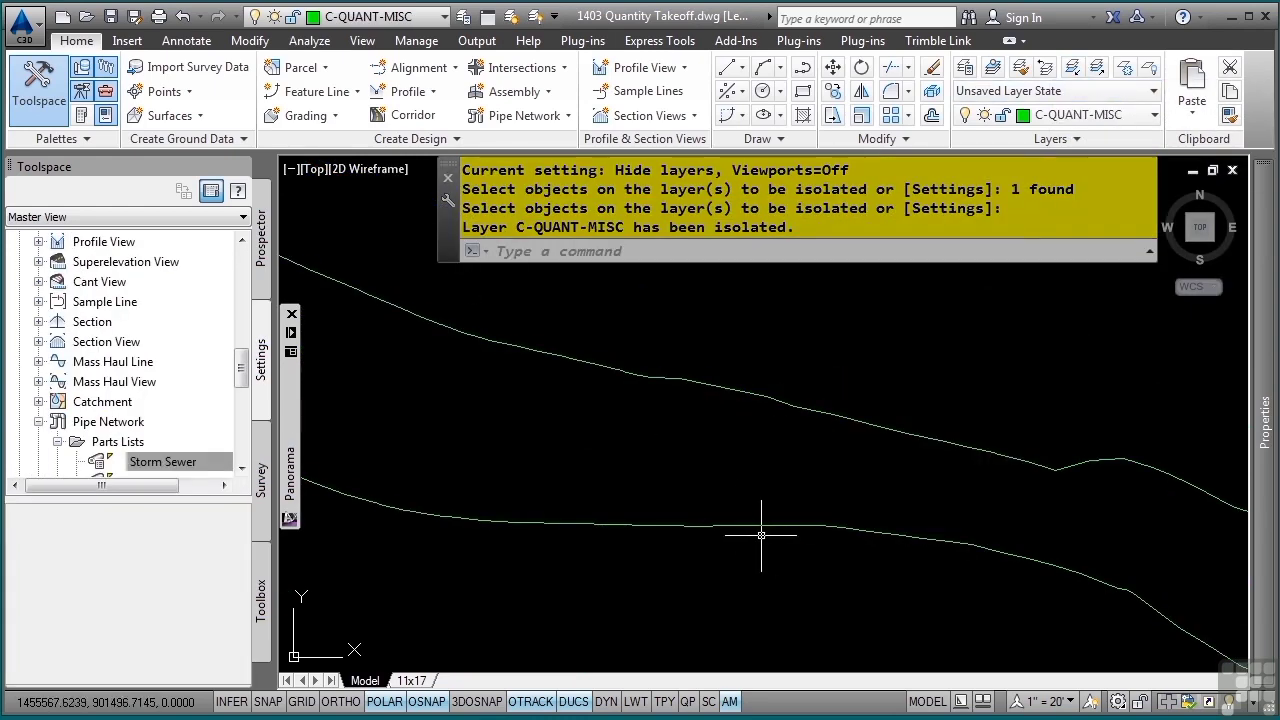
{"action": "middle_click", "coordinate": [755, 536]}
{"action": "middle_click", "coordinate": [755, 536]}
{"action": "middle_click_drag", "start_coordinate": [839, 517], "coordinate": [804, 633]}
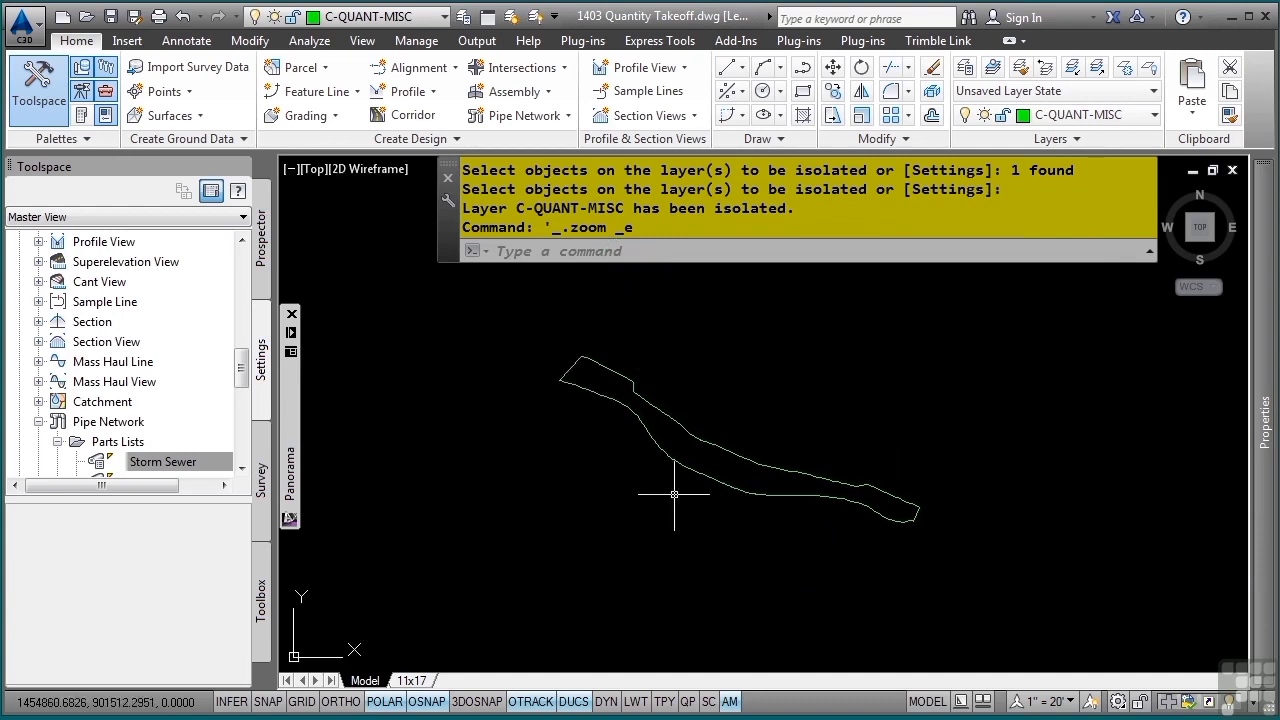
{"action": "scroll", "coordinate": [672, 470], "scroll_direction": "up", "scroll_amount": 2}
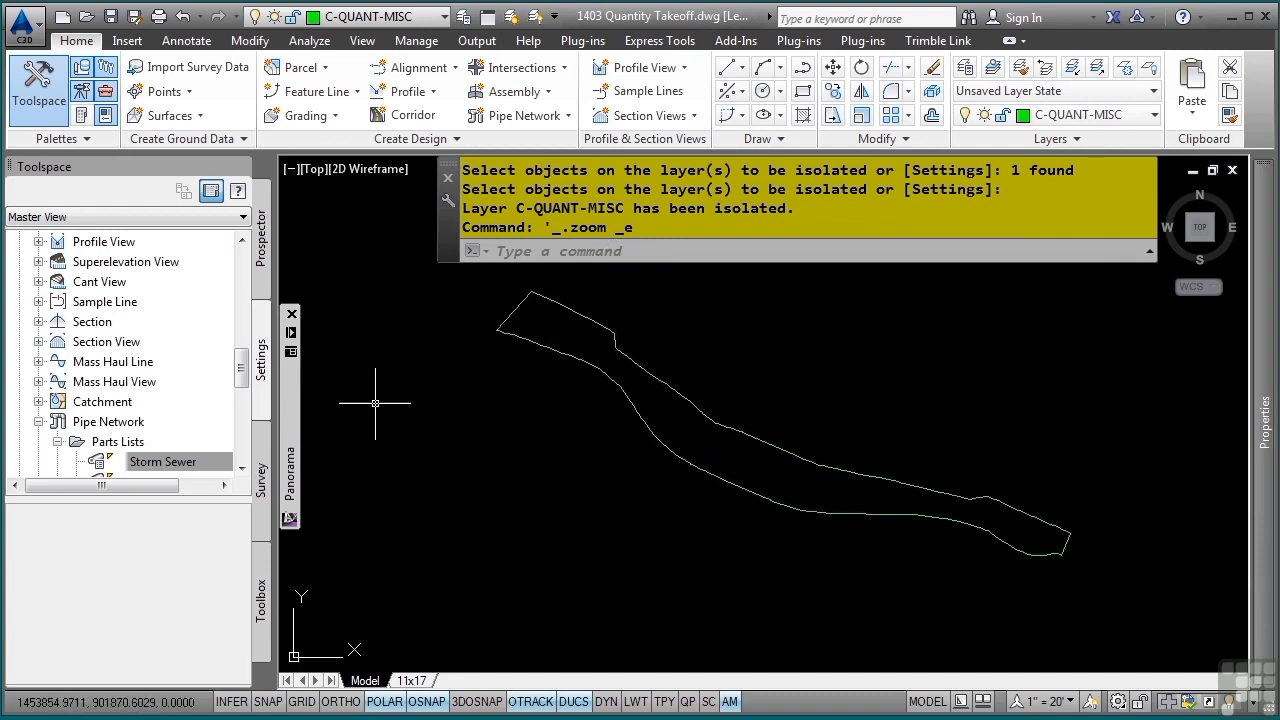
- Filter the pay items by "clearing" and expand the 110 Clearing and Grubbing category
{"action": "mouse_move", "coordinate": [296, 440]}
{"action": "key", "text": "BackSpace"}
{"action": "key", "text": "BackSpace"}
{"action": "key", "text": "BackSpace"}
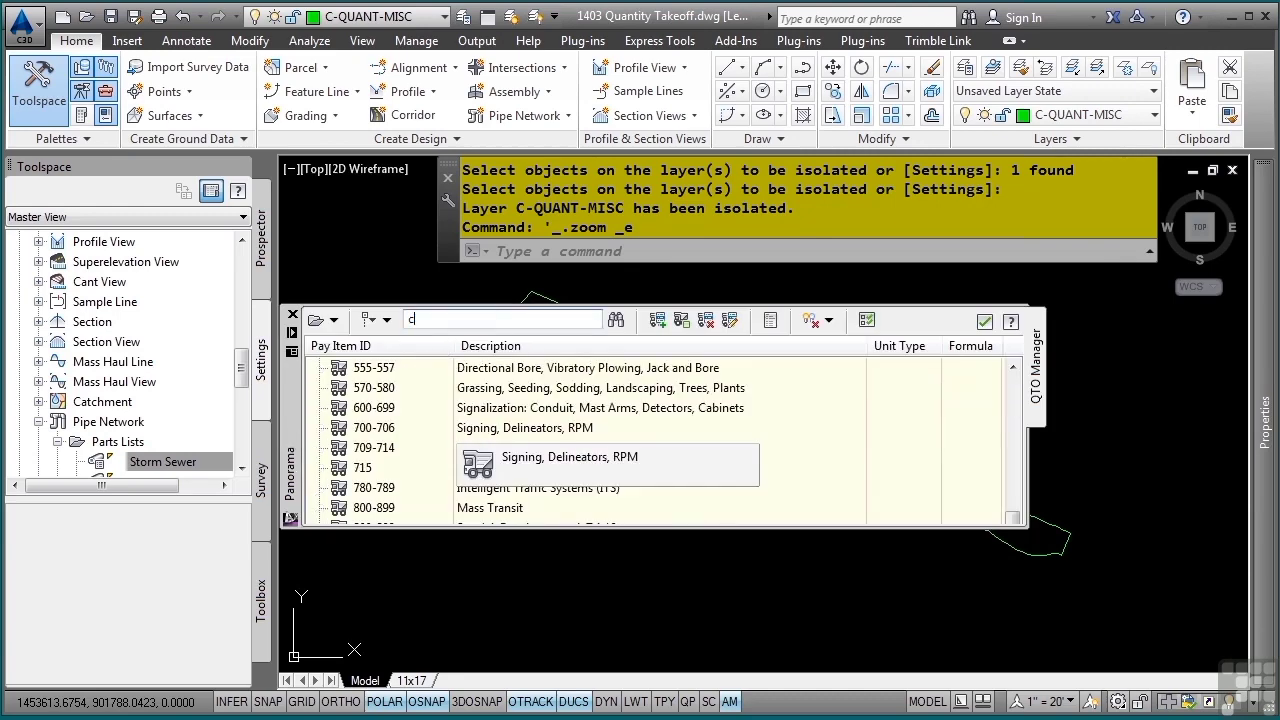
{"action": "key", "text": "Return"}
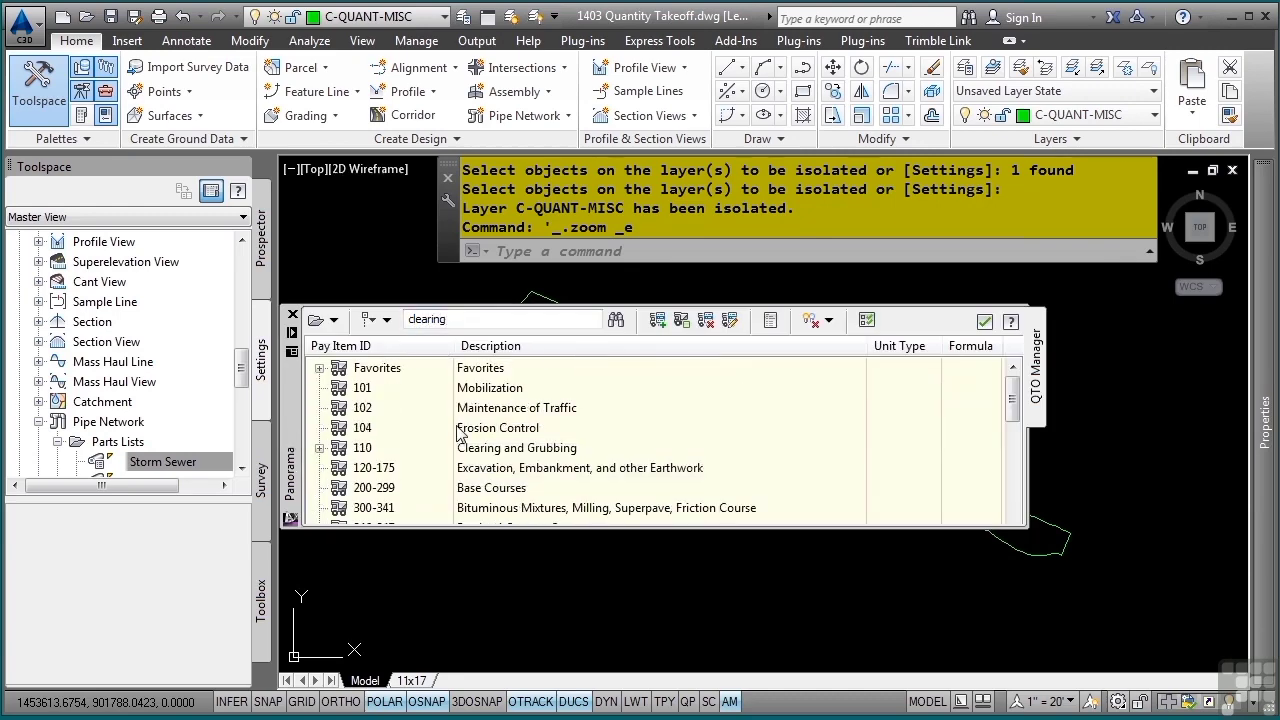
{"action": "left_click", "coordinate": [319, 448]}
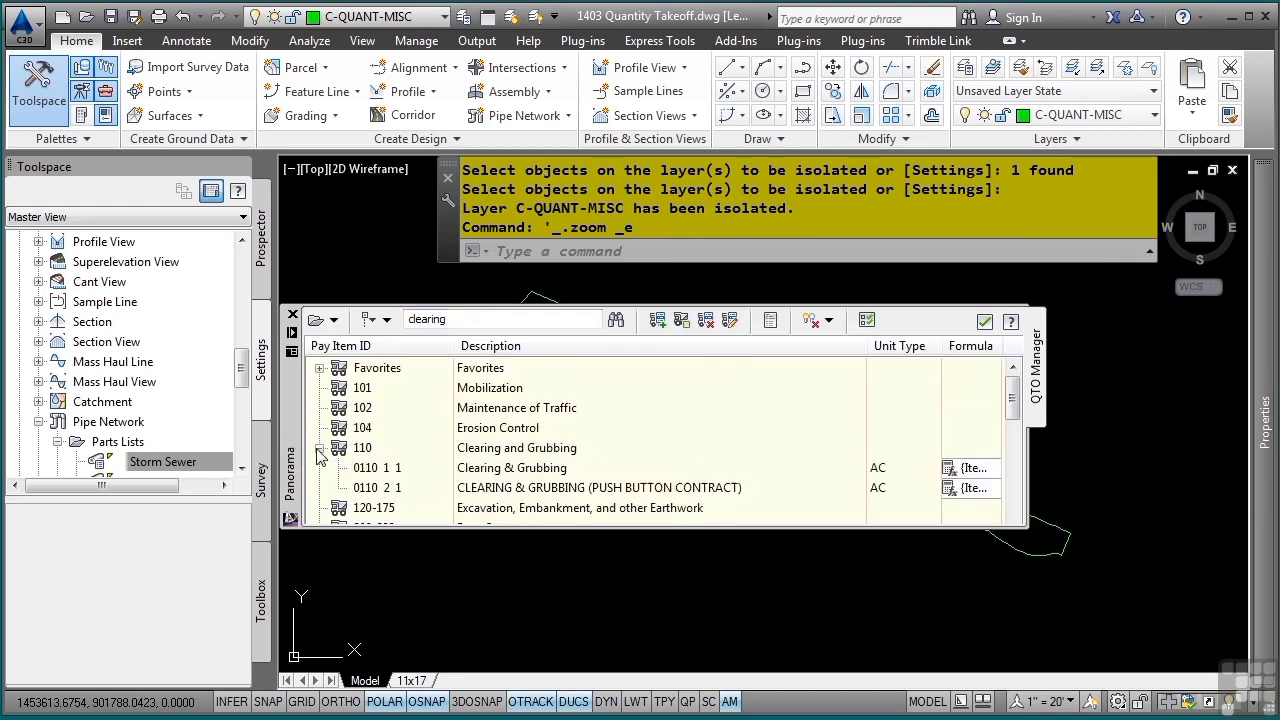
- Assign the 0110 1 1 Clearing & Grubbing pay item to the area inside the closed boundary by picking an interior point
{"action": "left_click", "coordinate": [529, 468]}
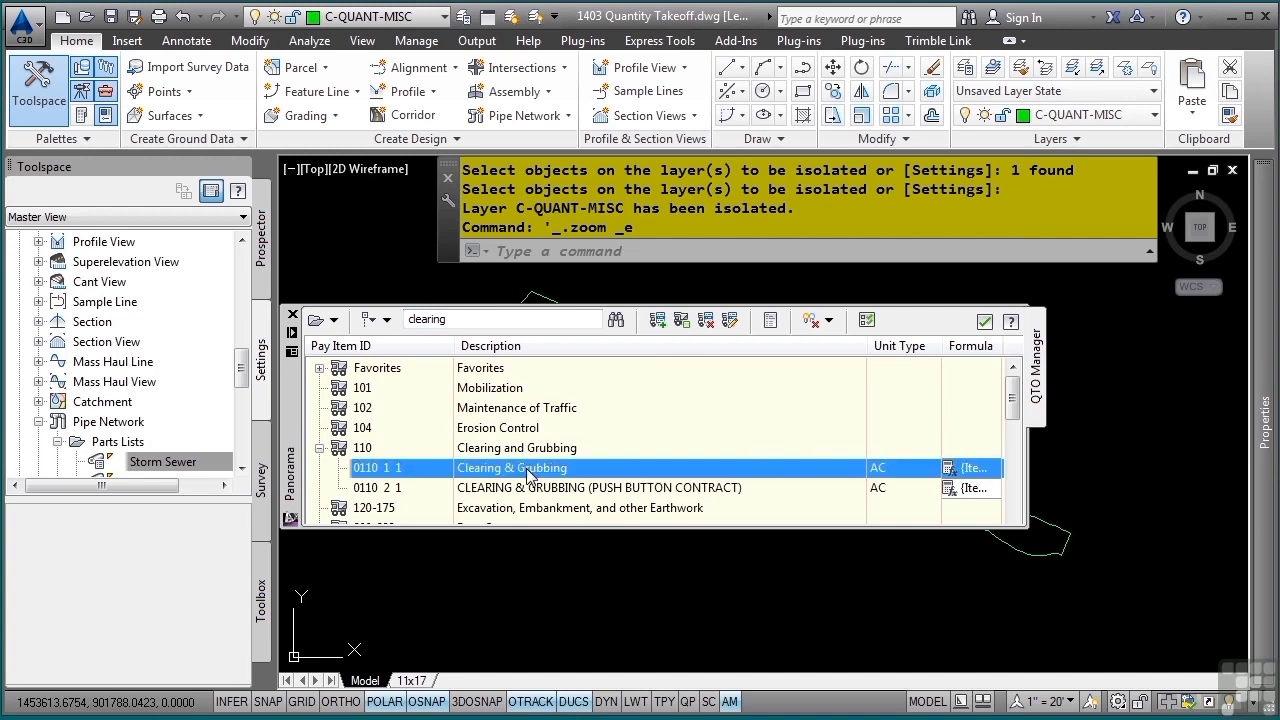
{"action": "right_click", "coordinate": [529, 474]}
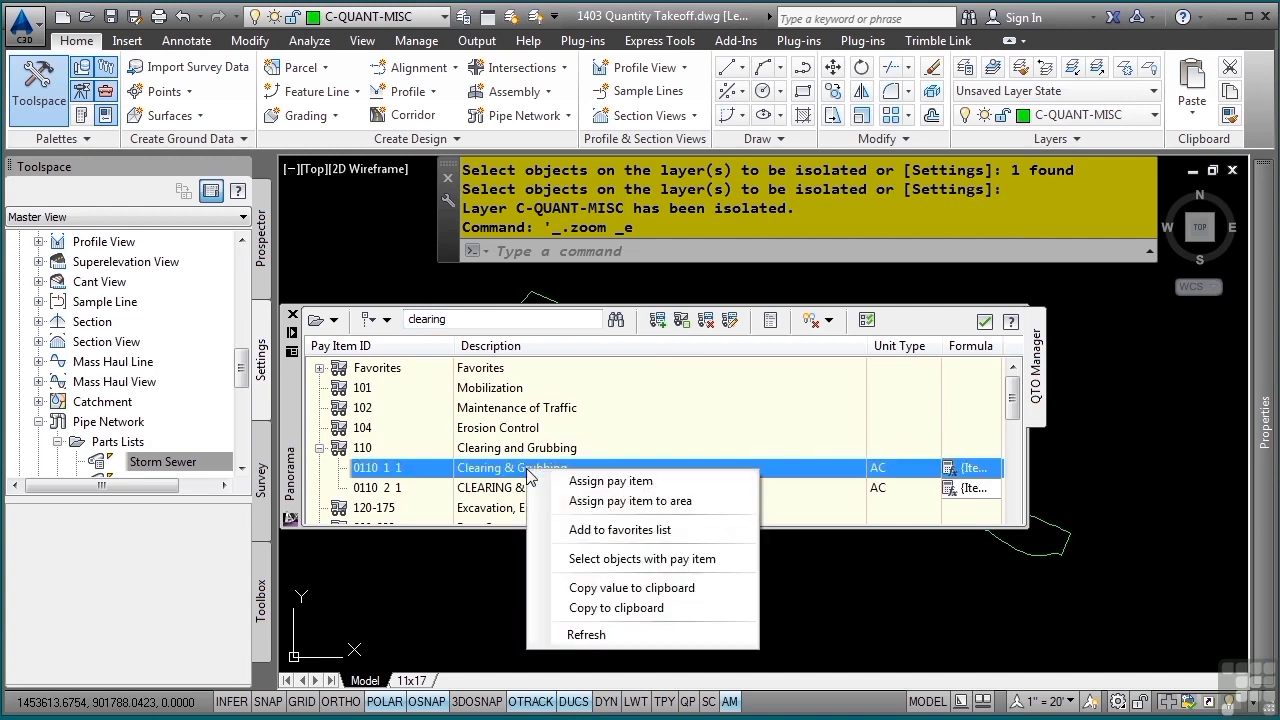
{"action": "left_click", "coordinate": [572, 503]}
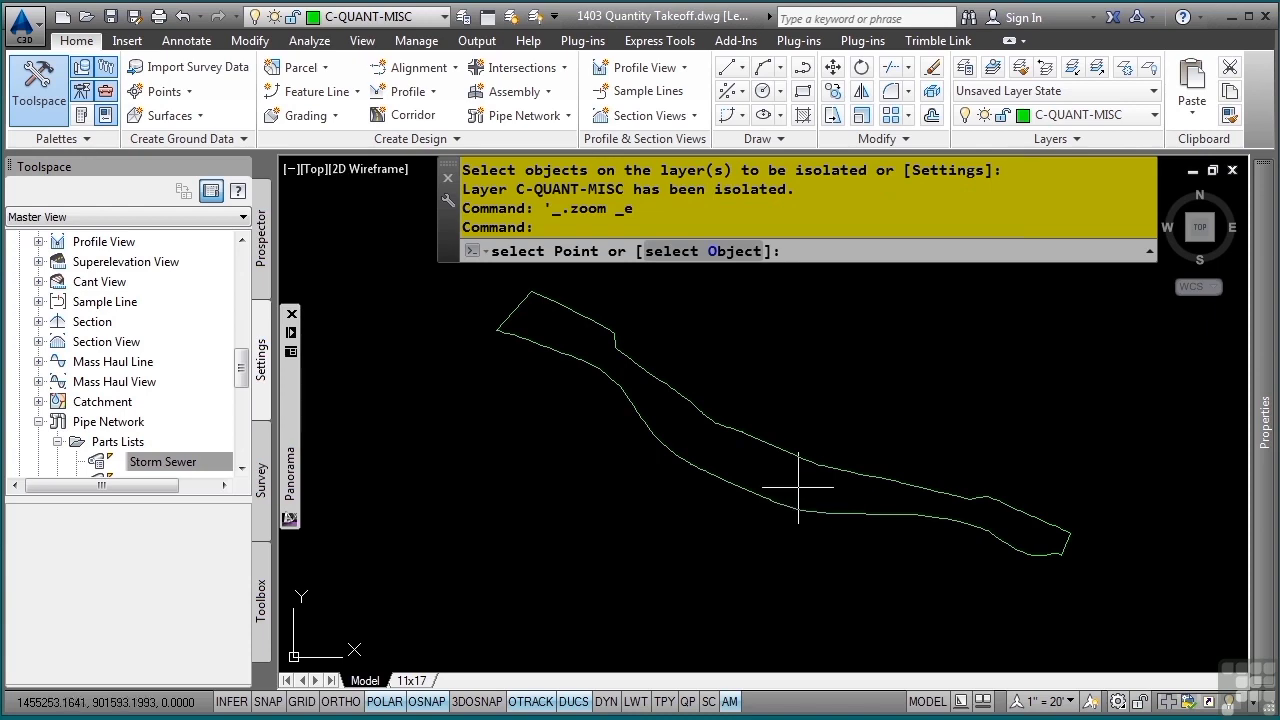
{"action": "left_click", "coordinate": [767, 463]}
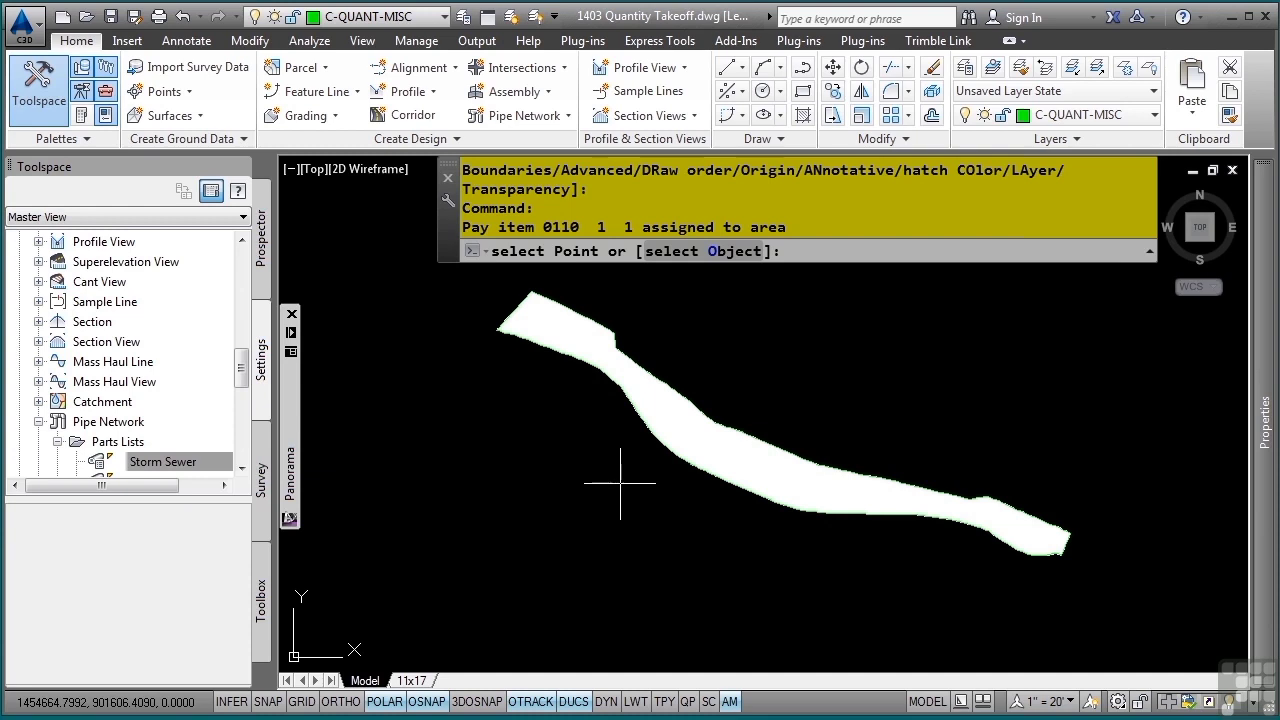
{"action": "key", "text": "Return"}
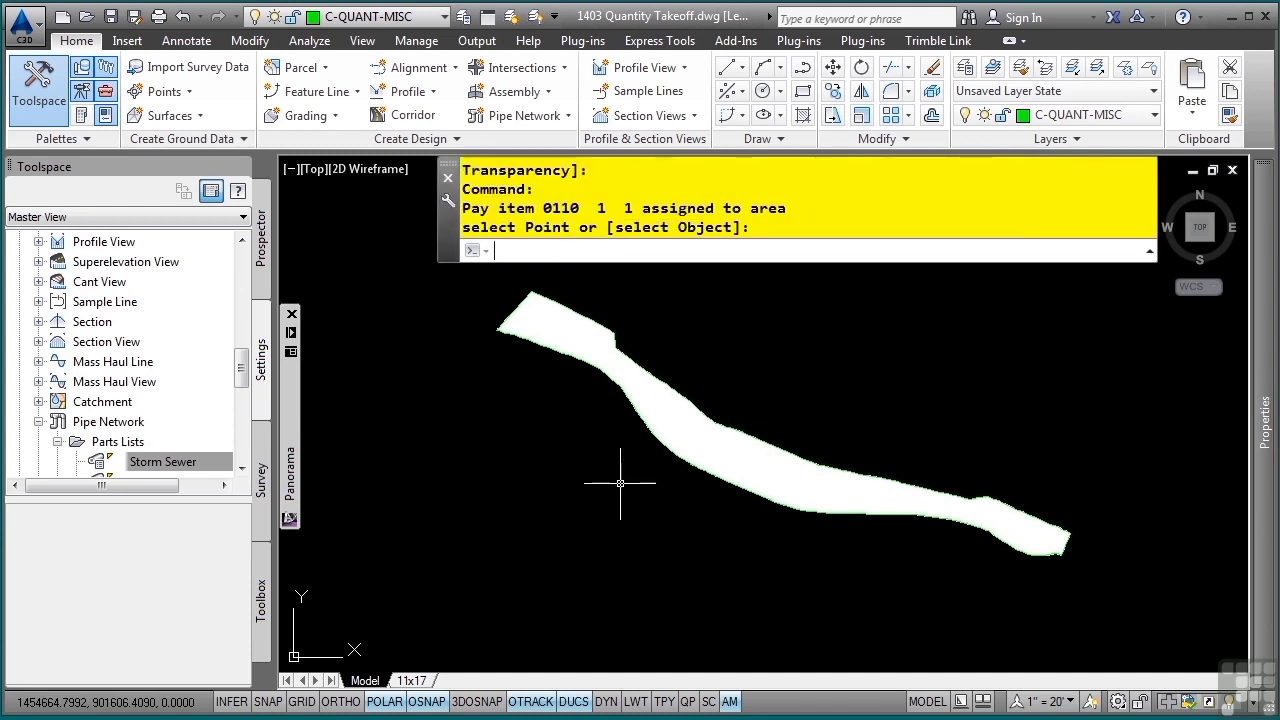
- Inspect the hatch filling the clearing area and restore the previous layer status to bring back the full drawing
{"action": "middle_click_drag", "start_coordinate": [586, 357], "coordinate": [572, 485]}
{"action": "middle_click_drag", "start_coordinate": [651, 457], "coordinate": [567, 405]}
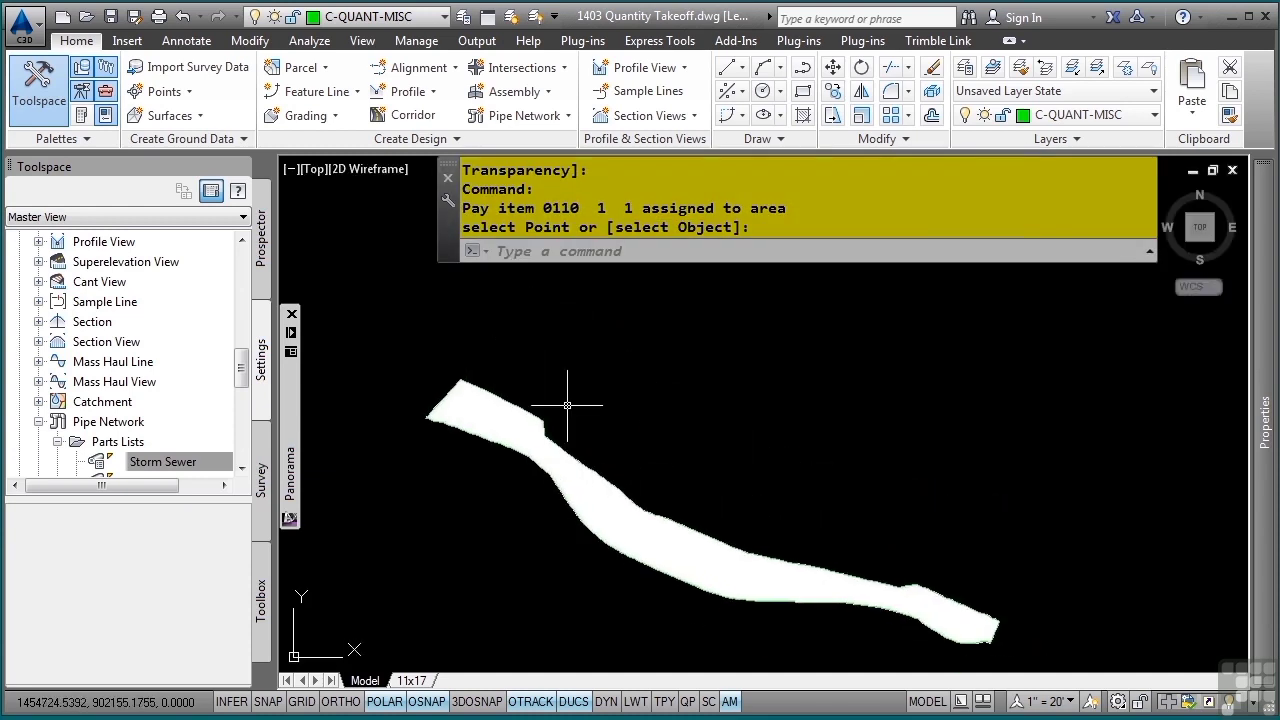
{"action": "left_click", "coordinate": [508, 410]}
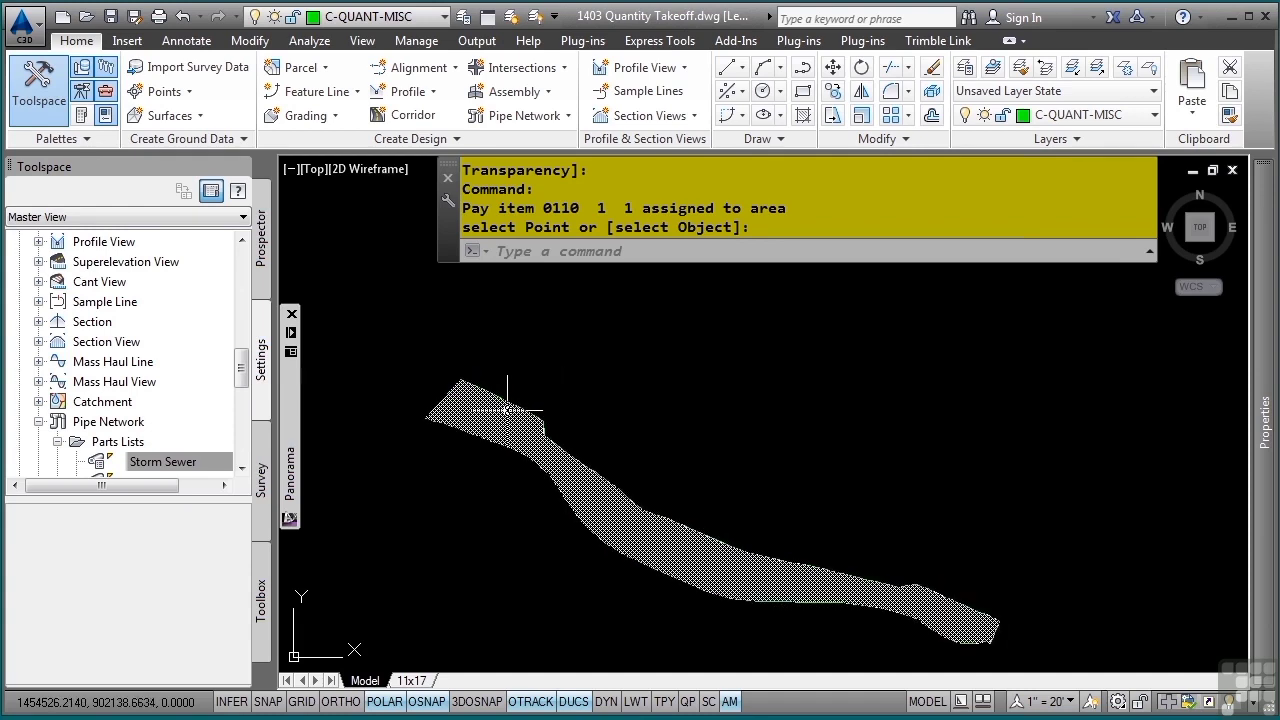
{"action": "mouse_move", "coordinate": [508, 410]}
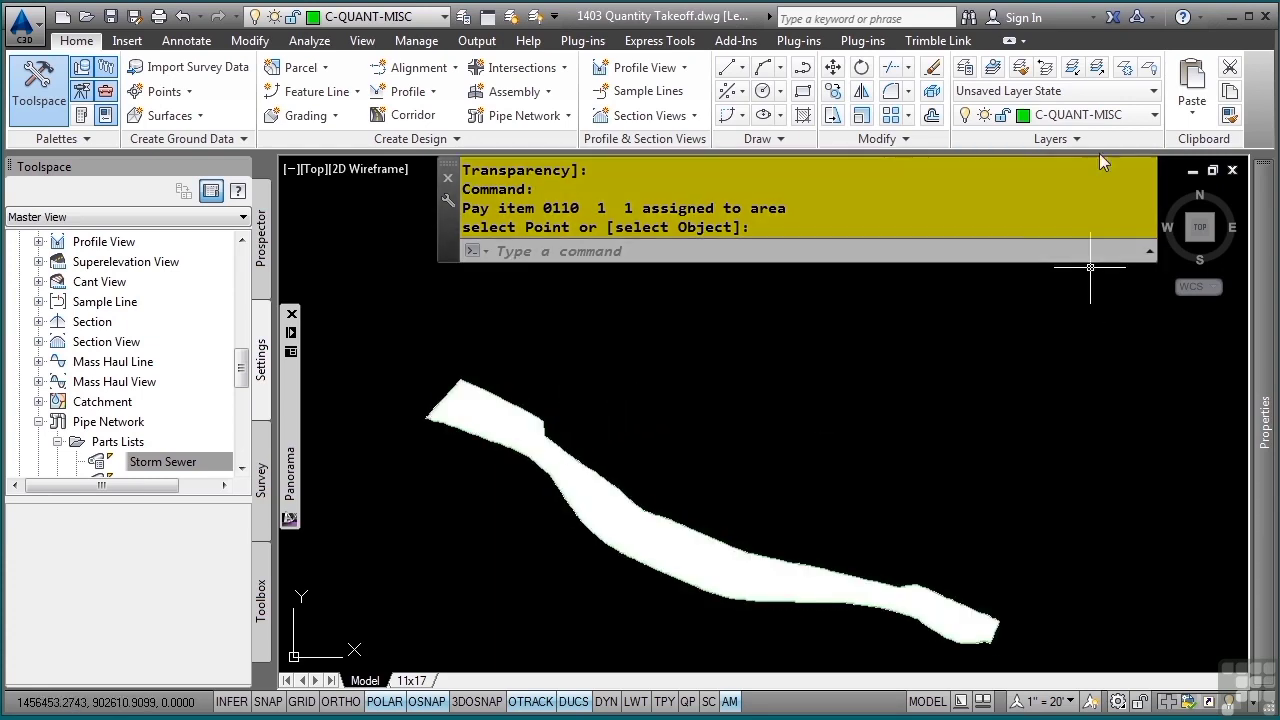
{"action": "left_click", "coordinate": [1045, 66]}
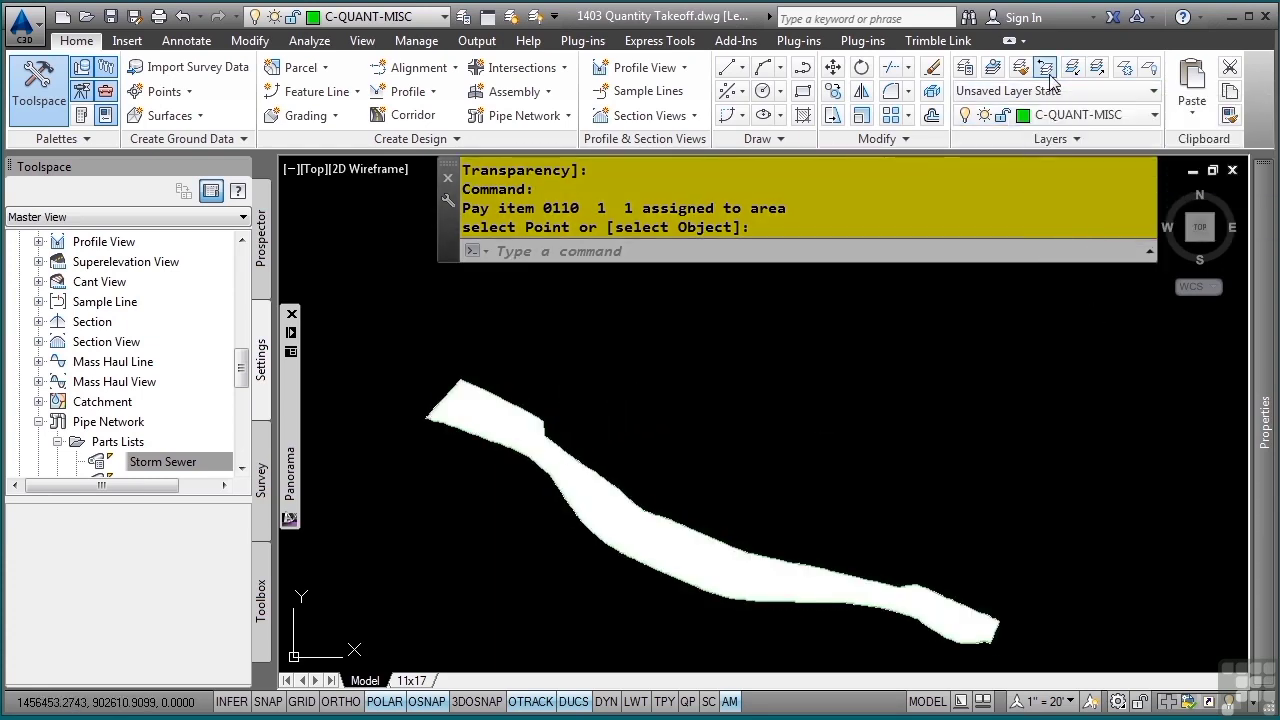
{"action": "middle_click", "coordinate": [586, 397]}
{"action": "middle_click", "coordinate": [586, 397]}
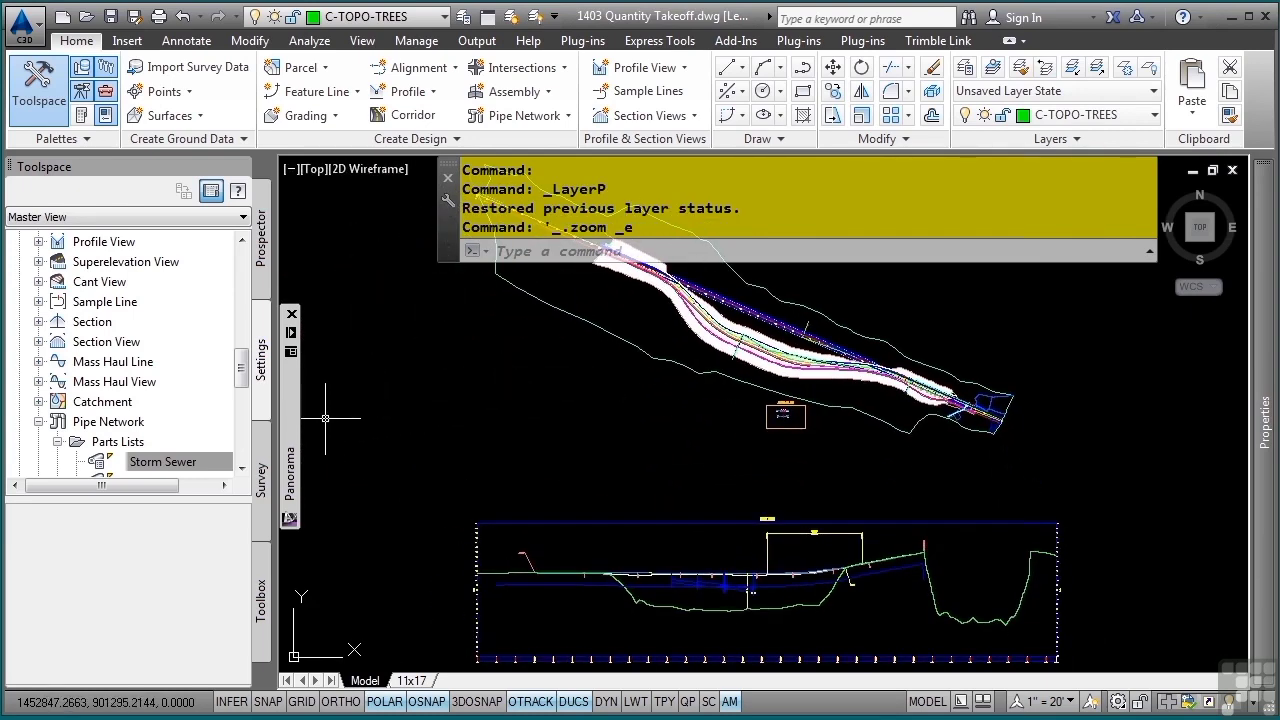
- Highlight the objects that carry the selected Clearing & Grubbing pay item and view them in the drawing
{"action": "mouse_move", "coordinate": [291, 436]}
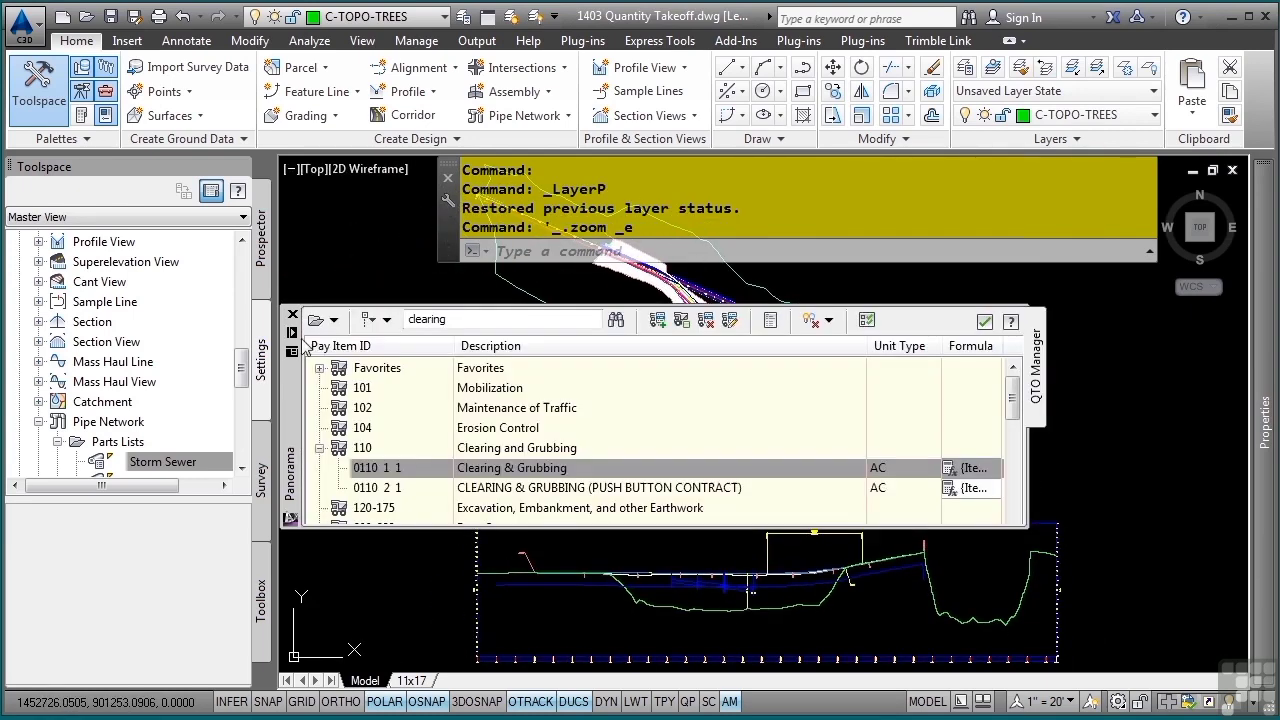
{"action": "left_click", "coordinate": [827, 320]}
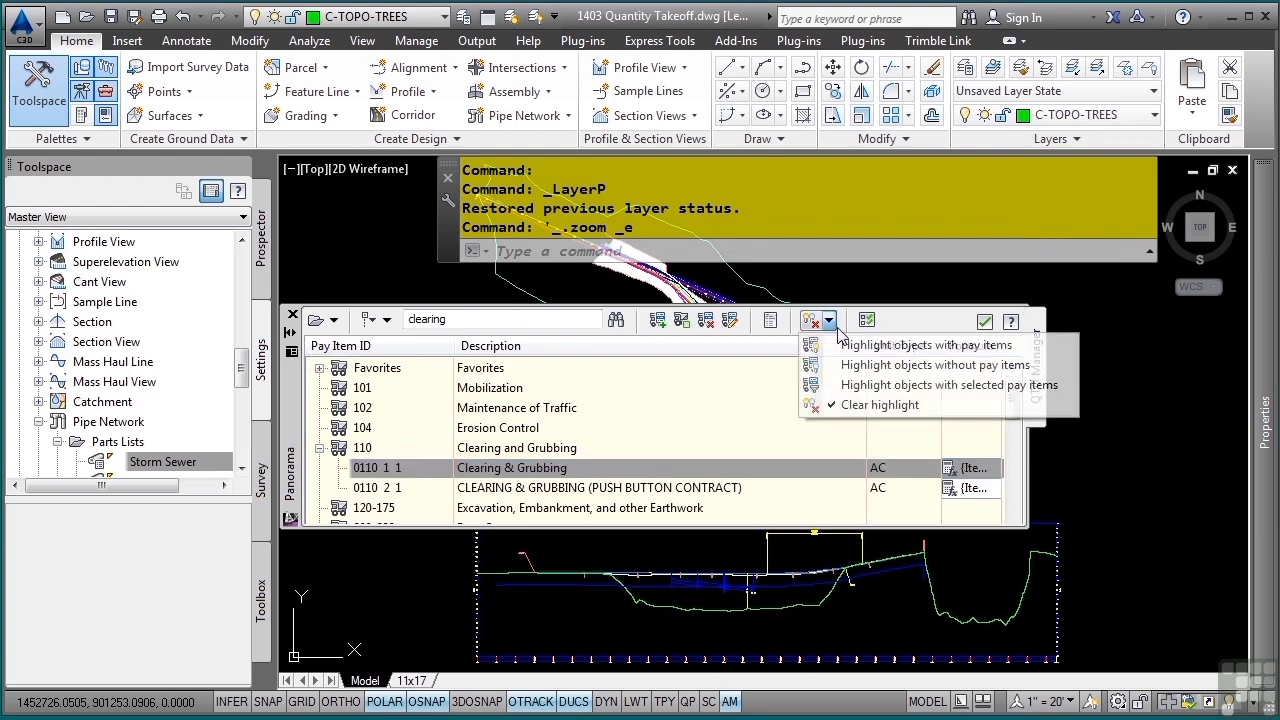
{"action": "left_click", "coordinate": [869, 386]}
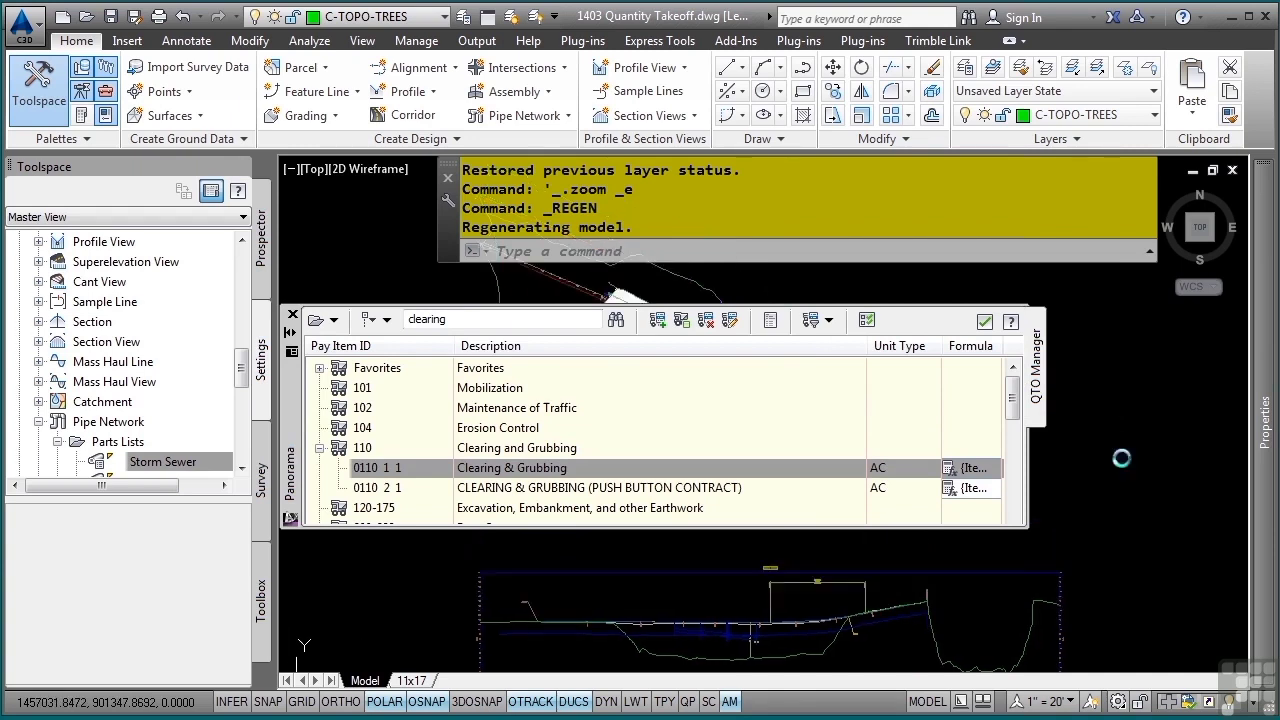
{"action": "middle_click_drag", "start_coordinate": [575, 569], "coordinate": [789, 600]}
{"action": "scroll", "coordinate": [781, 598], "scroll_direction": "up", "scroll_amount": 2}
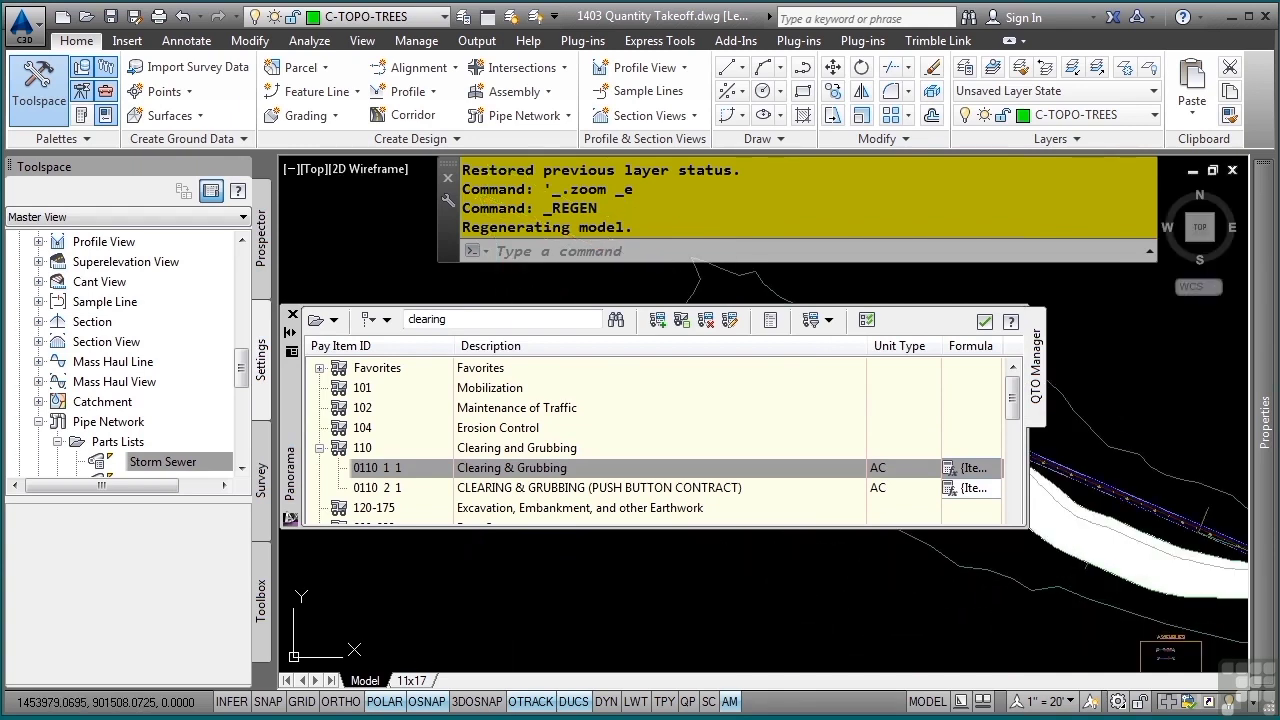
- Clear the pay item highlighting and set the QTO Manager to auto-hide again
{"action": "left_click", "coordinate": [830, 320]}
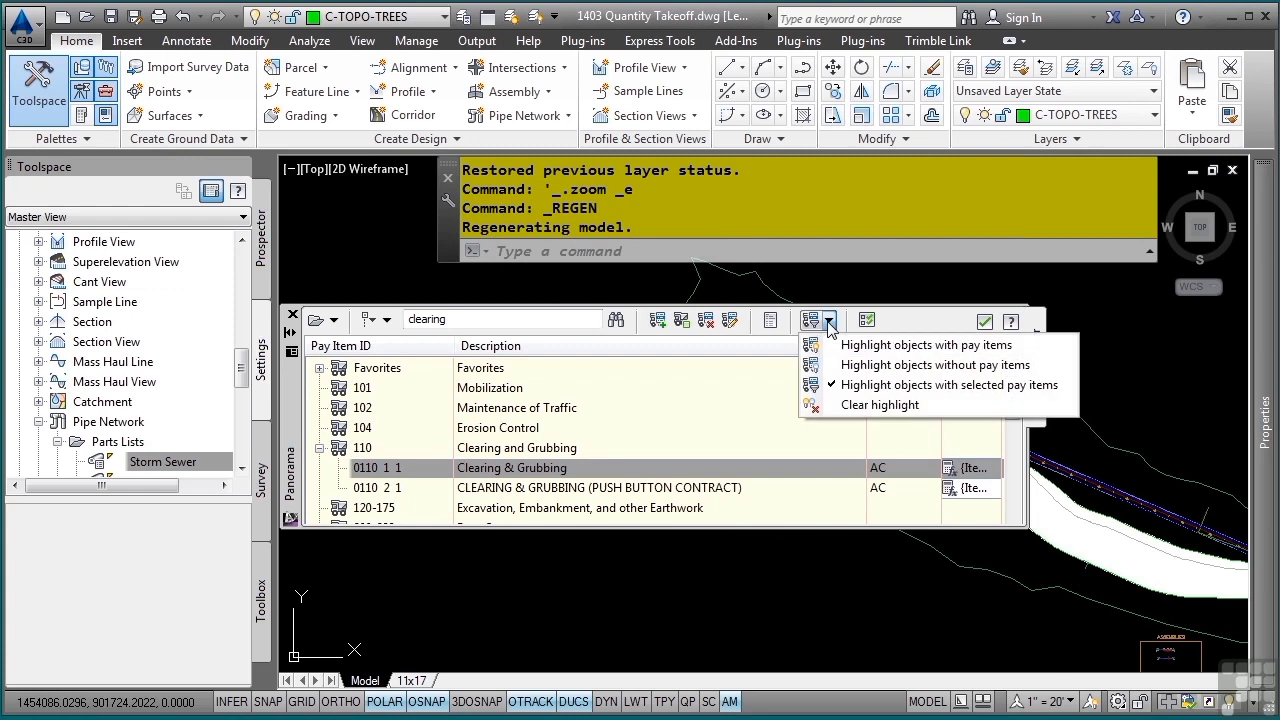
{"action": "left_click", "coordinate": [907, 410]}
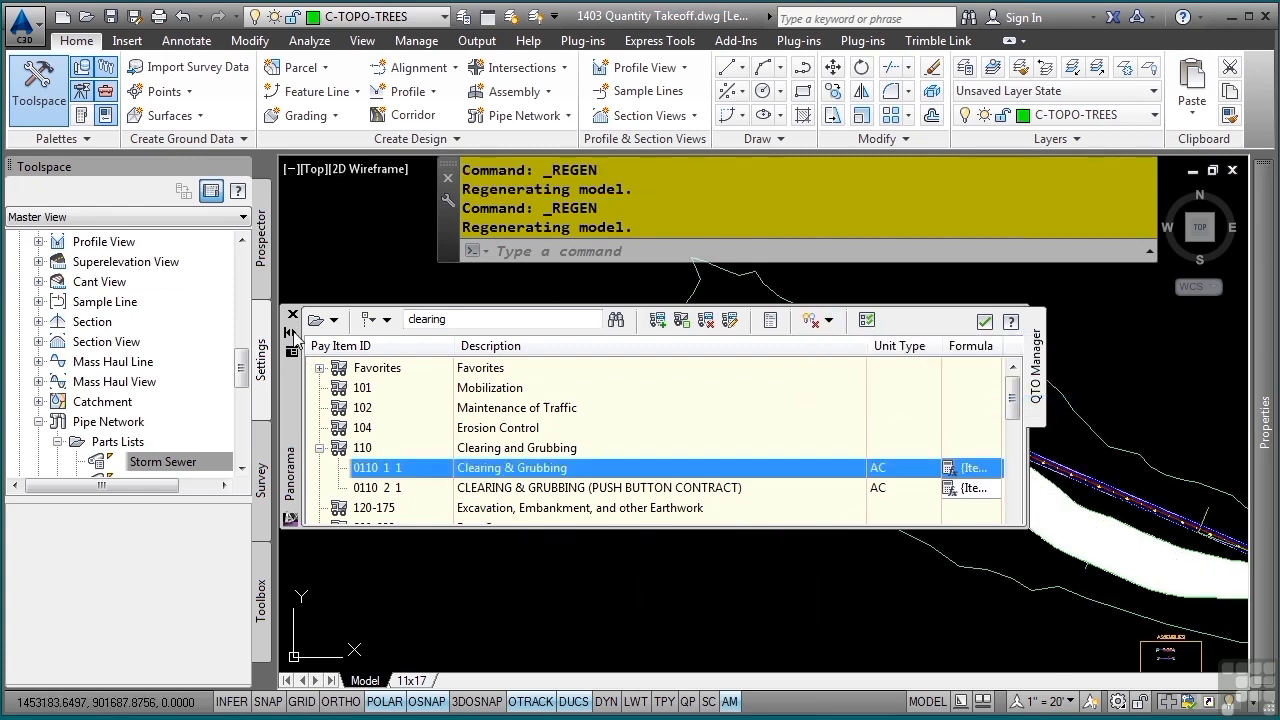
{"action": "left_click", "coordinate": [291, 333]}
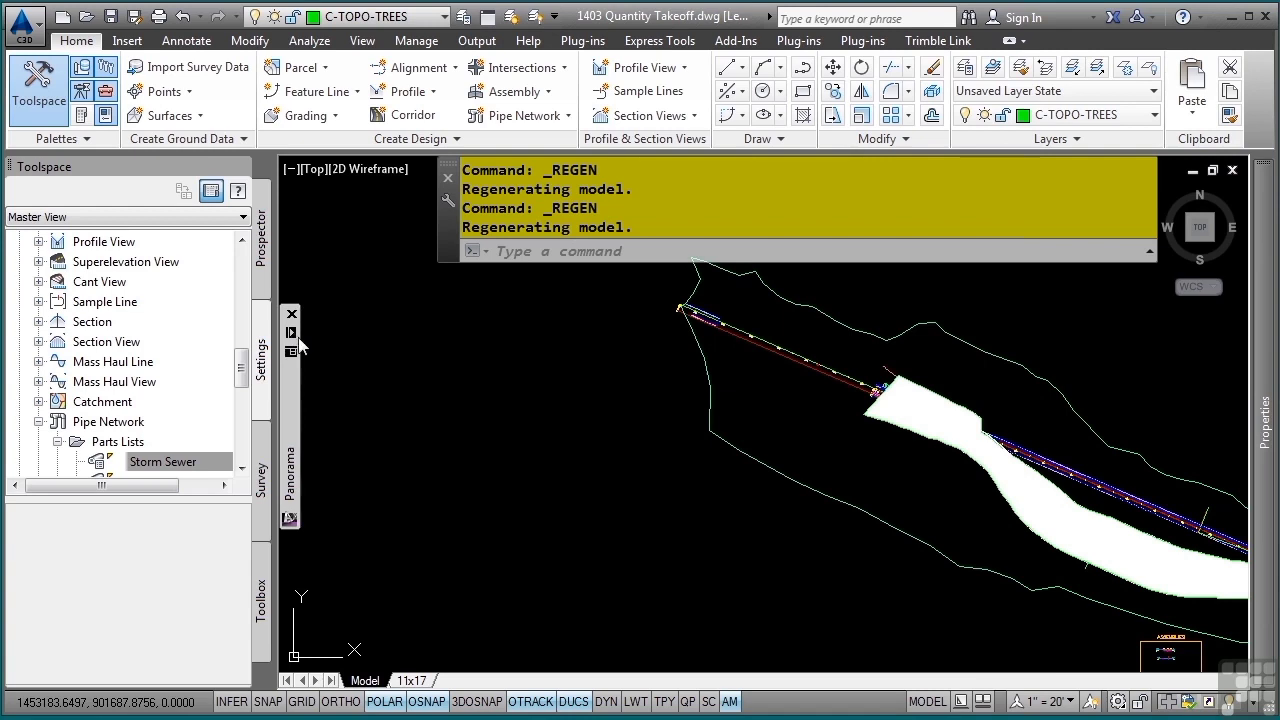
- Compute a summary quantity takeoff report with the entire drawing as its extents
{"action": "left_click", "coordinate": [308, 40]}
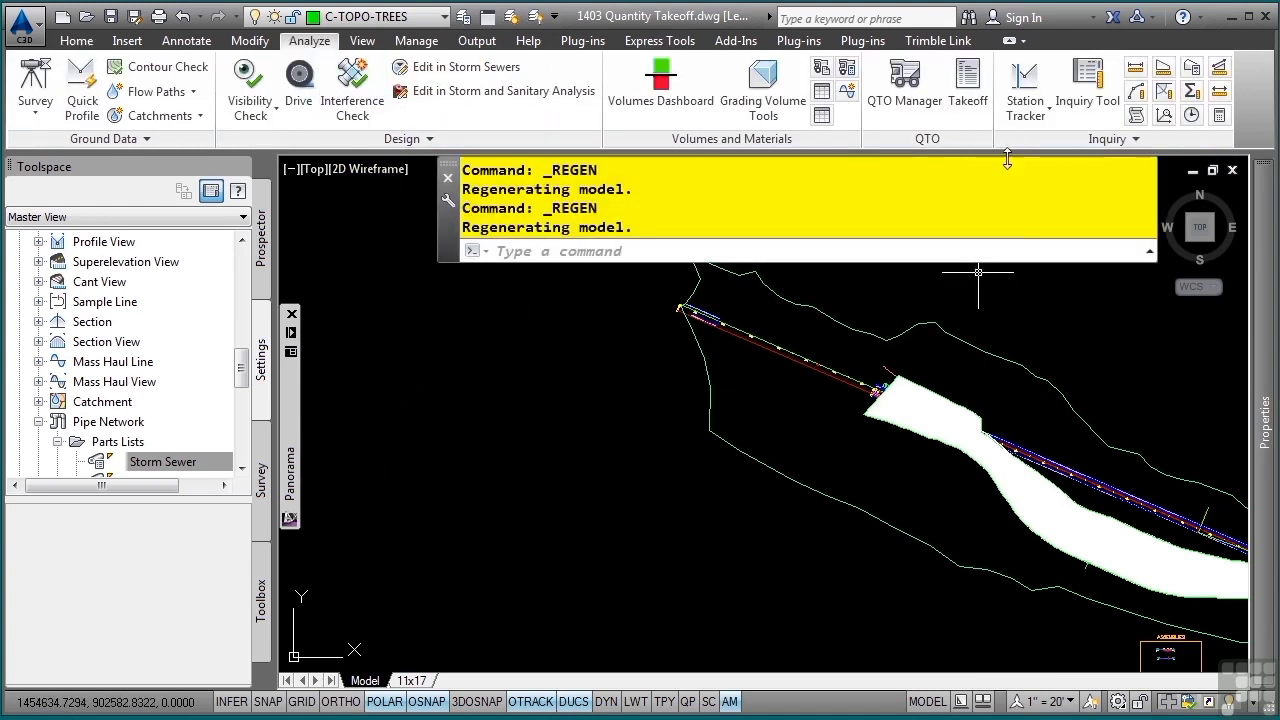
{"action": "left_click", "coordinate": [980, 90]}
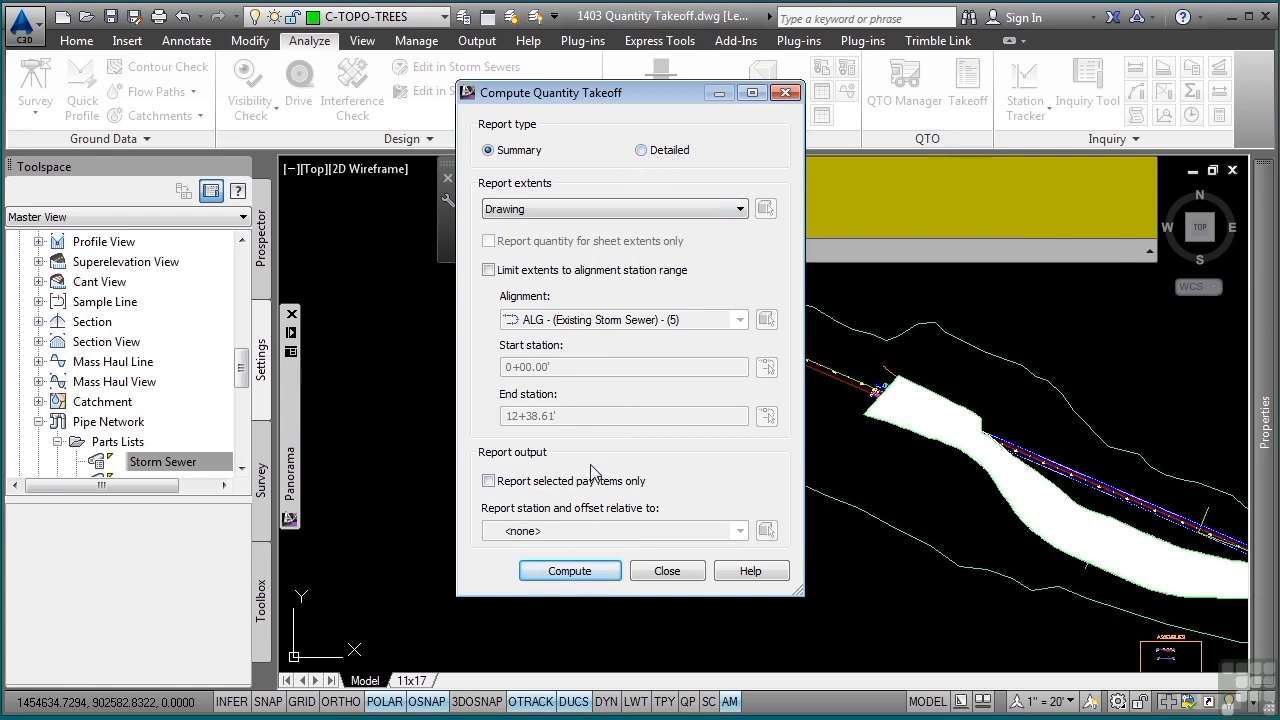
{"action": "left_click", "coordinate": [578, 571]}
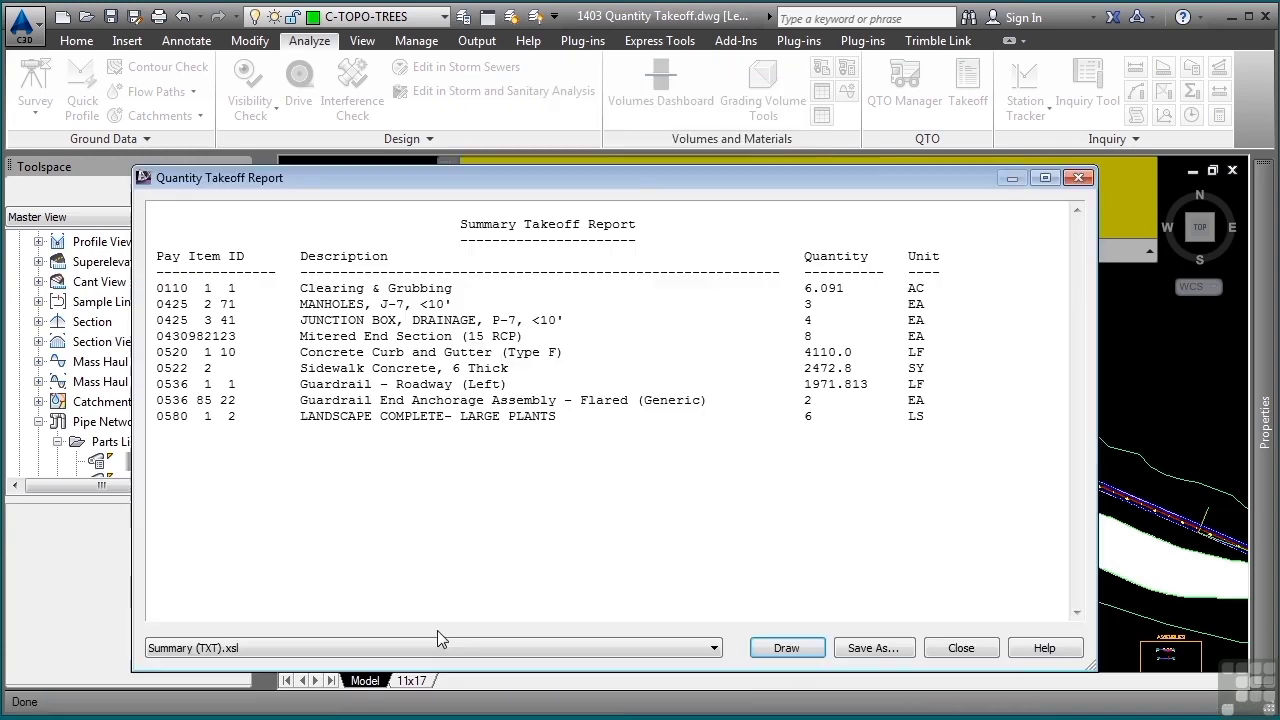
- Preview the takeoff report in the TransPortDesignInterface and Summary (HTML) formats, then return it to Summary (TXT) and highlight its text
{"action": "left_click", "coordinate": [412, 648]}
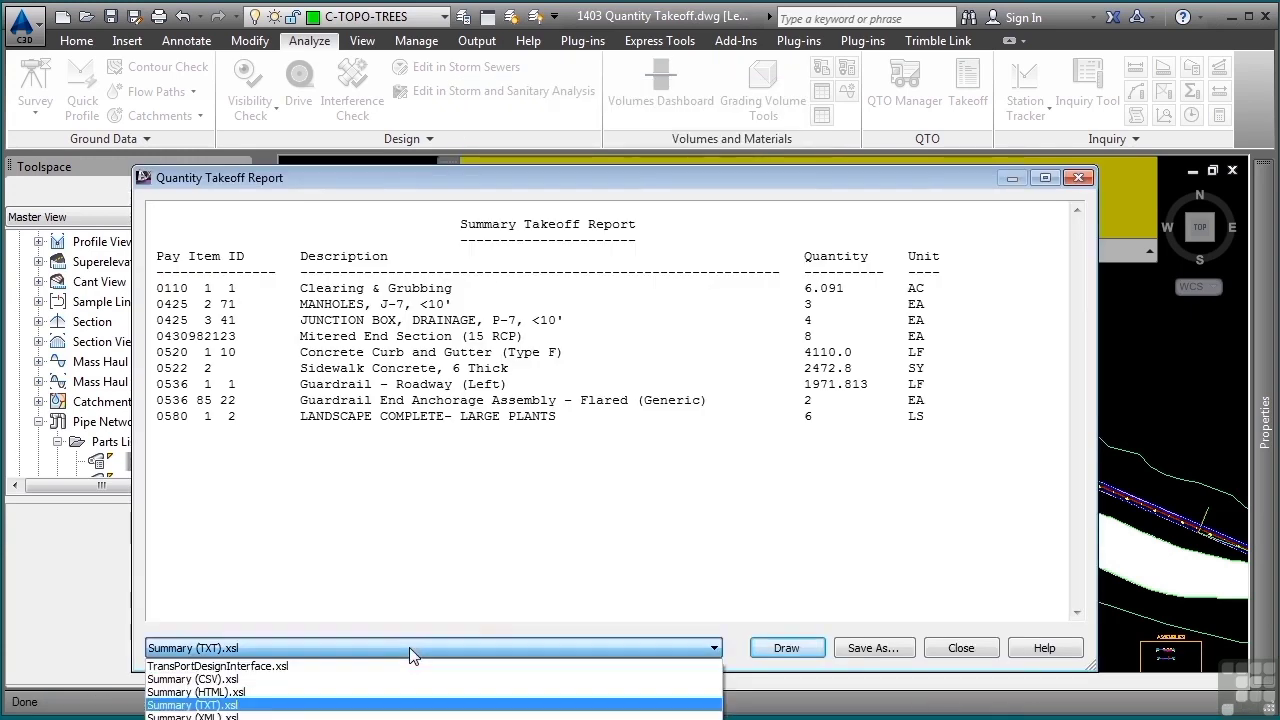
{"action": "left_click", "coordinate": [250, 666]}
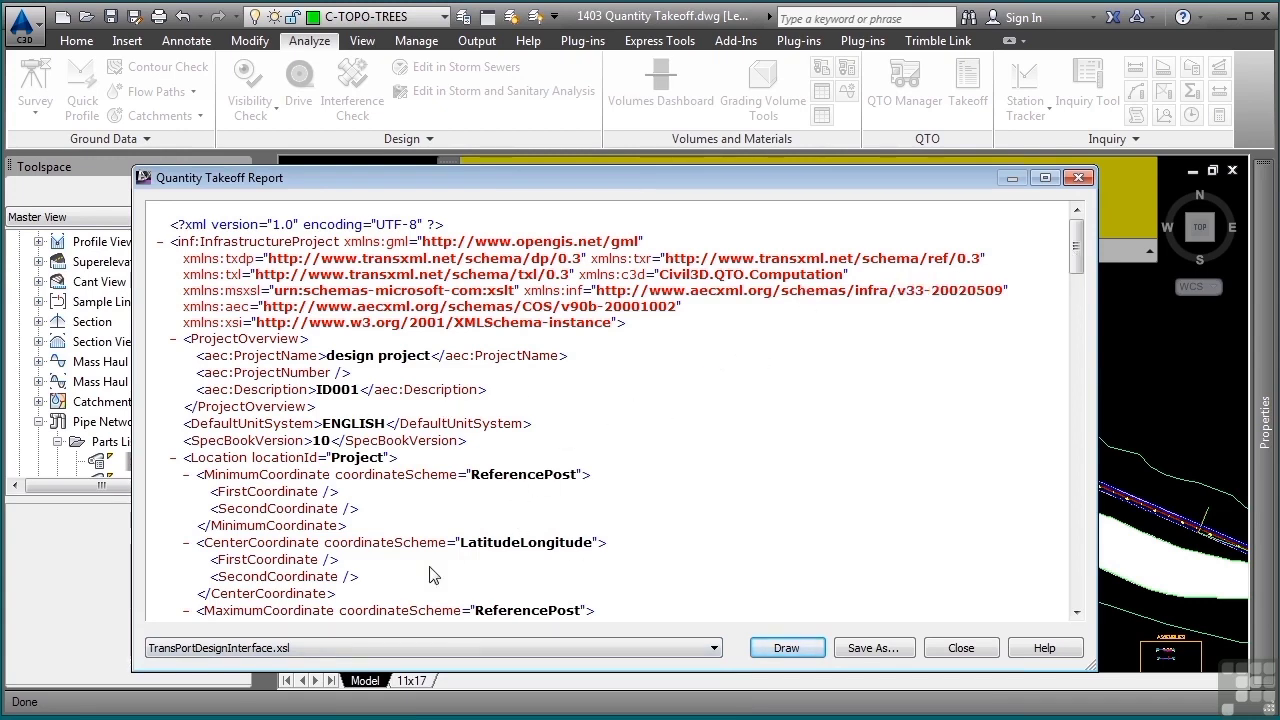
{"action": "left_click", "coordinate": [331, 650]}
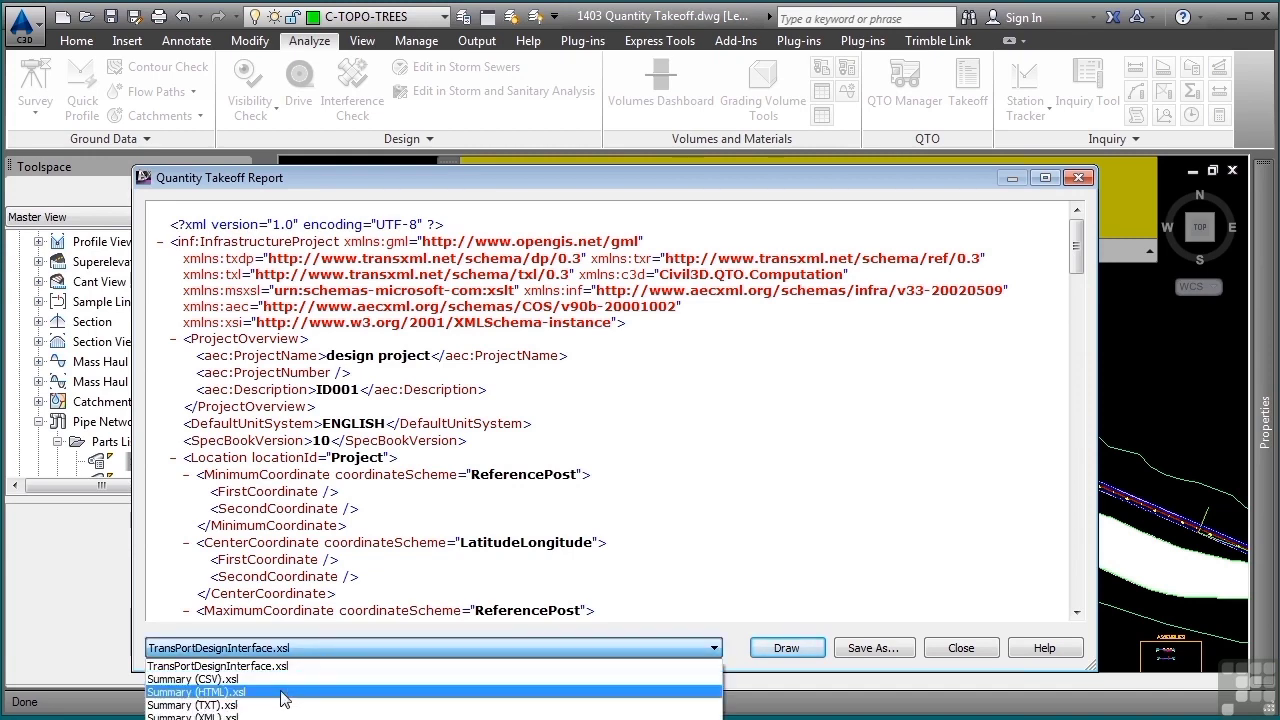
{"action": "left_click", "coordinate": [290, 693]}
{"action": "left_click", "coordinate": [410, 650]}
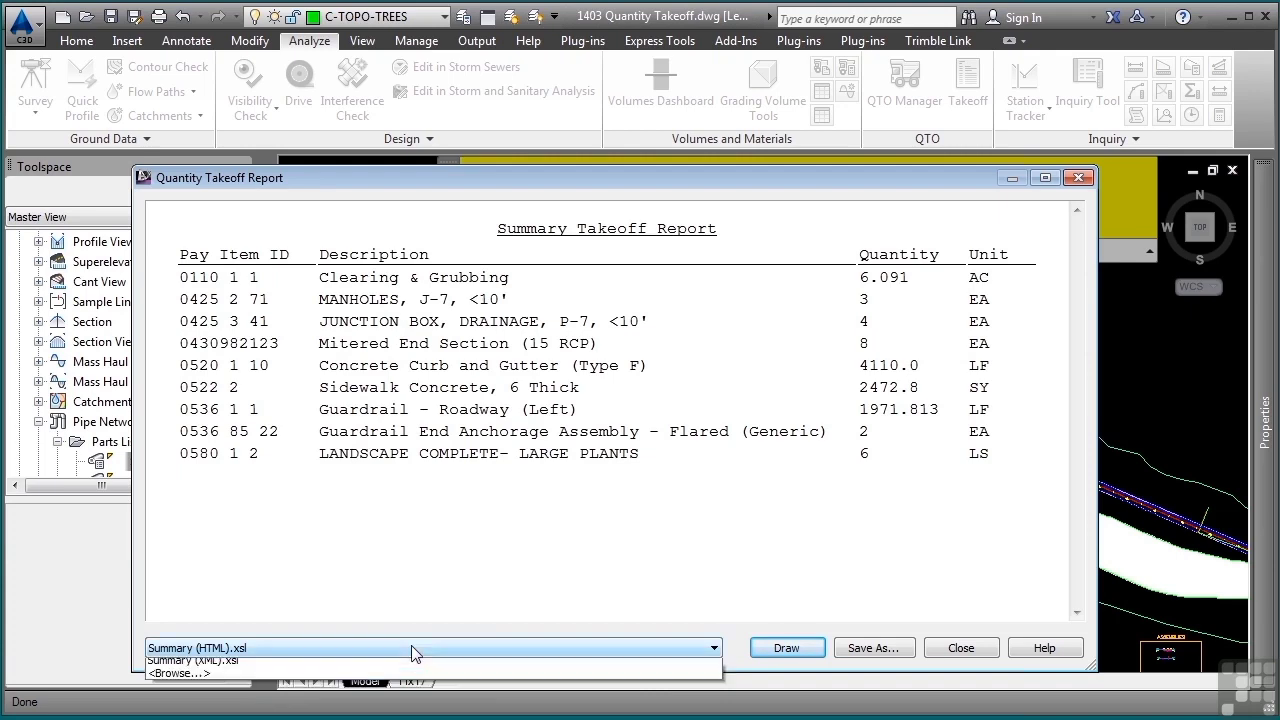
{"action": "left_click", "coordinate": [353, 705]}
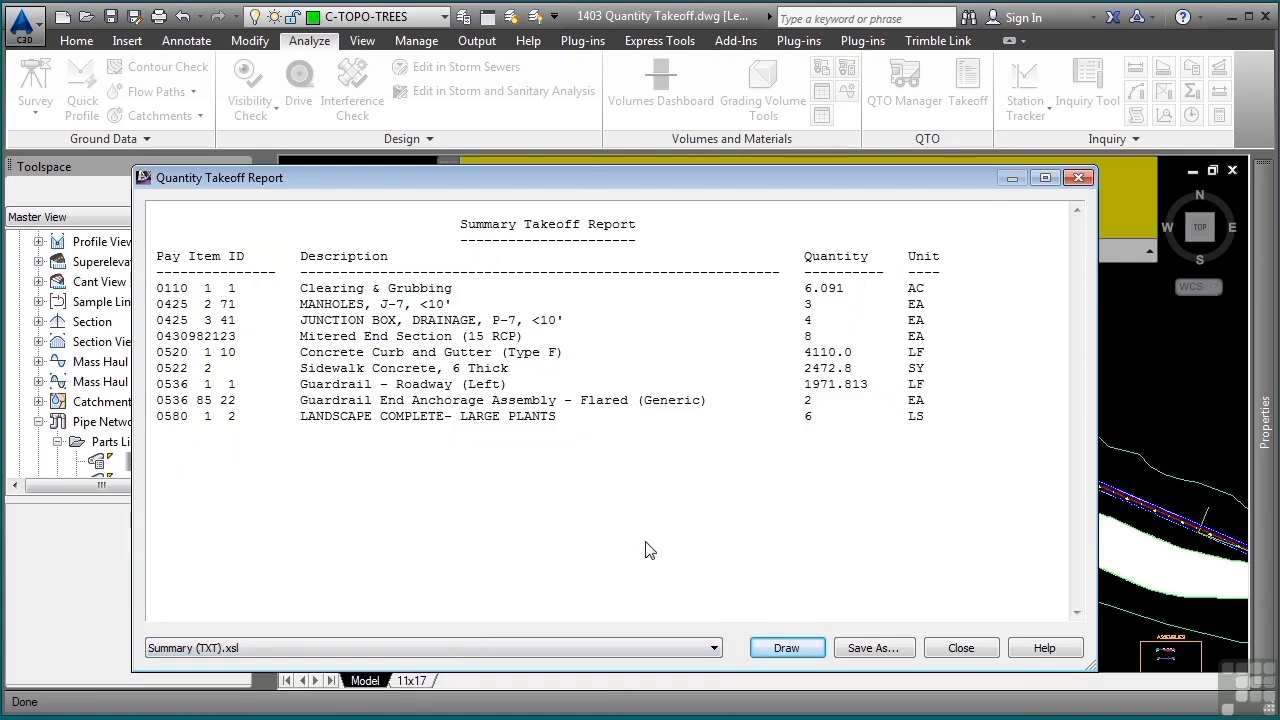
{"action": "left_click_drag", "start_coordinate": [930, 418], "coordinate": [160, 222]}
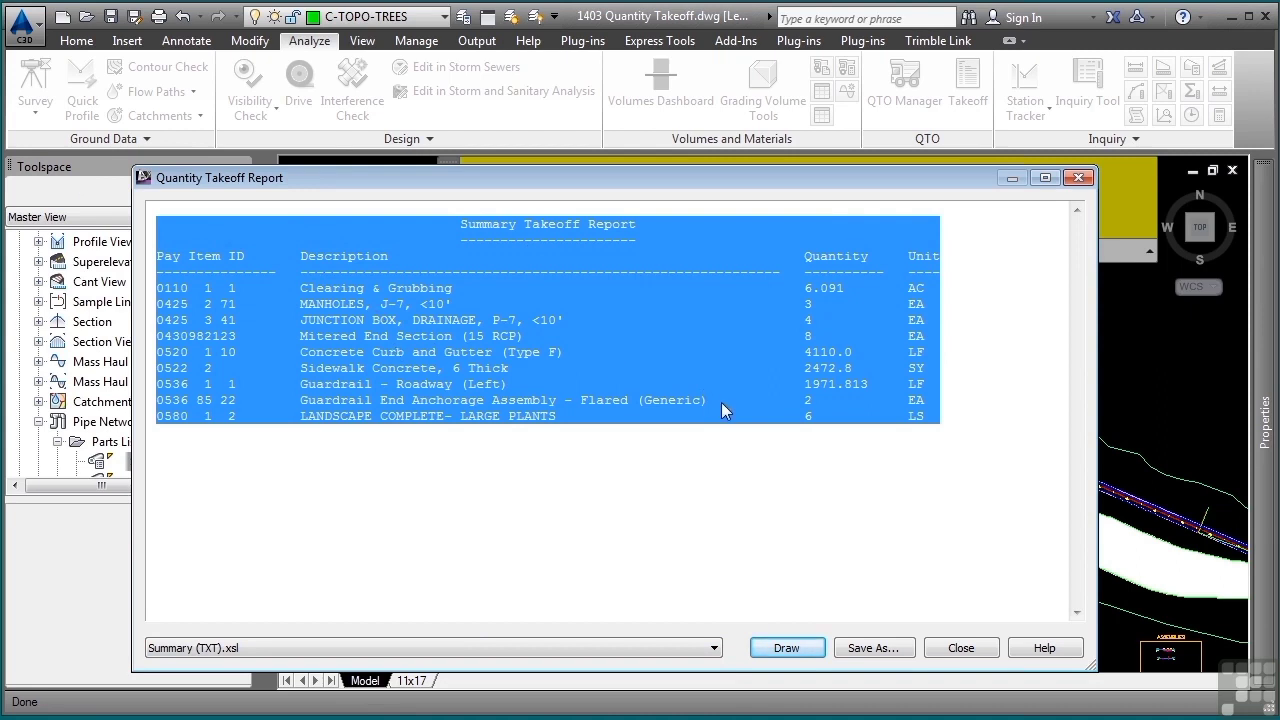
- Draw the Summary (TXT) takeoff report as a table in empty model space and close the takeoff report and computation dialogs
{"action": "left_click", "coordinate": [785, 648]}
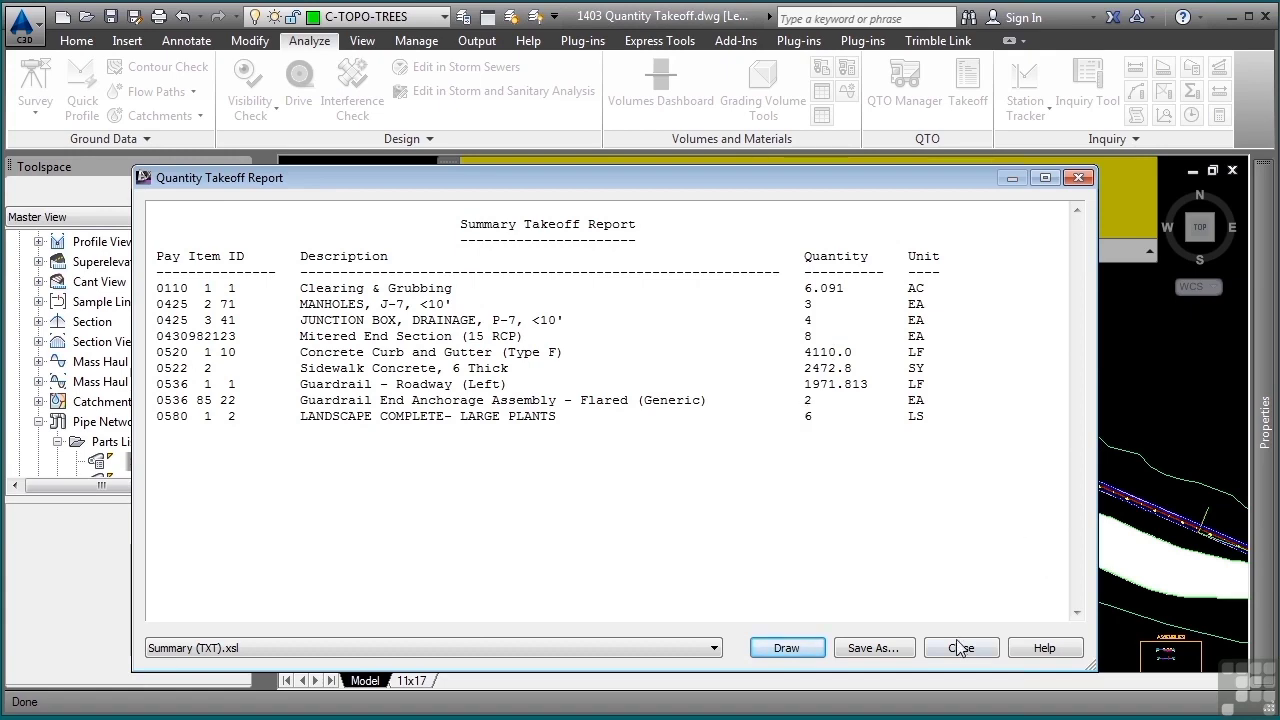
{"action": "left_click", "coordinate": [800, 650]}
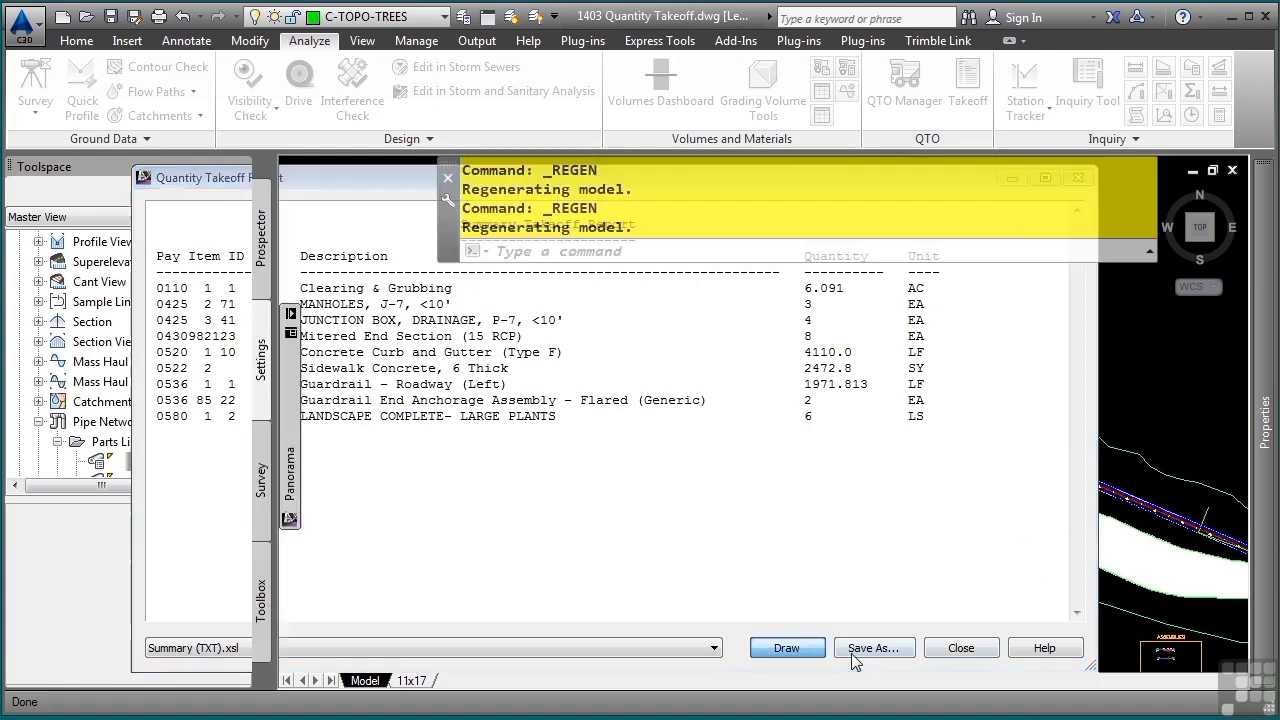
{"action": "left_click", "coordinate": [499, 447]}
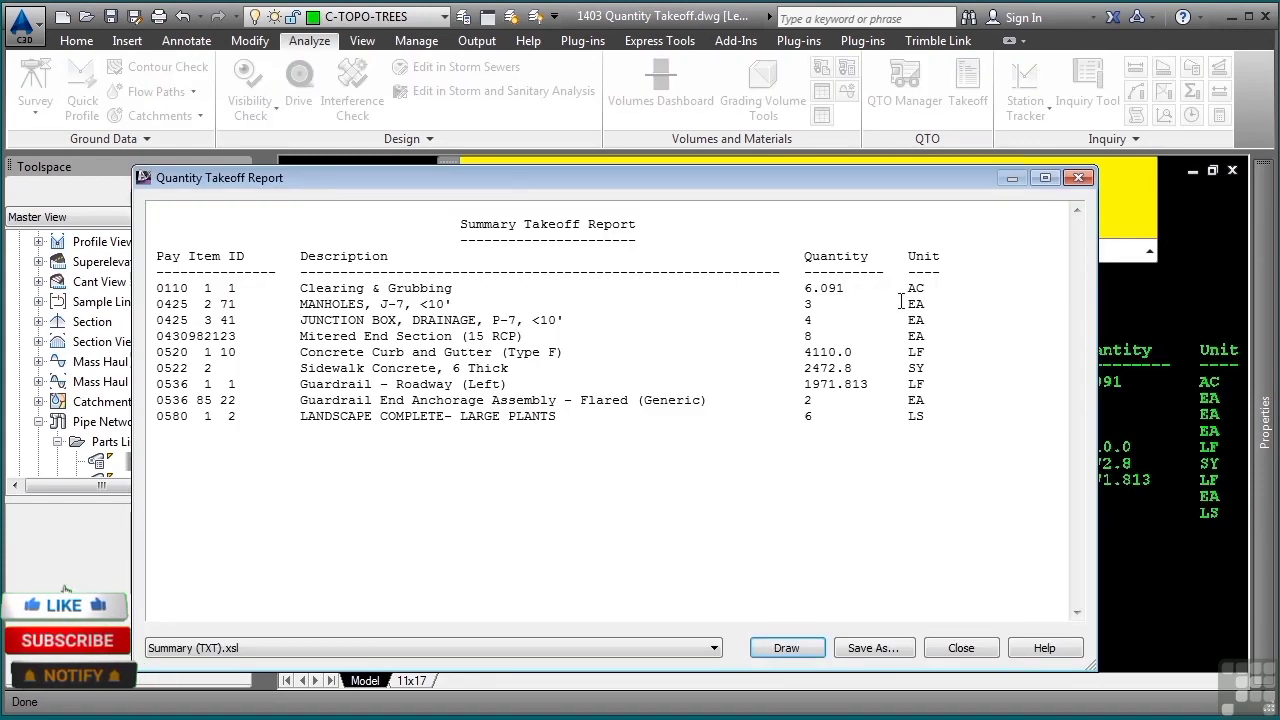
{"action": "left_click", "coordinate": [961, 648]}
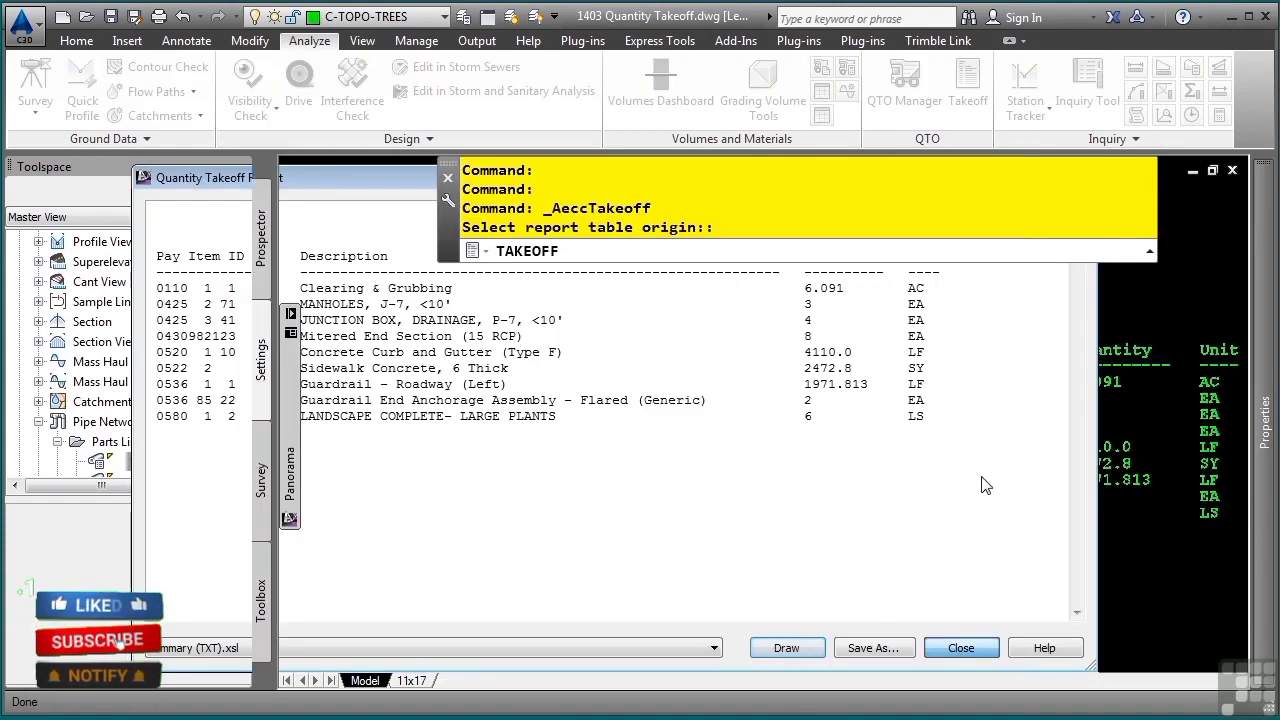
{"action": "left_click", "coordinate": [668, 651]}
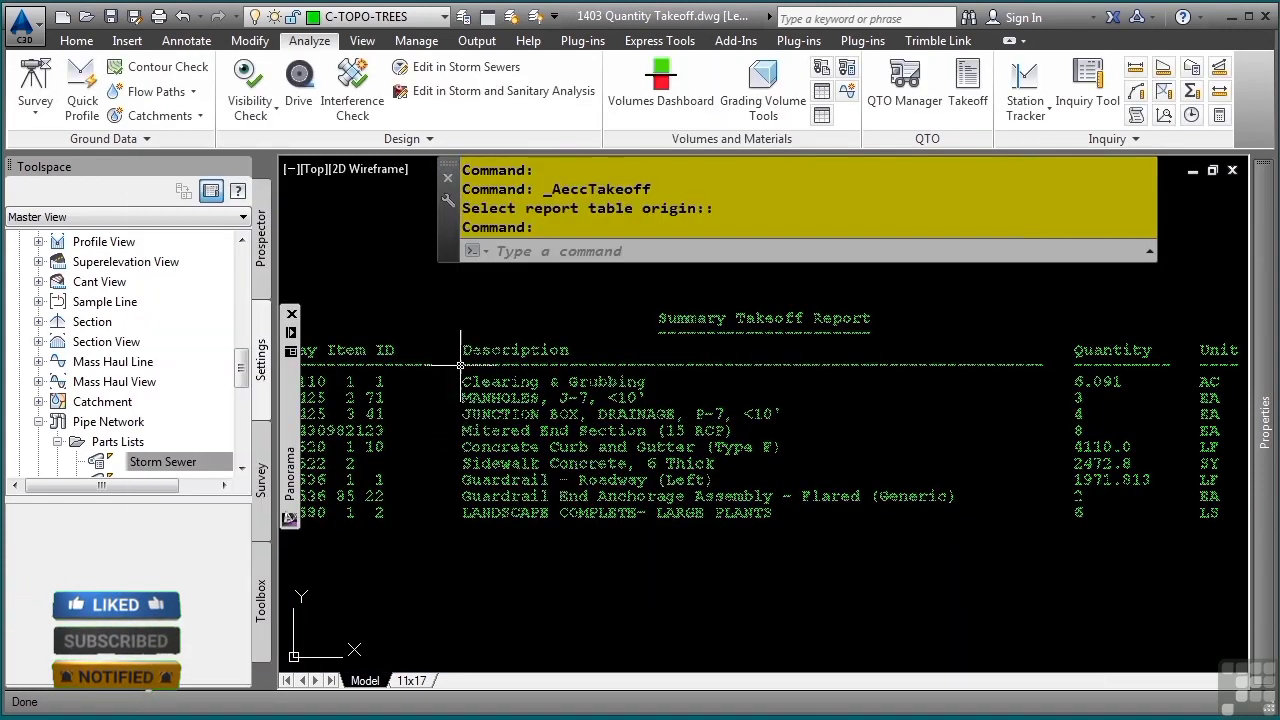
{"action": "scroll", "coordinate": [673, 540], "scroll_direction": "down", "scroll_amount": 1}
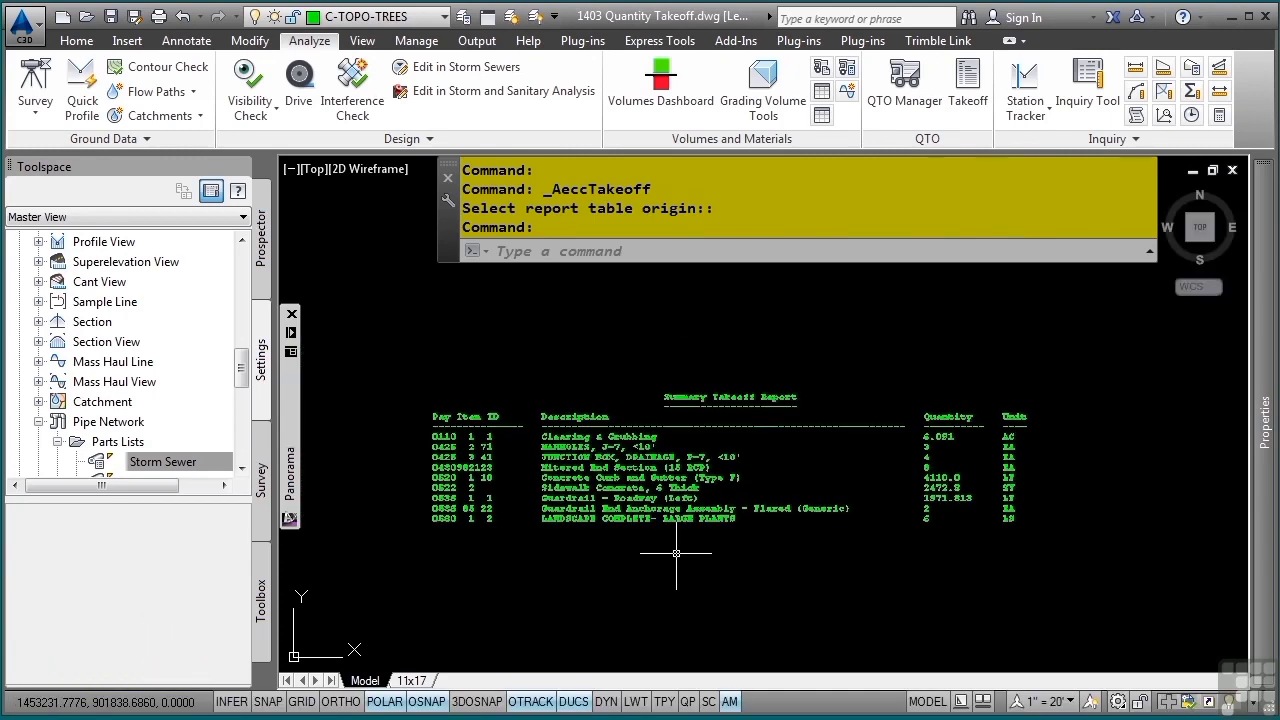
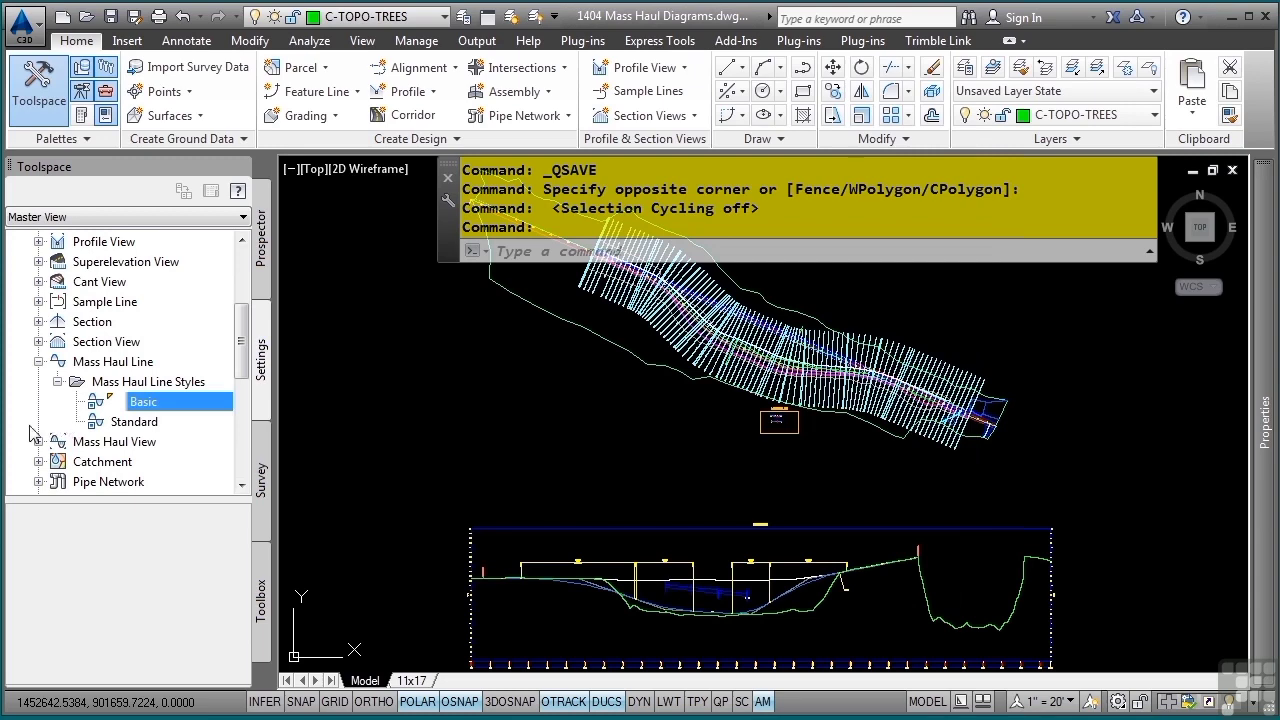
- Review the Basic mass haul view style's graph, grid, title annotation, axes and display settings, leaving the style as it is
{"action": "left_click", "coordinate": [38, 441]}
{"action": "scroll", "coordinate": [70, 465], "scroll_direction": "down", "scroll_amount": 1}
{"action": "left_click", "coordinate": [141, 462]}
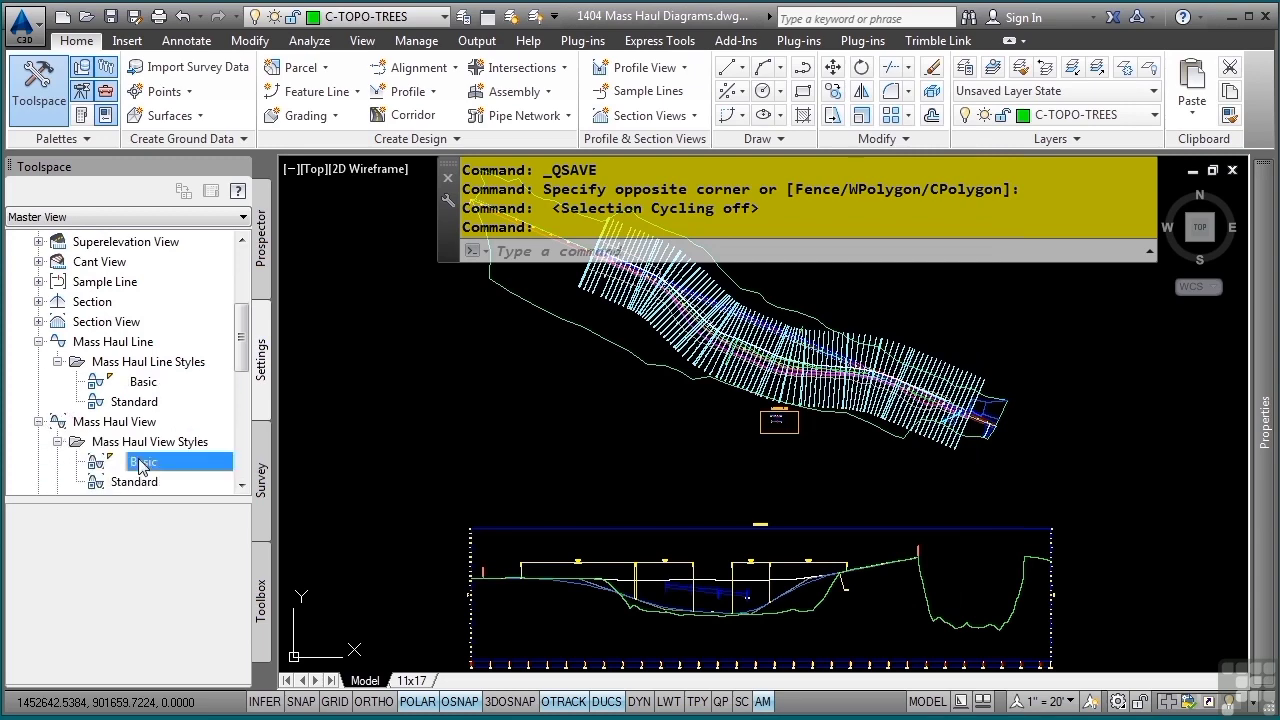
{"action": "double_click", "coordinate": [141, 463]}
{"action": "left_click", "coordinate": [440, 200]}
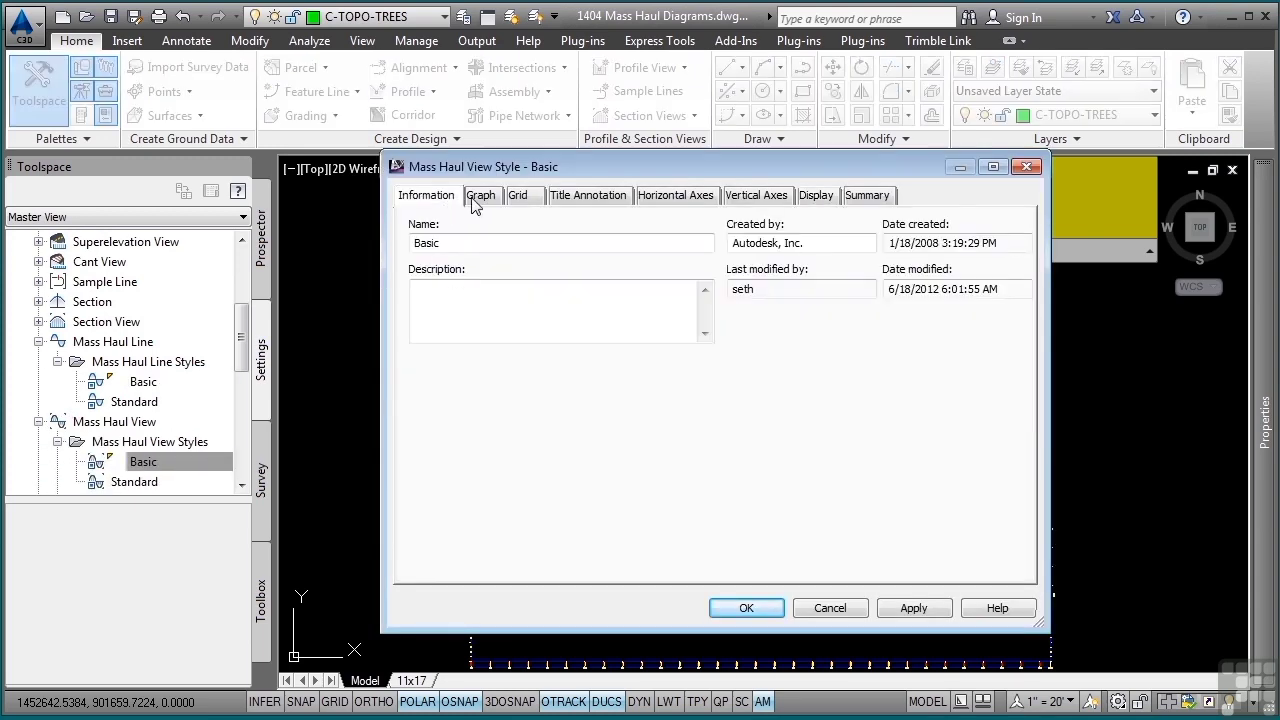
{"action": "left_click", "coordinate": [480, 196]}
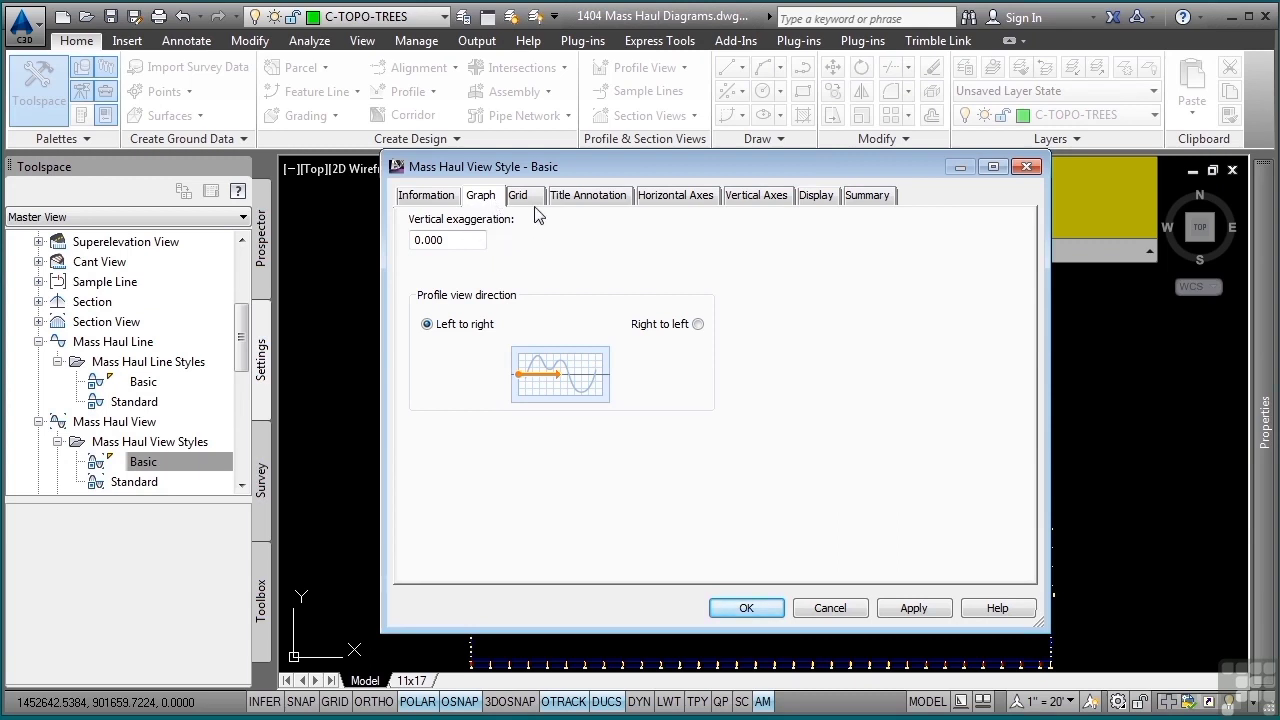
{"action": "left_click", "coordinate": [520, 196]}
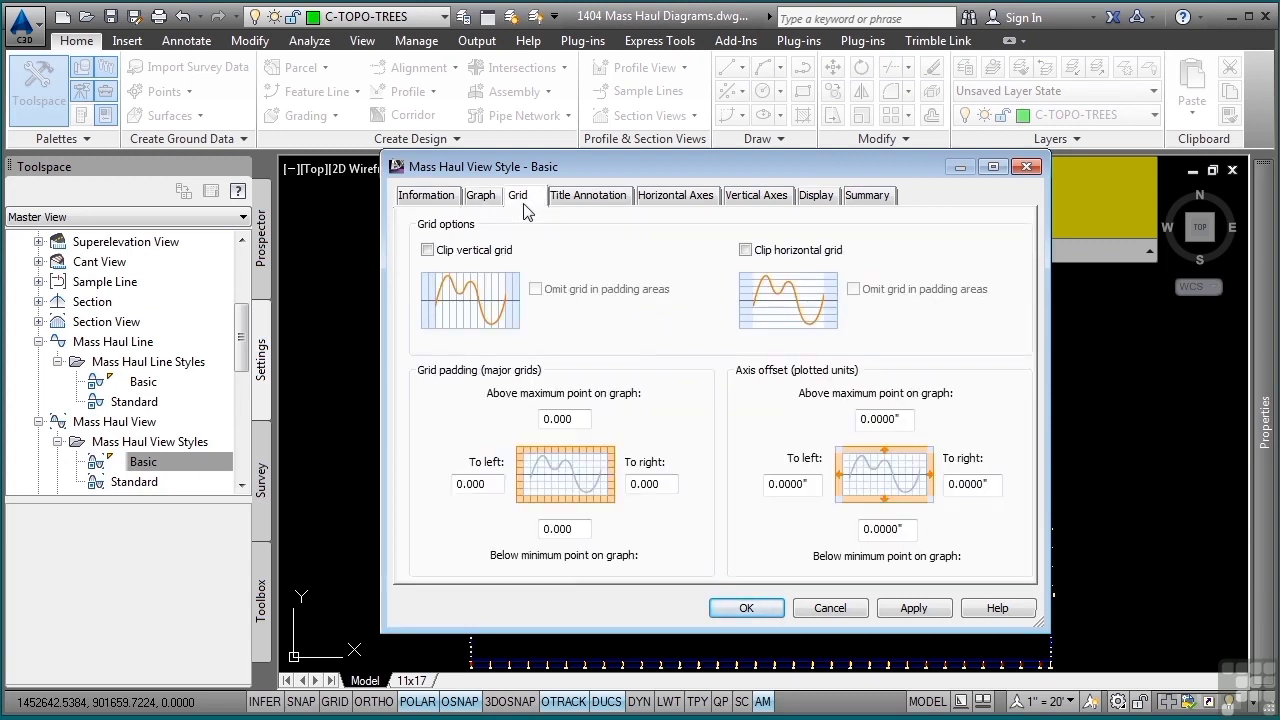
{"action": "left_click", "coordinate": [576, 200]}
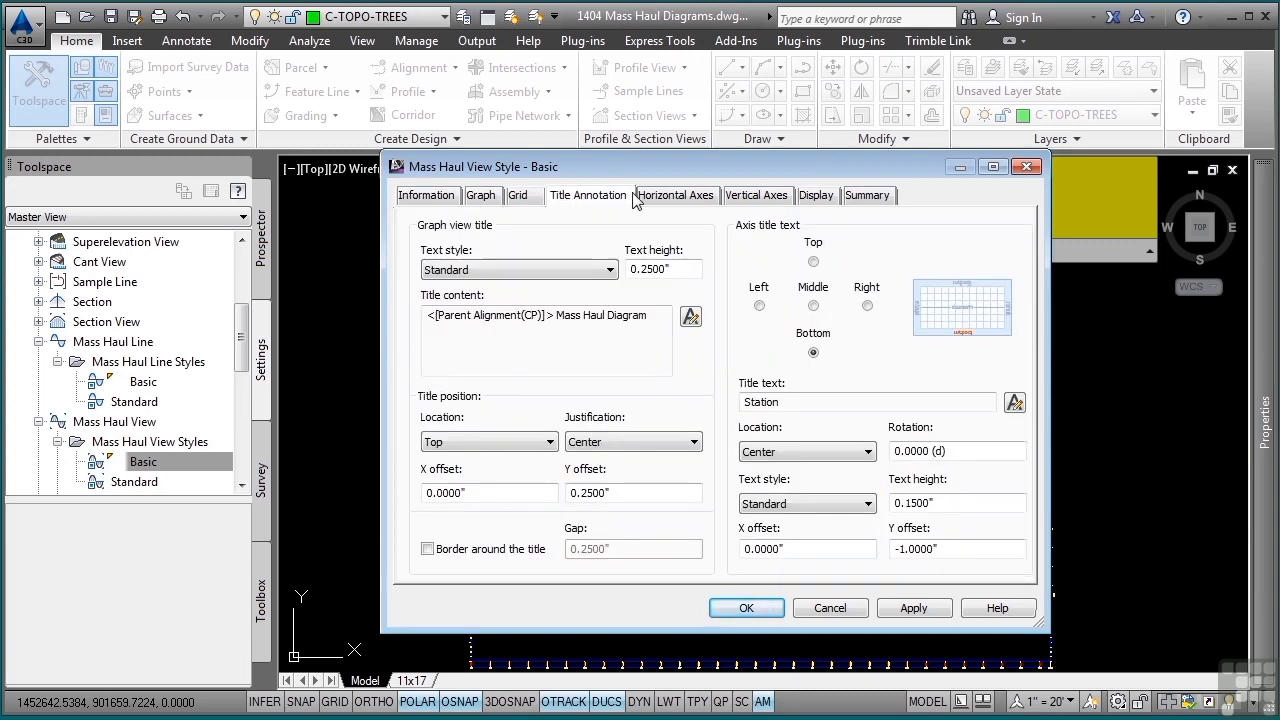
{"action": "left_click", "coordinate": [672, 197]}
{"action": "left_click", "coordinate": [740, 196]}
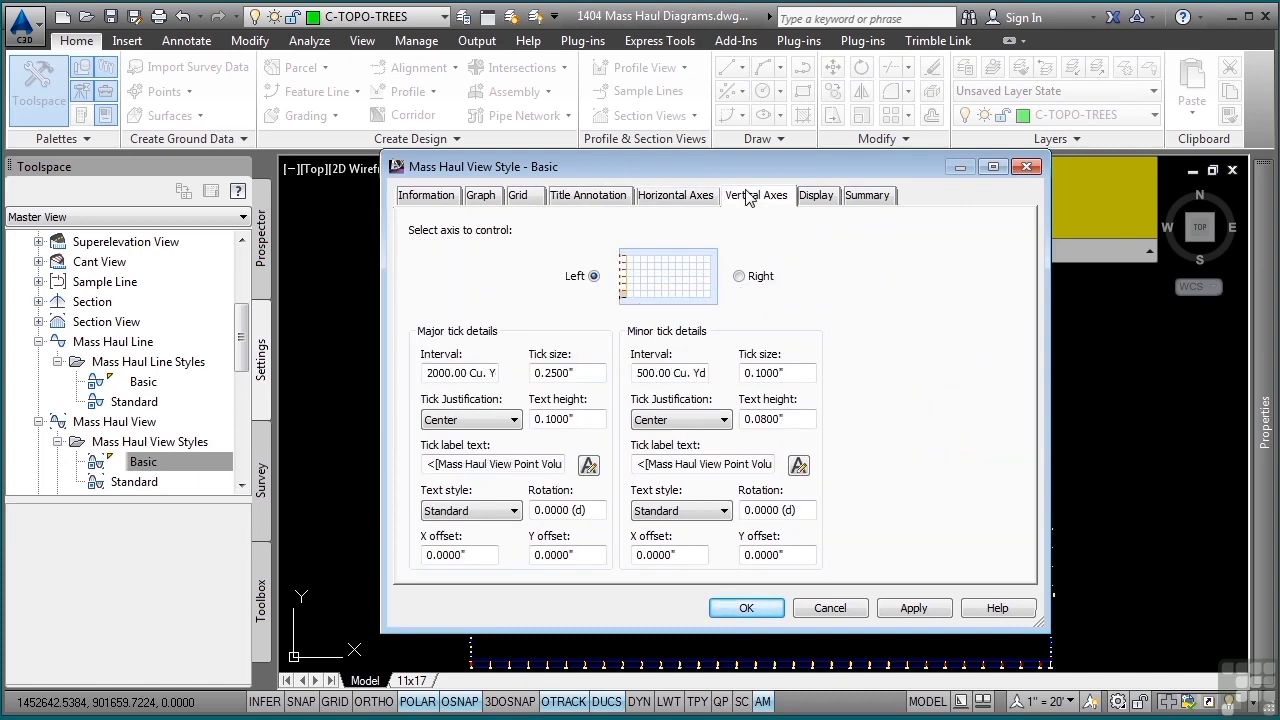
{"action": "left_click", "coordinate": [820, 198]}
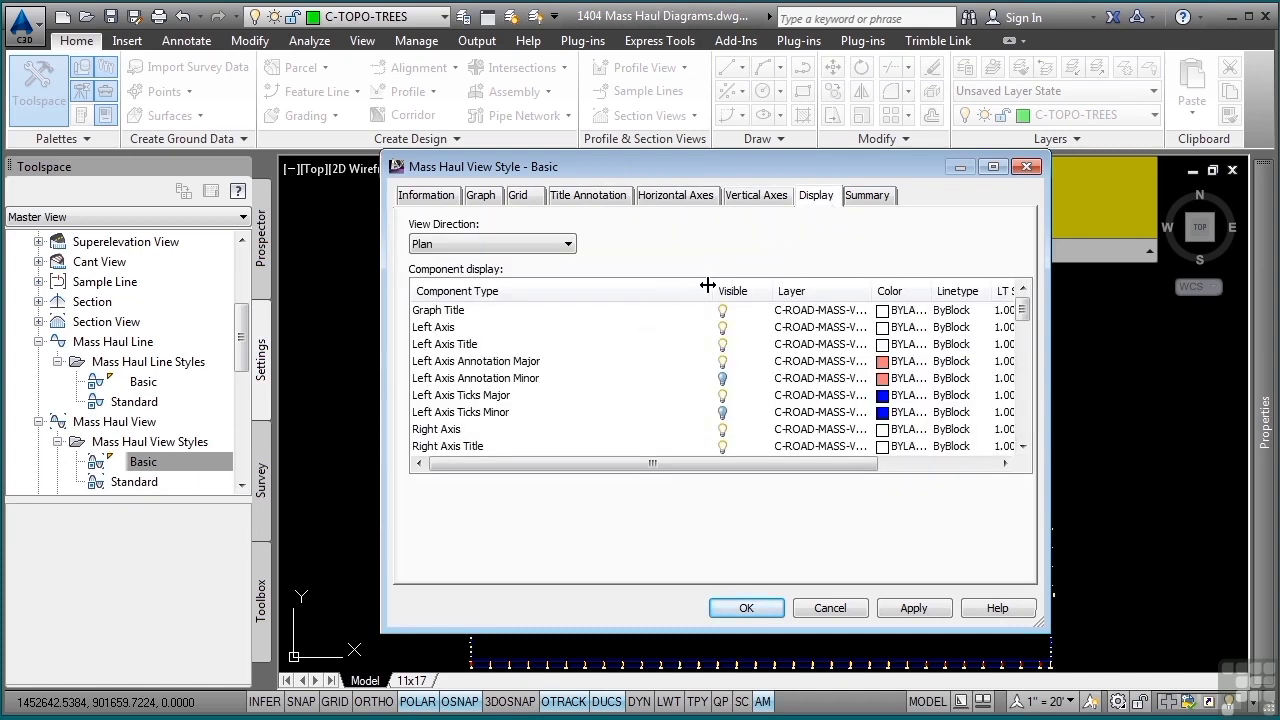
{"action": "left_click_drag", "start_coordinate": [707, 286], "coordinate": [633, 288]}
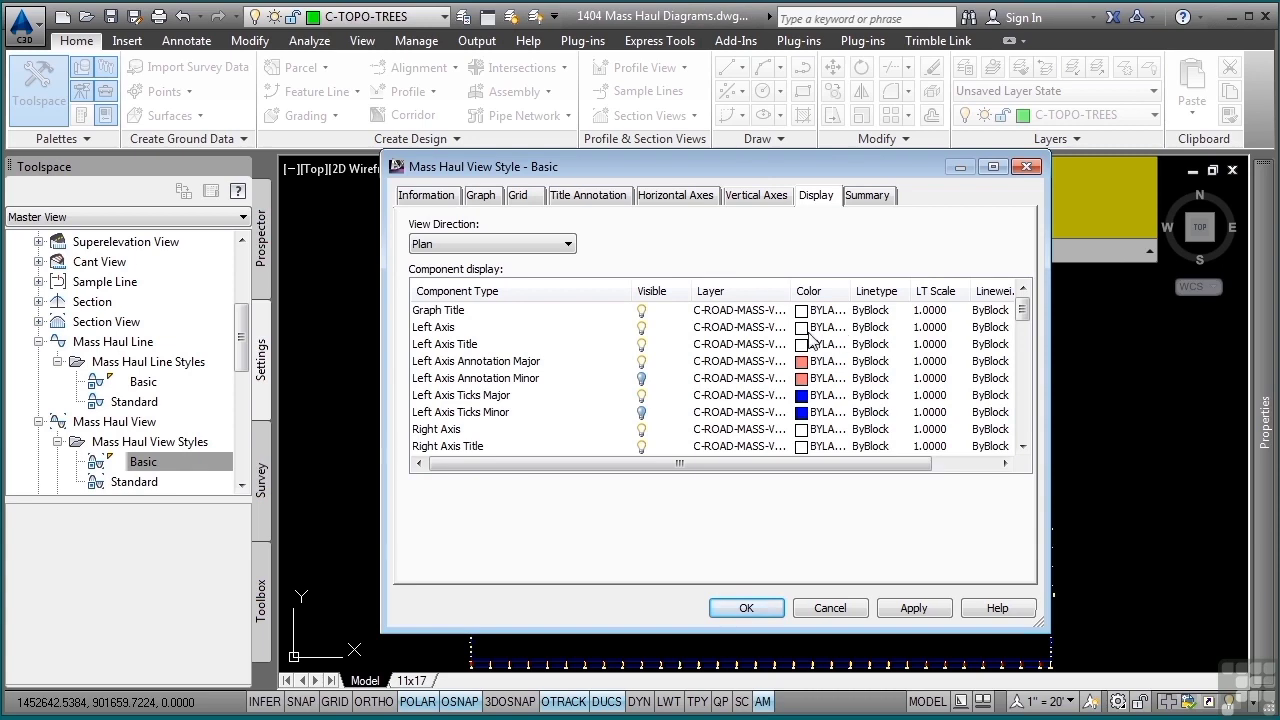
{"action": "left_click", "coordinate": [815, 606]}
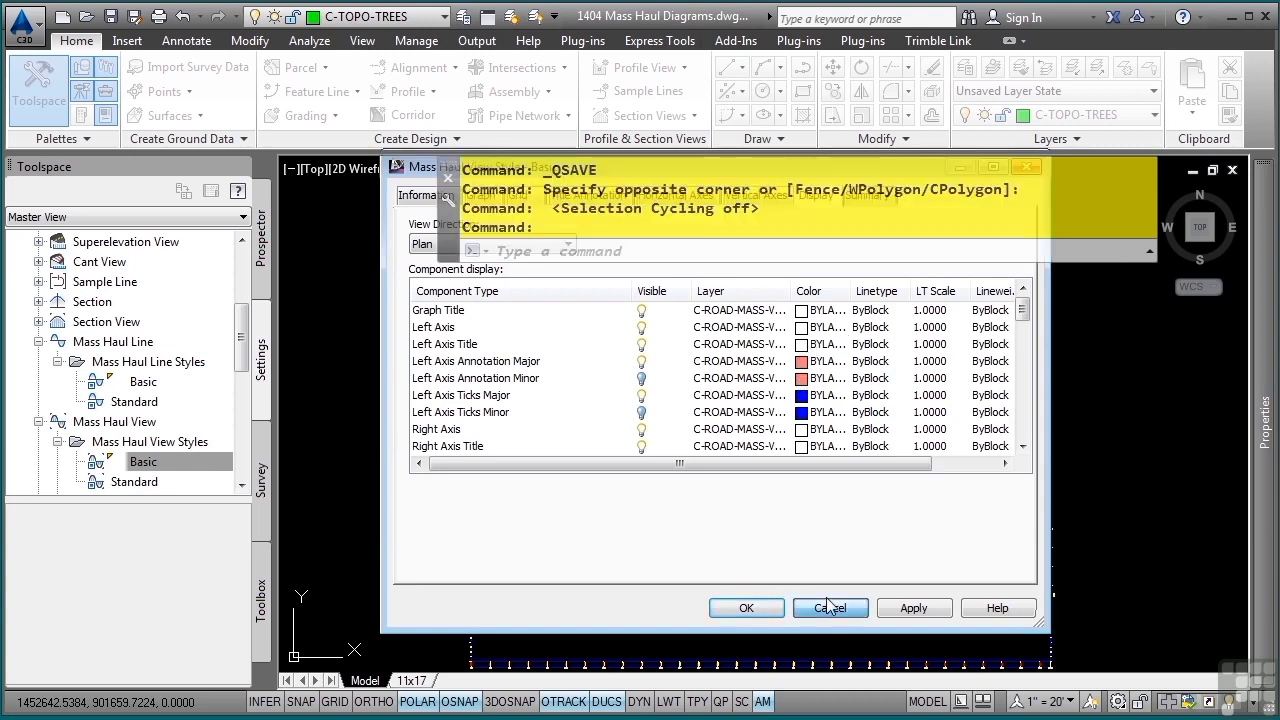
- Start a mass haul diagram for Bypass 1 from one of its sample lines, using the Basic mass haul view style
{"action": "scroll", "coordinate": [690, 370], "scroll_direction": "up", "scroll_amount": 5}
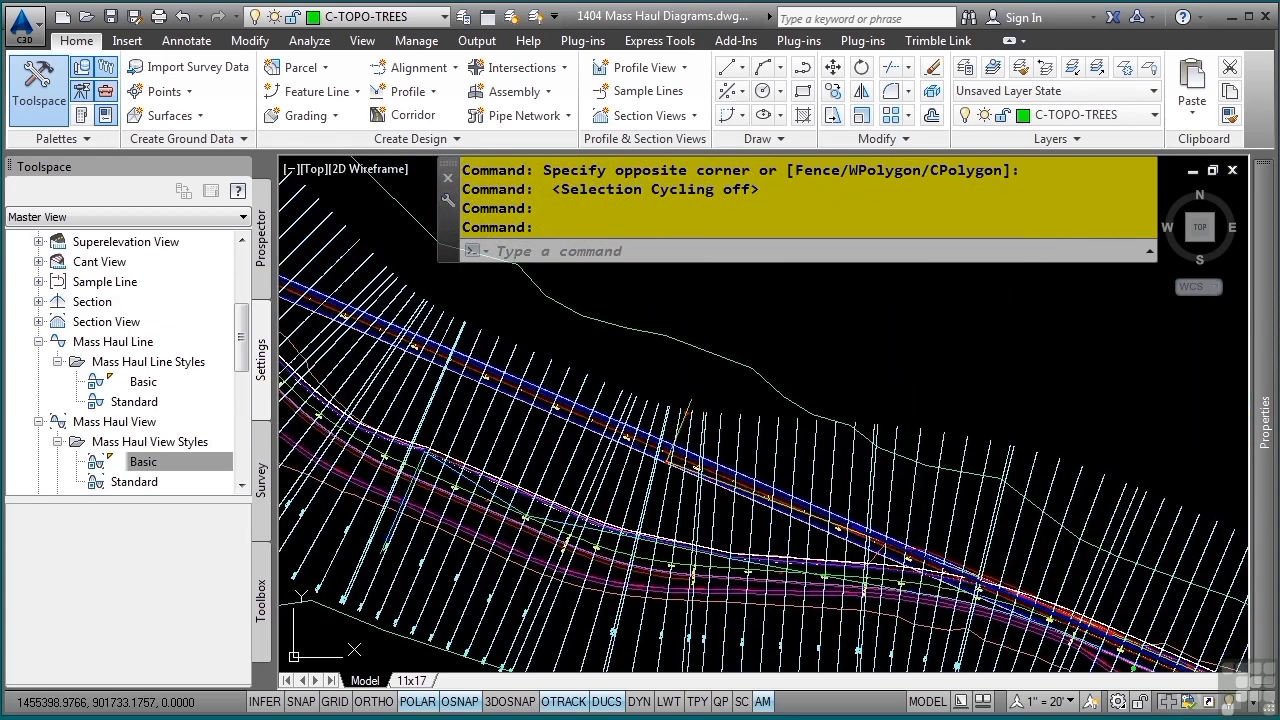
{"action": "left_click", "coordinate": [772, 450]}
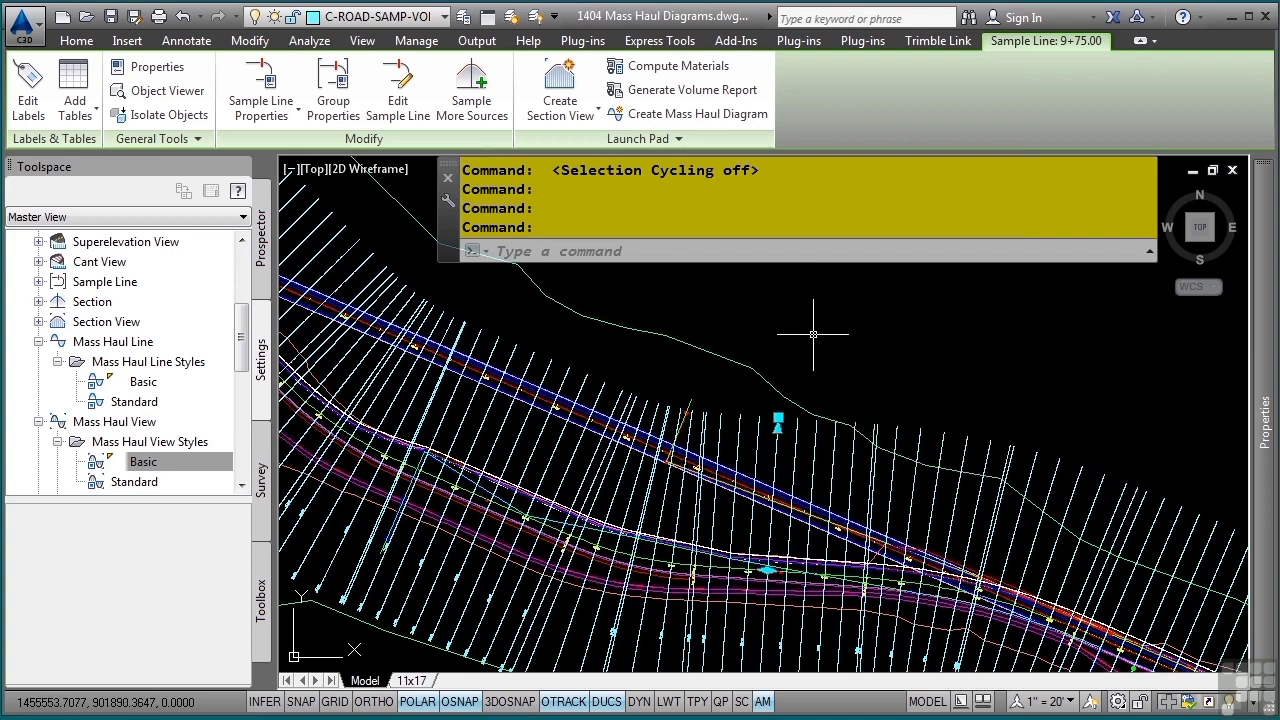
{"action": "left_click", "coordinate": [700, 114]}
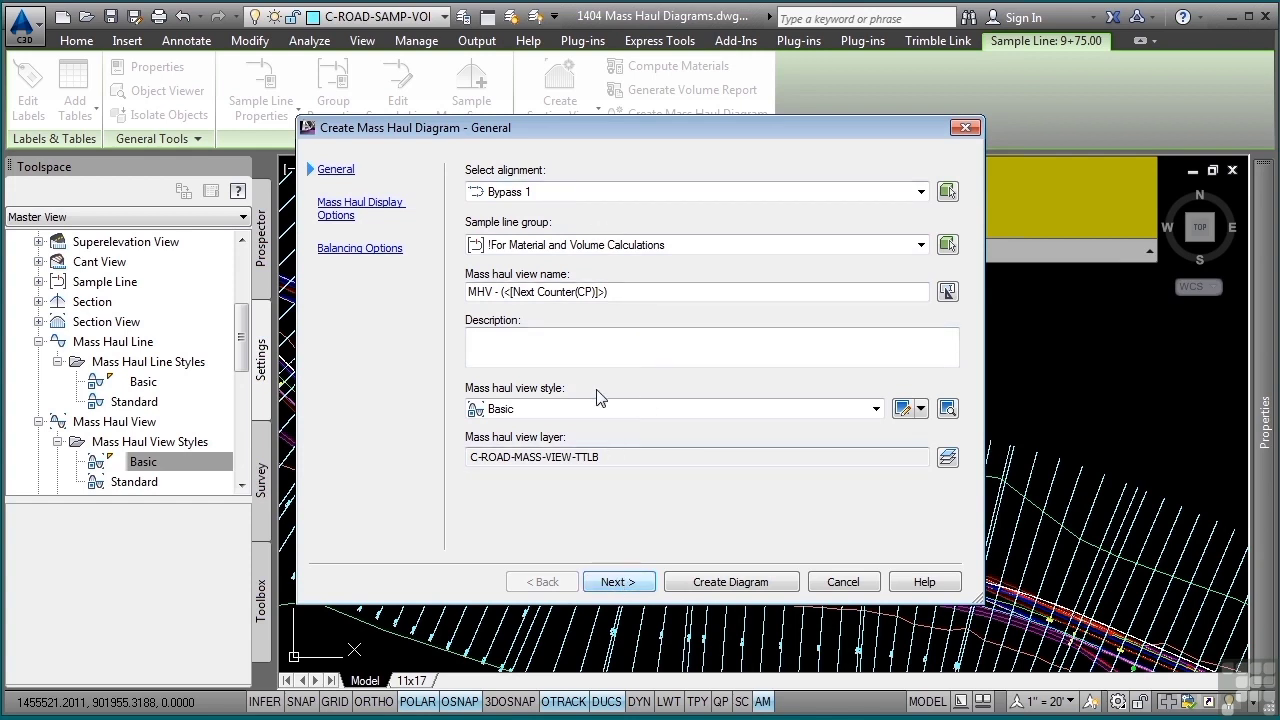
{"action": "left_click", "coordinate": [560, 410]}
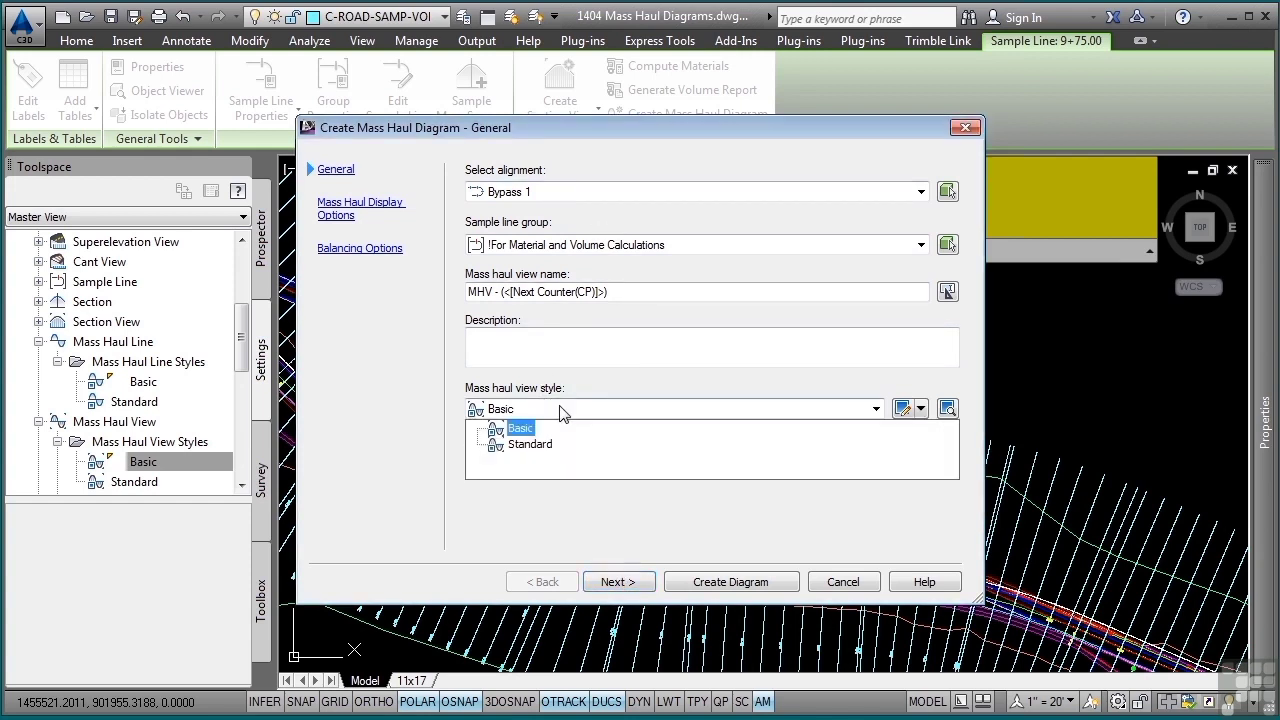
{"action": "left_click", "coordinate": [560, 428]}
{"action": "left_click", "coordinate": [618, 581]}
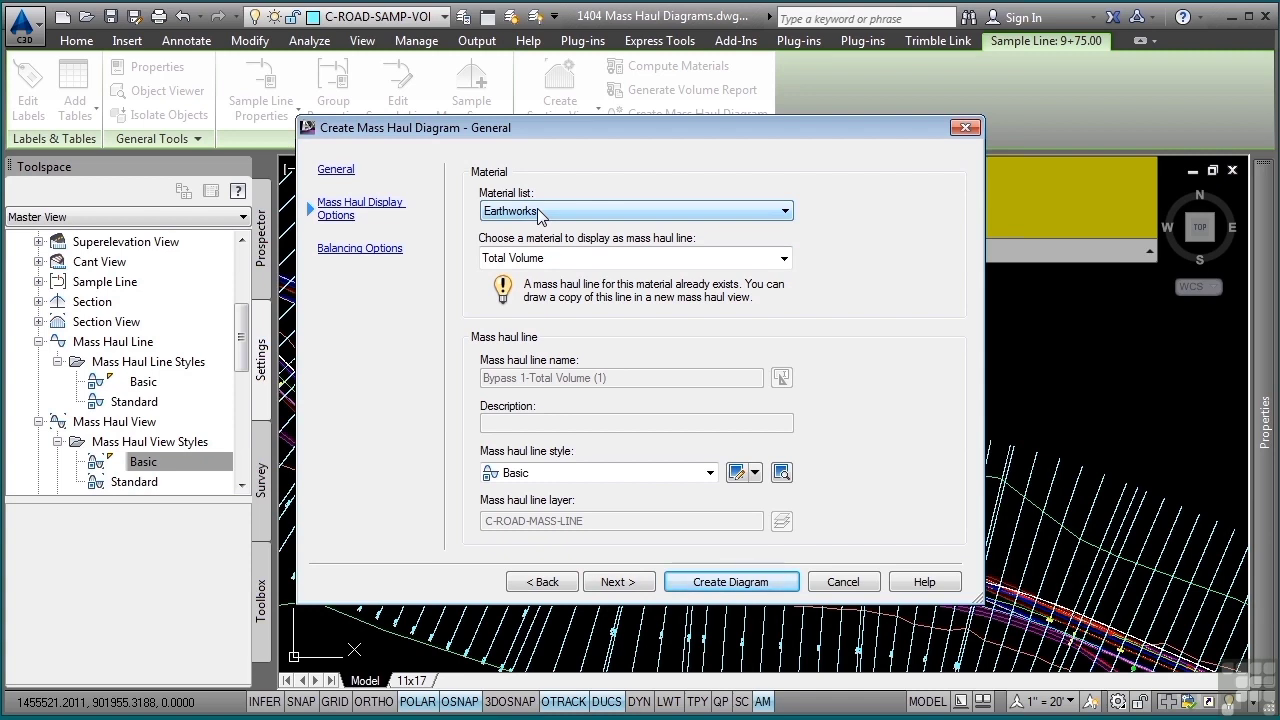
- Keep Total Volume as the displayed material and Basic as the mass haul line style, and proceed to the balancing options
{"action": "left_click", "coordinate": [745, 257]}
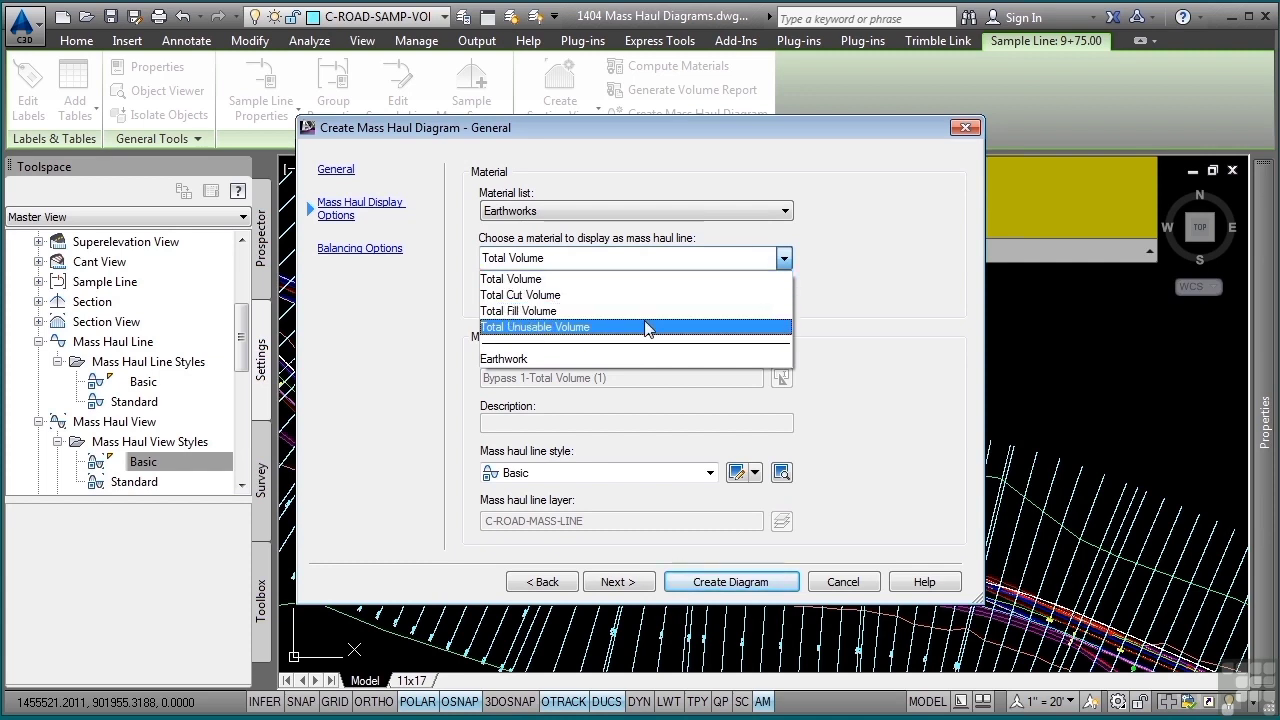
{"action": "left_click", "coordinate": [877, 289]}
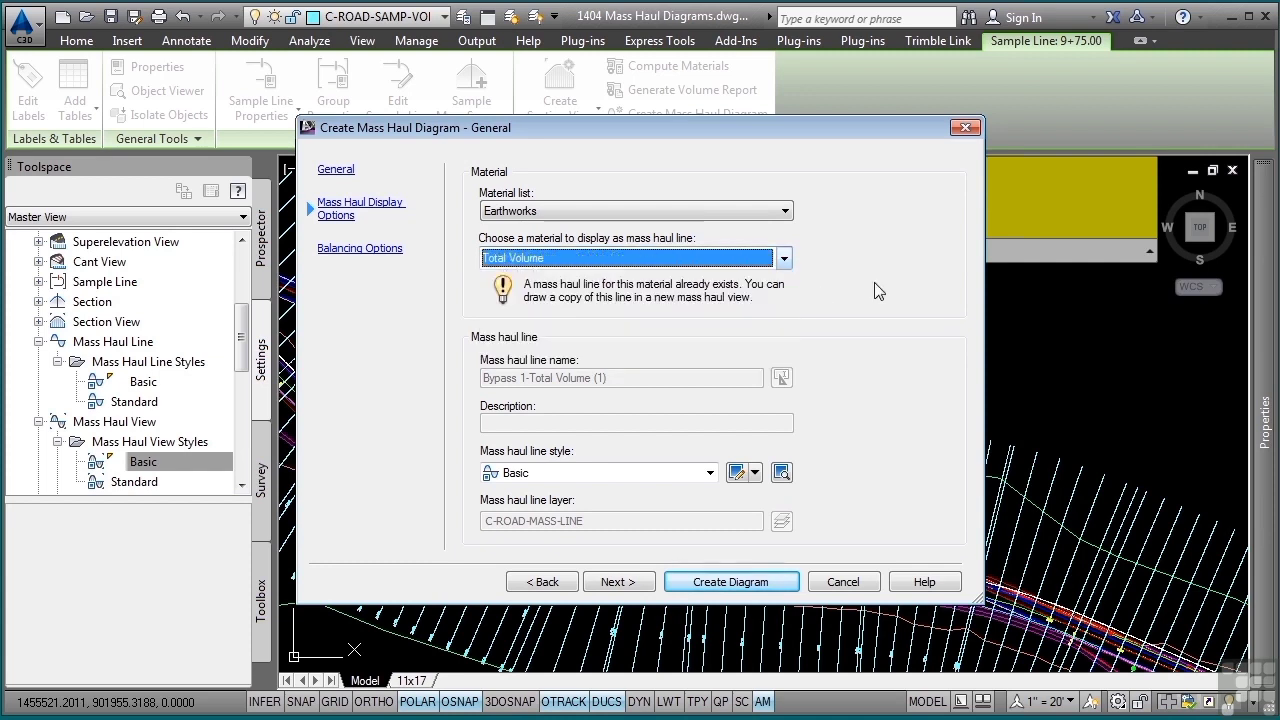
{"action": "left_click", "coordinate": [690, 475]}
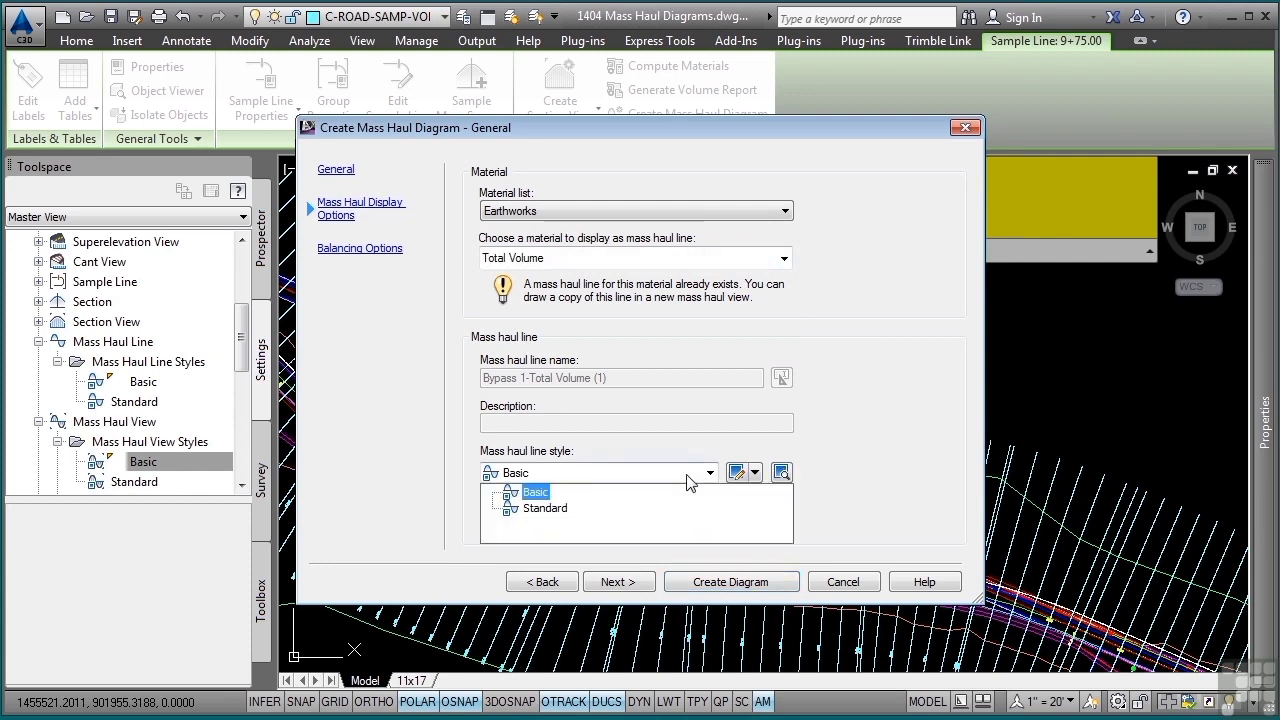
{"action": "left_click", "coordinate": [690, 482]}
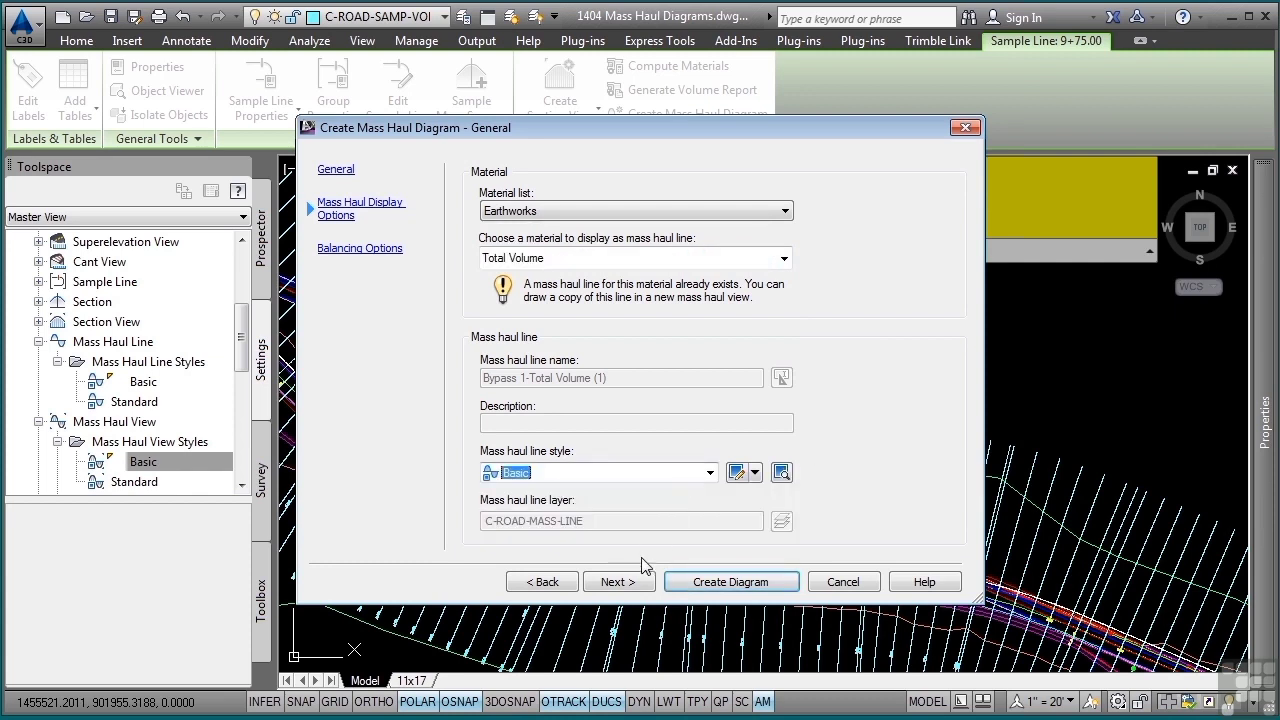
{"action": "left_click", "coordinate": [618, 581]}
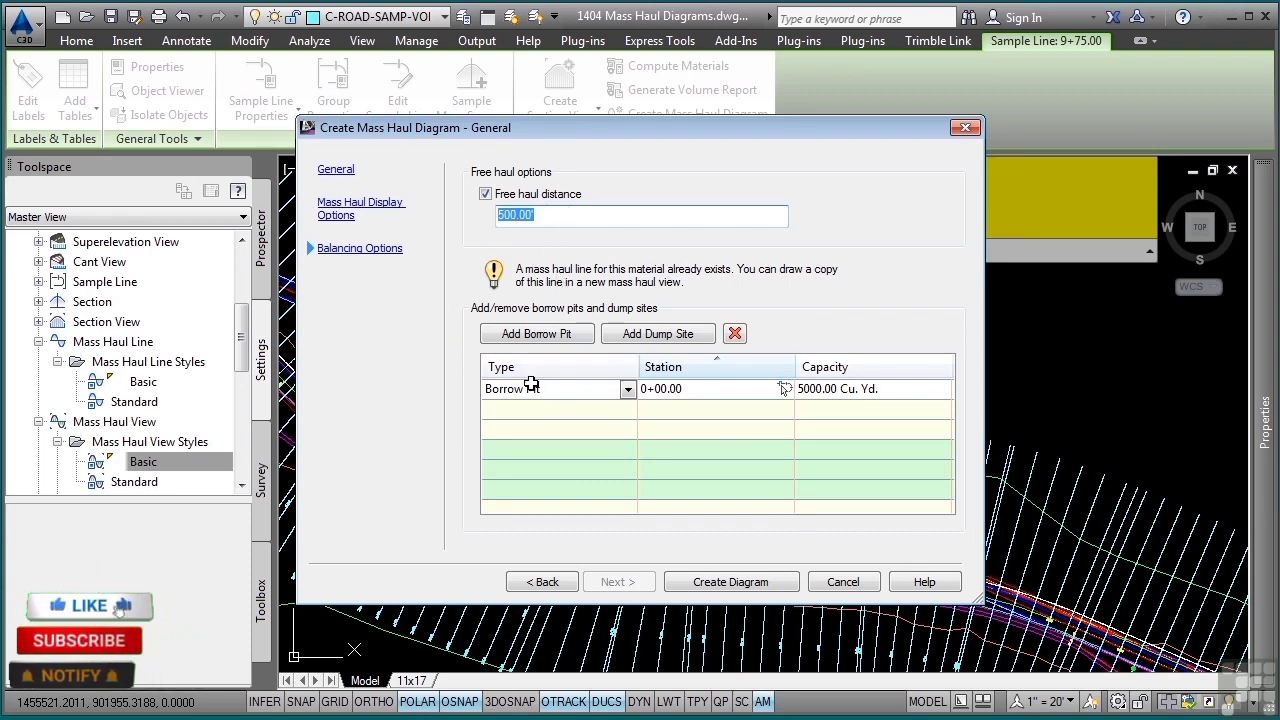
- Remove the borrow pit from the balancing options and place the mass haul diagram in empty space beside the corridor plan
{"action": "left_click", "coordinate": [735, 333]}
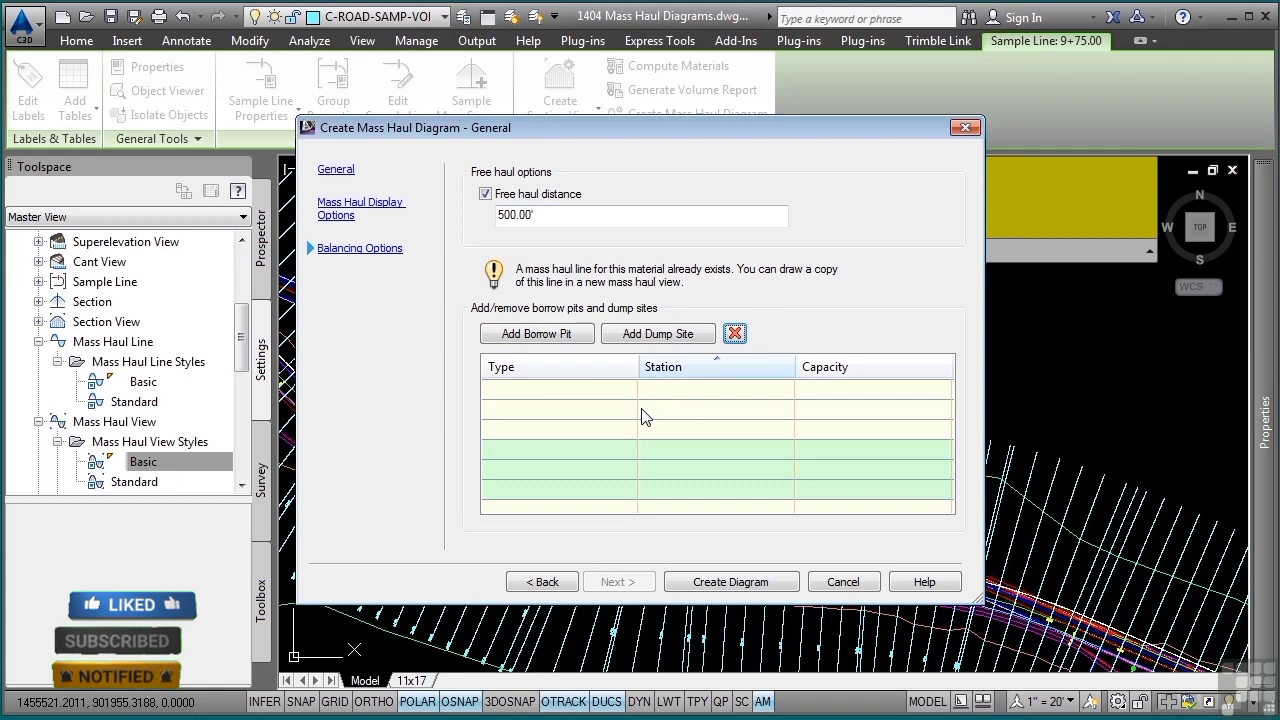
{"action": "left_click", "coordinate": [731, 582]}
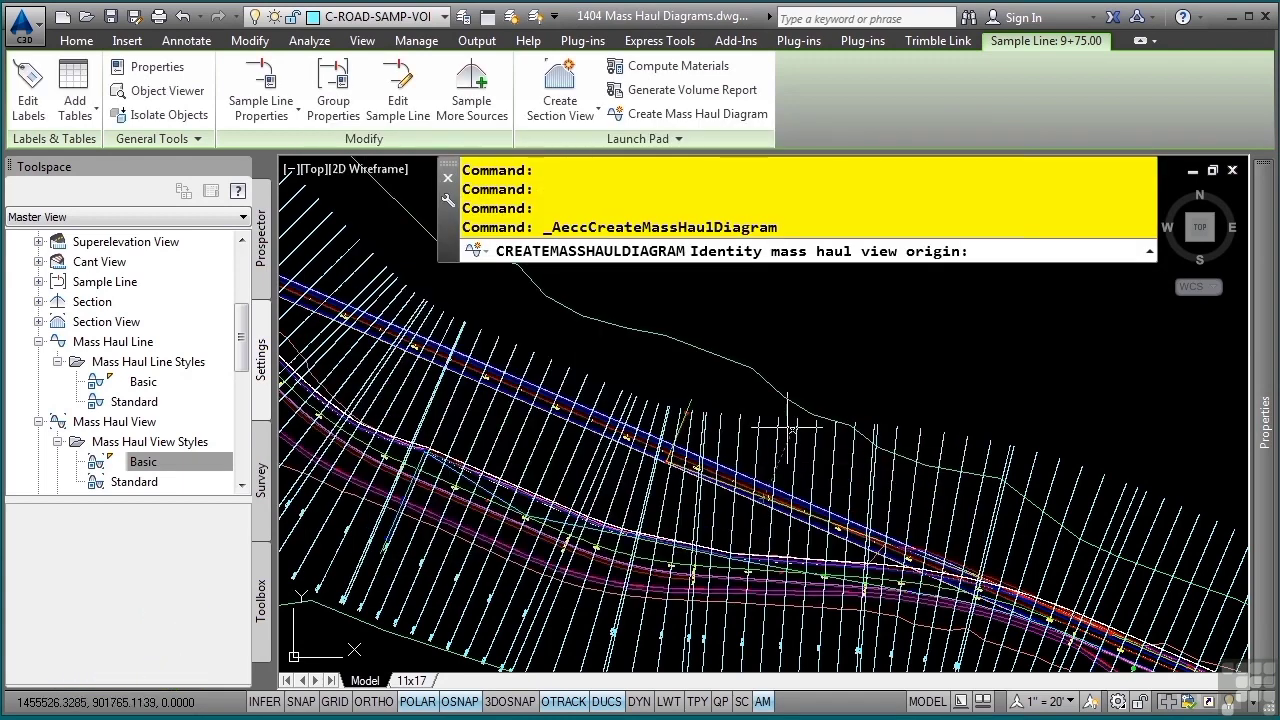
{"action": "scroll", "coordinate": [790, 428], "scroll_direction": "down", "scroll_amount": 5}
{"action": "scroll", "coordinate": [685, 473], "scroll_direction": "up", "scroll_amount": 3}
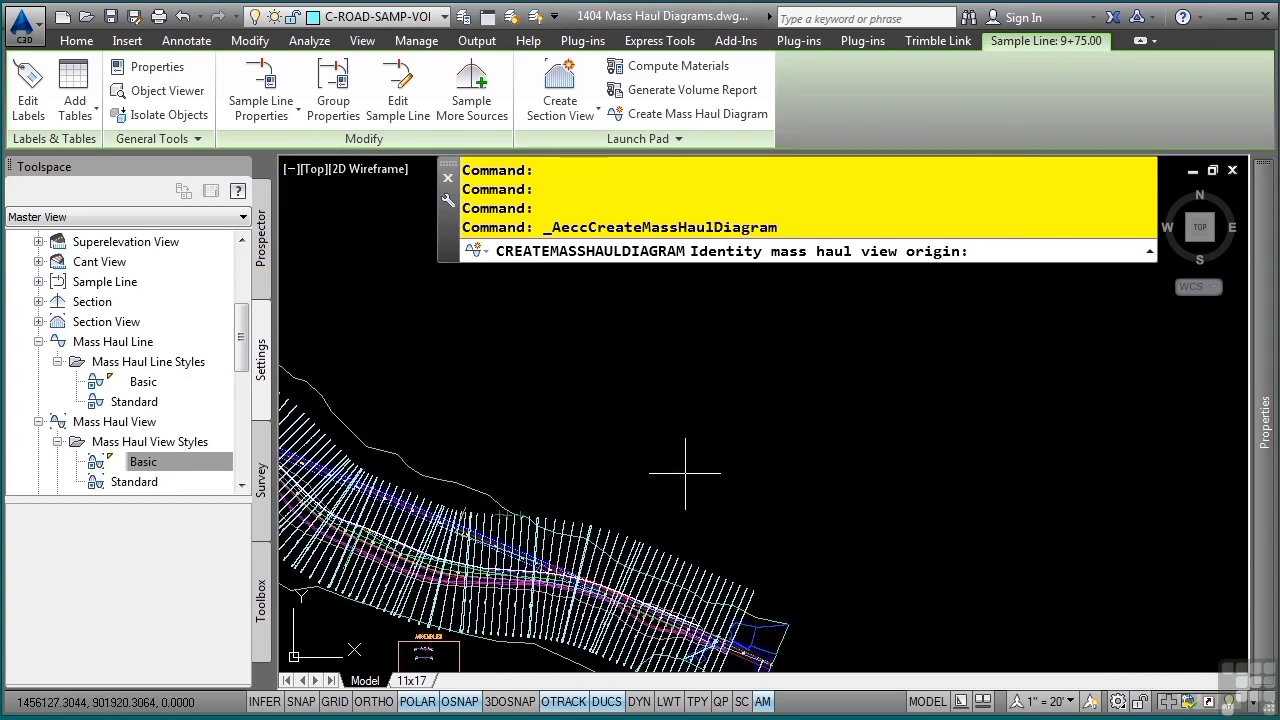
{"action": "left_click", "coordinate": [616, 450]}
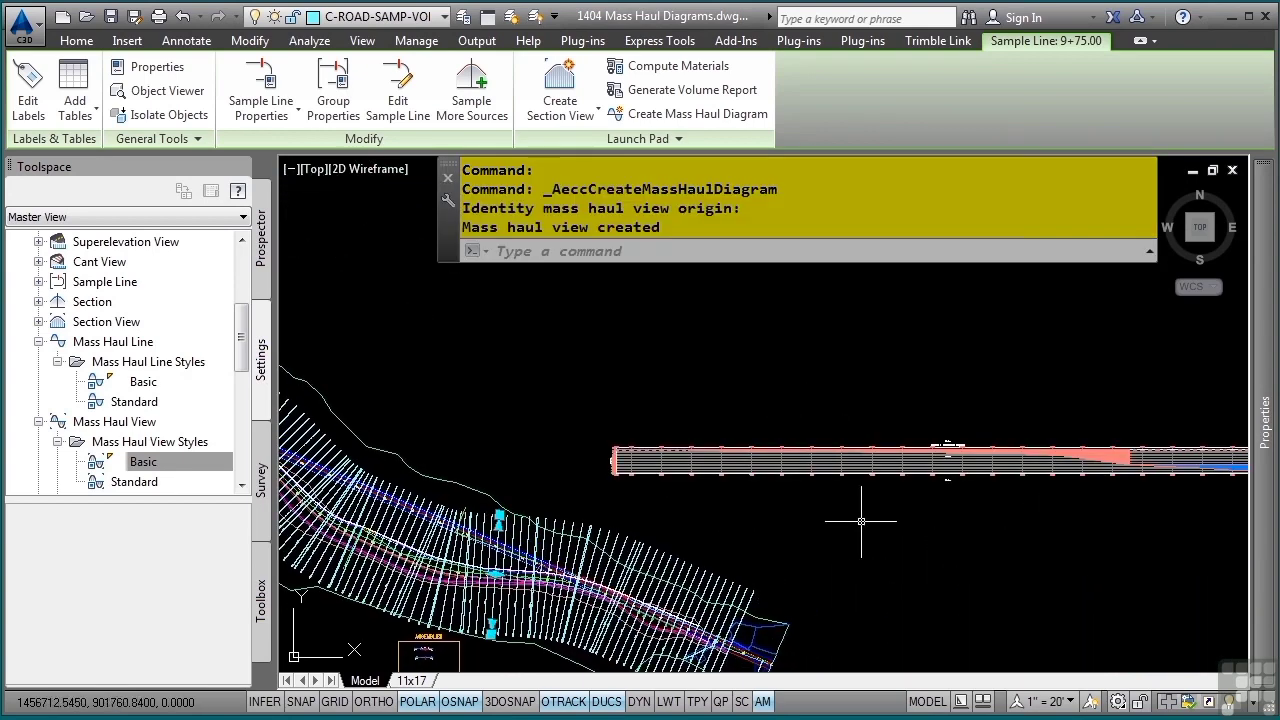
- Examine the mass haul diagram's title, volume axis and station labels from its start to around station 5+00
{"action": "scroll", "coordinate": [857, 500], "scroll_direction": "up", "scroll_amount": 3}
{"action": "middle_click_drag", "start_coordinate": [551, 417], "coordinate": [951, 434]}
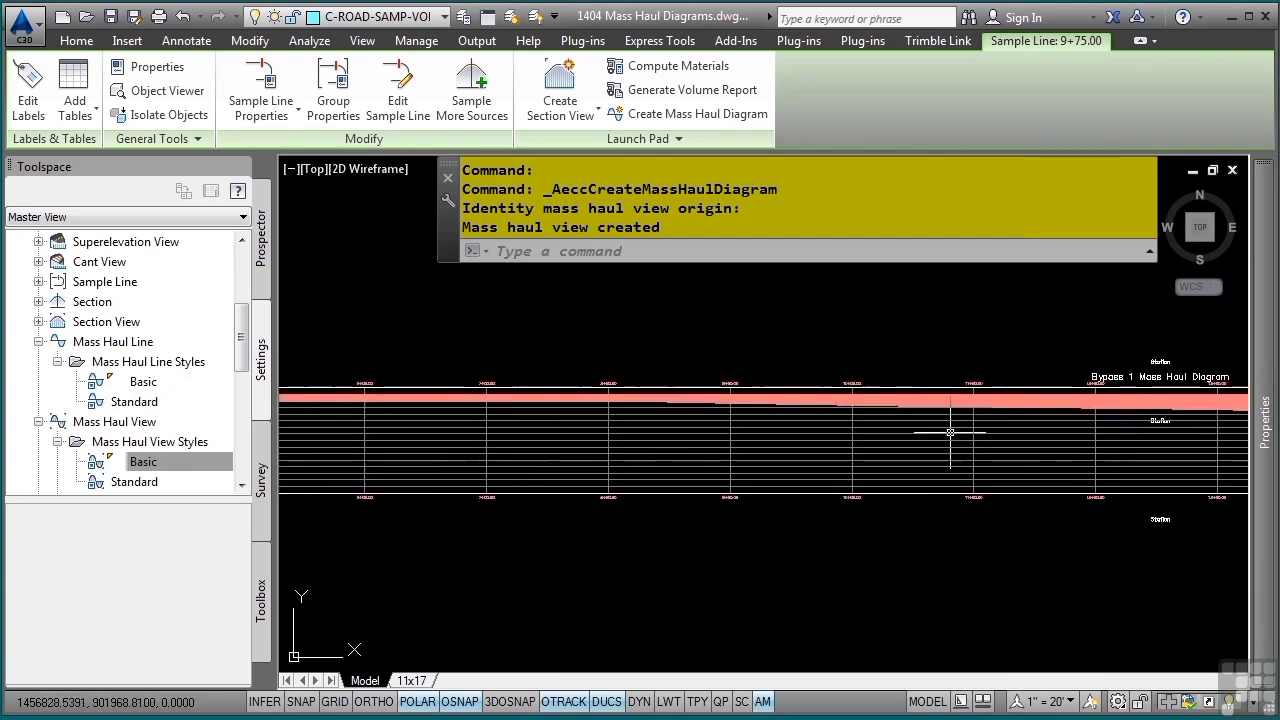
{"action": "middle_click_drag", "start_coordinate": [428, 406], "coordinate": [948, 359]}
{"action": "middle_click_drag", "start_coordinate": [397, 388], "coordinate": [703, 467]}
{"action": "scroll", "coordinate": [595, 401], "scroll_direction": "up", "scroll_amount": 5}
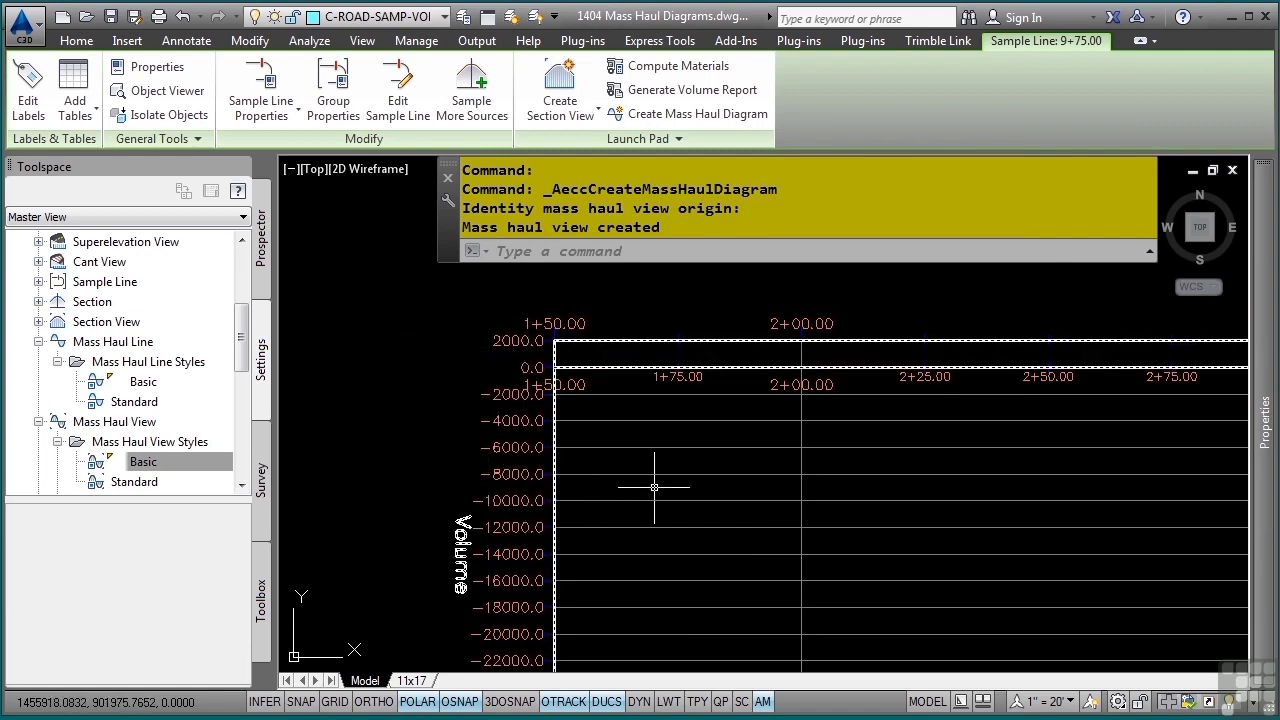
{"action": "middle_click_drag", "start_coordinate": [1046, 514], "coordinate": [831, 503]}
{"action": "middle_click_drag", "start_coordinate": [1022, 496], "coordinate": [852, 476]}
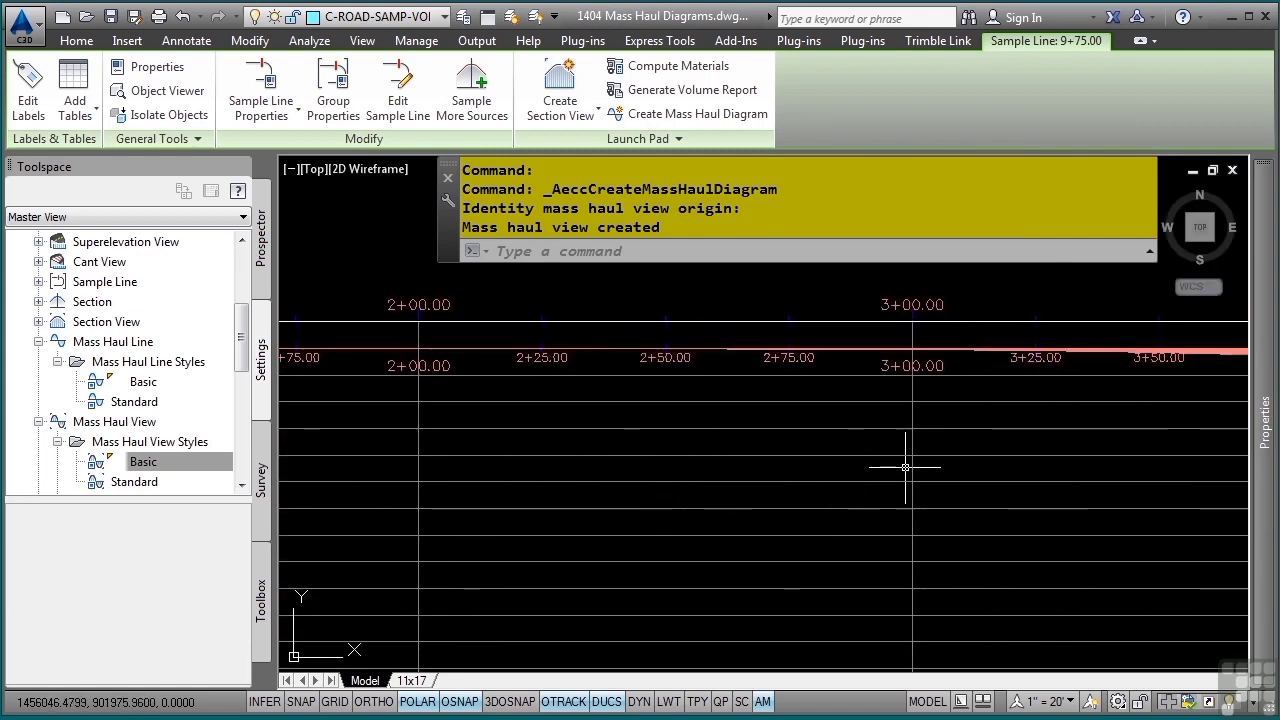
{"action": "middle_click_drag", "start_coordinate": [931, 460], "coordinate": [476, 405]}
{"action": "middle_click_drag", "start_coordinate": [1023, 392], "coordinate": [559, 507]}
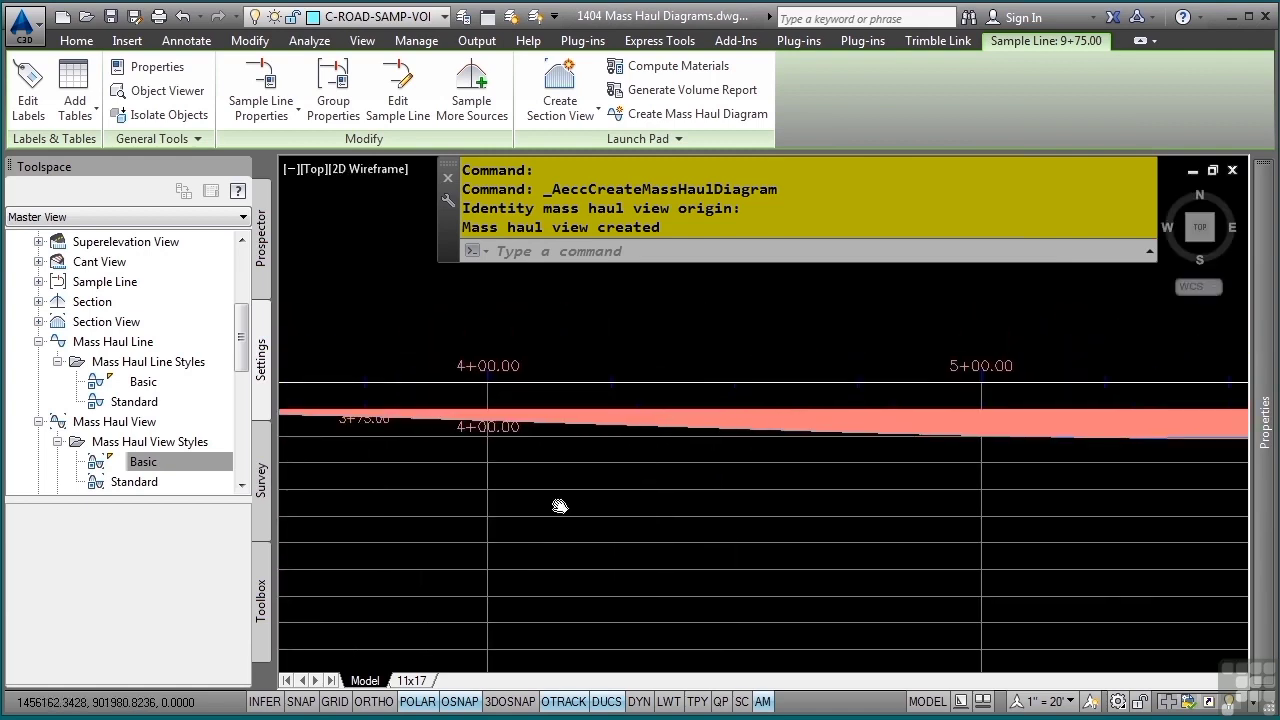
- Highlight the shaded mass haul area between stations 4+00 and 5+00, clear the selection, and inspect the diagram's wider extent
{"action": "left_click", "coordinate": [818, 426]}
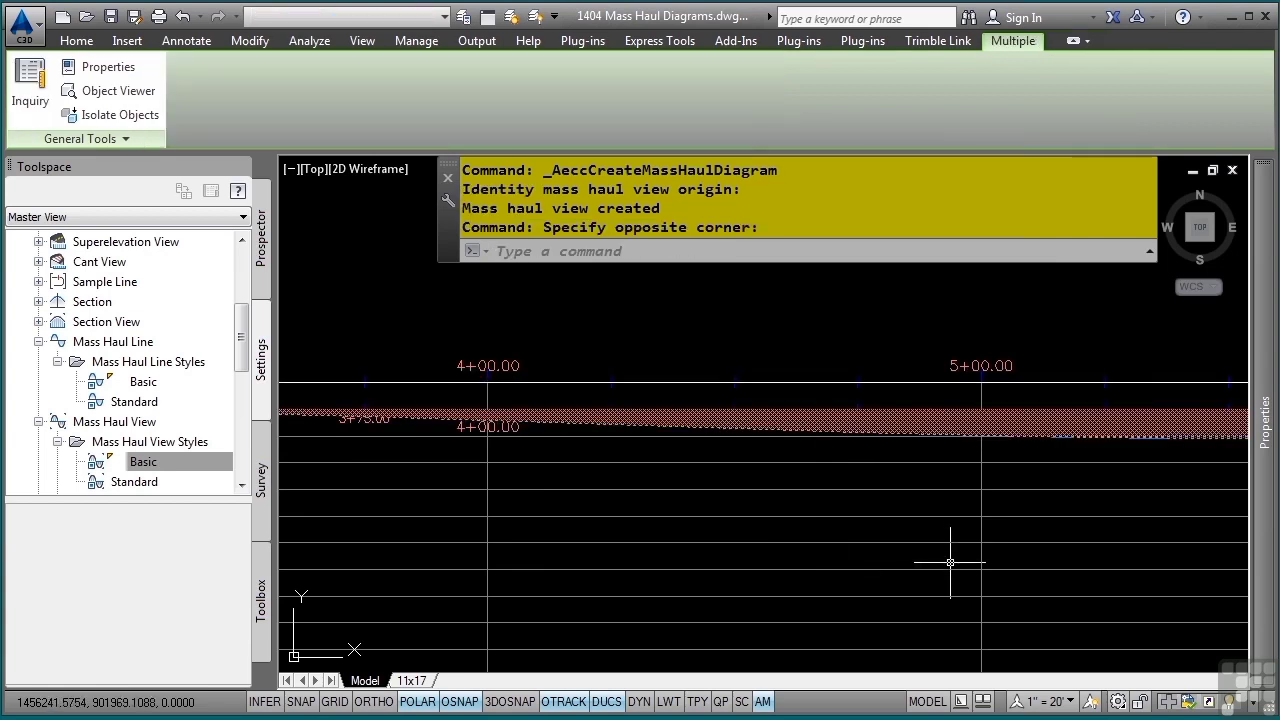
{"action": "left_click", "coordinate": [909, 546]}
{"action": "key", "text": "Escape"}
{"action": "key", "text": "Escape"}
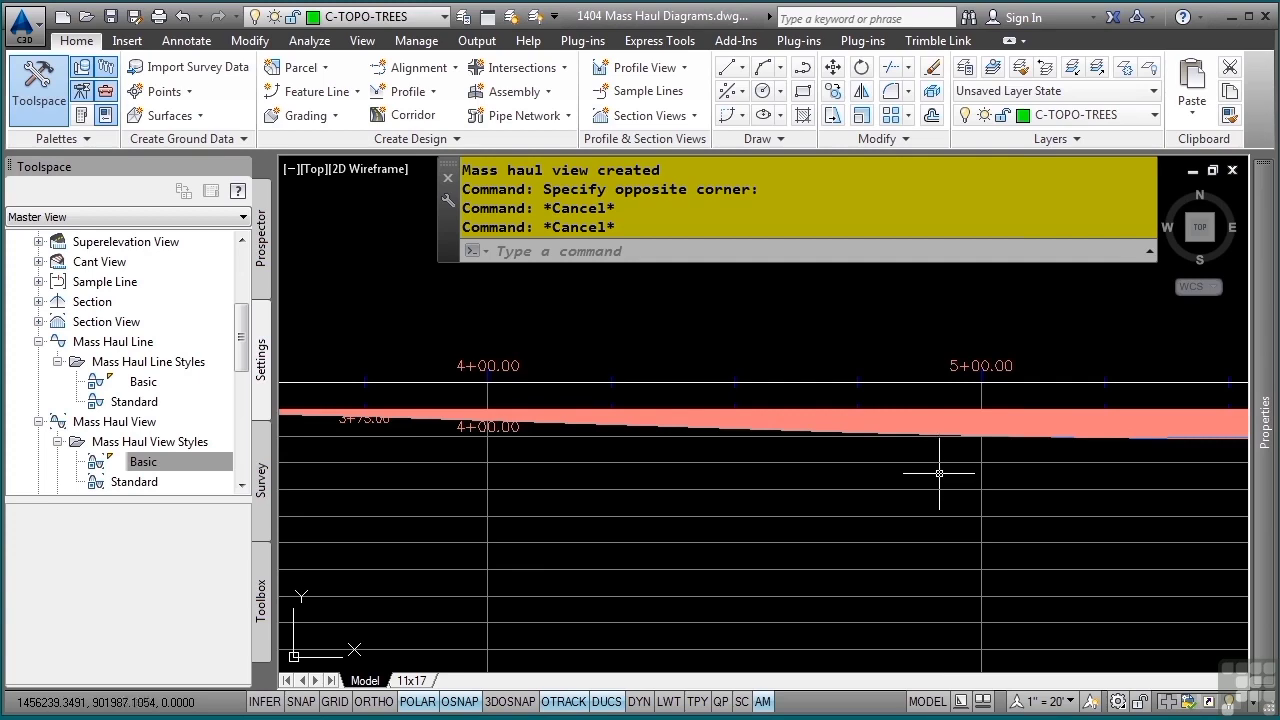
{"action": "mouse_move", "coordinate": [945, 426]}
{"action": "scroll", "coordinate": [946, 427], "scroll_direction": "down", "scroll_amount": 2}
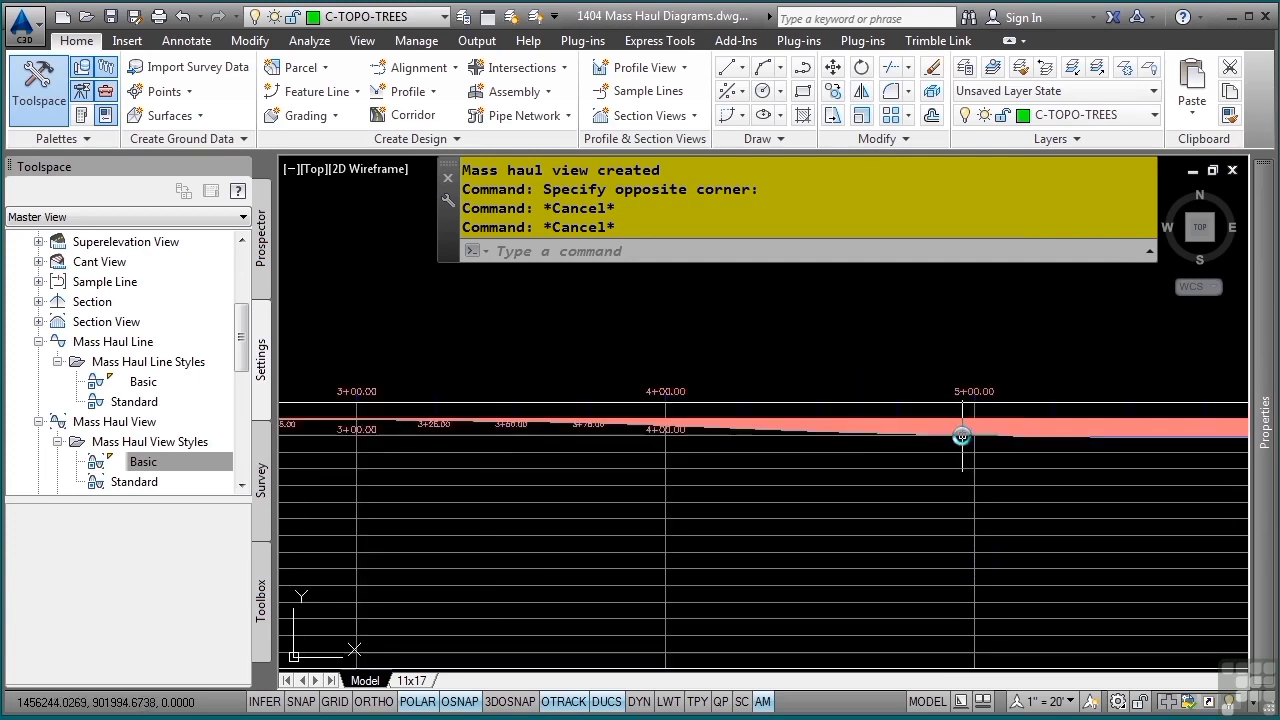
{"action": "middle_click_drag", "start_coordinate": [960, 440], "coordinate": [515, 486]}
{"action": "scroll", "coordinate": [515, 486], "scroll_direction": "down", "scroll_amount": 4}
{"action": "middle_click_drag", "start_coordinate": [614, 523], "coordinate": [802, 527]}
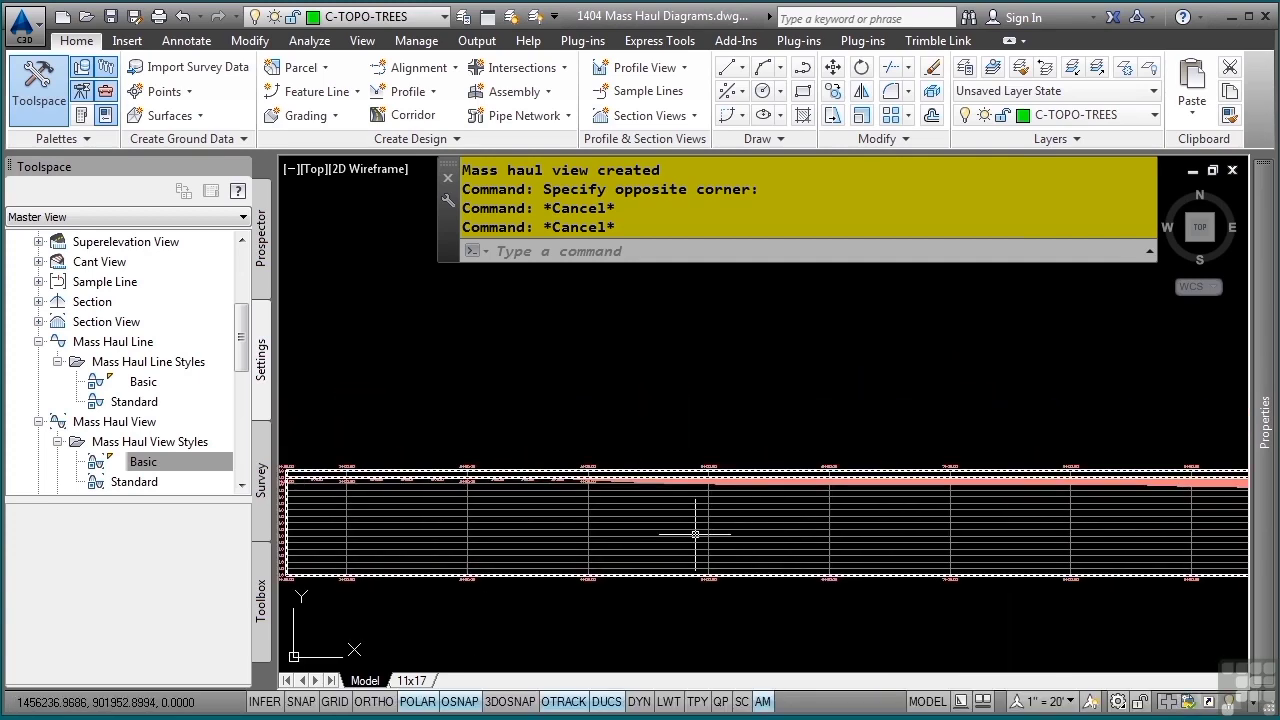
{"action": "mouse_move", "coordinate": [660, 530]}
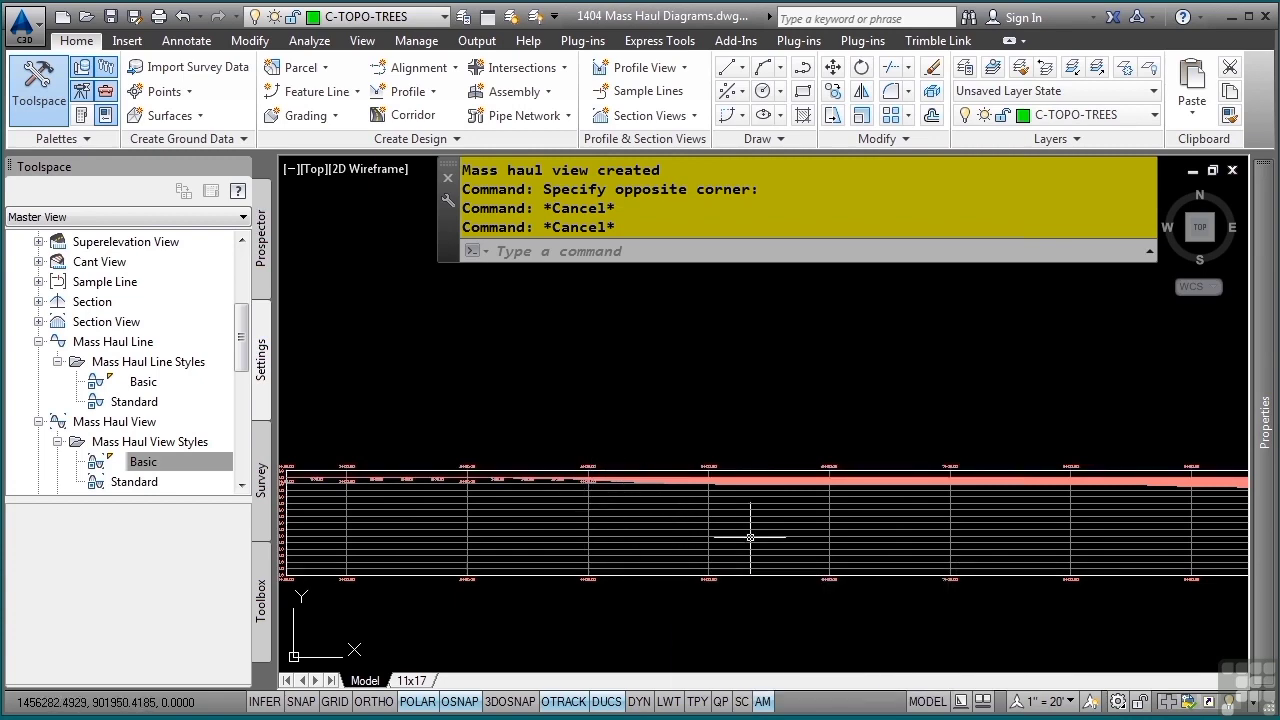
- In the mass haul diagram's balancing options, add a borrow pit at station 0+00.00 with a capacity of 500 cubic yards
{"action": "left_click", "coordinate": [657, 535]}
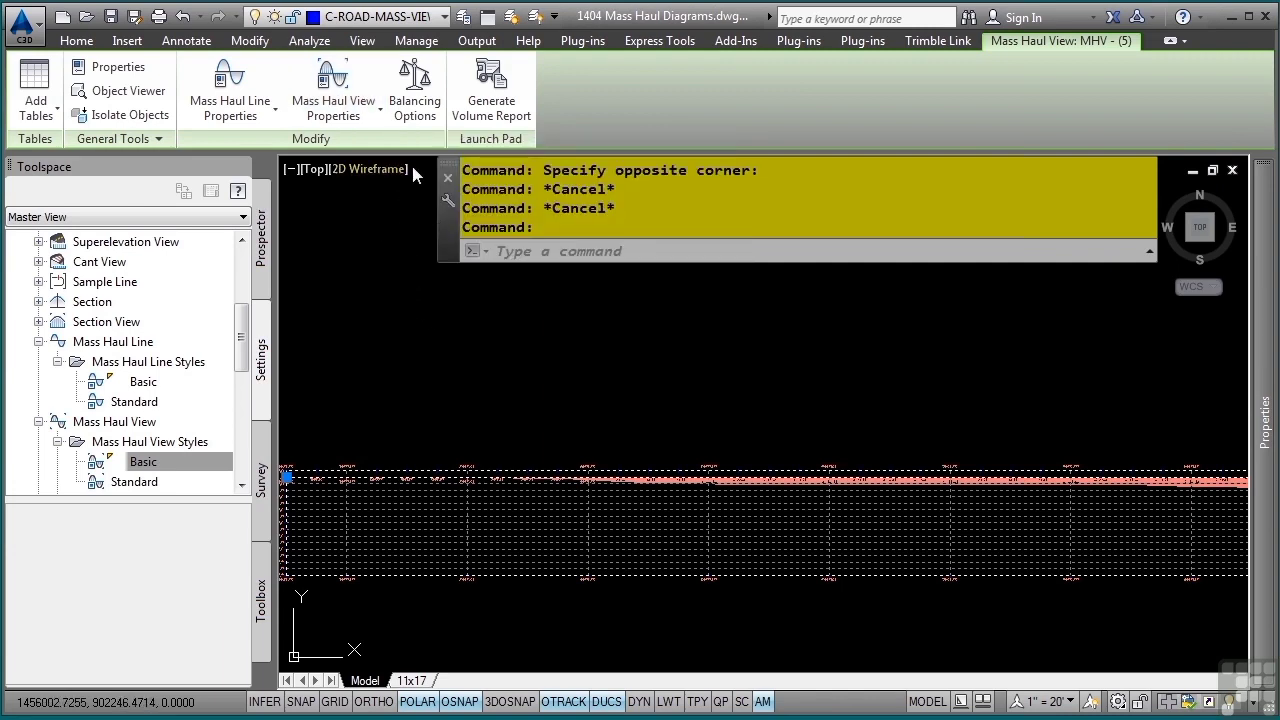
{"action": "left_click", "coordinate": [418, 113]}
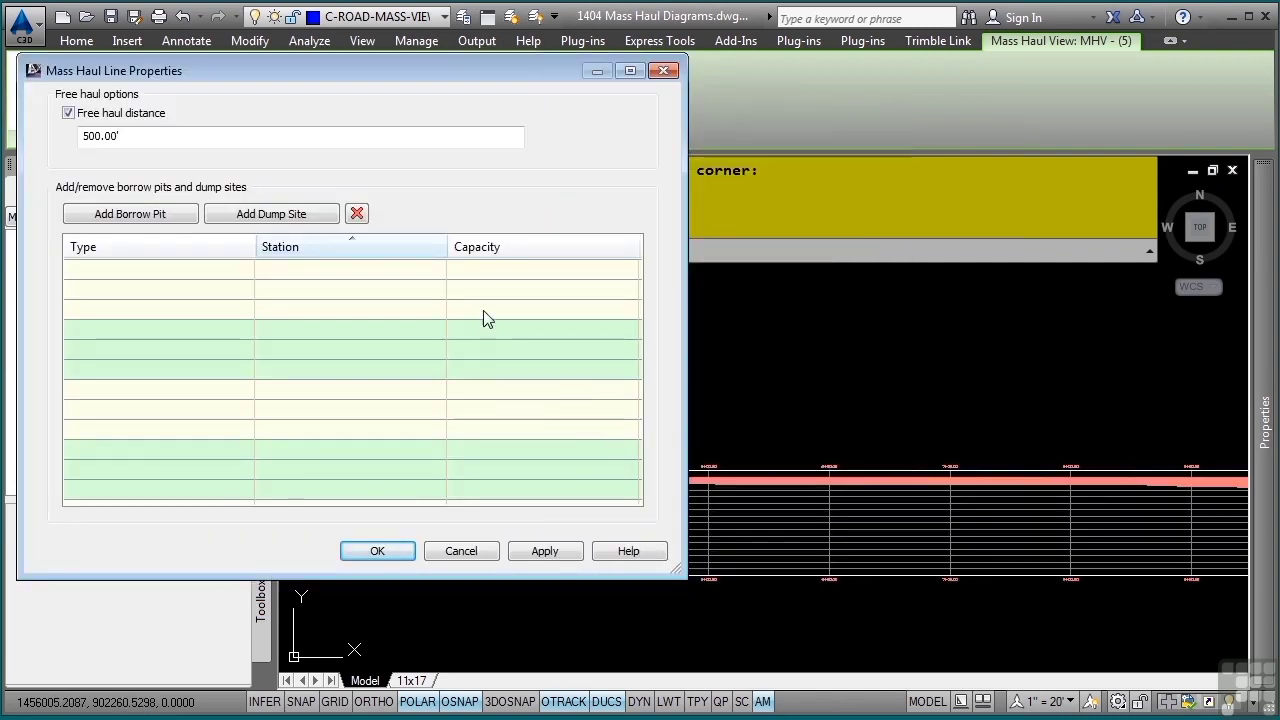
{"action": "left_click_drag", "start_coordinate": [465, 65], "coordinate": [764, 161]}
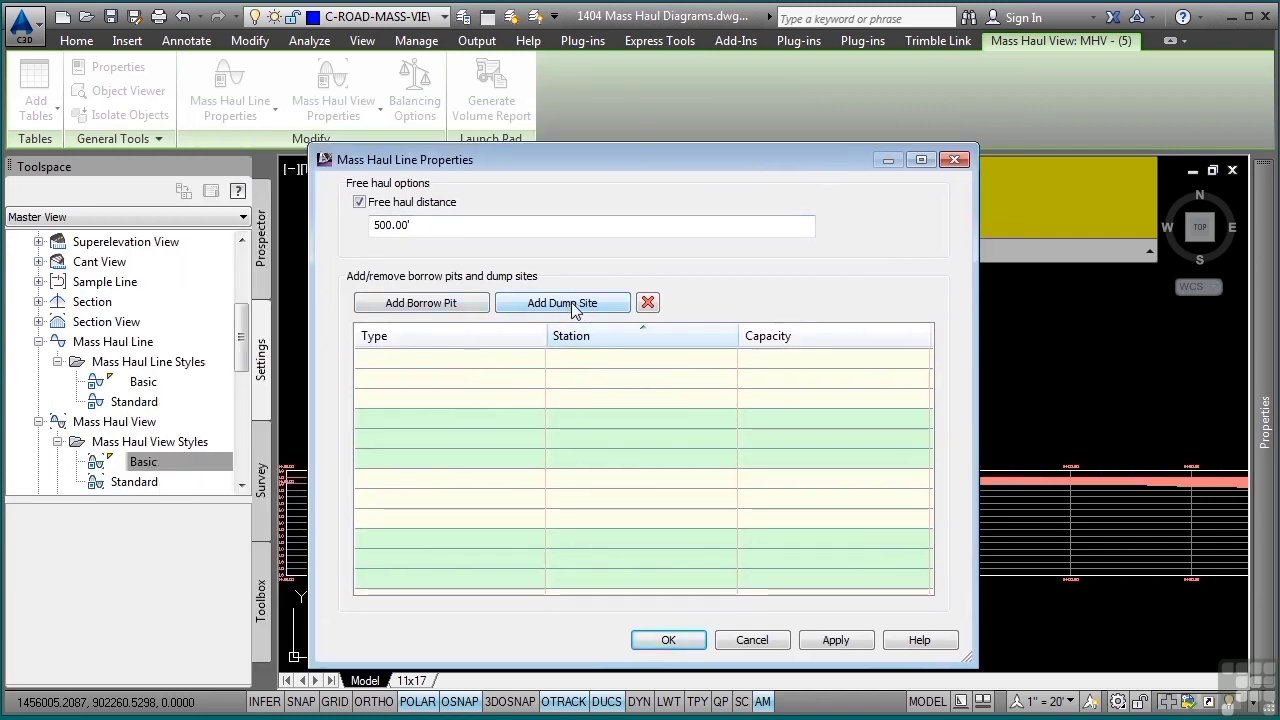
{"action": "left_click", "coordinate": [460, 305]}
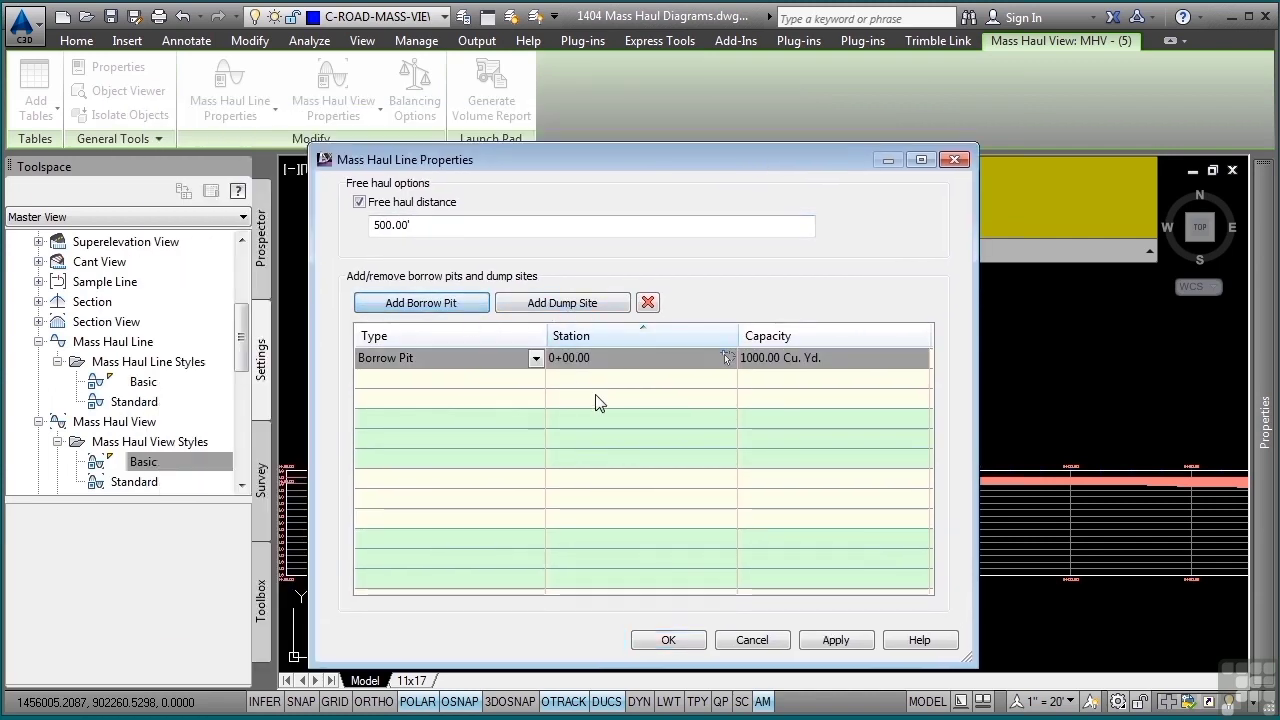
{"action": "left_click", "coordinate": [607, 360]}
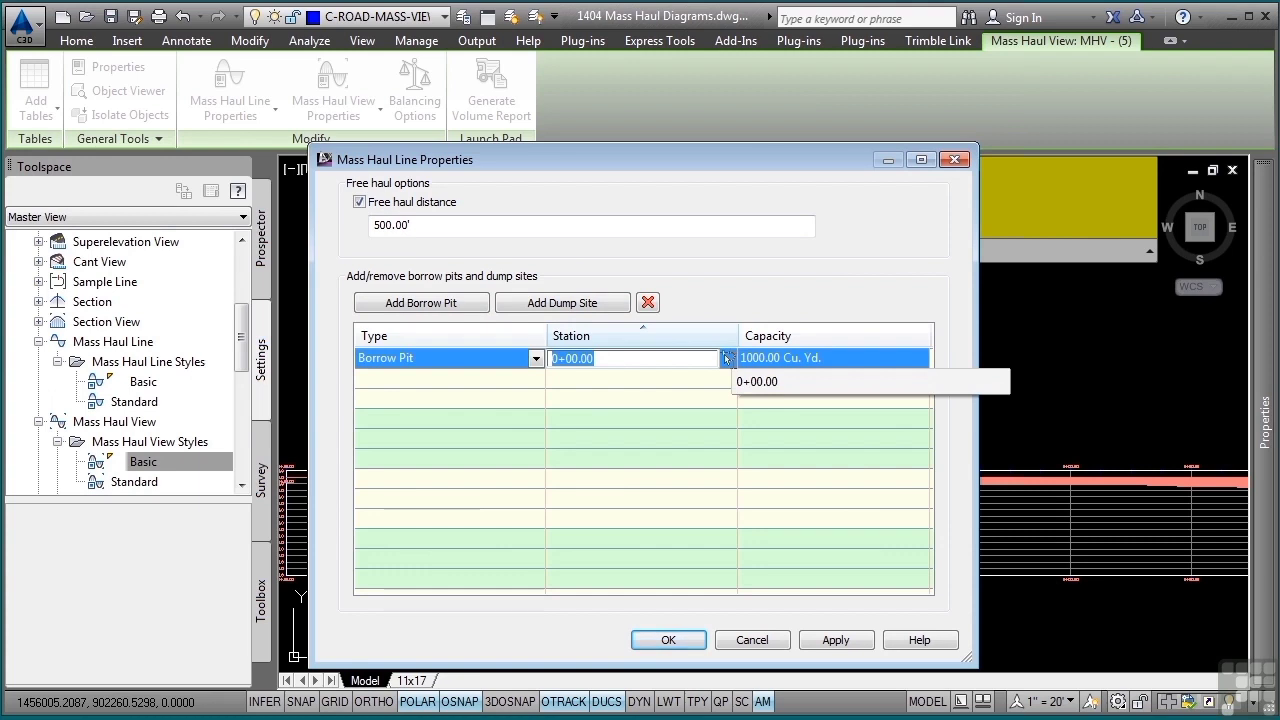
{"action": "left_click", "coordinate": [806, 365]}
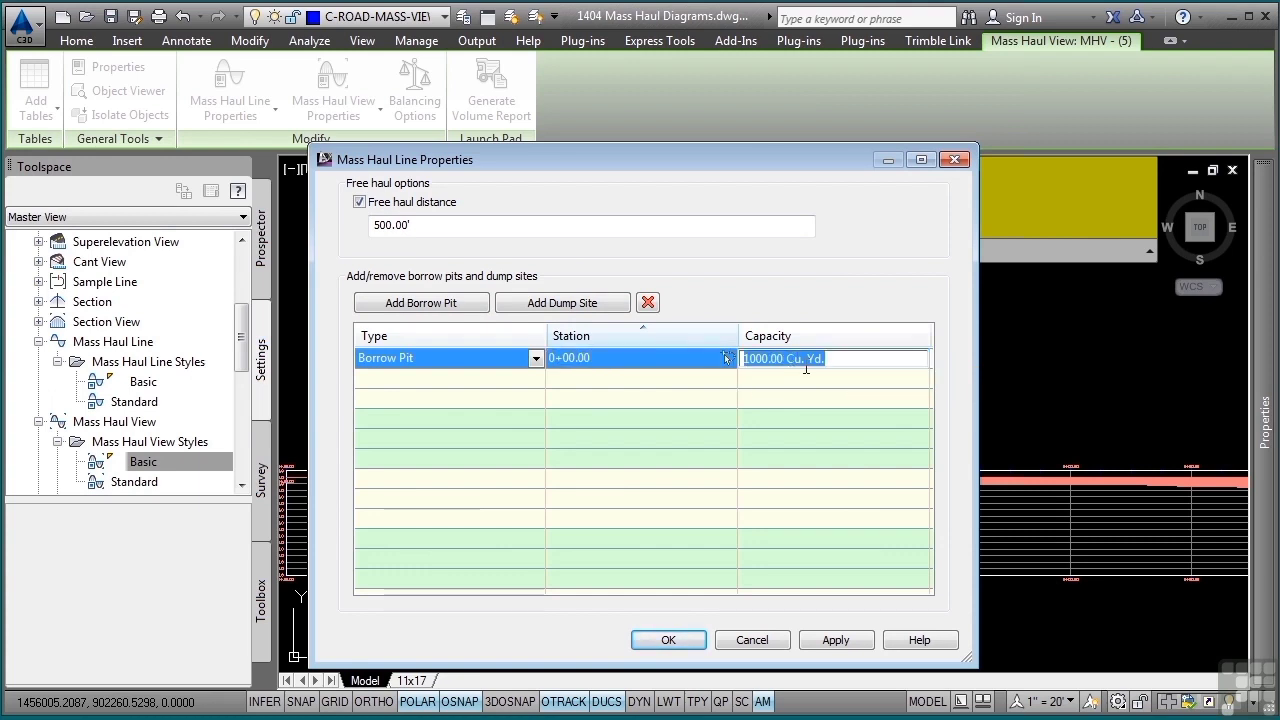
{"action": "type", "text": "5000"}
{"action": "left_click", "coordinate": [700, 645]}
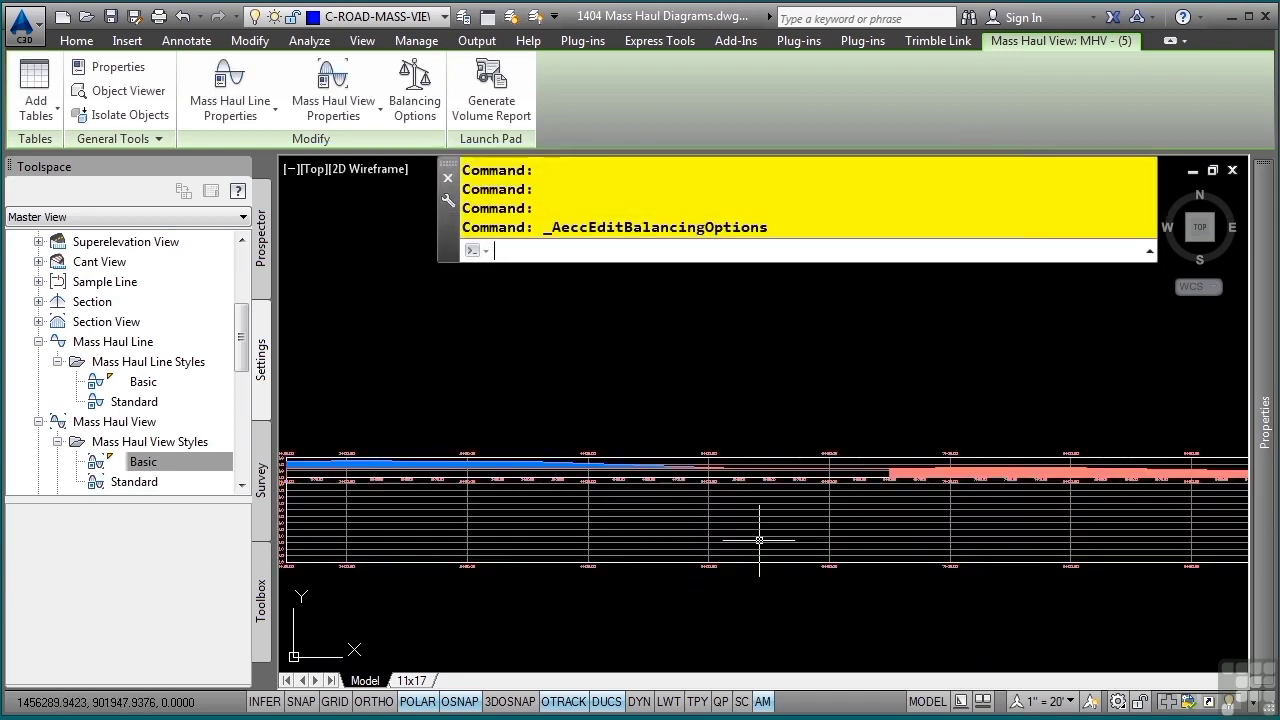
{"action": "key", "text": "Escape"}
{"action": "key", "text": "Escape"}
- Set up a Bypass 1 Earthworks volume report from the mass haul diagram, using the style sheet Mass Haul - Multiple Materials.xsl
{"action": "scroll", "coordinate": [666, 500], "scroll_direction": "up", "scroll_amount": 3}
{"action": "scroll", "coordinate": [666, 500], "scroll_direction": "up", "scroll_amount": 2}
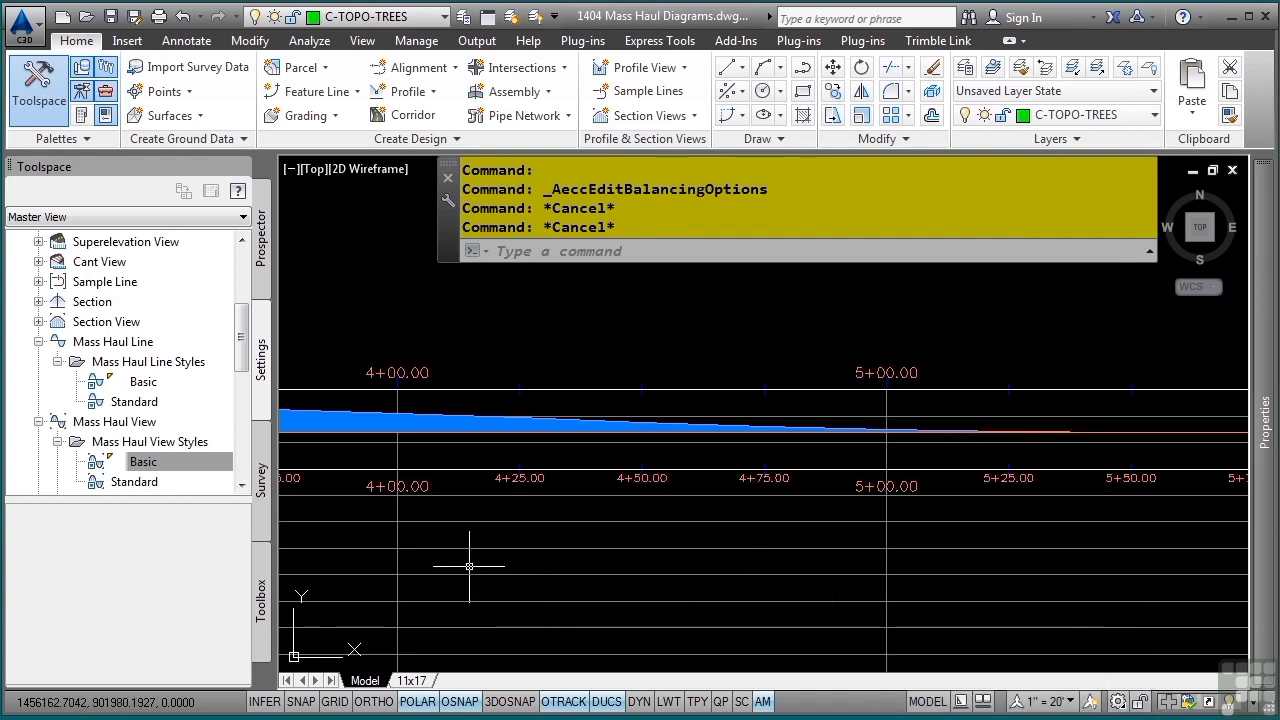
{"action": "scroll", "coordinate": [466, 580], "scroll_direction": "down", "scroll_amount": 5}
{"action": "middle_click_drag", "start_coordinate": [1012, 594], "coordinate": [825, 591]}
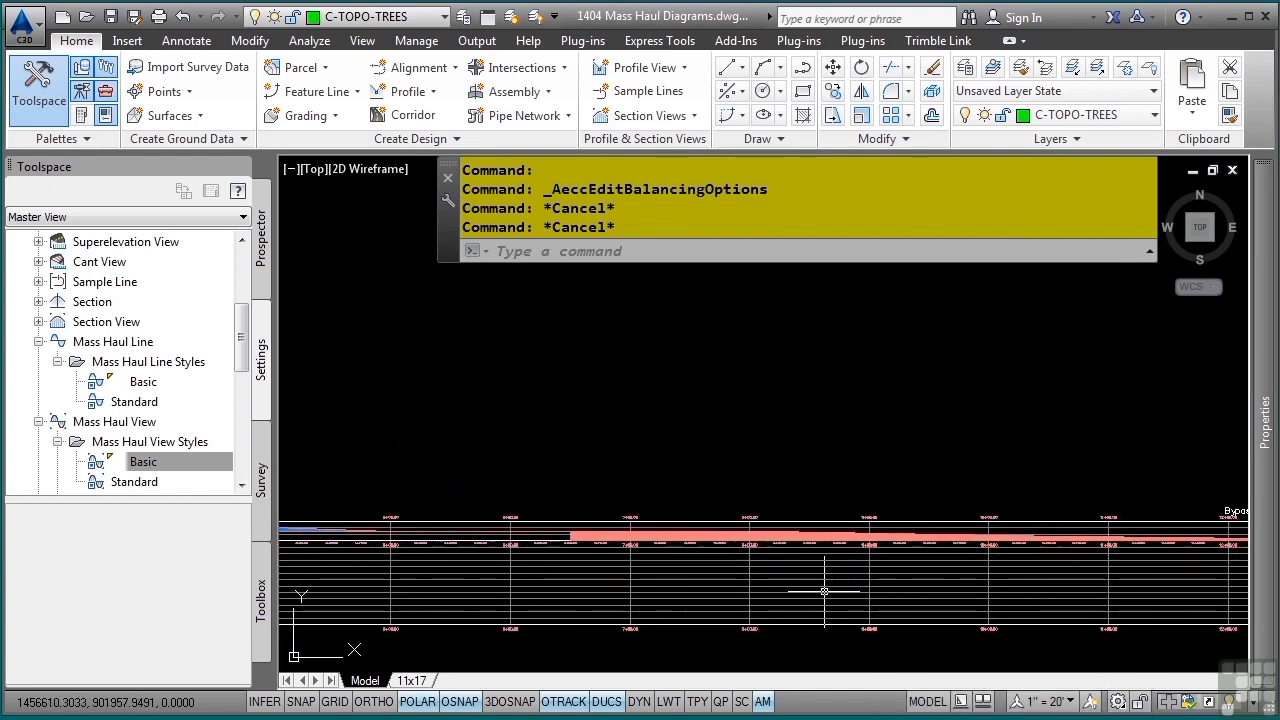
{"action": "left_click", "coordinate": [655, 595]}
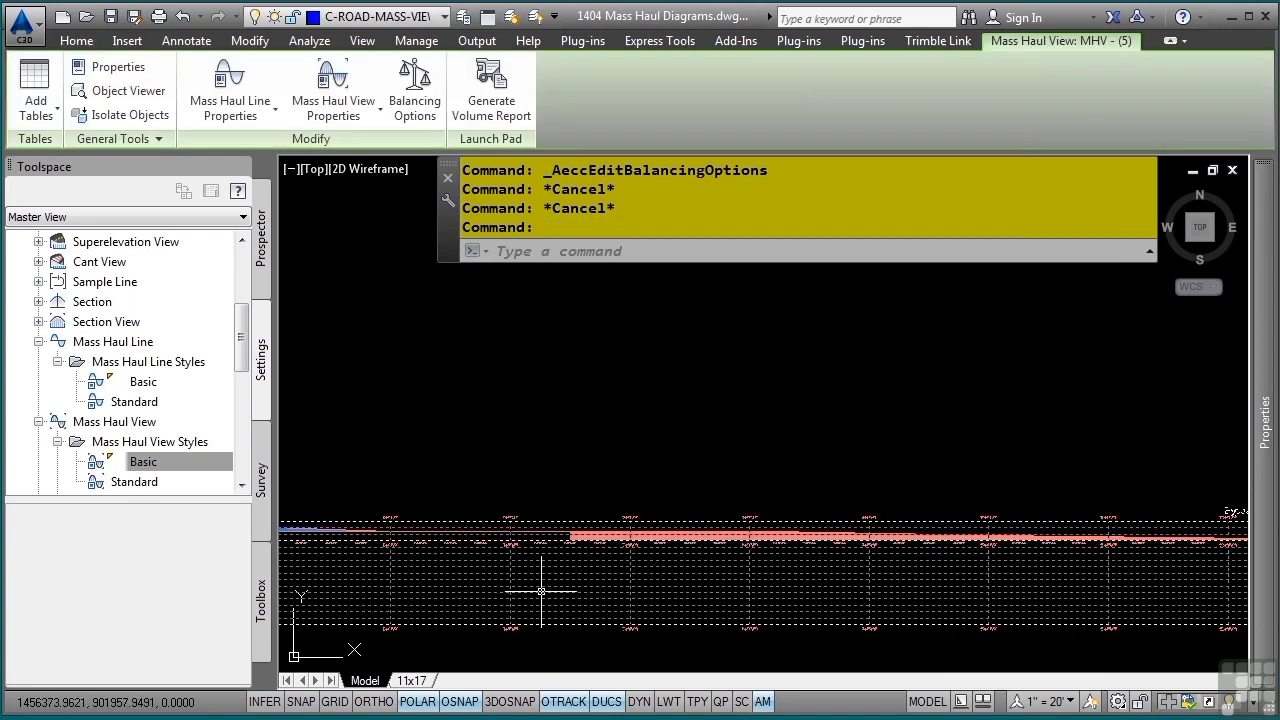
{"action": "left_click", "coordinate": [493, 112]}
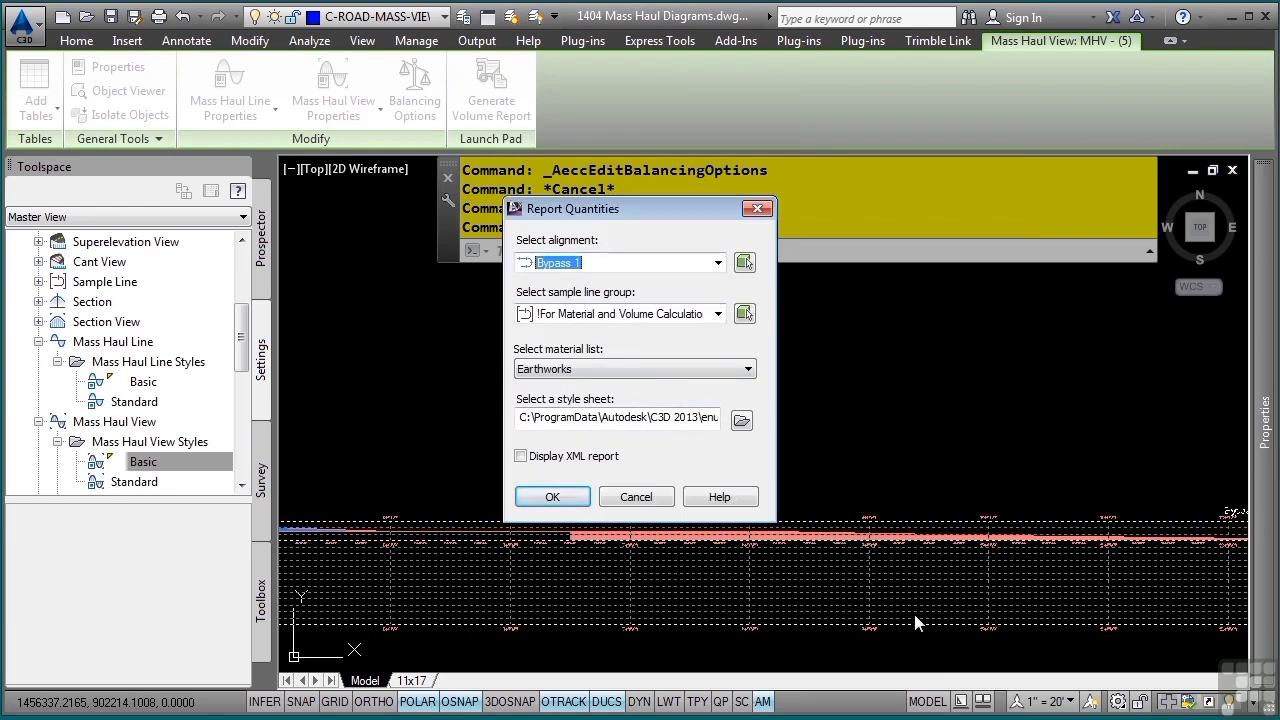
{"action": "left_click_drag", "start_coordinate": [677, 422], "coordinate": [760, 420]}
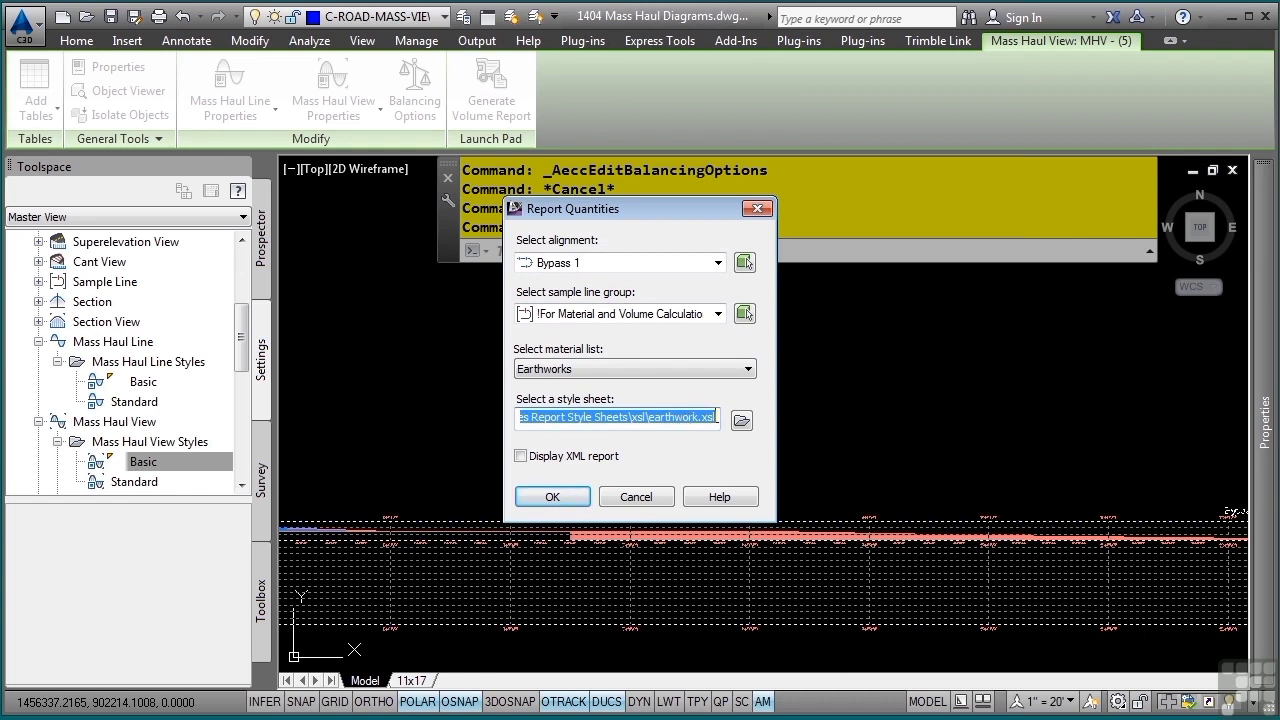
{"action": "left_click", "coordinate": [742, 422]}
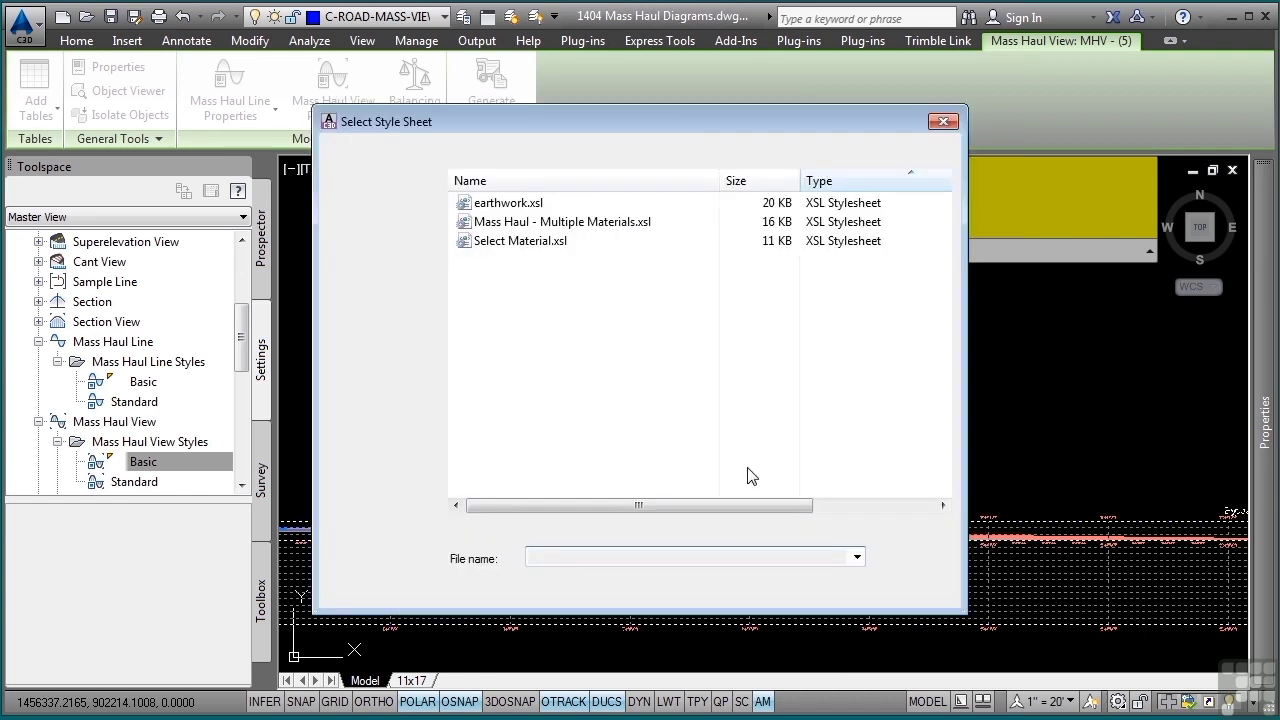
{"action": "left_click", "coordinate": [555, 222]}
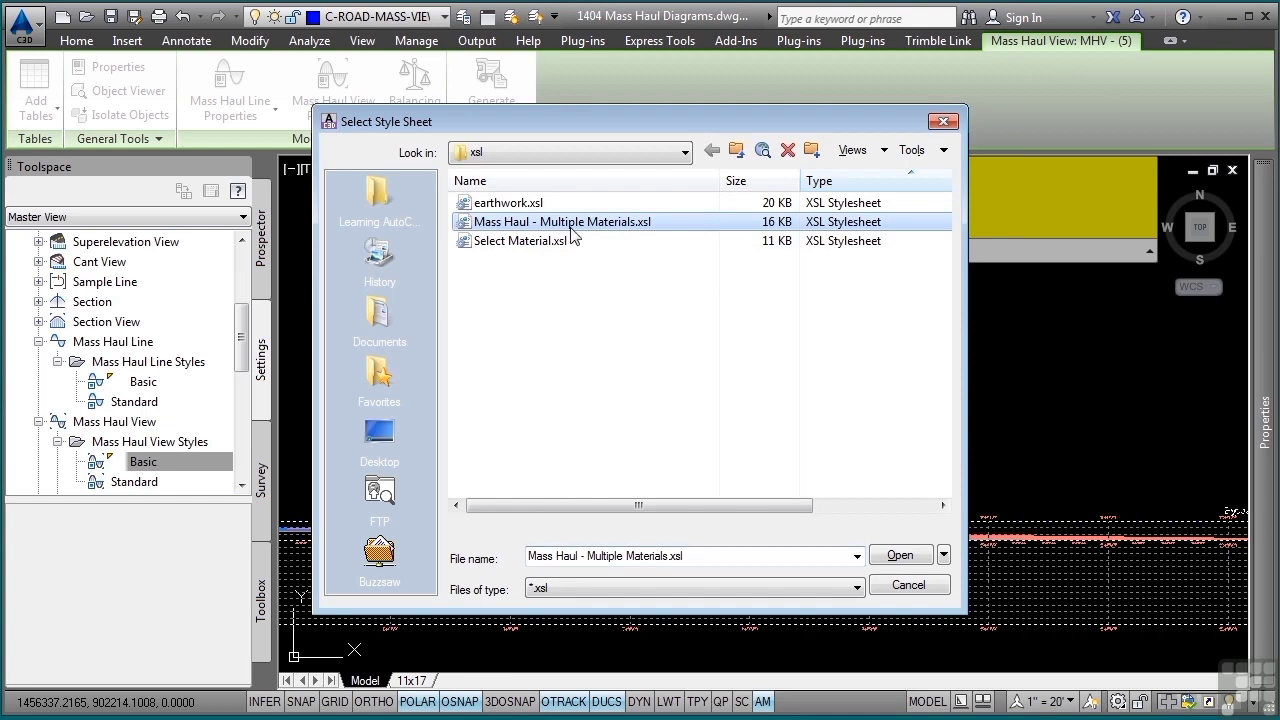
{"action": "left_click", "coordinate": [920, 560]}
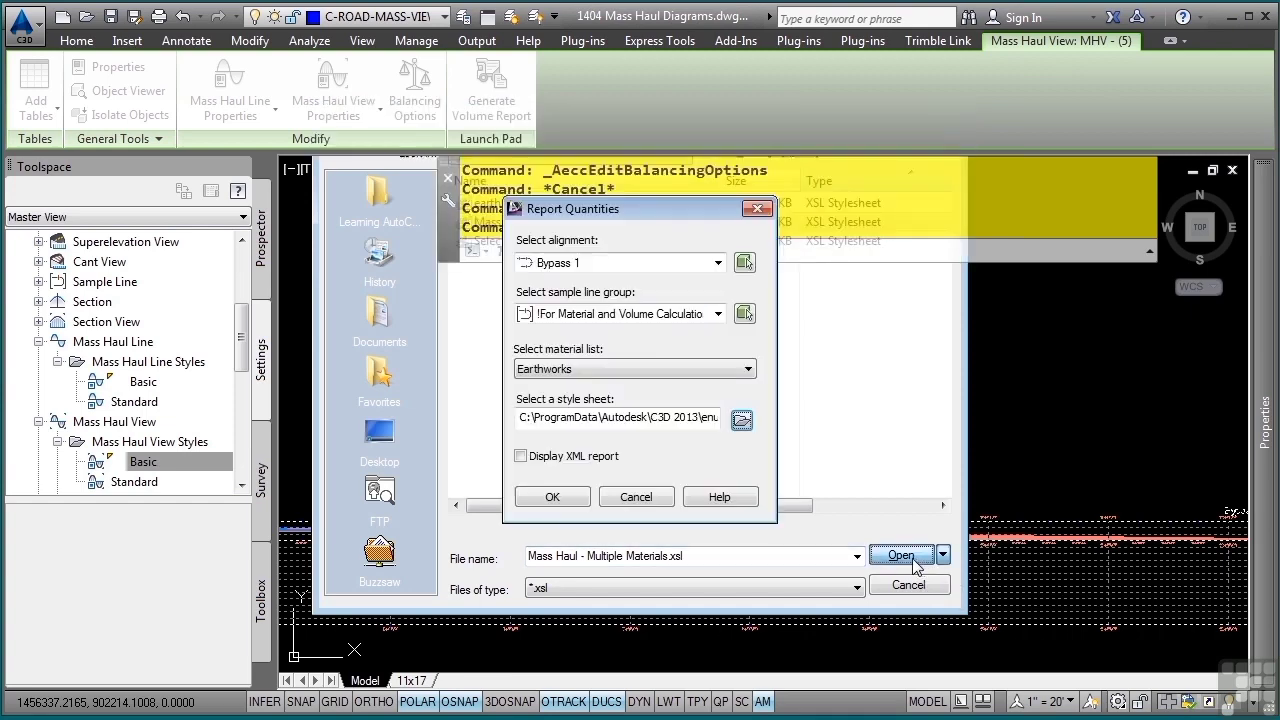
- Generate the report, allow its scripts to run, and review the adjusted volumes by station and the options for exporting the page
{"action": "left_click", "coordinate": [553, 498]}
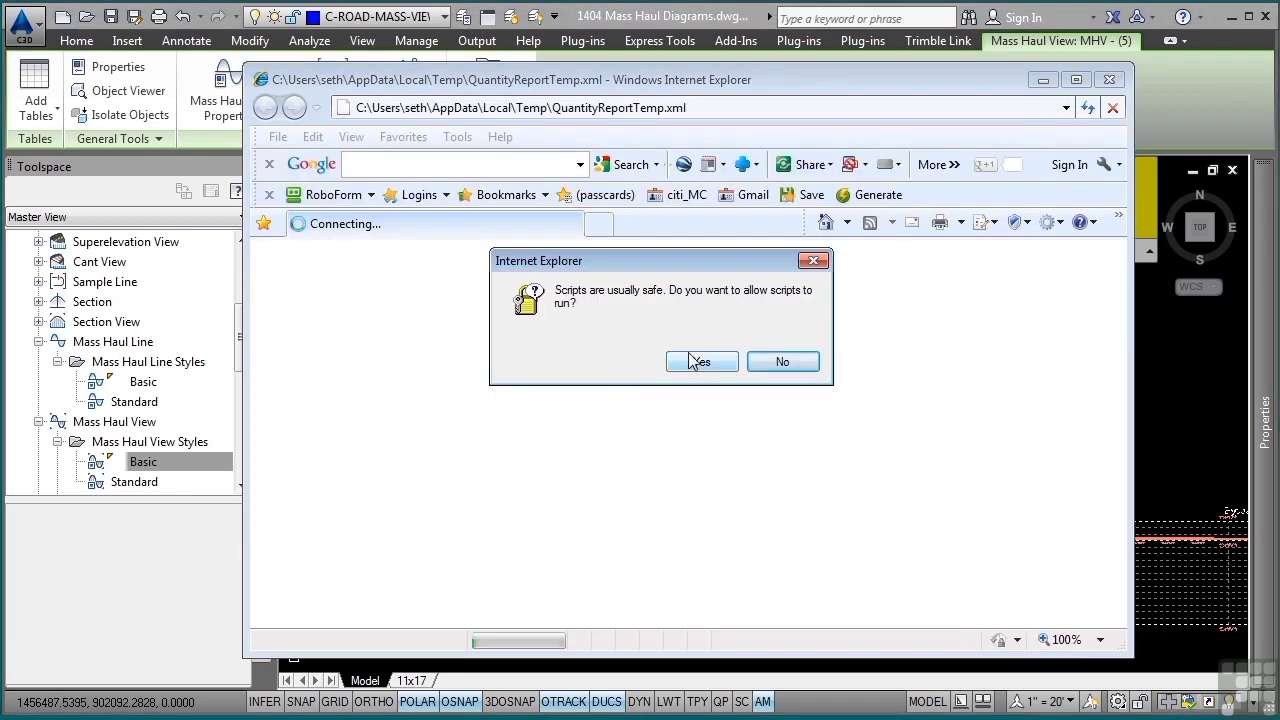
{"action": "left_click", "coordinate": [712, 362]}
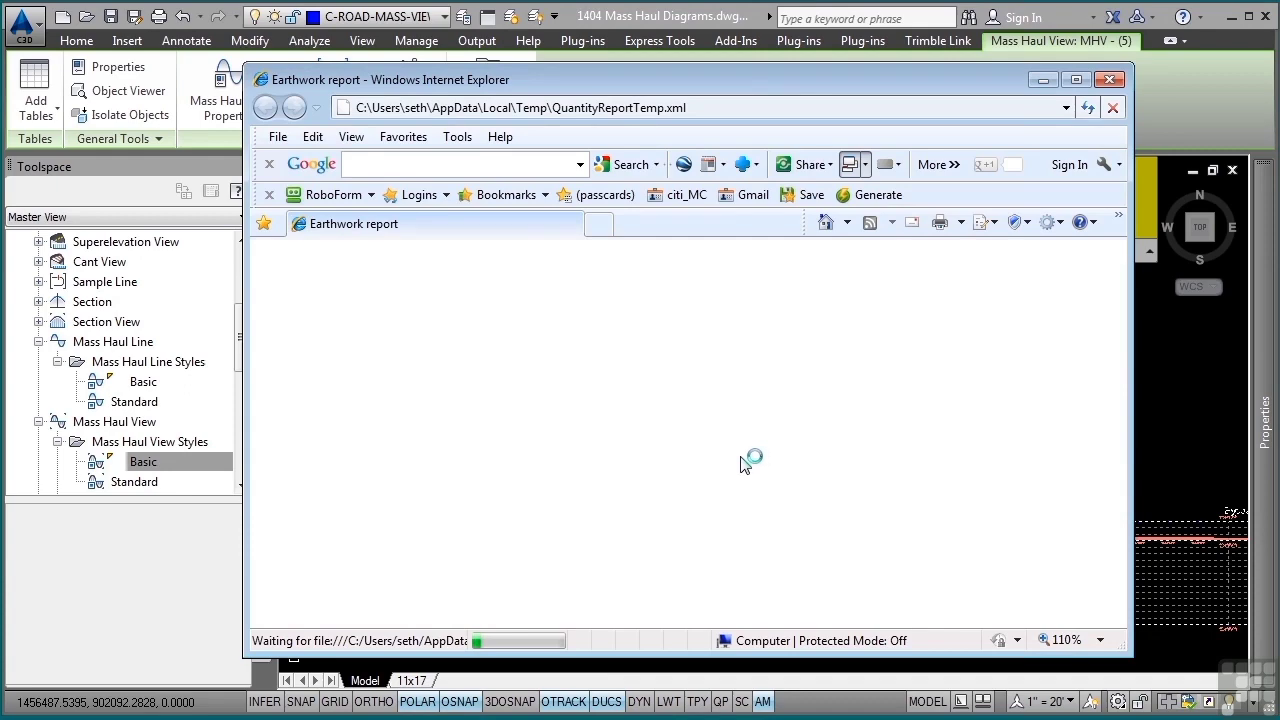
{"action": "scroll", "coordinate": [740, 460], "scroll_direction": "down", "scroll_amount": 4}
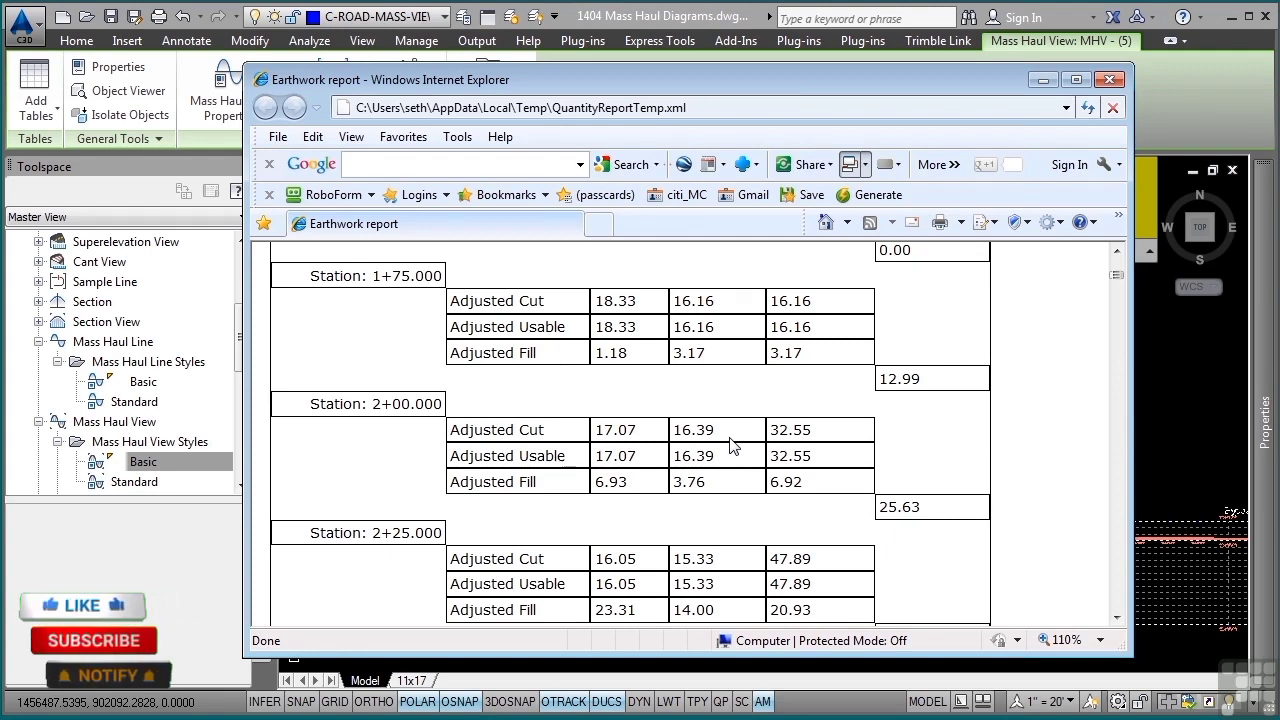
{"action": "right_click", "coordinate": [724, 442]}
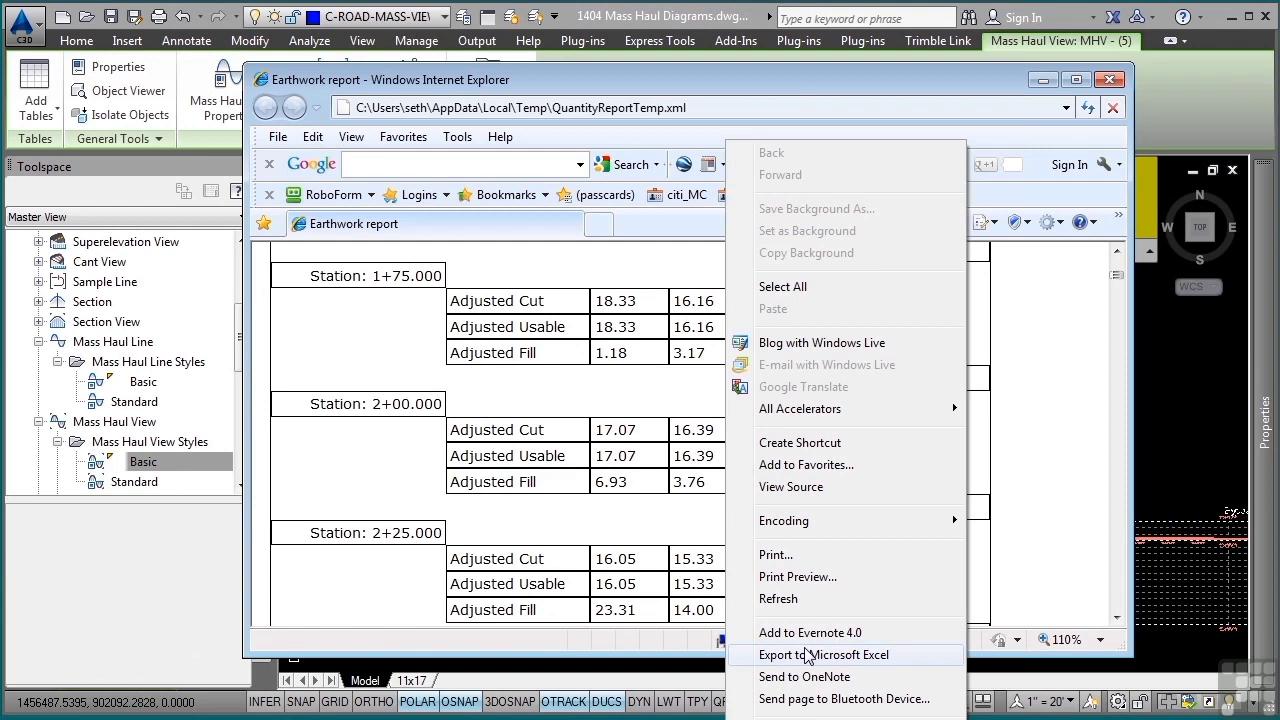
{"action": "left_click", "coordinate": [483, 428]}
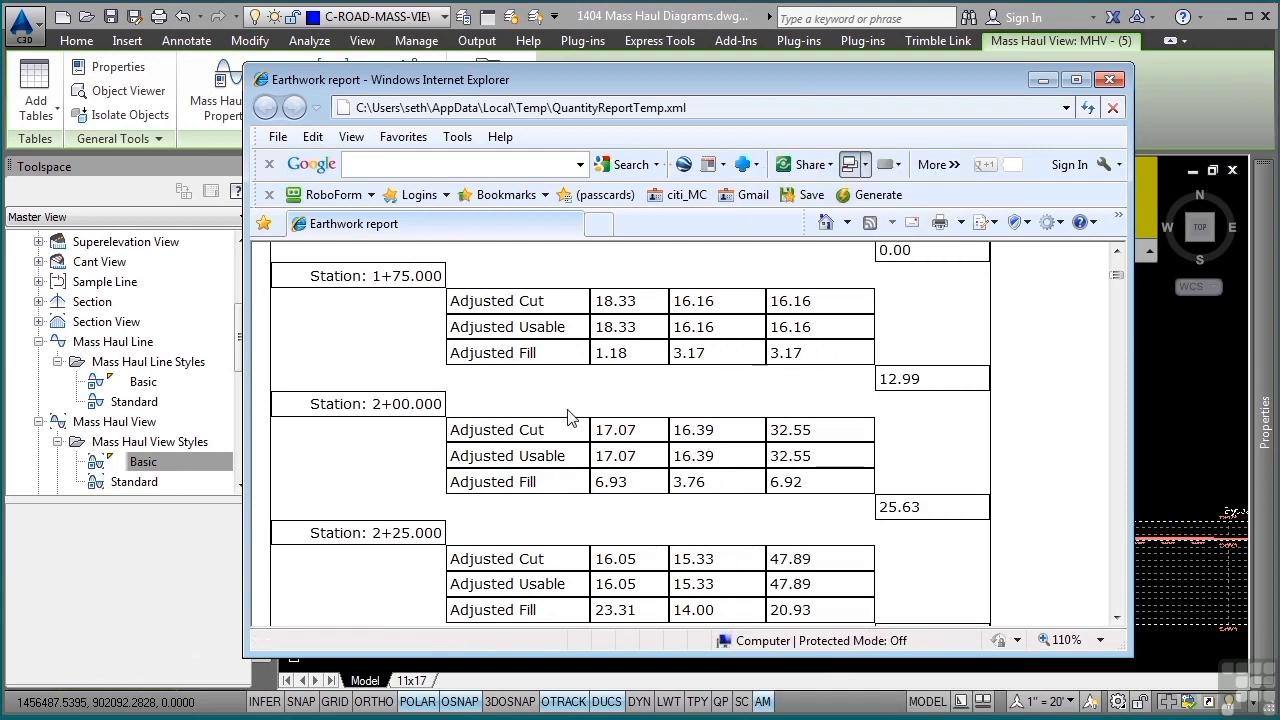